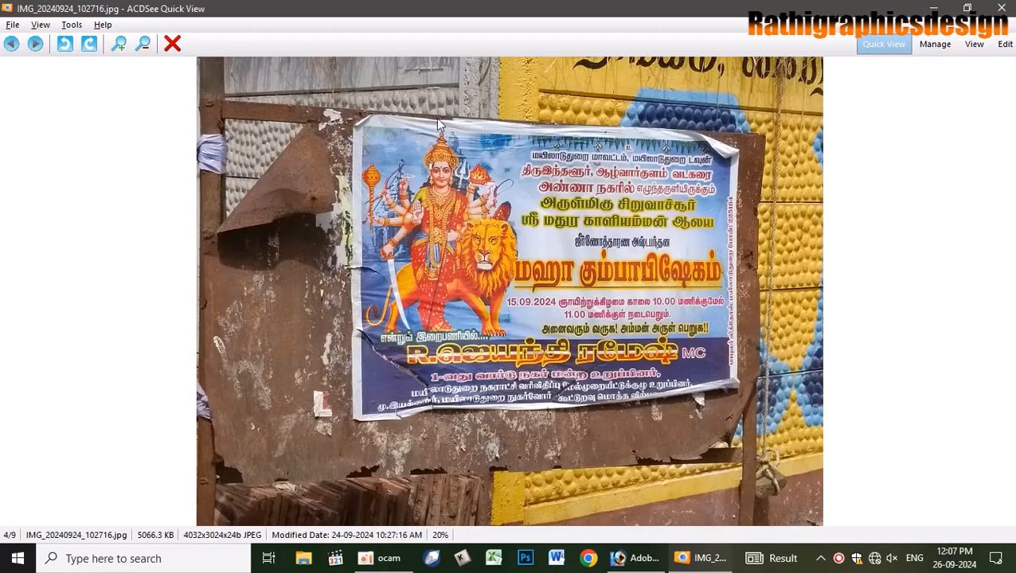
# - Close the ACDSee Quick View window showing the poster photo
pyautogui.click(1001, 6)
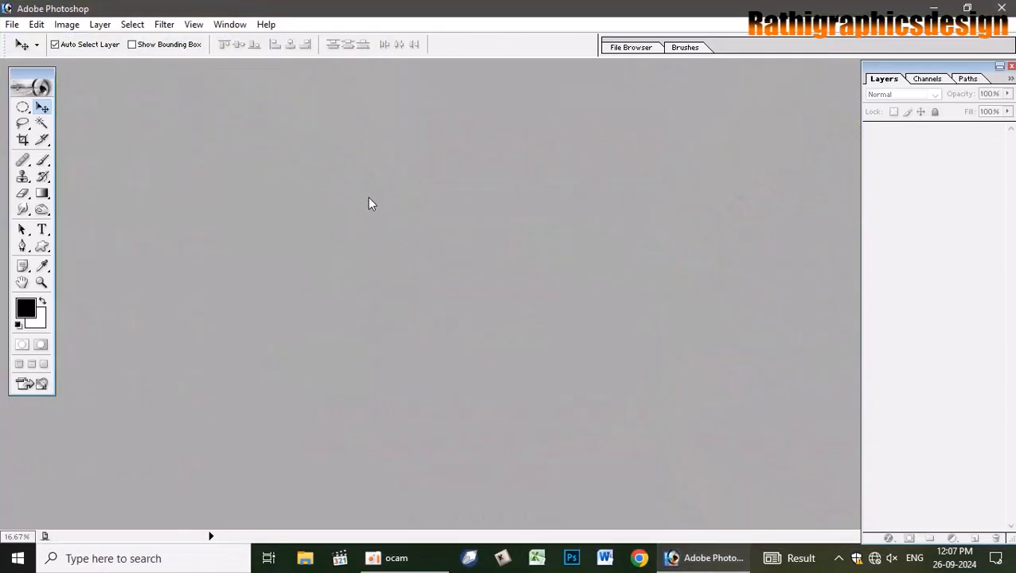
# - Open IMG_20240924_102716.jpg from the Desktop and maximize its document window
pyautogui.doubleClick(512, 246)
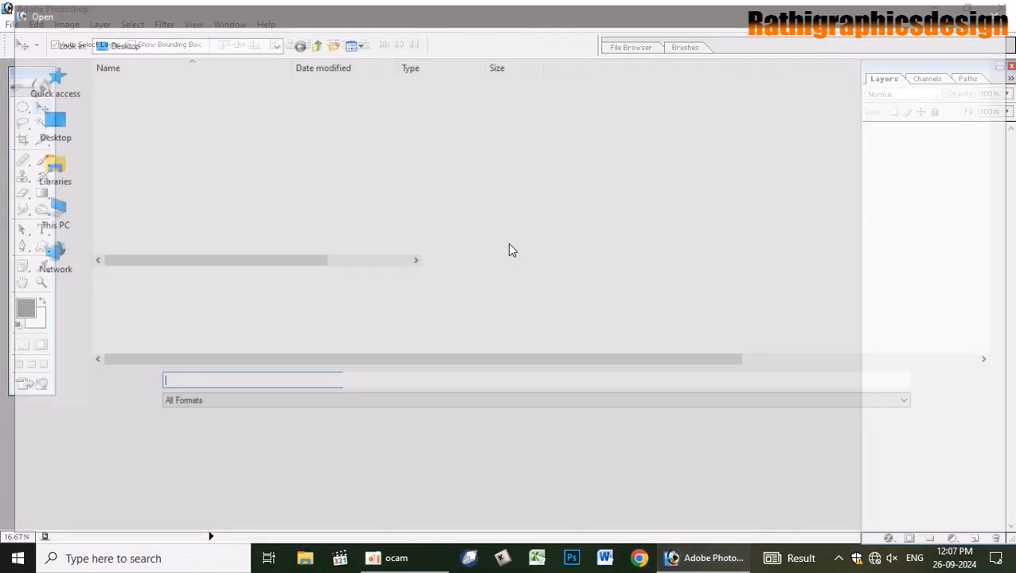
pyautogui.click(49, 134)
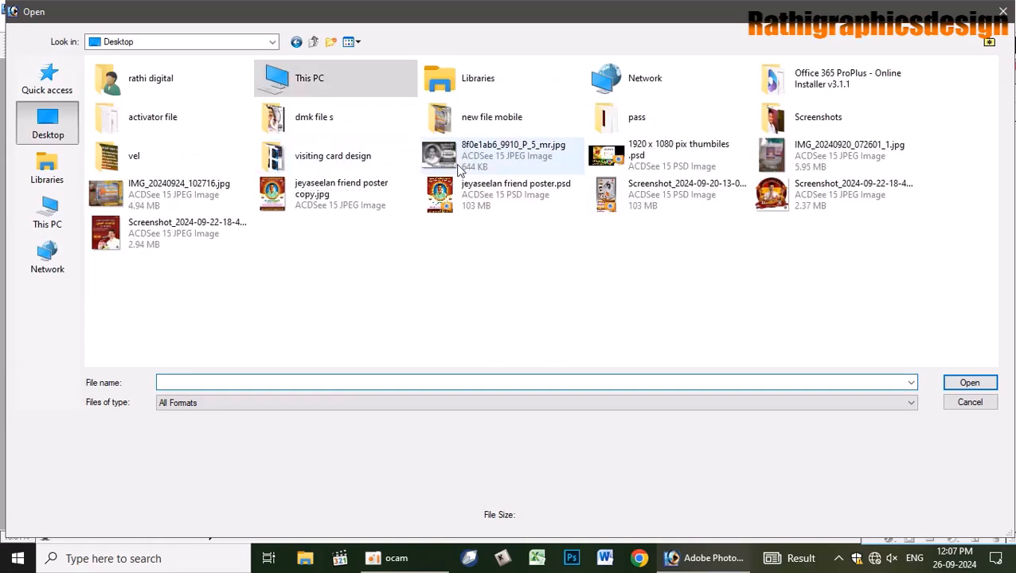
pyautogui.click(191, 199)
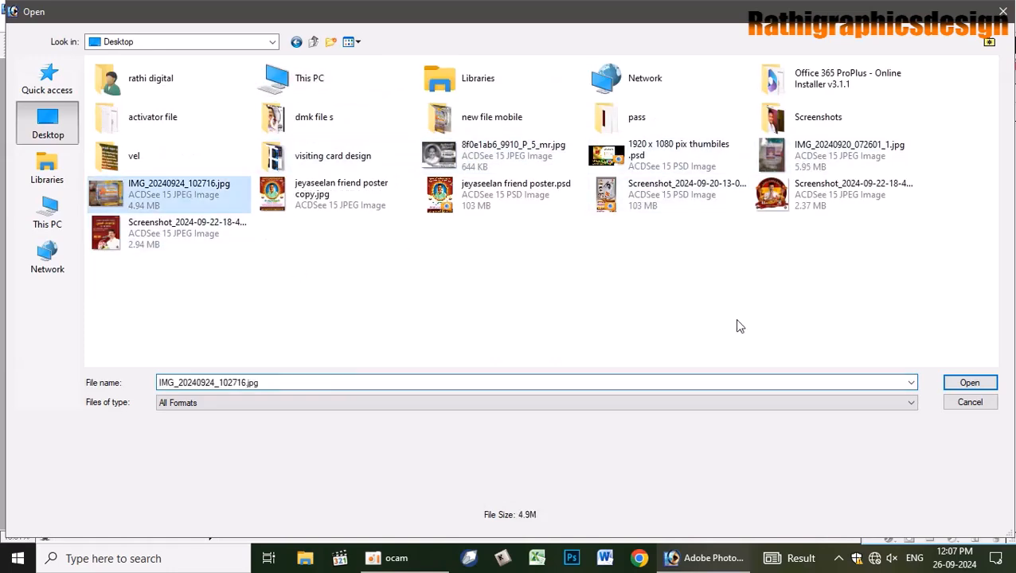
pyautogui.click(960, 383)
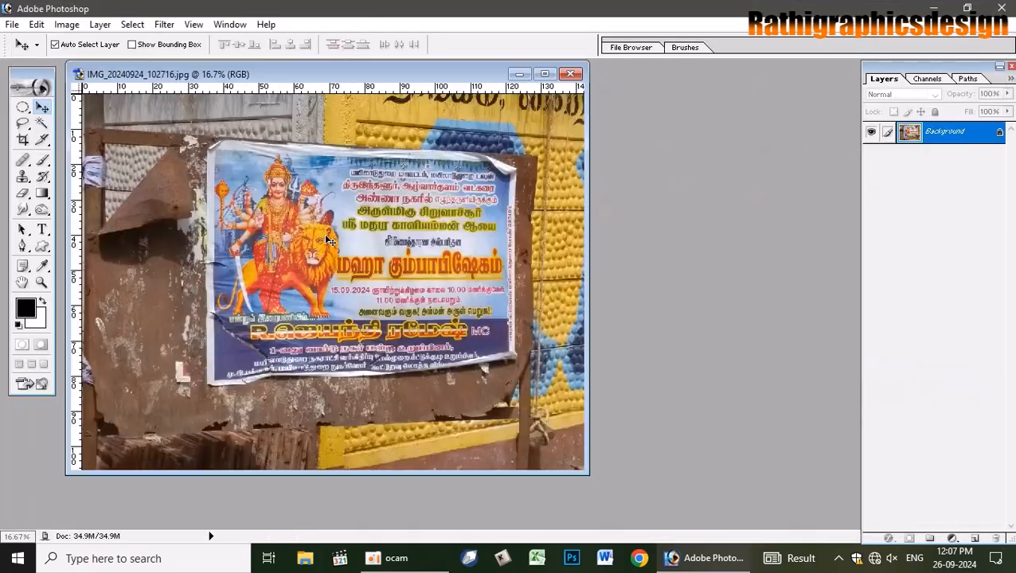
pyautogui.click(545, 74)
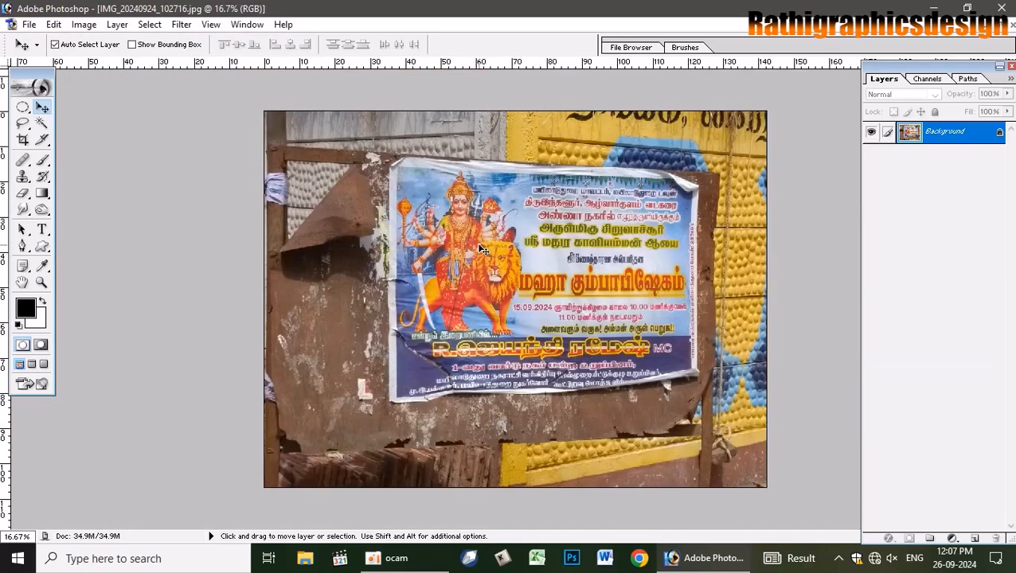
# - Crop the photo down to just the poster area
pyautogui.press('c')
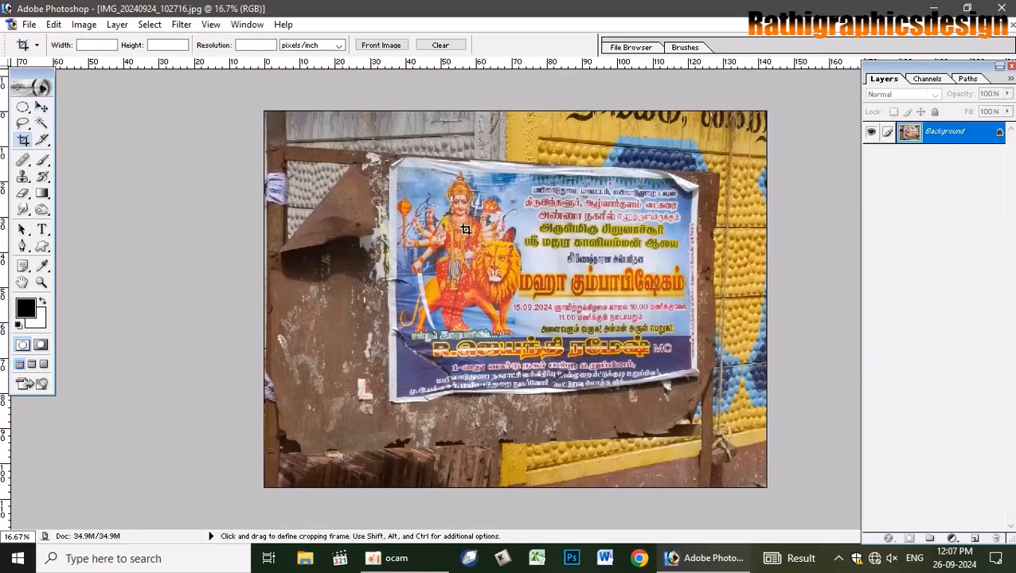
pyautogui.moveTo(465, 230); pyautogui.dragTo(695, 397)
pyautogui.press('Return')
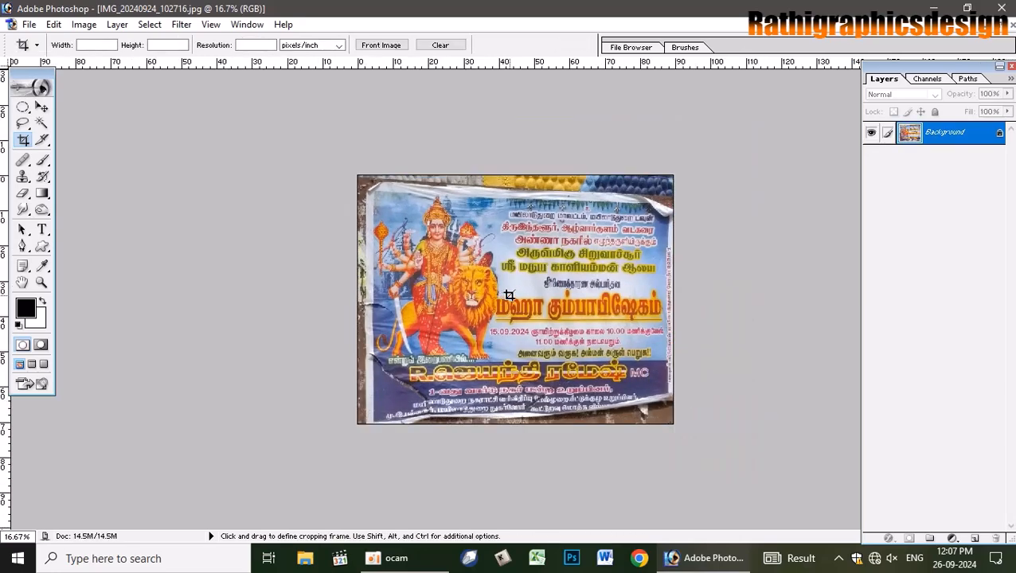
# - Fit the cropped poster on screen and run the F2 action adding Background copy and Color Fill layers
pyautogui.press('v')
pyautogui.hotkey('ctrl', '0')
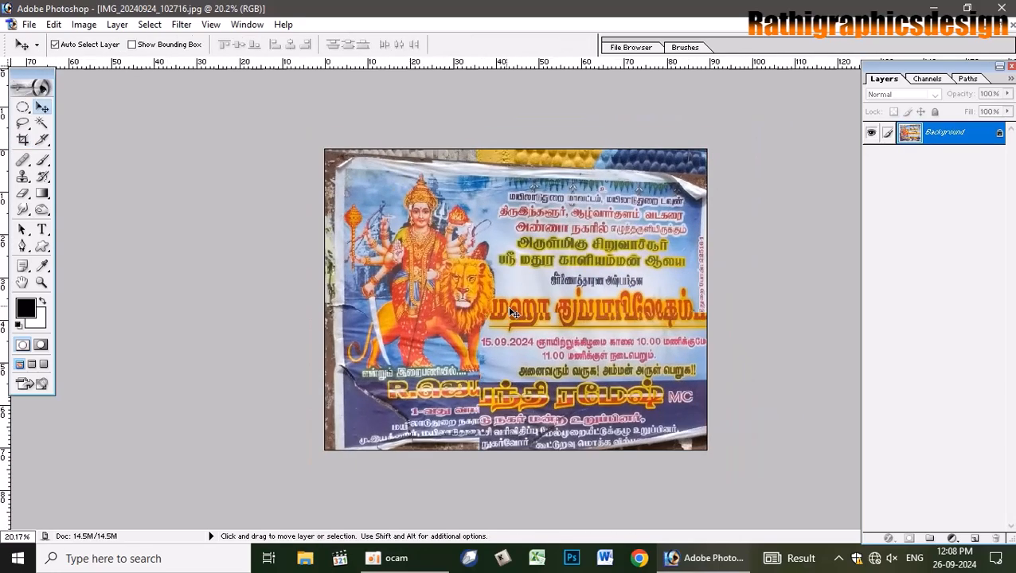
pyautogui.scroll(4, 514, 313)
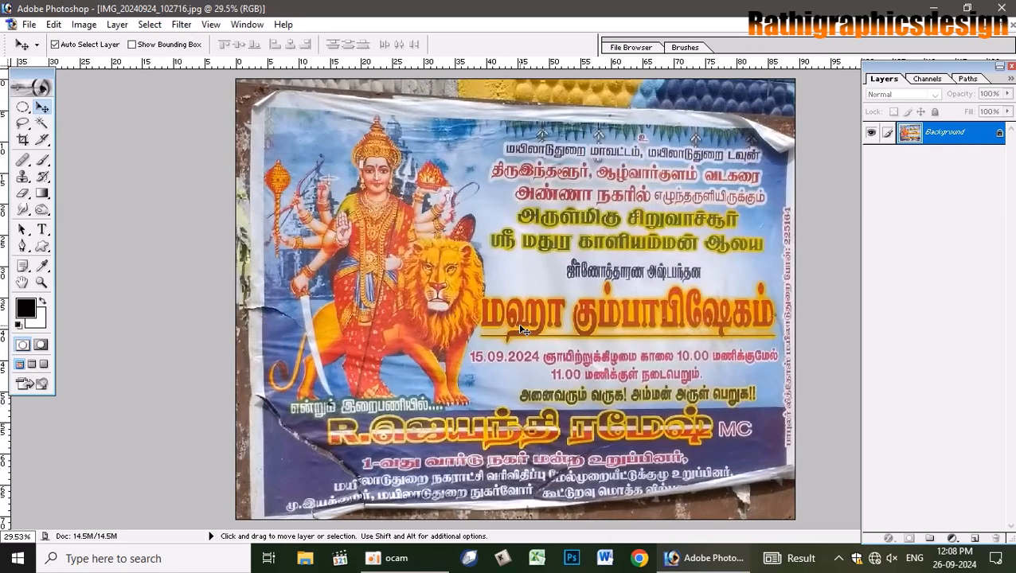
pyautogui.scroll(-1, 524, 329)
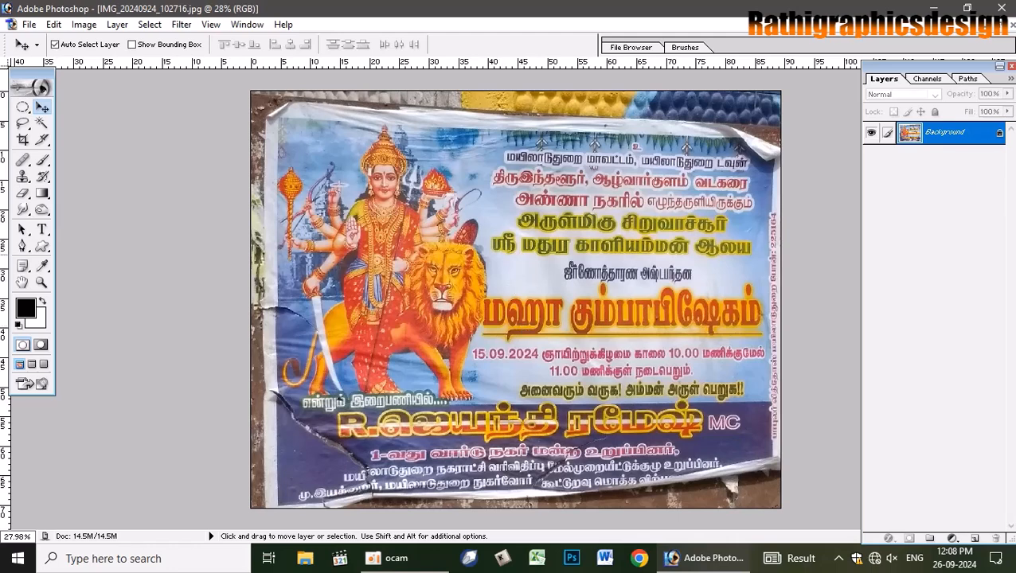
pyautogui.press('F2')
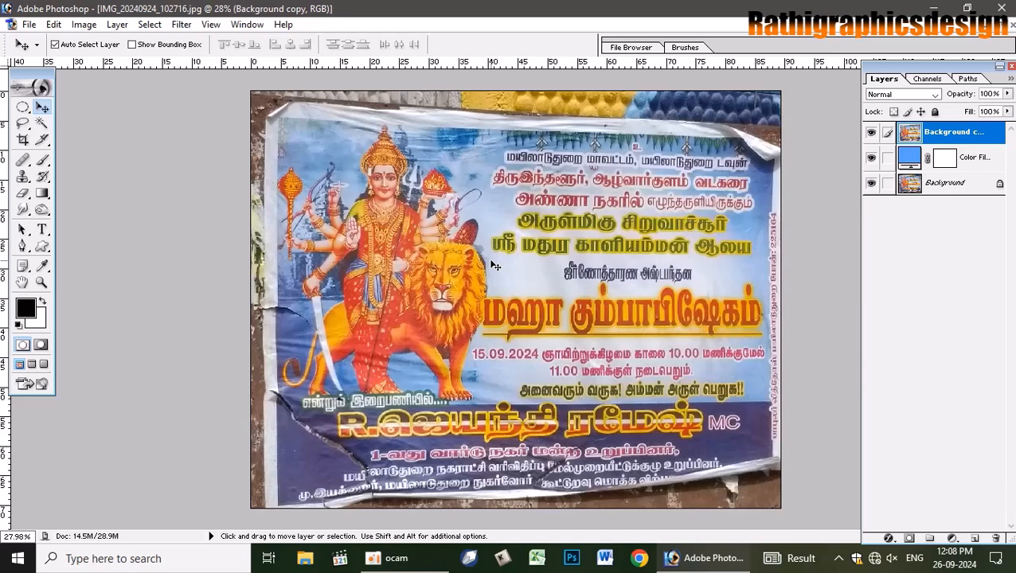
# - Apply Curves with the black point sampled from a dark tone on the goddess's face
pyautogui.hotkey('ctrl', 'm')
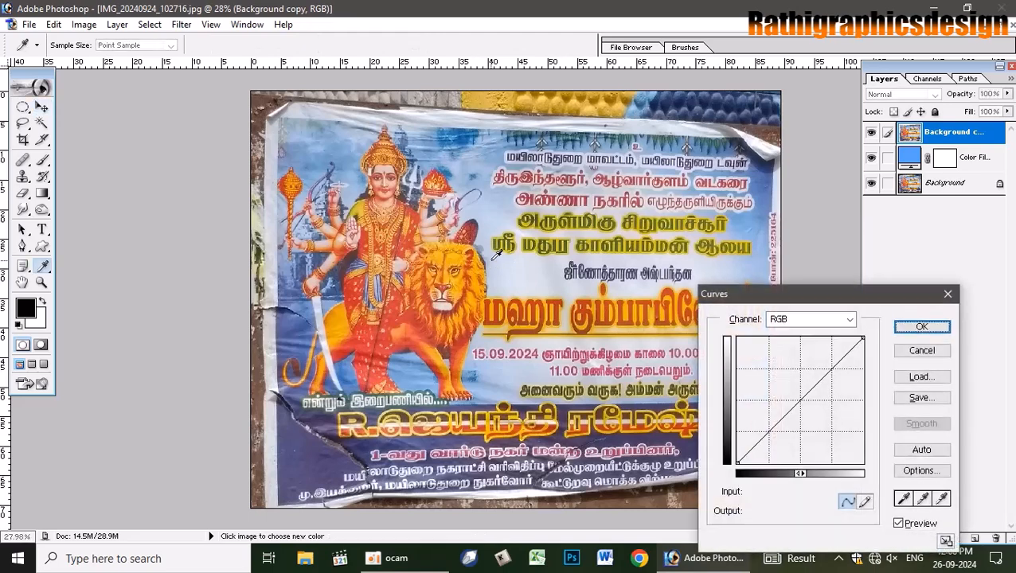
pyautogui.click(905, 499)
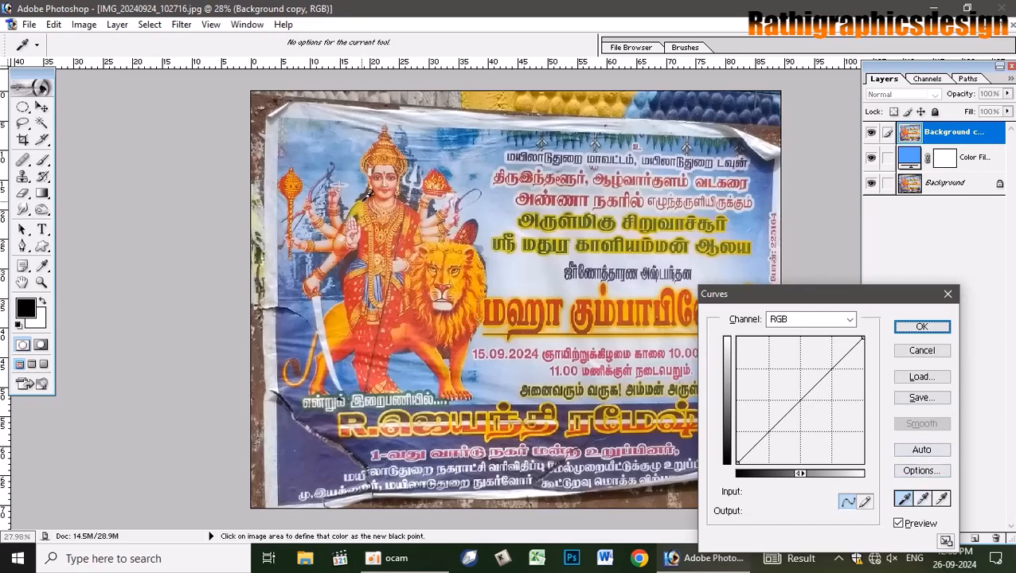
pyautogui.click(368, 188)
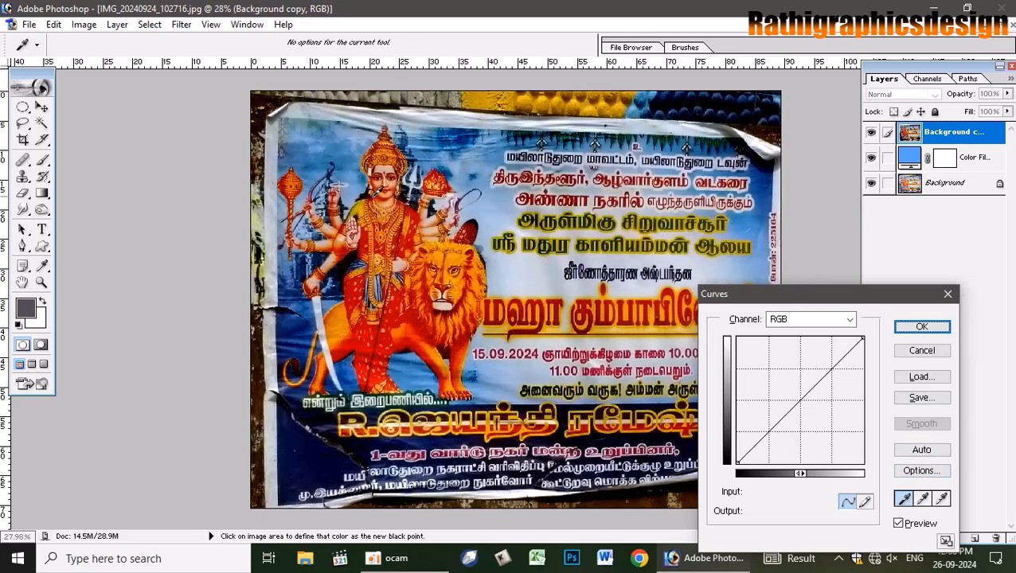
pyautogui.click(921, 327)
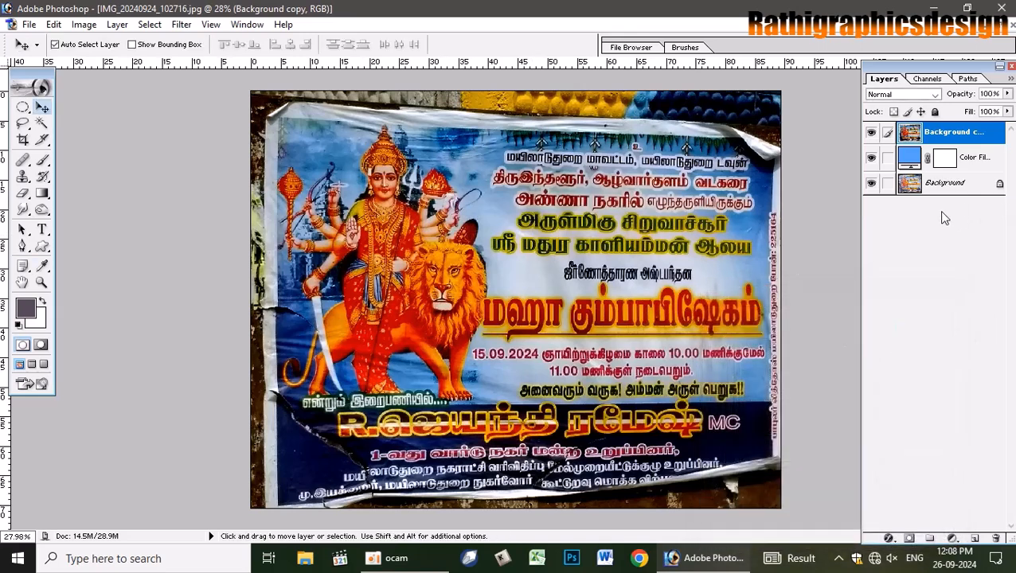
# - Add a new empty layer and merge it away again
pyautogui.press('shift')
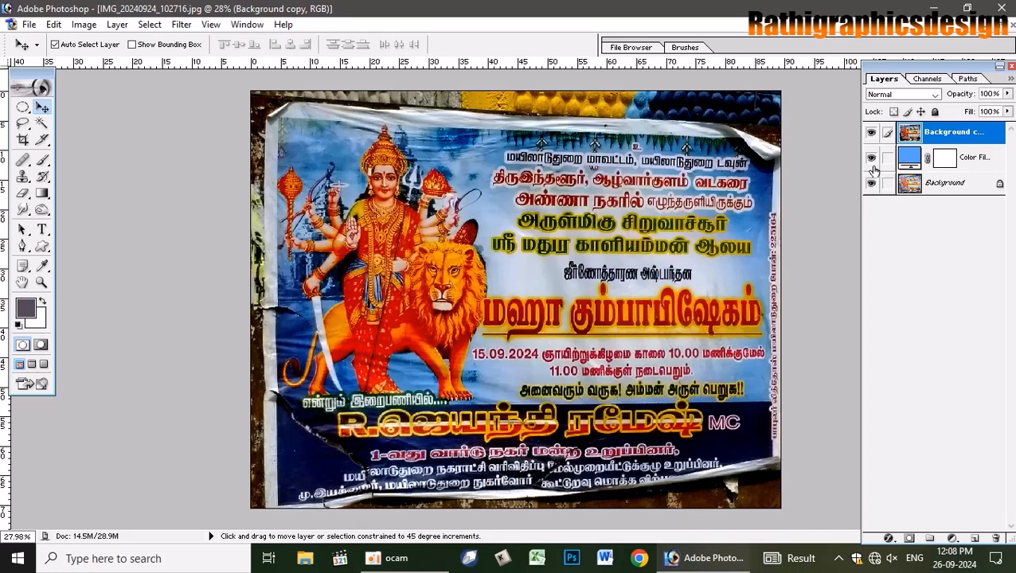
pyautogui.hotkey('ctrl', 'shift', 'n')
pyautogui.press('Return')
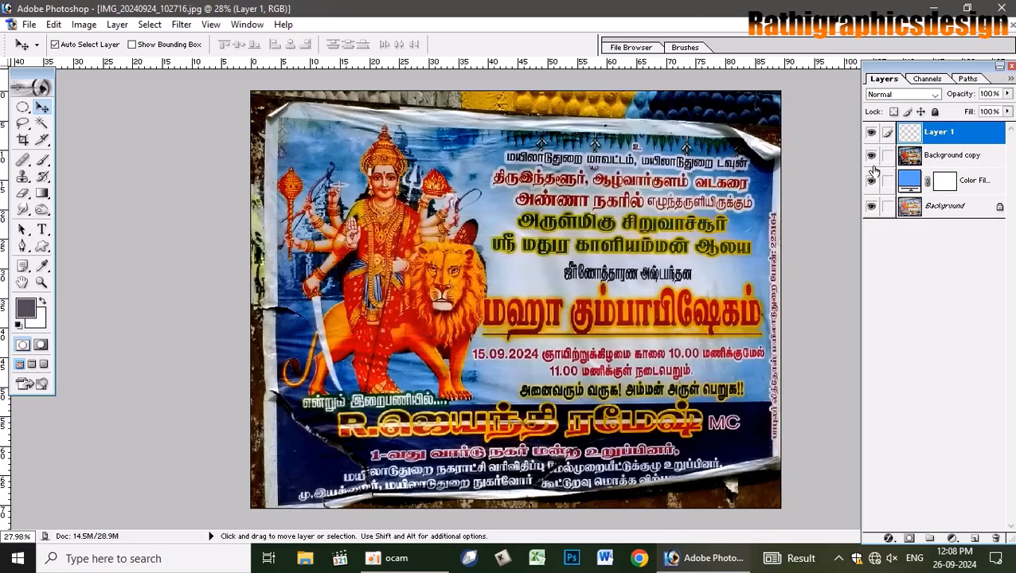
pyautogui.hotkey('ctrl', 'e')
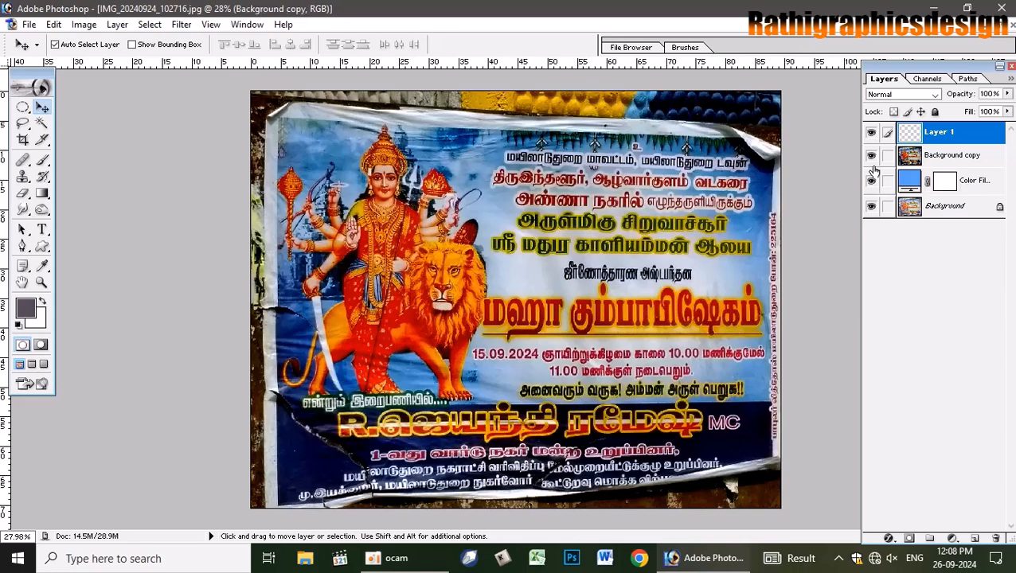
# - Create a new document 18 in wide, 12 in high, at 300 pixels/cm
pyautogui.hotkey('ctrl', 'n')
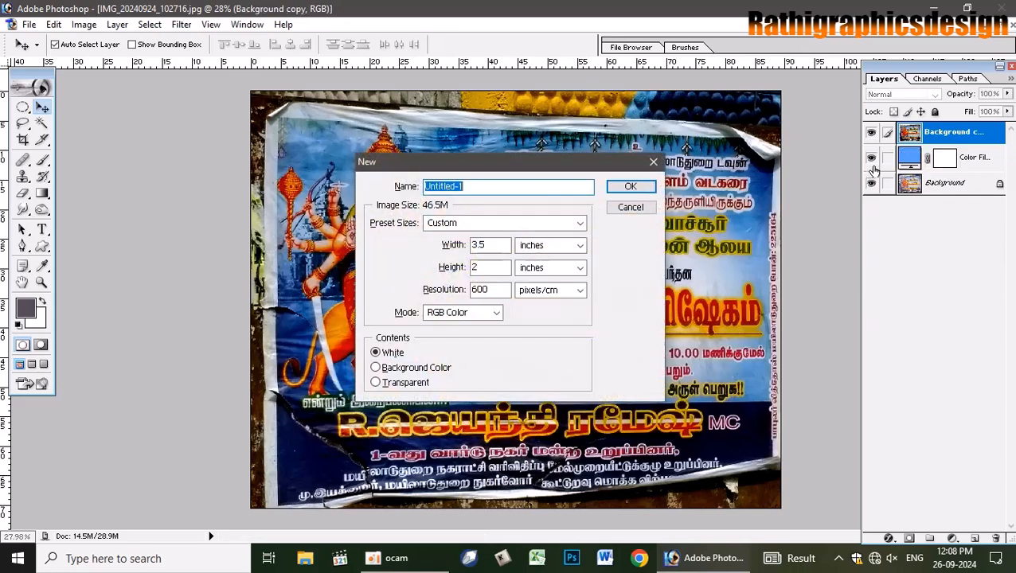
pyautogui.press('Tab')
pyautogui.press('Tab')
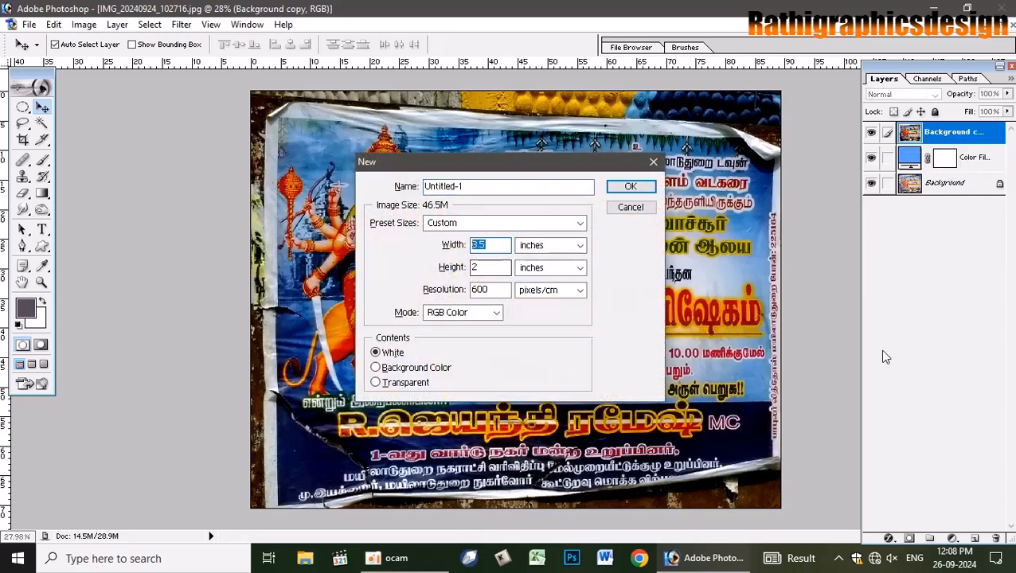
pyautogui.write('18')
pyautogui.press('Tab')
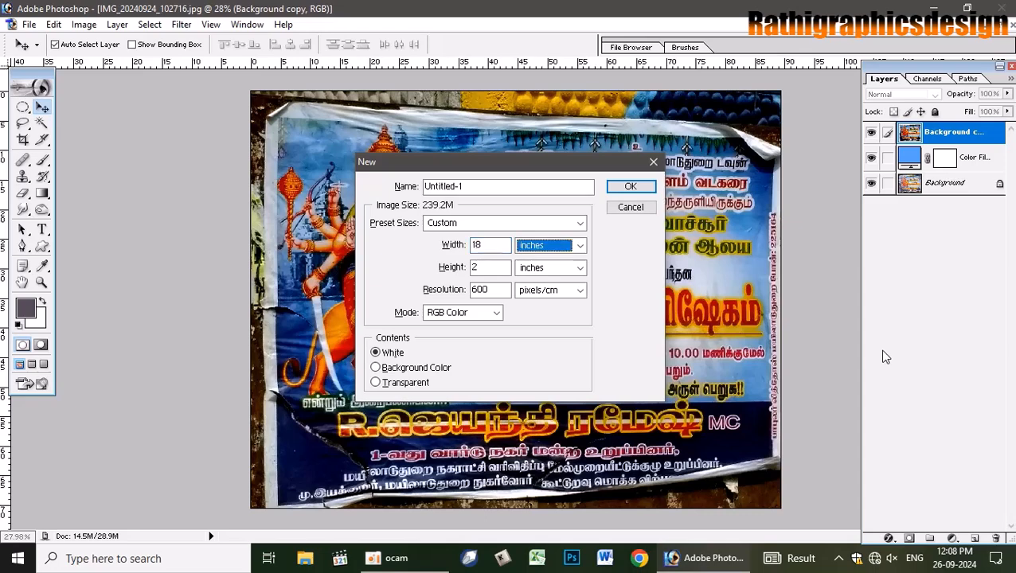
pyautogui.press('Tab')
pyautogui.write('12')
pyautogui.press('Tab')
pyautogui.press('Tab')
pyautogui.write('300')
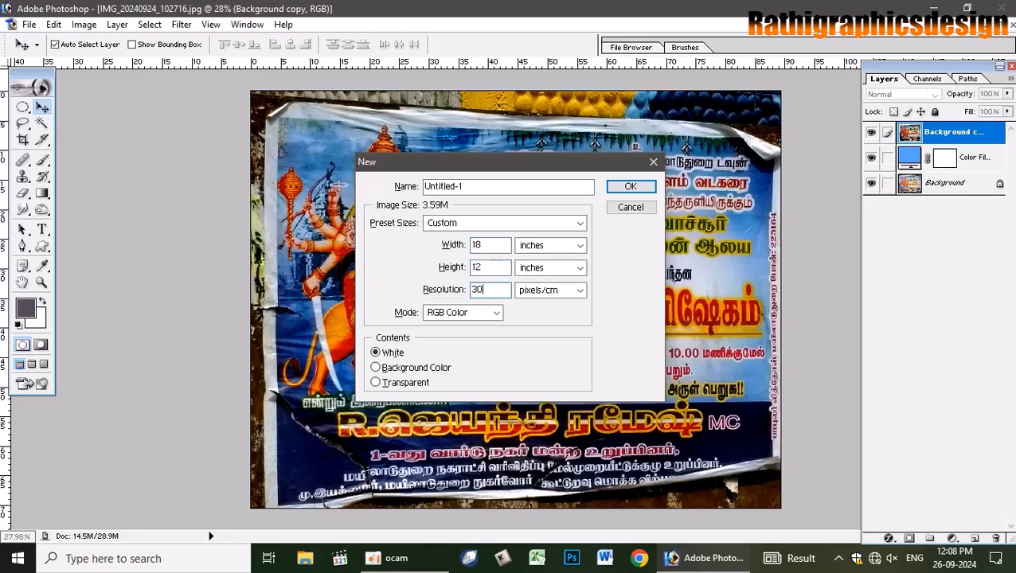
pyautogui.press('Return')
# - Drag the poster photo layer into Untitled-1 and maximize that document
pyautogui.moveTo(566, 76); pyautogui.dragTo(531, 228)
pyautogui.click(363, 163)
pyautogui.moveTo(363, 162); pyautogui.dragTo(642, 356)
pyautogui.click(653, 226)
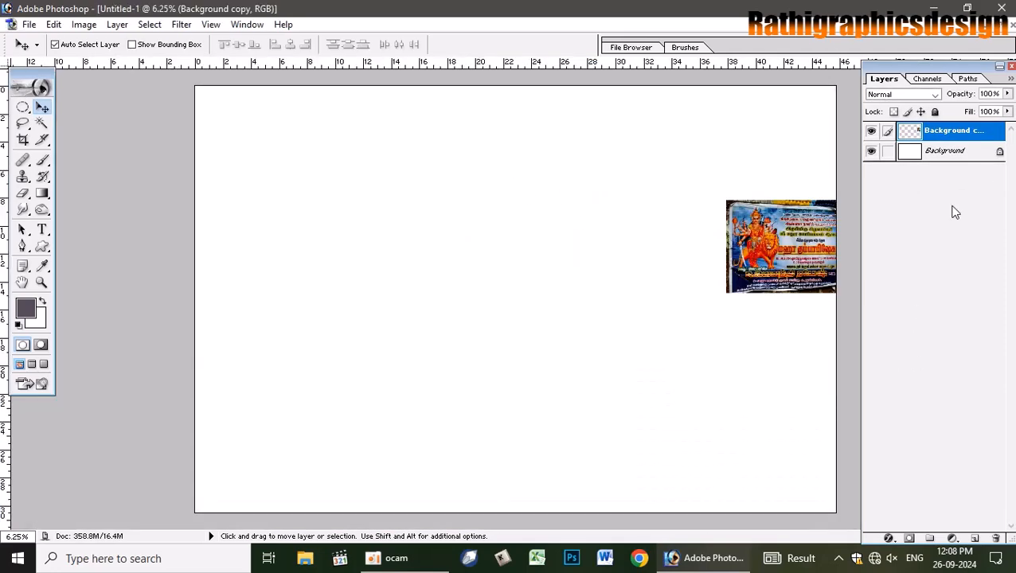
# - Close the original poster photo without saving, keeping Untitled-1 maximized
pyautogui.click(989, 25)
pyautogui.click(284, 144)
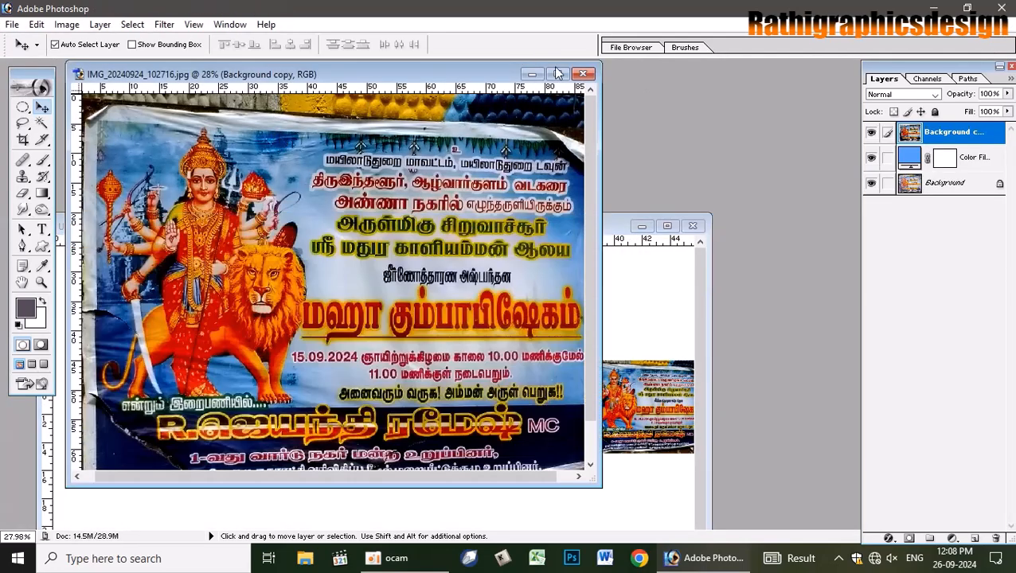
pyautogui.click(583, 74)
pyautogui.click(495, 218)
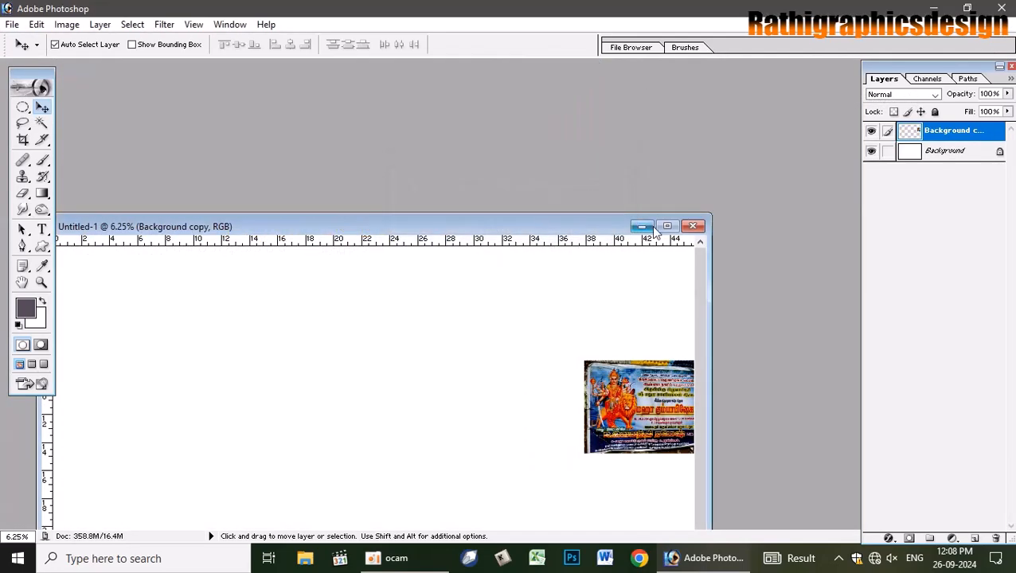
pyautogui.click(668, 226)
# - Move the poster layer to the top-left and scale it to fill the canvas width
pyautogui.moveTo(756, 253); pyautogui.dragTo(227, 140)
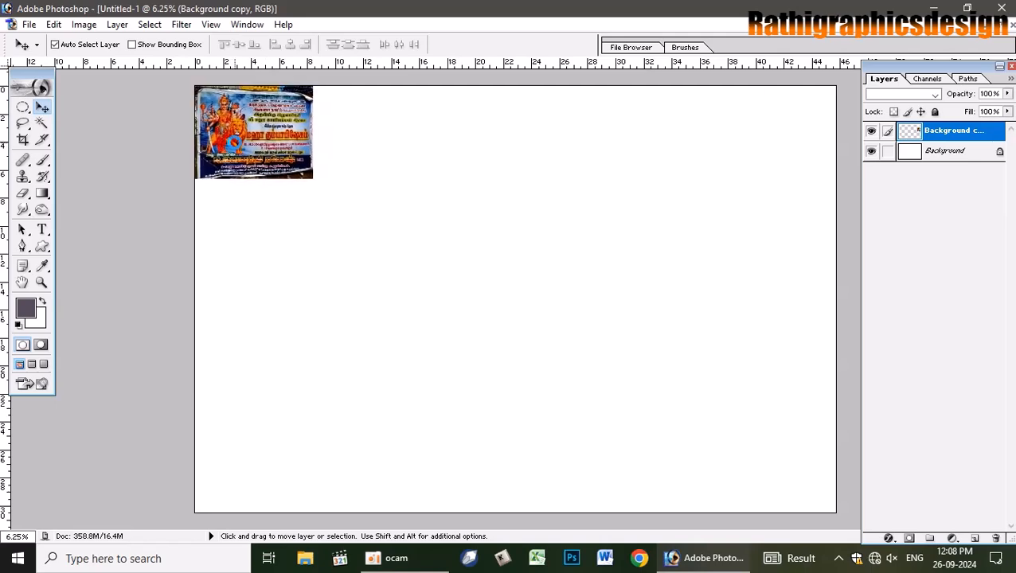
pyautogui.hotkey('ctrl', 't')
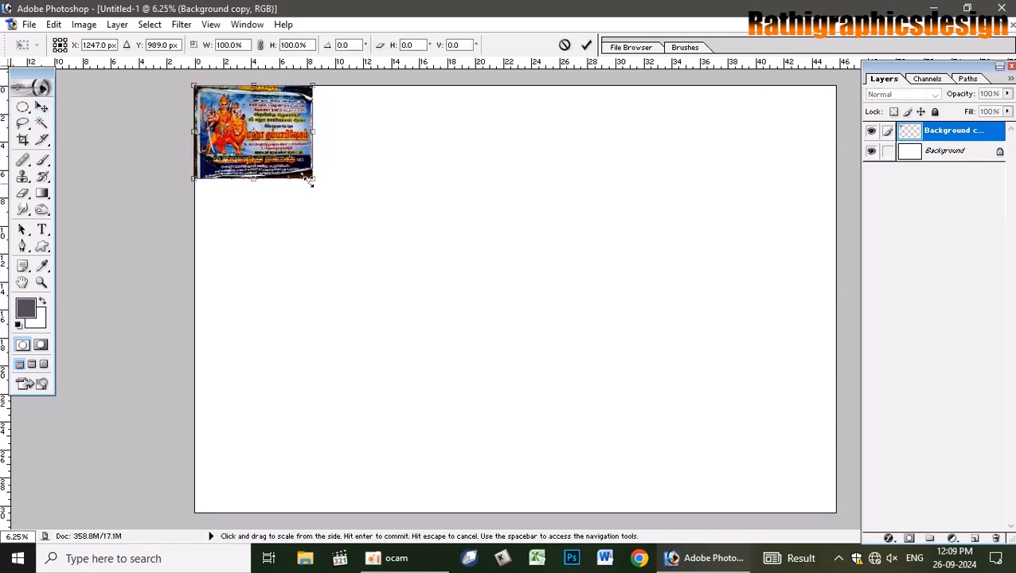
pyautogui.moveTo(314, 182); pyautogui.dragTo(798, 436)
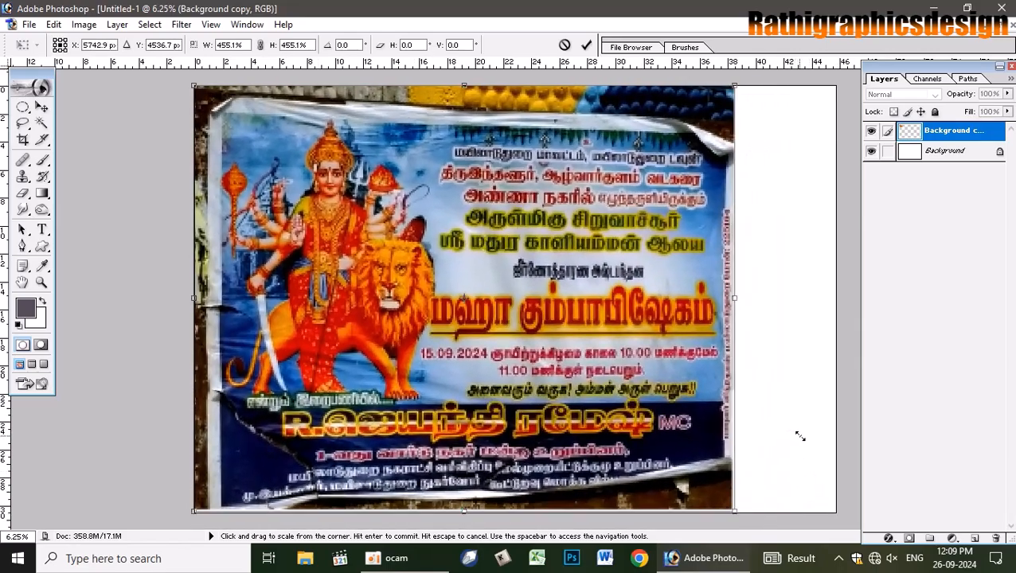
pyautogui.moveTo(737, 299); pyautogui.dragTo(835, 288)
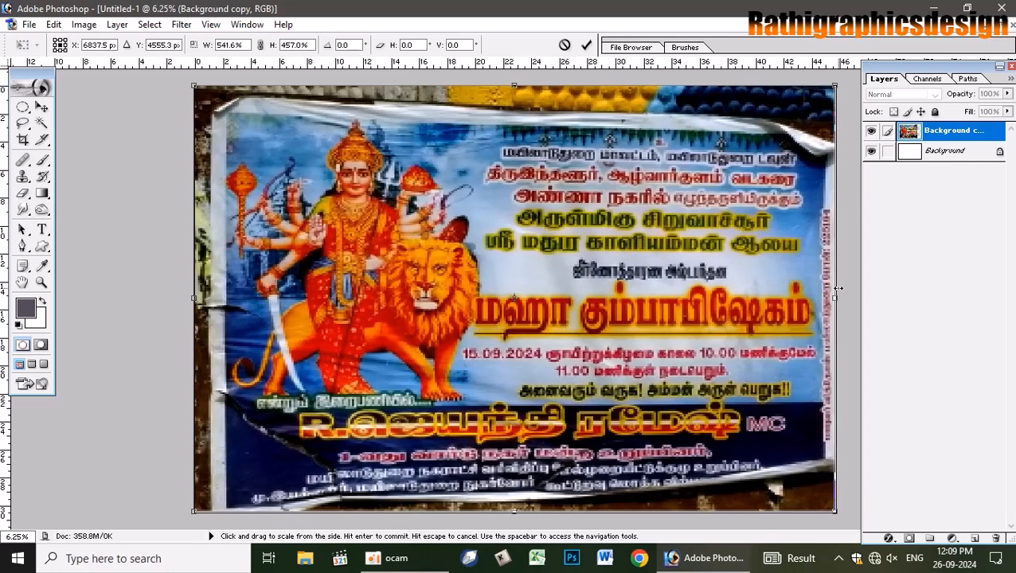
pyautogui.press('Return')
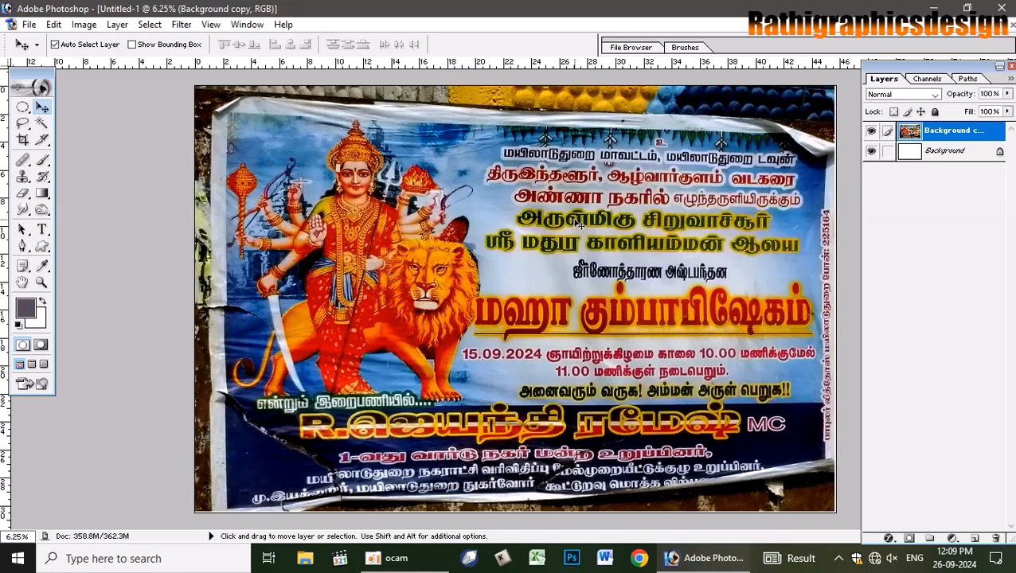
# - Reset colours to black, set the poster layer to 50% opacity, and launch Keyman Tamil
pyautogui.press('d')
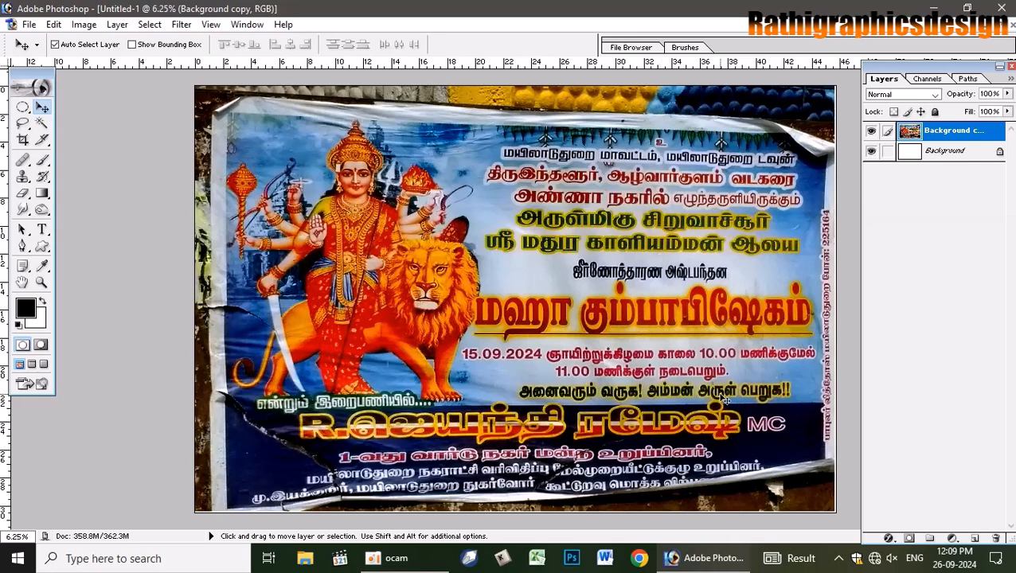
pyautogui.press('5')
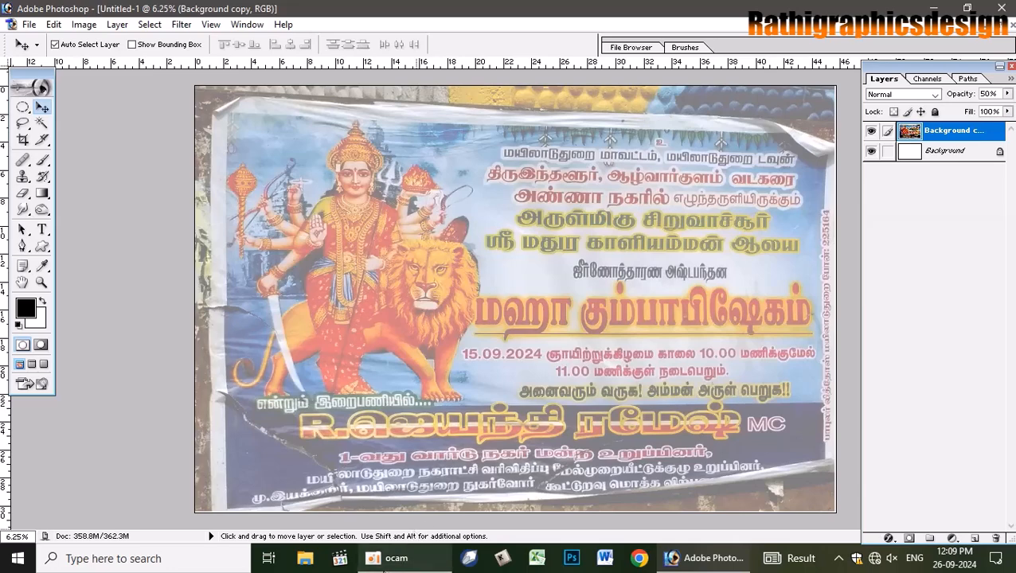
pyautogui.click(503, 560)
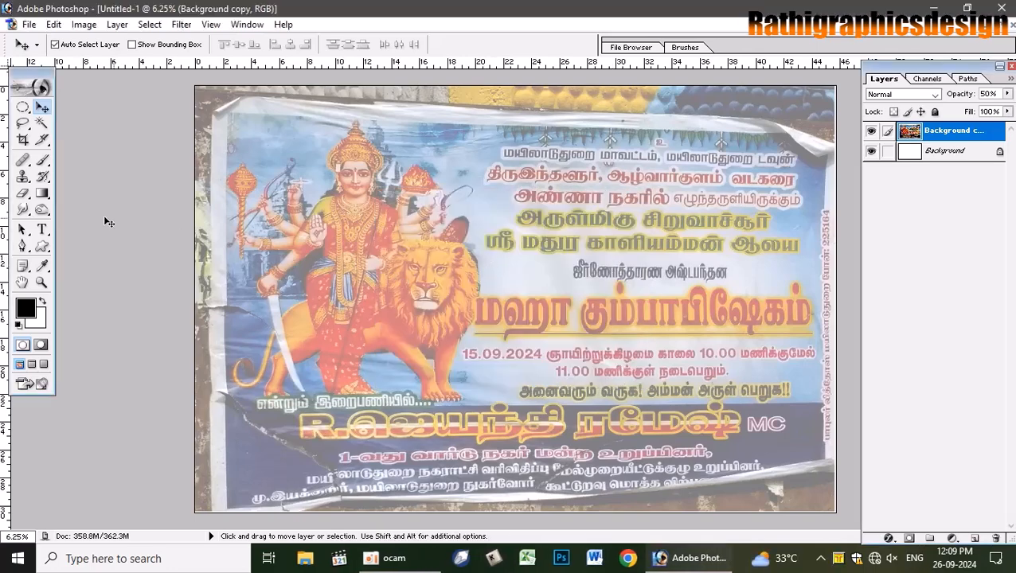
# - Pick the Type tool with the SR-Tamil002 font and start text above the poster's first line
pyautogui.click(42, 230)
pyautogui.click(132, 46)
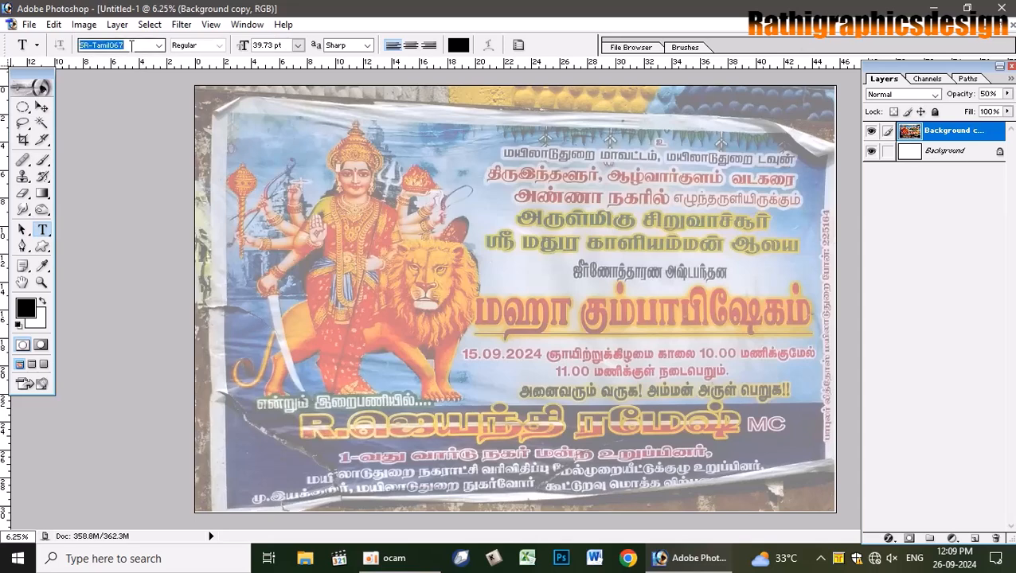
pyautogui.click(160, 45)
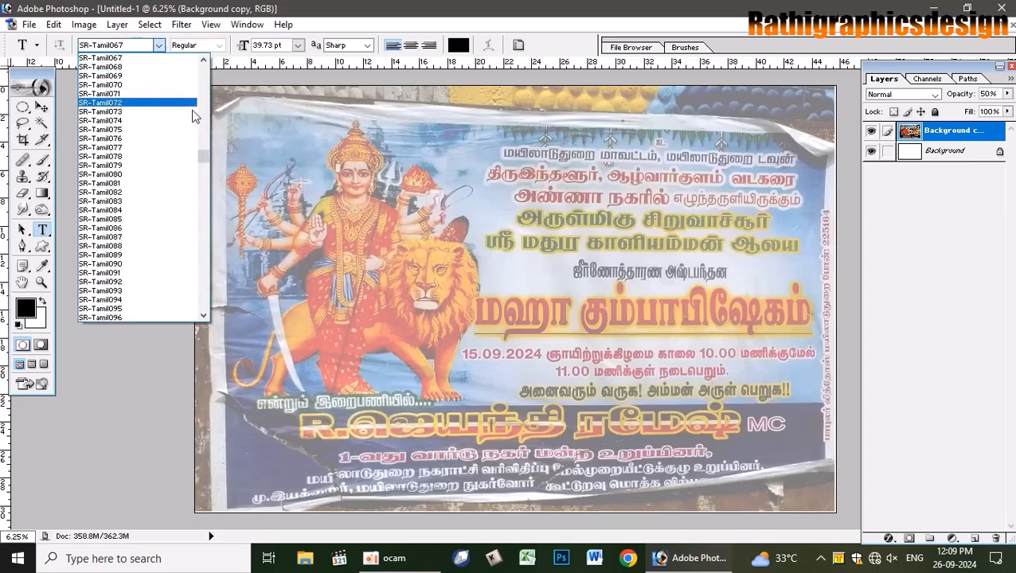
pyautogui.moveTo(204, 157); pyautogui.dragTo(203, 132)
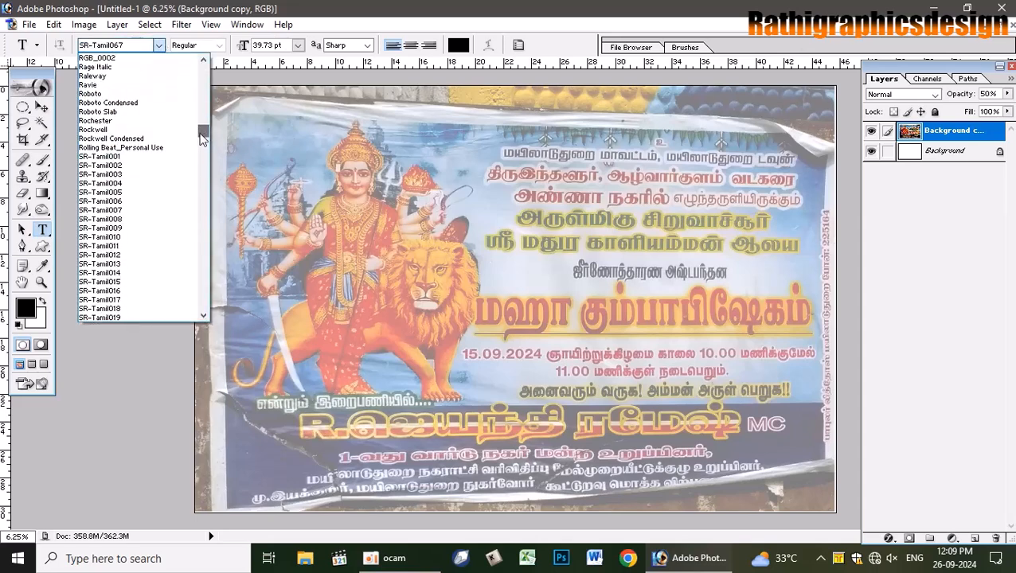
pyautogui.click(132, 164)
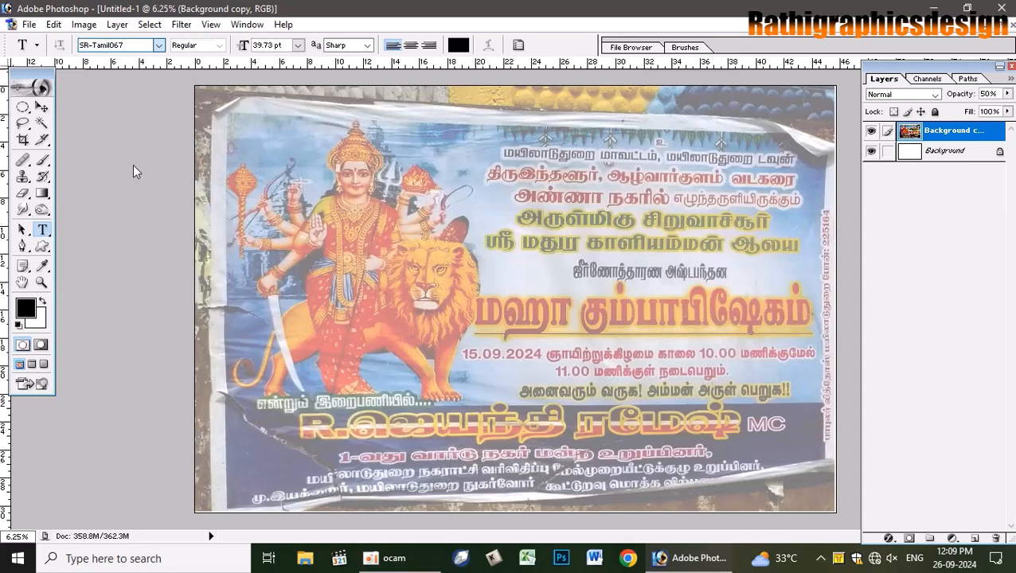
pyautogui.click(457, 147)
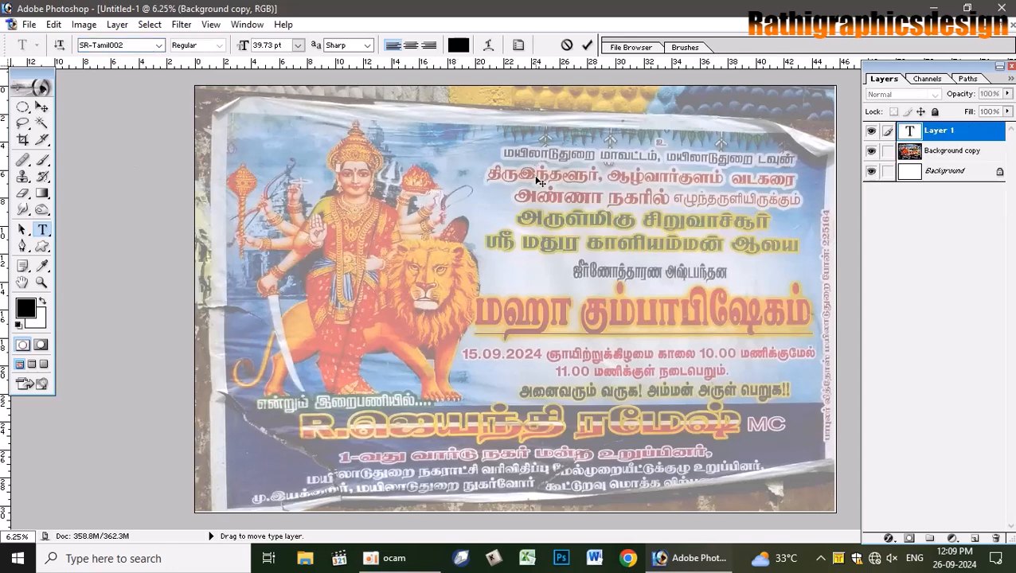
# - Type the first Tamil line ending 'மயிலாடுதுறை டவுன்' and commit it
pyautogui.write('மயிலரா')
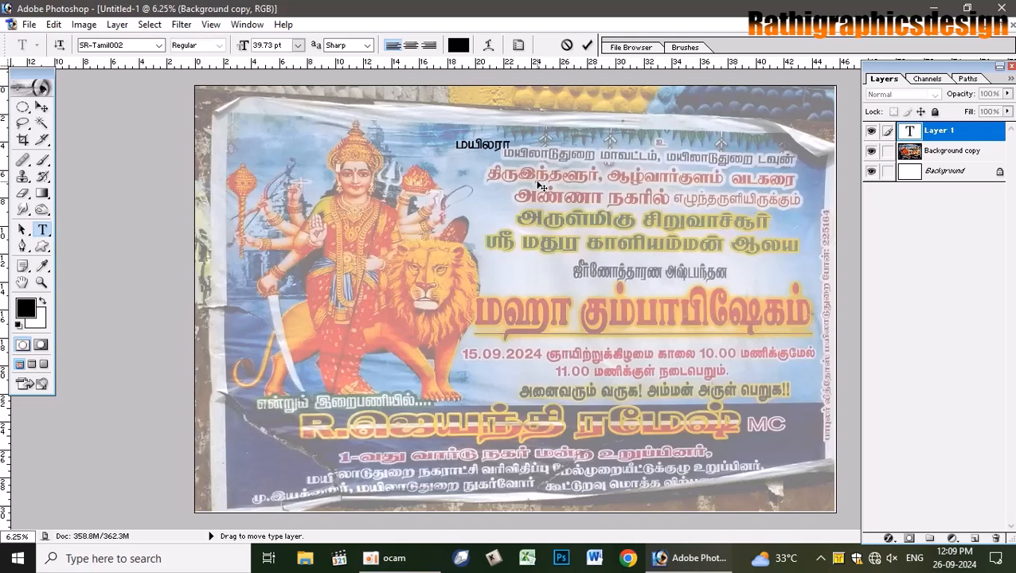
pyautogui.press('BackSpace')
pyautogui.press('BackSpace')
pyautogui.press('BackSpace')
pyautogui.write('டுதுறை ம')
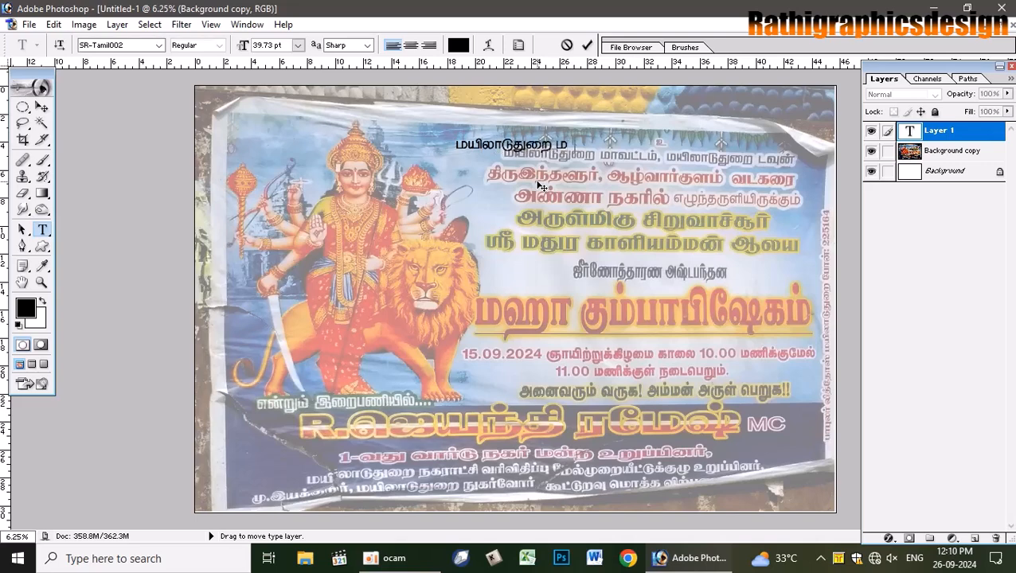
pyautogui.write('ாவட்டம், மயி')
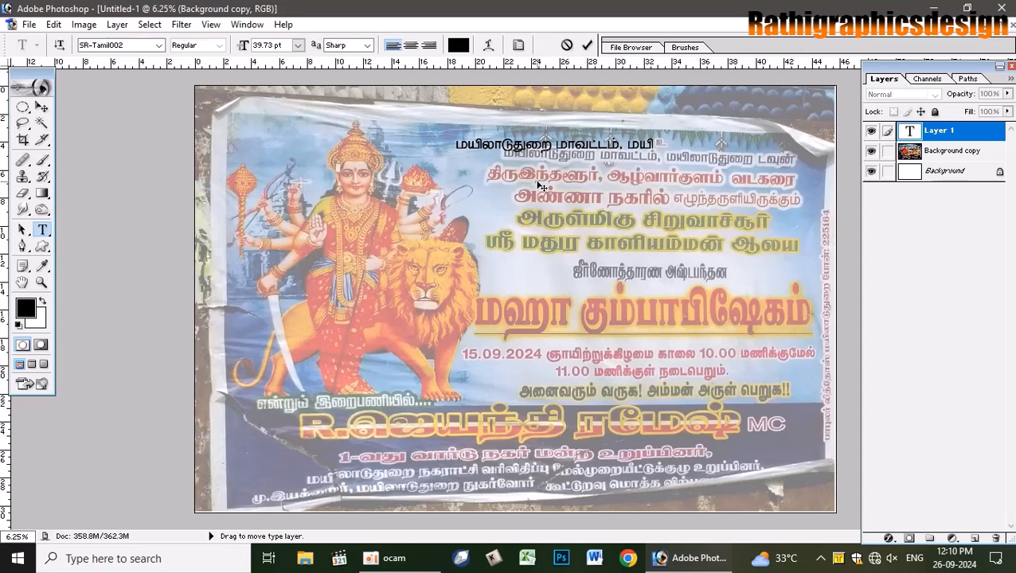
pyautogui.write('லாடுதுறை டவு')
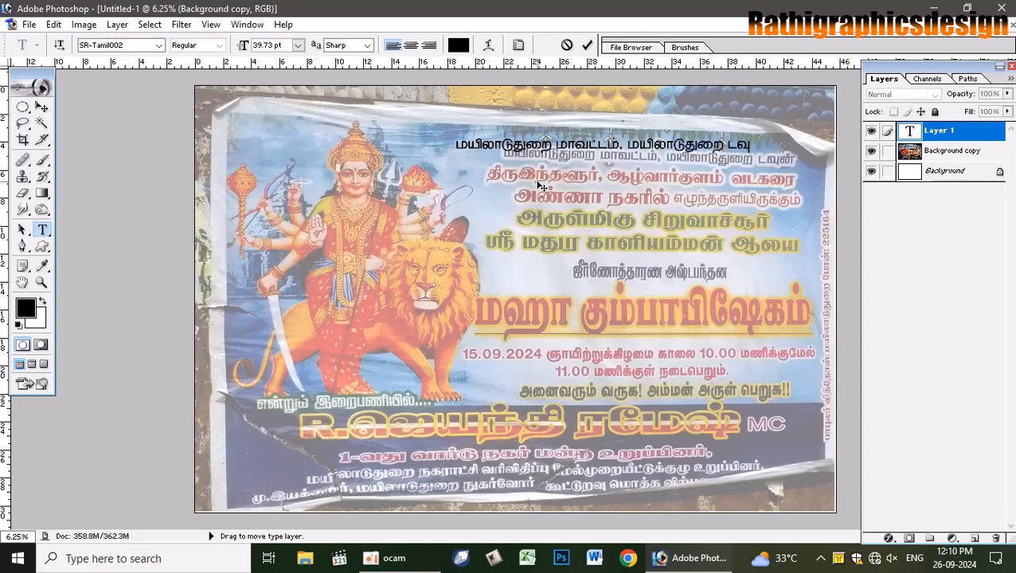
pyautogui.write('ன்')
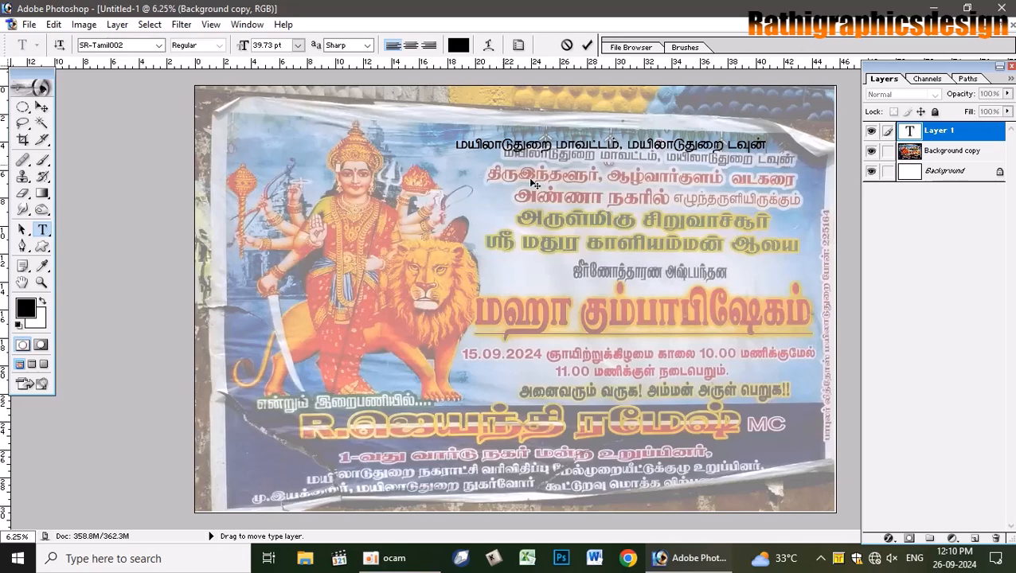
pyautogui.click(587, 45)
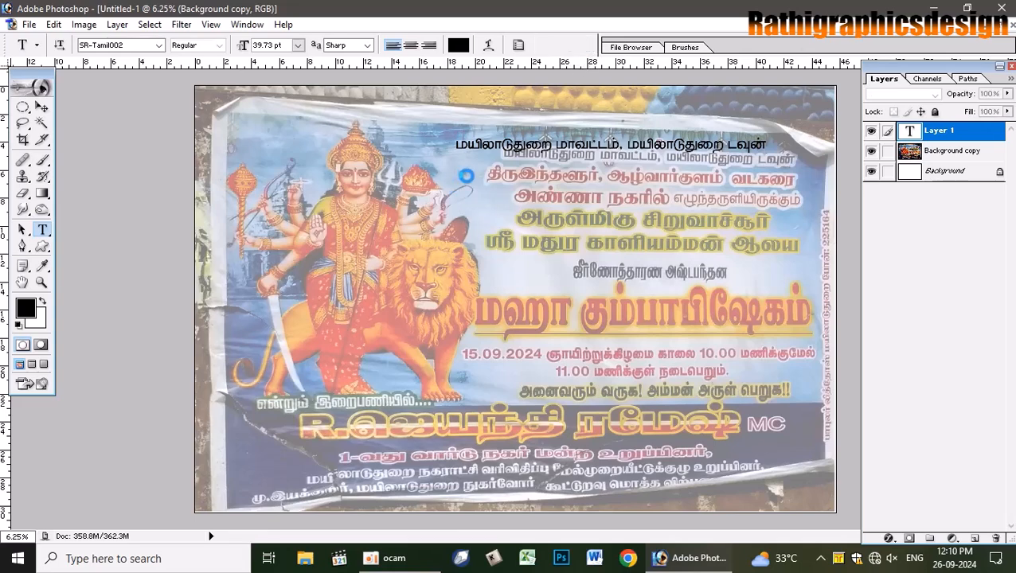
# - Type the second line 'திருஇந்தளூர், ஆழ்வார்குளம் வடகரை' over the poster's second line
pyautogui.click(469, 179)
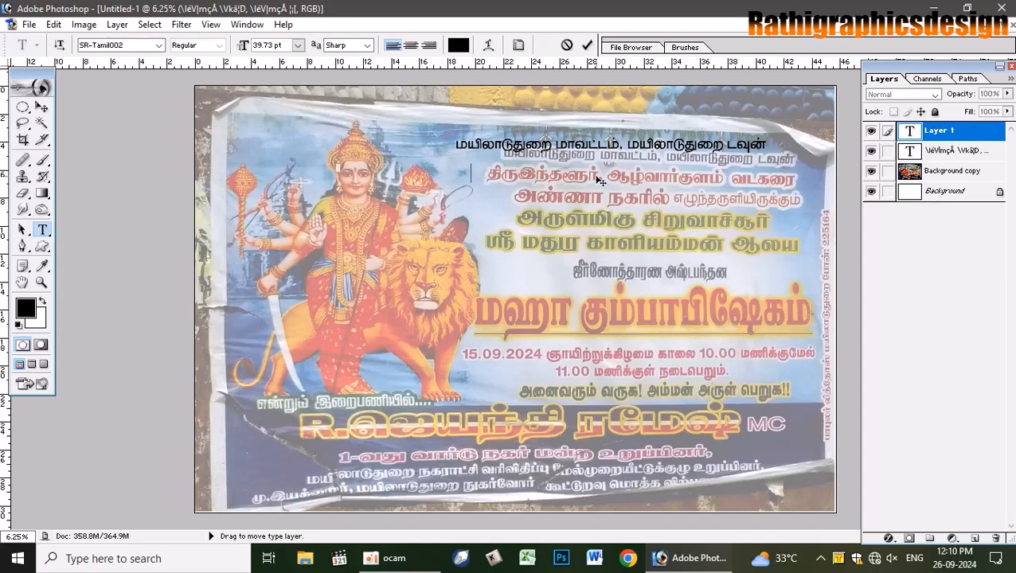
pyautogui.write('திருஇந்த')
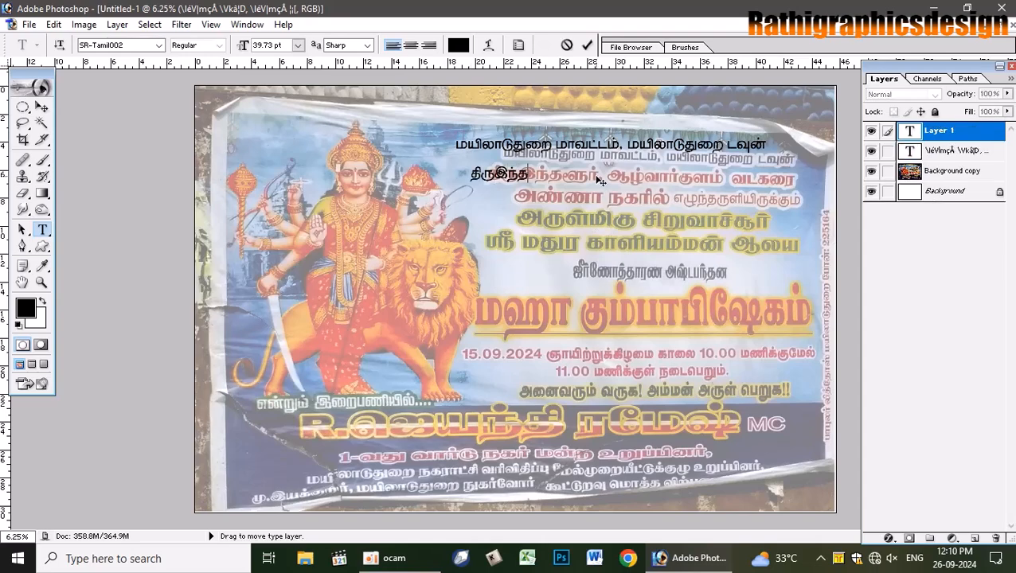
pyautogui.write('ளுூர், ஆழ்வ')
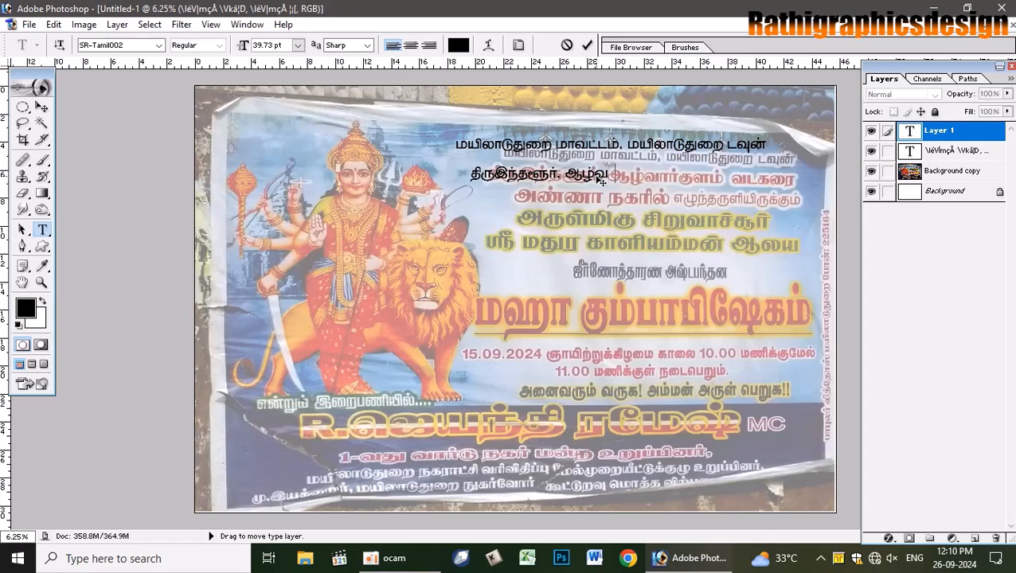
pyautogui.write('ார்குளம் வட')
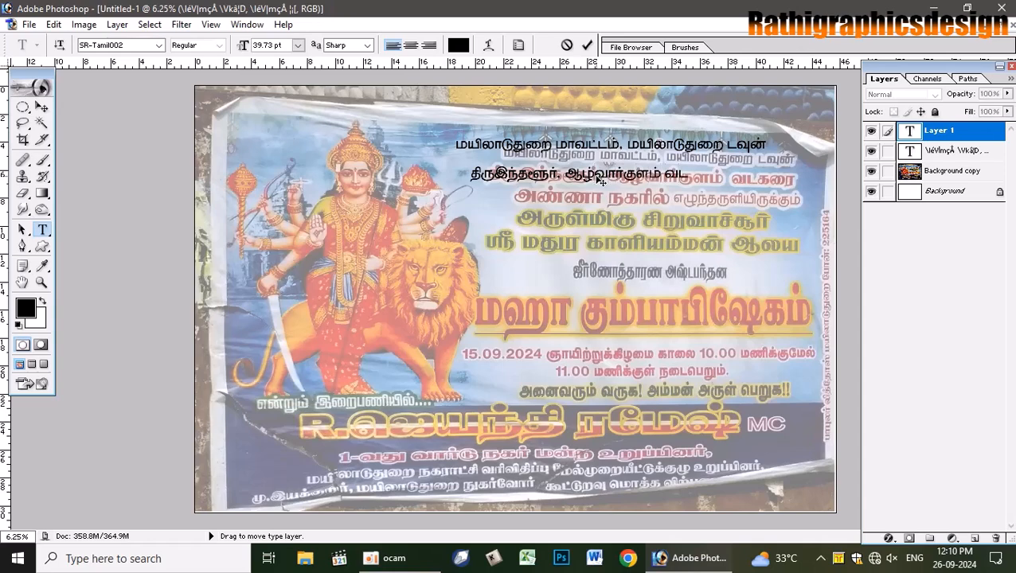
pyautogui.write('கரை')
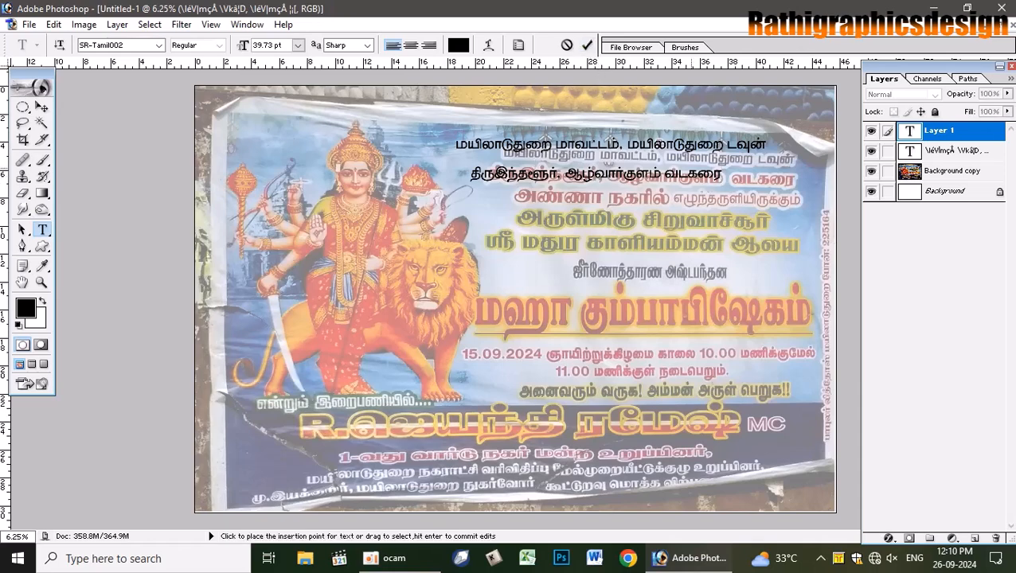
# - Commit the second line, then type and commit the third line beginning 'அண்ணா நகரில்'
pyautogui.click(589, 46)
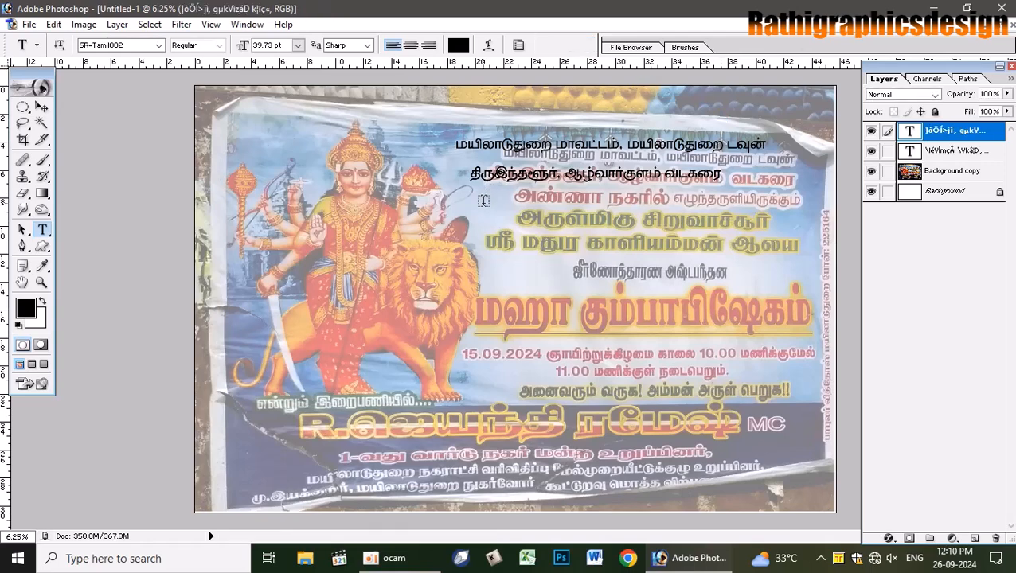
pyautogui.click(493, 225)
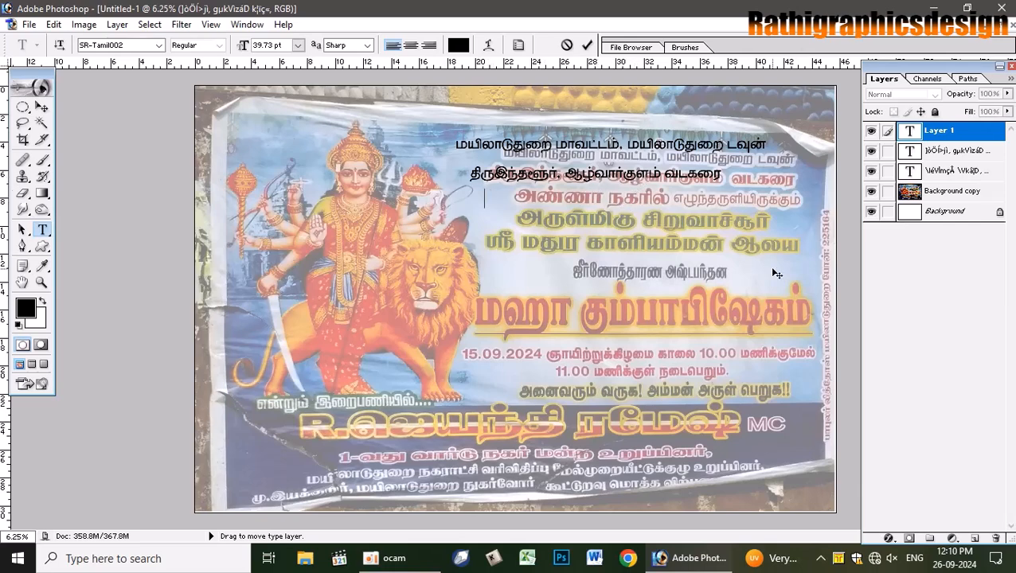
pyautogui.write('அண்ணா')
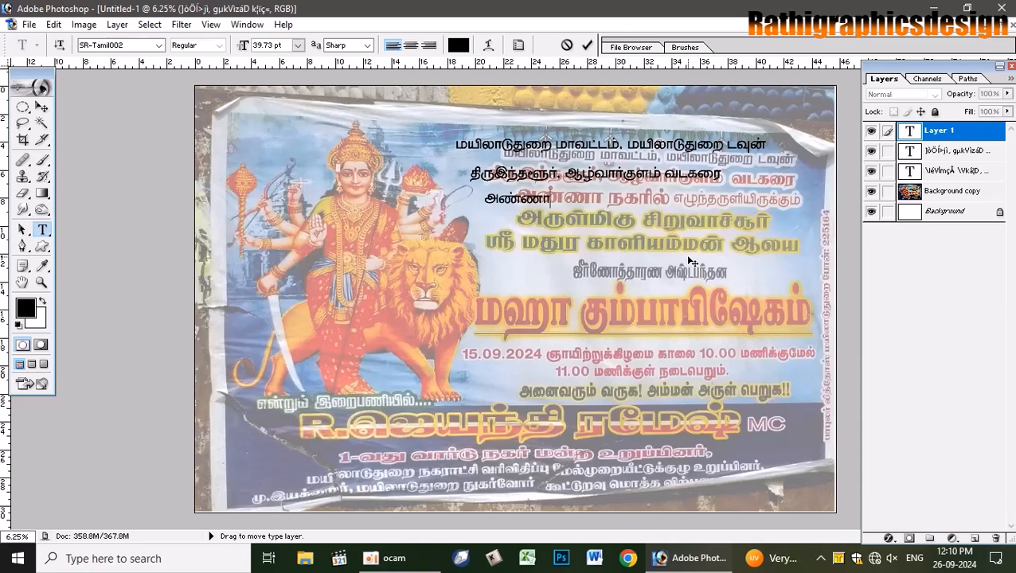
pyautogui.write(' நகரில் எ')
pyautogui.write('ழுந்தருள')
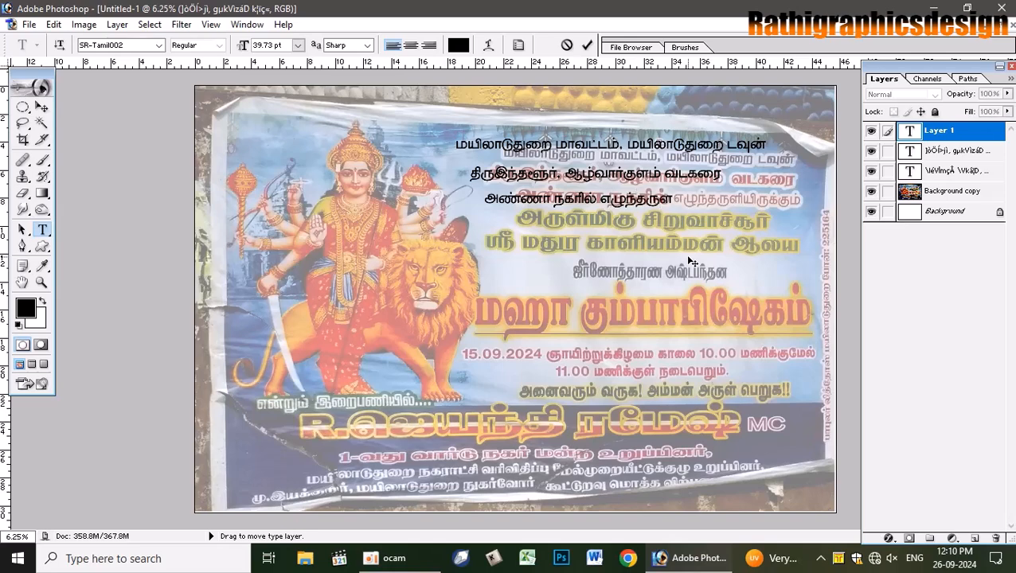
pyautogui.write('ியிருக்கும்')
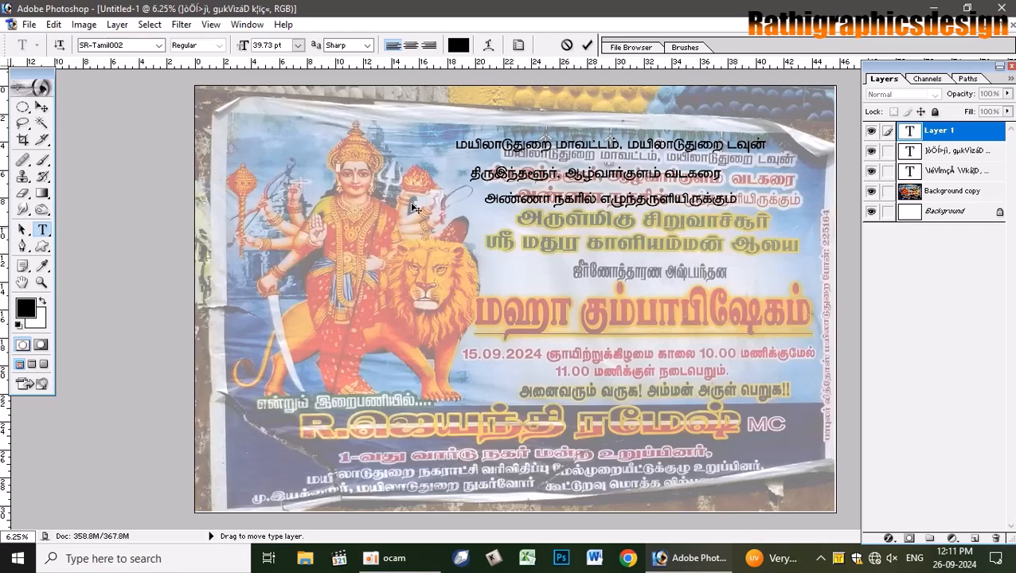
pyautogui.click(587, 44)
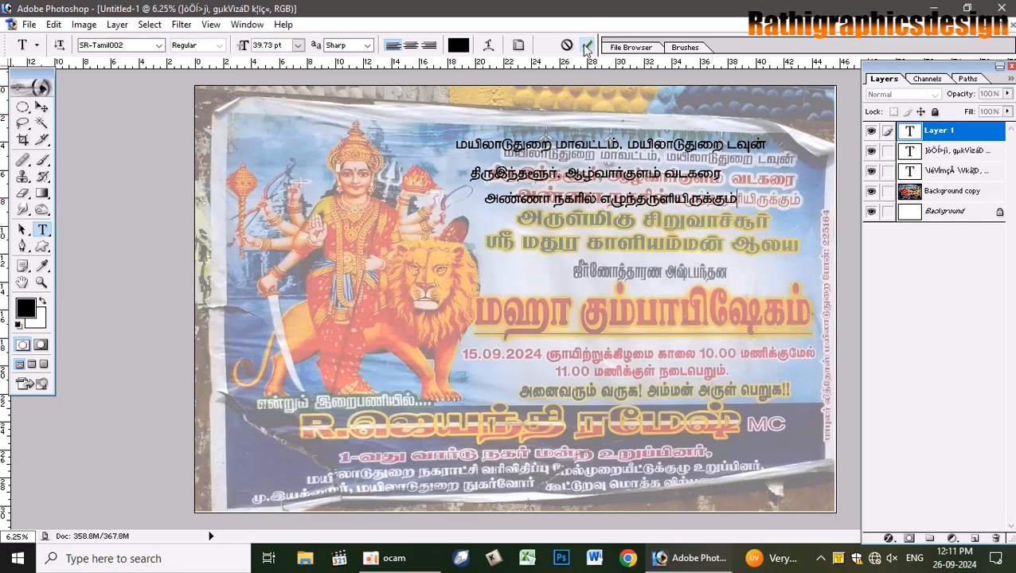
# - Add 'அருள்மிகு சிறுவாச்சூர்' and move it onto the poster's fourth line
pyautogui.click(493, 245)
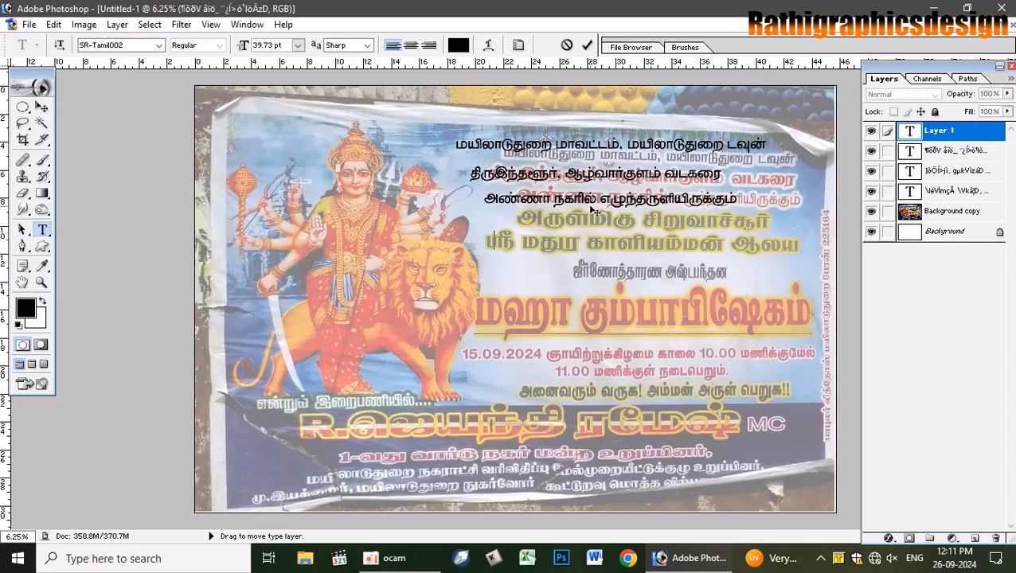
pyautogui.write('அருள்மிகு சி')
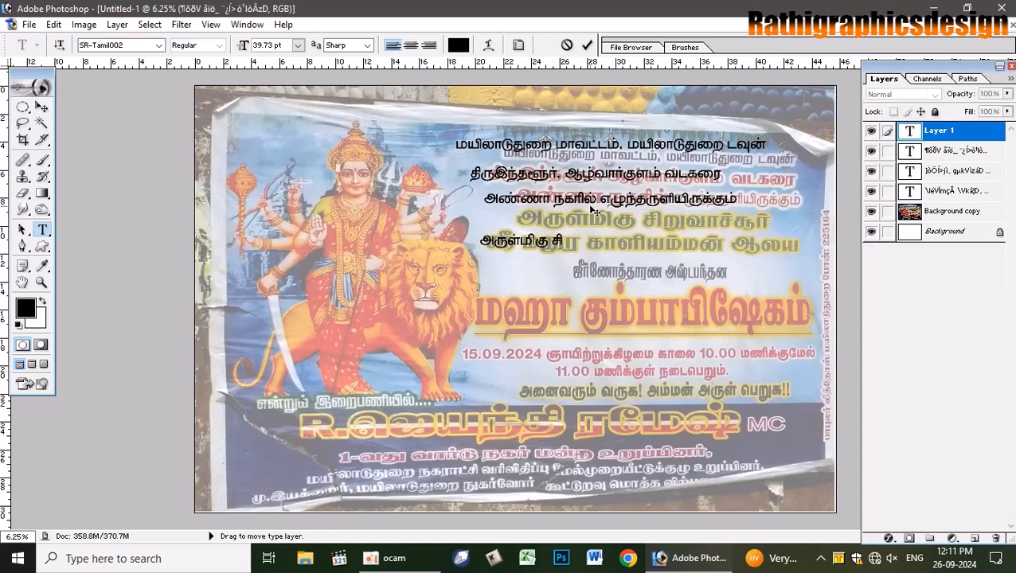
pyautogui.write('றுவாச்சூர்')
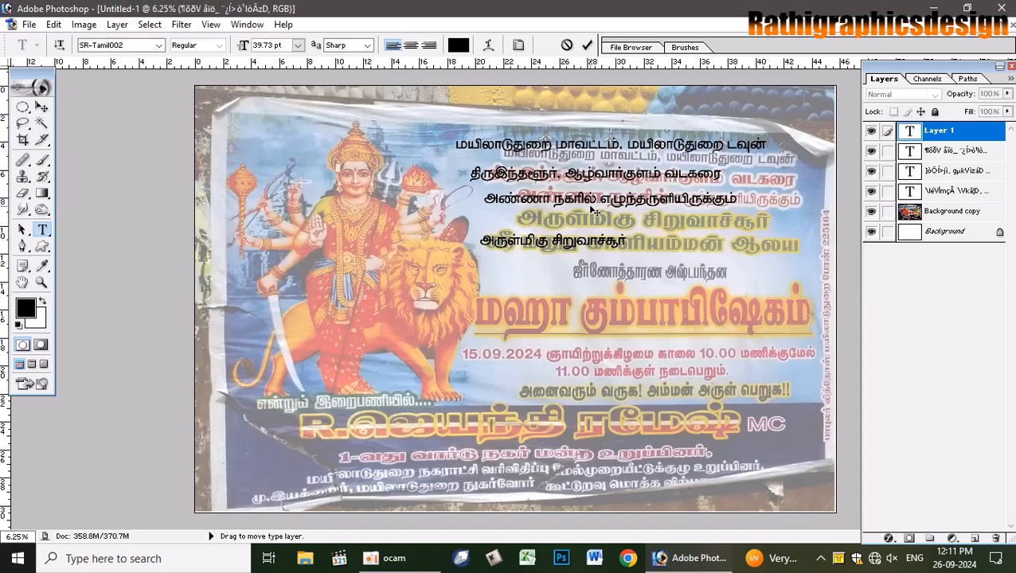
pyautogui.click(587, 45)
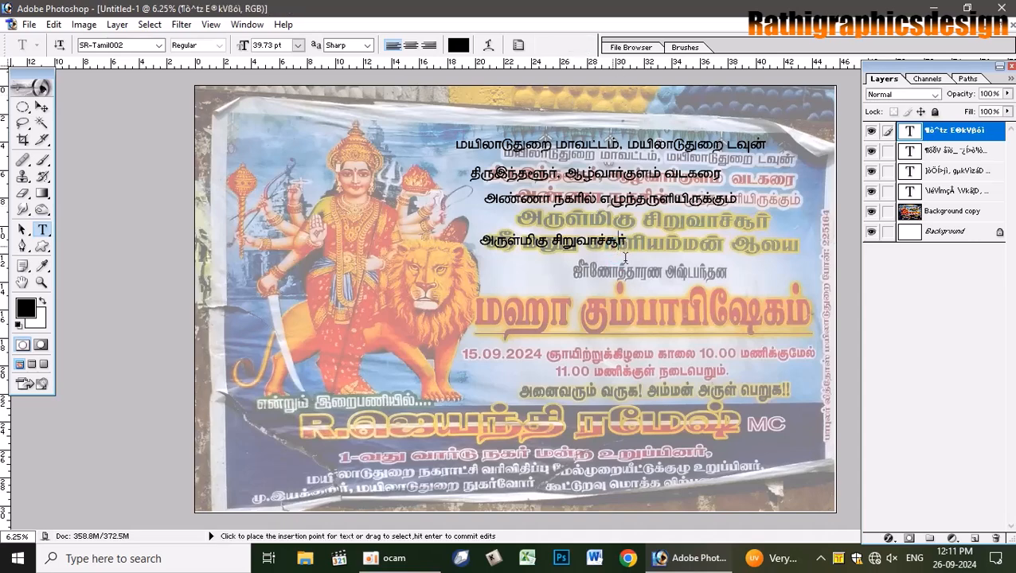
pyautogui.moveTo(625, 257); pyautogui.dragTo(667, 234)
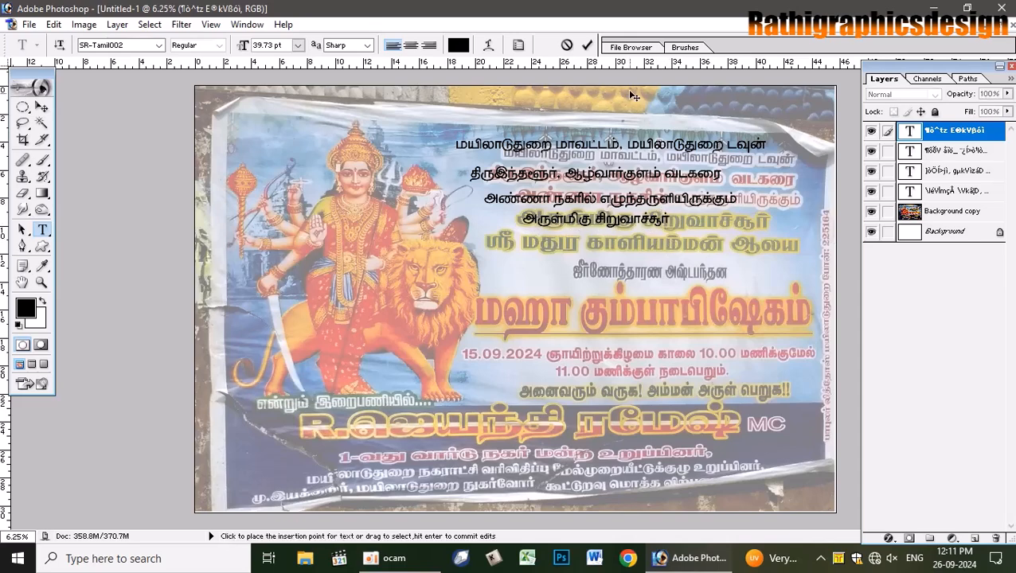
# - Add the black line 'ஸ்ரீ மதுர காளியம்மன் ஆலய' over its poster line
pyautogui.click(586, 45)
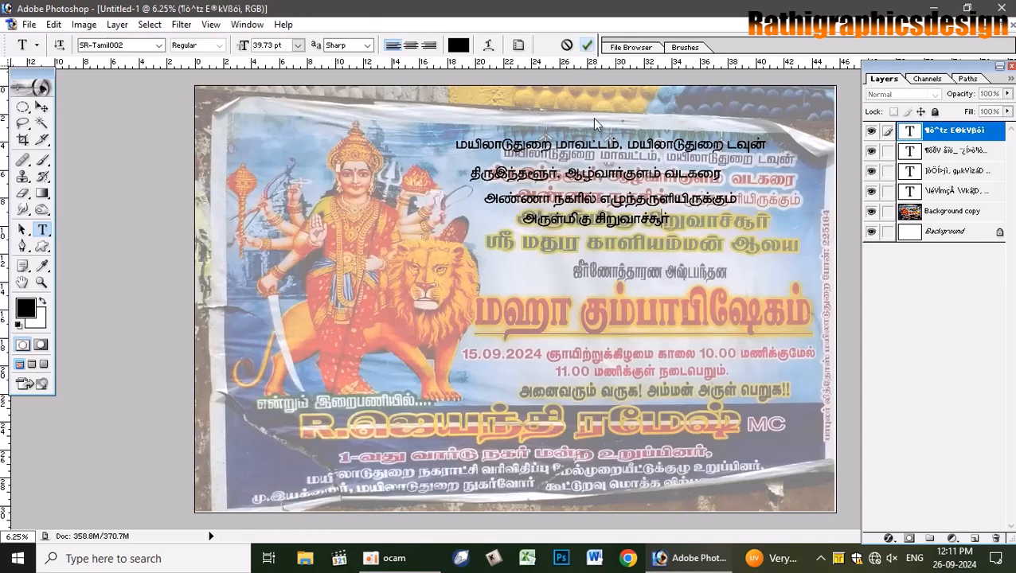
pyautogui.click(590, 268)
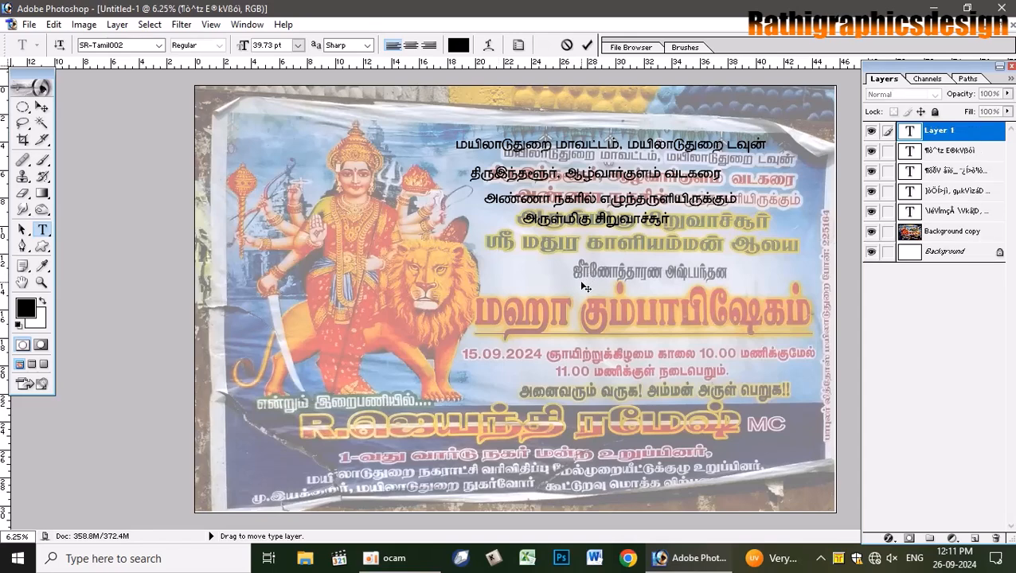
pyautogui.write('ஸ்ரீ மதுரை')
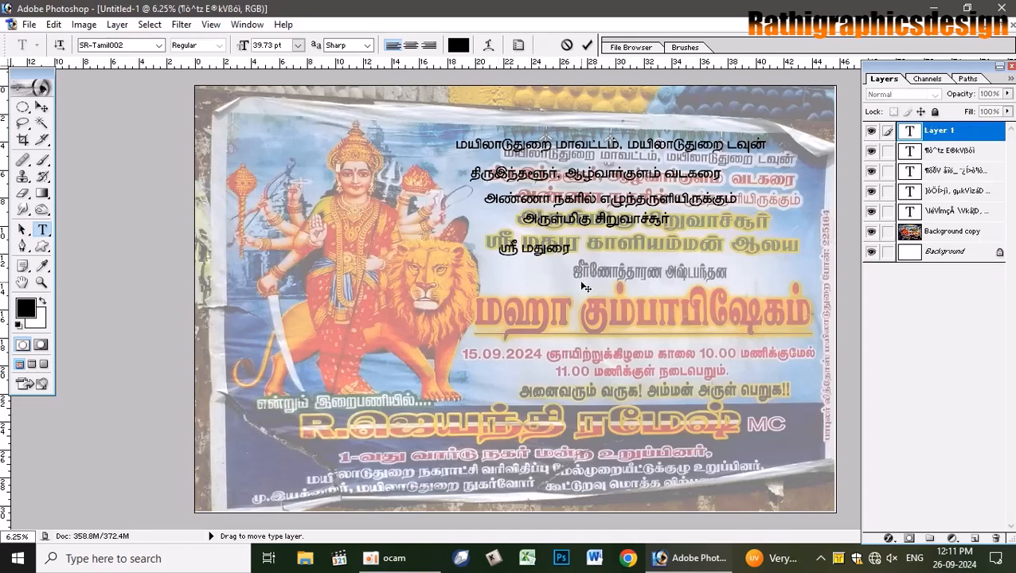
pyautogui.press('BackSpace')
pyautogui.press('BackSpace')
pyautogui.press('BackSpace')
pyautogui.press('BackSpace')
pyautogui.write('துர காளியம்மன ஆலண')
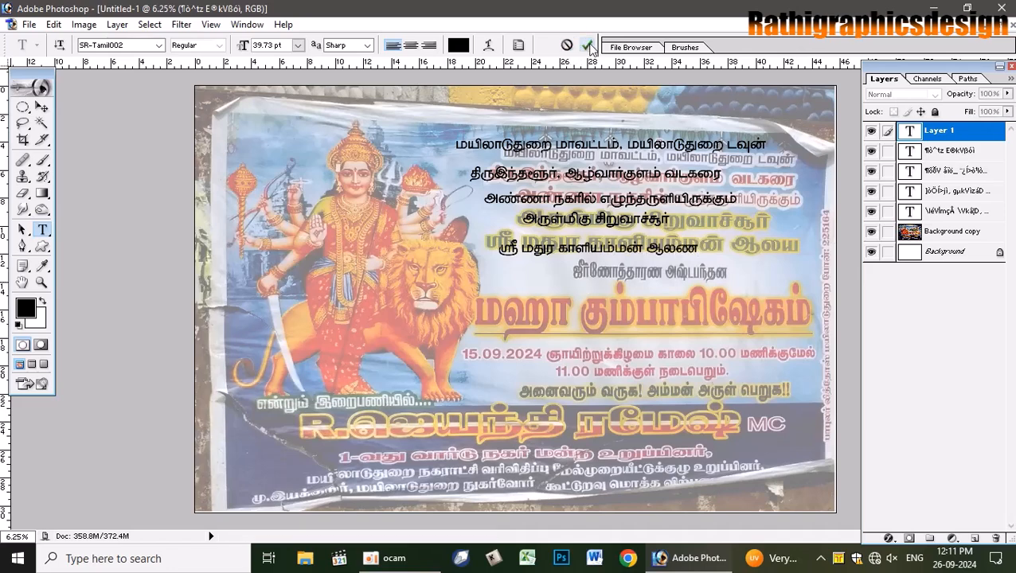
pyautogui.press('BackSpace')
pyautogui.write('ய')
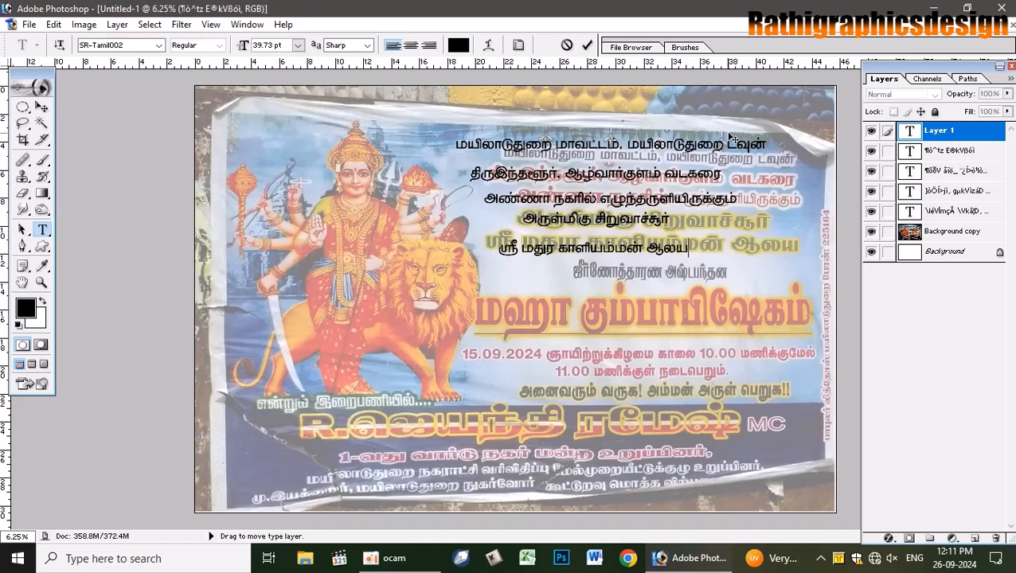
pyautogui.click(587, 45)
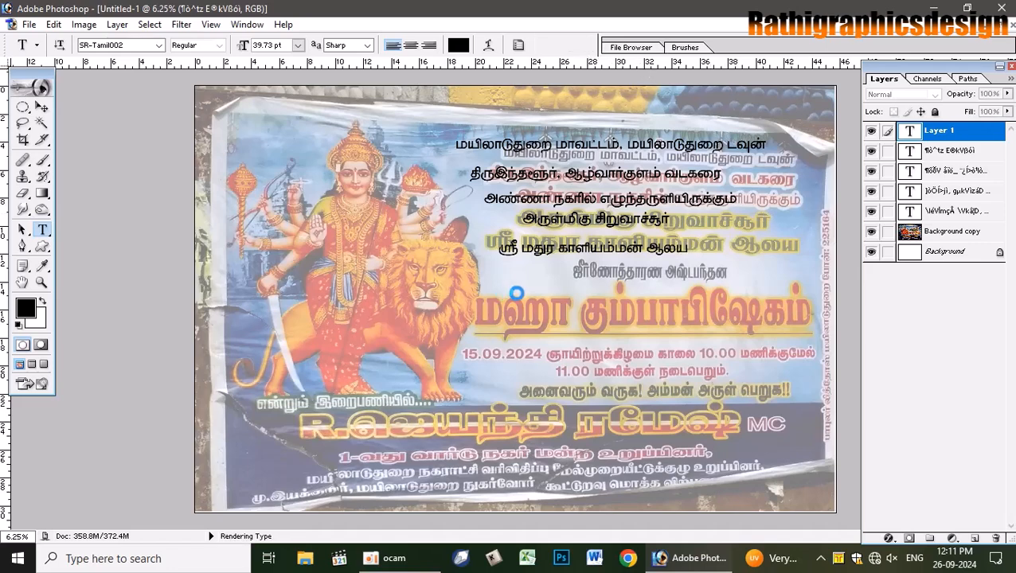
# - Add 'ஜீர்ணோத்தாரண அஷ்டபந்தன' below it and drag it onto its matching poster line
pyautogui.click(521, 289)
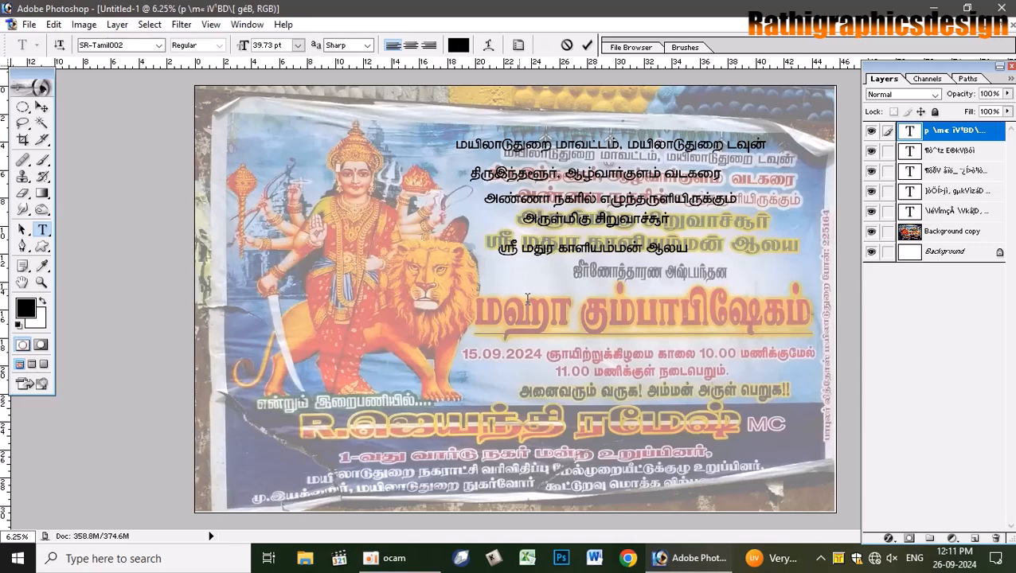
pyautogui.write('p')
pyautogui.press('BackSpace')
pyautogui.write('ஜ')
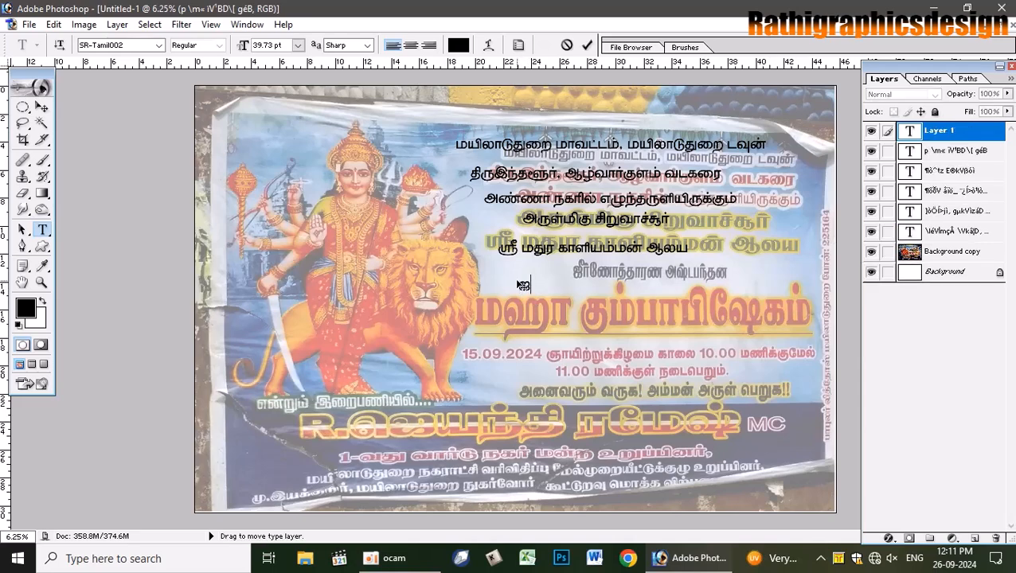
pyautogui.write('ர்யோ')
pyautogui.press('BackSpace')
pyautogui.press('BackSpace')
pyautogui.write('ணா')
pyautogui.write('த்த')
pyautogui.write('ார')
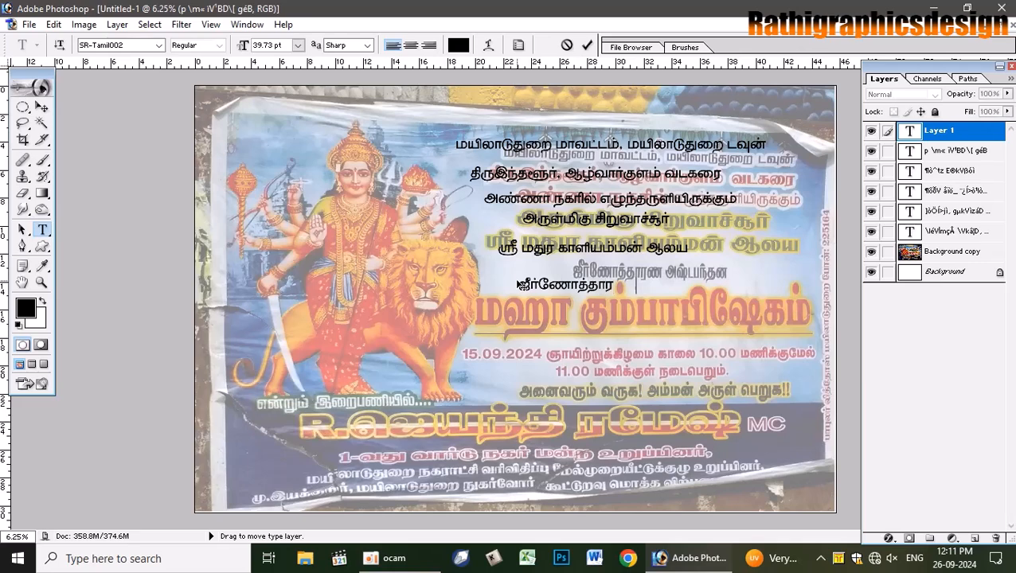
pyautogui.write('ண அஷ்டபந்தன')
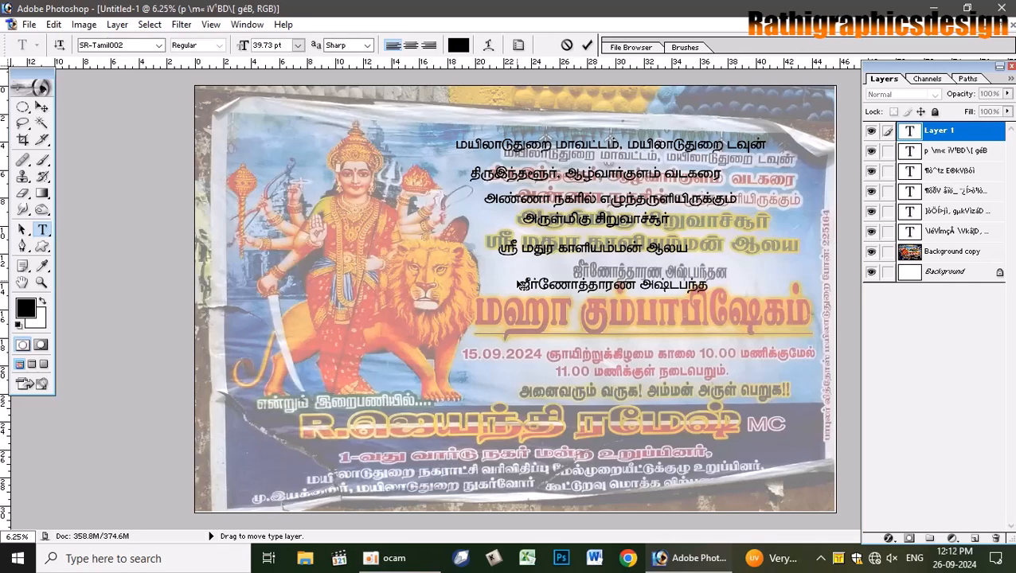
pyautogui.click(587, 45)
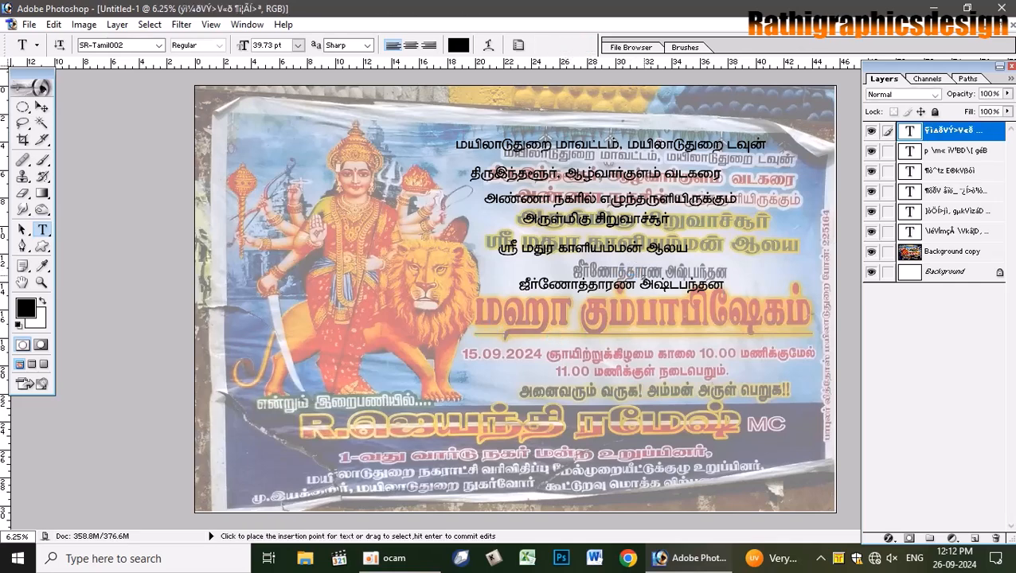
pyautogui.moveTo(643, 316); pyautogui.dragTo(653, 303)
pyautogui.click(587, 44)
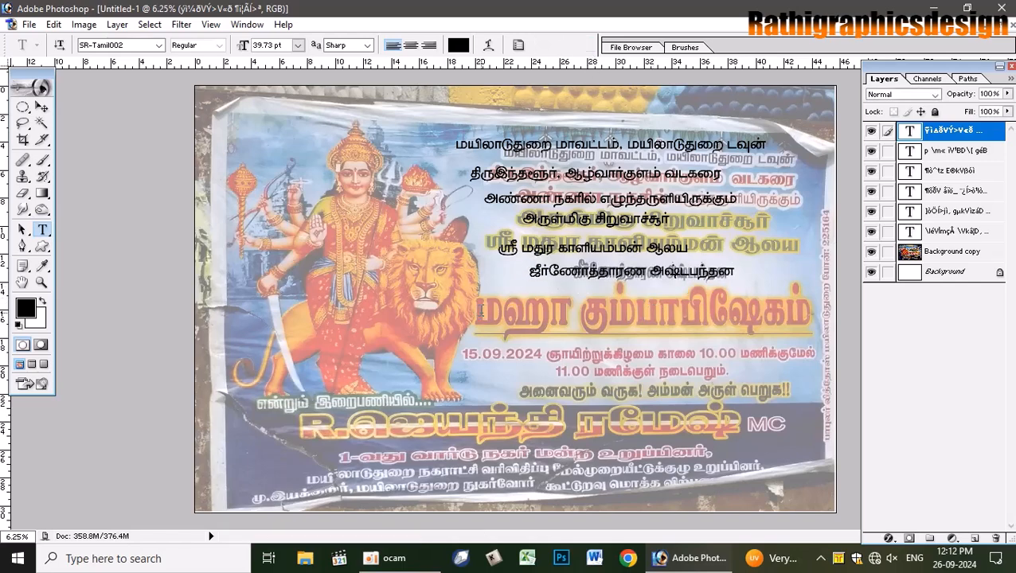
# - Add the title line 'மஹா கும்பாபிஷேகம்' over its poster line
pyautogui.click(487, 312)
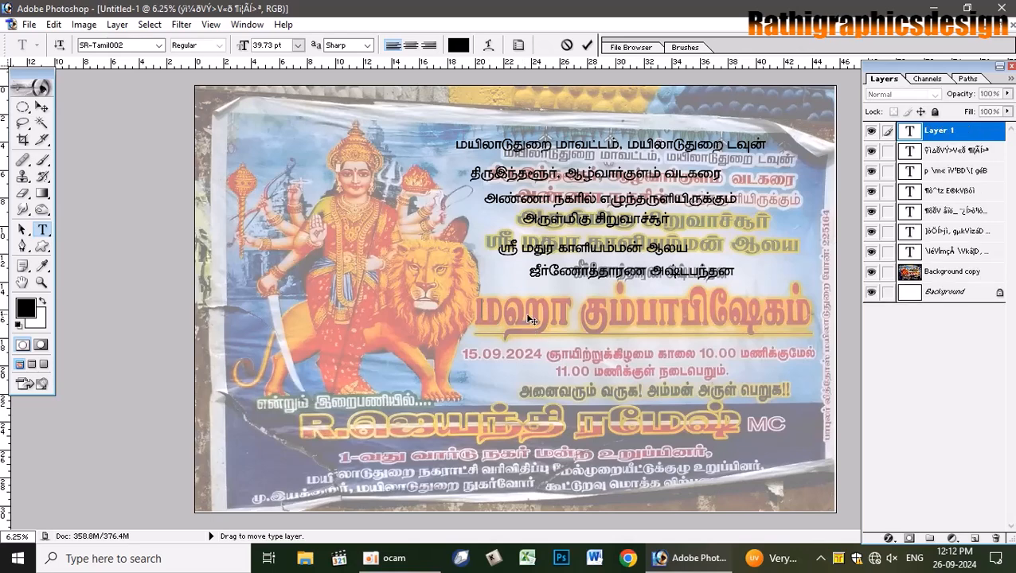
pyautogui.write('ம')
pyautogui.write('ஷி')
pyautogui.write('ாப')
pyautogui.press('BackSpace')
pyautogui.press('BackSpace')
pyautogui.press('BackSpace')
pyautogui.write('ஹாப')
pyautogui.write(' கும')
pyautogui.write('ிஷே')
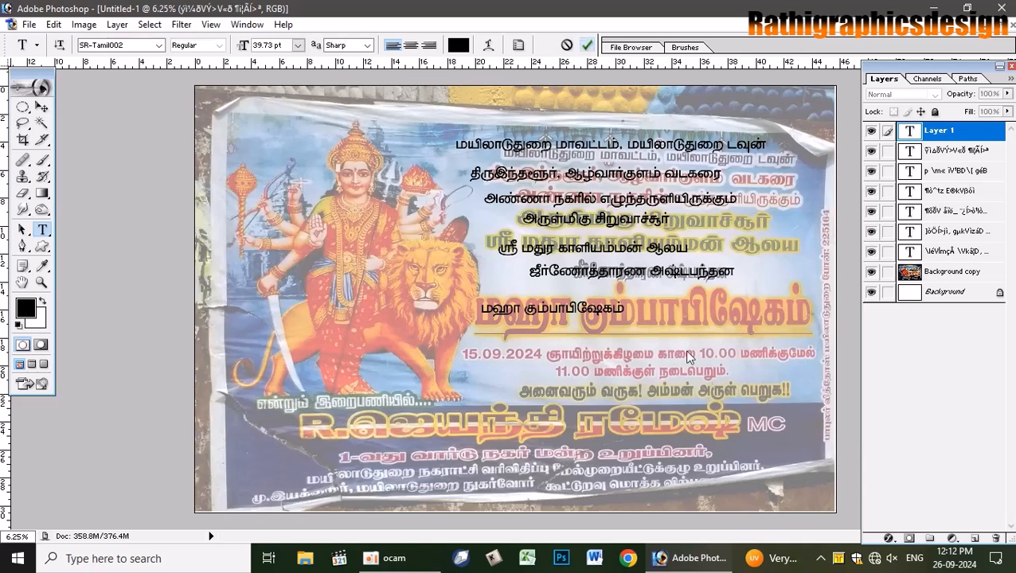
# - Add the date line '15.09.2024 ஞாயிற்றுக்கிழமை காலை 10.00 மணிக்குமேல்' over the poster's date
pyautogui.click(468, 362)
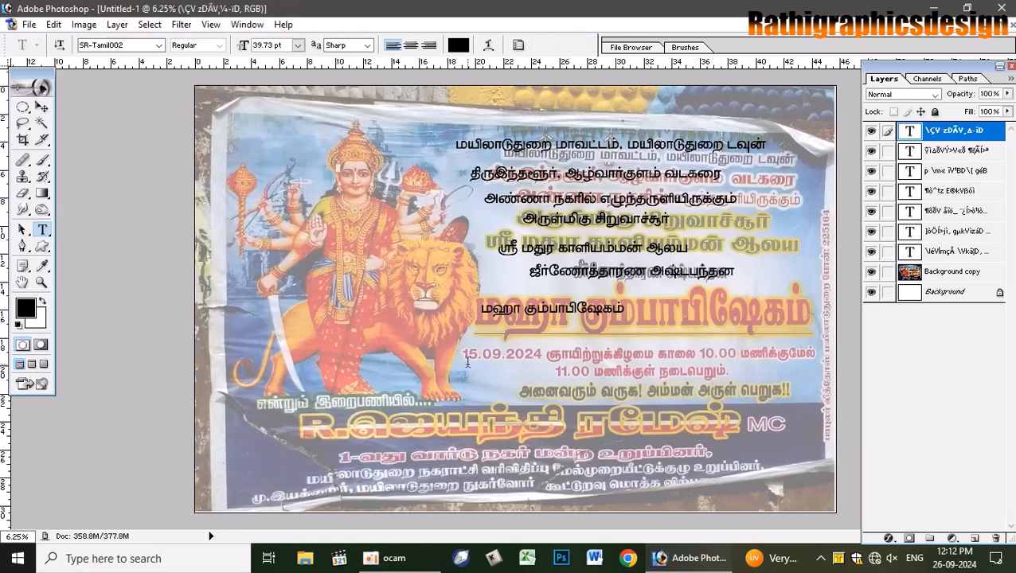
pyautogui.write('15.0')
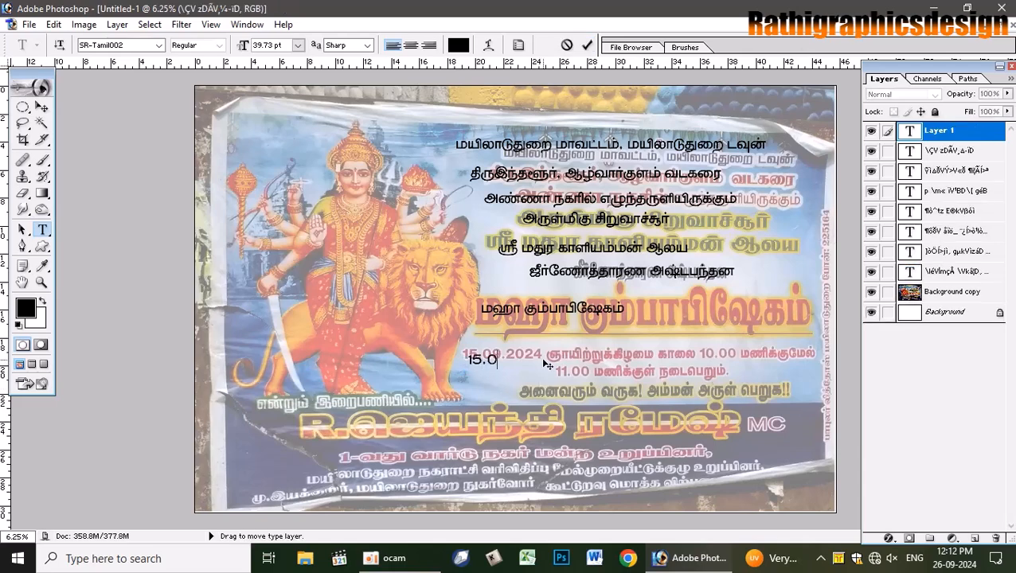
pyautogui.write('9.2024 ஞஆ')
pyautogui.press('BackSpace')
pyautogui.write('இ')
pyautogui.press('BackSpace')
pyautogui.write(':')
pyautogui.write('ஞாயி')
pyautogui.write('ற')
pyautogui.write('்ற')
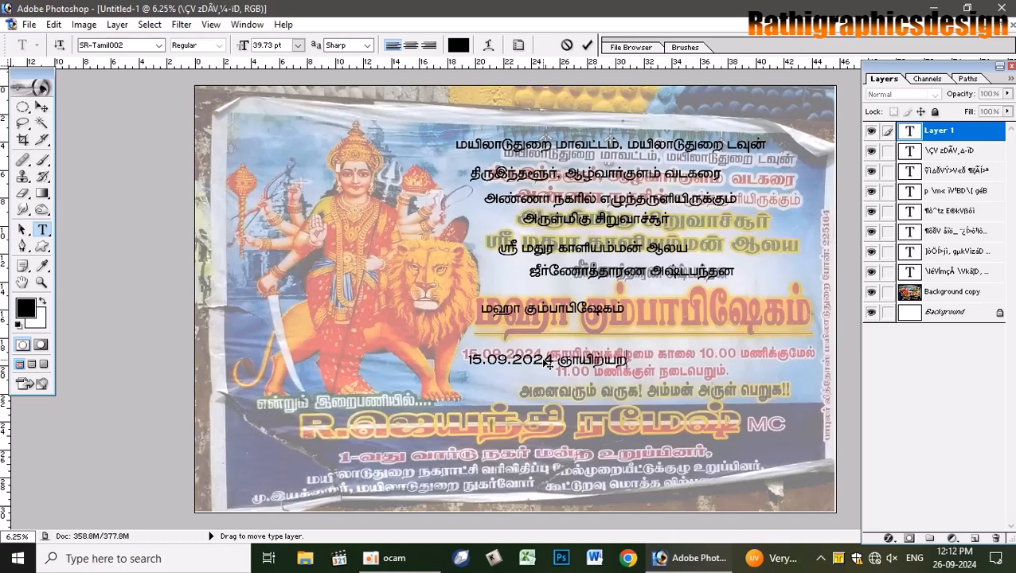
pyautogui.write('ுக்கிழமை காலை')
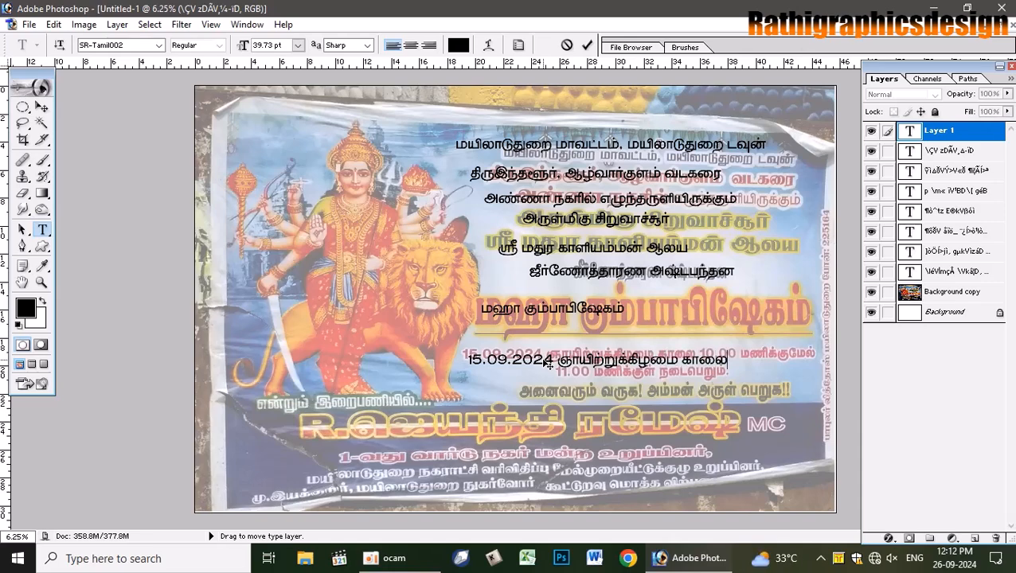
pyautogui.write(' 10.00 டம')
pyautogui.press('BackSpace')
pyautogui.write('மணிக்கு')
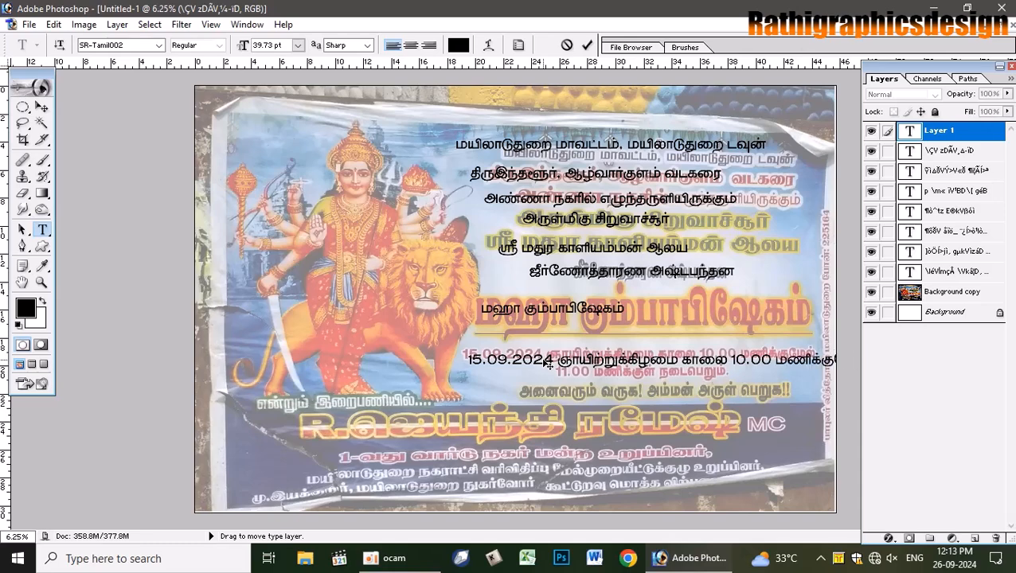
pyautogui.write('மேல்')
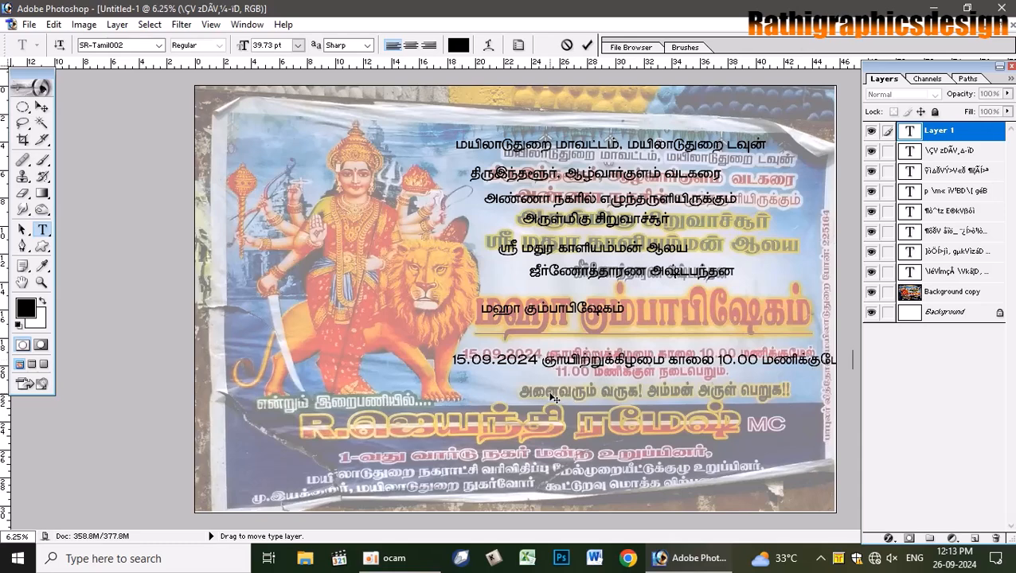
pyautogui.click(587, 44)
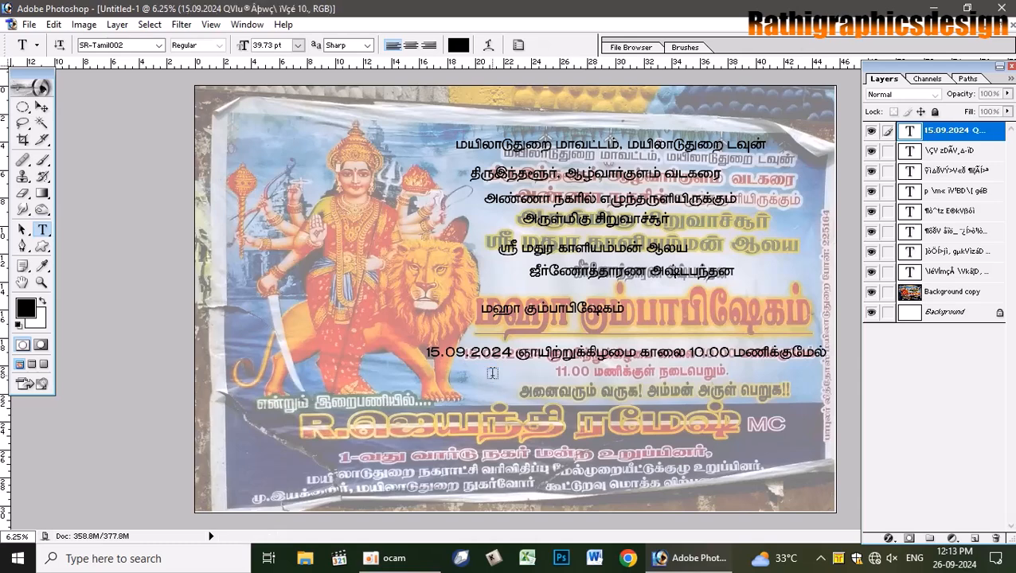
pyautogui.click(512, 358)
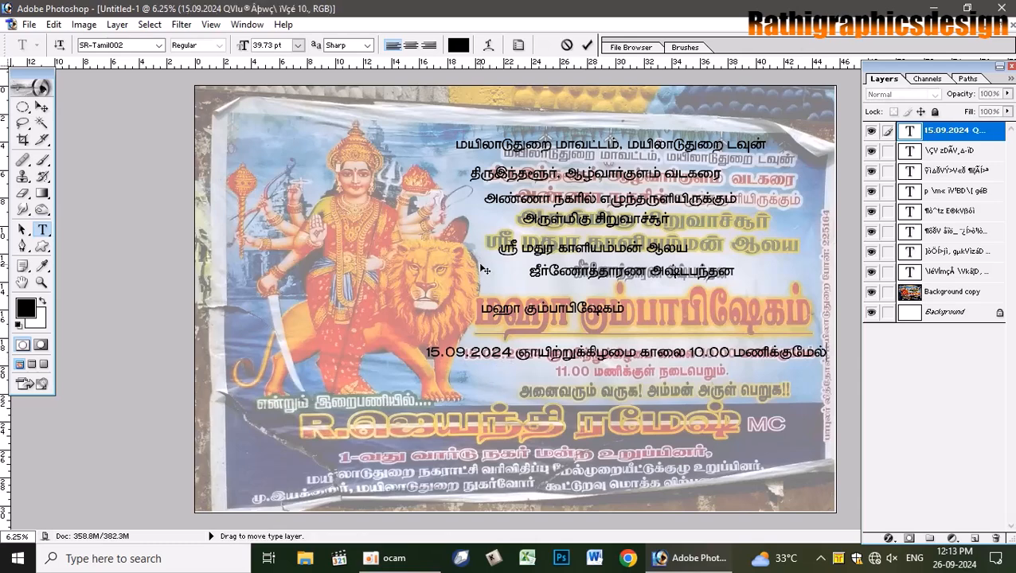
# - Add the second date line '11.00 மணிக்குள் நடைபெறும்.' to the date text
pyautogui.write('11.00')
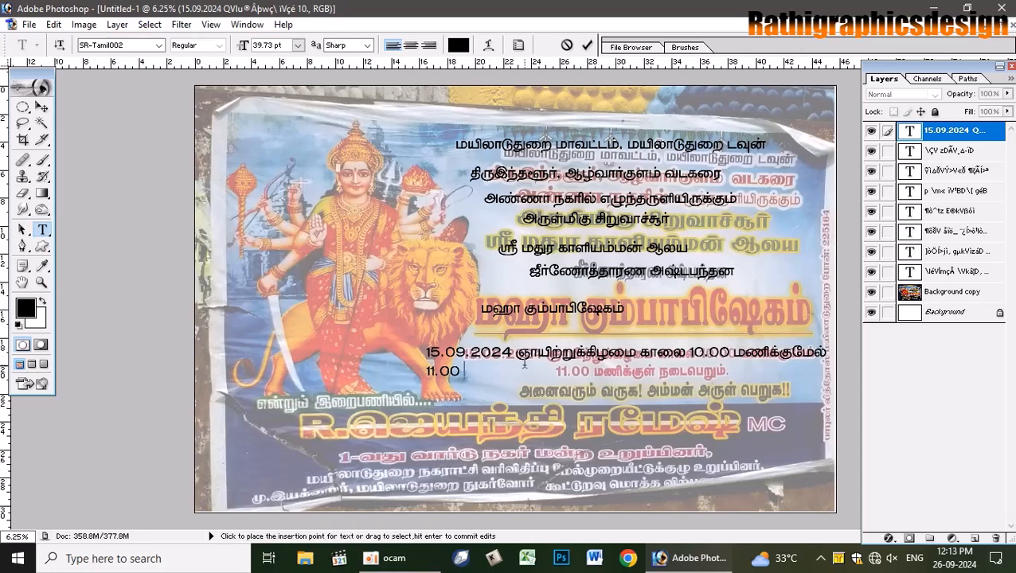
pyautogui.write('மணிக்கு')
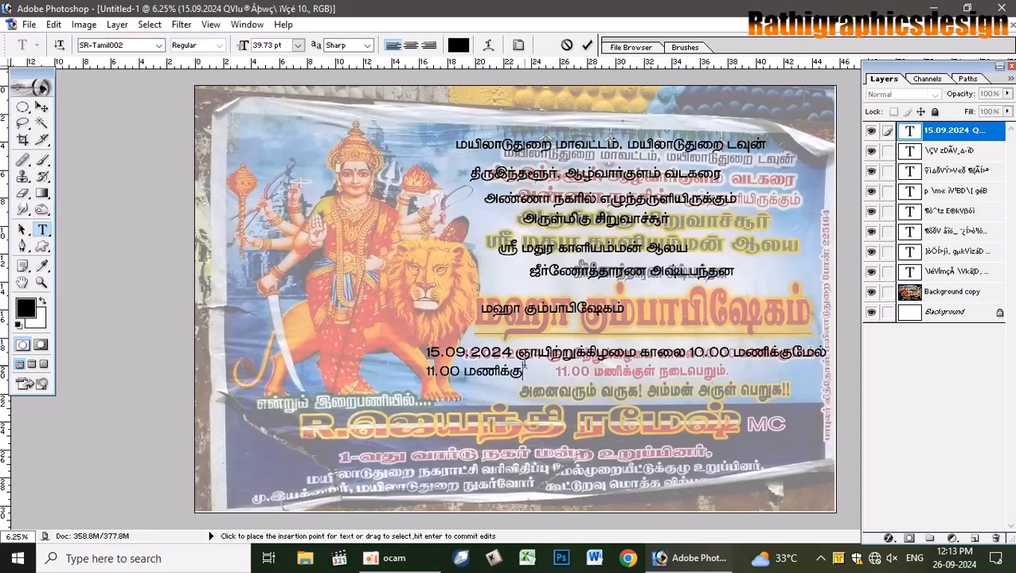
pyautogui.write('ள்ற')
pyautogui.press('BackSpace')
pyautogui.press('BackSpace')
pyautogui.write('நடைபெ')
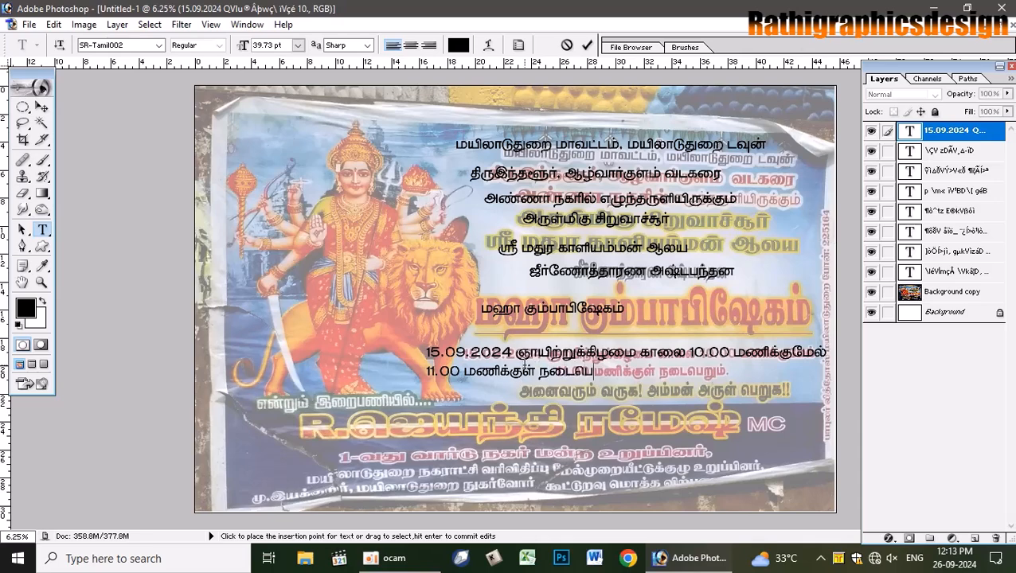
pyautogui.write('றும்.')
# - Centre-align the two-line date text and move it right over the poster's date
pyautogui.hotkey('ctrl', 'a')
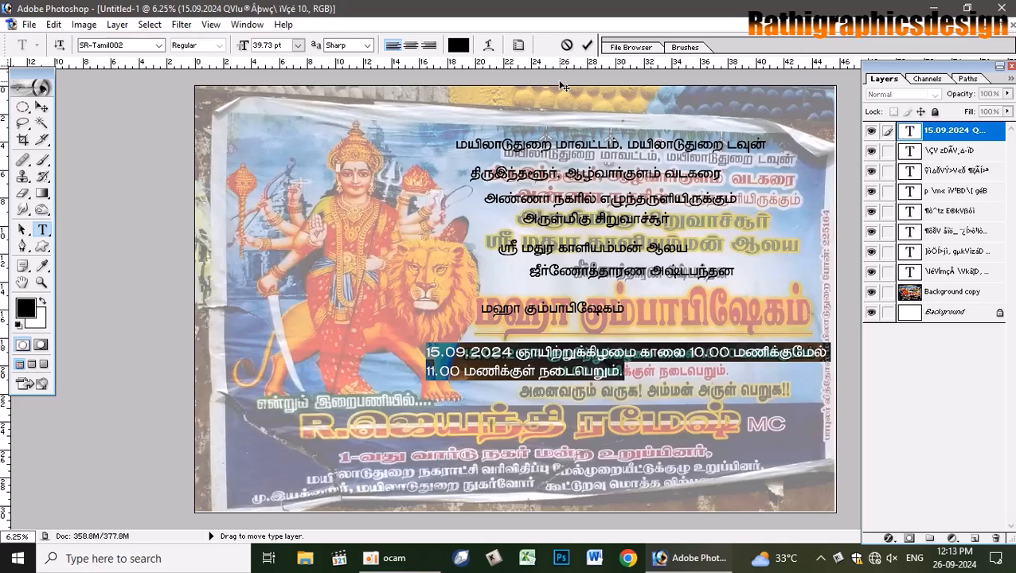
pyautogui.hotkey('ctrl', 'shift', 'c')
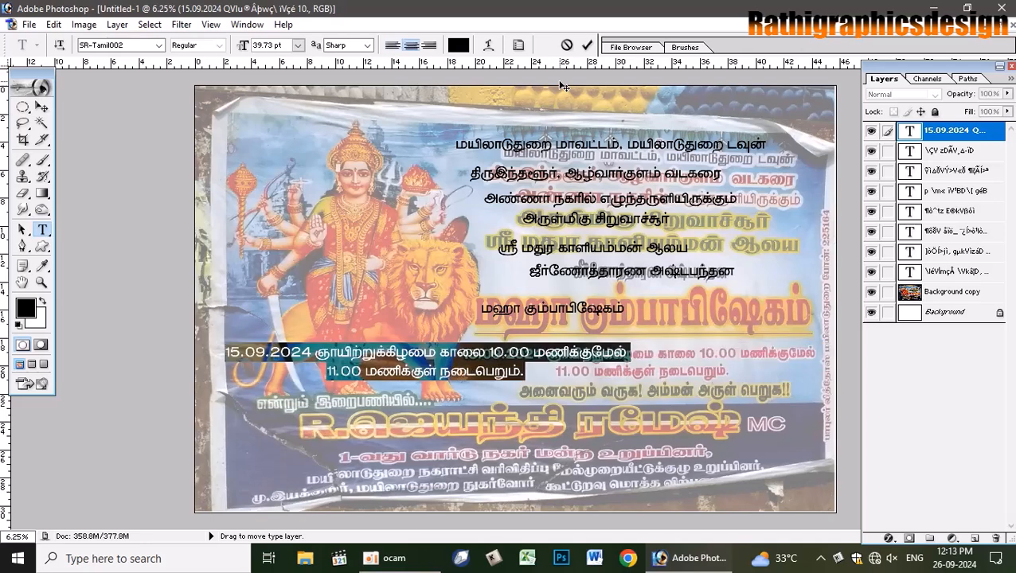
pyautogui.click(586, 46)
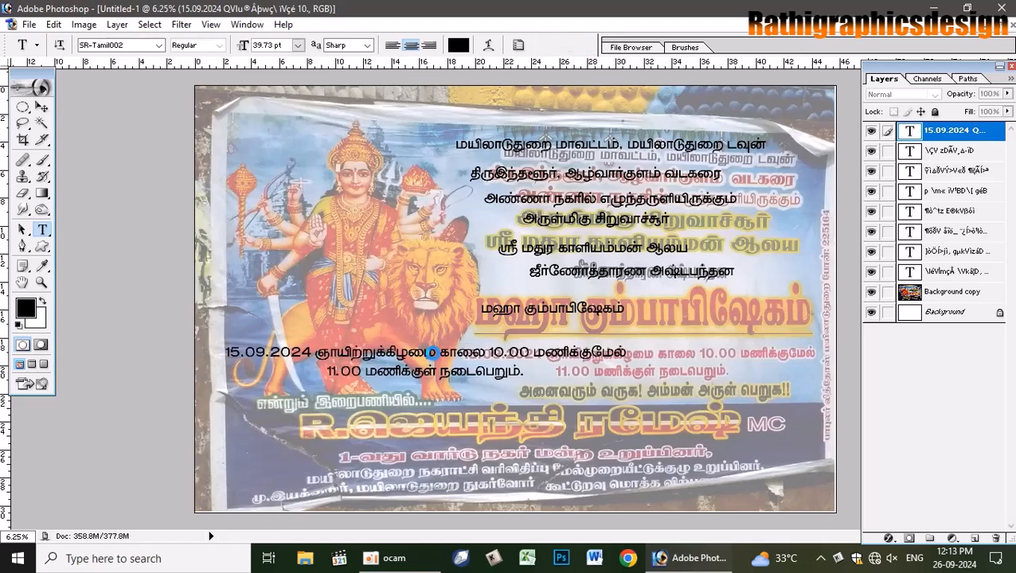
pyautogui.click(431, 353)
pyautogui.moveTo(435, 396); pyautogui.dragTo(630, 400)
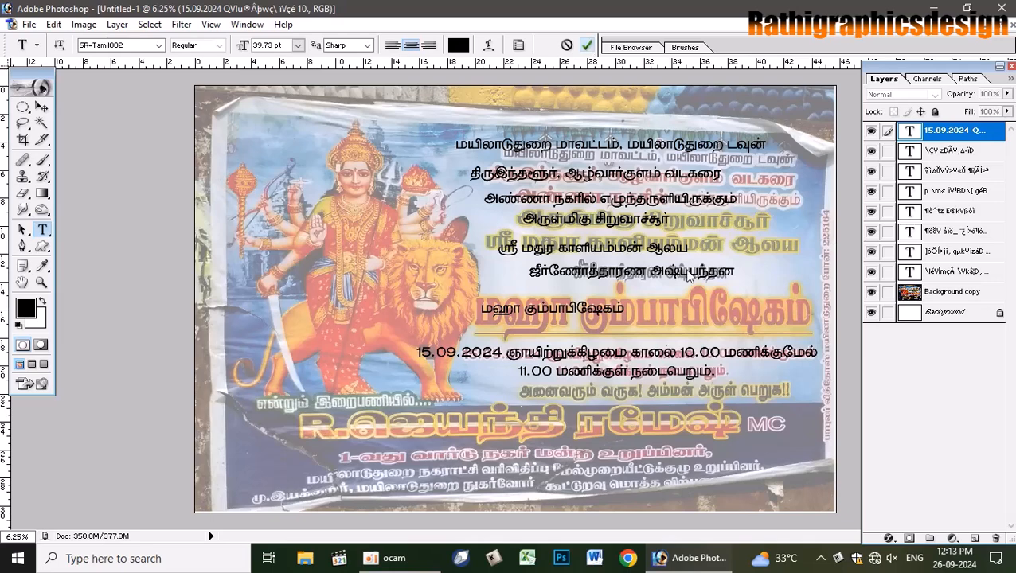
# - Add 'அனைவரும் வருக! அம்மன் அருள் பெறுக!!' below the date and align it under the lines above
pyautogui.click(509, 389)
pyautogui.write('து')
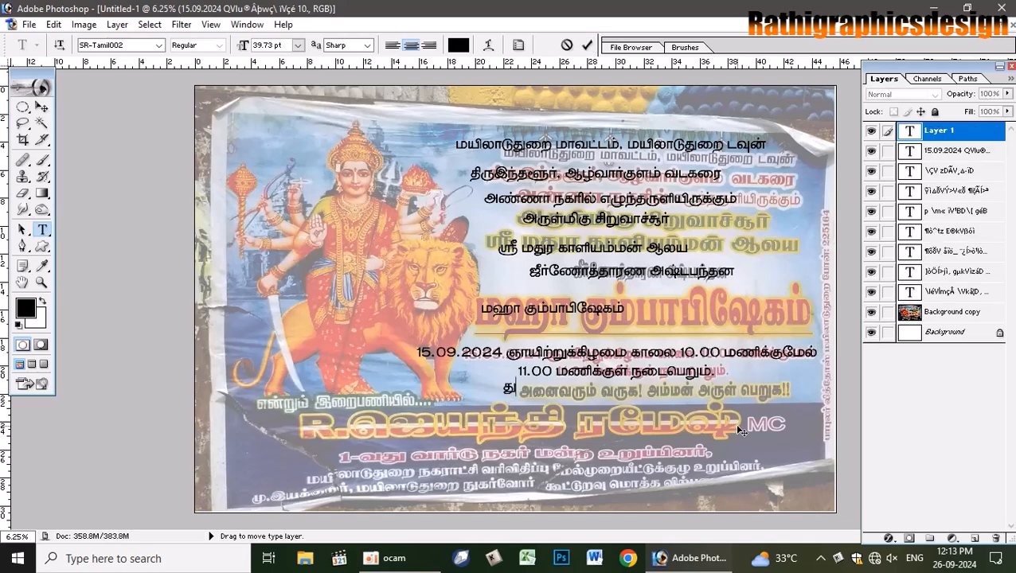
pyautogui.press('BackSpace')
pyautogui.write('அைனவ')
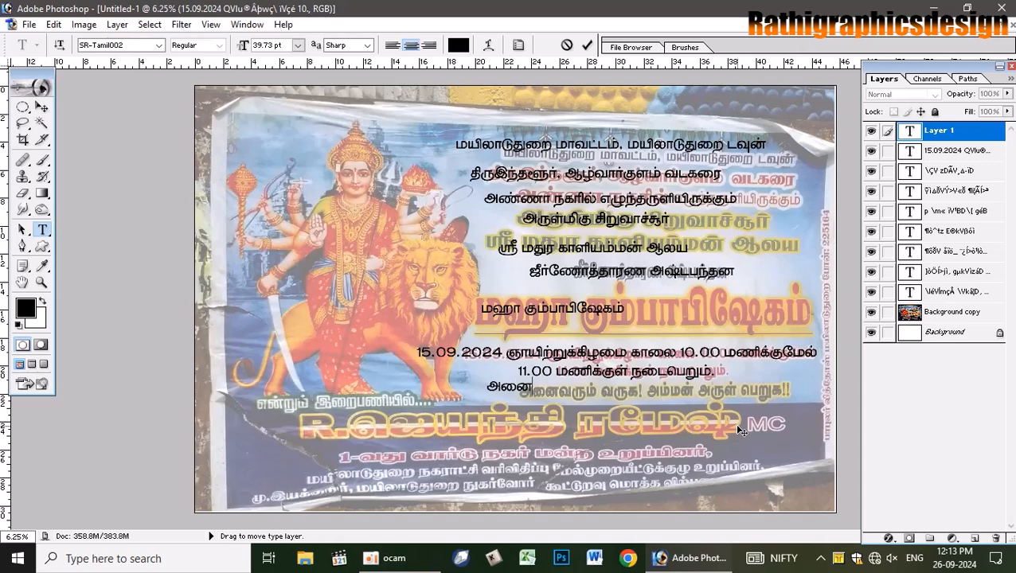
pyautogui.write('ரும் வருக')
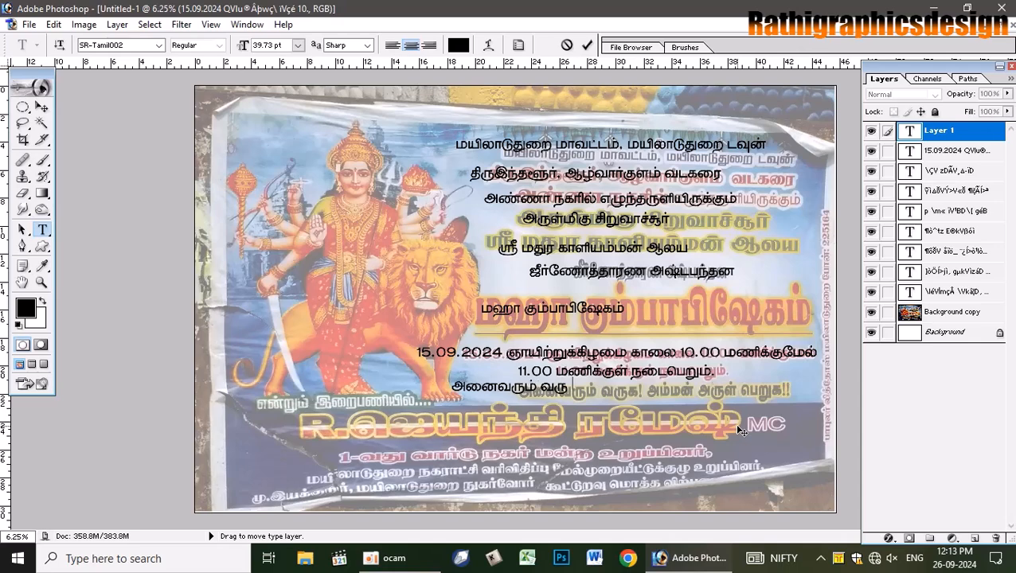
pyautogui.write('!')
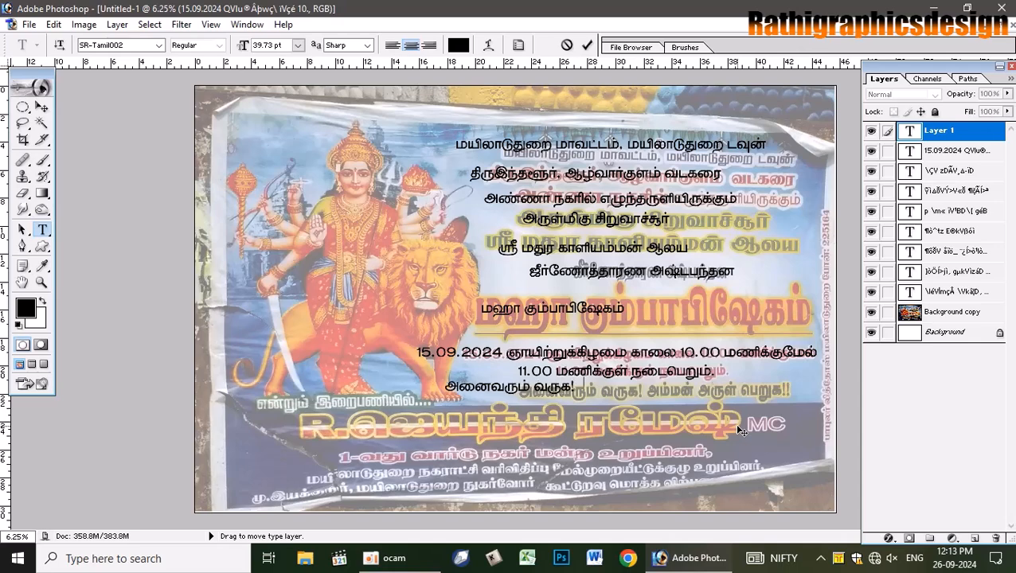
pyautogui.write(' அம்மன் அரு')
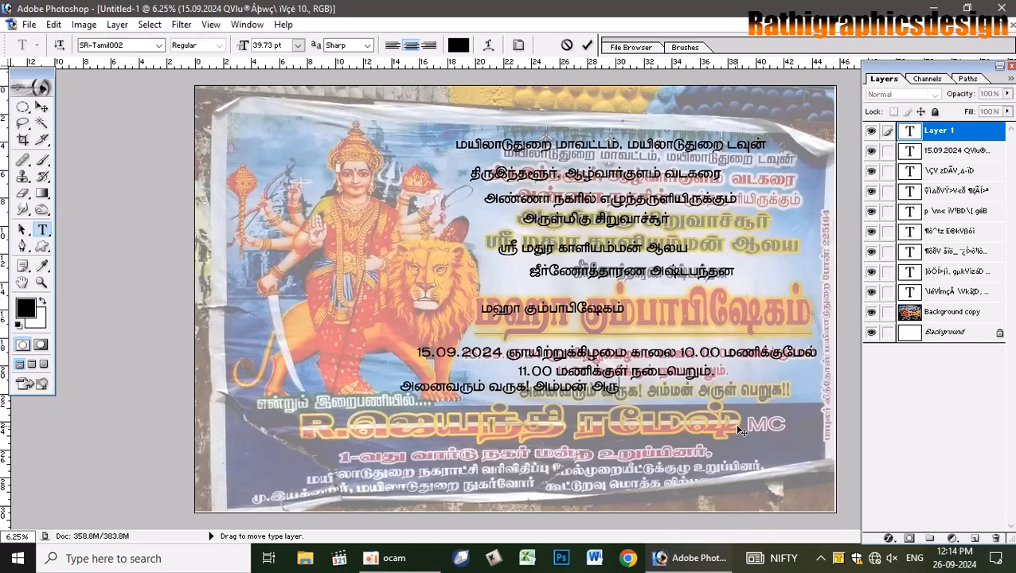
pyautogui.write('ள்ப ெ')
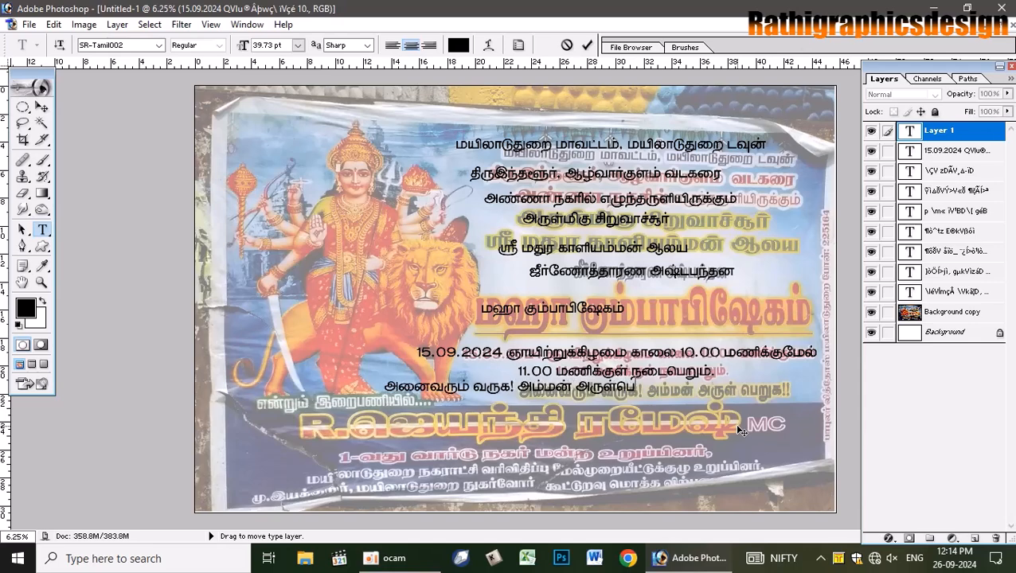
pyautogui.write('பறுக')
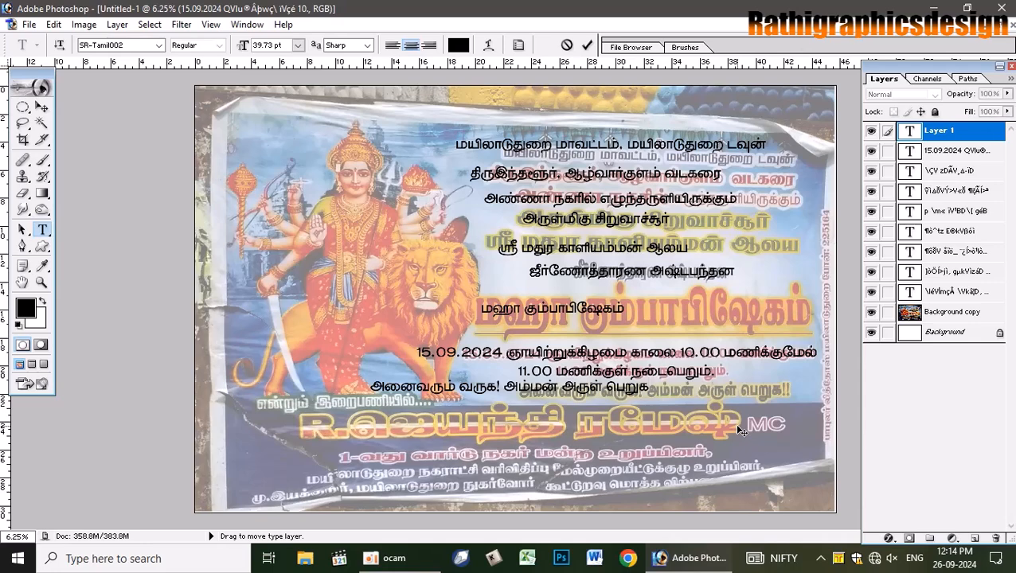
pyautogui.write('!!')
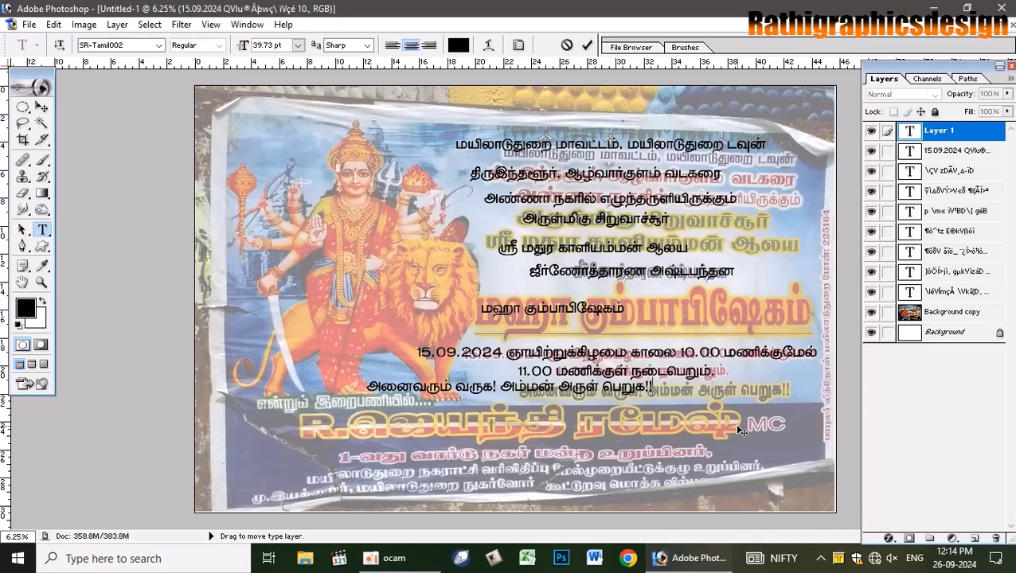
pyautogui.click(587, 44)
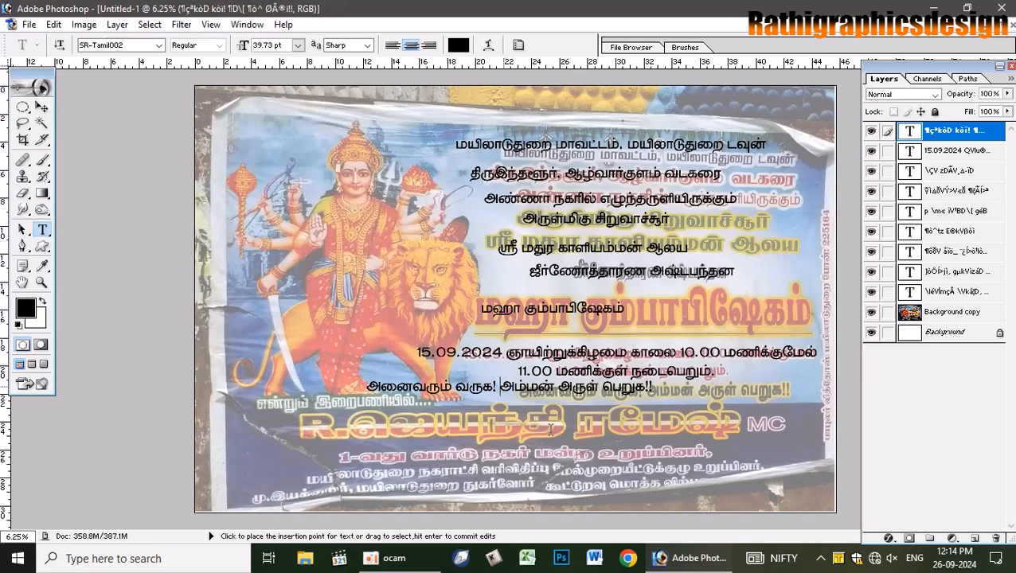
pyautogui.moveTo(549, 430); pyautogui.dragTo(674, 432)
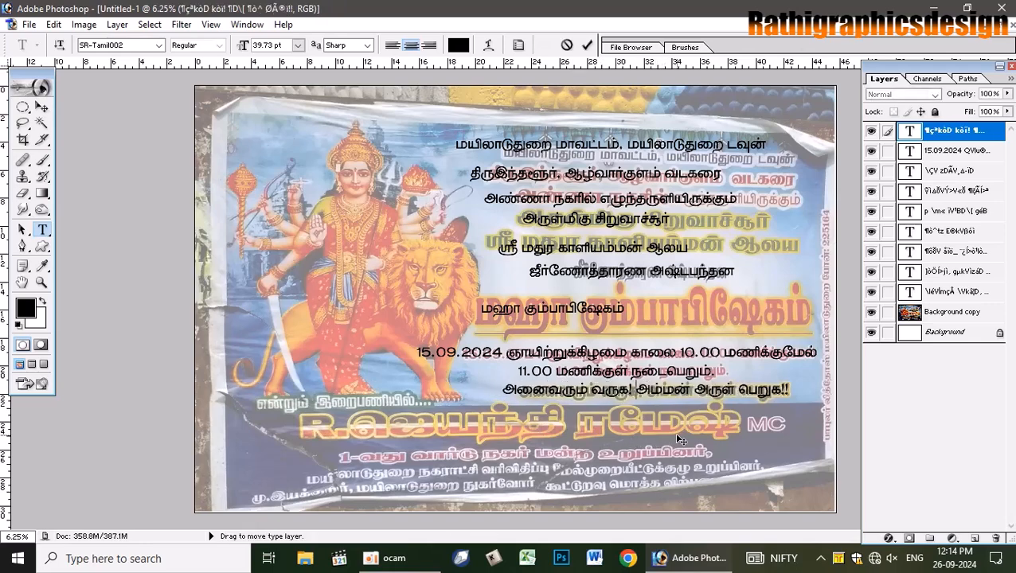
pyautogui.click(587, 45)
# - Add 'என்றும் இறைபணியில்...' at the lower left and move it onto its poster line
pyautogui.click(252, 410)
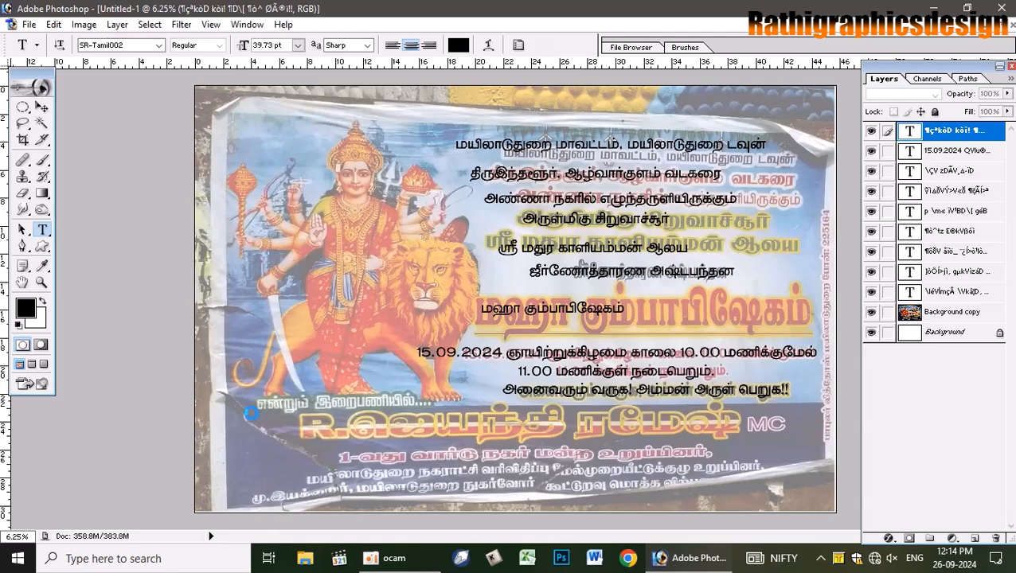
pyautogui.write('எ')
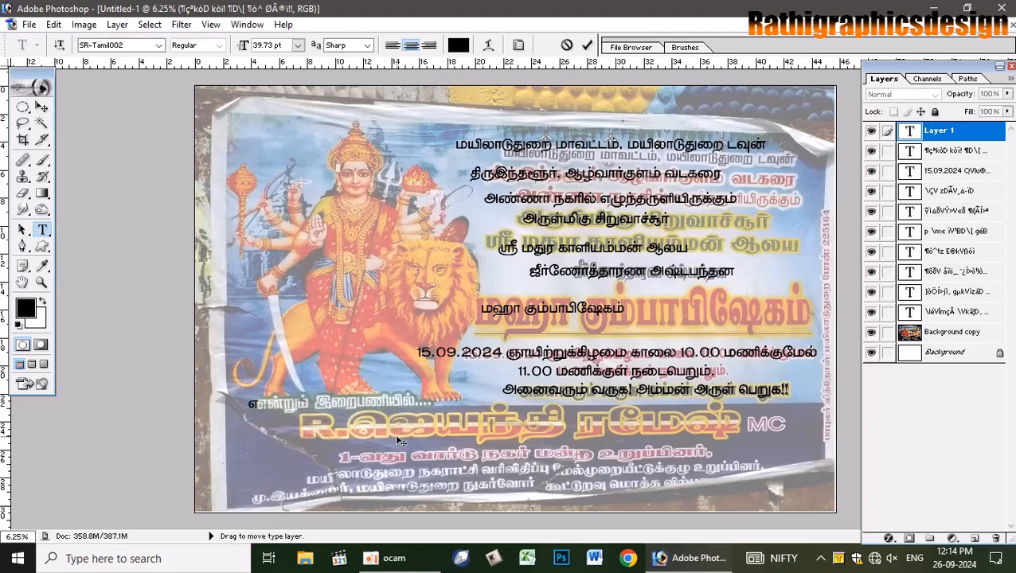
pyautogui.write('ன்றும் இறைபணியில்')
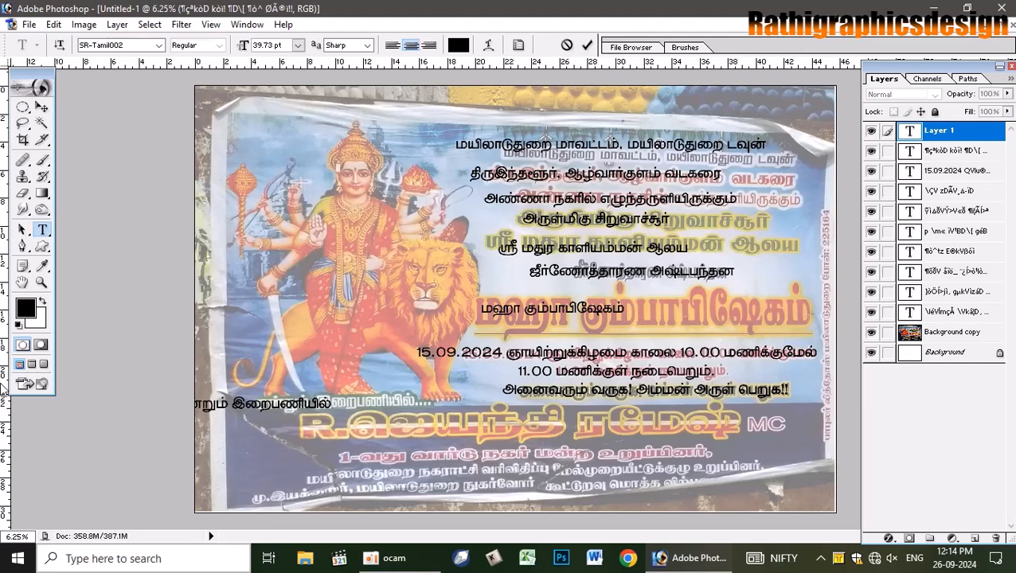
pyautogui.write('...')
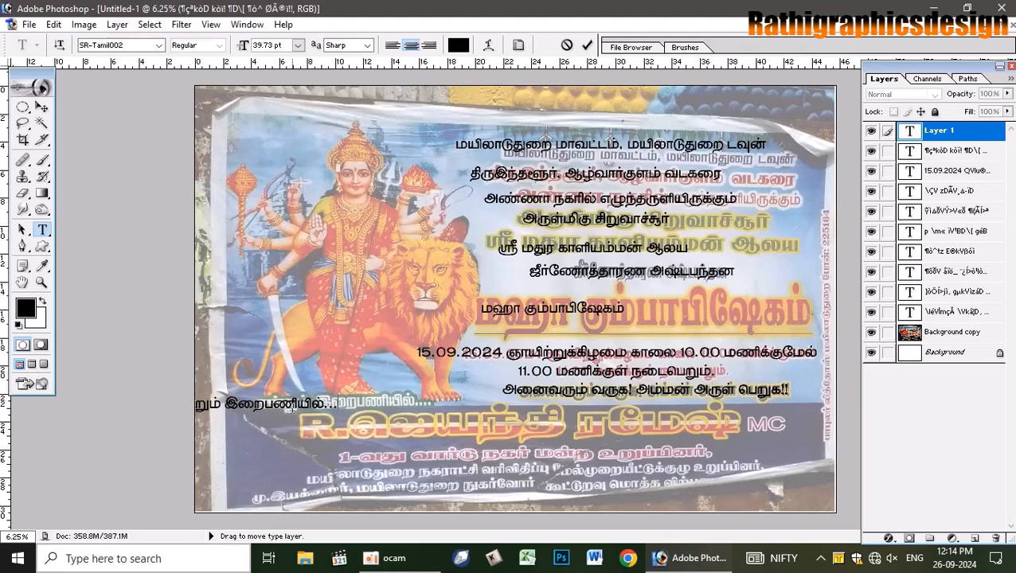
pyautogui.moveTo(351, 438); pyautogui.dragTo(440, 436)
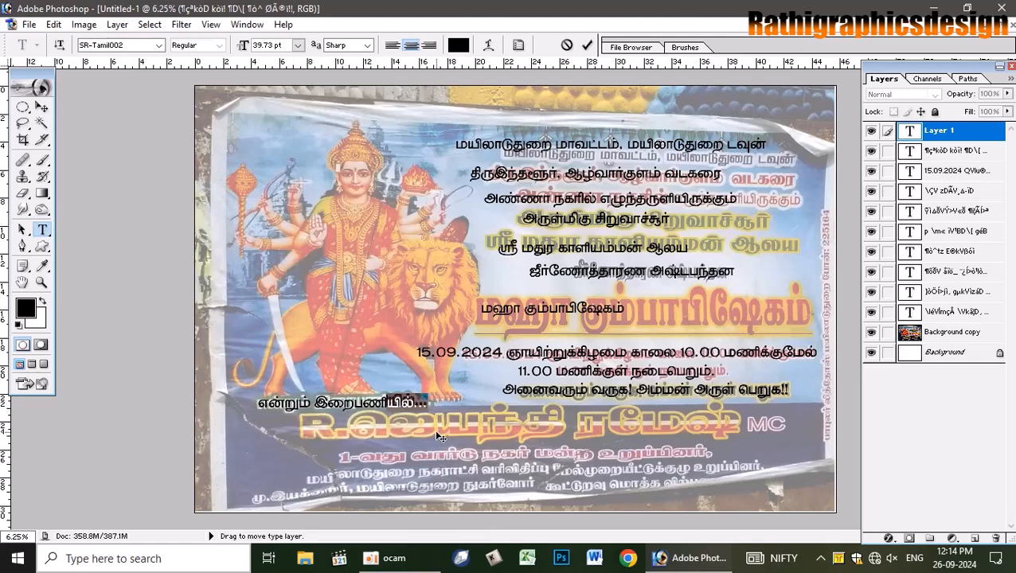
pyautogui.click(586, 45)
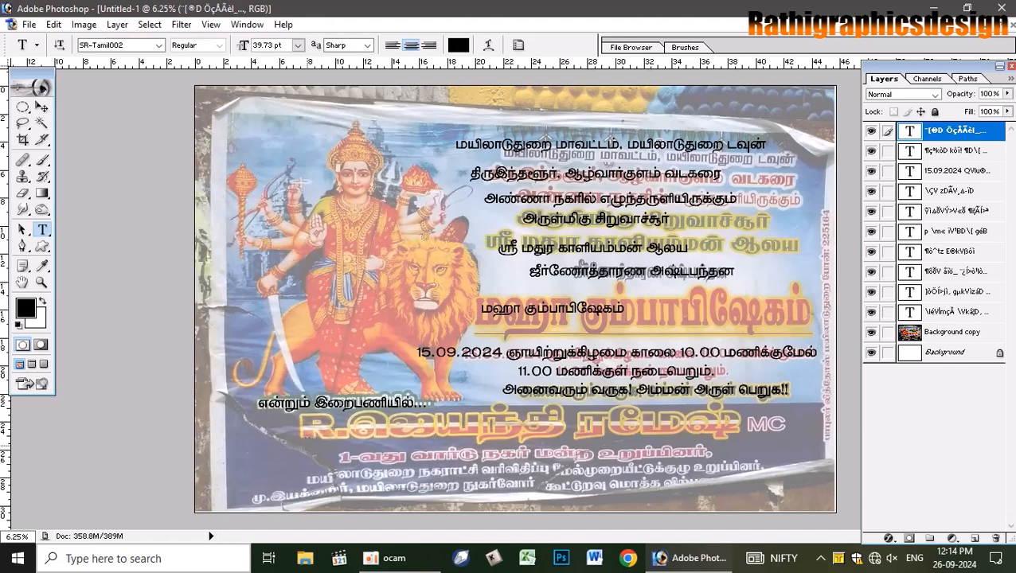
# - Type the sponsor's name as a black line and place it over the large name banner
pyautogui.click(305, 462)
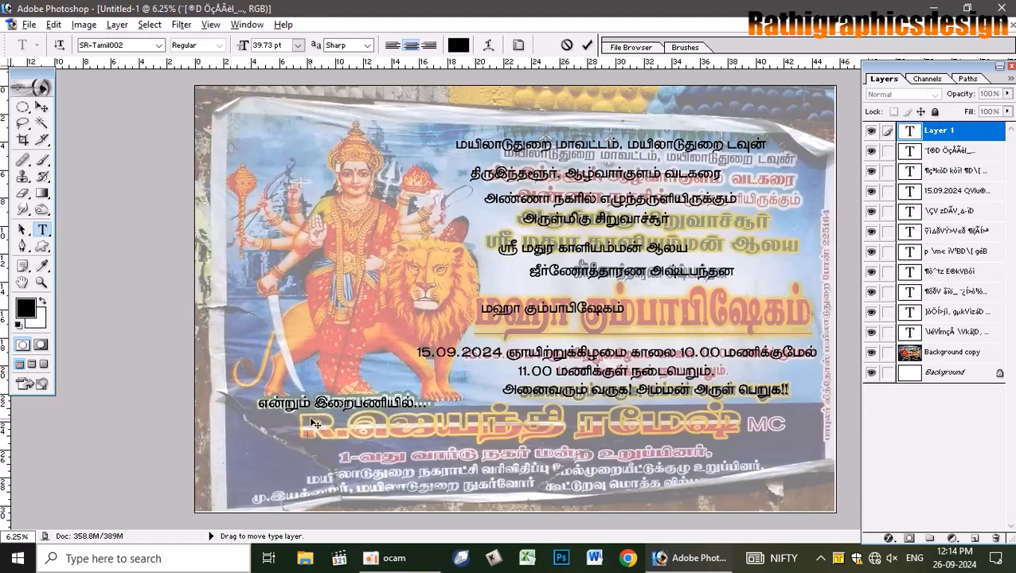
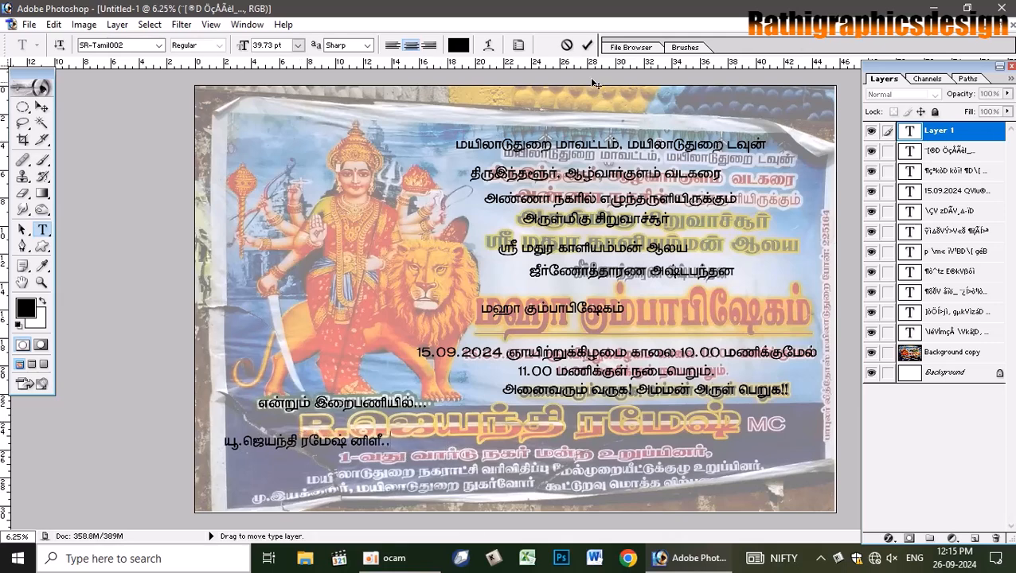
pyautogui.moveTo(445, 498); pyautogui.dragTo(619, 482)
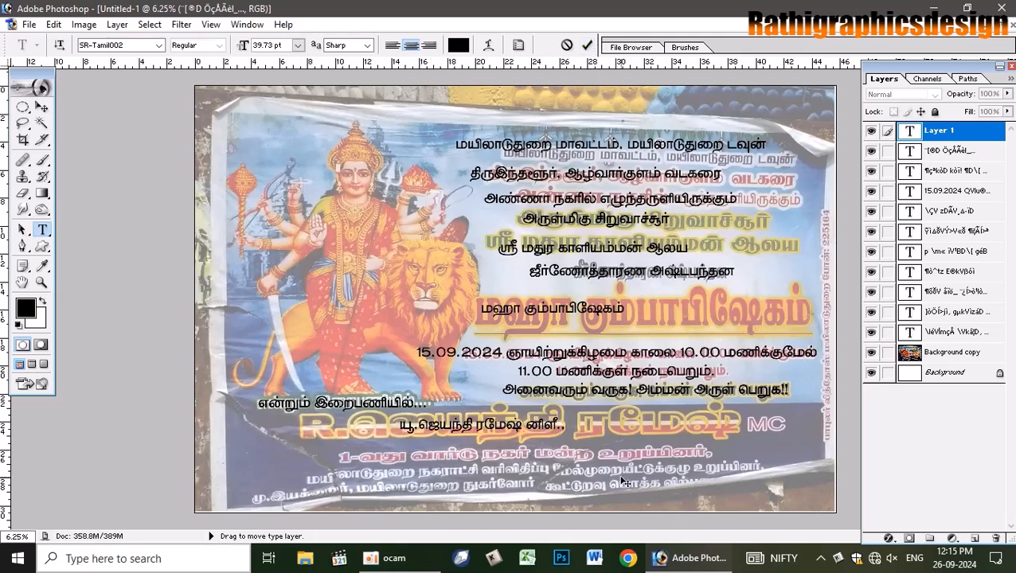
pyautogui.click(587, 44)
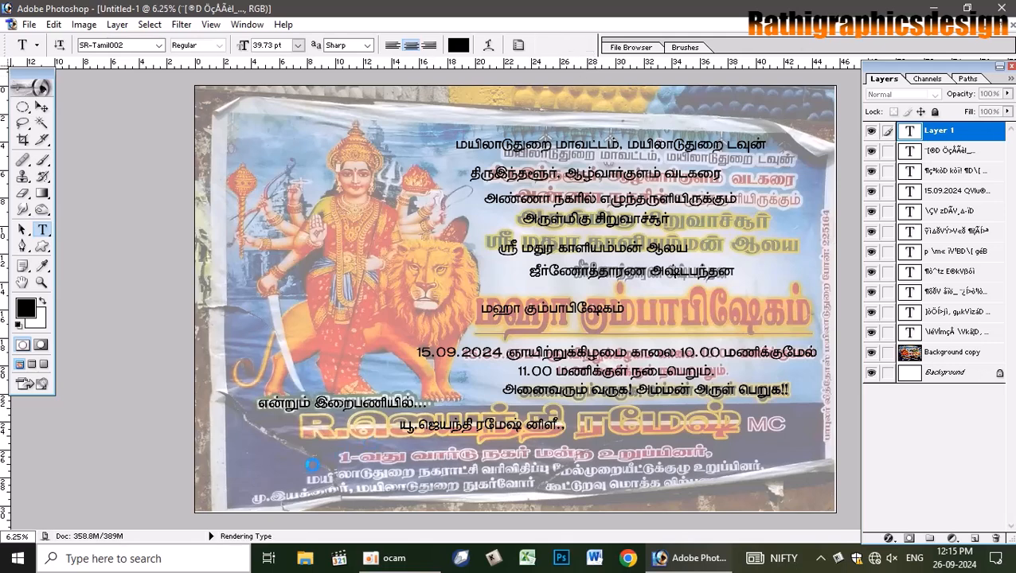
pyautogui.click(309, 461)
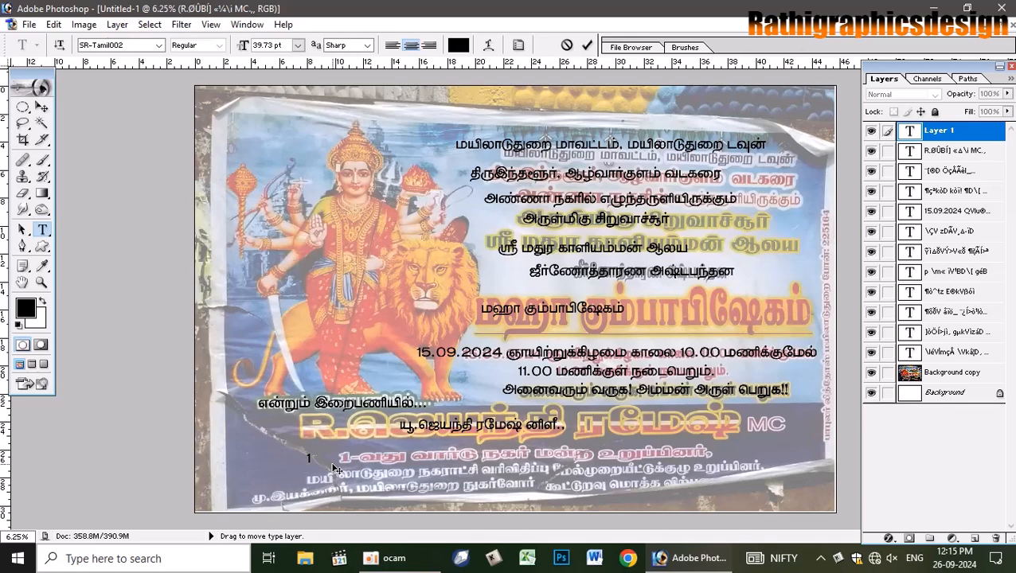
pyautogui.moveTo(394, 558)
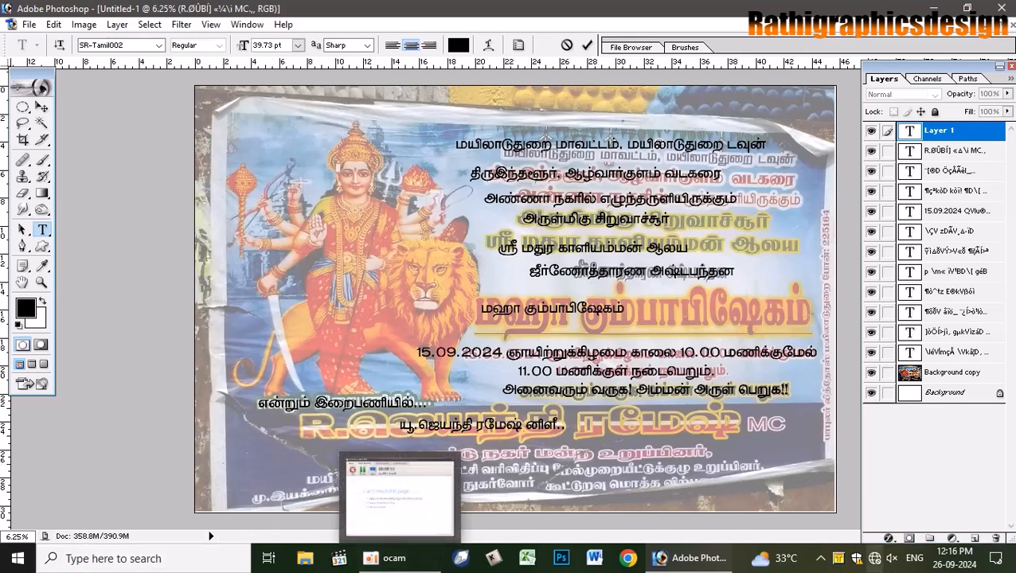
pyautogui.click(821, 558)
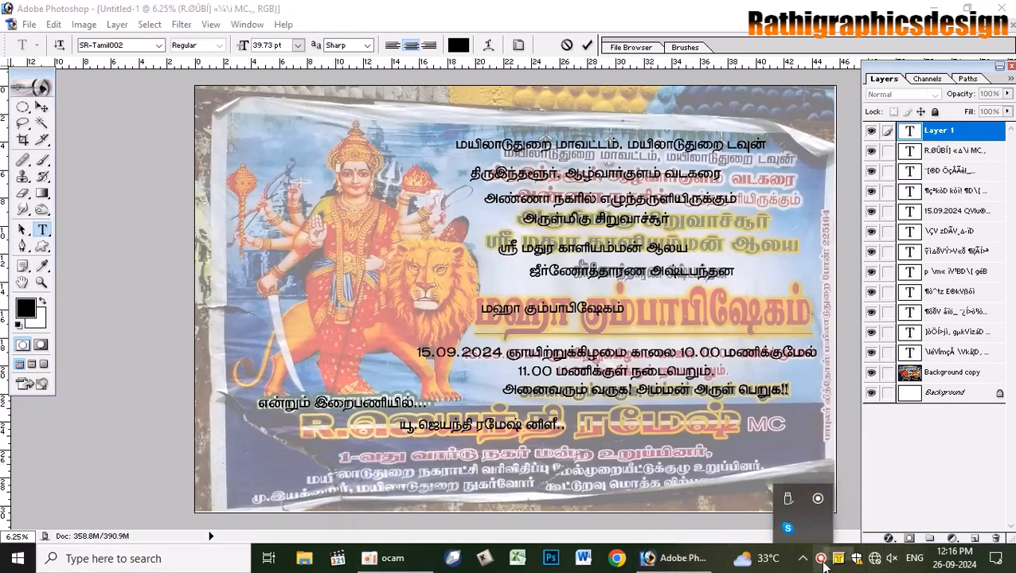
pyautogui.click(821, 560)
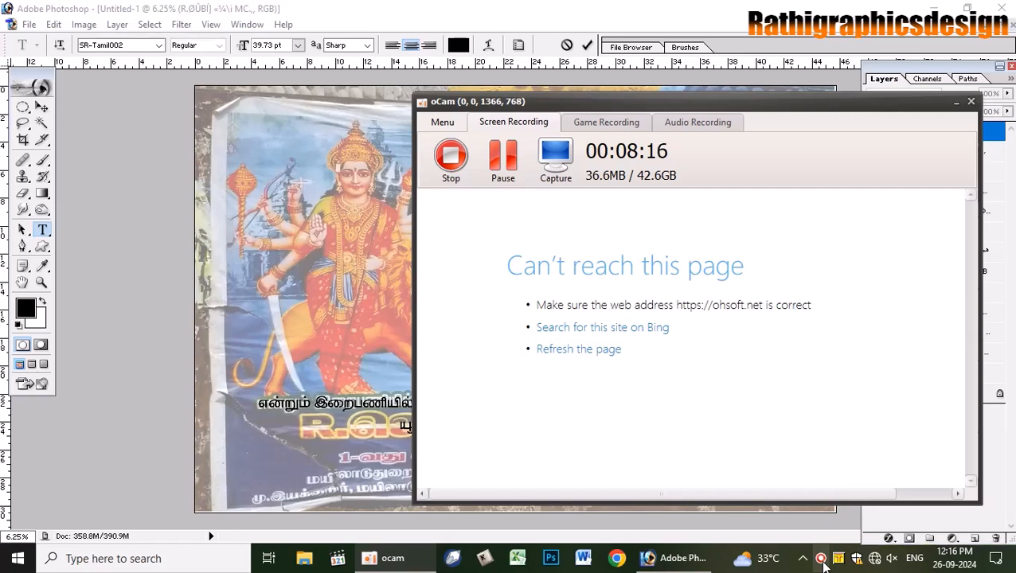
pyautogui.click(956, 102)
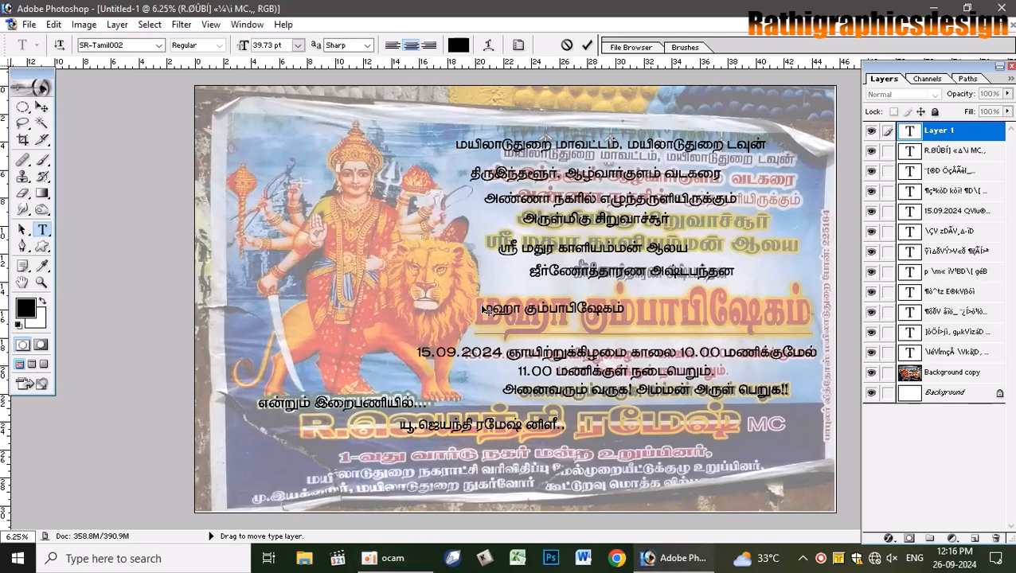
# - Add '1- வது வார்டு நகர் மன்ற உறுப்பினர்' and move it just under the name line
pyautogui.click(588, 48)
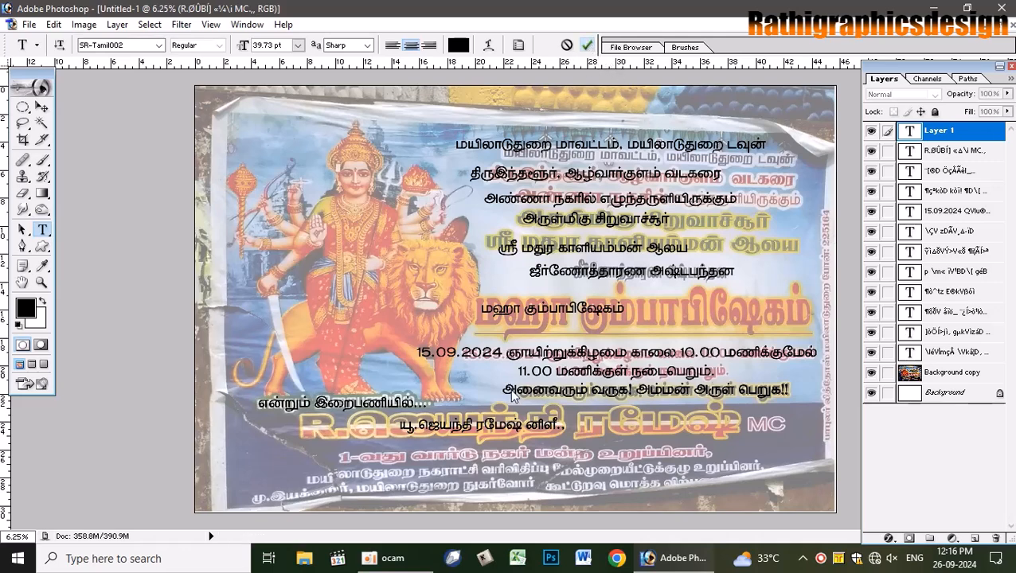
pyautogui.click(352, 471)
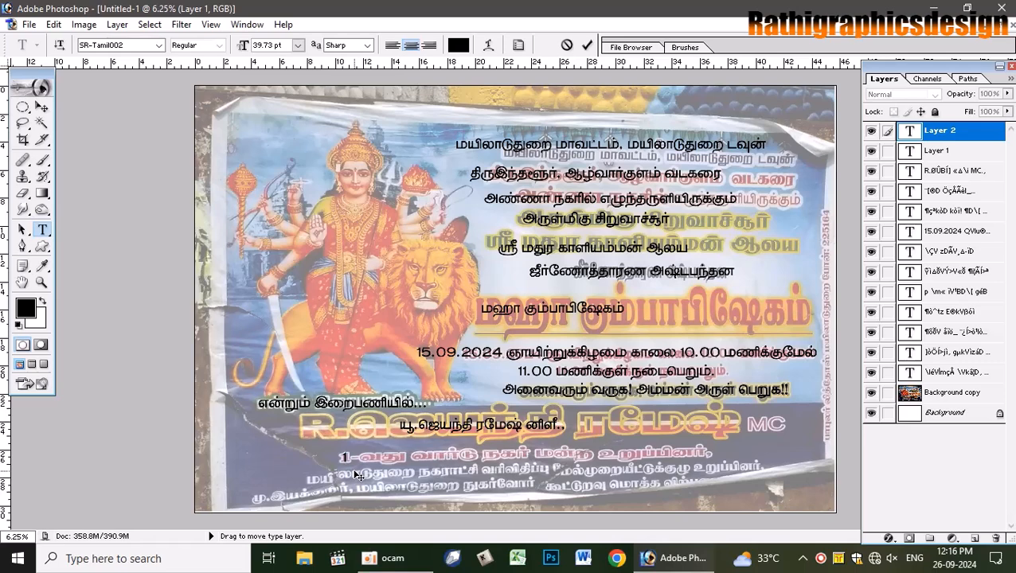
pyautogui.write('1- வது')
pyautogui.press('BackSpace')
pyautogui.press('BackSpace')
pyautogui.write('த வா')
pyautogui.press('BackSpace')
pyautogui.press('BackSpace')
pyautogui.press('BackSpace')
pyautogui.write('ு வார்டு நகர் மன்ற')
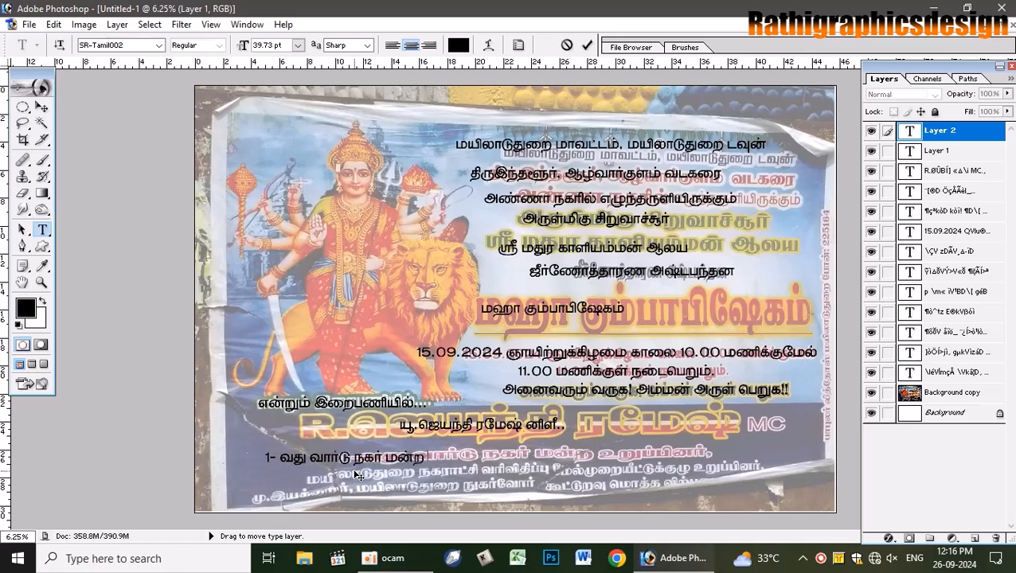
pyautogui.write(' உ')
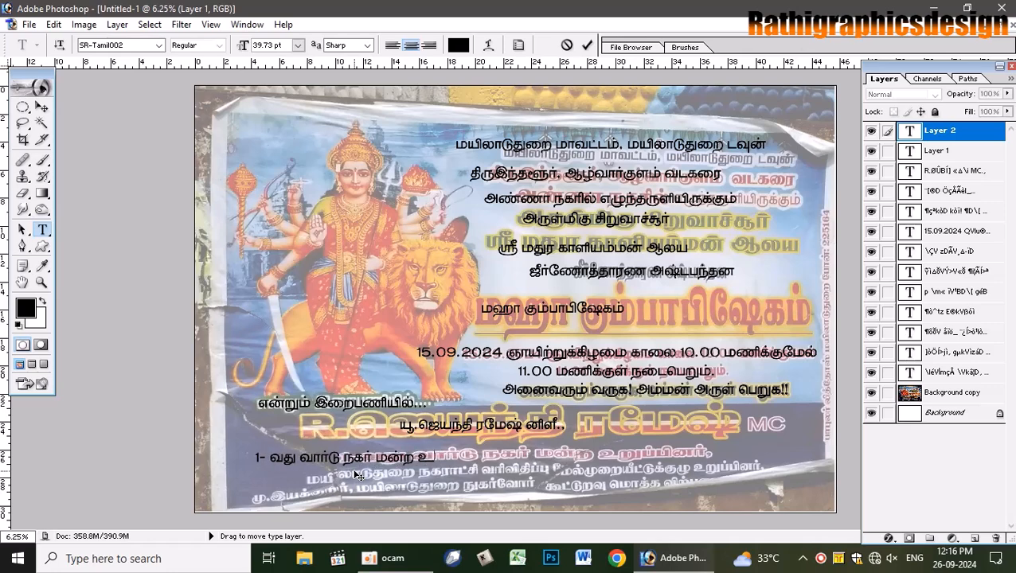
pyautogui.write('றுப்பி')
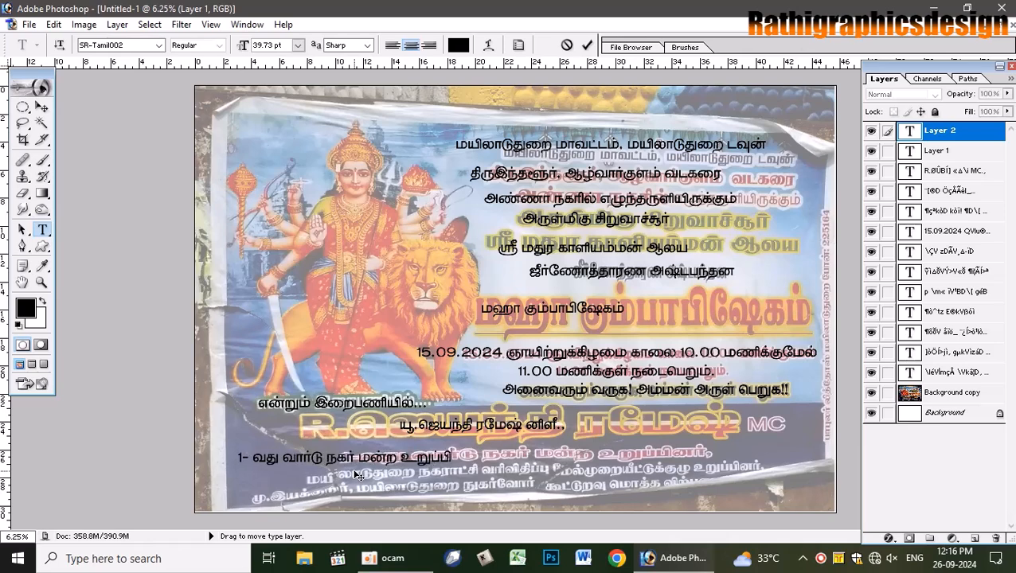
pyautogui.write('னர்')
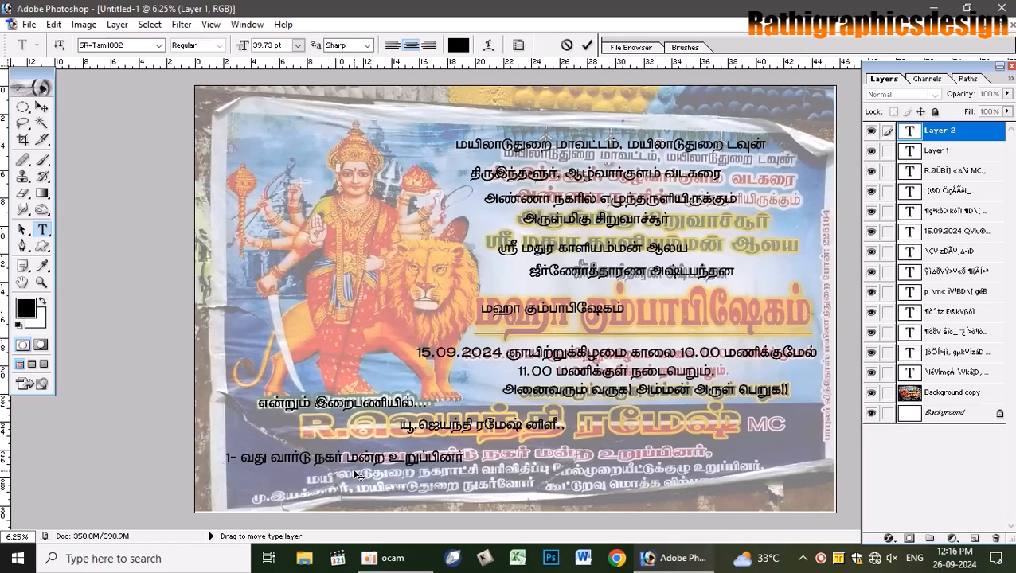
pyautogui.moveTo(511, 488); pyautogui.dragTo(659, 480)
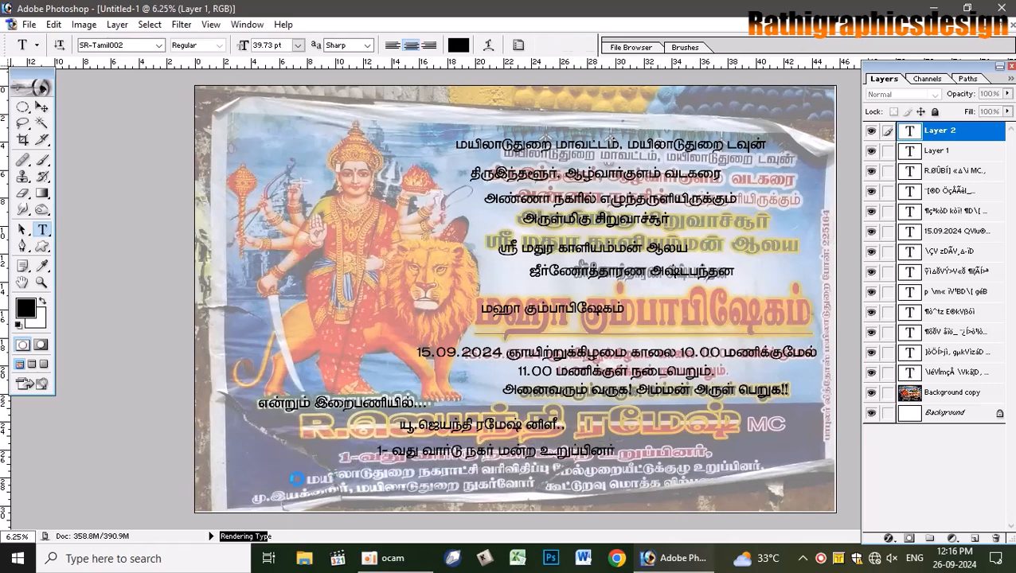
# - Type the Mayiladuthurai tax-appeal committee member line, then begin 'மு.இயக்குநர், மயிலாடுதுறை நுகர்வோர' on a new line
pyautogui.click(587, 44)
pyautogui.click(397, 488)
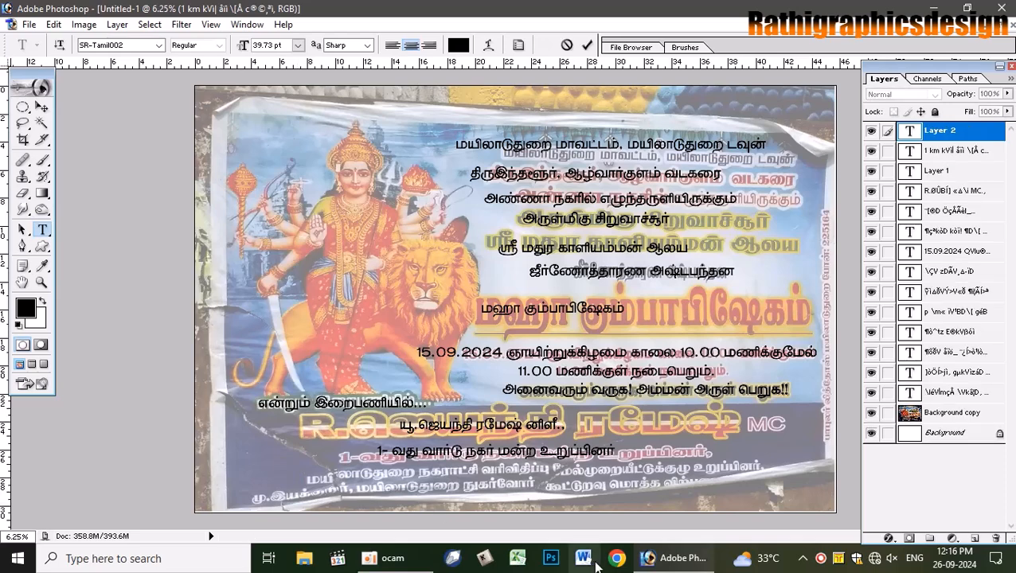
pyautogui.write('மயிலாடுதுறை')
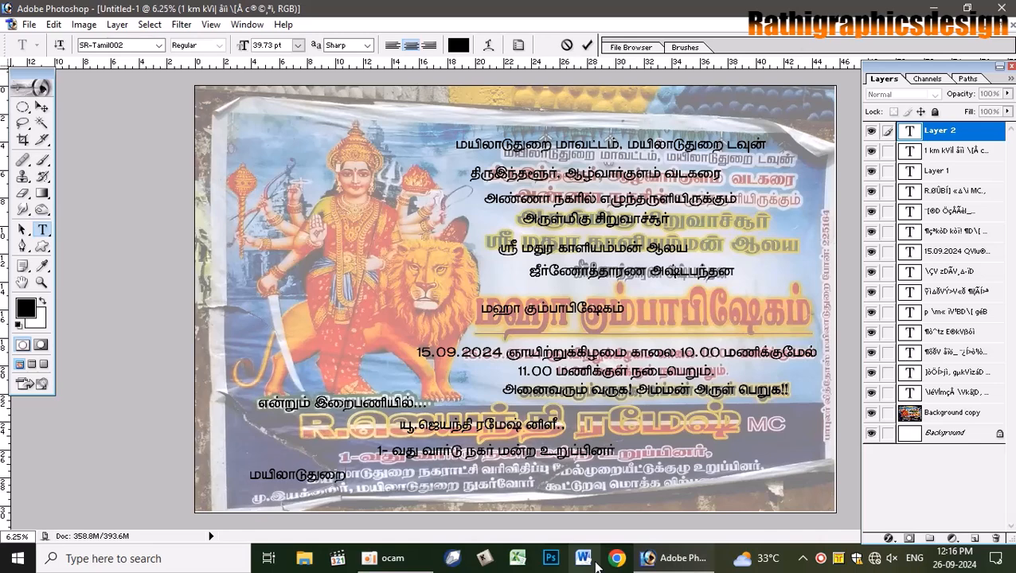
pyautogui.write(' நகரா')
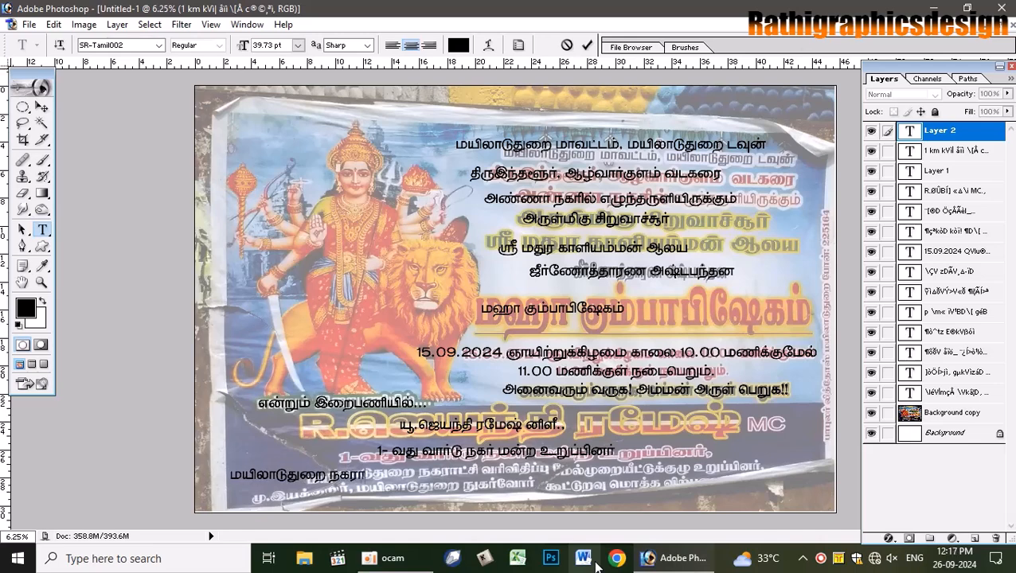
pyautogui.write('ட்சி')
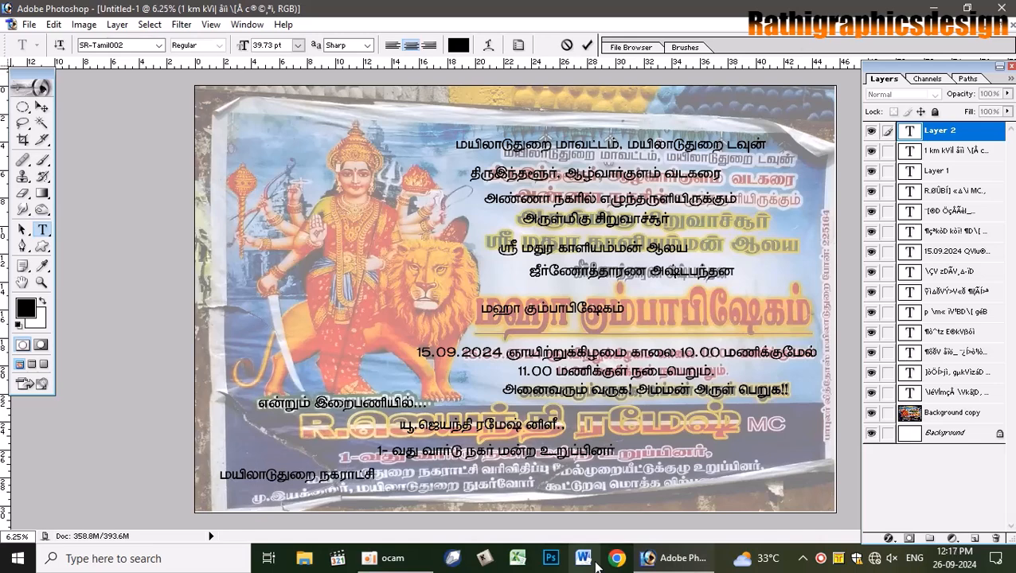
pyautogui.write(' வரி')
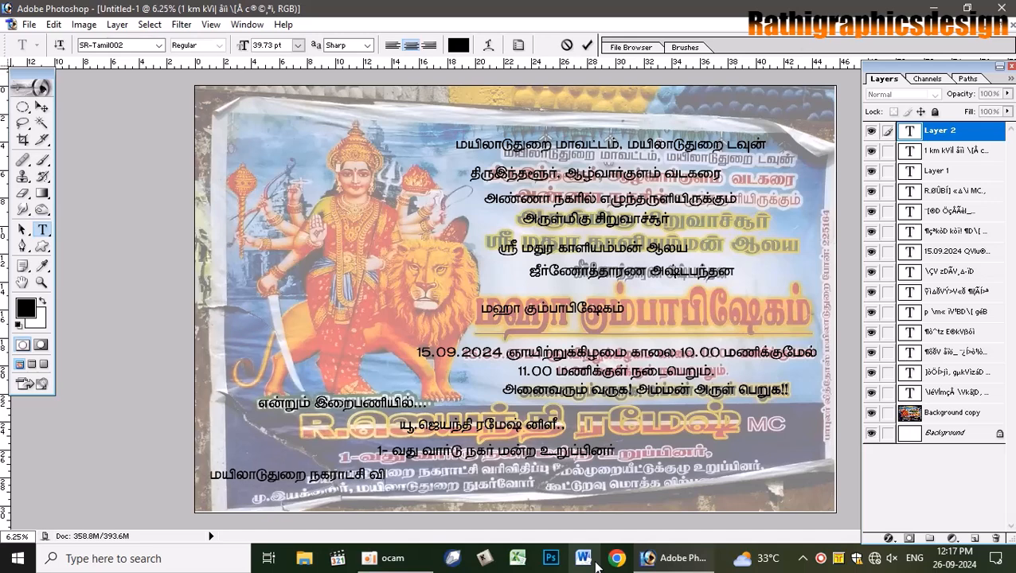
pyautogui.write('விதிப்பு')
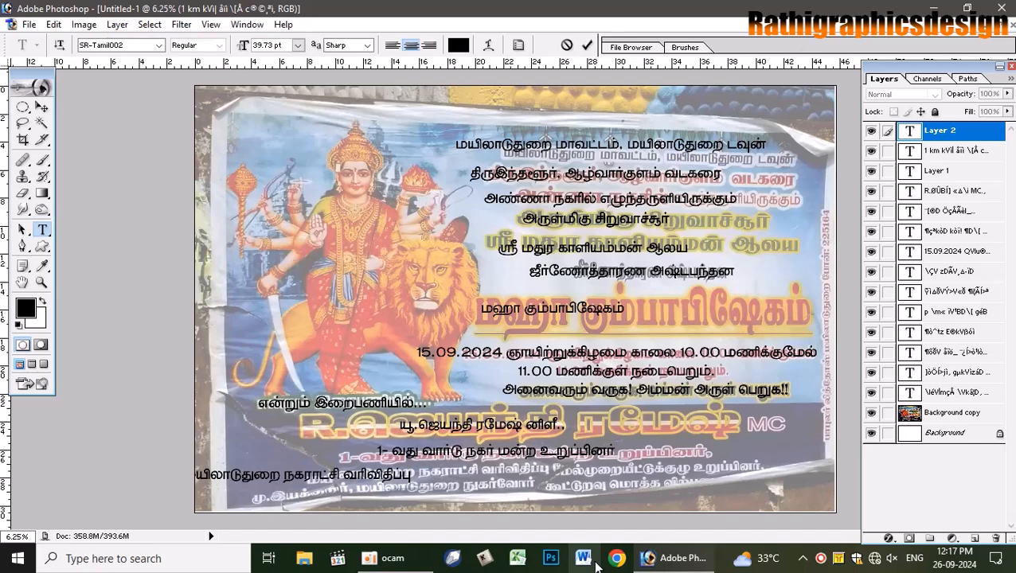
pyautogui.write(' மேல')
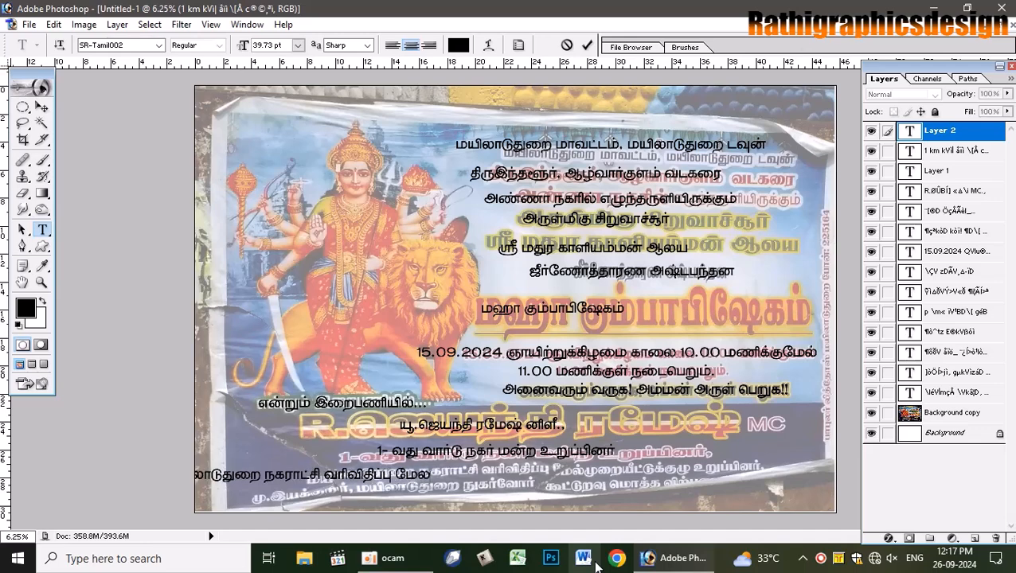
pyautogui.write('முறை')
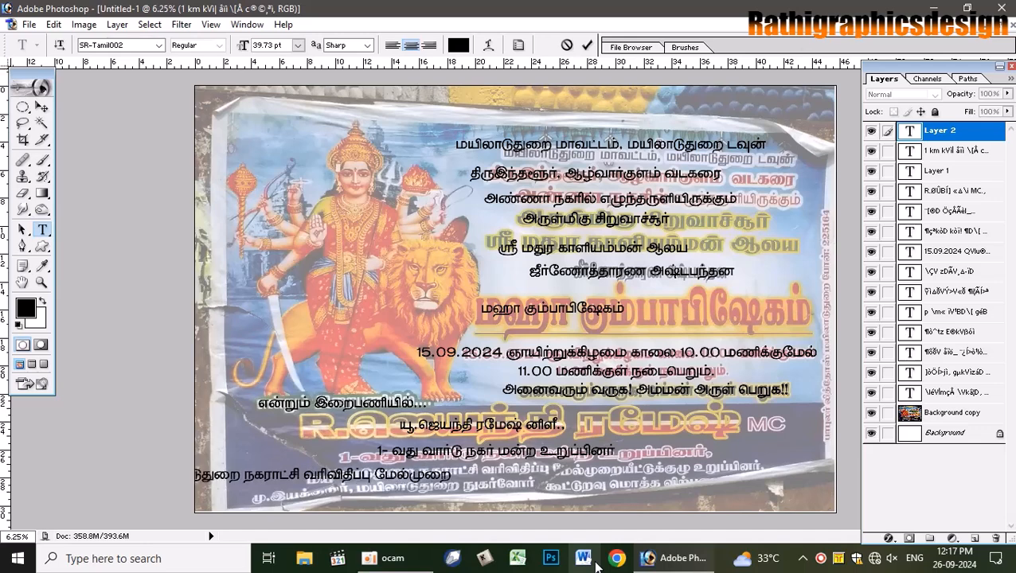
pyautogui.write('யீட்டுக்கு')
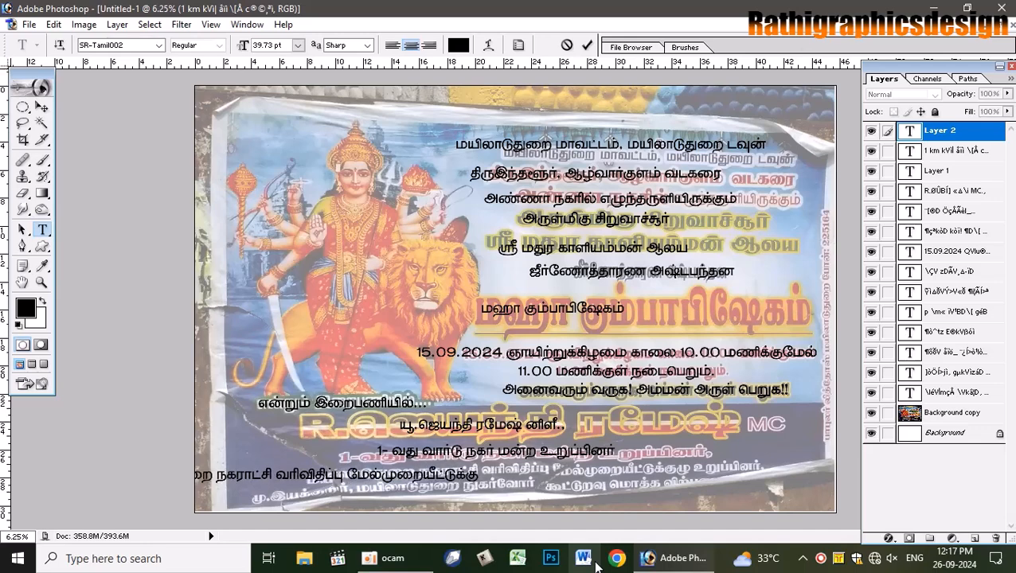
pyautogui.write('ழு உறு')
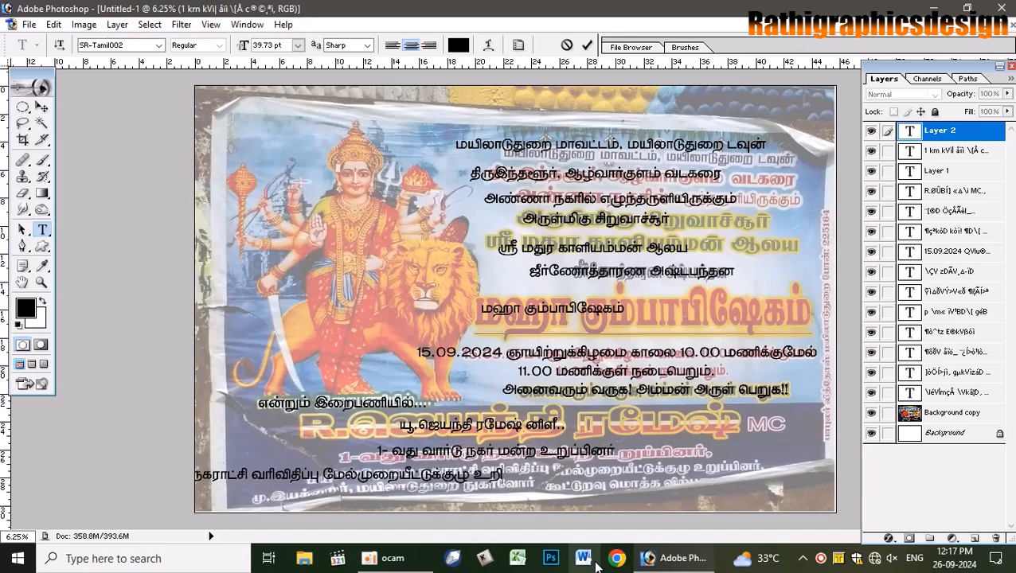
pyautogui.write('ப்பி')
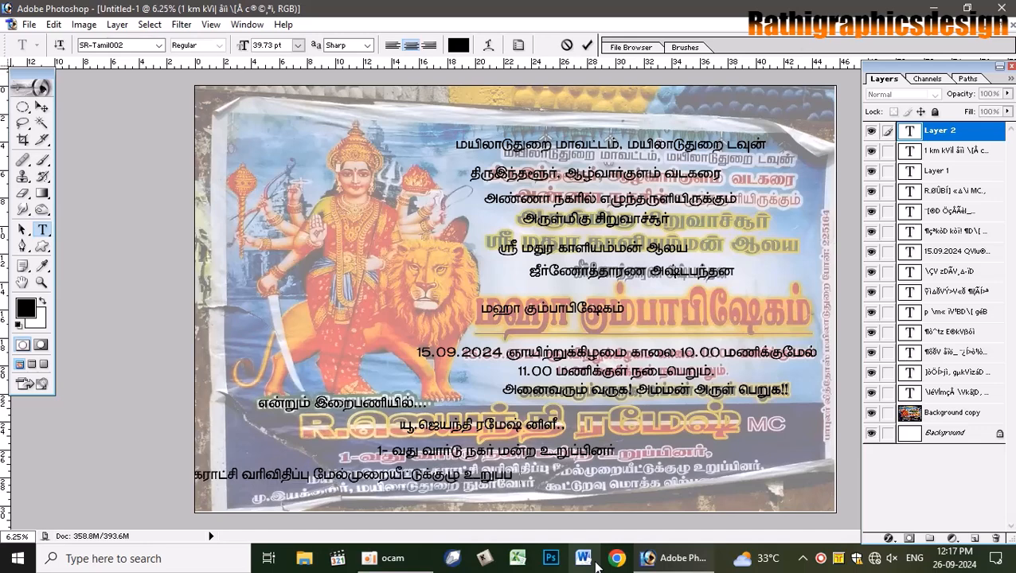
pyautogui.write('னர்')
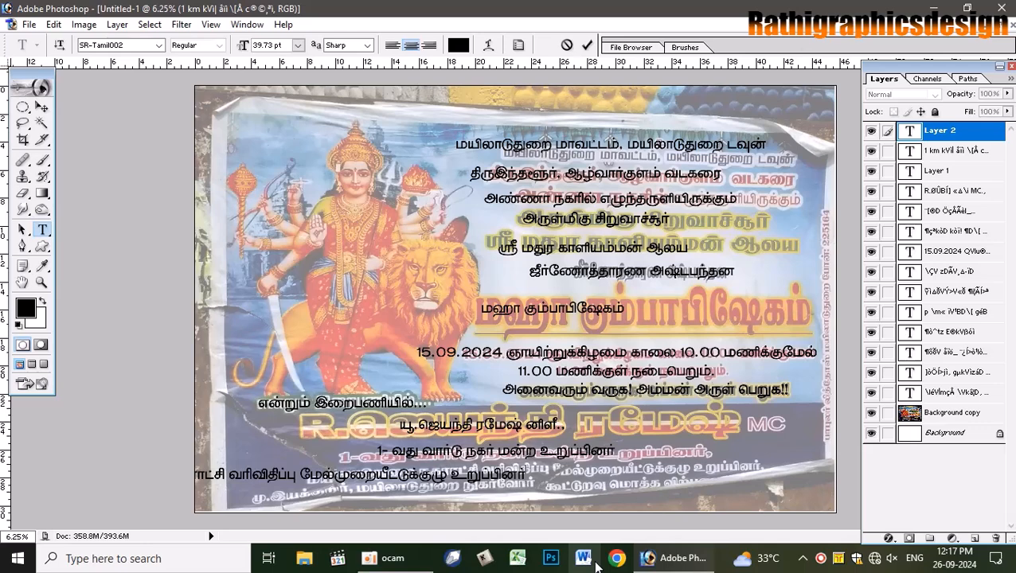
pyautogui.write('.')
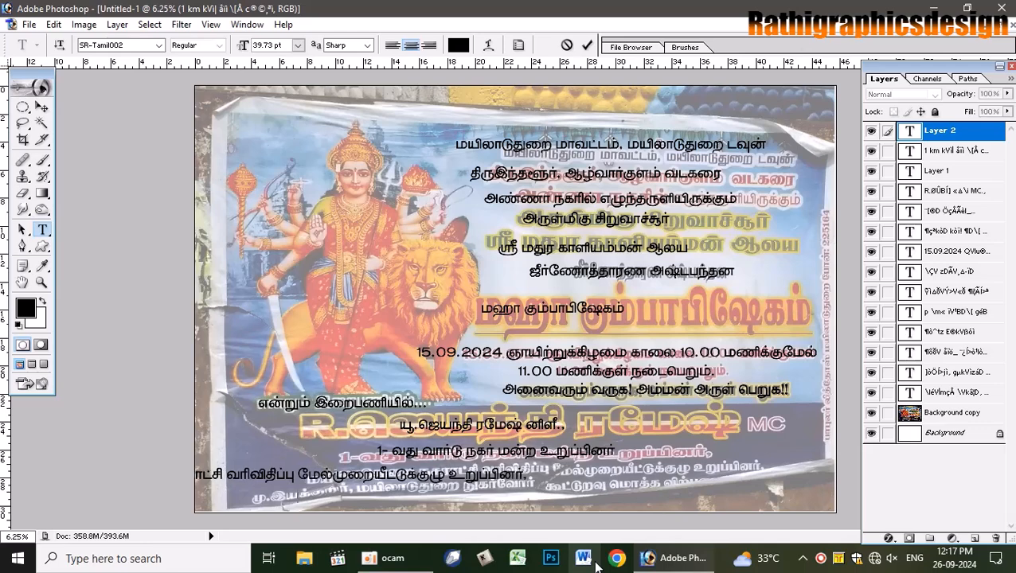
pyautogui.press('Return')
pyautogui.write('மு.இயக்குந')
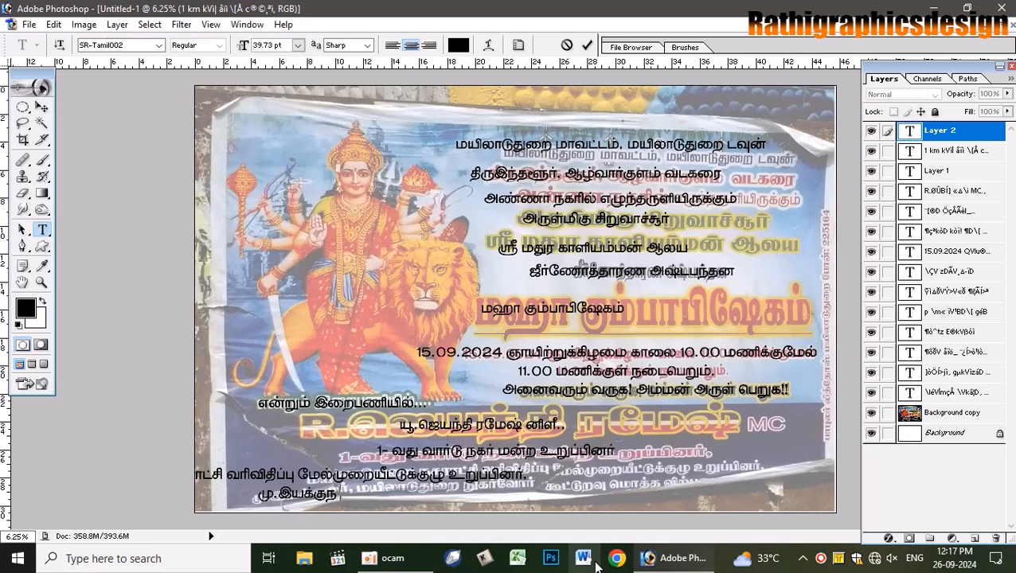
pyautogui.write('ர், மயி')
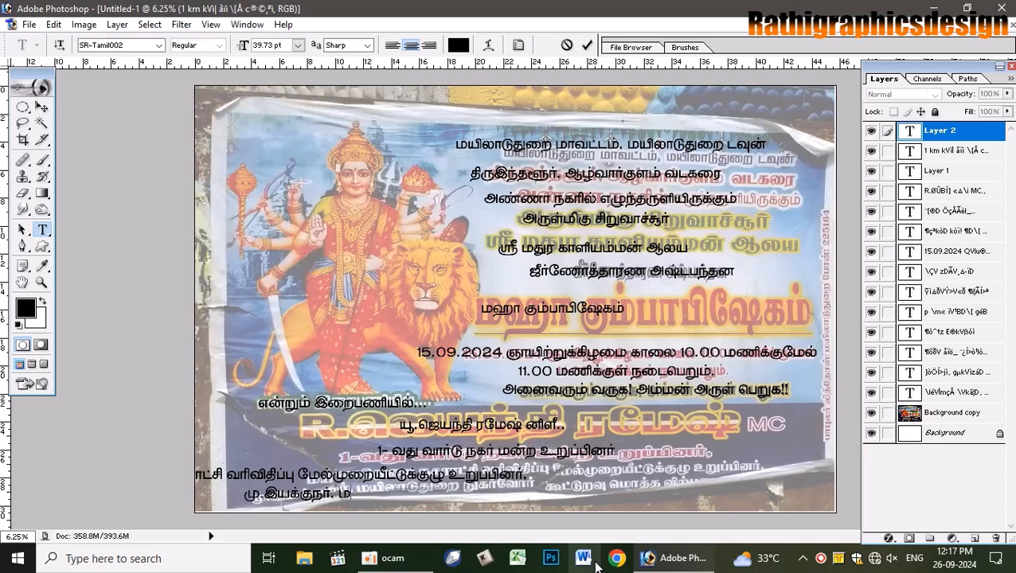
pyautogui.write('லா')
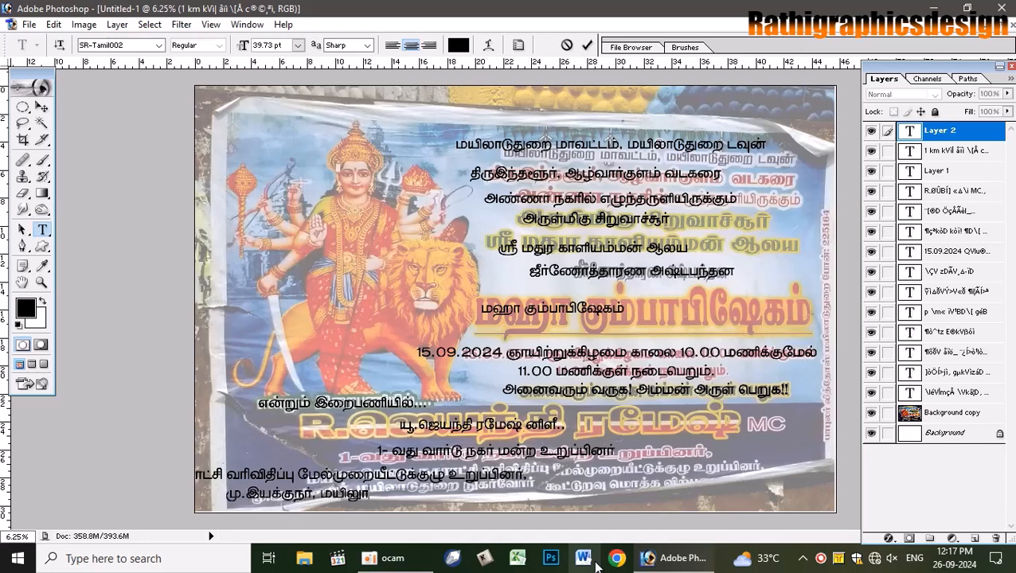
pyautogui.write('டுதுறை')
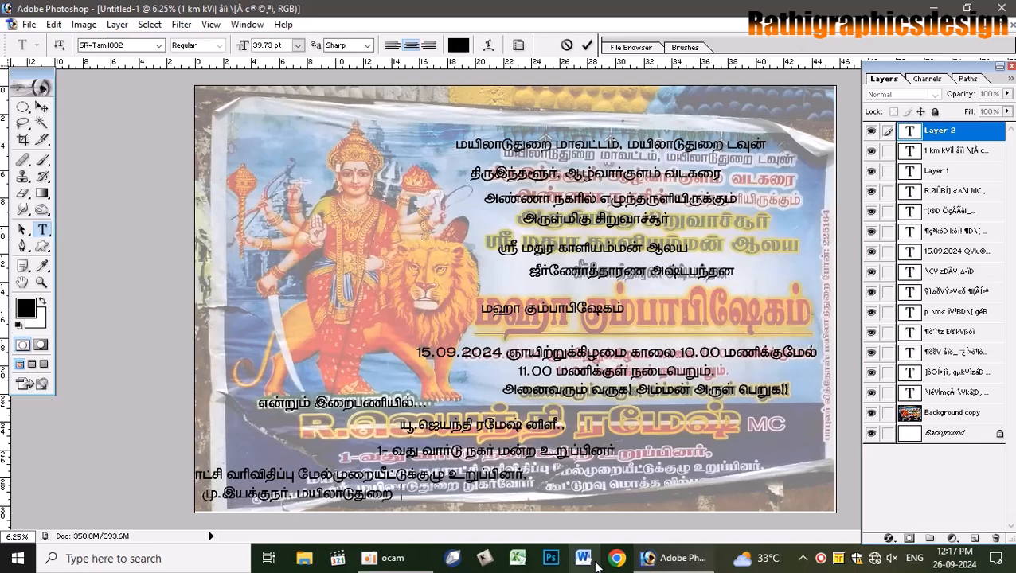
pyautogui.write(' நுகர்வோ')
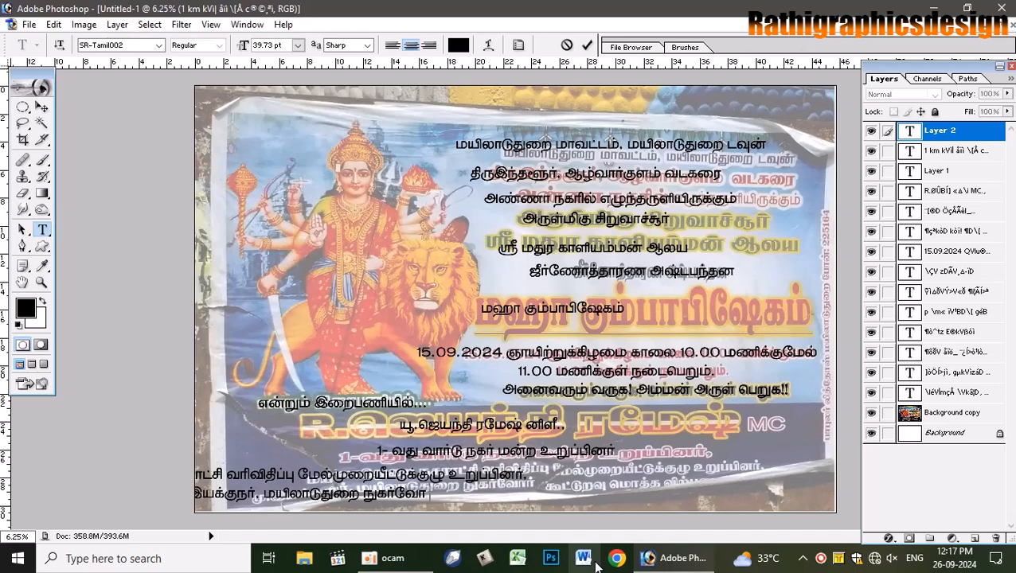
pyautogui.write('ர')
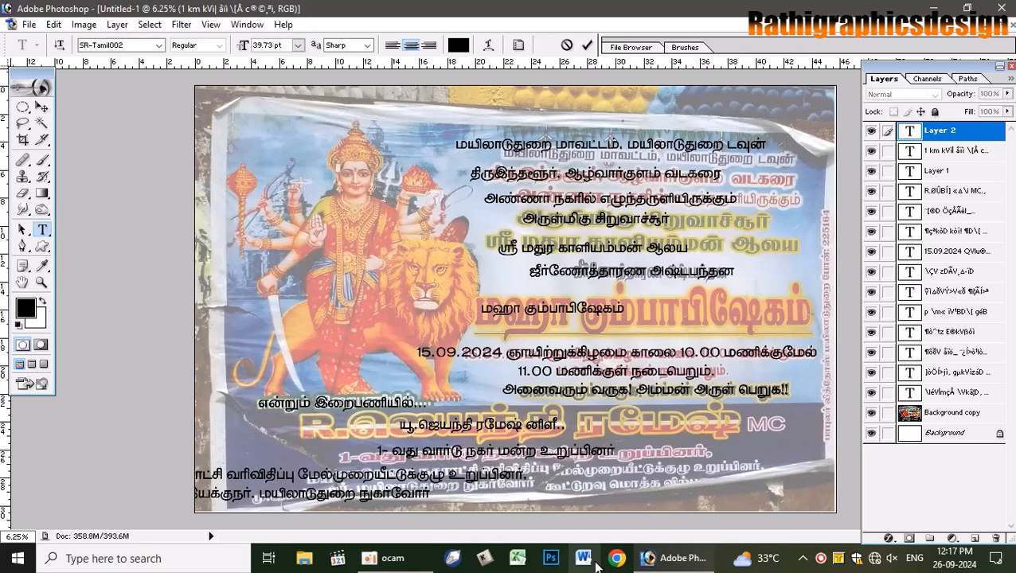
# - Finish the last line as 'நுகர்வோர் கூட்டுறவு மோத்த விற்பனையாளர்.' and commit the text block
pyautogui.write('் கூட்டு')
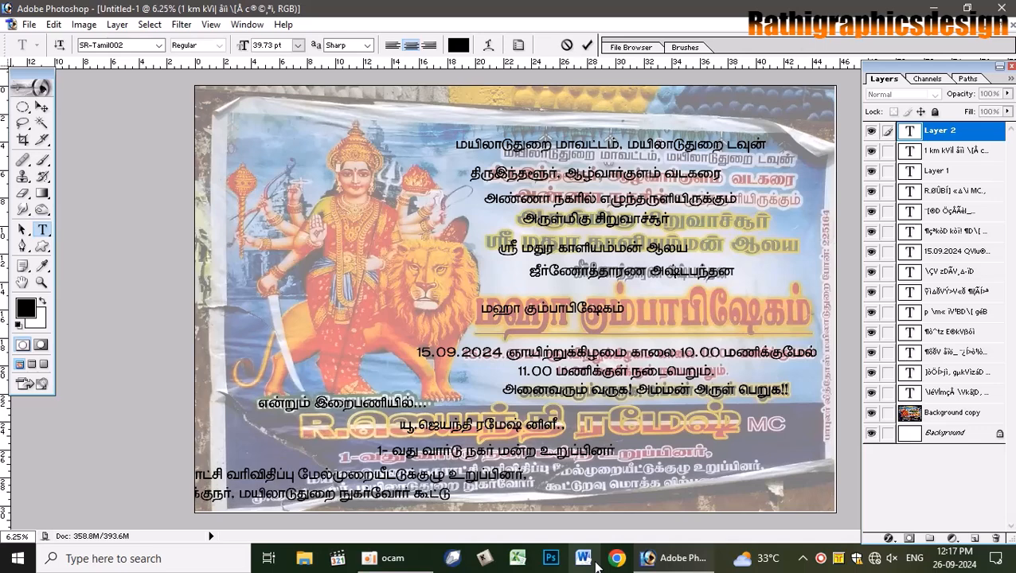
pyautogui.write('றவிவ')
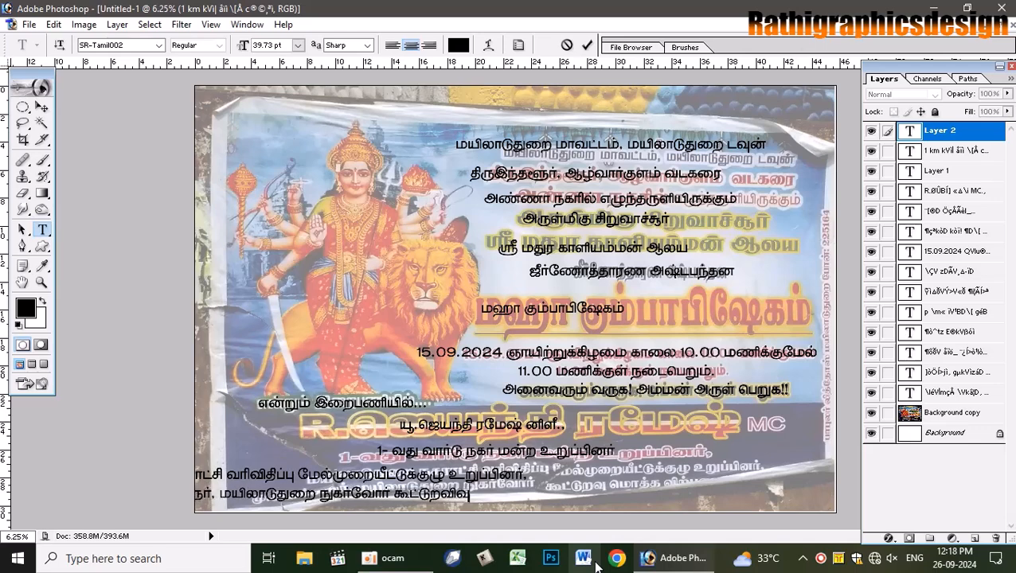
pyautogui.press('BackSpace')
pyautogui.press('BackSpace')
pyautogui.press('BackSpace')
pyautogui.press('BackSpace')
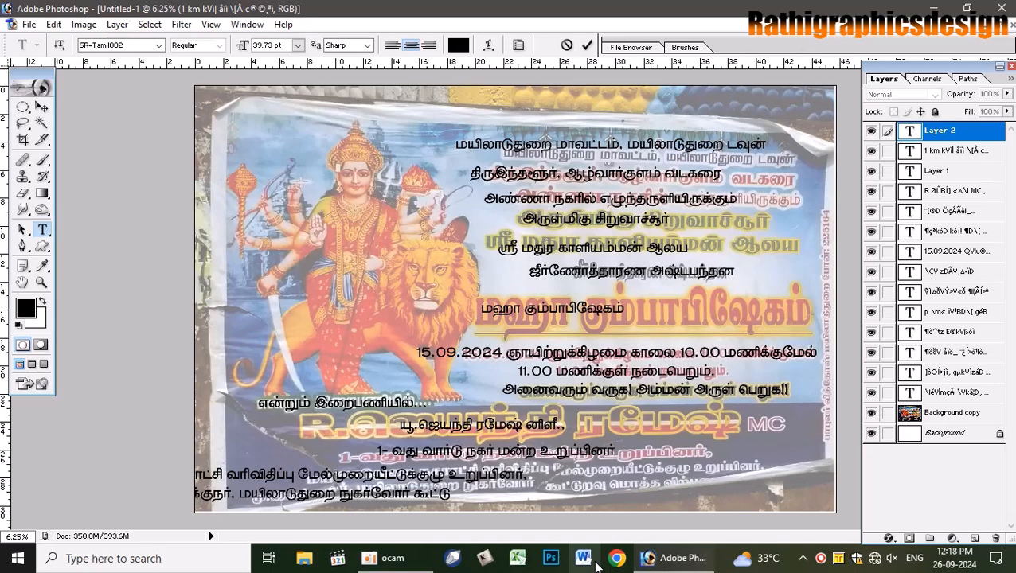
pyautogui.write('றவு')
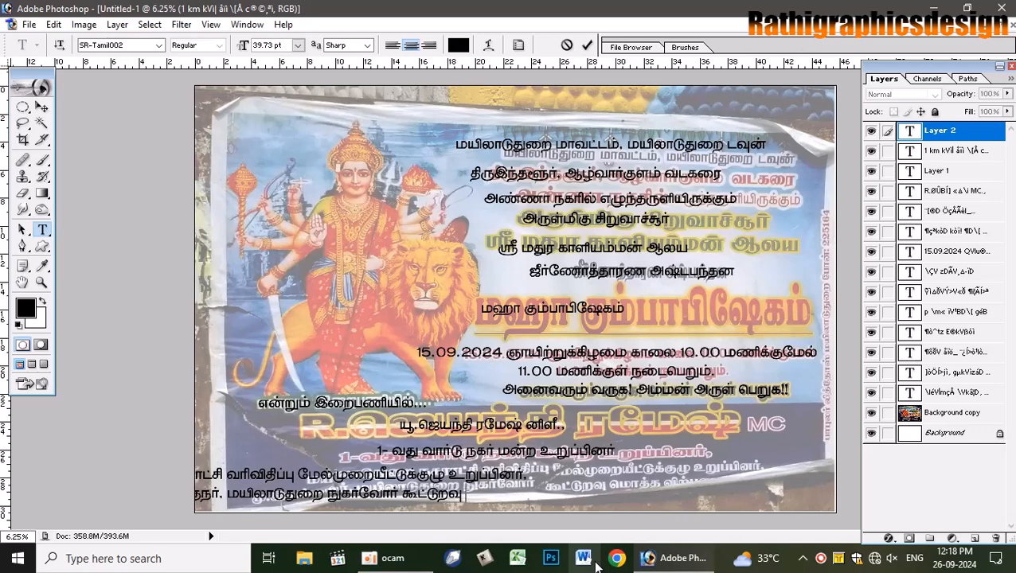
pyautogui.write(' பே')
pyautogui.press('BackSpace')
pyautogui.write('மாத்த வ')
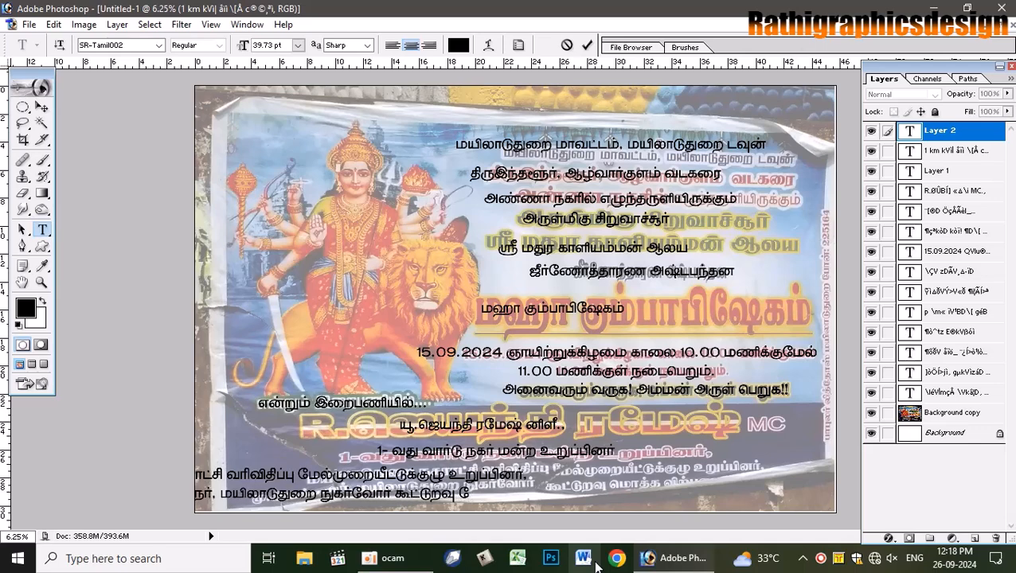
pyautogui.write('ிற')
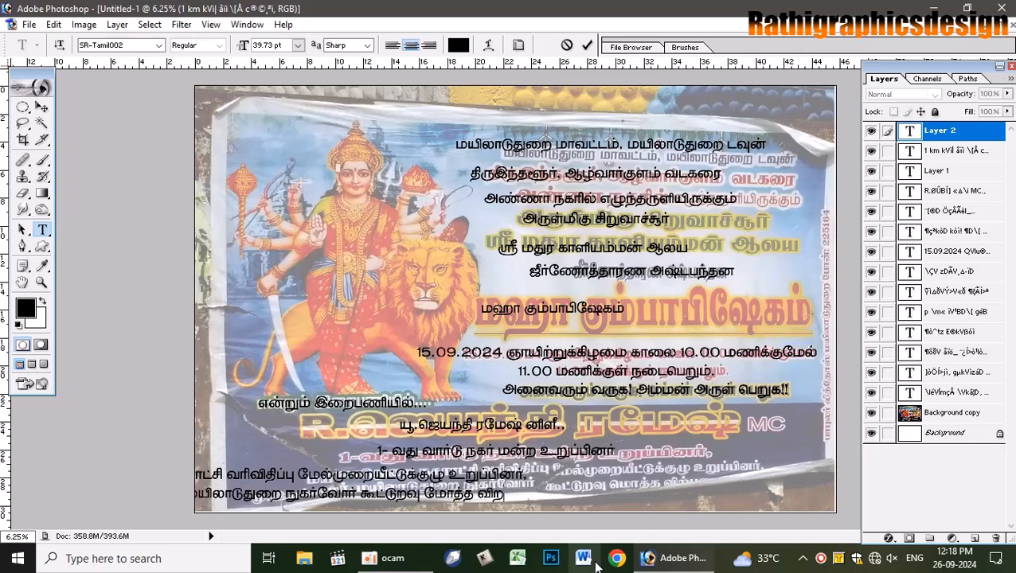
pyautogui.write('்பனை')
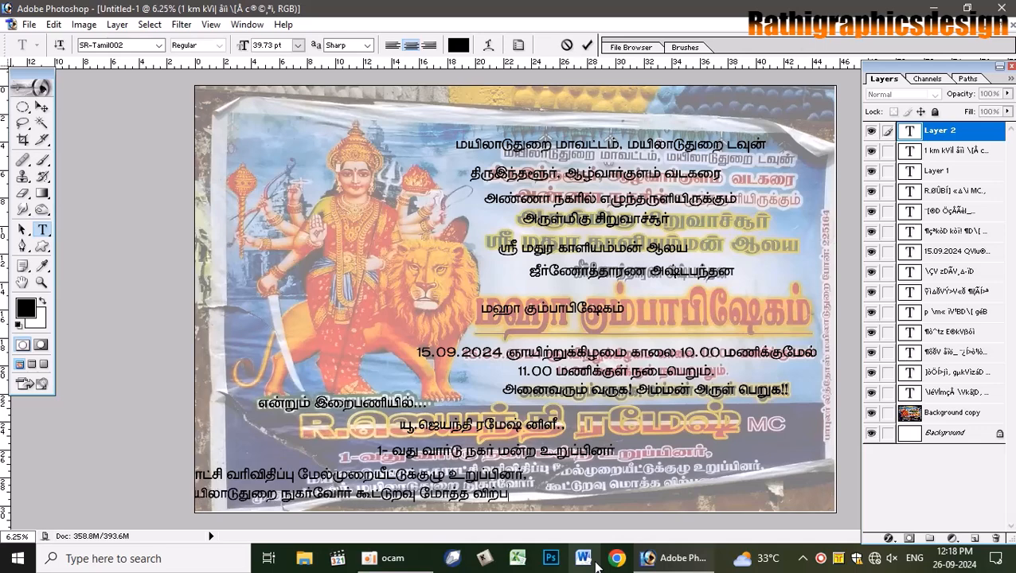
pyautogui.write('யாளர்.')
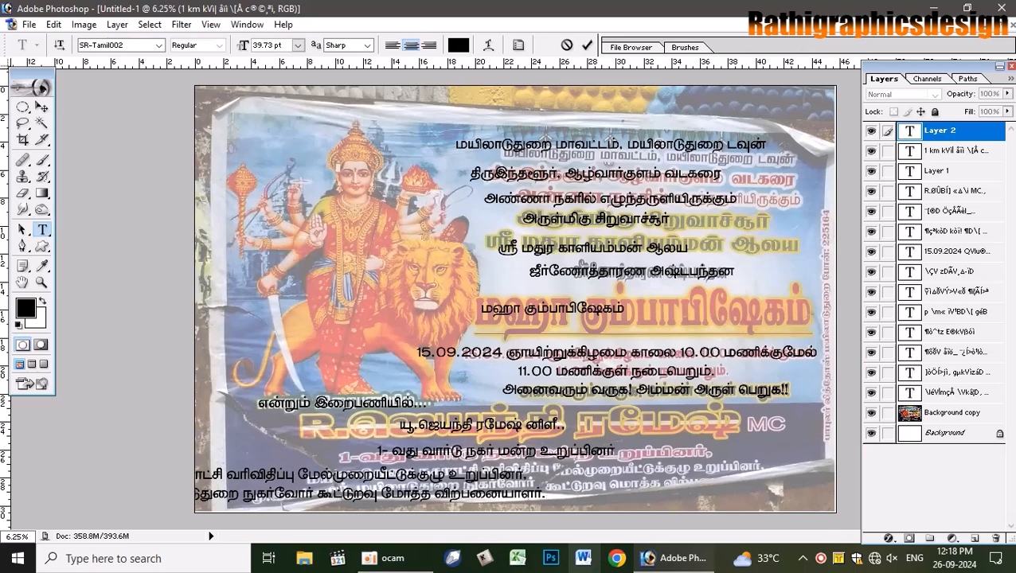
pyautogui.hotkey('ctrl', 'a')
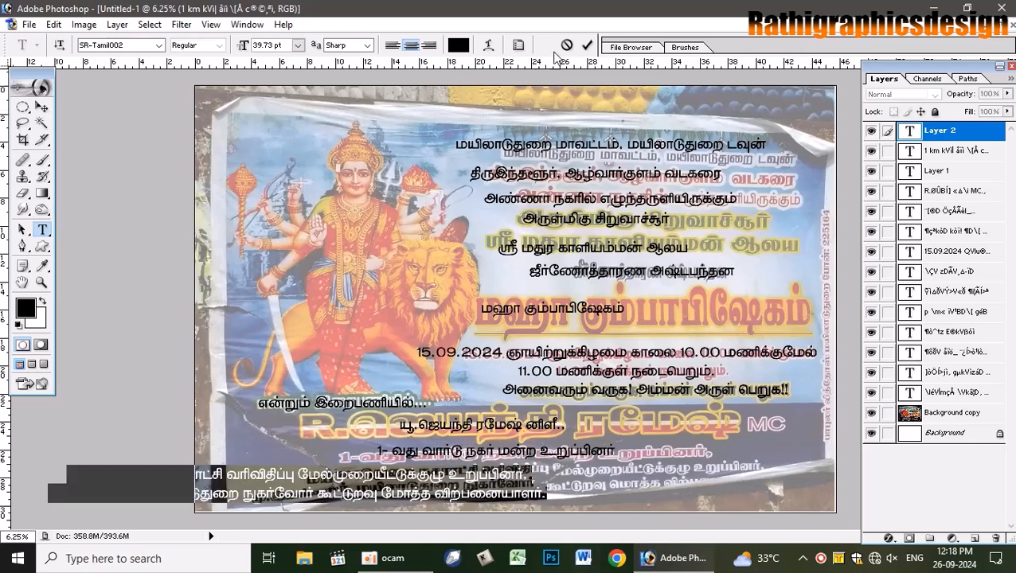
pyautogui.hotkey('ctrl', 'Return')
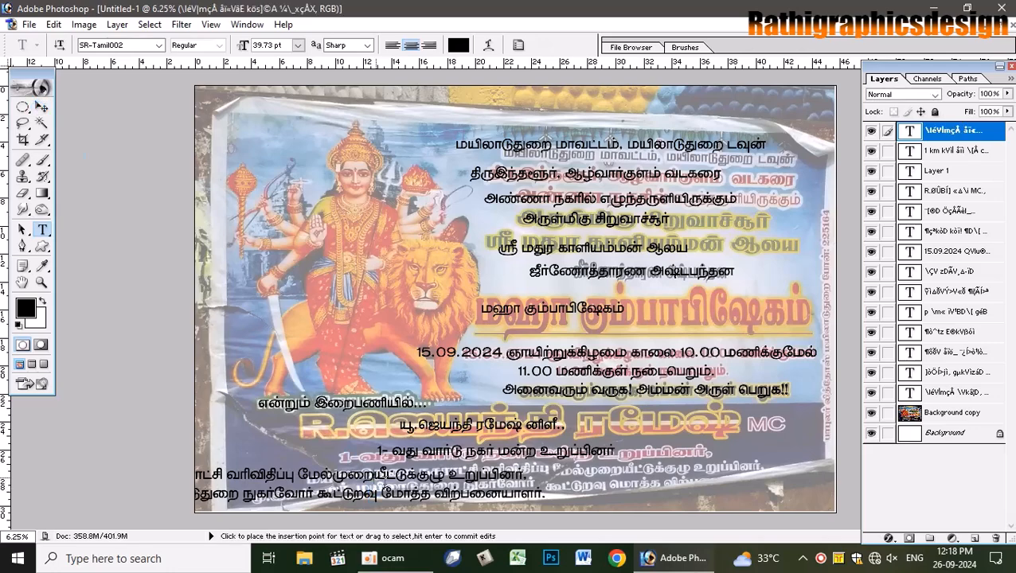
# - Move the bottom Tamil lines right under the others and break the long line after மேல்முறை
pyautogui.click(378, 476)
pyautogui.moveTo(686, 445); pyautogui.dragTo(899, 450)
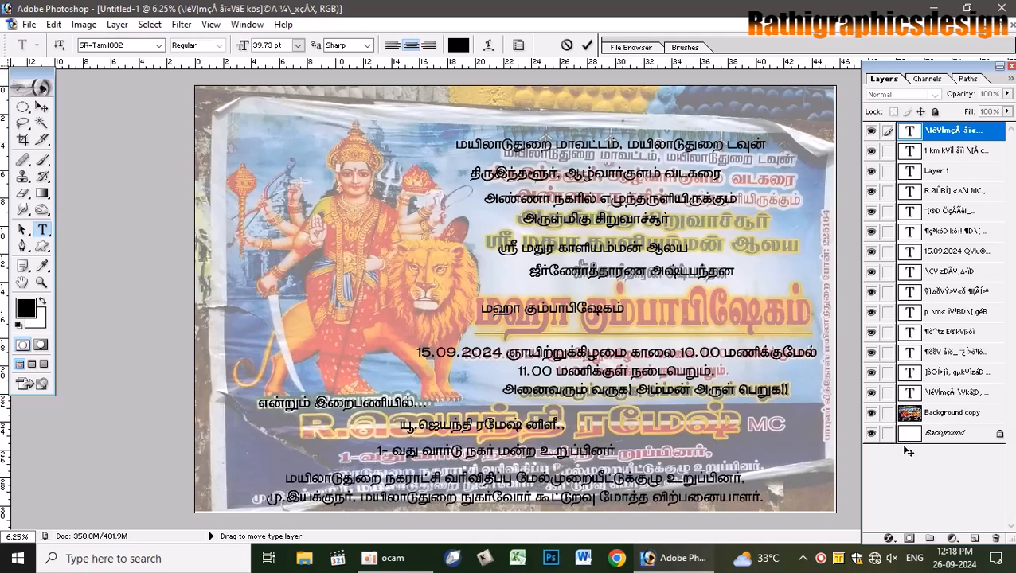
pyautogui.press('Return')
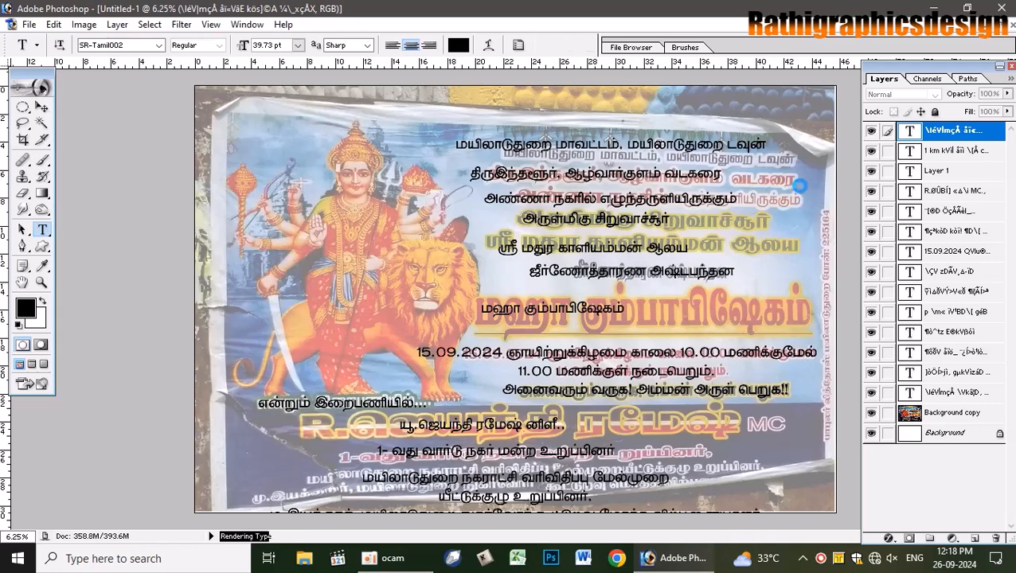
pyautogui.hotkey('ctrl', 'Return')
# - Hide the Background copy poster photo layer and make the white Background layer active
pyautogui.click(802, 187)
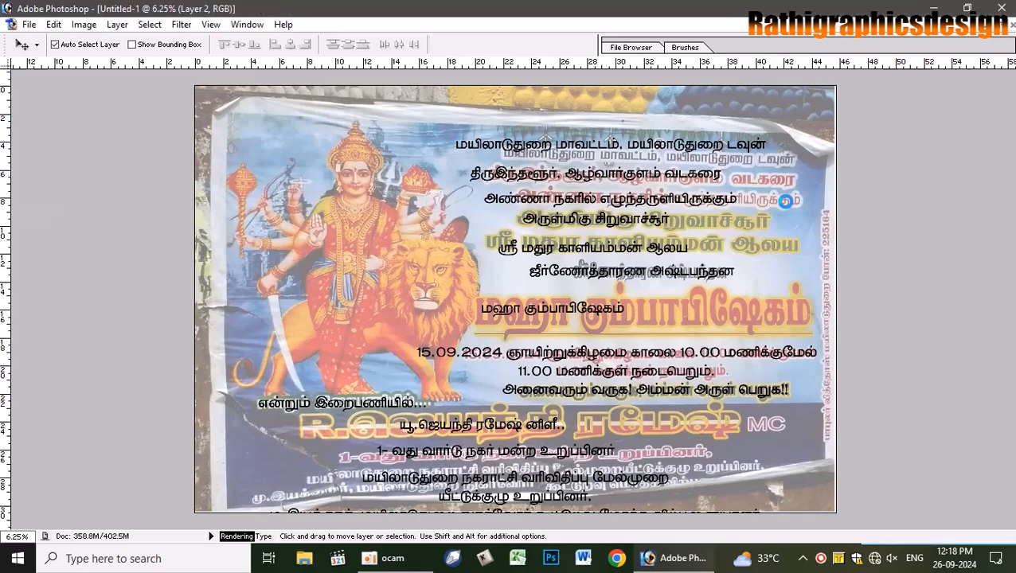
pyautogui.click(788, 204)
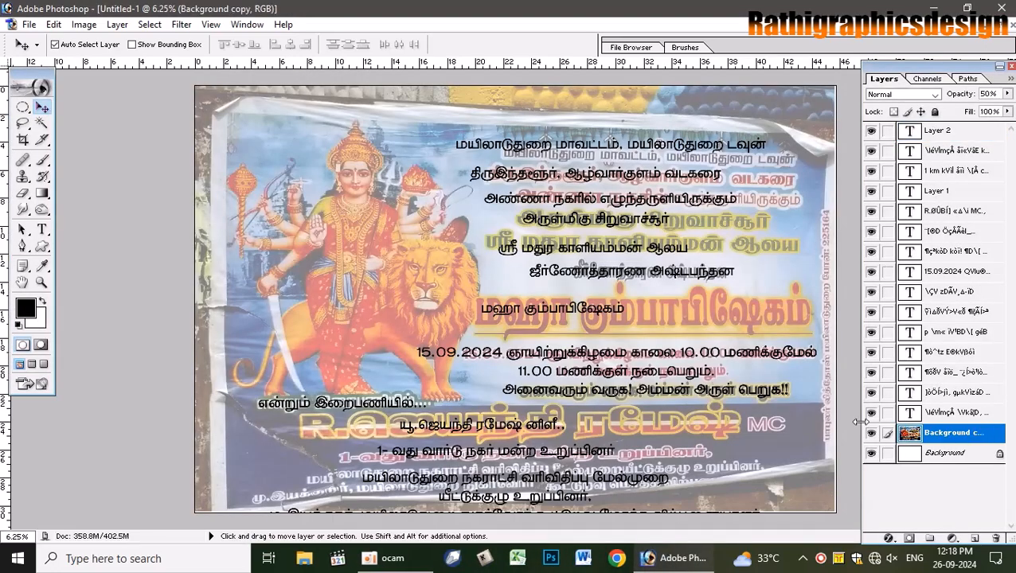
pyautogui.click(872, 433)
pyautogui.click(796, 250)
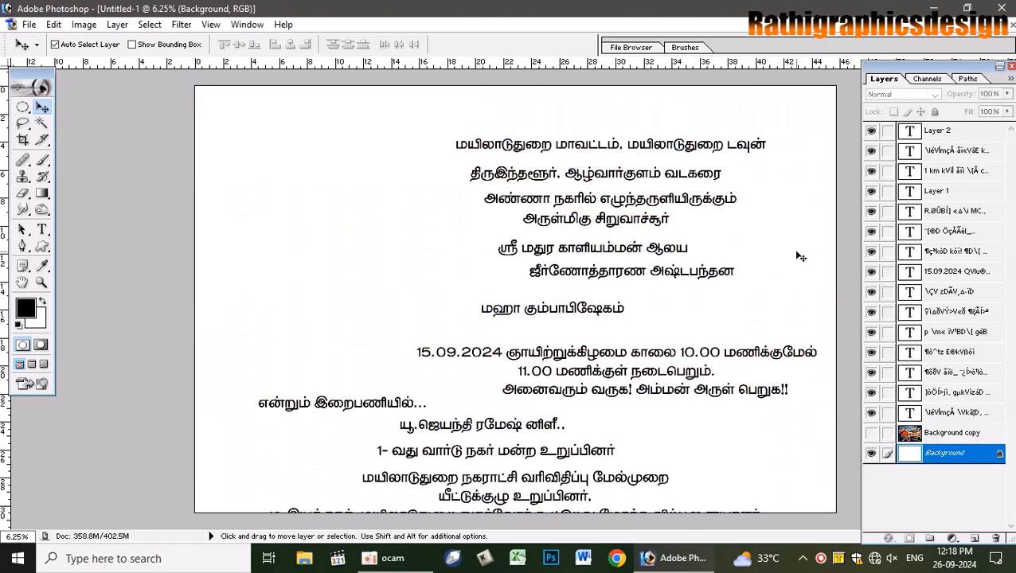
# - Save the poster on the Desktop as 'kaliamman poster' in Photoshop PSD format
pyautogui.hotkey('ctrl', 's')
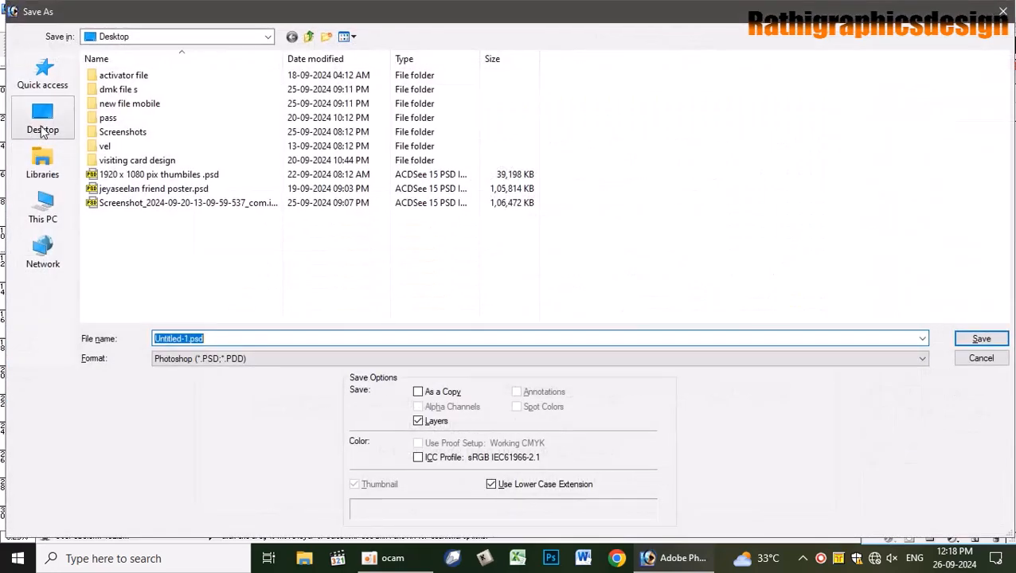
pyautogui.click(44, 131)
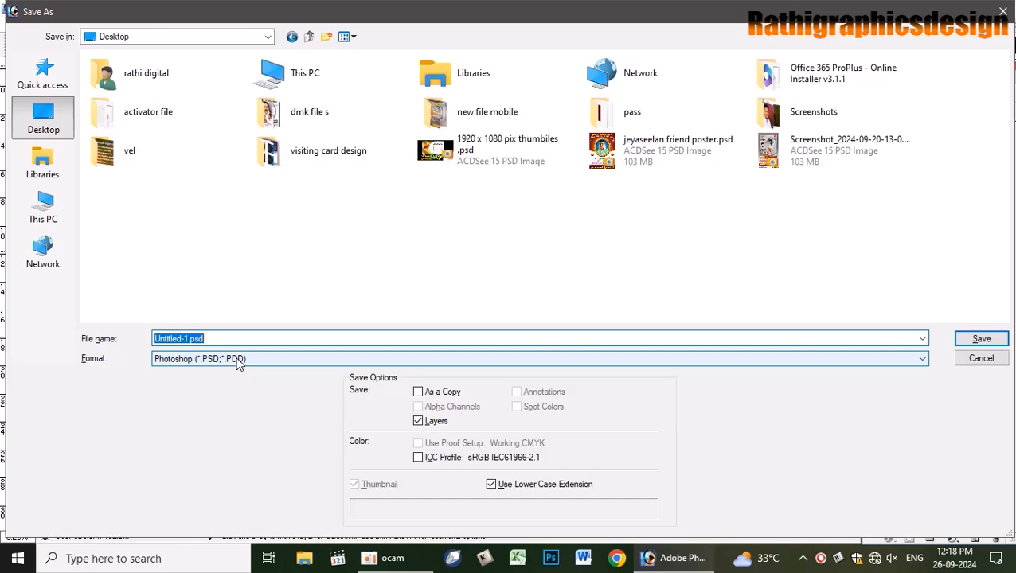
pyautogui.write('\\B')
pyautogui.press('BackSpace')
pyautogui.press('BackSpace')
pyautogui.write('kalia')
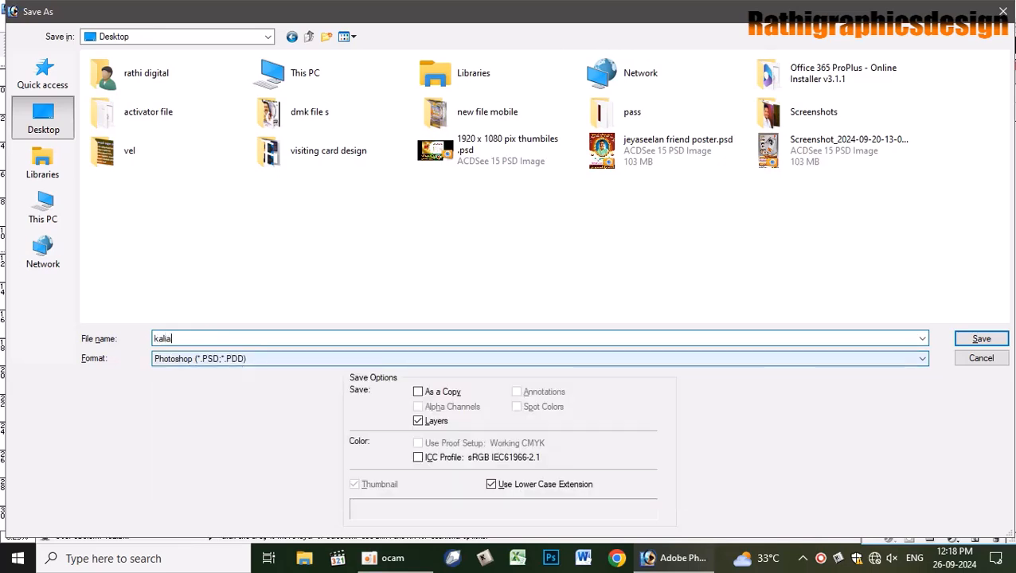
pyautogui.write('mman poster')
pyautogui.press('Return')
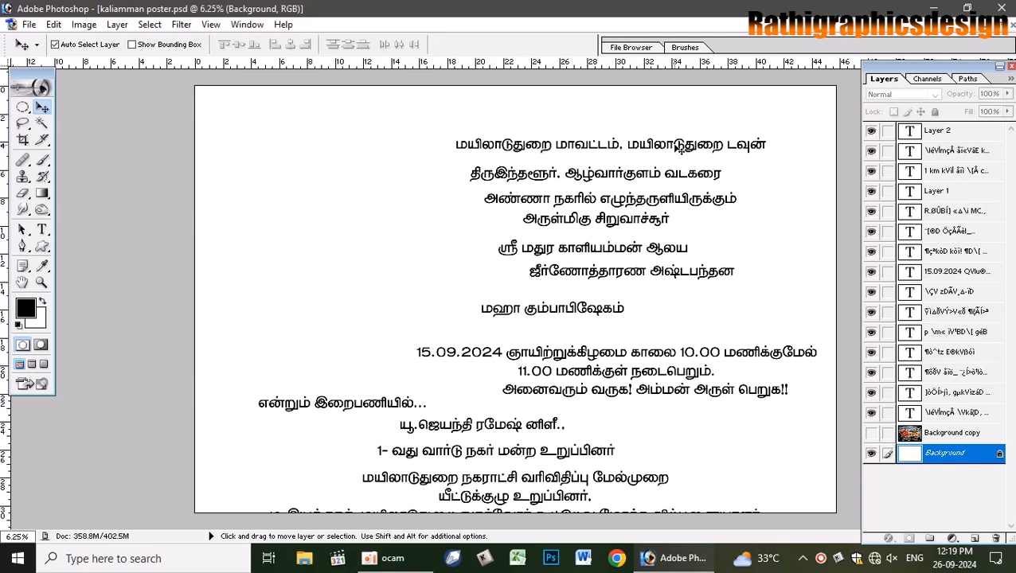
# - Fill a full-width strip across the page bottom with black on a new Layer 3
pyautogui.click(500, 476)
pyautogui.press('Return')
pyautogui.moveTo(23, 107); pyautogui.dragTo(80, 107)
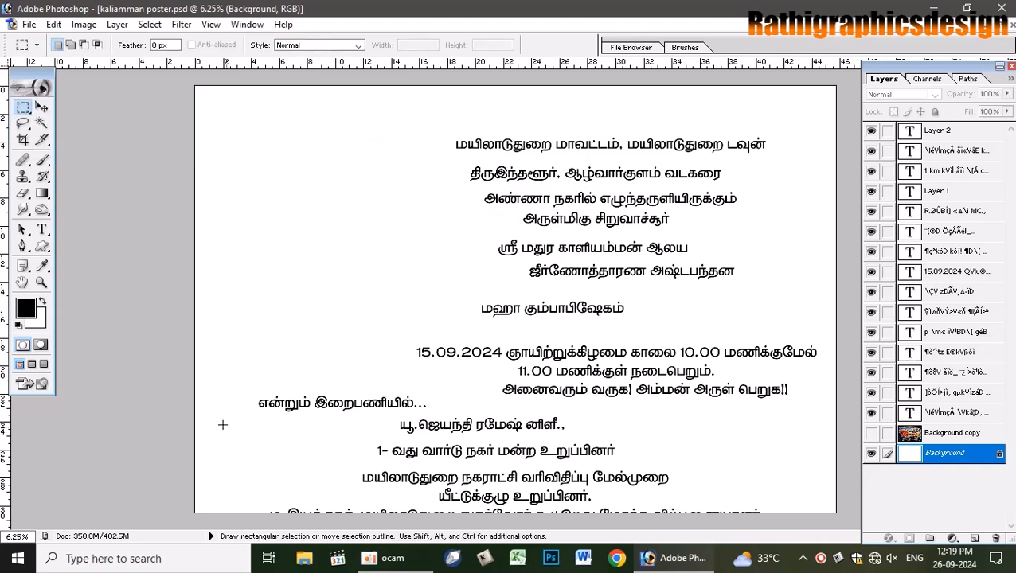
pyautogui.moveTo(502, 528); pyautogui.dragTo(844, 526)
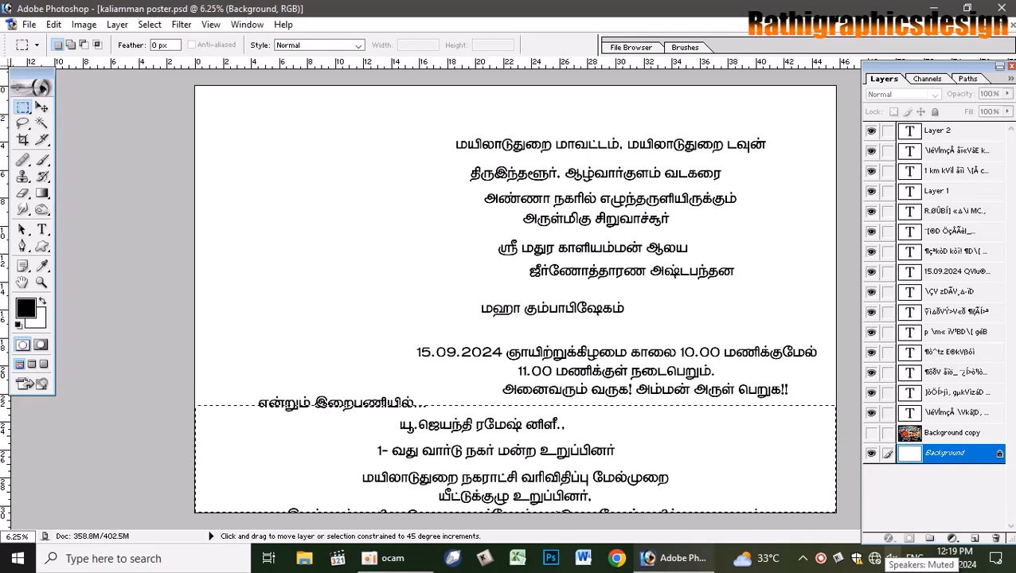
pyautogui.hotkey('ctrl', 'shift', 'n')
pyautogui.press('Return')
pyautogui.hotkey('alt', 'BackSpace')
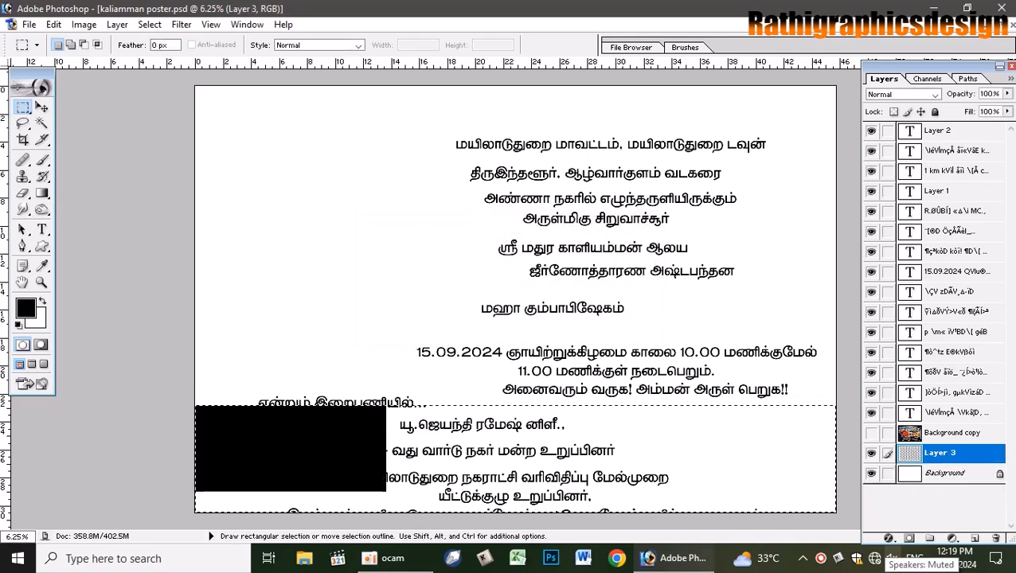
pyautogui.hotkey('ctrl', 'd')
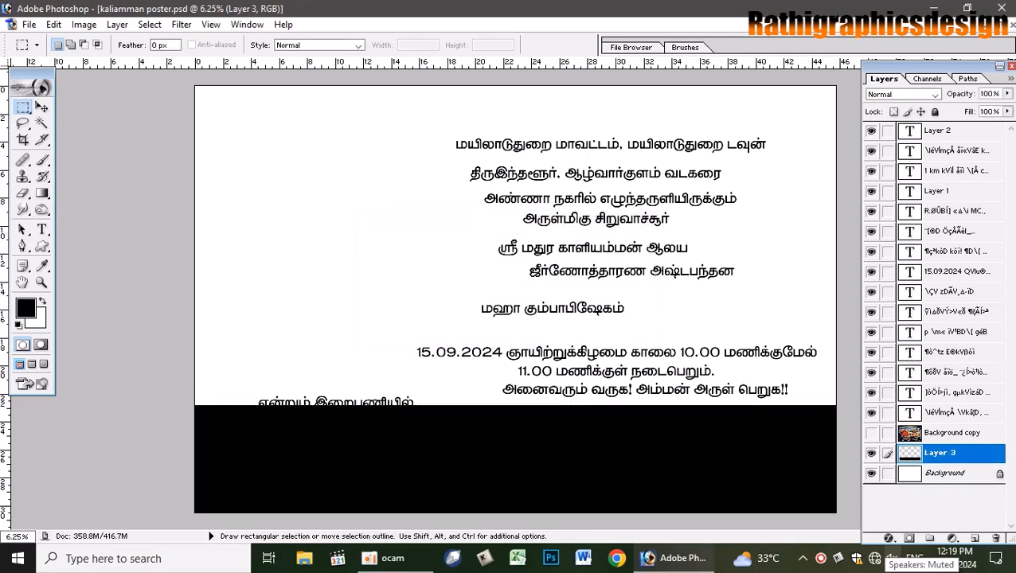
# - Recolour the bottom band dark red and nudge it slightly up and right
pyautogui.press('v')
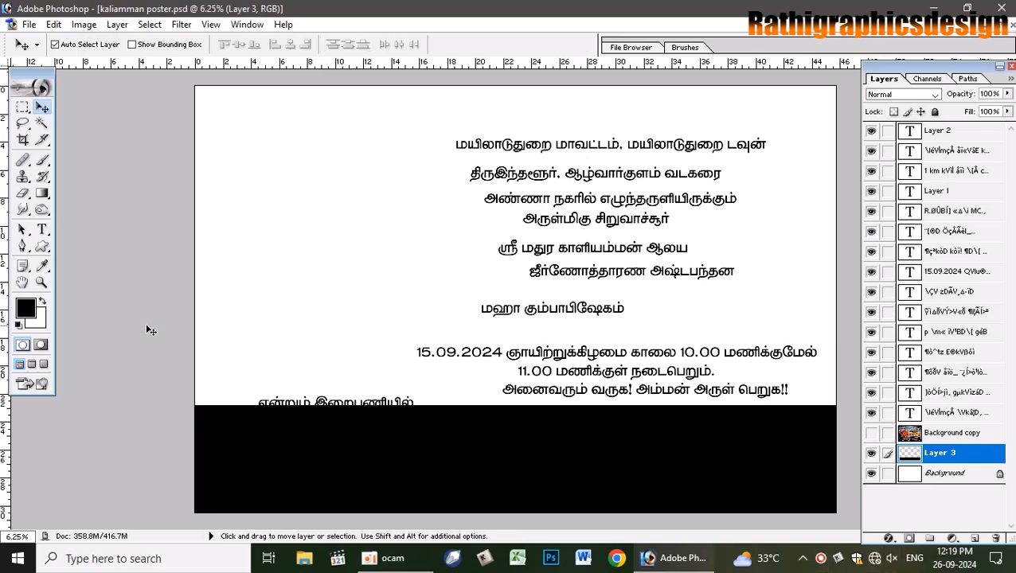
pyautogui.click(24, 308)
pyautogui.moveTo(330, 182); pyautogui.dragTo(335, 176)
pyautogui.click(467, 113)
pyautogui.hotkey('alt', 'BackSpace')
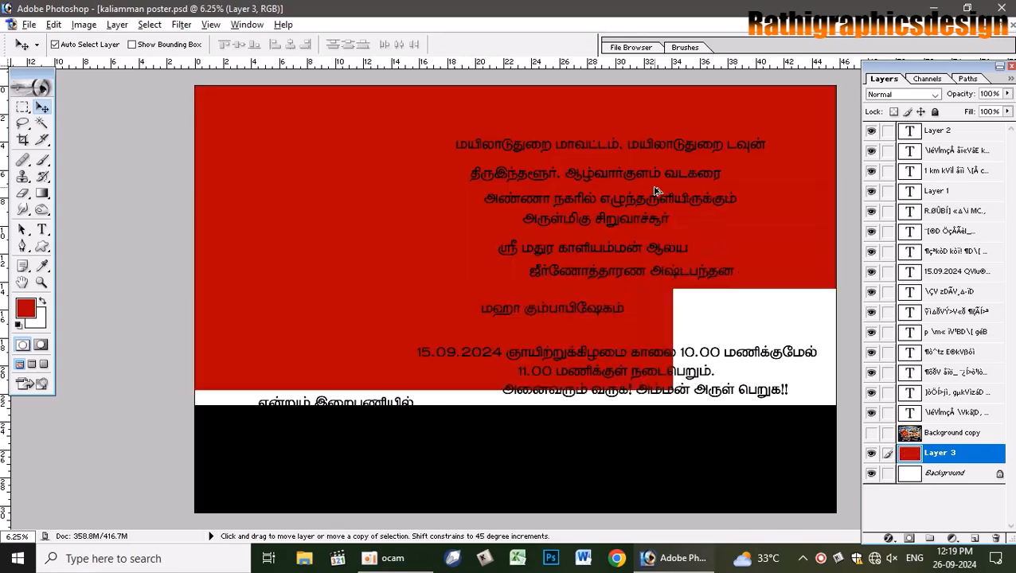
pyautogui.hotkey('ctrl', 'z')
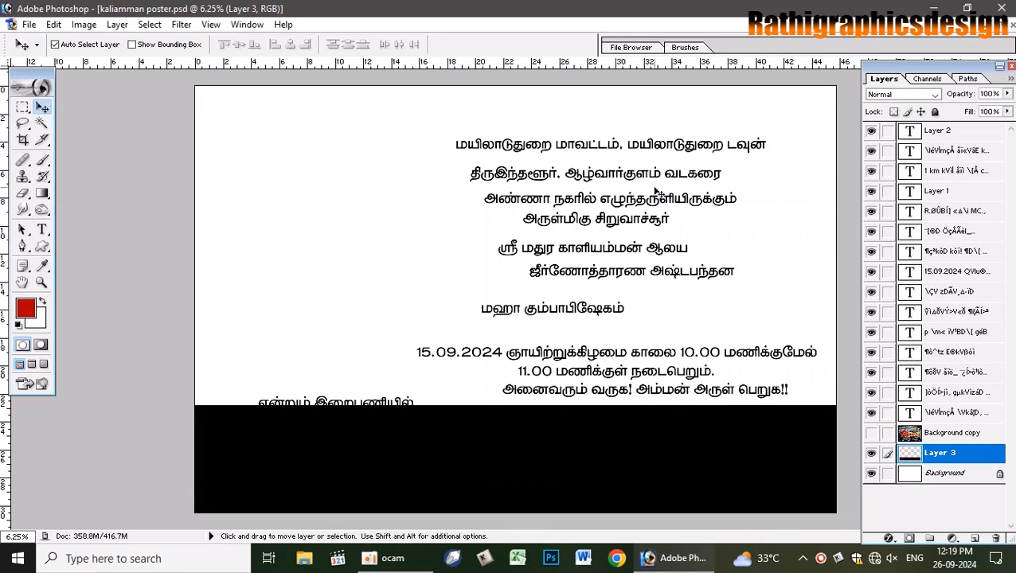
pyautogui.keyDown('ctrl'); pyautogui.click(911, 454); pyautogui.keyUp('ctrl')
pyautogui.hotkey('alt', 'BackSpace')
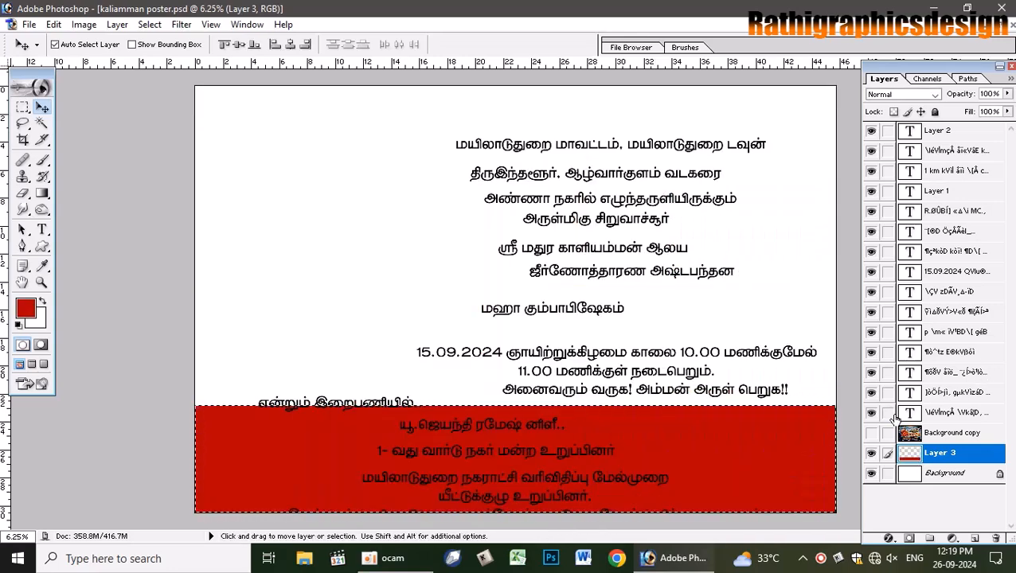
pyautogui.hotkey('ctrl', 'd')
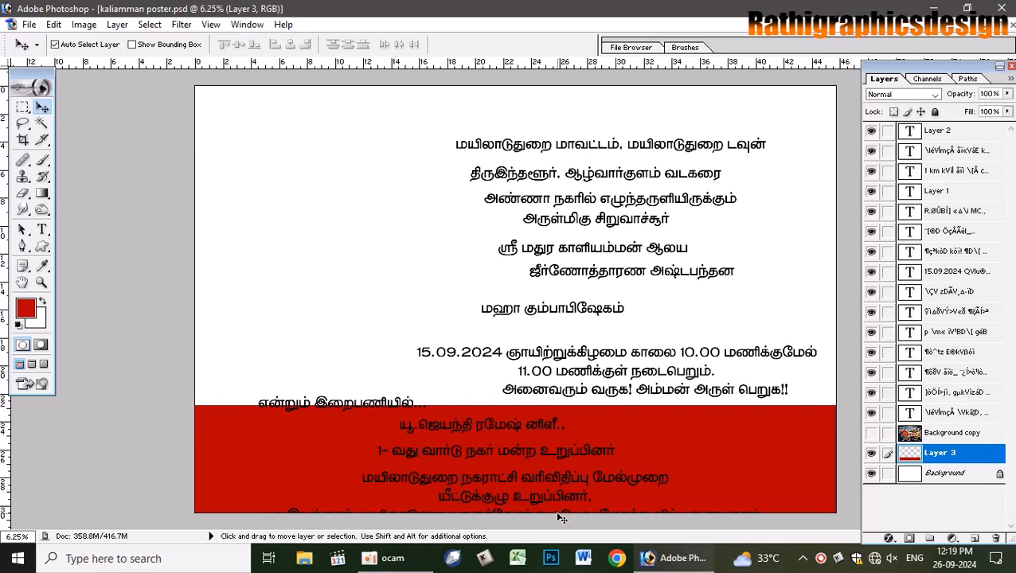
pyautogui.moveTo(561, 517); pyautogui.dragTo(607, 516)
# - Raise the white text on the red band slightly
pyautogui.rightClick(607, 516)
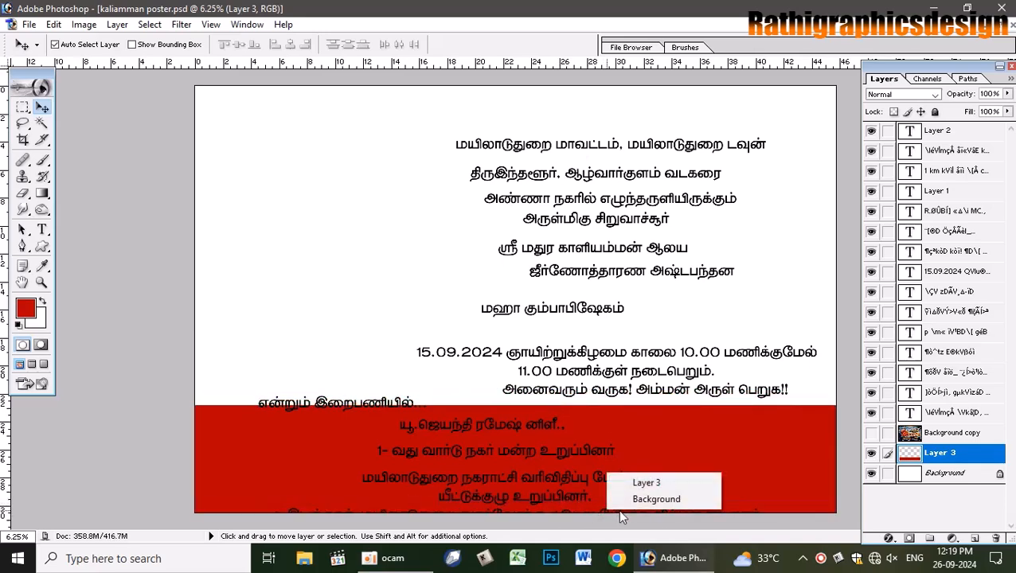
pyautogui.click(629, 483)
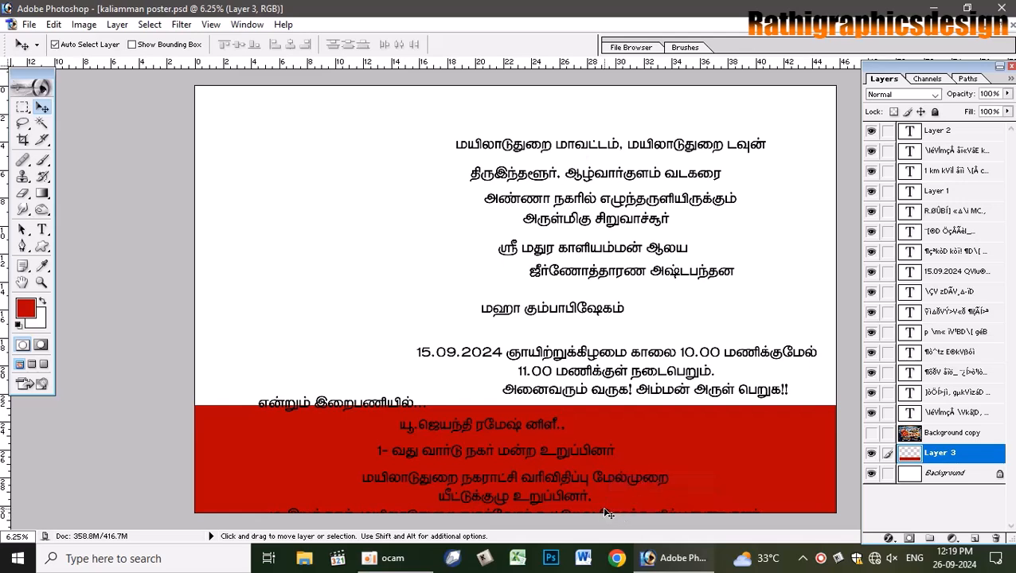
pyautogui.rightClick(607, 516)
pyautogui.click(661, 462)
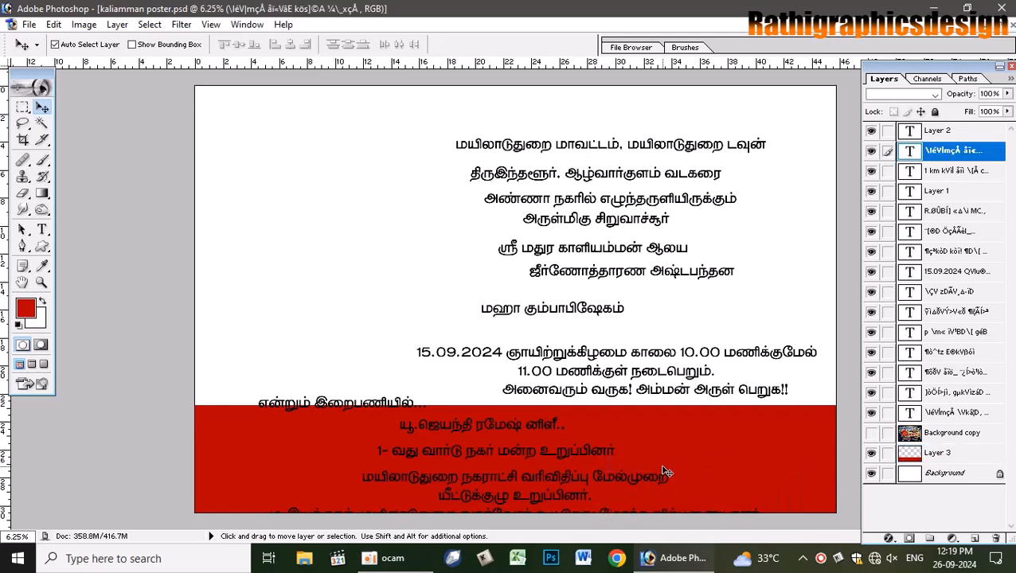
pyautogui.moveTo(667, 472); pyautogui.dragTo(665, 463)
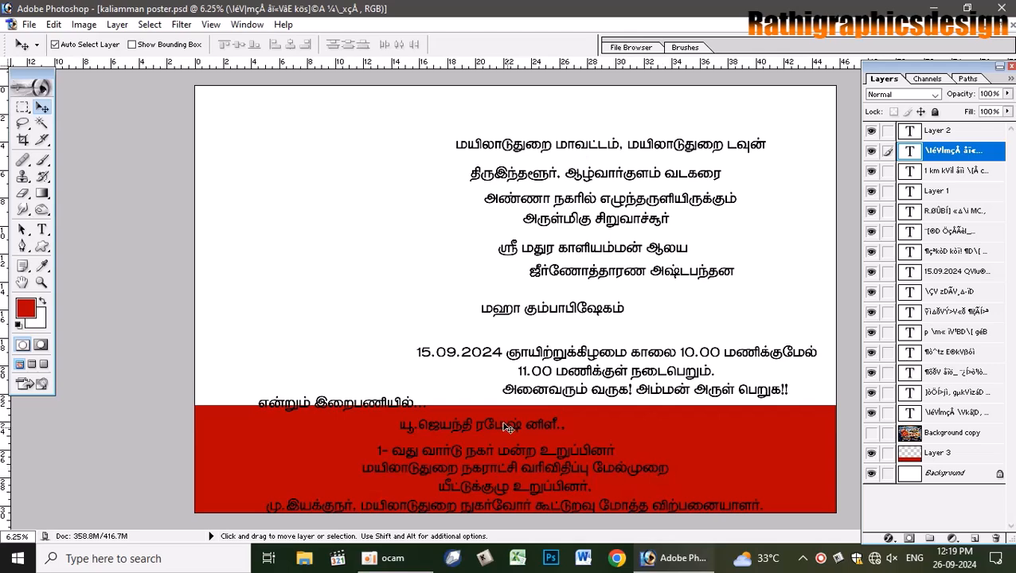
# - Move the top heading line 'மயிலாடுதுறை மாவட்டம், மயிலாடுதுறை டவுன்' up and to the right
pyautogui.click(652, 146)
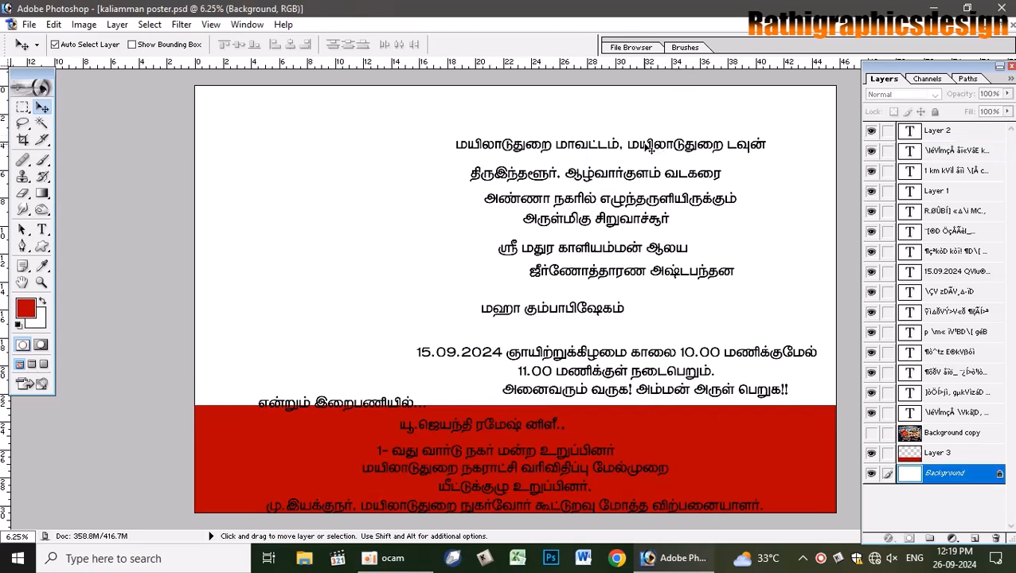
pyautogui.moveTo(674, 145); pyautogui.dragTo(639, 168)
pyautogui.click(521, 219)
pyautogui.moveTo(541, 145); pyautogui.dragTo(604, 132)
pyautogui.click(518, 223)
pyautogui.moveTo(517, 145); pyautogui.dragTo(555, 126)
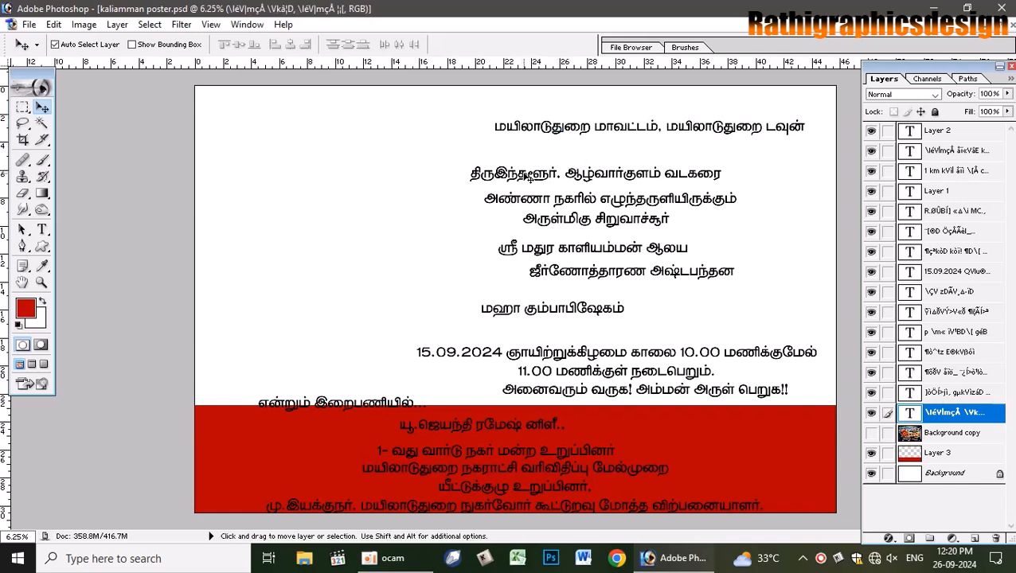
# - Move the second heading line up, link it with the அண்ணா line and center them horizontally
pyautogui.moveTo(527, 176); pyautogui.dragTo(575, 150)
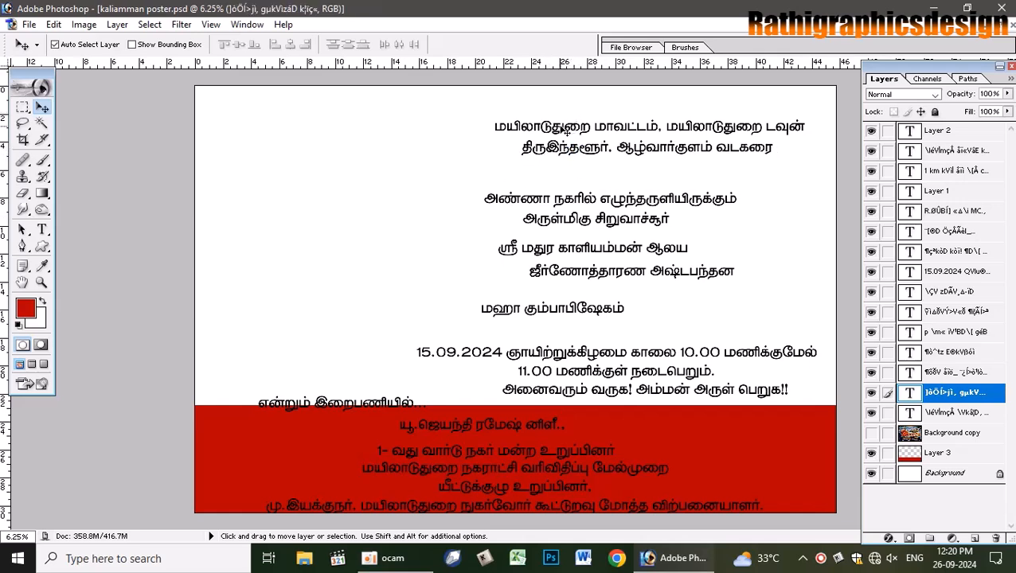
pyautogui.click(562, 129)
pyautogui.click(560, 132)
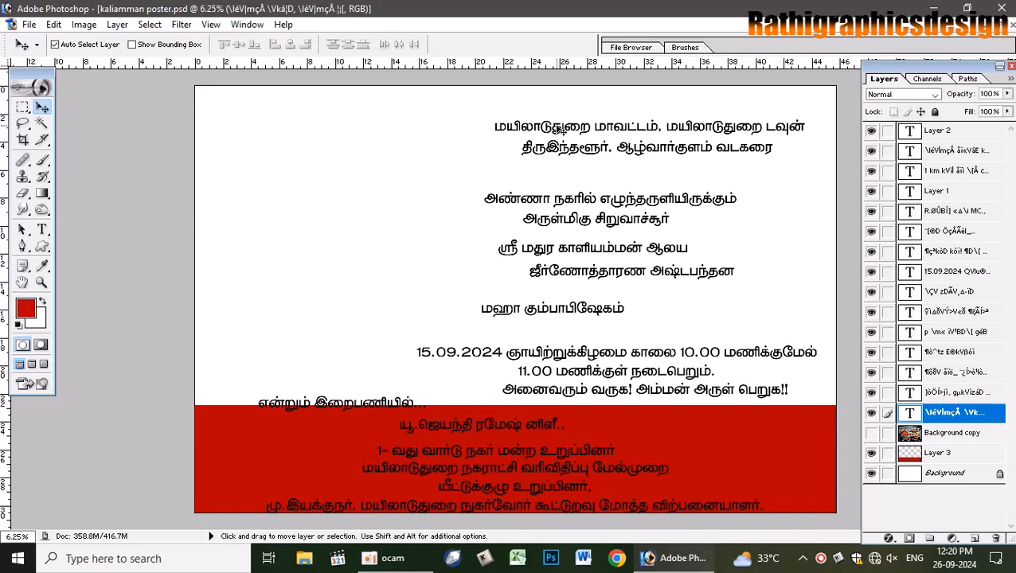
pyautogui.rightClick(556, 149)
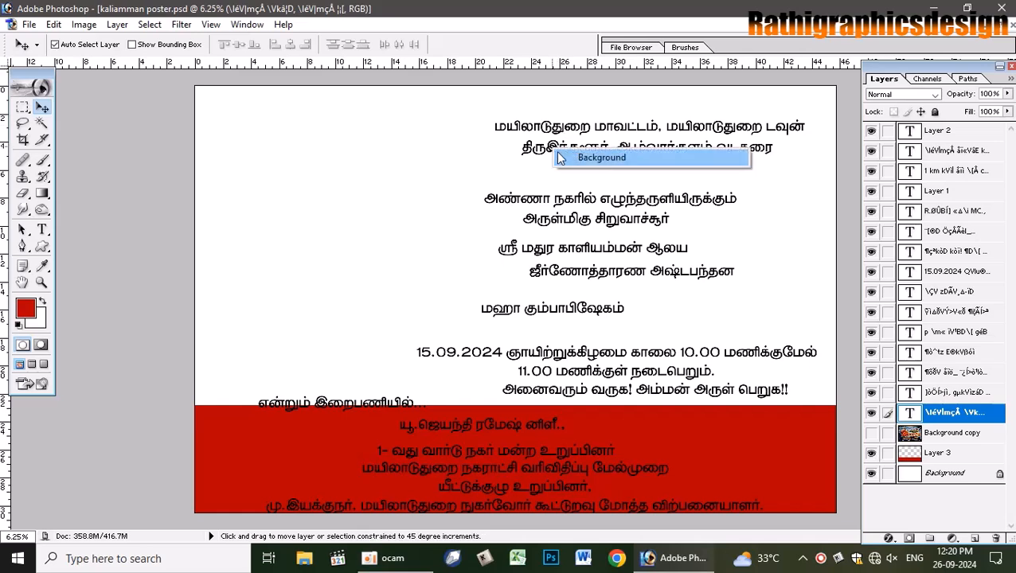
pyautogui.rightClick(550, 147)
pyautogui.click(562, 164)
pyautogui.rightClick(533, 198)
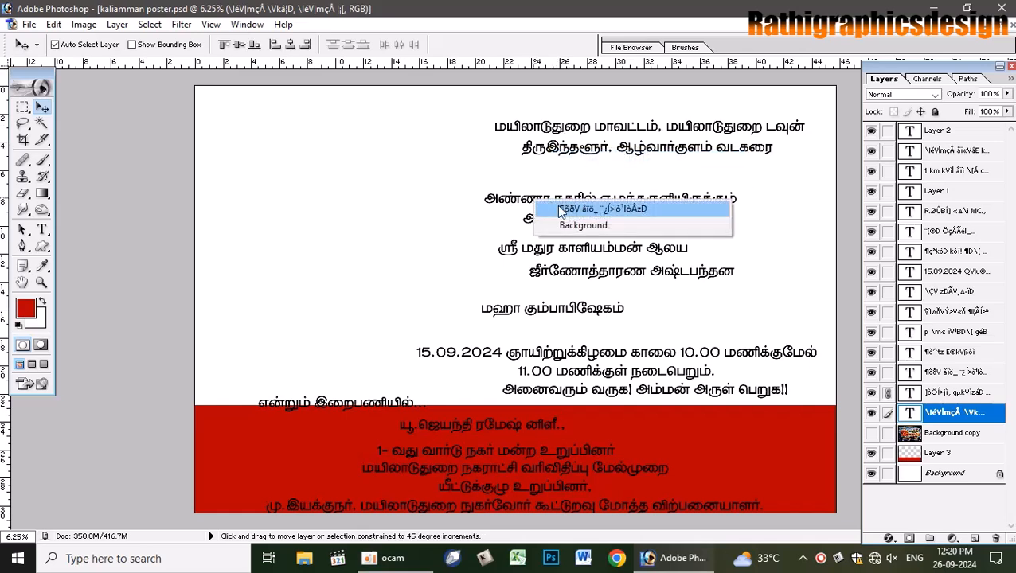
pyautogui.click(559, 208)
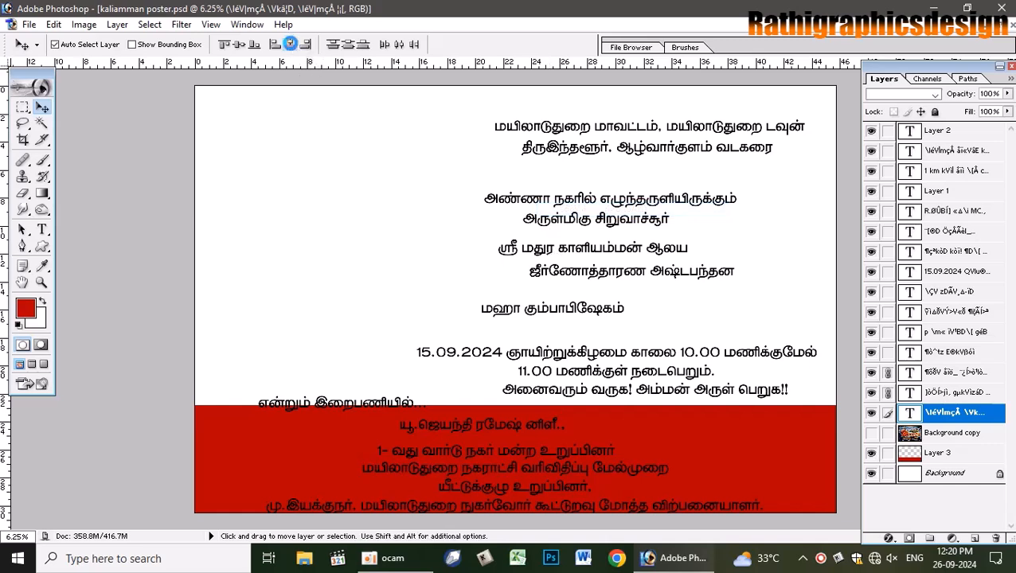
pyautogui.click(290, 44)
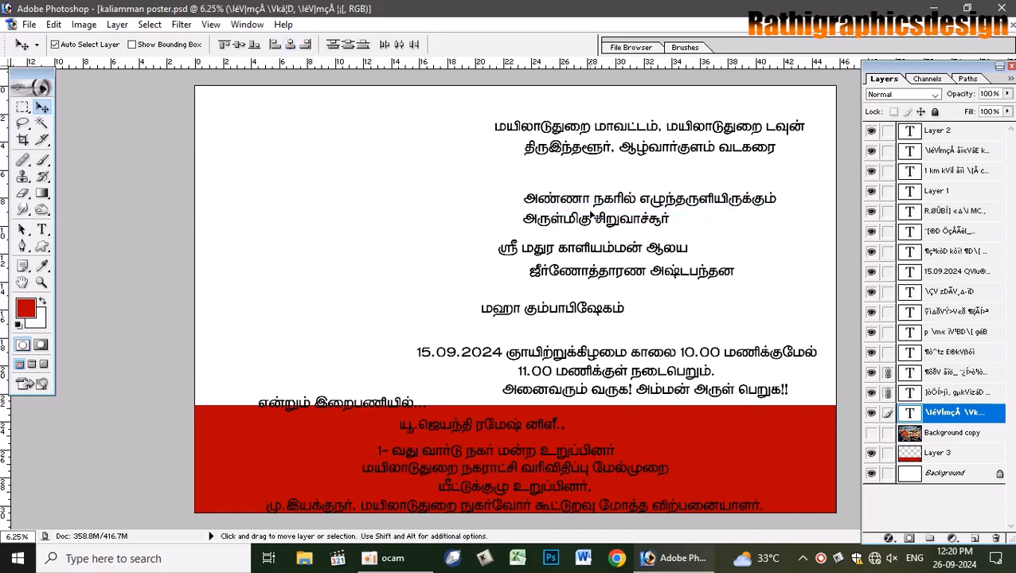
# - Link the remaining heading lines, including the top one, and align all their horizontal centers
pyautogui.rightClick(572, 248)
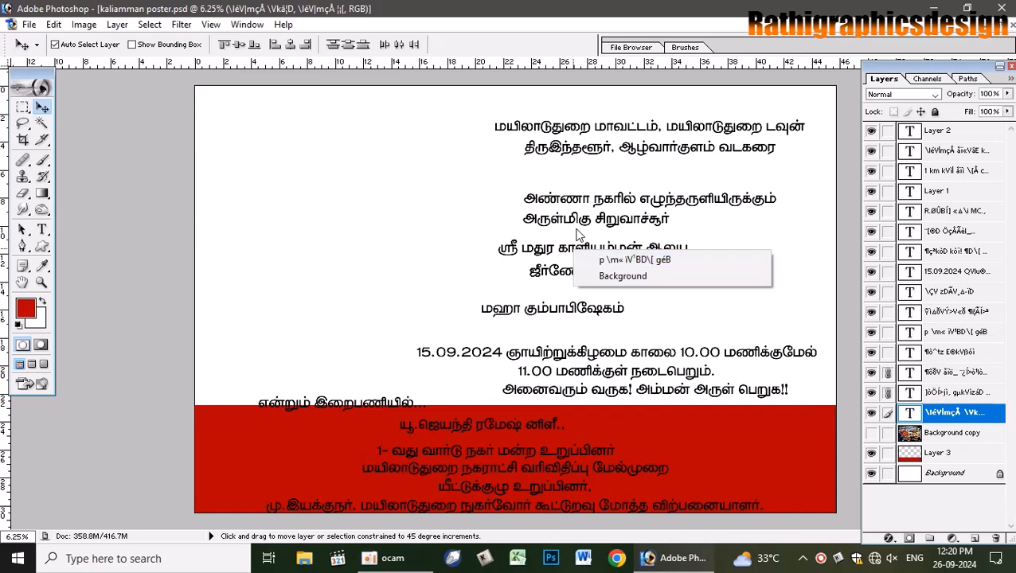
pyautogui.rightClick(572, 215)
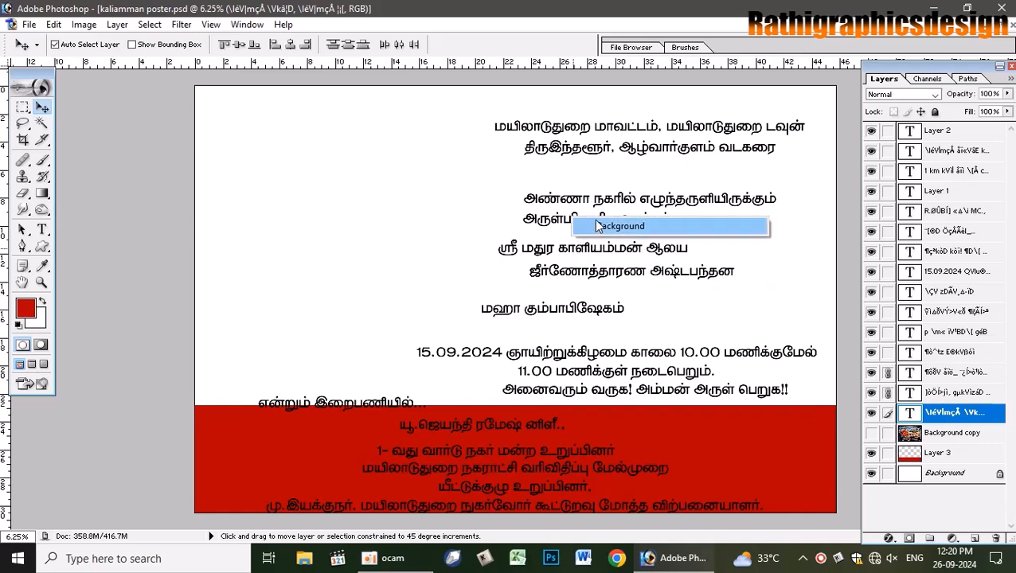
pyautogui.rightClick(551, 218)
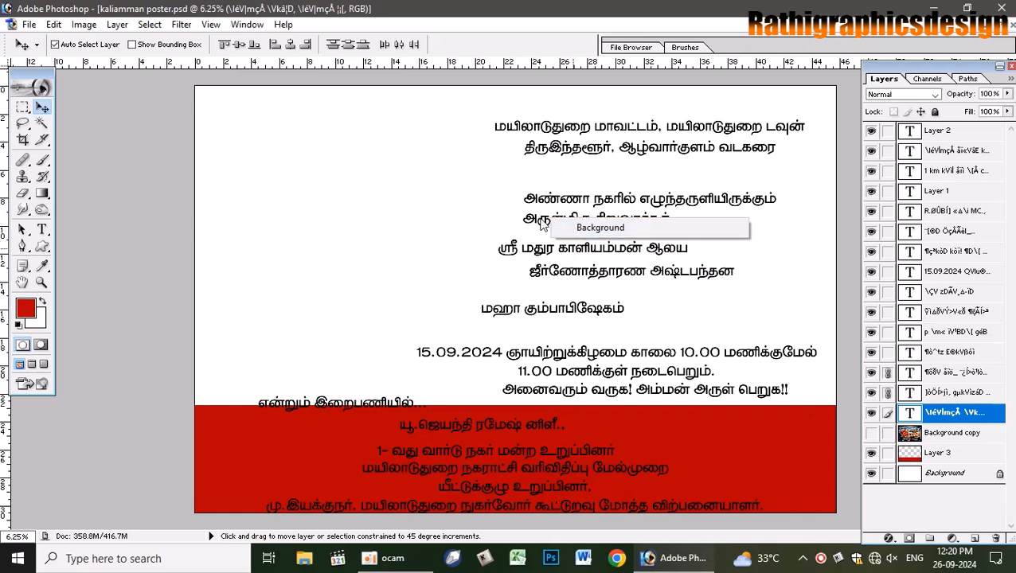
pyautogui.keyDown('shift'); pyautogui.rightClick(534, 218); pyautogui.keyUp('shift')
pyautogui.keyDown('shift'); pyautogui.click(549, 228); pyautogui.keyUp('shift')
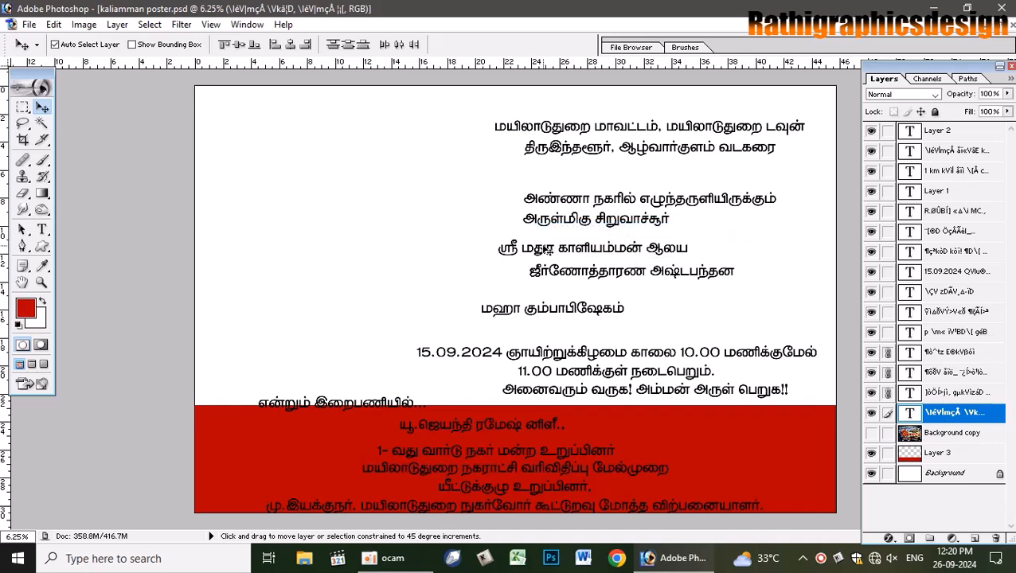
pyautogui.keyDown('shift'); pyautogui.rightClick(538, 249); pyautogui.keyUp('shift')
pyautogui.keyDown('shift'); pyautogui.click(561, 258); pyautogui.keyUp('shift')
pyautogui.keyDown('shift'); pyautogui.rightClick(554, 275); pyautogui.keyUp('shift')
pyautogui.keyDown('shift'); pyautogui.click(563, 284); pyautogui.keyUp('shift')
pyautogui.keyDown('shift'); pyautogui.rightClick(535, 312); pyautogui.keyUp('shift')
pyautogui.keyDown('shift'); pyautogui.click(549, 319); pyautogui.keyUp('shift')
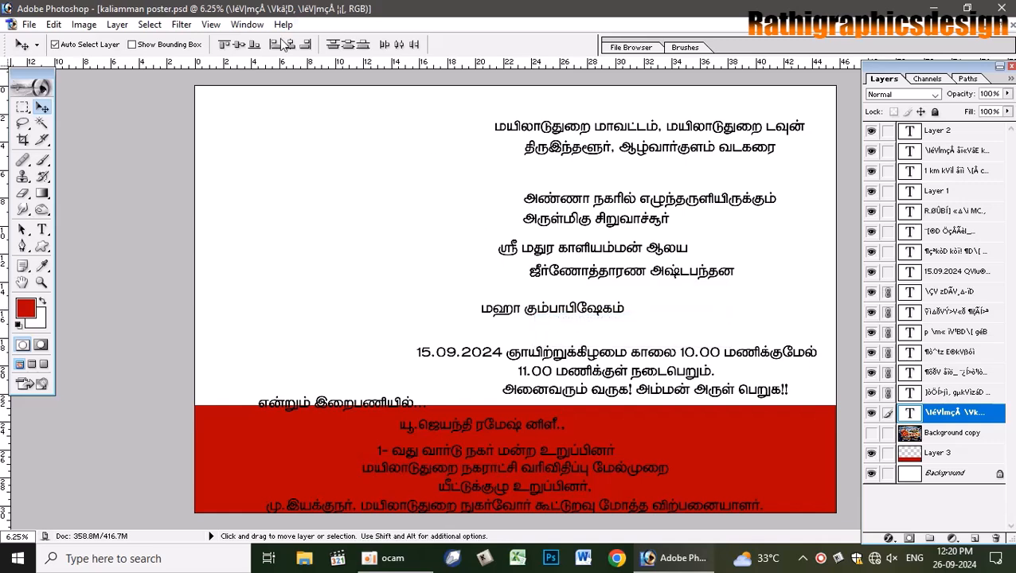
pyautogui.click(289, 46)
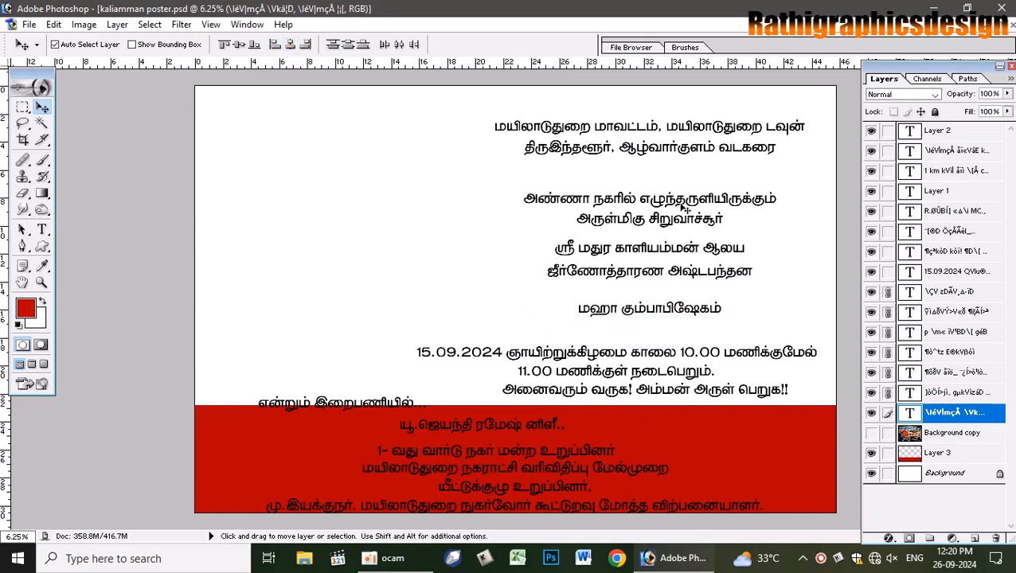
# - Nudge the அண்ணா நகரில் line up beneath the top two lines, then unlink the heading layers
pyautogui.press('shift')
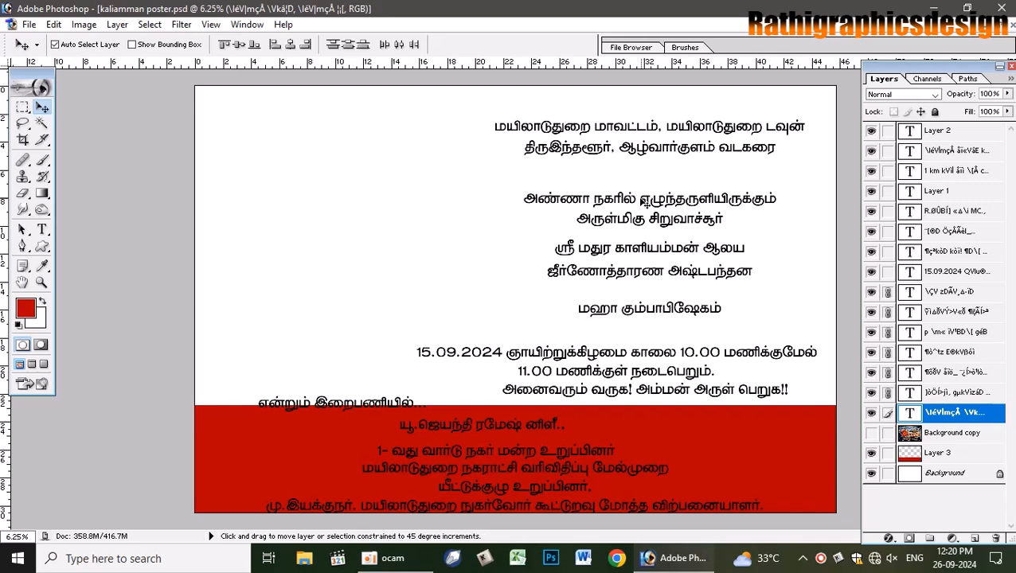
pyautogui.click(621, 199)
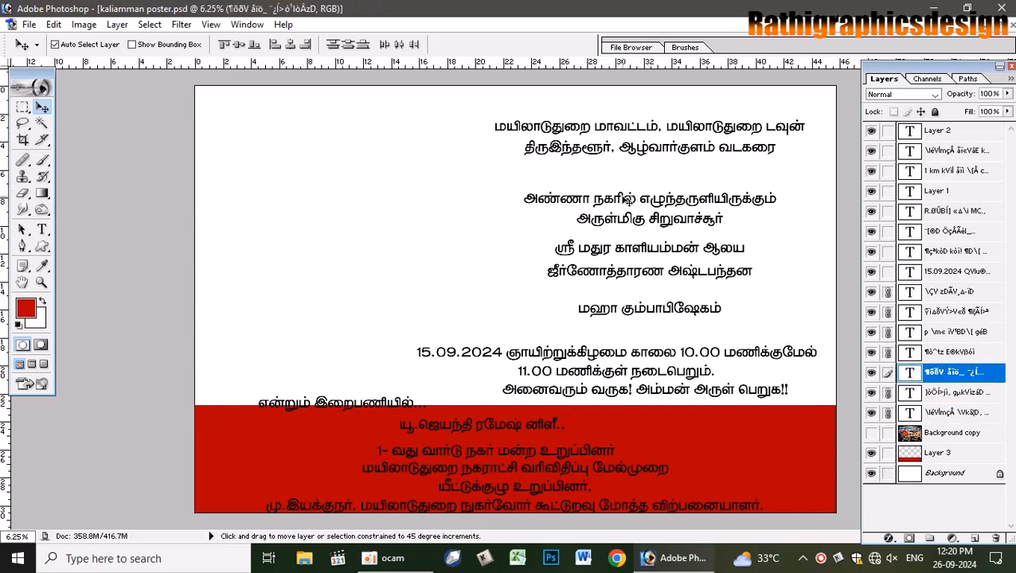
pyautogui.press('Up')
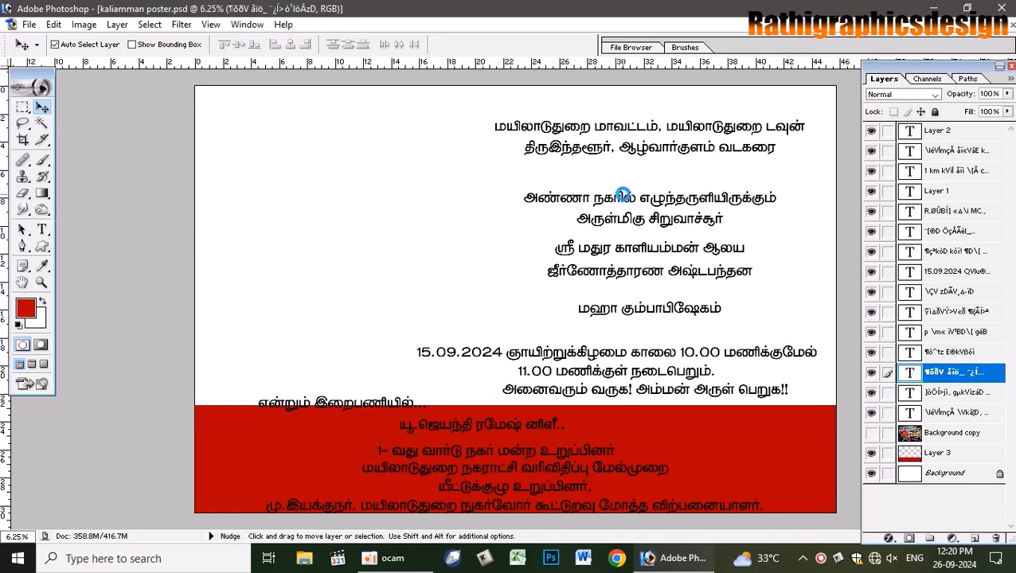
pyautogui.press('Up')
pyautogui.press('Up')
pyautogui.press('Up')
pyautogui.press('Up')
pyautogui.press('Up')
pyautogui.press('Up')
pyautogui.press('Up')
pyautogui.press('Up')
pyautogui.press('Up')
pyautogui.press('Up')
pyautogui.press('Up')
pyautogui.press('Up')
pyautogui.press('Up')
pyautogui.press('Up')
pyautogui.press('Up')
pyautogui.press('Up')
pyautogui.press('Up')
pyautogui.press('Up')
pyautogui.press('Up')
pyautogui.press('Up')
pyautogui.press('Up')
pyautogui.press('Up')
pyautogui.press('Up')
pyautogui.press('Up')
pyautogui.press('Up')
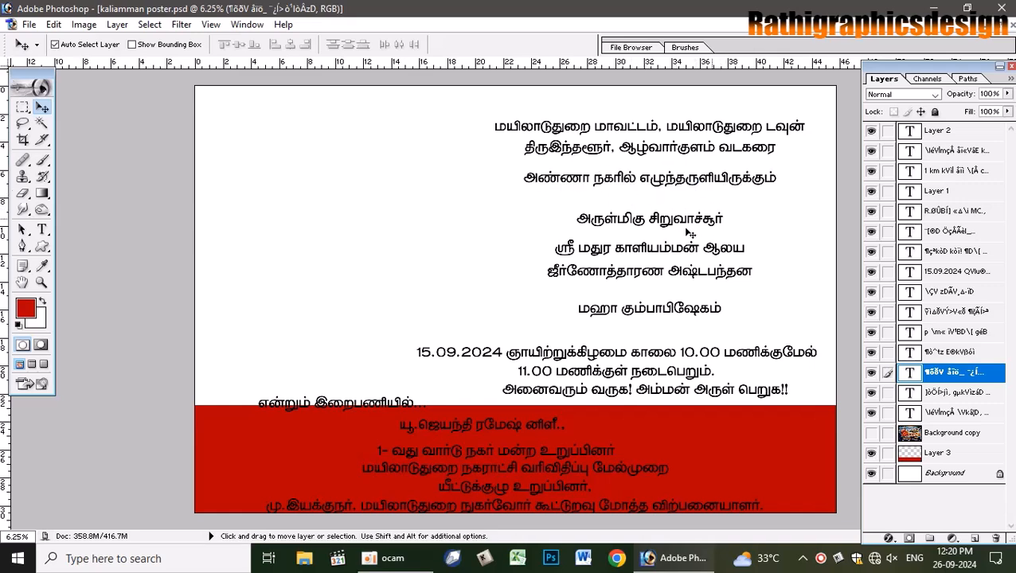
pyautogui.press('Up')
pyautogui.press('Up')
pyautogui.press('Up')
pyautogui.press('Up')
pyautogui.press('Up')
pyautogui.press('Up')
pyautogui.press('Up')
pyautogui.press('Up')
pyautogui.press('Up')
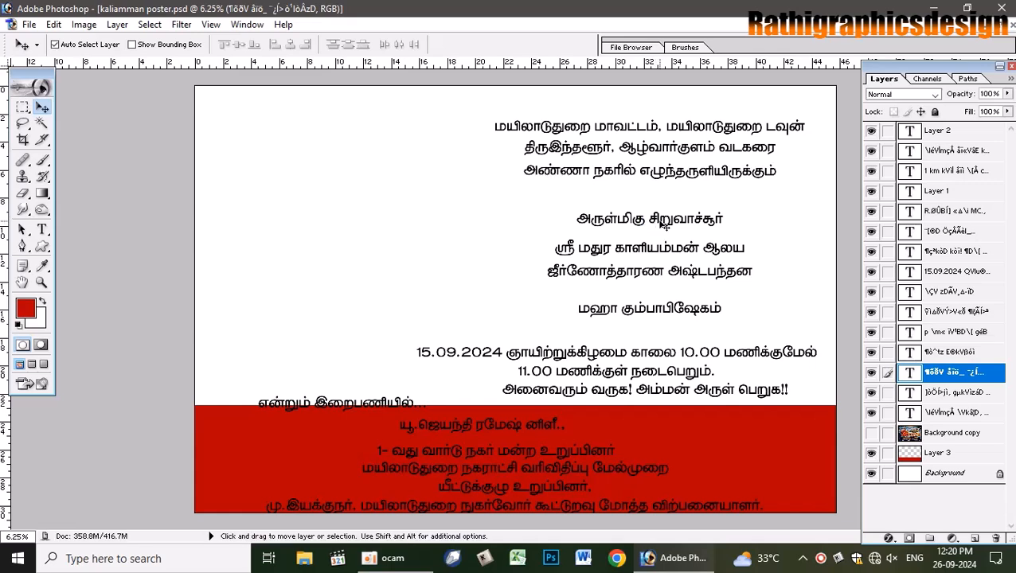
pyautogui.rightClick(663, 225)
pyautogui.click(662, 226)
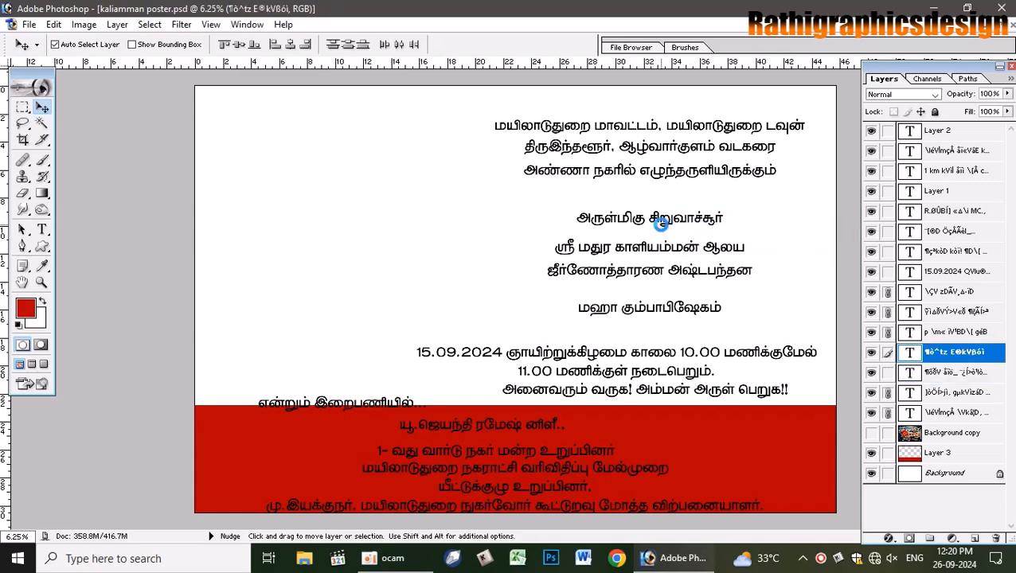
pyautogui.press('Up')
pyautogui.press('Up')
pyautogui.press('Up')
pyautogui.press('Up')
pyautogui.press('Up')
pyautogui.press('Up')
pyautogui.press('Up')
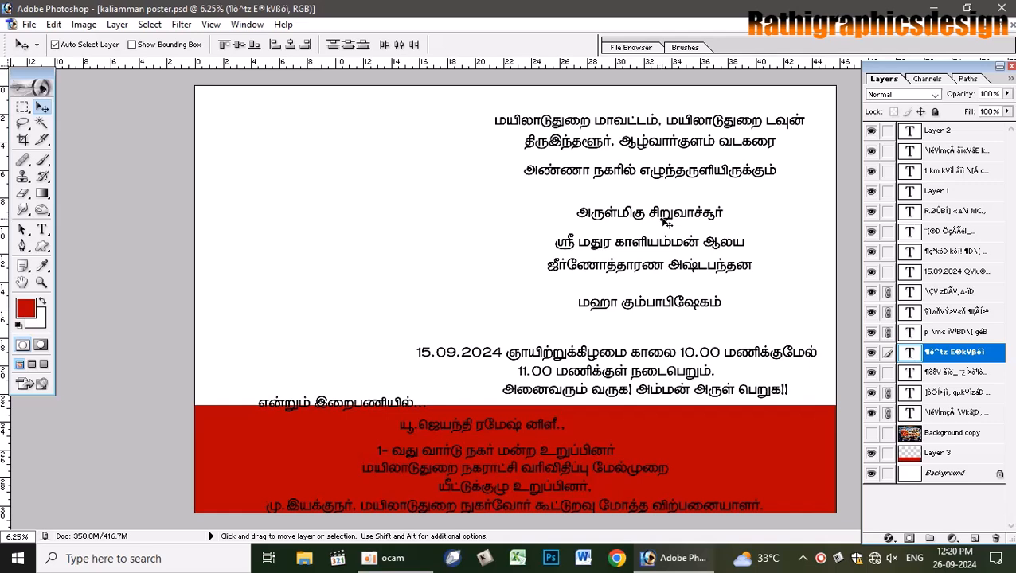
pyautogui.press('Down')
pyautogui.press('Down')
pyautogui.press('Down')
pyautogui.press('Down')
pyautogui.press('Down')
pyautogui.press('Down')
pyautogui.press('Down')
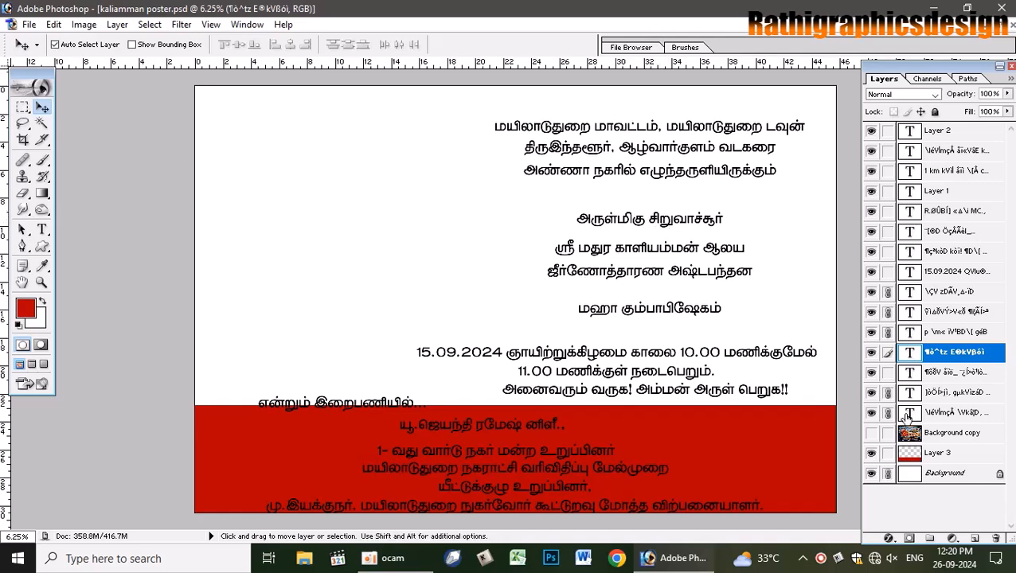
pyautogui.moveTo(890, 472); pyautogui.dragTo(888, 292)
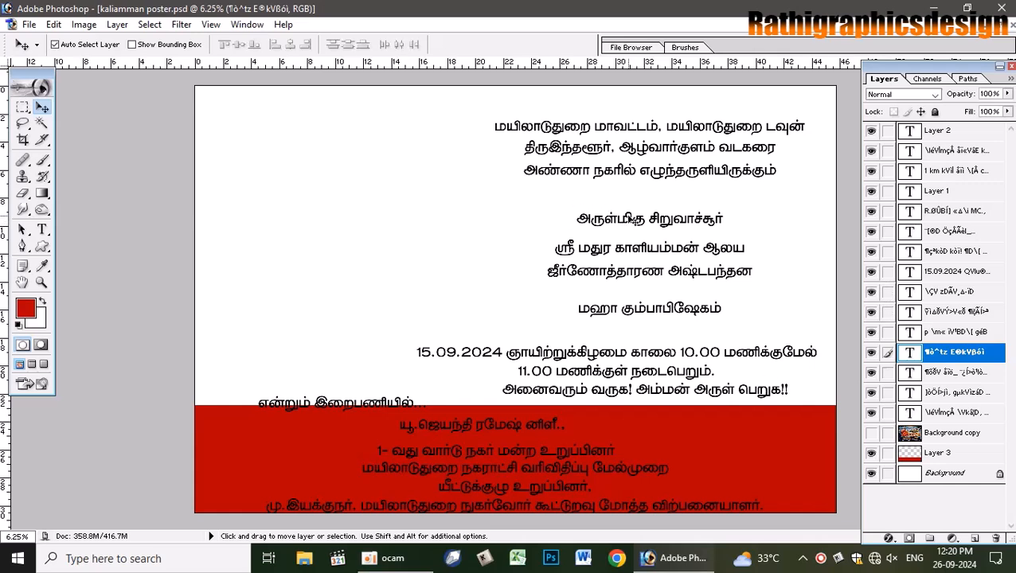
pyautogui.click(633, 218)
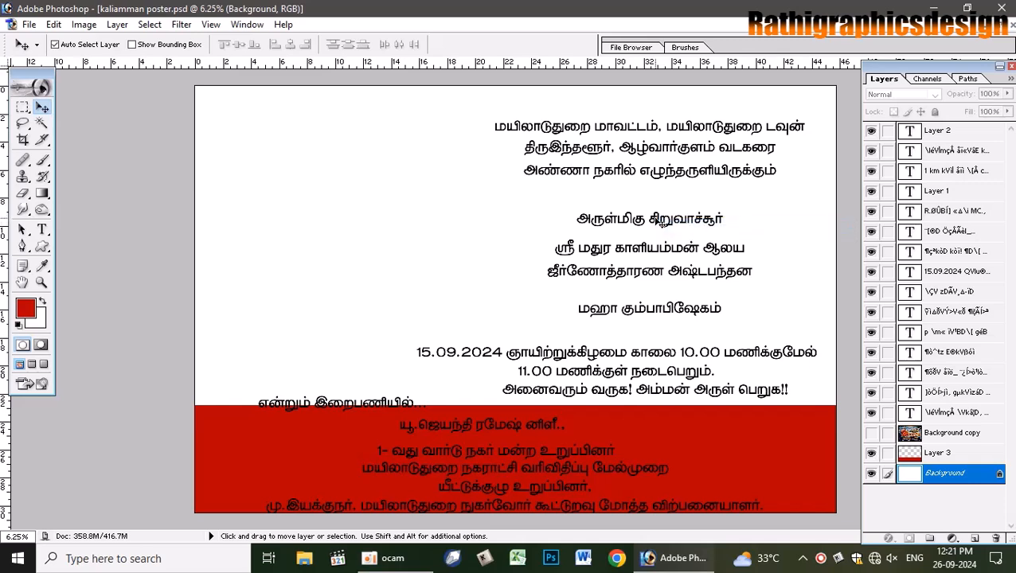
# - Pick the அருள்மிகு சிறுவாச்சூர் title layer and scale it up to about 170%
pyautogui.rightClick(652, 215)
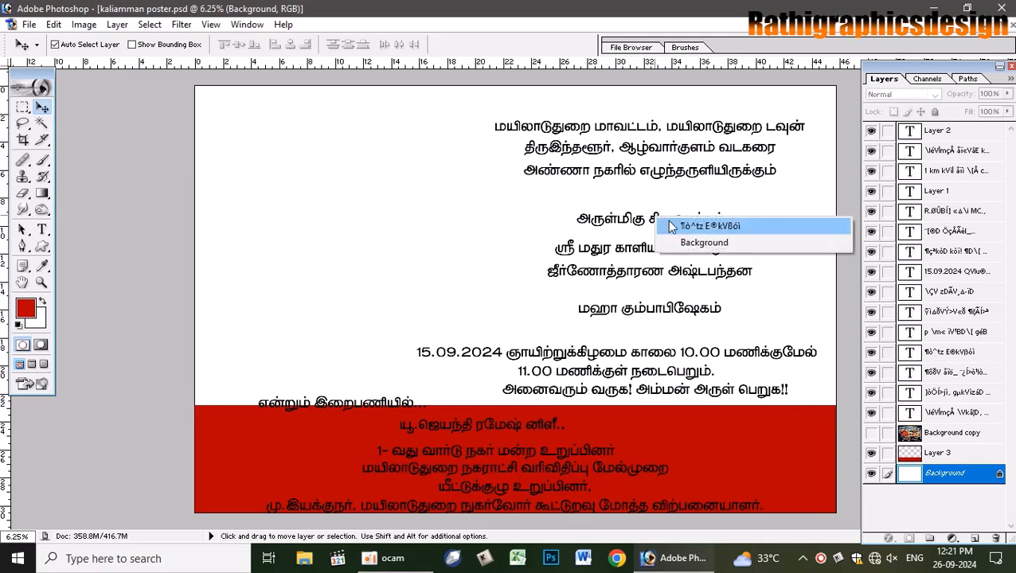
pyautogui.click(677, 223)
pyautogui.hotkey('ctrl', 't')
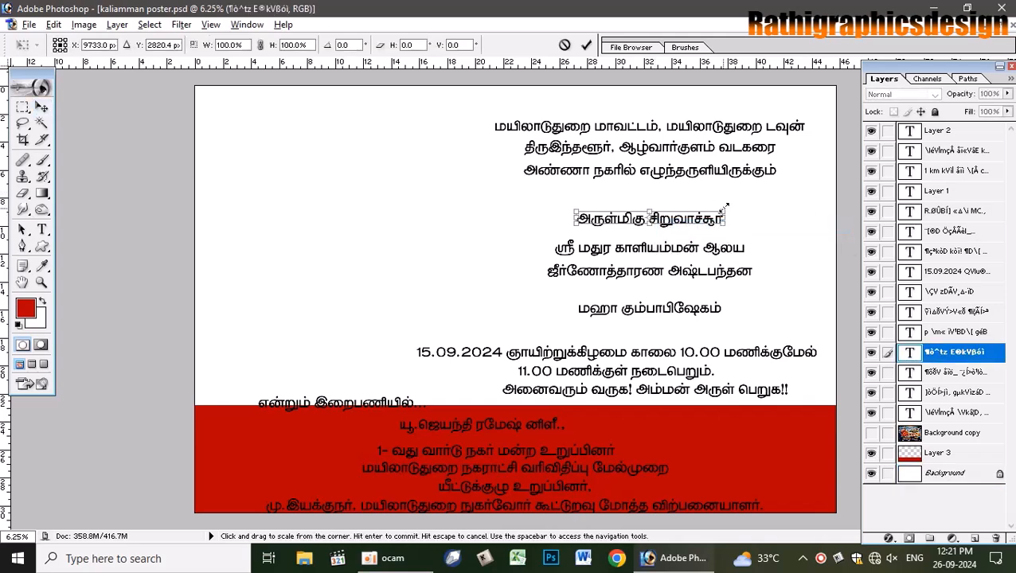
pyautogui.moveTo(724, 211); pyautogui.dragTo(776, 183)
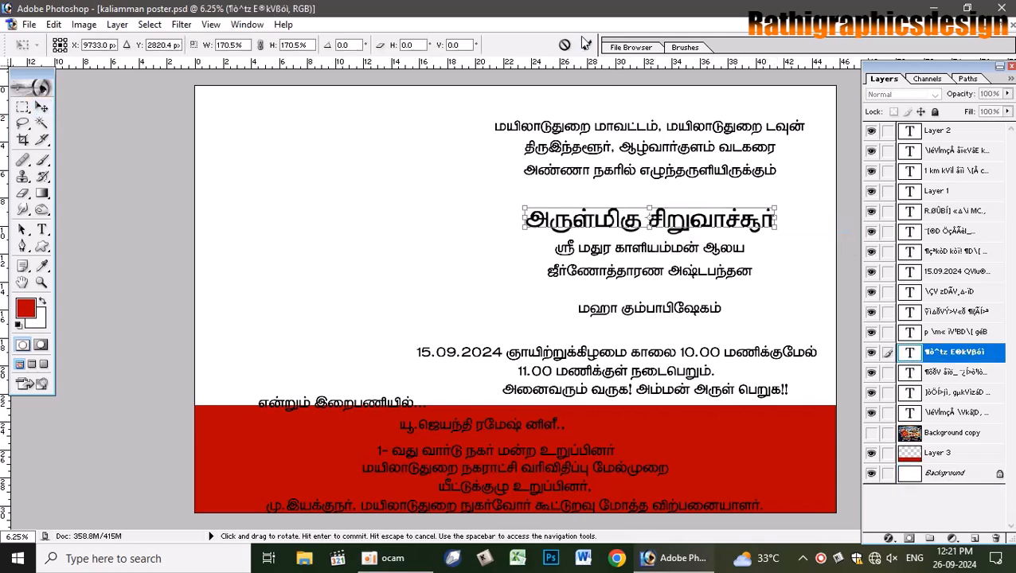
pyautogui.click(585, 43)
# - Set the title text to 60 pt in the bold SR-Tamil004 font
pyautogui.click(43, 229)
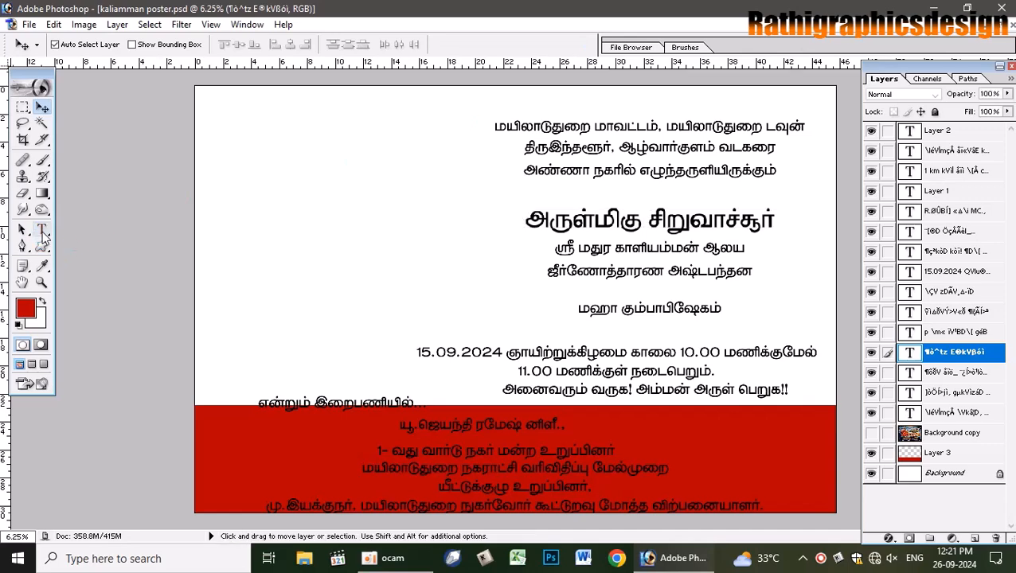
pyautogui.tripleClick(627, 226)
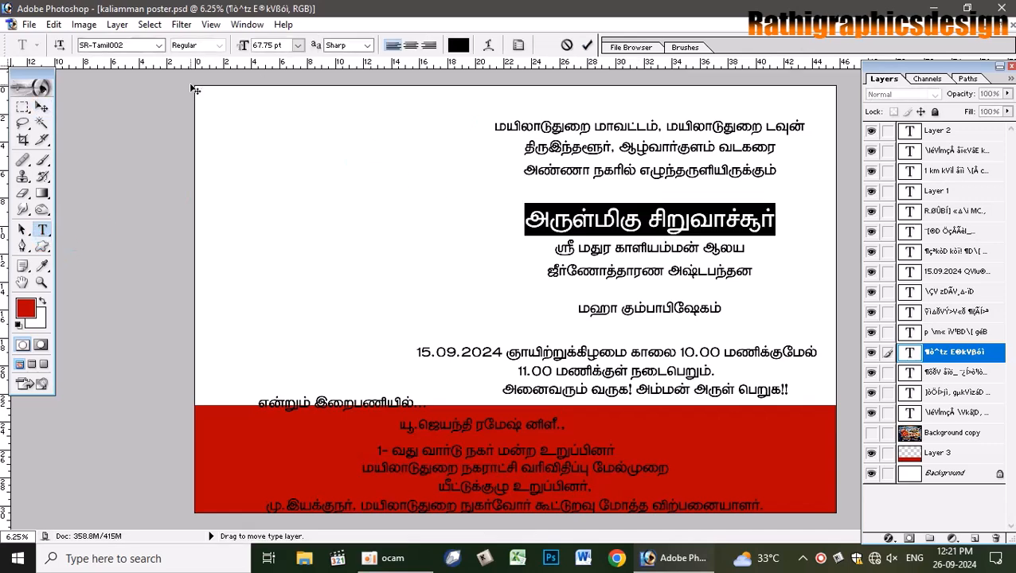
pyautogui.click(298, 45)
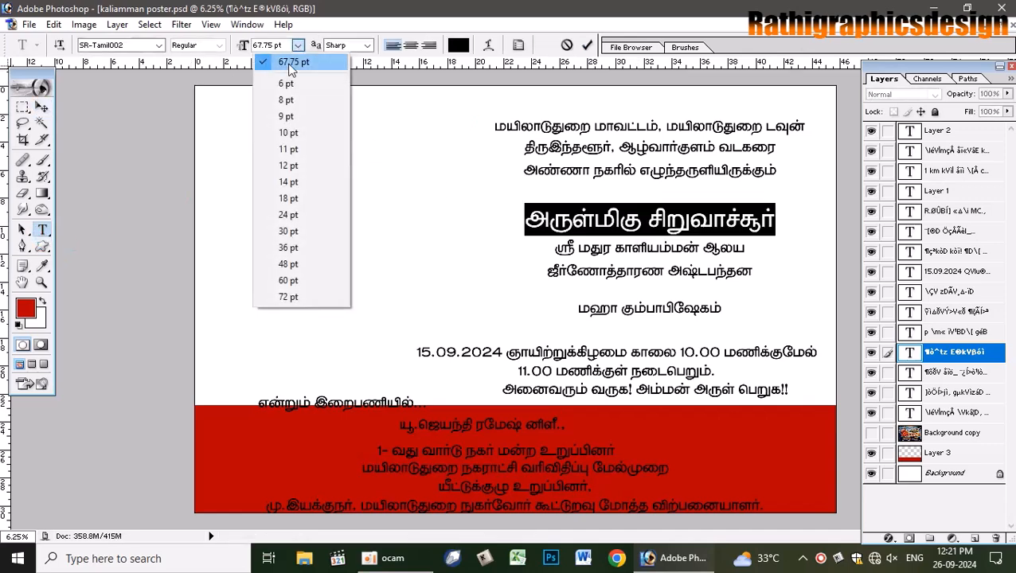
pyautogui.click(289, 280)
pyautogui.click(117, 46)
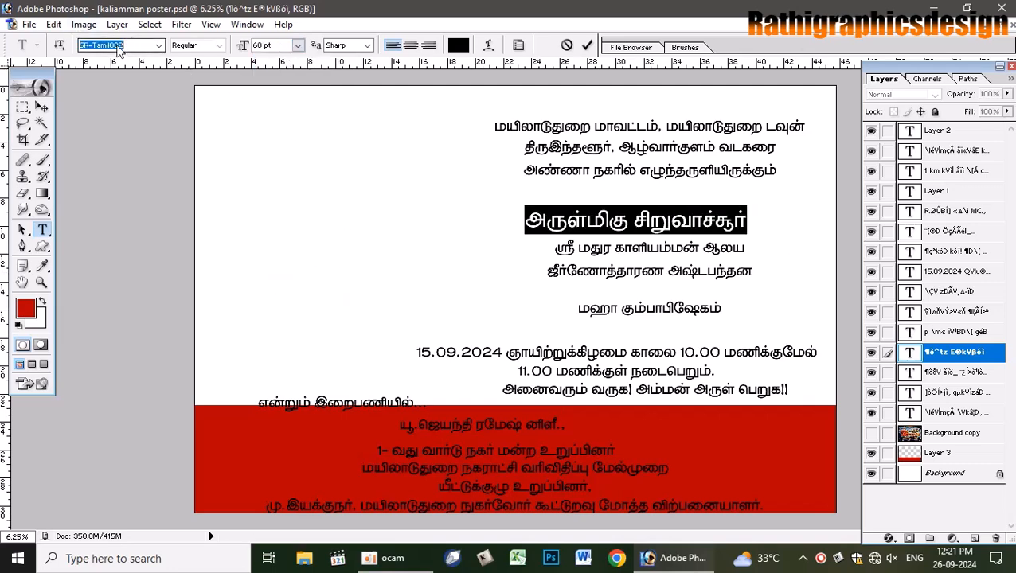
pyautogui.press('Down')
pyautogui.press('Down')
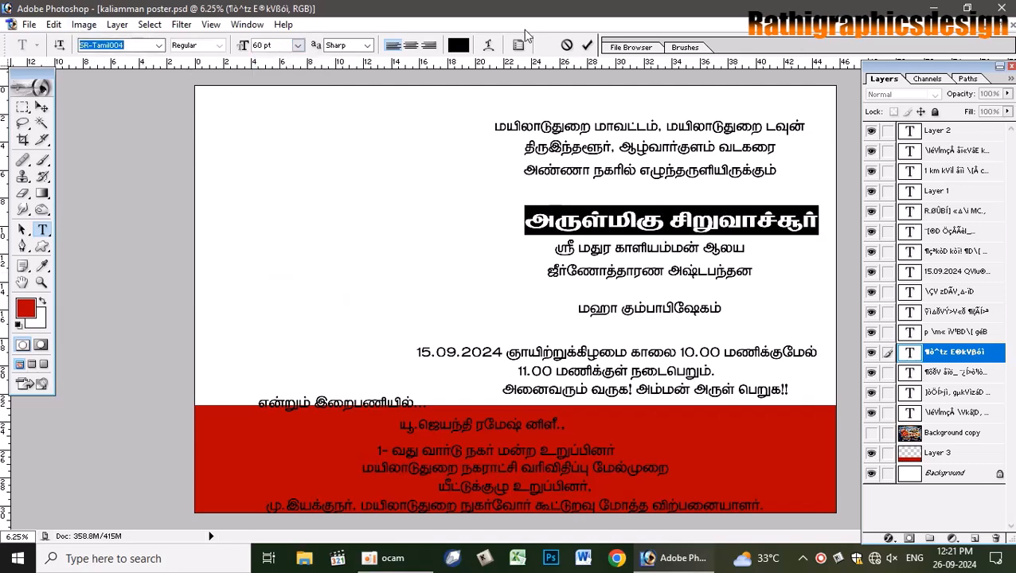
pyautogui.press('Down')
pyautogui.press('Up')
pyautogui.click(587, 46)
# - Check against the reference photo and move the title up beneath the address lines
pyautogui.click(871, 432)
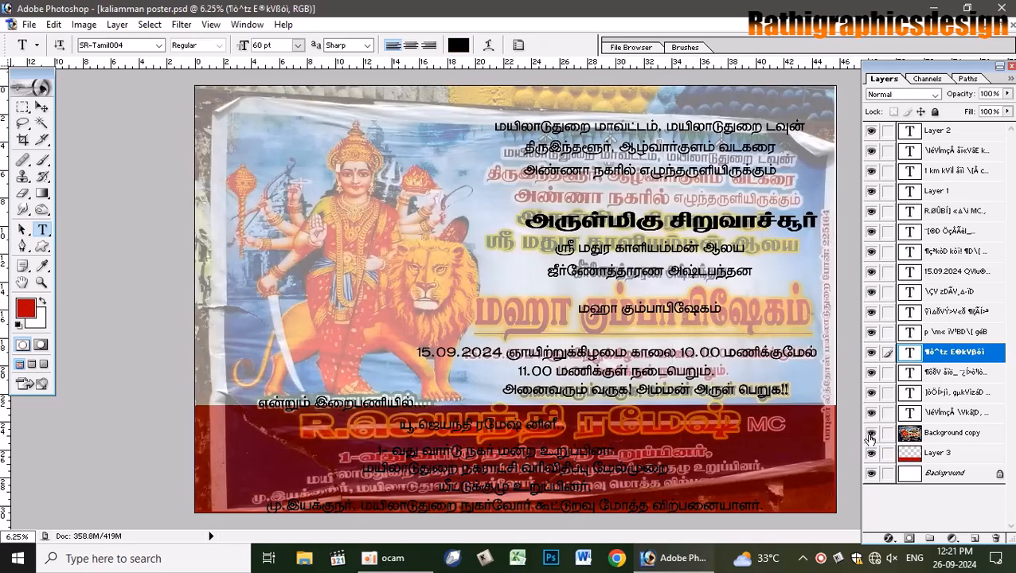
pyautogui.click(871, 432)
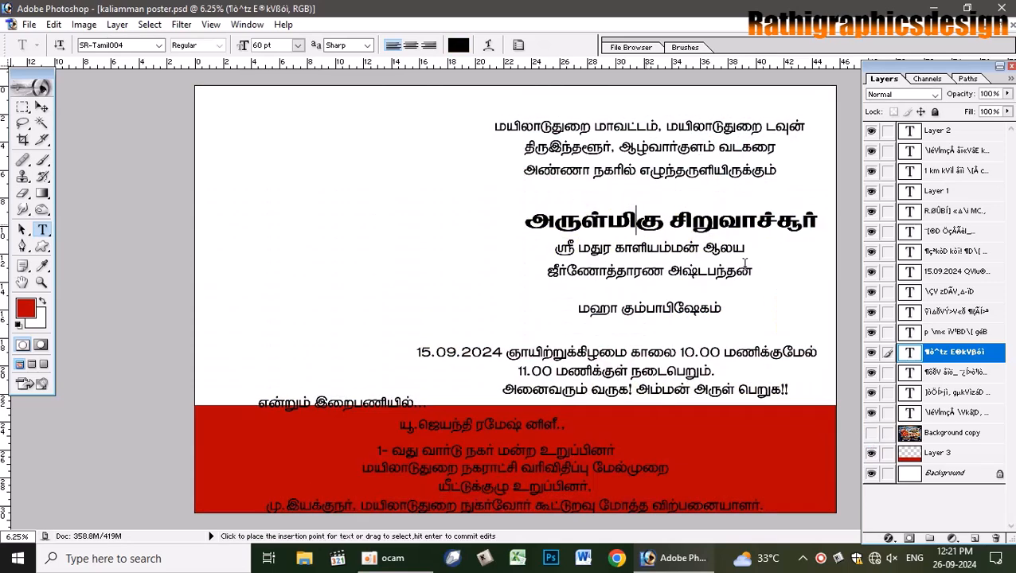
pyautogui.moveTo(788, 280); pyautogui.dragTo(772, 259)
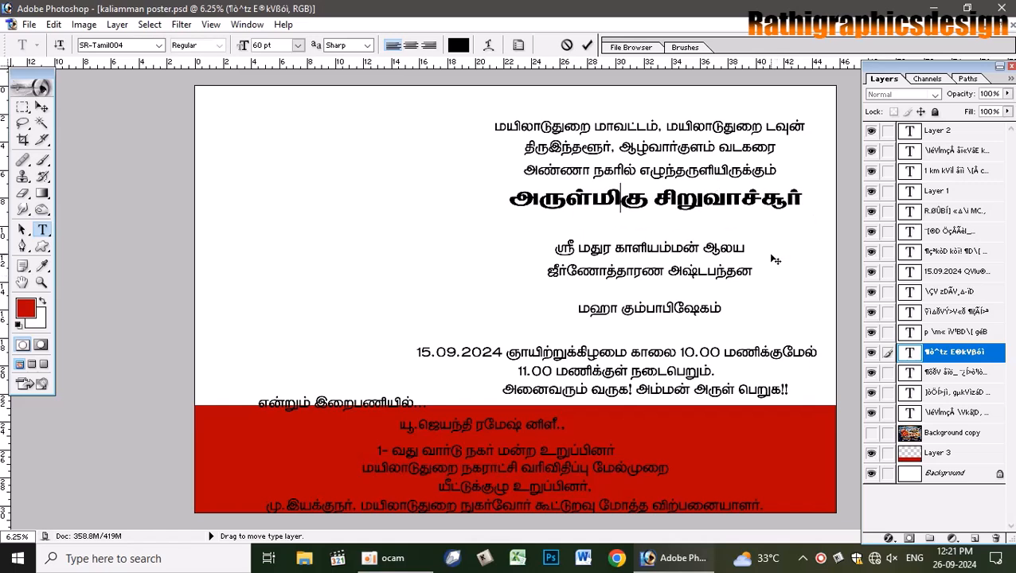
pyautogui.click(587, 44)
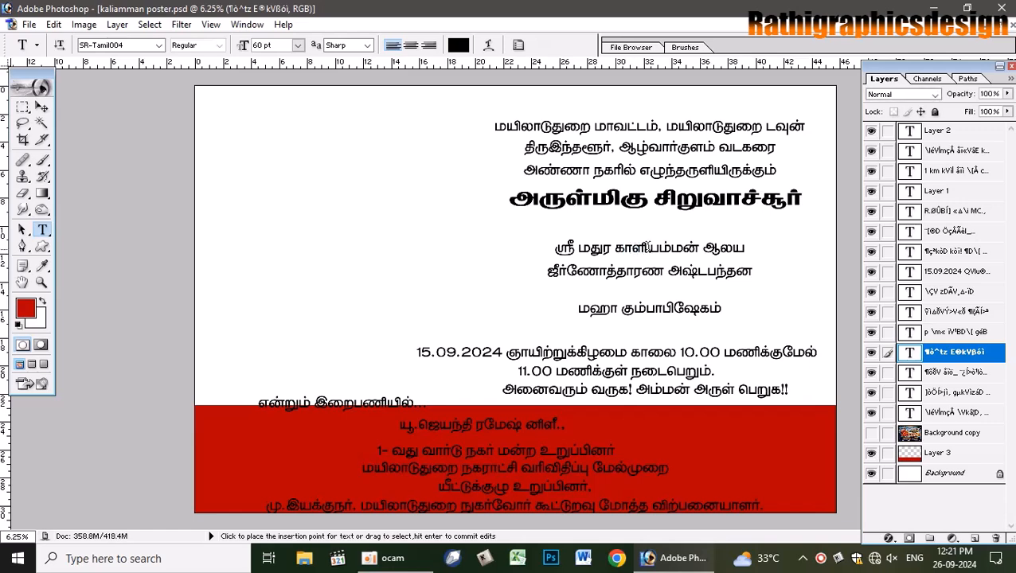
# - Select ஸ்ரீ மதுர காளியம்மன் and set it to SR-Tamil005 at 60 pt
pyautogui.moveTo(698, 248); pyautogui.dragTo(552, 247)
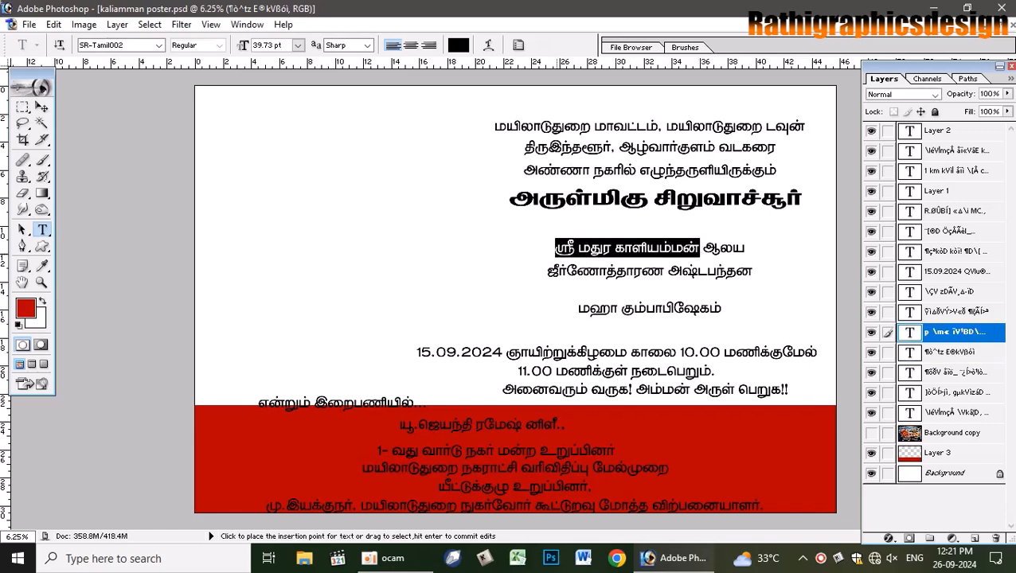
pyautogui.click(123, 45)
pyautogui.press('Down')
pyautogui.press('Down')
pyautogui.press('Down')
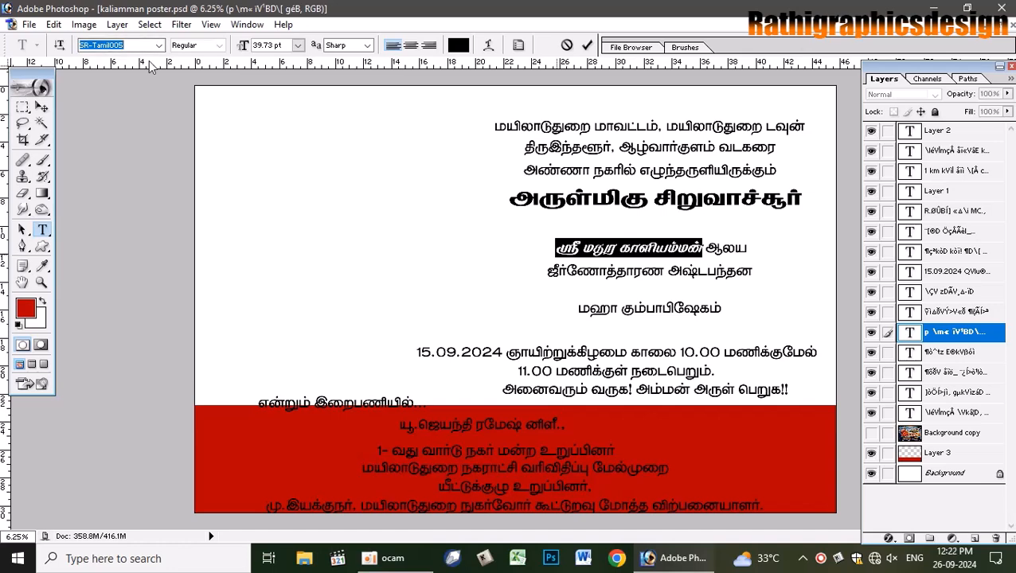
pyautogui.click(298, 45)
pyautogui.click(271, 279)
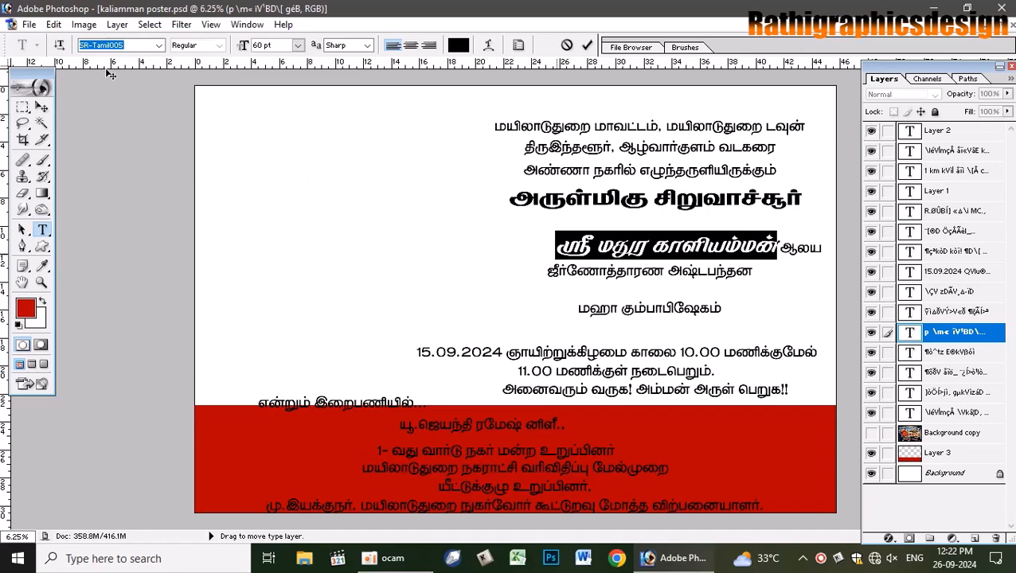
# - Preview SR-Tamil fonts on the words, moving on toward SR-Tamil053
pyautogui.press('Down')
pyautogui.press('Down')
pyautogui.press('Down')
pyautogui.press('Down')
pyautogui.press('Down')
pyautogui.press('Down')
pyautogui.press('Down')
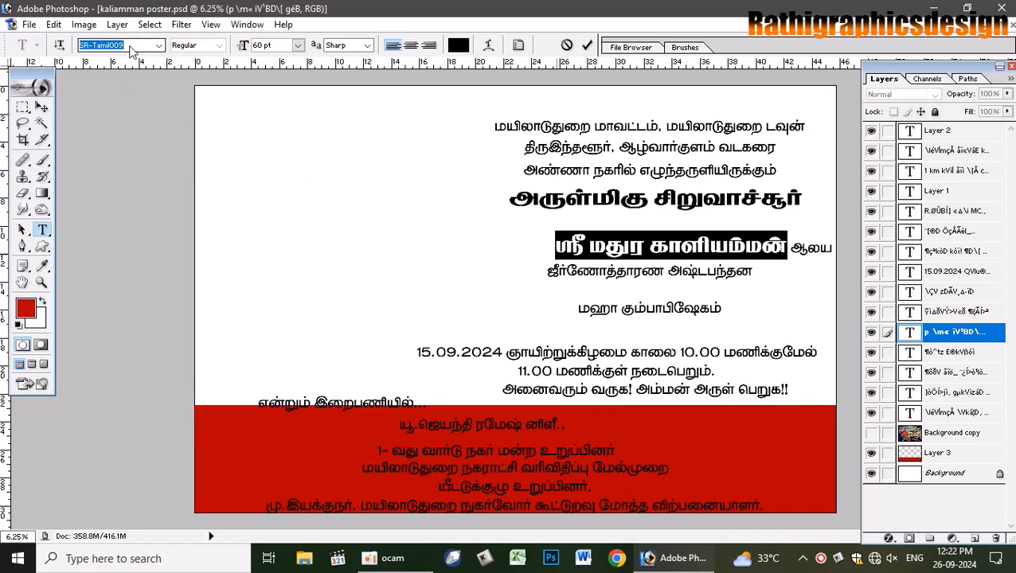
pyautogui.press('Down')
pyautogui.press('Down')
pyautogui.press('Down')
pyautogui.press('Down')
pyautogui.press('Down')
pyautogui.press('Down')
pyautogui.press('Down')
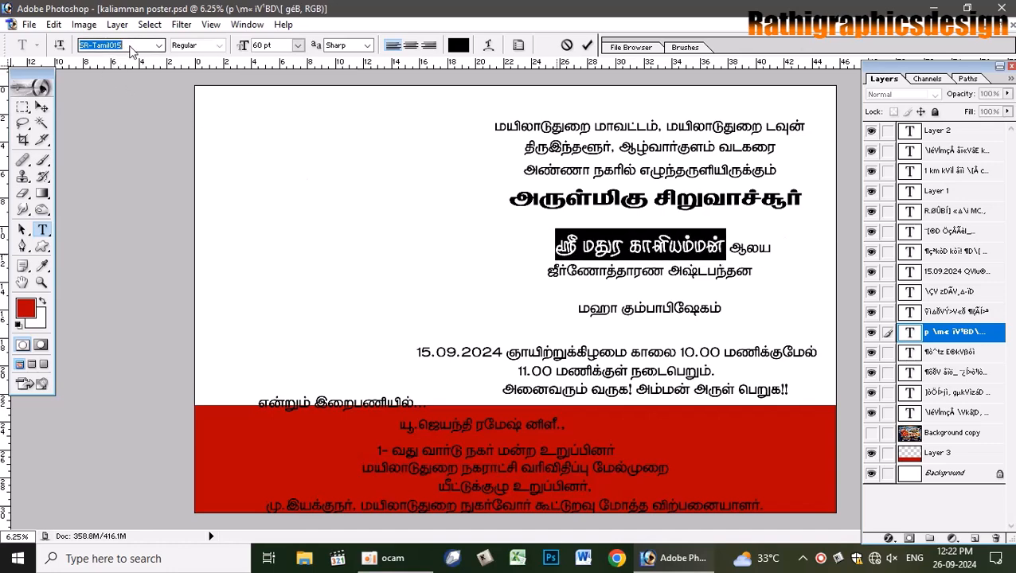
pyautogui.press('Down')
pyautogui.press('Down')
pyautogui.press('Down')
pyautogui.press('Down')
pyautogui.press('Down')
pyautogui.press('Down')
pyautogui.press('Down')
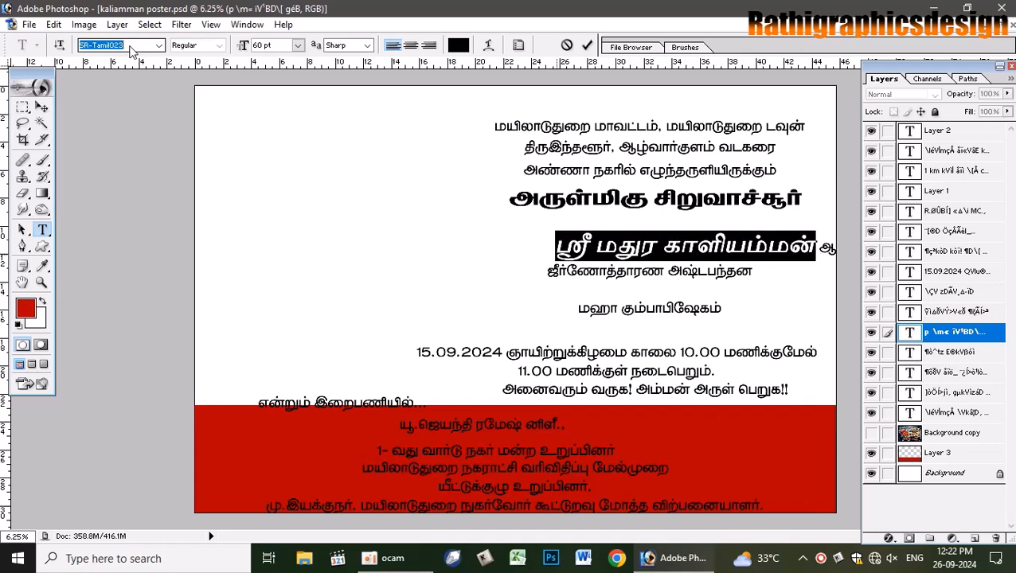
pyautogui.press('Down')
pyautogui.press('Down')
pyautogui.press('Down')
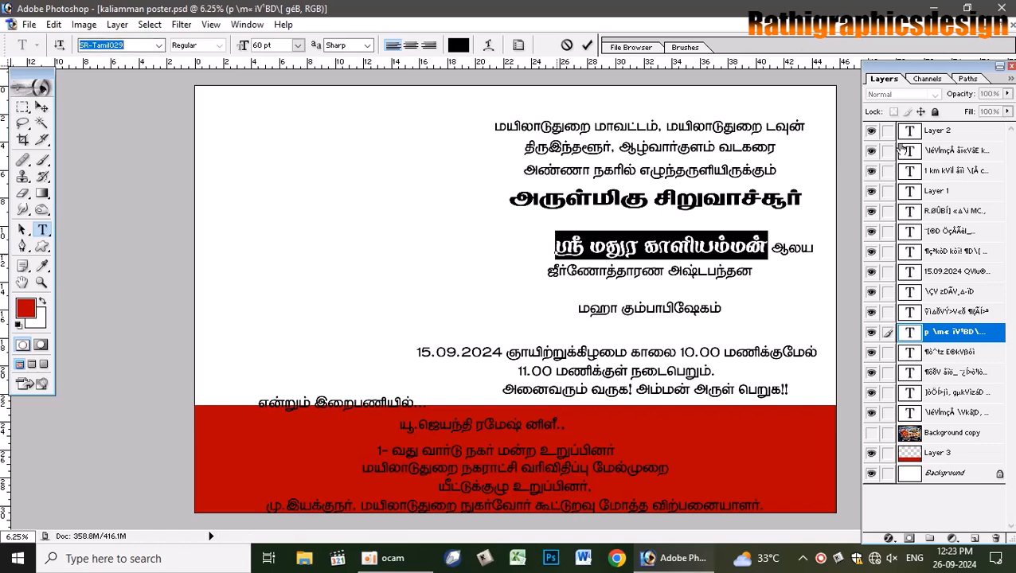
pyautogui.press('Down')
pyautogui.press('Down')
pyautogui.press('Down')
pyautogui.press('Down')
pyautogui.press('Down')
pyautogui.press('Down')
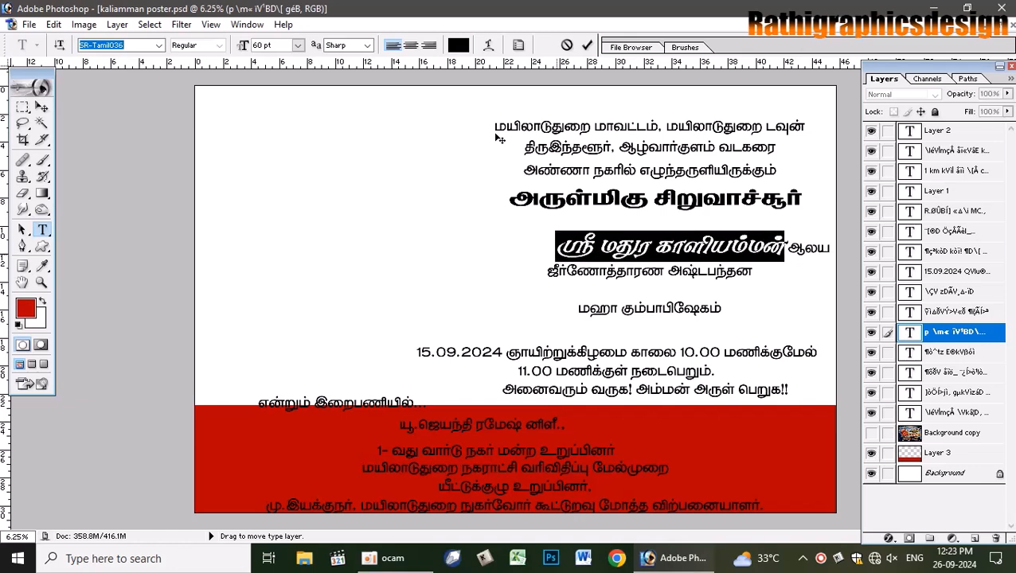
pyautogui.press('Down')
pyautogui.press('Down')
pyautogui.press('Down')
pyautogui.press('Down')
pyautogui.press('Down')
pyautogui.press('Down')
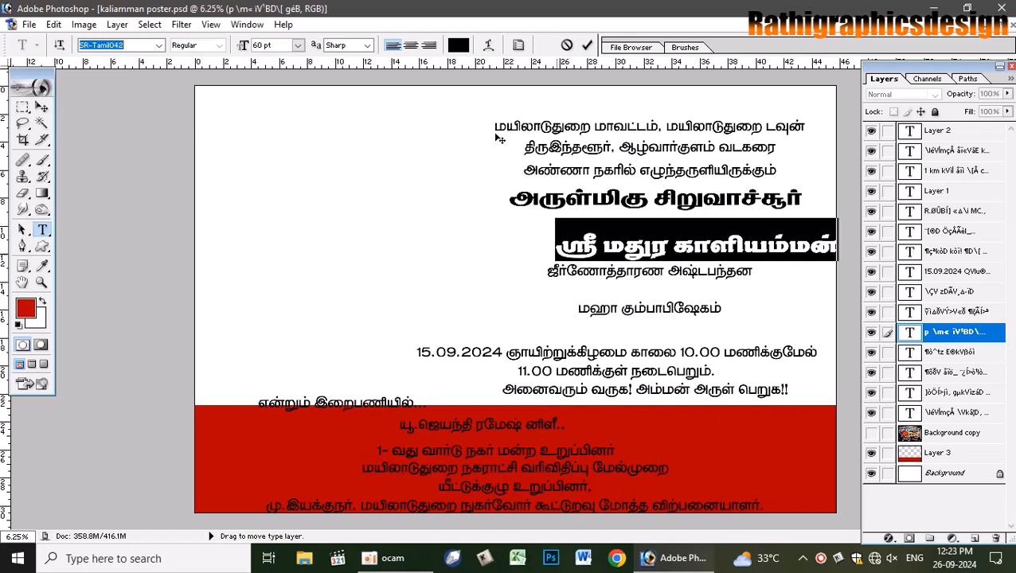
pyautogui.press('Down')
pyautogui.press('Down')
pyautogui.press('Down')
pyautogui.press('Down')
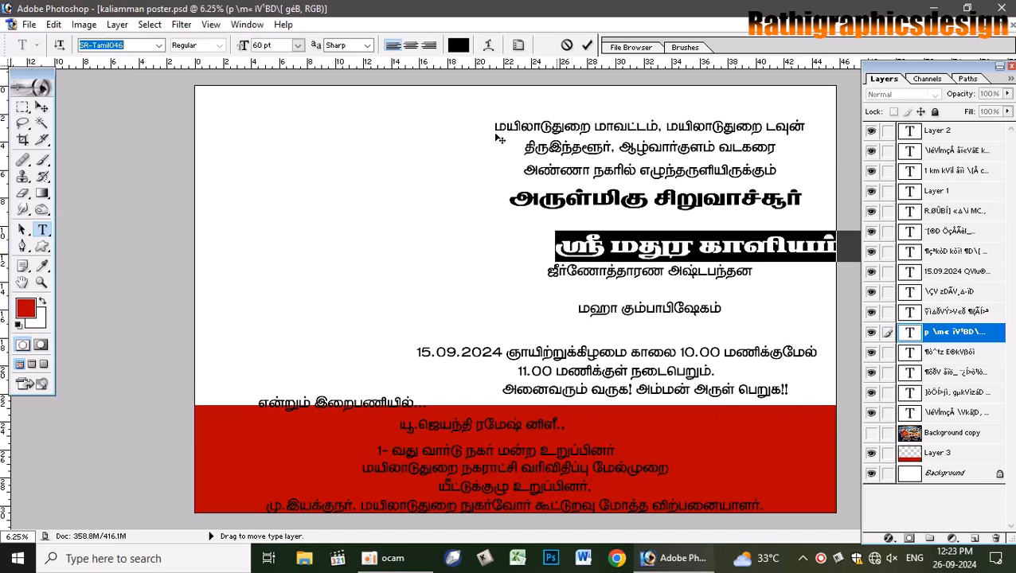
pyautogui.press('Down')
pyautogui.press('Down')
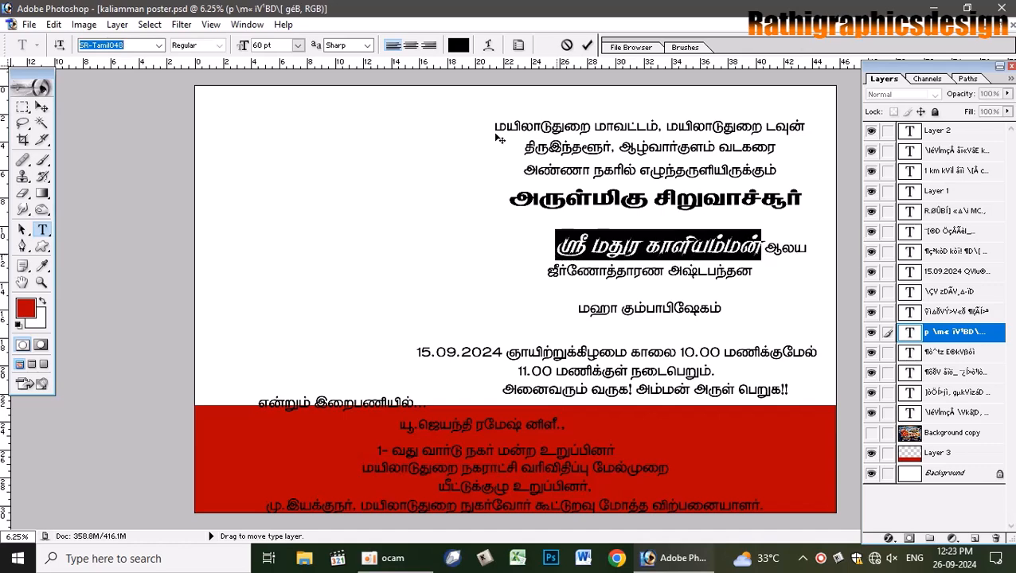
pyautogui.press('Down')
pyautogui.press('Down')
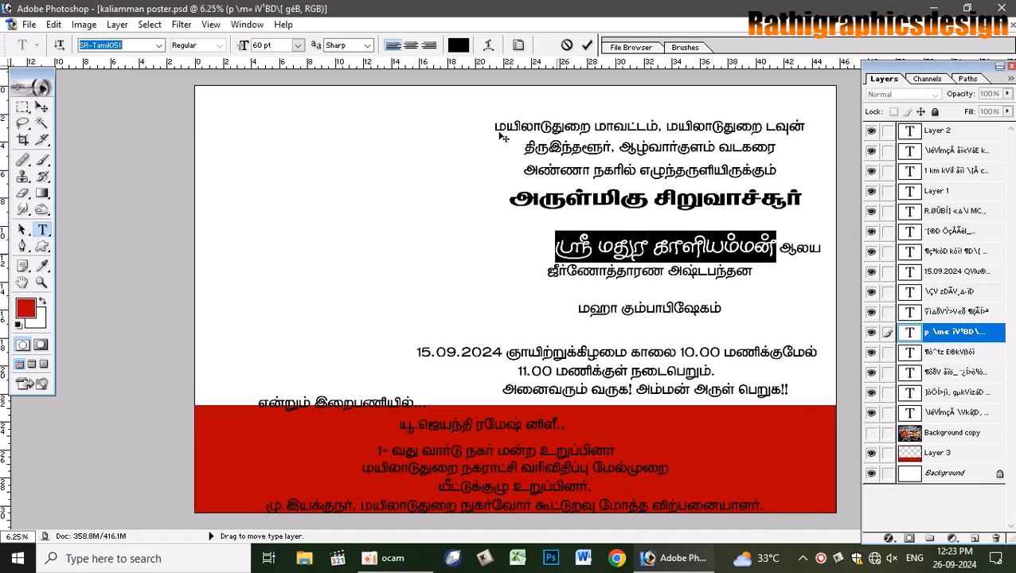
pyautogui.press('Down')
pyautogui.press('Down')
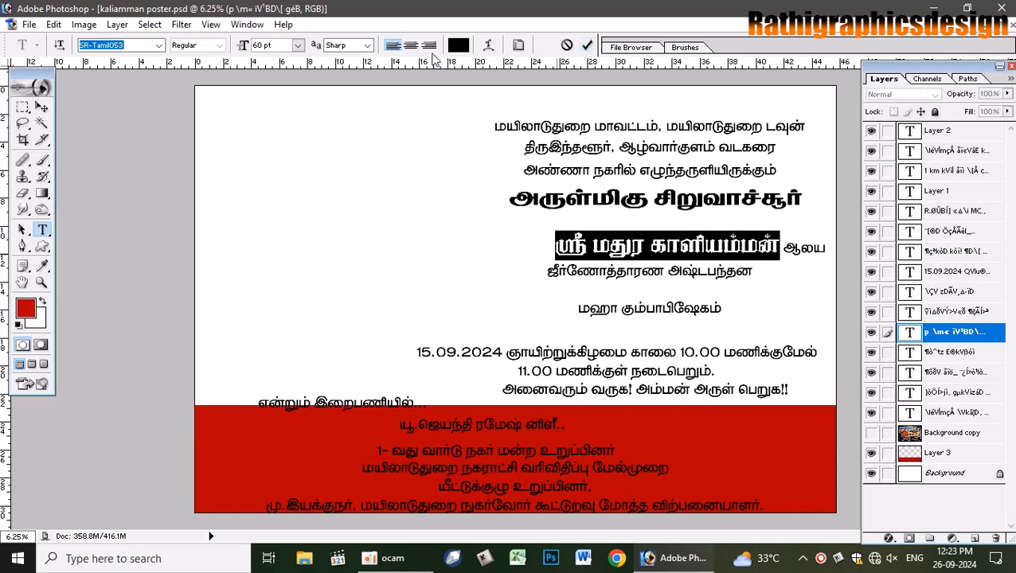
# - Resize the words to 70 pt and move the line up beneath the title
pyautogui.click(274, 45)
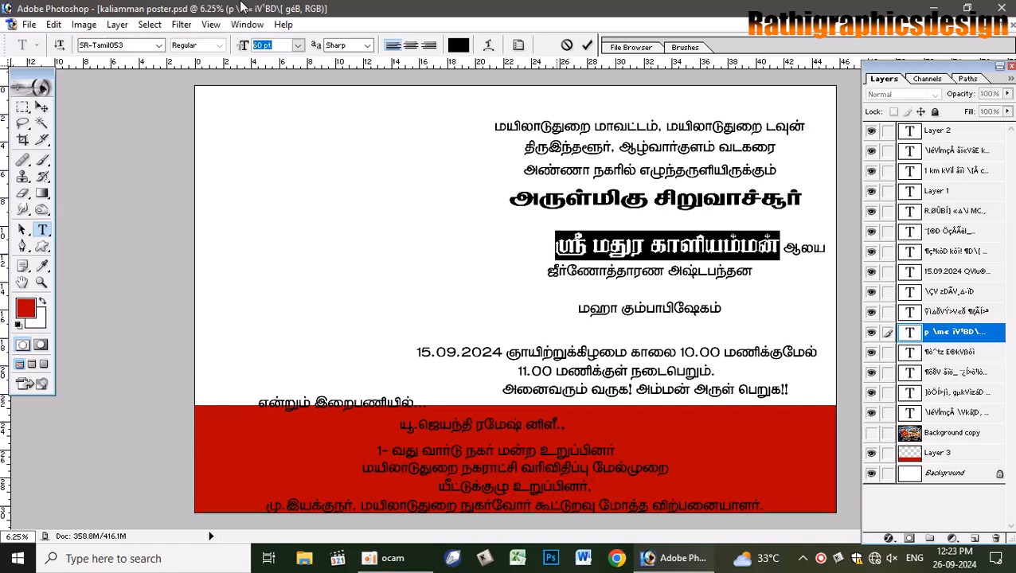
pyautogui.write('70')
pyautogui.press('Return')
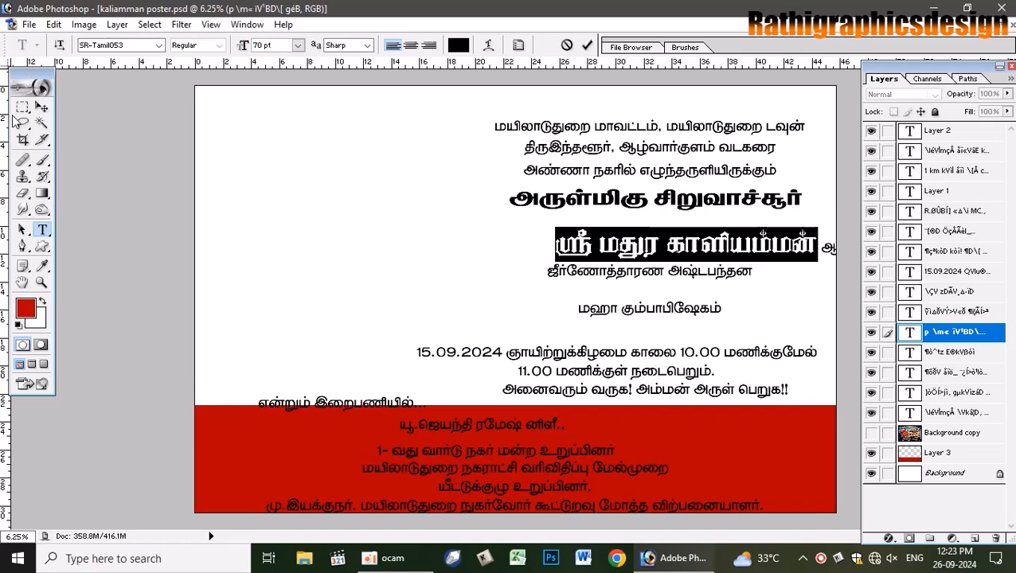
pyautogui.click(41, 107)
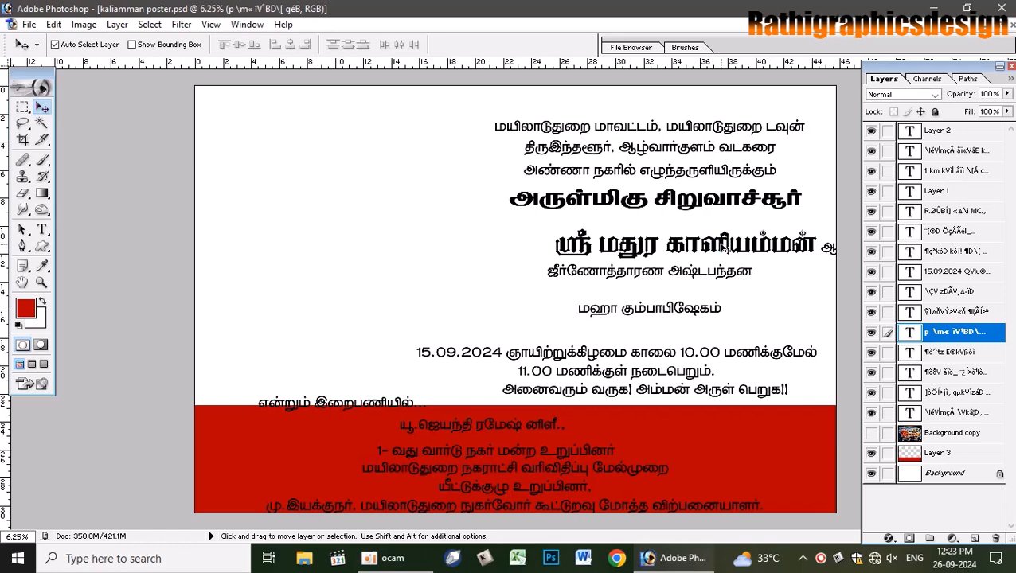
pyautogui.moveTo(717, 245); pyautogui.dragTo(680, 228)
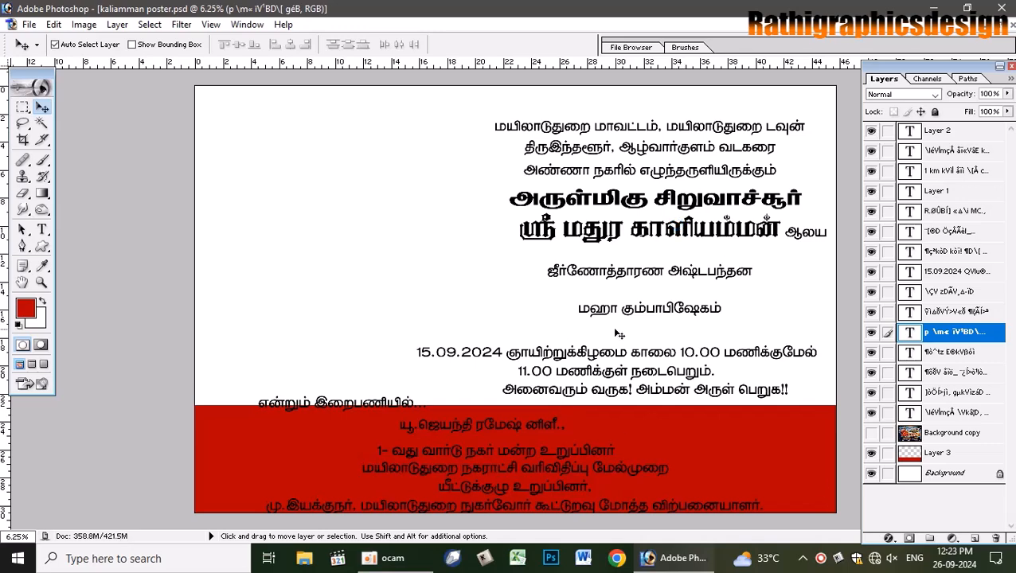
pyautogui.click(42, 229)
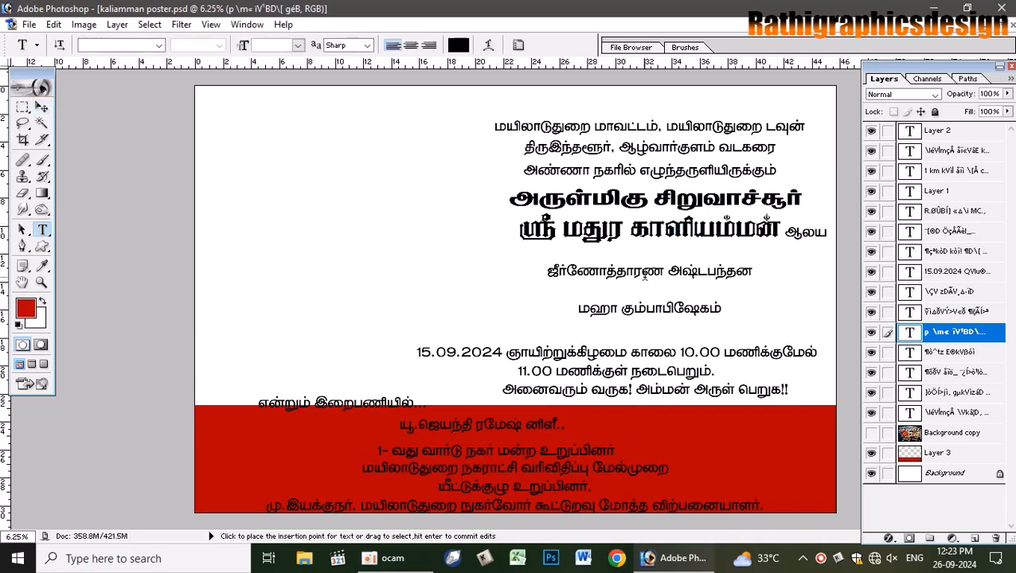
# - Change the ஜீர்ணோத்தாரண அஷ்டபந்தன heading to the bolder SR-Tamil008 font
pyautogui.click(645, 277)
pyautogui.hotkey('ctrl', 'a')
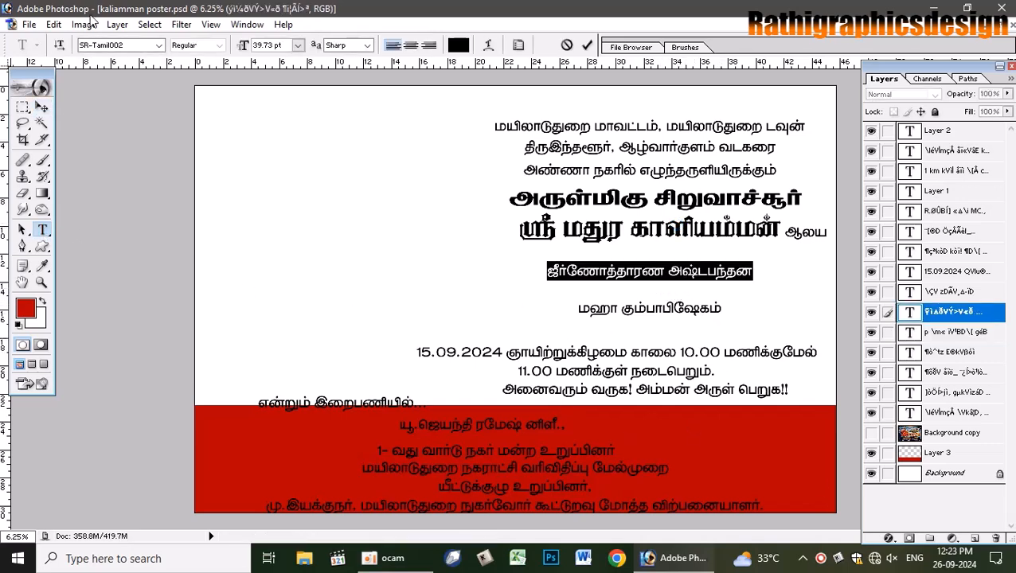
pyautogui.click(126, 46)
pyautogui.press('Down')
pyautogui.press('Down')
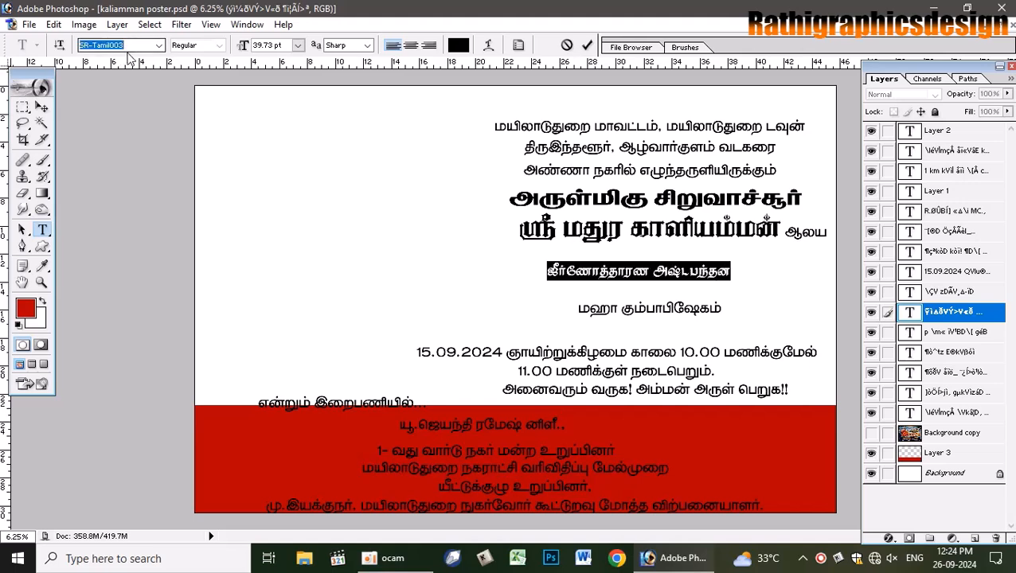
pyautogui.press('Down')
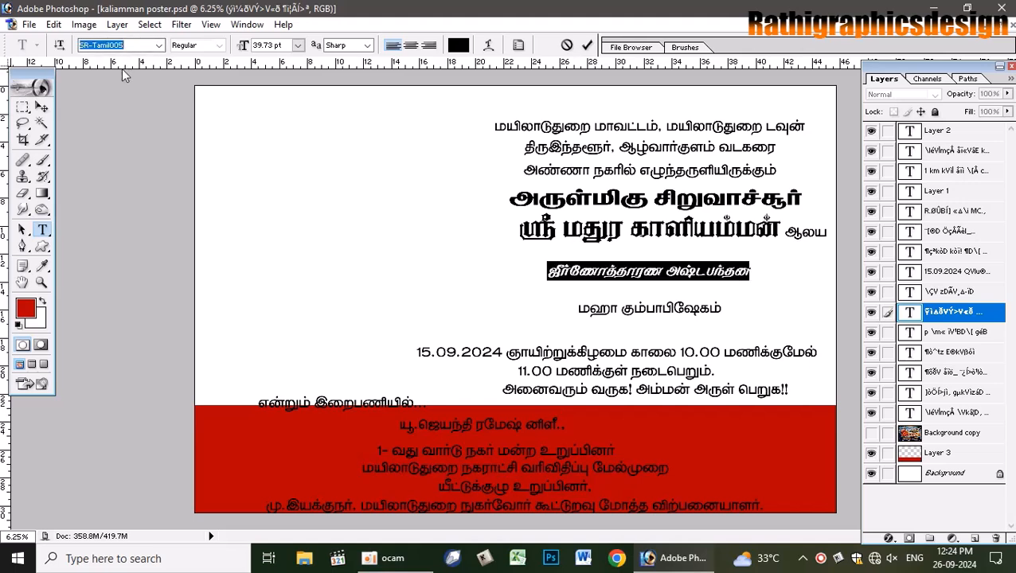
pyautogui.press('Down')
pyautogui.press('Down')
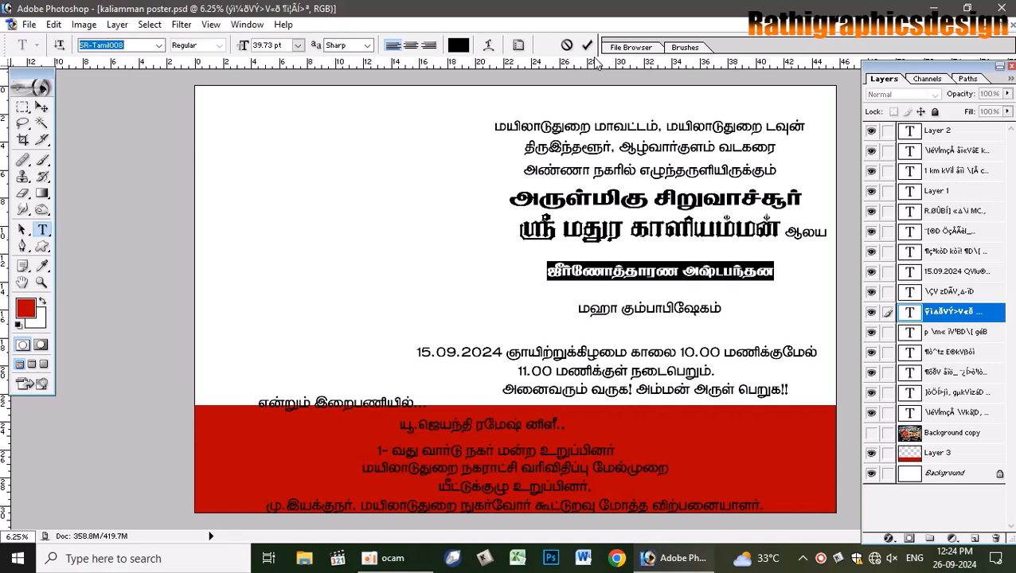
pyautogui.hotkey('ctrl', 'Return')
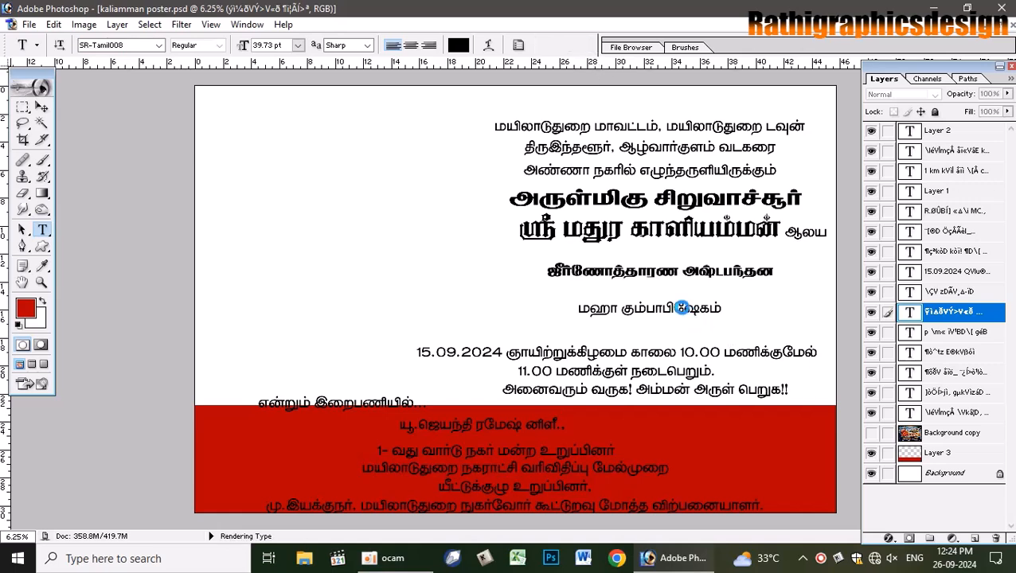
# - Switch the மஹா கும்பாபிஷேகம் title to the wide SR-Tamil046 font
pyautogui.click(677, 307)
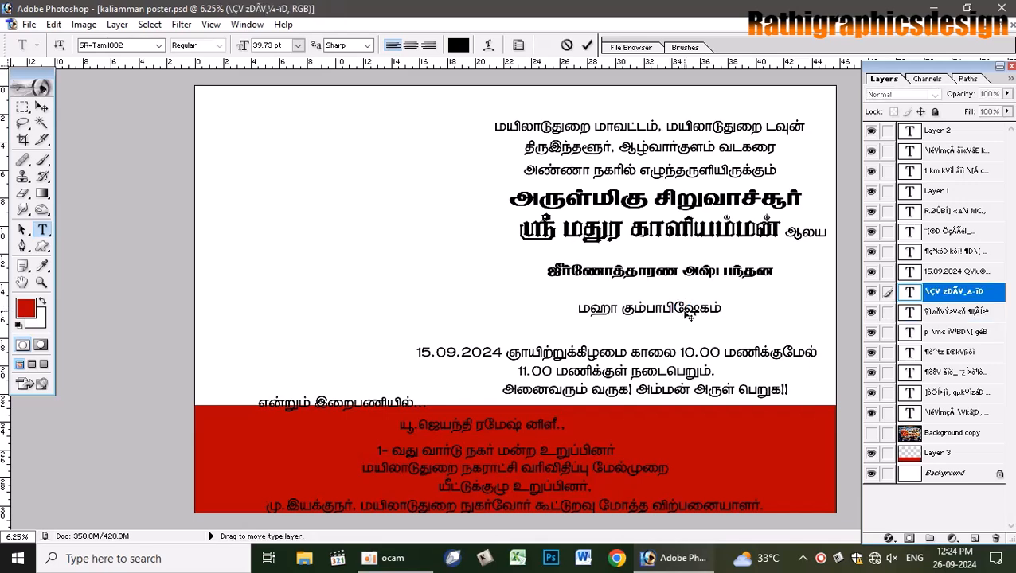
pyautogui.hotkey('ctrl', 'a')
pyautogui.click(116, 46)
pyautogui.press('Down')
pyautogui.press('Down')
pyautogui.press('Down')
pyautogui.press('Down')
pyautogui.press('Down')
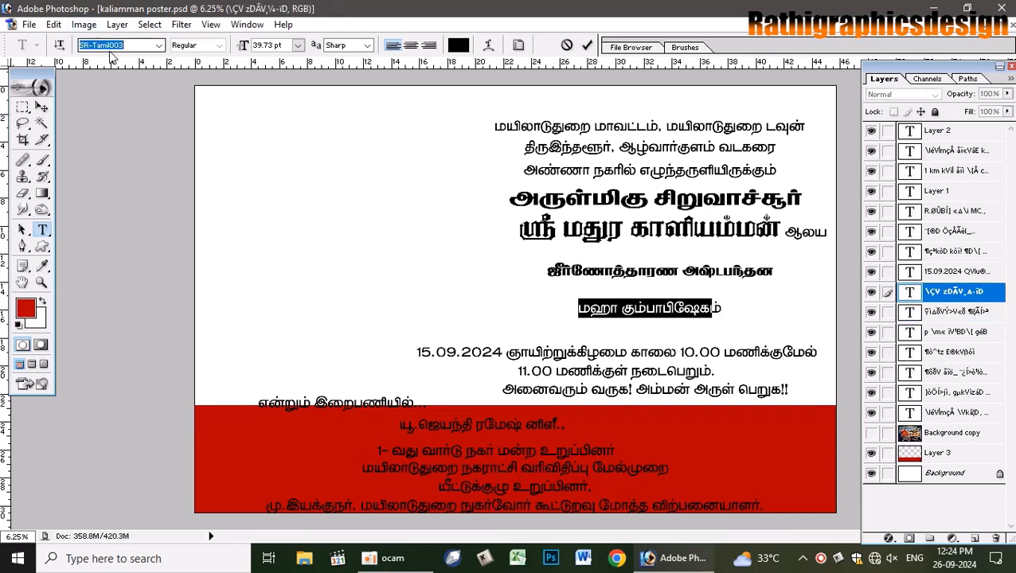
pyautogui.press('Down')
pyautogui.press('Down')
pyautogui.press('Down')
pyautogui.press('Down')
pyautogui.press('Down')
pyautogui.press('Down')
pyautogui.press('Down')
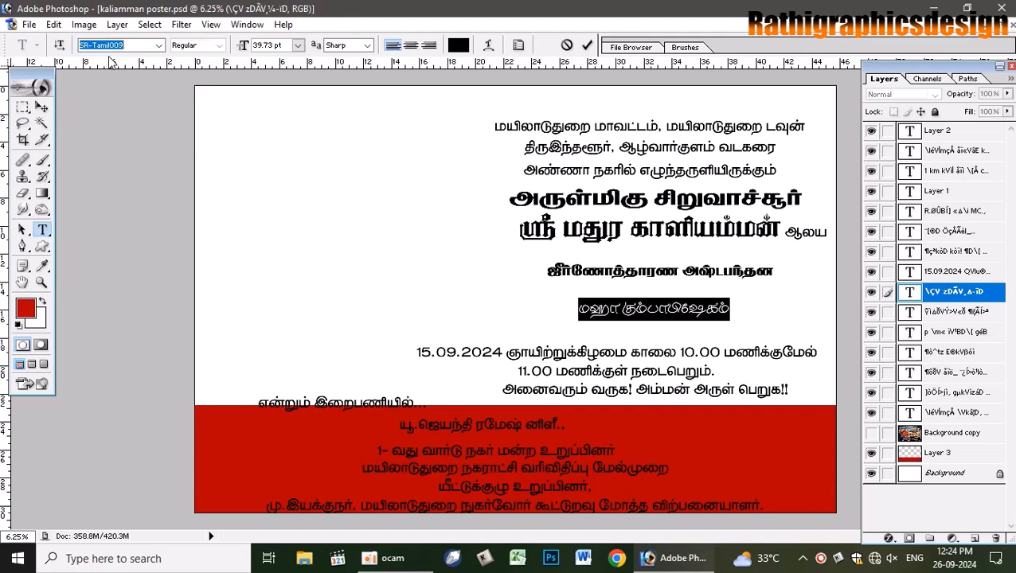
pyautogui.press('Down')
pyautogui.press('Down')
pyautogui.press('Down')
pyautogui.press('Down')
pyautogui.press('Down')
pyautogui.press('Down')
pyautogui.press('Down')
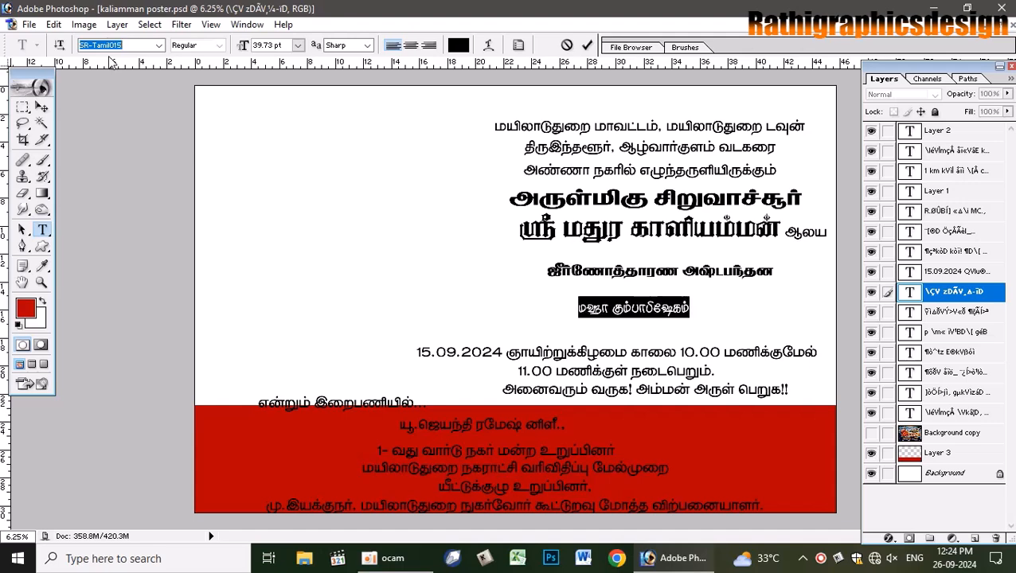
pyautogui.press('Down')
pyautogui.press('Down')
pyautogui.press('Down')
pyautogui.press('Down')
pyautogui.press('Down')
pyautogui.press('Down')
pyautogui.press('Down')
pyautogui.press('Down')
pyautogui.press('Down')
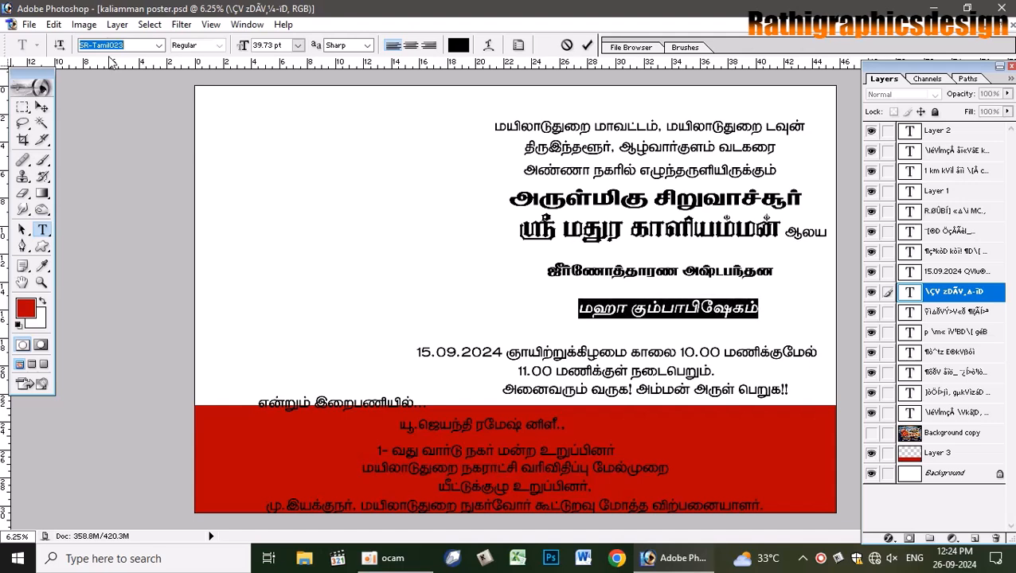
pyautogui.press('Down')
pyautogui.press('Down')
pyautogui.press('Down')
pyautogui.press('Down')
pyautogui.press('Down')
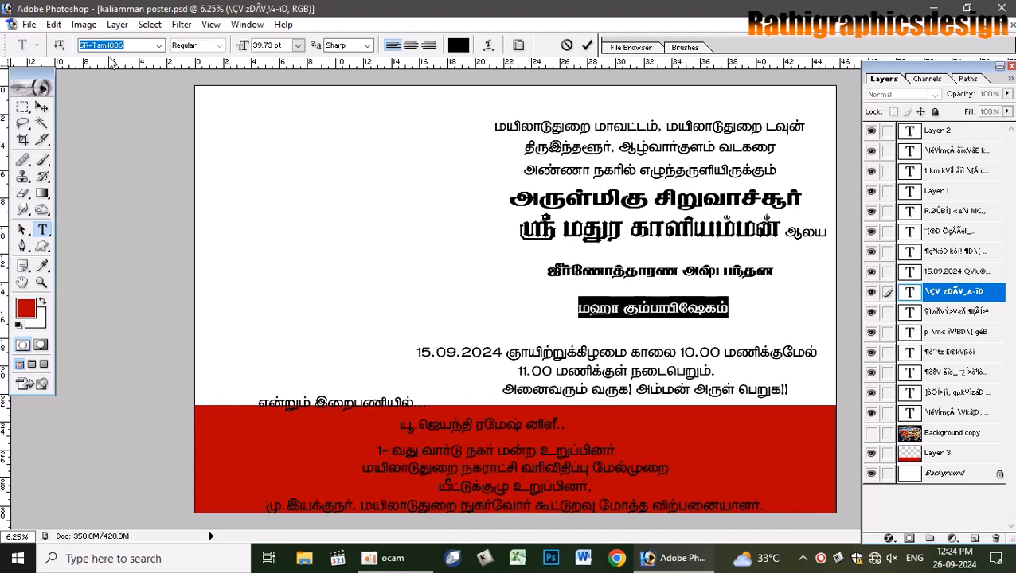
pyautogui.press('Down')
pyautogui.press('Down')
pyautogui.press('Down')
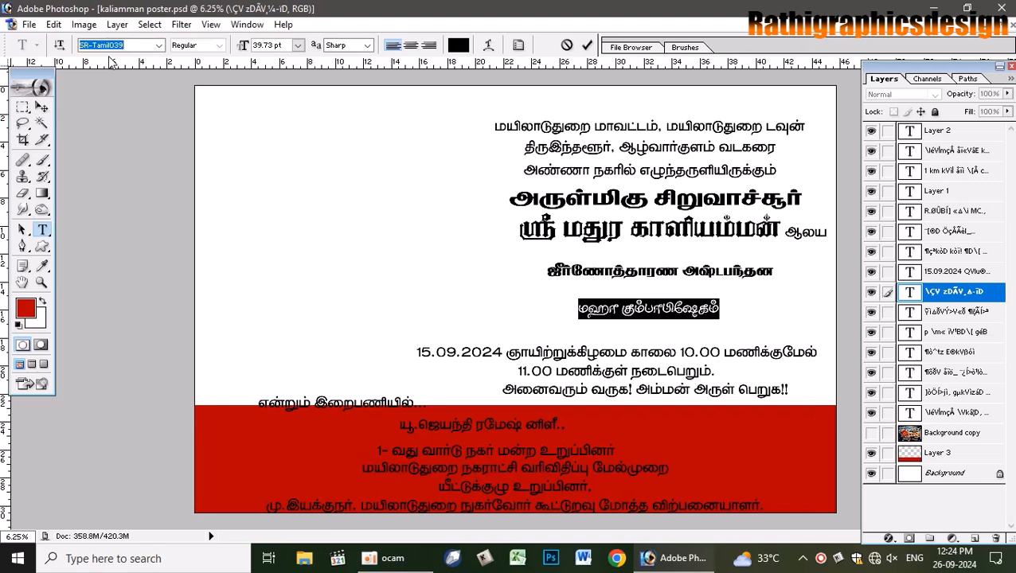
pyautogui.press('Down')
pyautogui.press('Down')
pyautogui.press('Down')
pyautogui.press('Down')
pyautogui.press('Down')
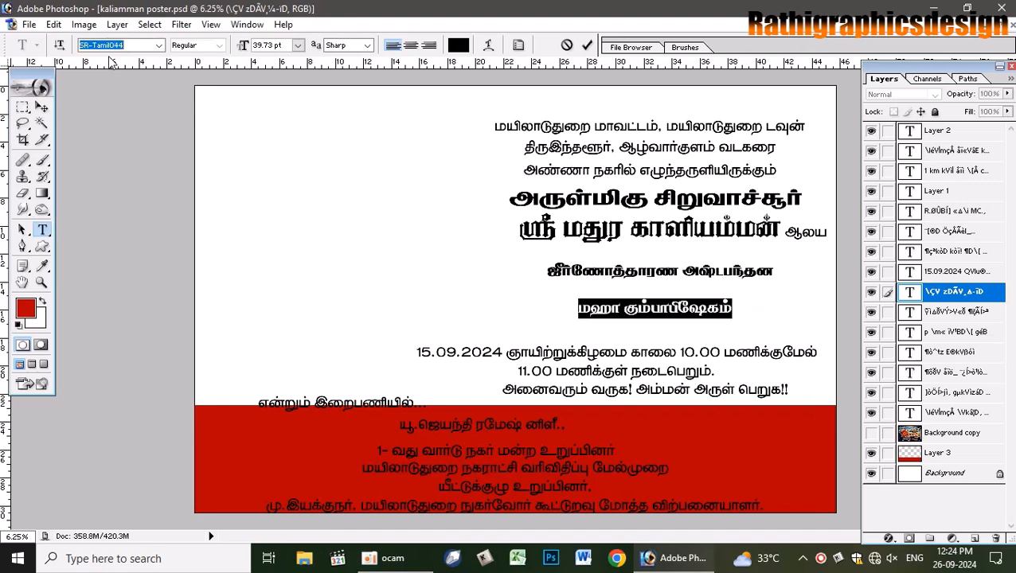
pyautogui.press('Down')
pyautogui.press('Down')
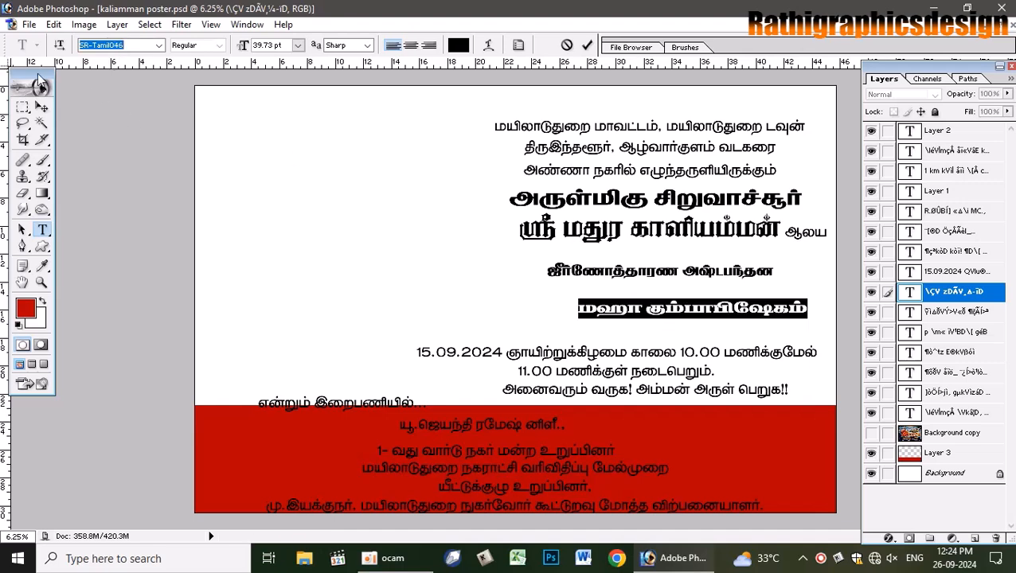
pyautogui.click(41, 107)
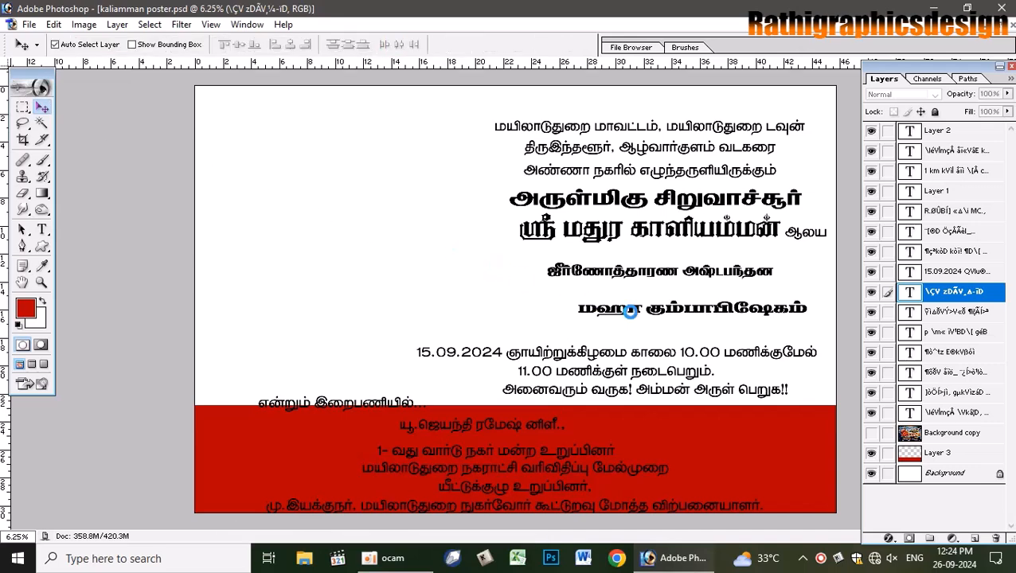
# - Scale the title to about 123%, stretch it much taller and nudge it up
pyautogui.hotkey('ctrl', 't')
pyautogui.moveTo(572, 297); pyautogui.dragTo(522, 295)
pyautogui.moveTo(671, 317); pyautogui.dragTo(665, 334)
pyautogui.press('Return')
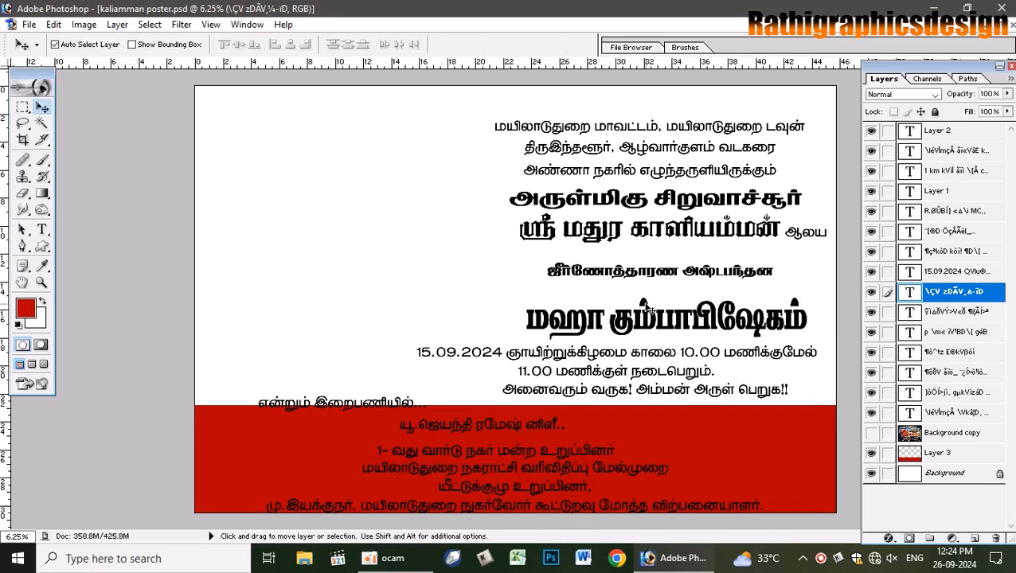
pyautogui.moveTo(646, 310); pyautogui.dragTo(645, 307)
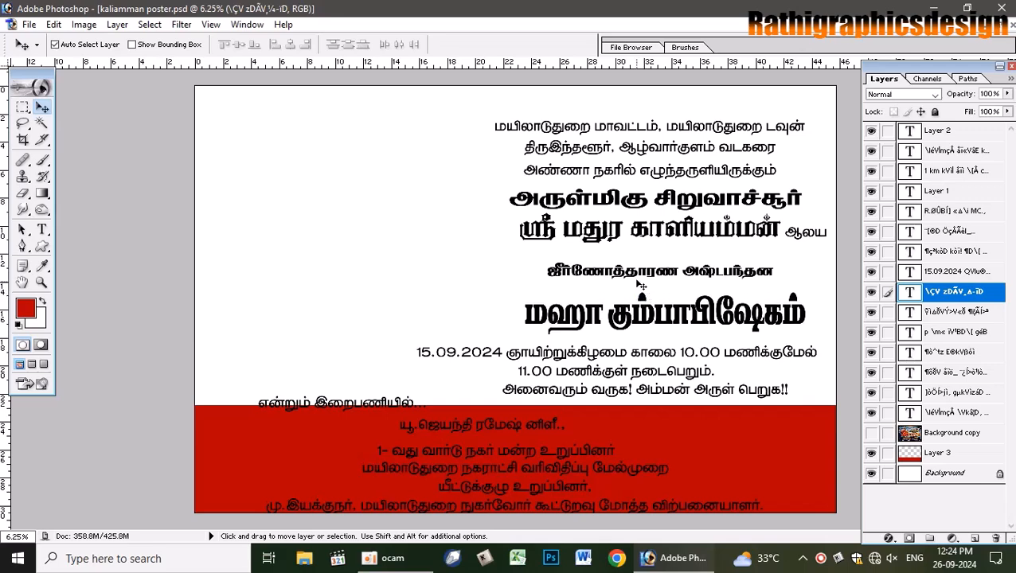
pyautogui.hotkey('ctrl', 't')
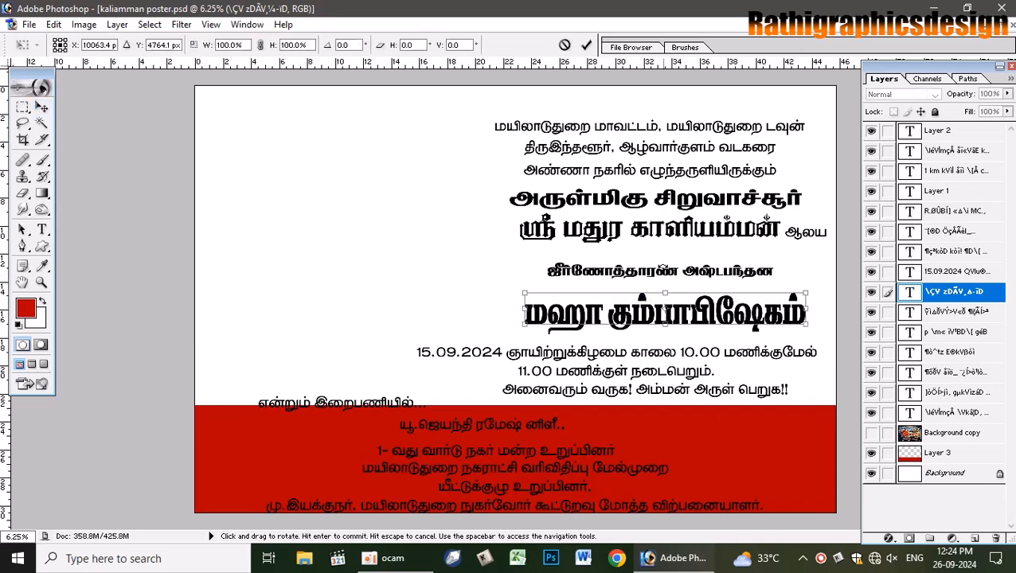
# - Enlarge the ஜீர்ணோத்தாரண அஷ்டபந்தன line taller and wider, then move it up
pyautogui.click(587, 46)
pyautogui.click(665, 270)
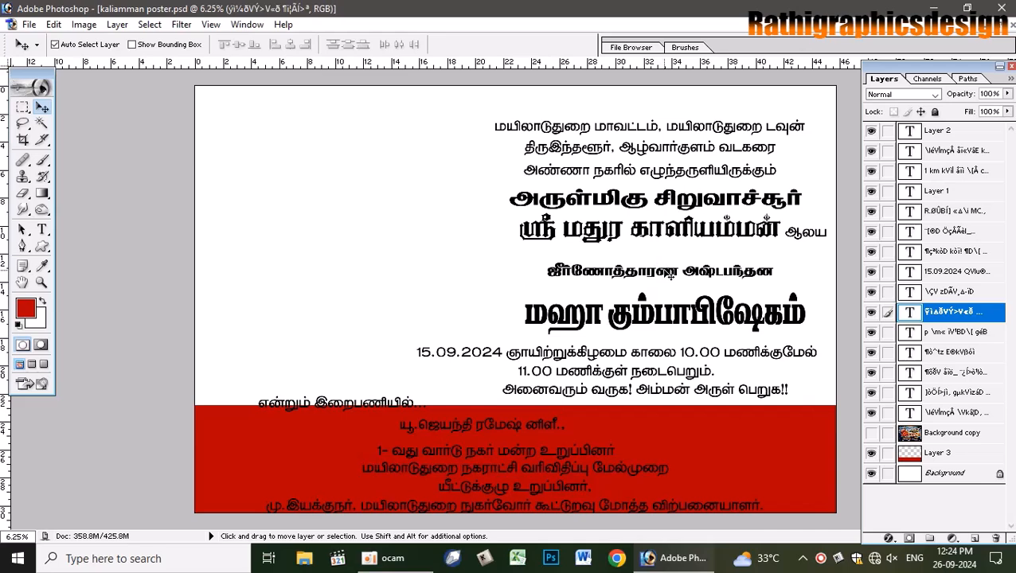
pyautogui.hotkey('ctrl', 't')
pyautogui.moveTo(660, 279); pyautogui.dragTo(660, 284)
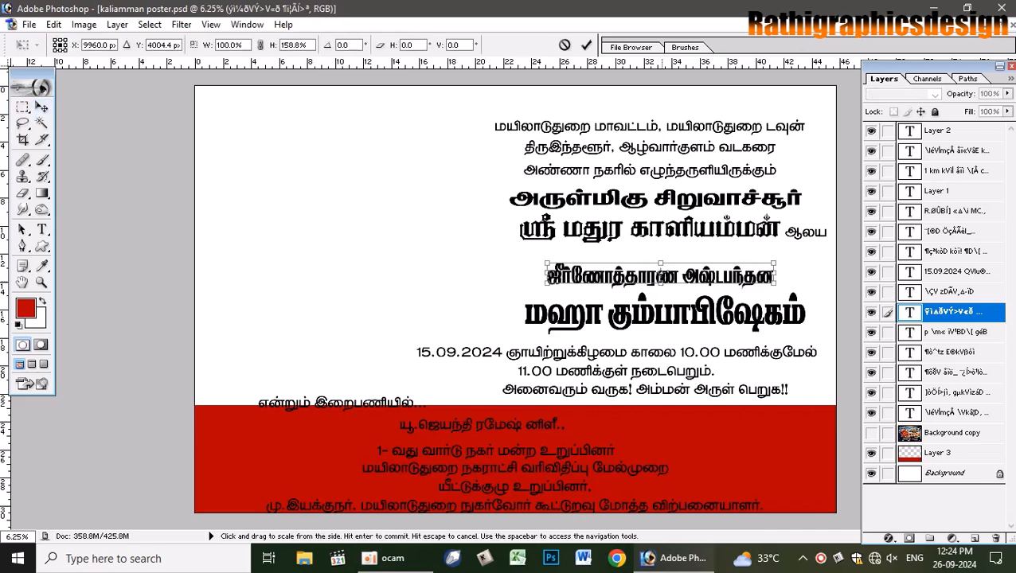
pyautogui.moveTo(777, 273); pyautogui.dragTo(734, 254)
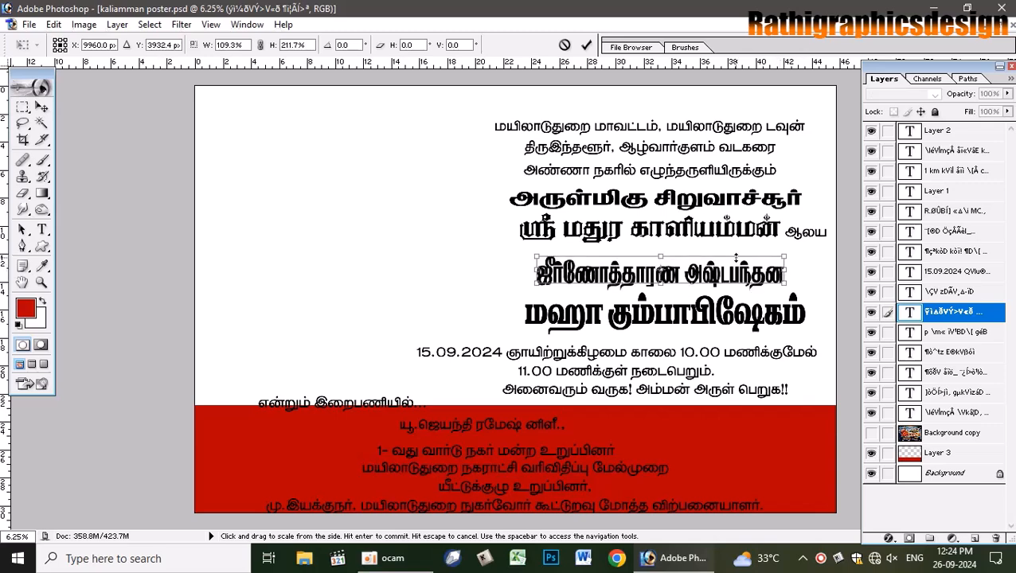
pyautogui.moveTo(785, 273); pyautogui.dragTo(802, 273)
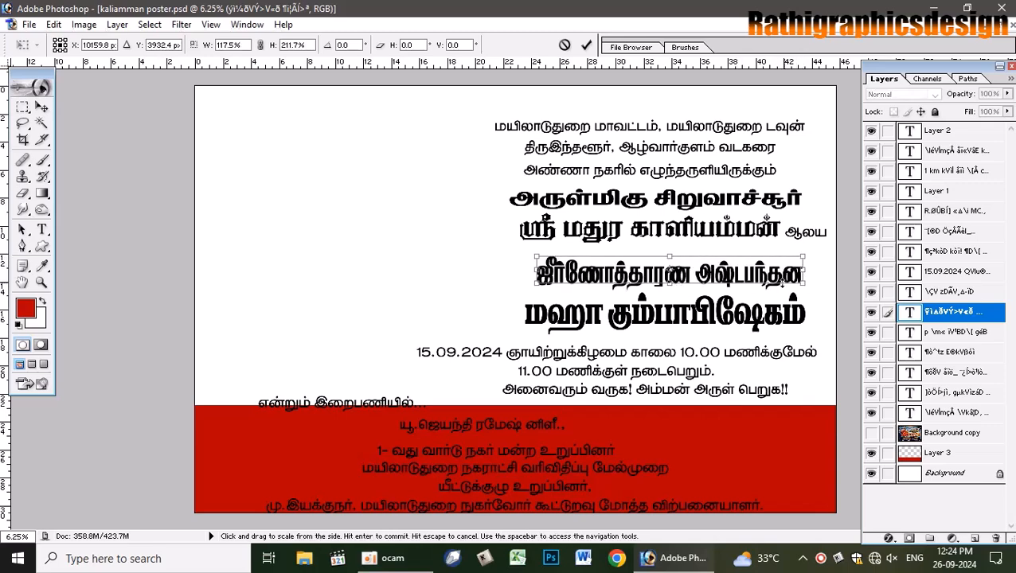
pyautogui.press('Return')
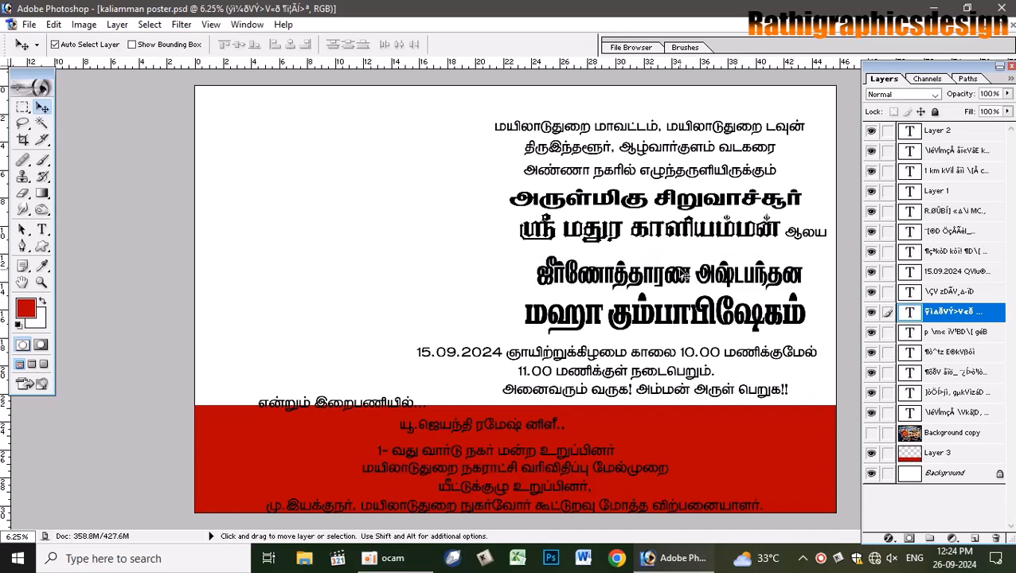
pyautogui.moveTo(685, 275); pyautogui.dragTo(684, 265)
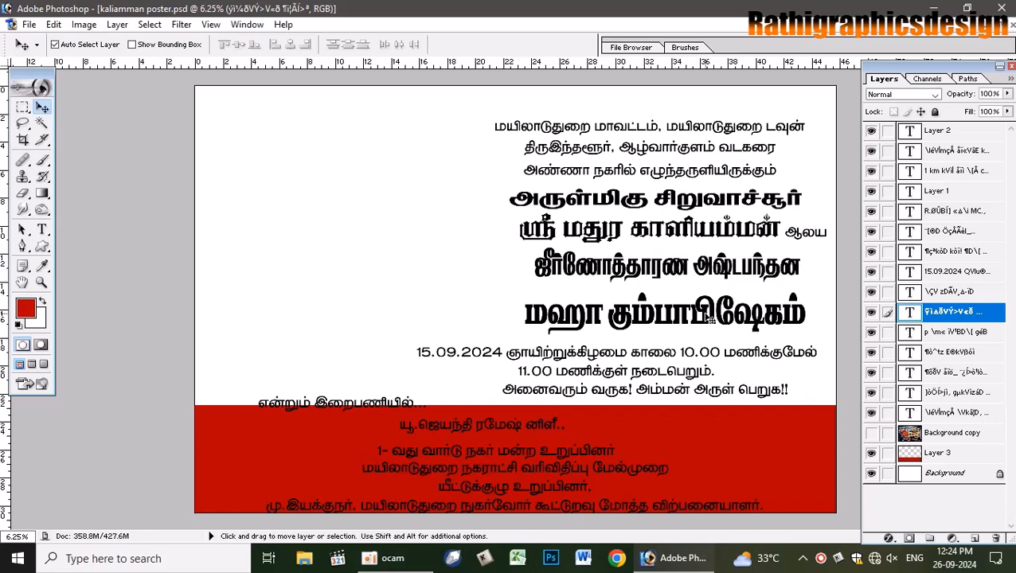
# - Move the மஹா கும்பாபிஷேகம் title up and widen it on both sides
pyautogui.moveTo(708, 317); pyautogui.dragTo(664, 330)
pyautogui.hotkey('ctrl', 't')
pyautogui.moveTo(524, 307); pyautogui.dragTo(488, 307)
pyautogui.moveTo(806, 307); pyautogui.dragTo(815, 307)
pyautogui.press('Return')
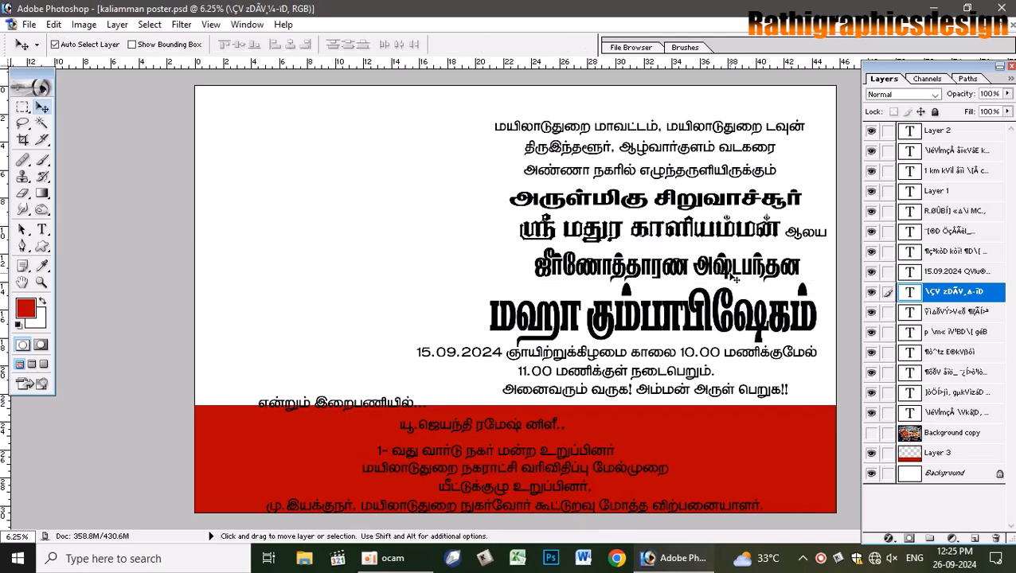
pyautogui.hotkey('ctrl', 't')
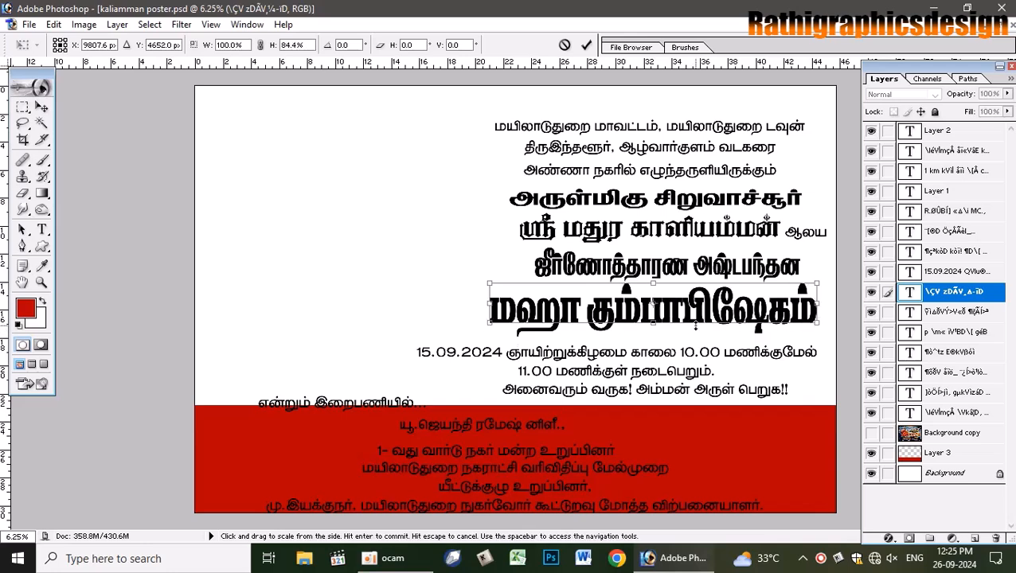
pyautogui.press('Return')
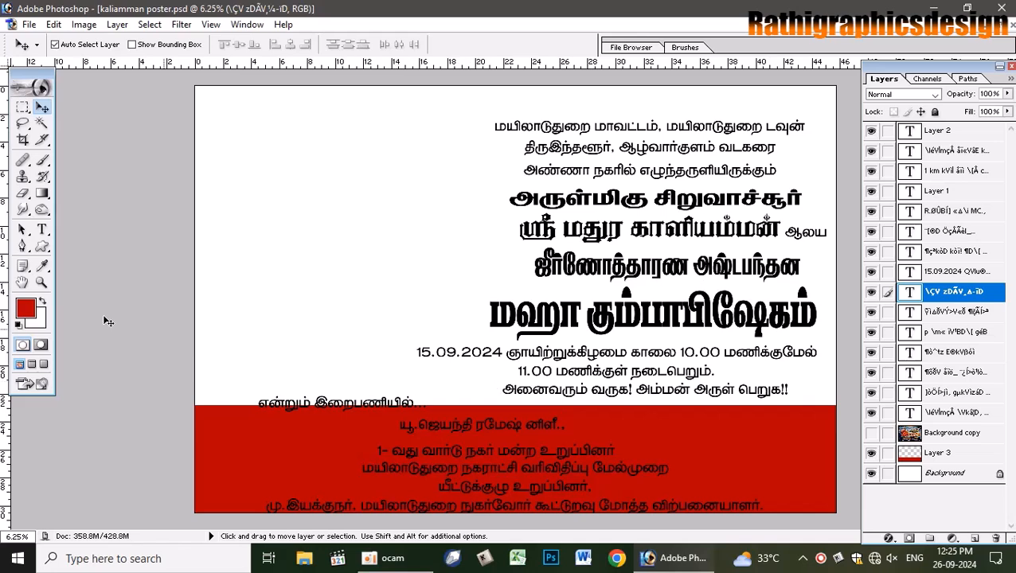
# - Give the date text through மணிக்குள் a bolder font
pyautogui.click(43, 230)
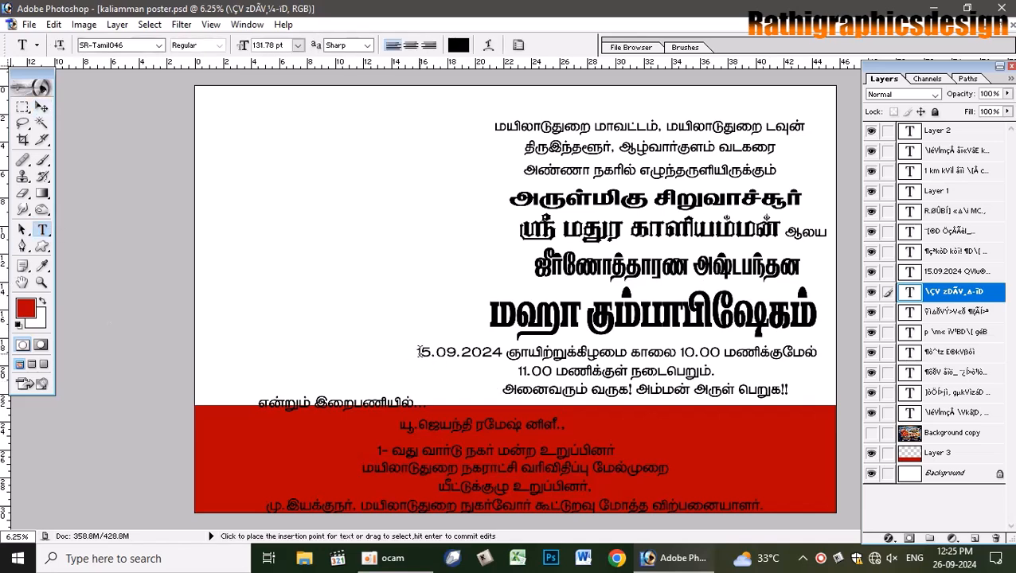
pyautogui.moveTo(417, 352); pyautogui.dragTo(649, 352)
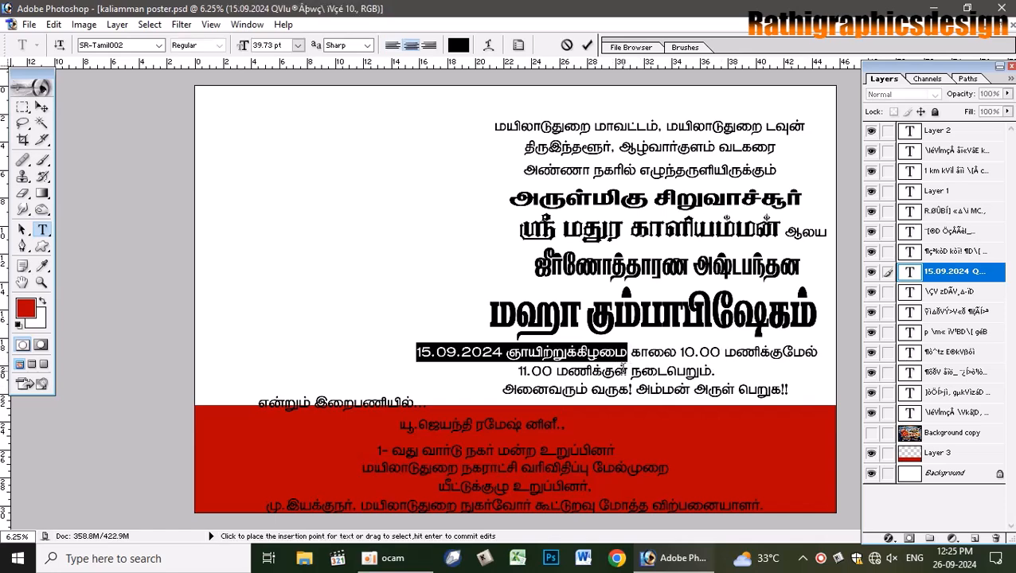
pyautogui.keyDown('shift'); pyautogui.click(629, 371); pyautogui.keyUp('shift')
pyautogui.click(133, 46)
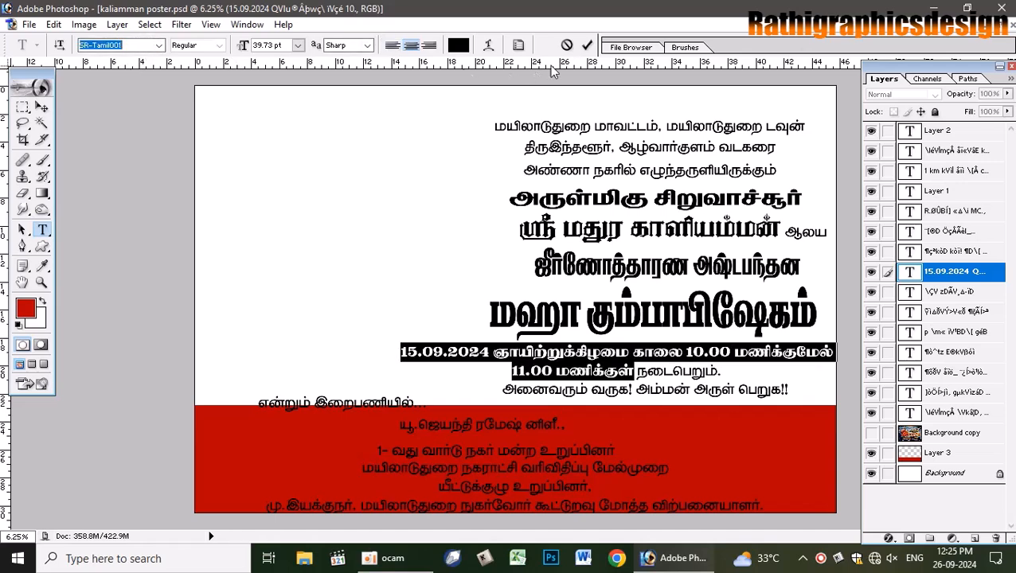
pyautogui.hotkey('ctrl', 'Return')
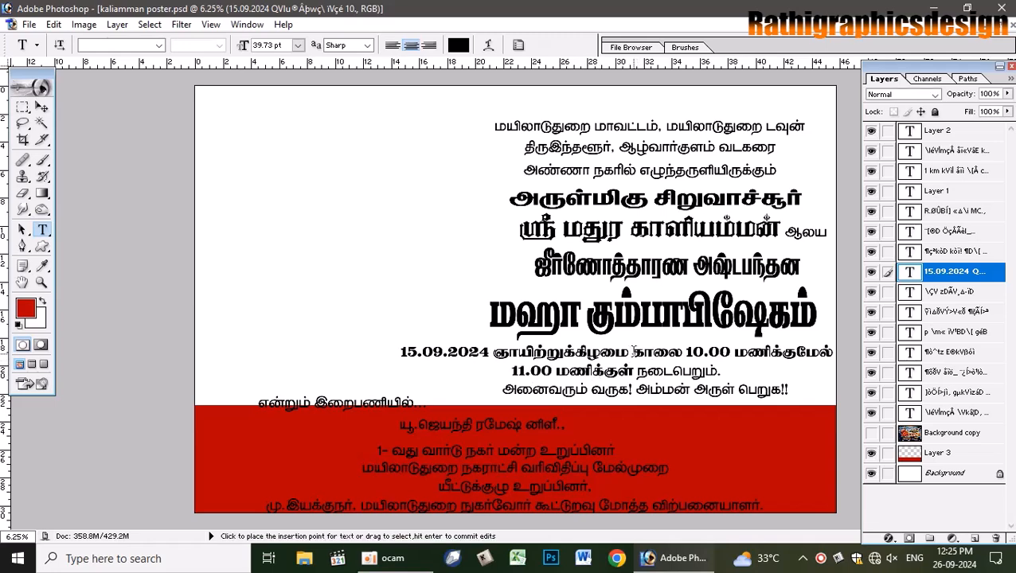
# - Rework the date line breaks, dropping நடைபெறும் onto its own third line
pyautogui.click(634, 351)
pyautogui.press('Return')
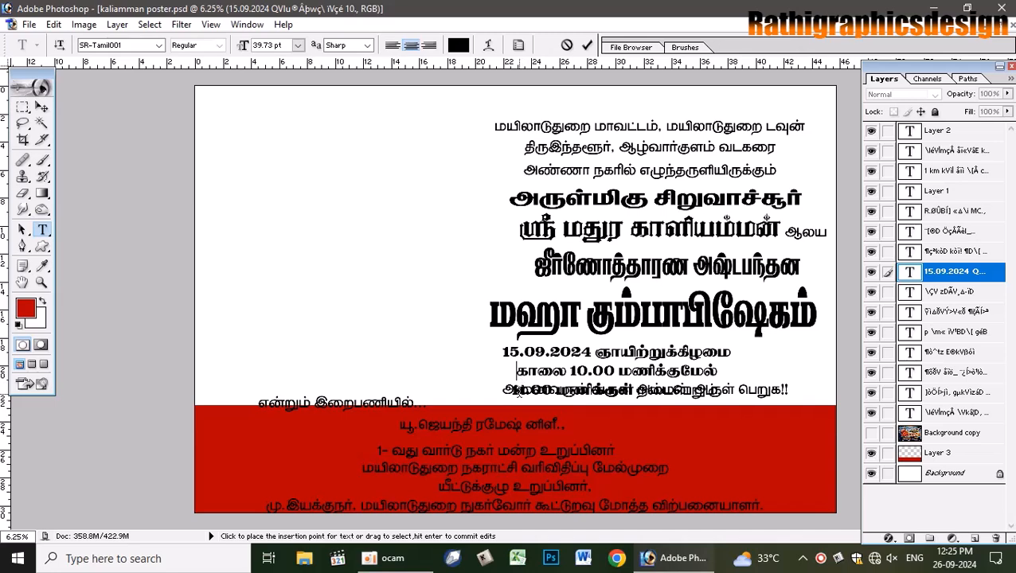
pyautogui.press('BackSpace')
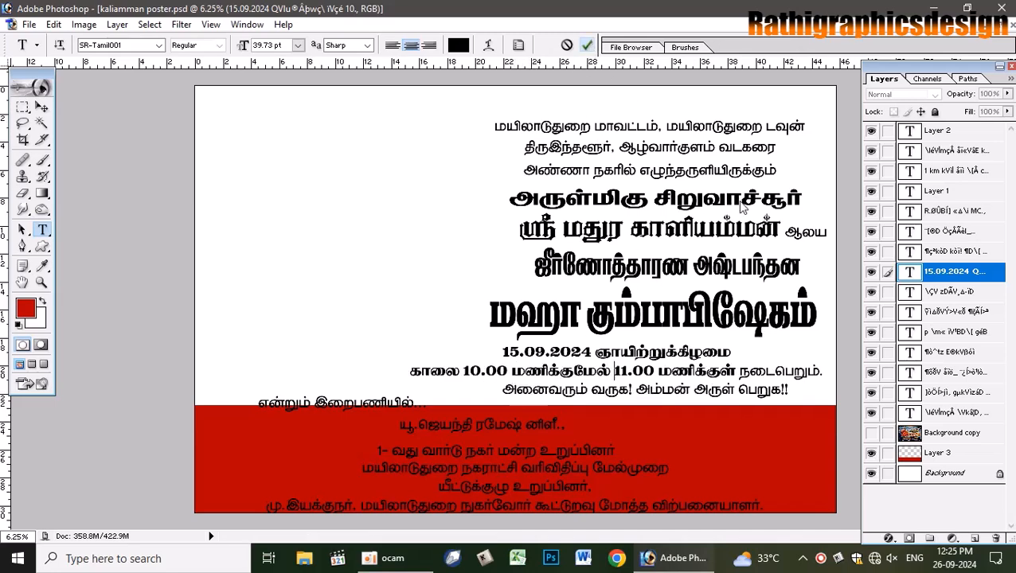
pyautogui.hotkey('ctrl', 'Return')
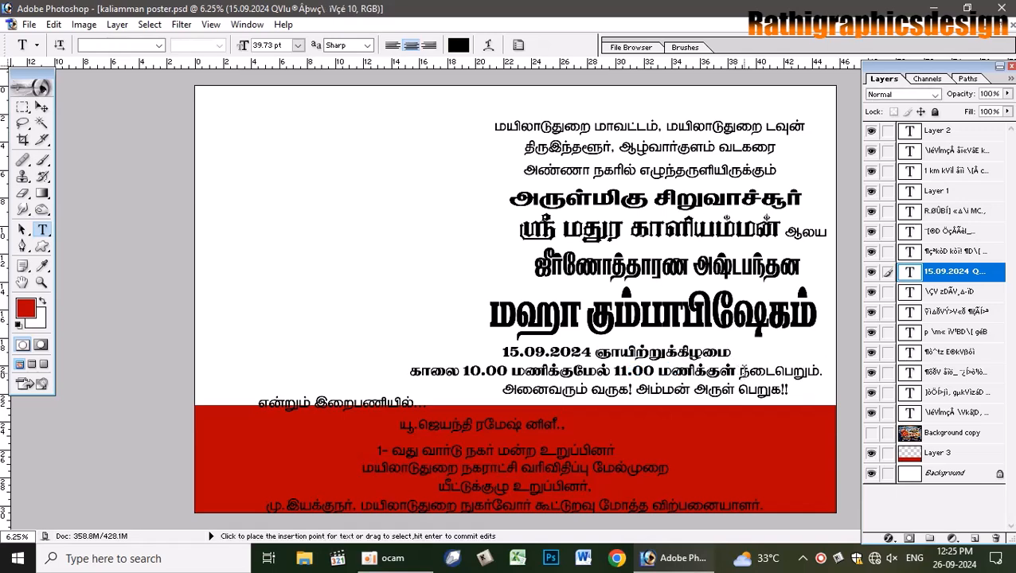
pyautogui.click(740, 370)
pyautogui.press('Return')
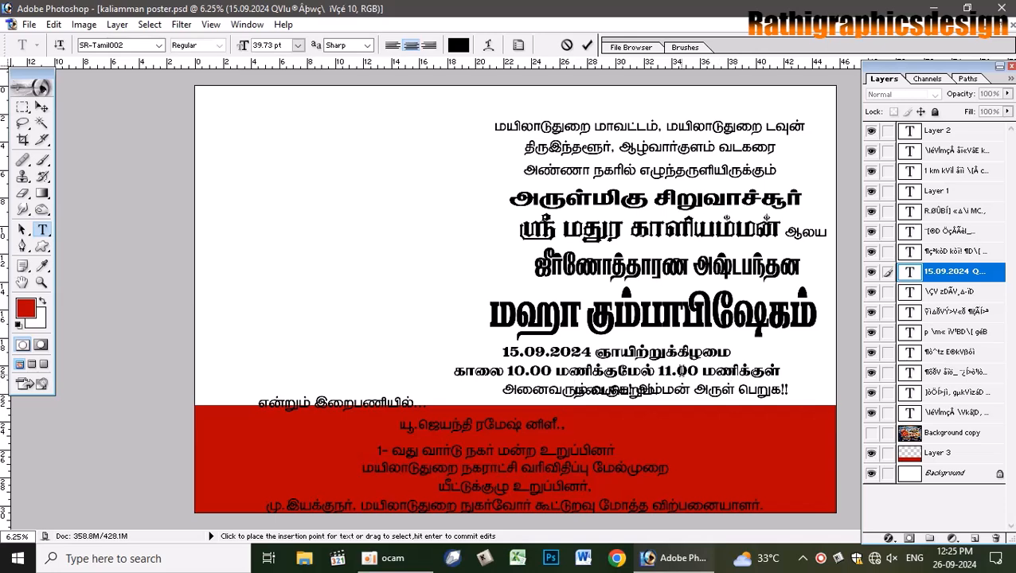
pyautogui.click(41, 107)
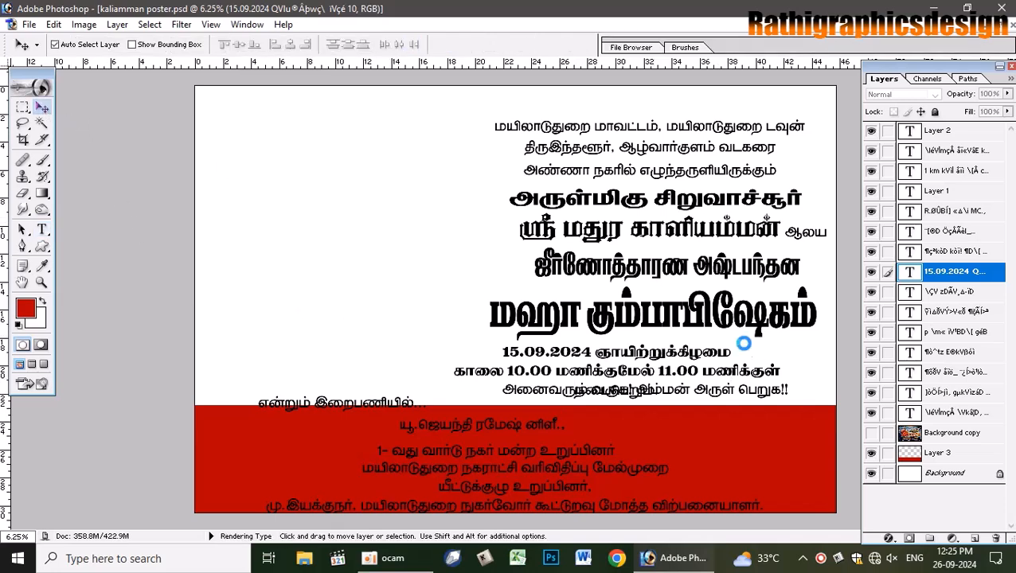
# - Scale the date text block down slightly
pyautogui.hotkey('ctrl', 't')
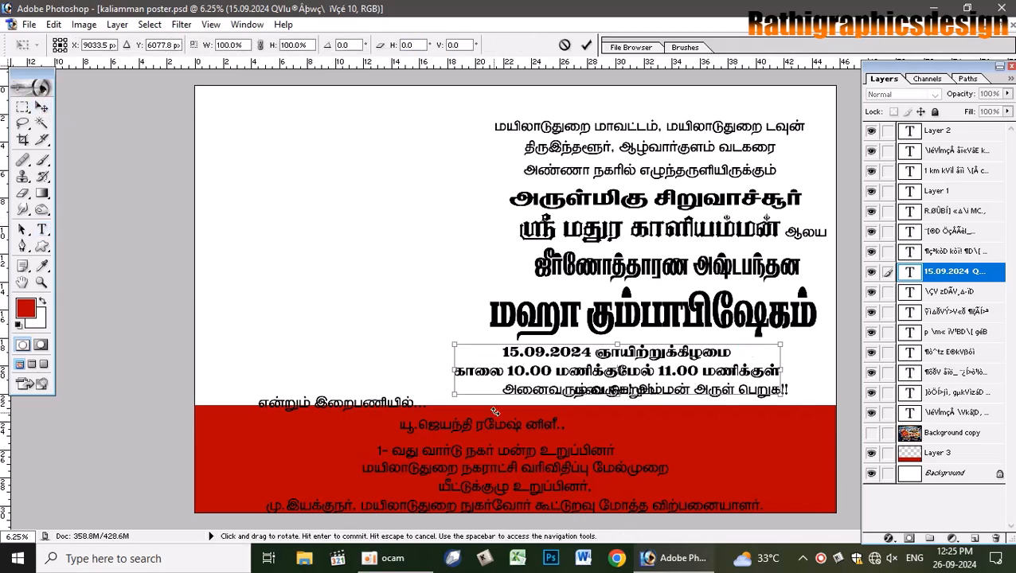
pyautogui.moveTo(454, 394); pyautogui.dragTo(493, 383)
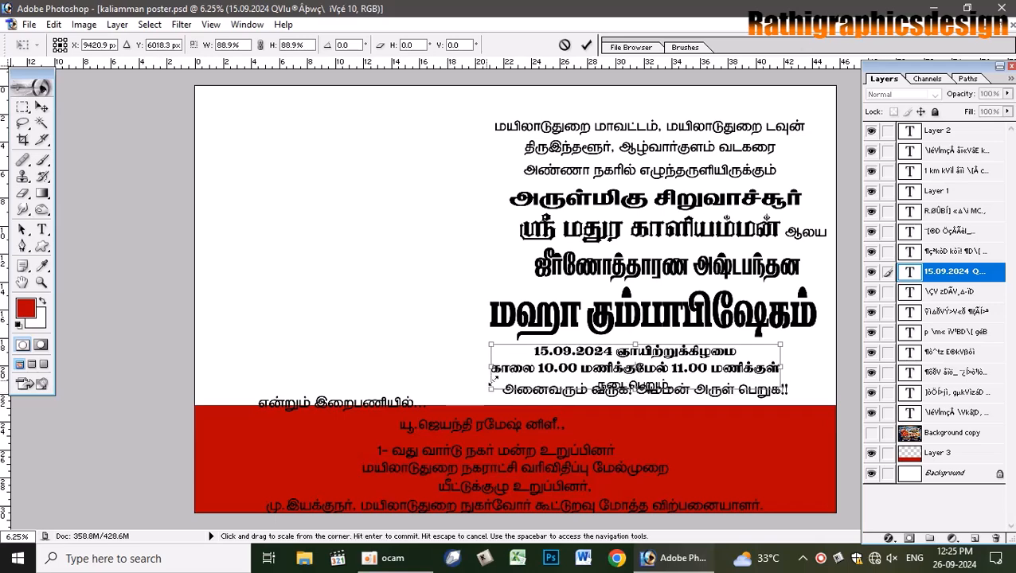
pyautogui.moveTo(781, 345); pyautogui.dragTo(810, 343)
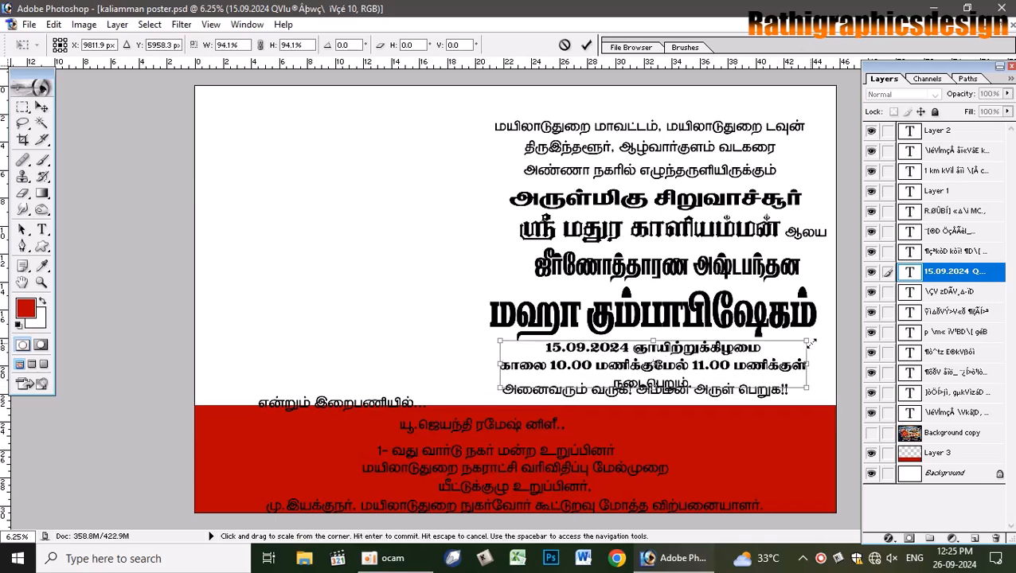
pyautogui.press('Return')
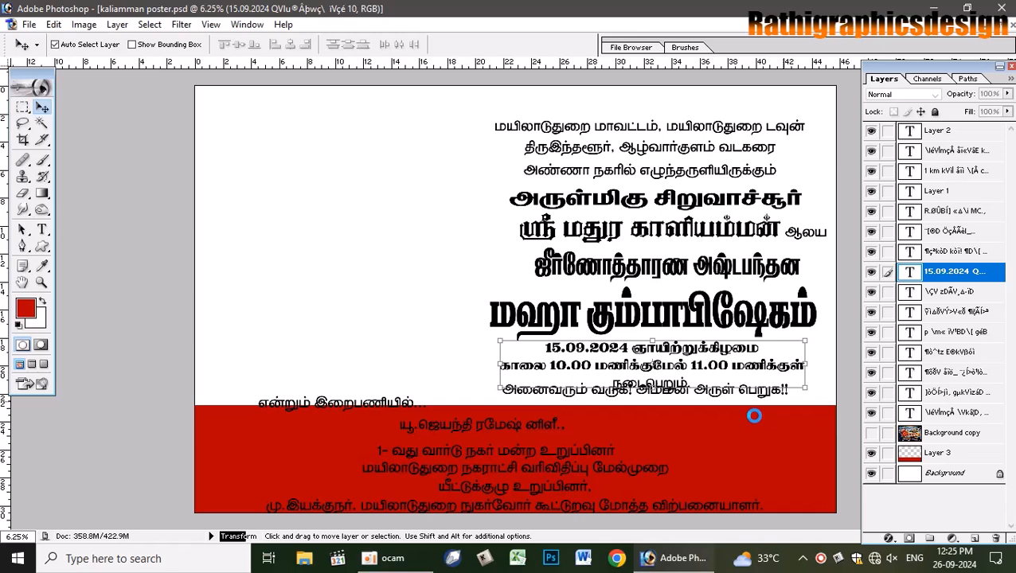
# - Nudge the அனைவரும் வருக invitation line down two steps
pyautogui.click(725, 394)
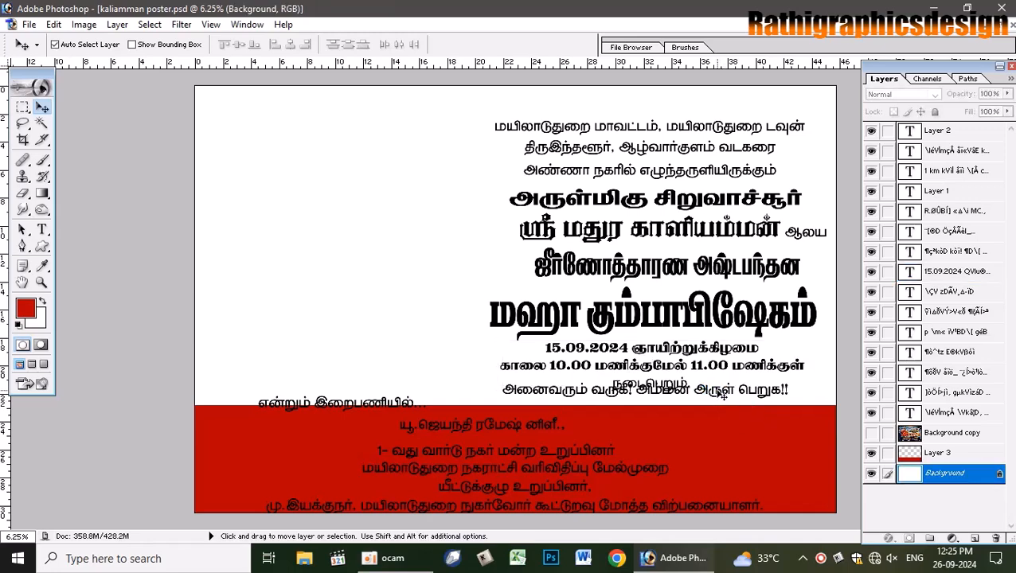
pyautogui.click(721, 394)
pyautogui.press('Down')
pyautogui.press('Down')
pyautogui.press('Down')
pyautogui.press('Down')
pyautogui.press('Down')
pyautogui.press('Down')
pyautogui.press('Down')
pyautogui.press('Down')
pyautogui.press('Down')
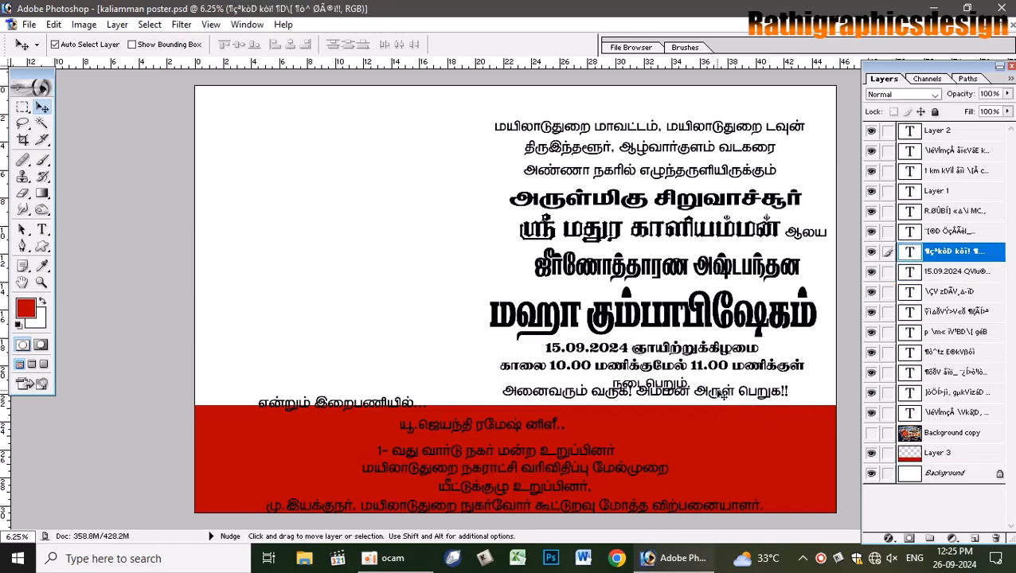
pyautogui.press('Down')
pyautogui.press('Down')
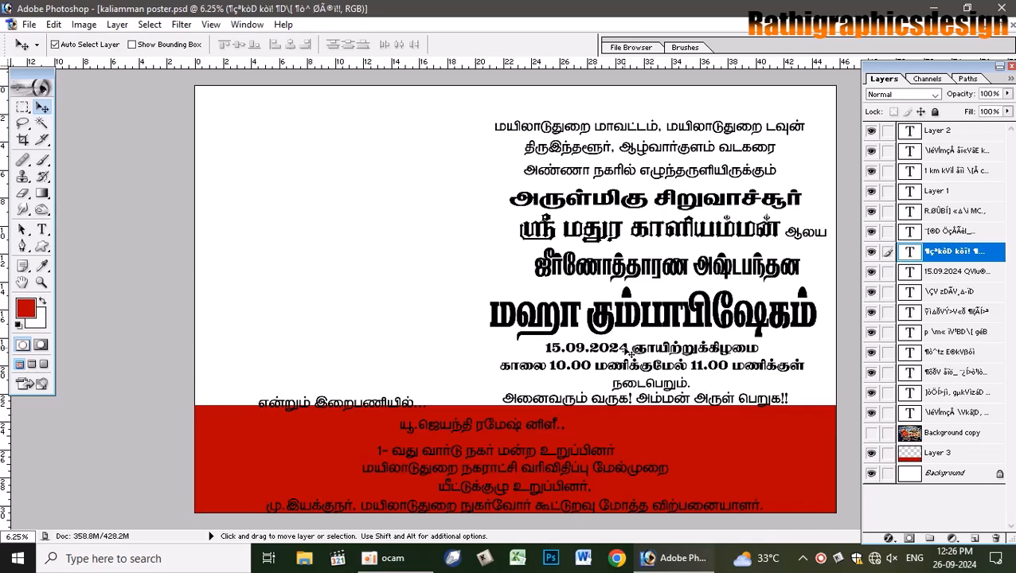
# - Shrink the 15.09.2024 date block to about 93%
pyautogui.click(628, 349)
pyautogui.hotkey('ctrl', 't')
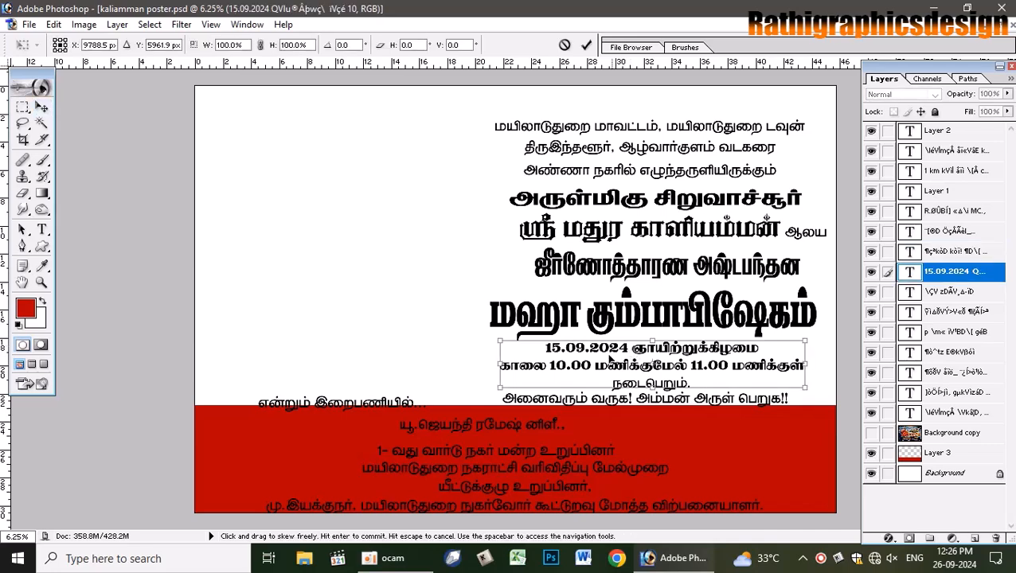
pyautogui.moveTo(506, 385); pyautogui.dragTo(513, 383)
pyautogui.press('Return')
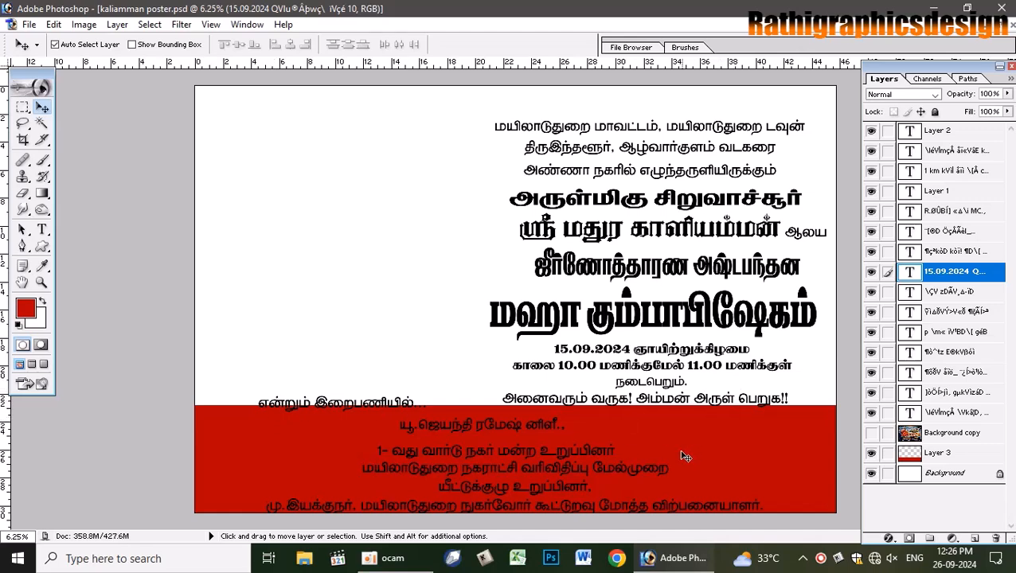
pyautogui.click(747, 452)
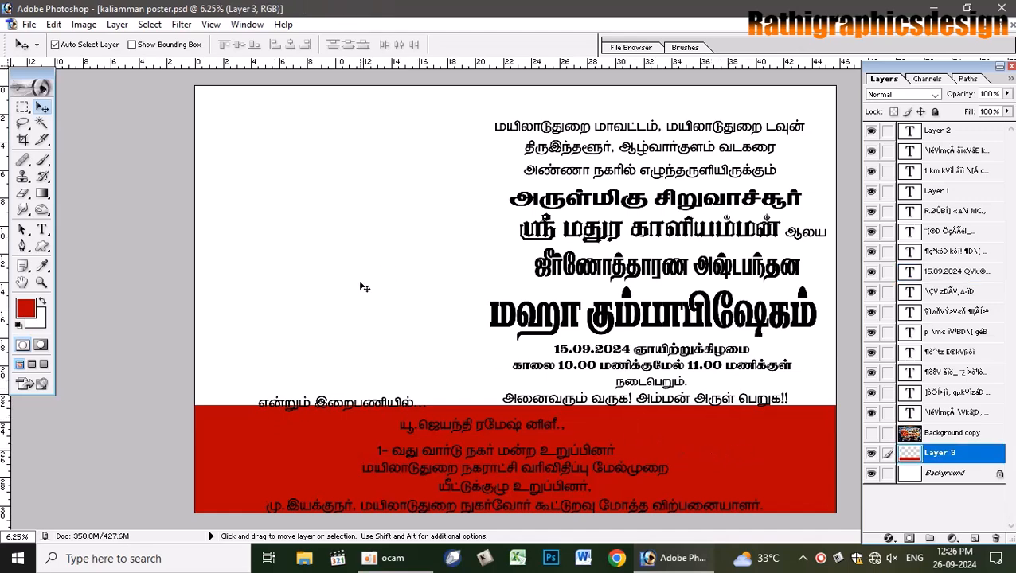
# - Bring the reference photo layer to the top at 100% opacity, then hide it
pyautogui.click(872, 435)
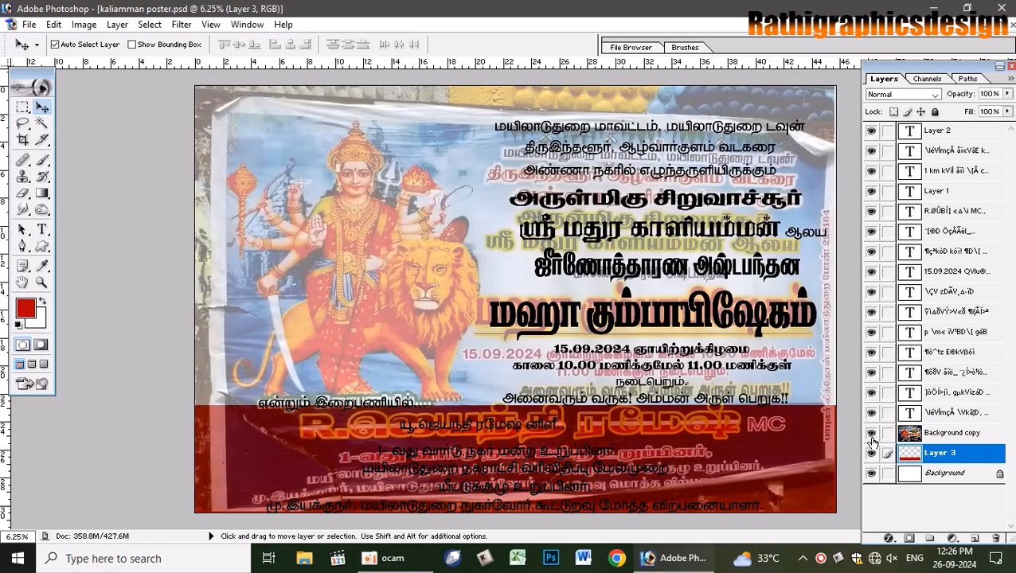
pyautogui.click(910, 434)
pyautogui.hotkey('ctrl', 'shift', ']')
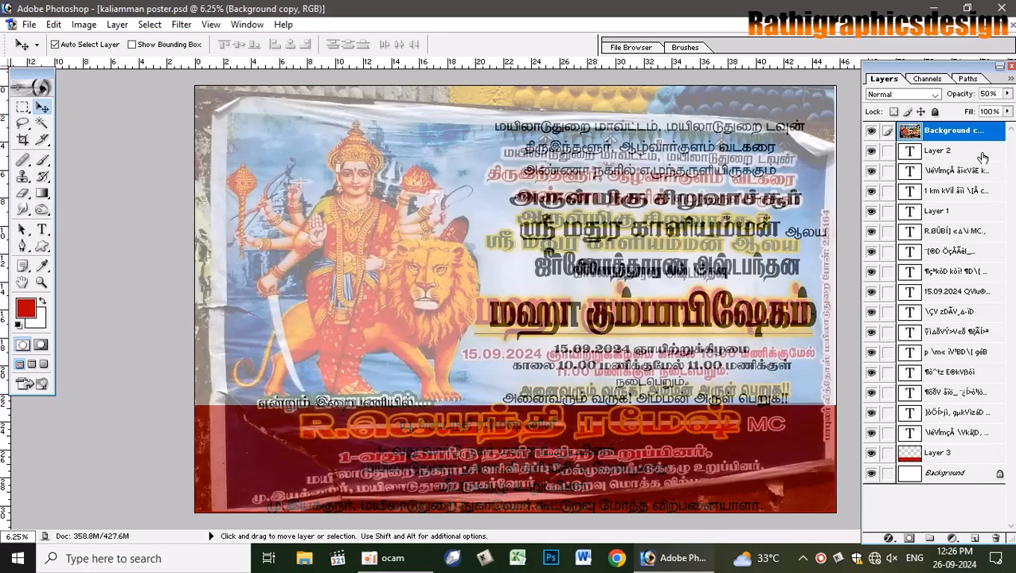
pyautogui.press('0')
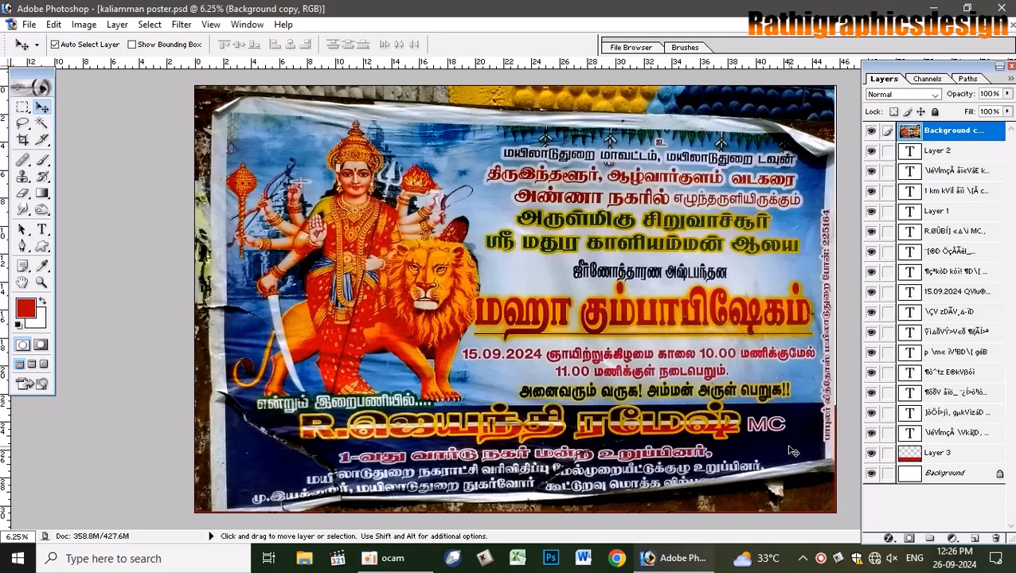
pyautogui.click(873, 131)
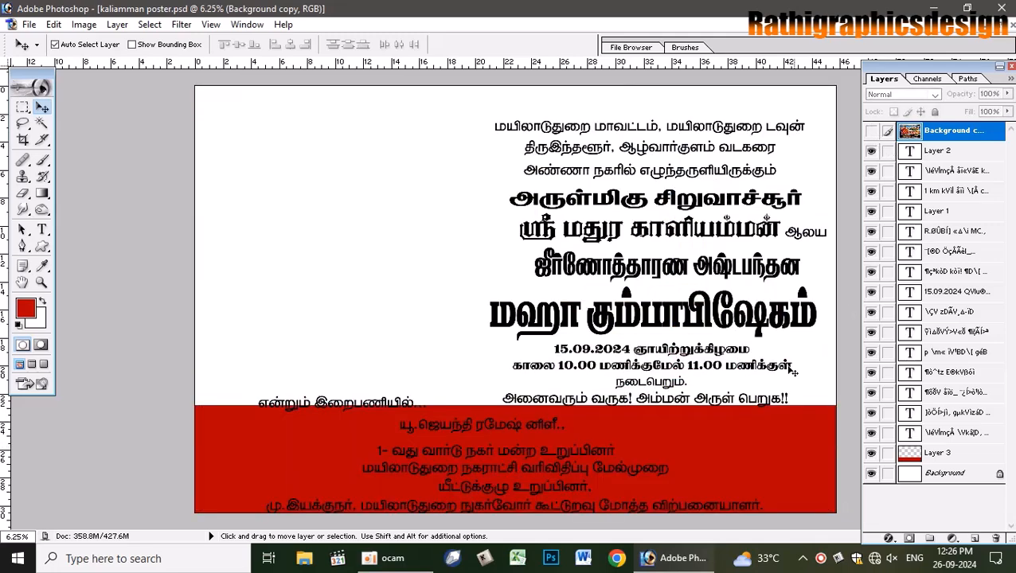
pyautogui.click(794, 446)
# - Fill the band with dark navy (magenta 100, yellow 0, black 50) and deselect
pyautogui.click(27, 310)
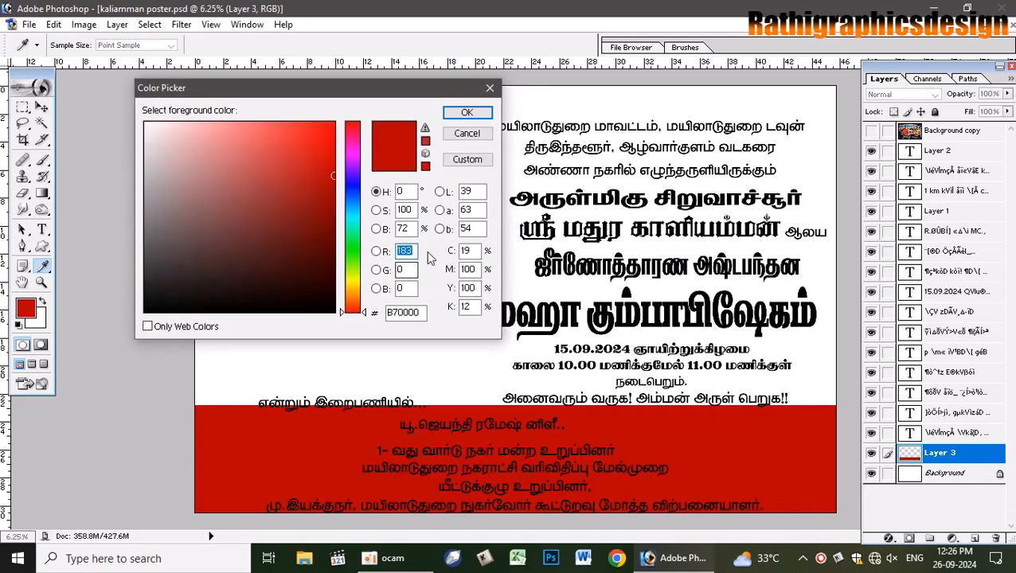
pyautogui.write('100')
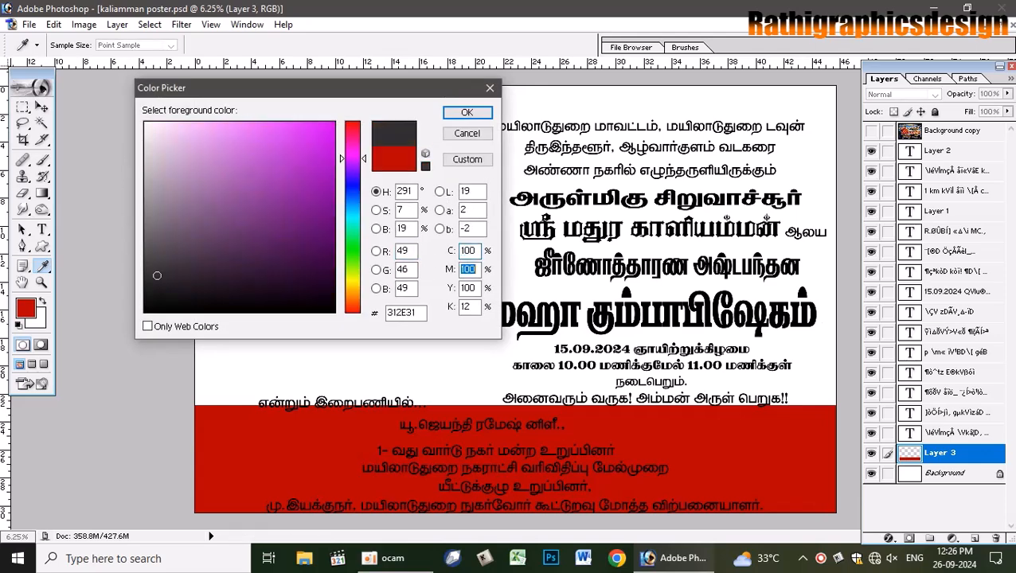
pyautogui.press('Tab')
pyautogui.press('Tab')
pyautogui.write('0')
pyautogui.press('Tab')
pyautogui.write('50')
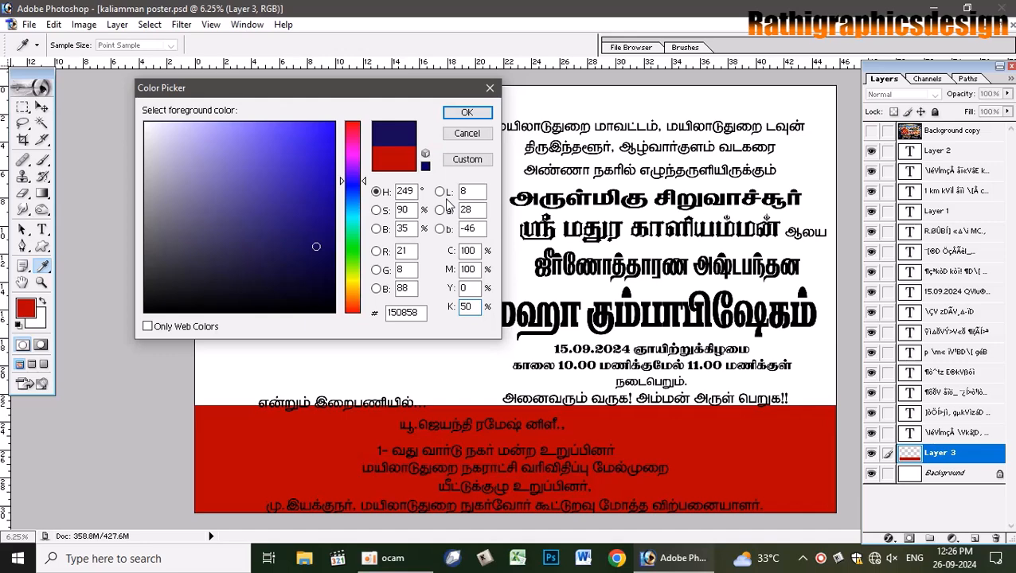
pyautogui.press('Return')
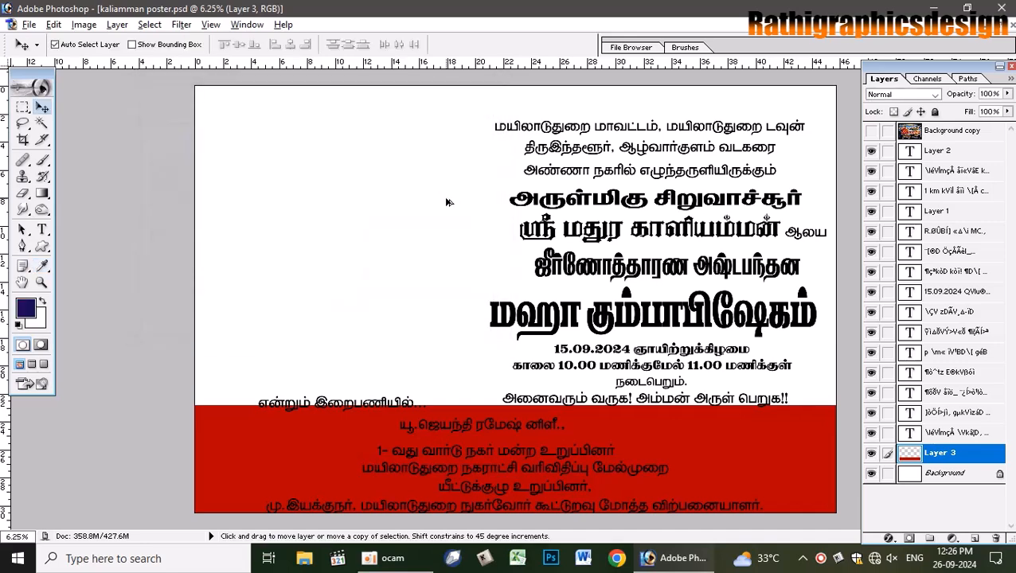
pyautogui.hotkey('alt', 'BackSpace')
pyautogui.hotkey('ctrl', 'z')
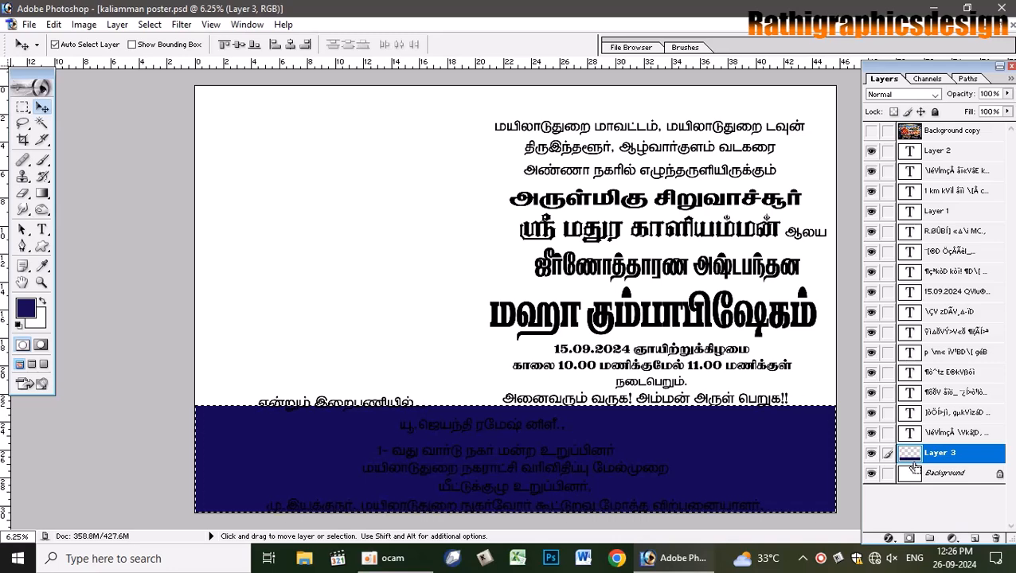
pyautogui.hotkey('ctrl', 'd')
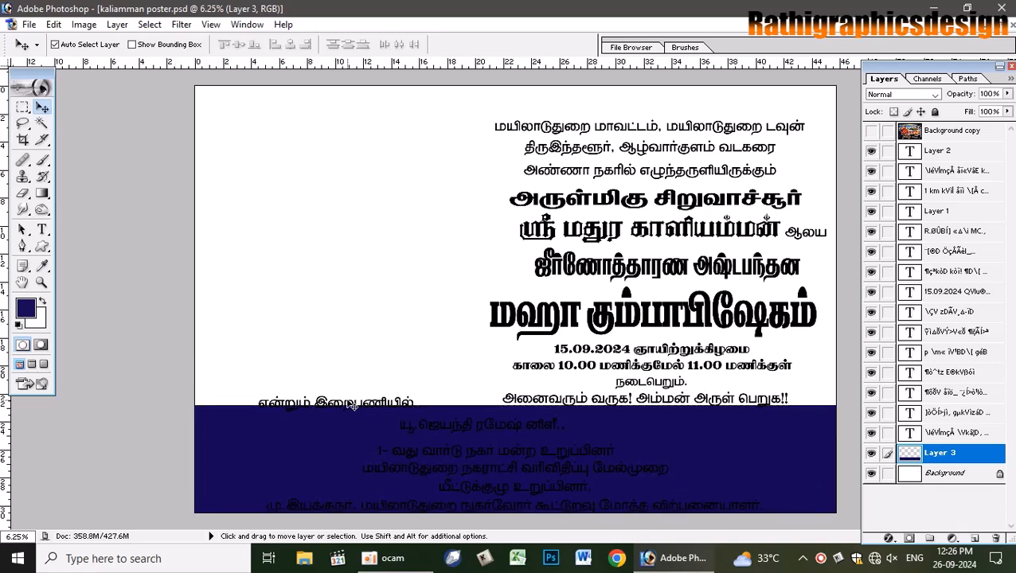
# - Nudge the என்றும் இறைபணியில் line slightly to the left
pyautogui.click(871, 131)
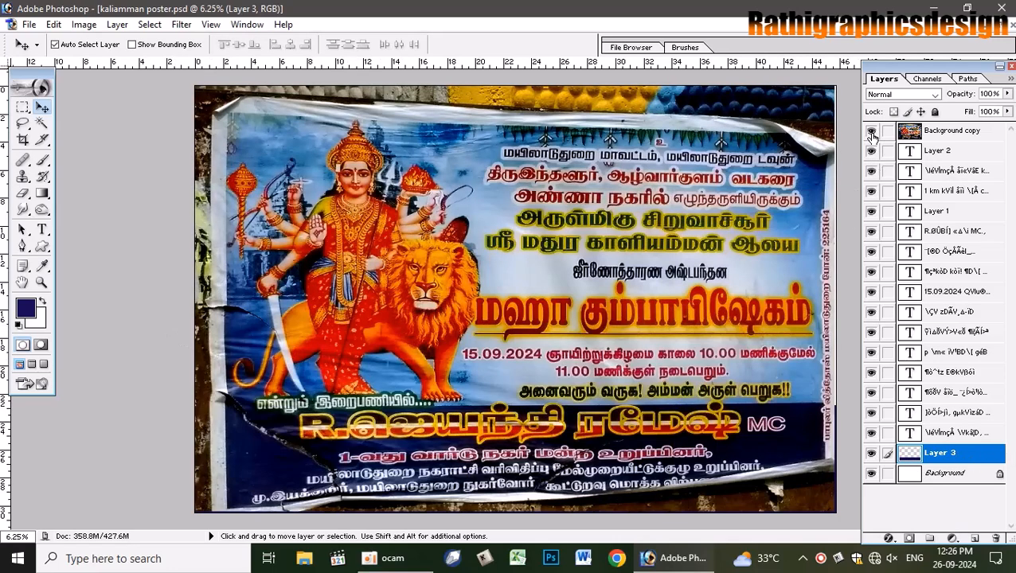
pyautogui.click(871, 132)
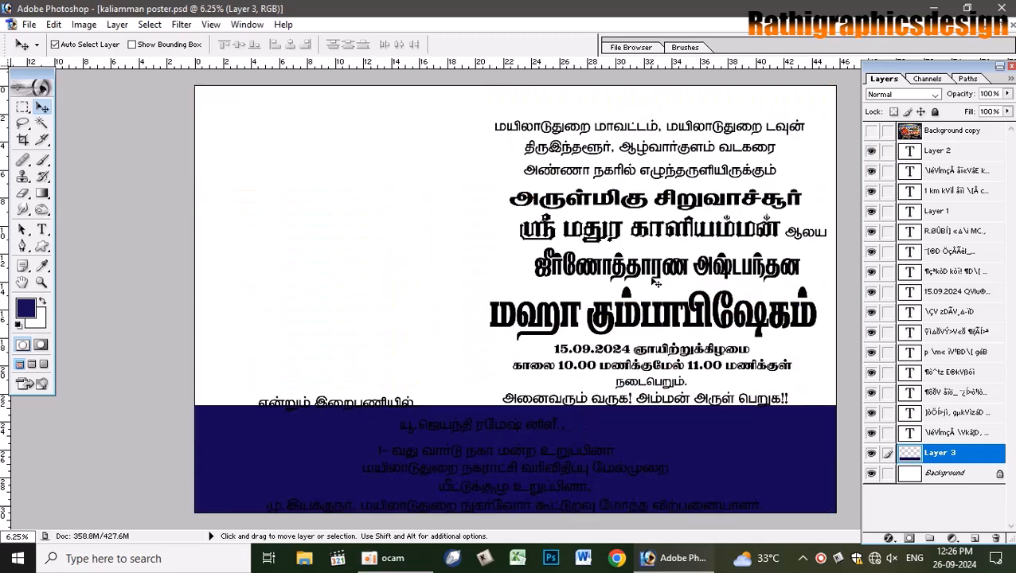
pyautogui.moveTo(318, 403); pyautogui.dragTo(294, 404)
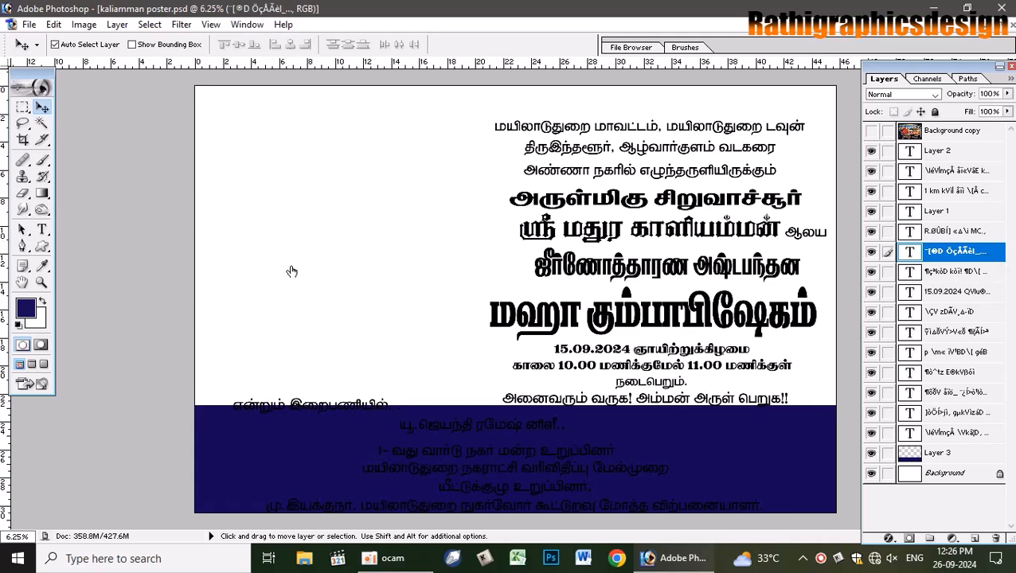
# - Give the line a 9 px navy stroke sampled from the band colour
pyautogui.hotkey('alt', 'l')
pyautogui.press('y')
pyautogui.press('n')
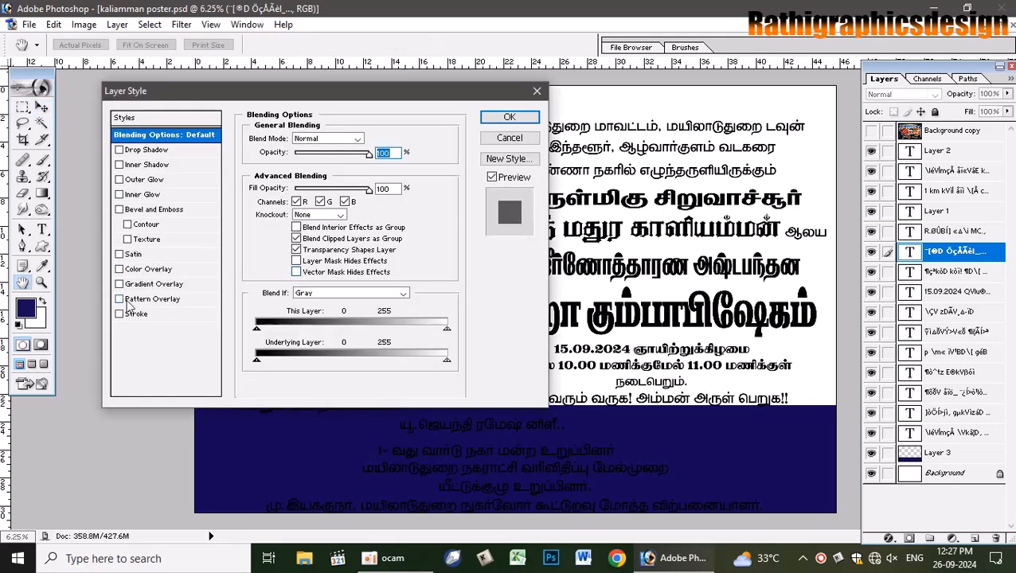
pyautogui.click(139, 316)
pyautogui.click(286, 223)
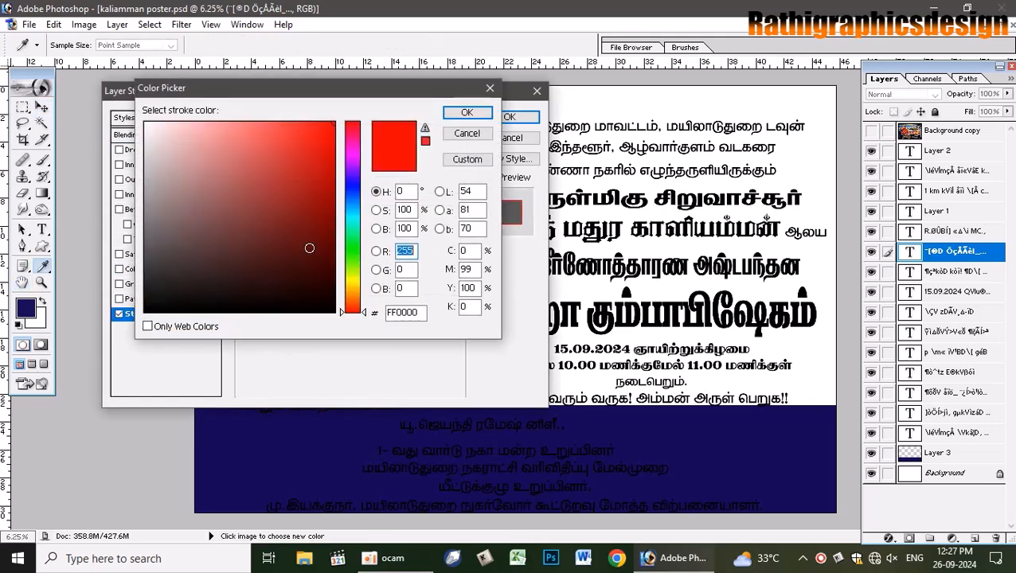
pyautogui.click(302, 468)
pyautogui.click(482, 112)
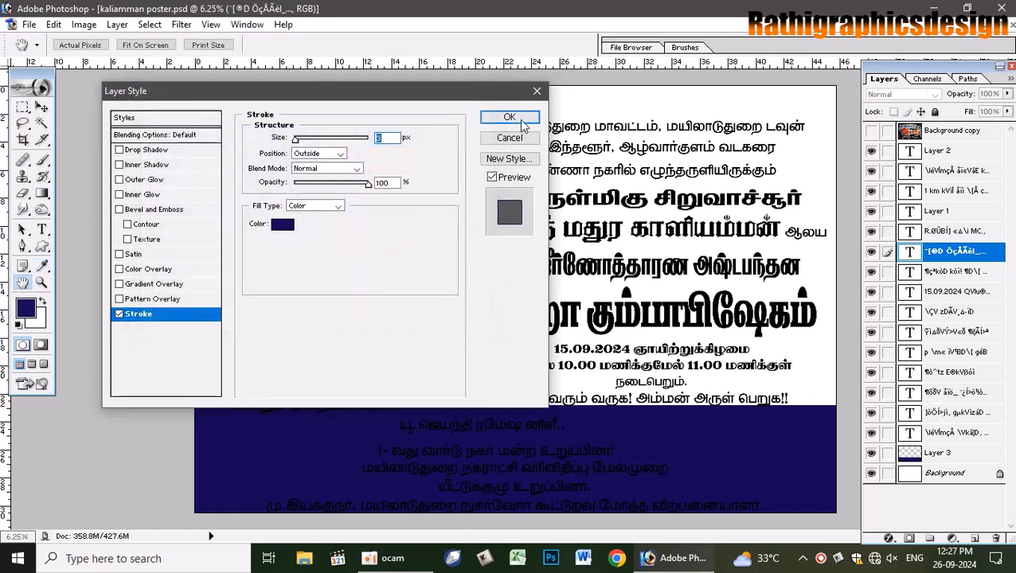
pyautogui.click(520, 120)
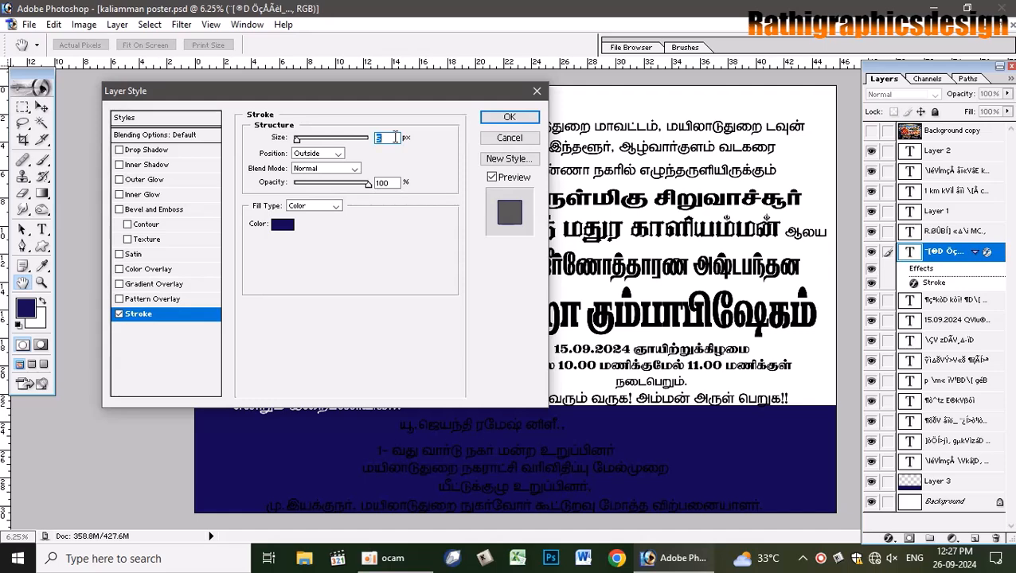
pyautogui.press('Up')
pyautogui.press('Up')
pyautogui.click(509, 117)
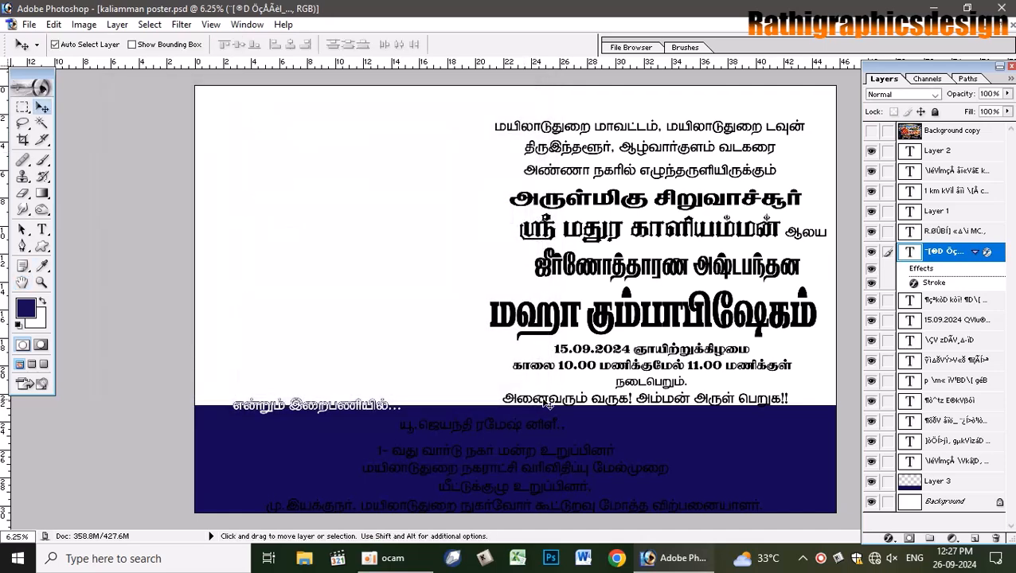
# - Change the stroke to dark green C100 M0 Y100 K80 at 50 px
pyautogui.click(871, 132)
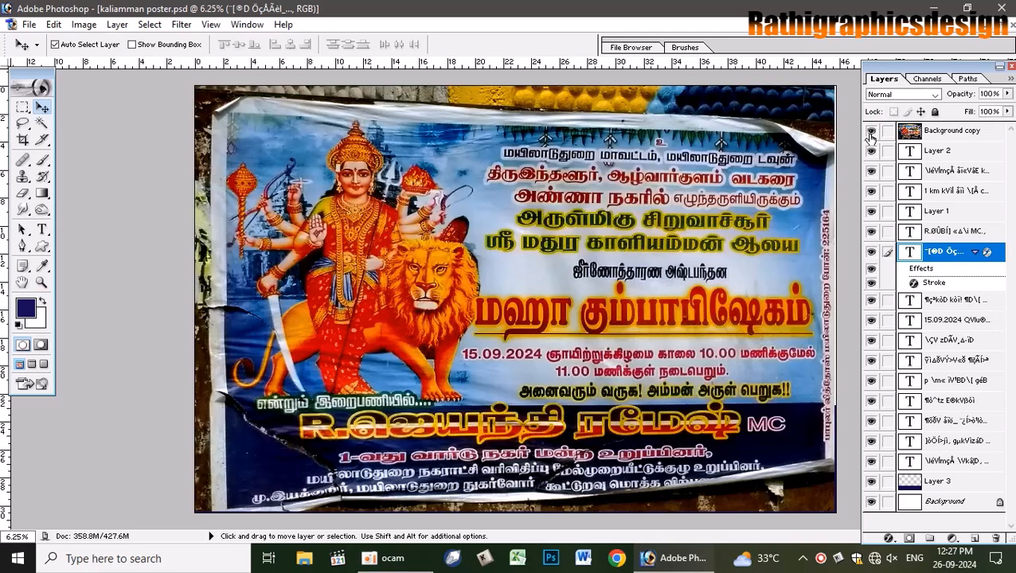
pyautogui.click(871, 132)
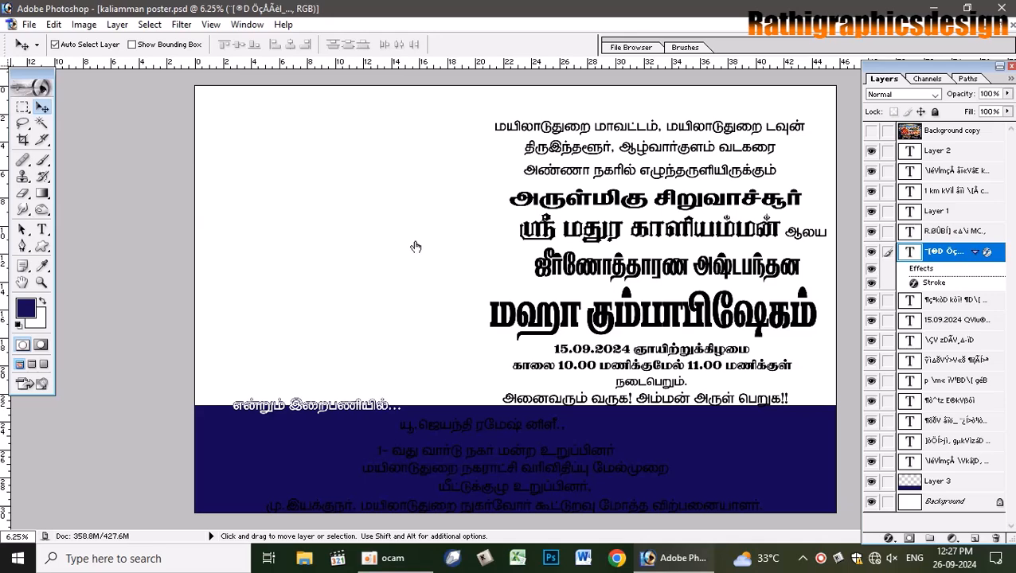
pyautogui.hotkey('alt', 'l')
pyautogui.press('y')
pyautogui.press('k')
pyautogui.click(283, 227)
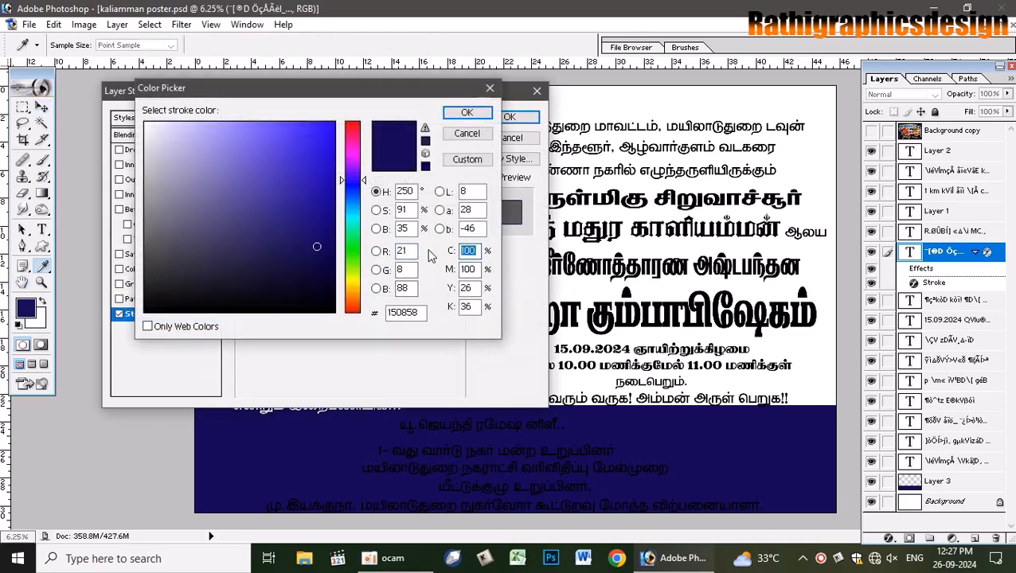
pyautogui.write('100')
pyautogui.press('Tab')
pyautogui.write('0')
pyautogui.press('Tab')
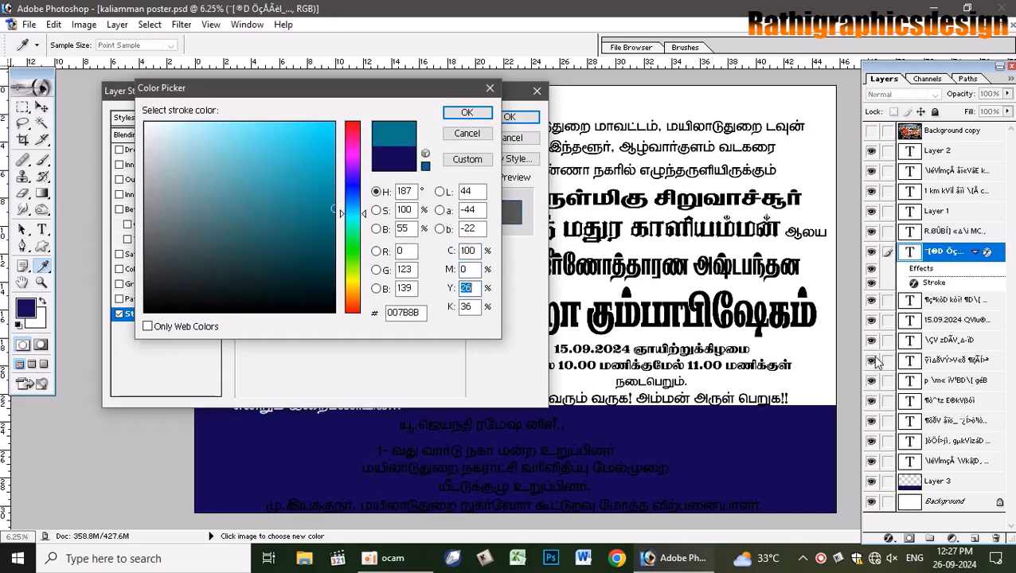
pyautogui.write('100')
pyautogui.press('Tab')
pyautogui.write('80')
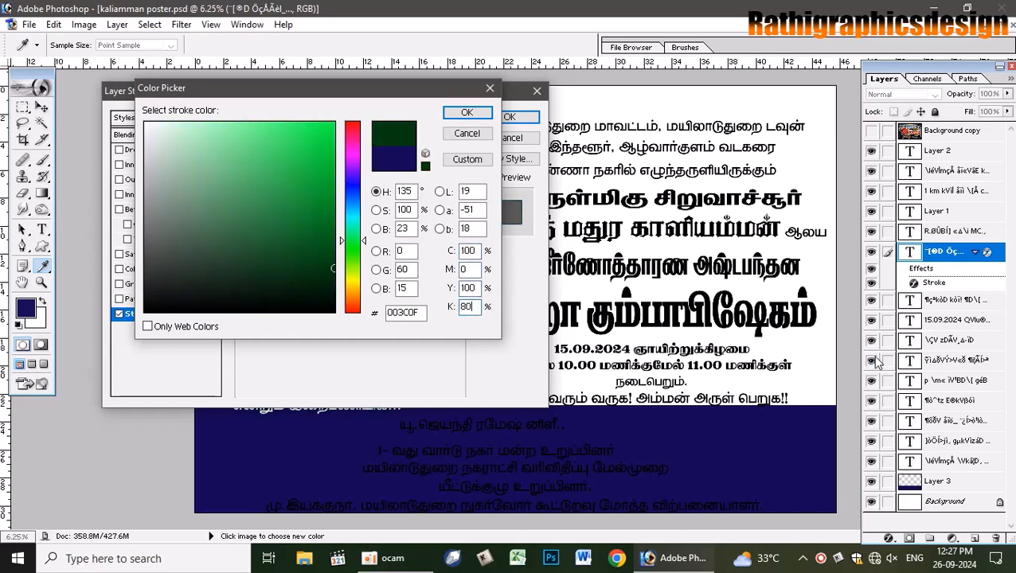
pyautogui.press('Return')
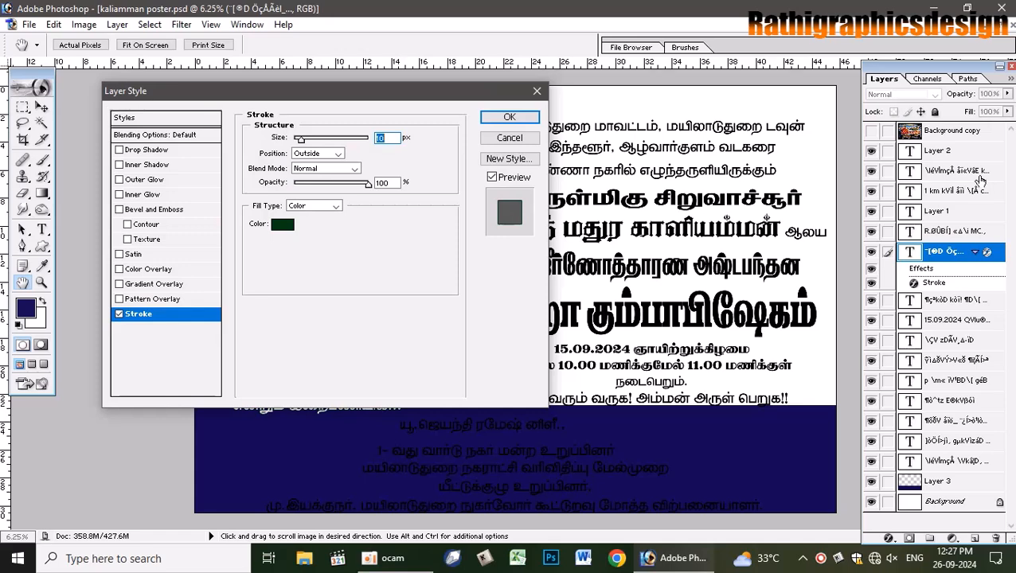
pyautogui.moveTo(481, 91); pyautogui.dragTo(869, 80)
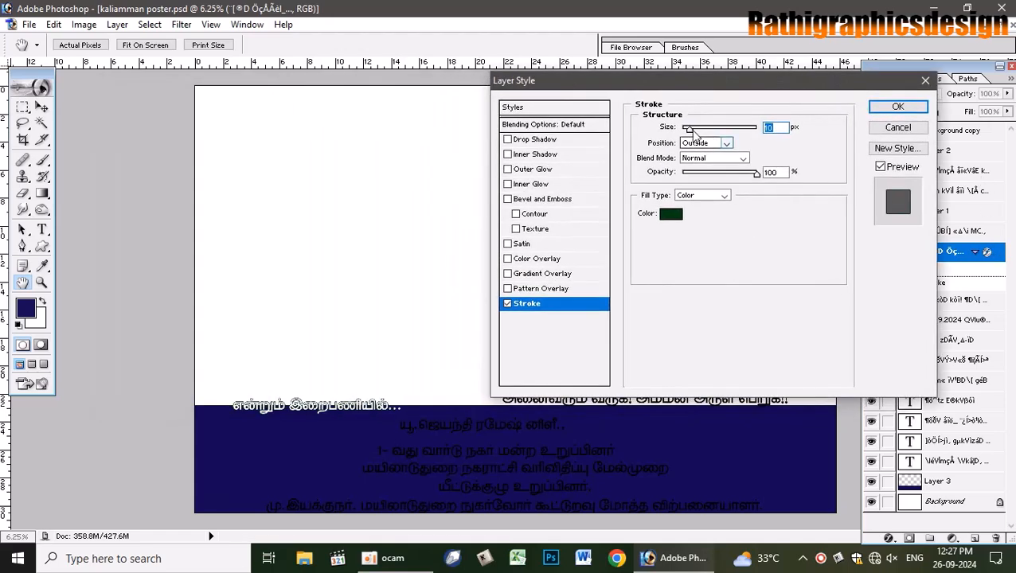
pyautogui.moveTo(689, 129); pyautogui.dragTo(699, 131)
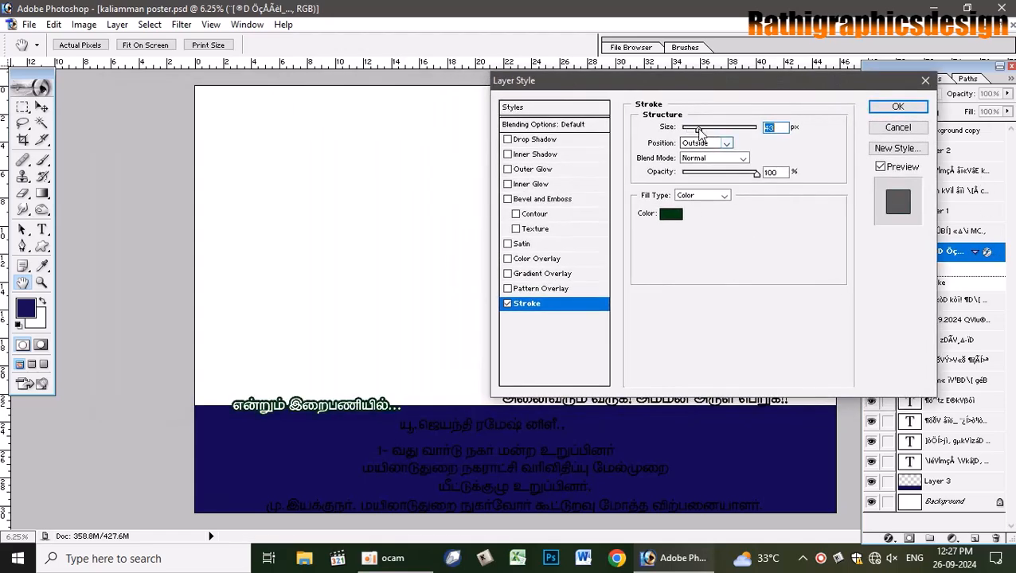
pyautogui.write('50')
pyautogui.press('Return')
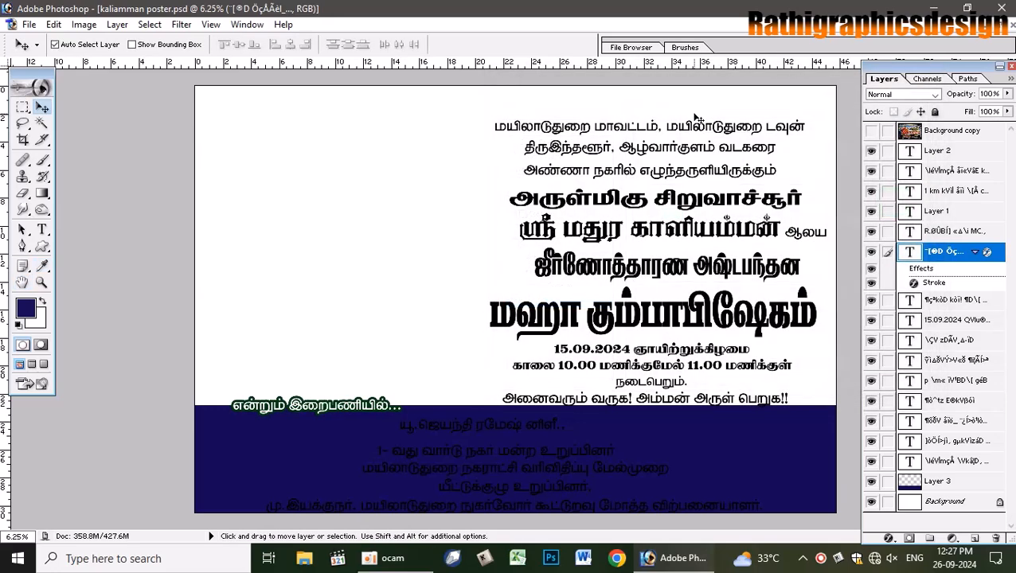
# - Add a new empty layer directly above the white Background layer
pyautogui.click(871, 130)
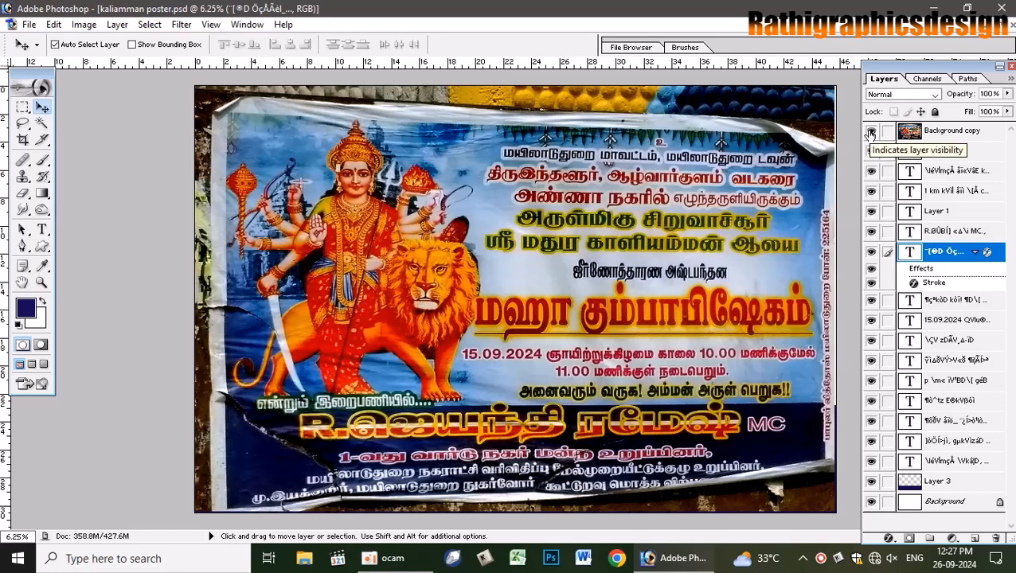
pyautogui.click(871, 131)
pyautogui.click(965, 502)
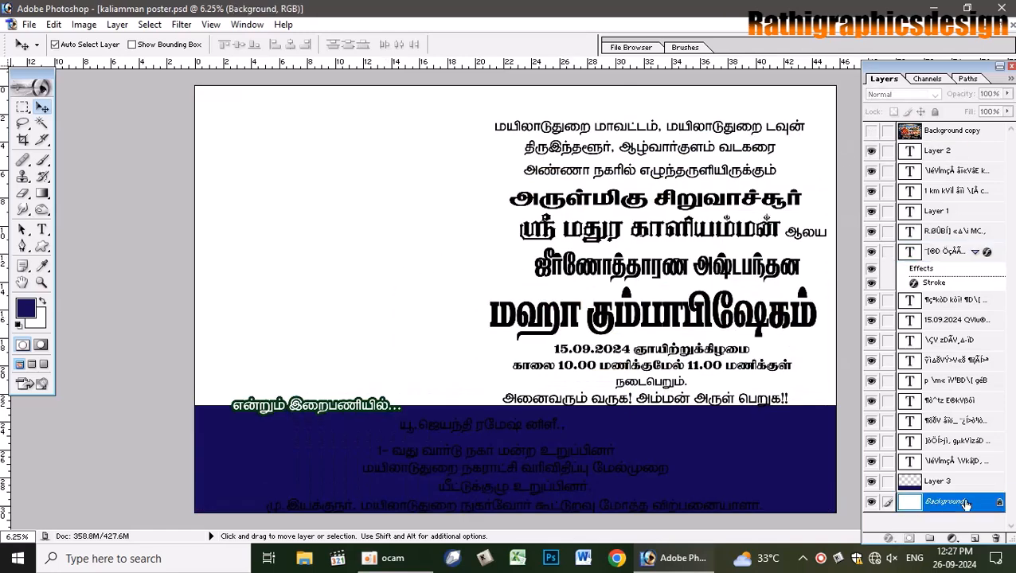
pyautogui.click(974, 538)
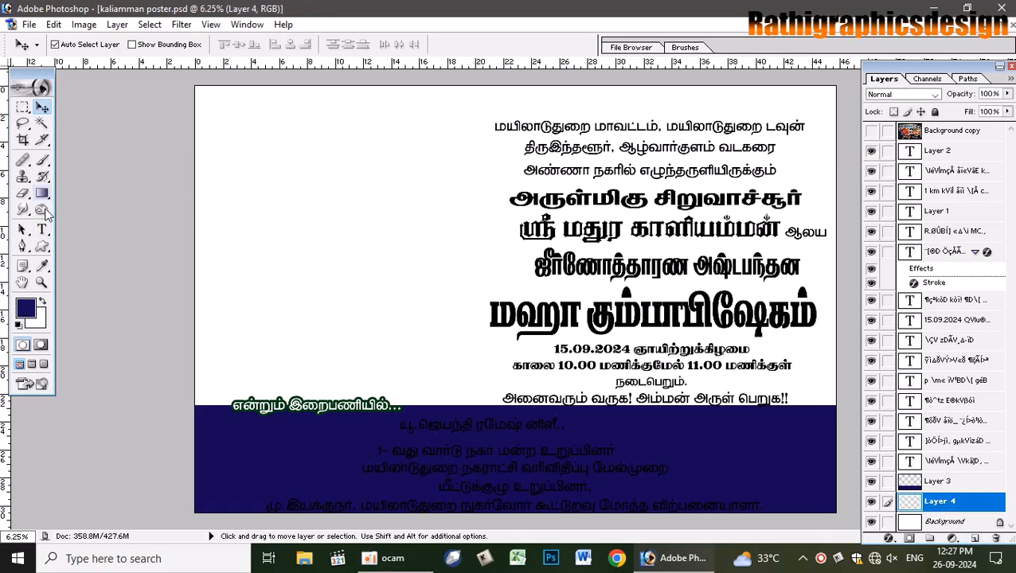
# - Set up a Foreground to Background gradient with a bright blue 1635BA left stop
pyautogui.click(46, 194)
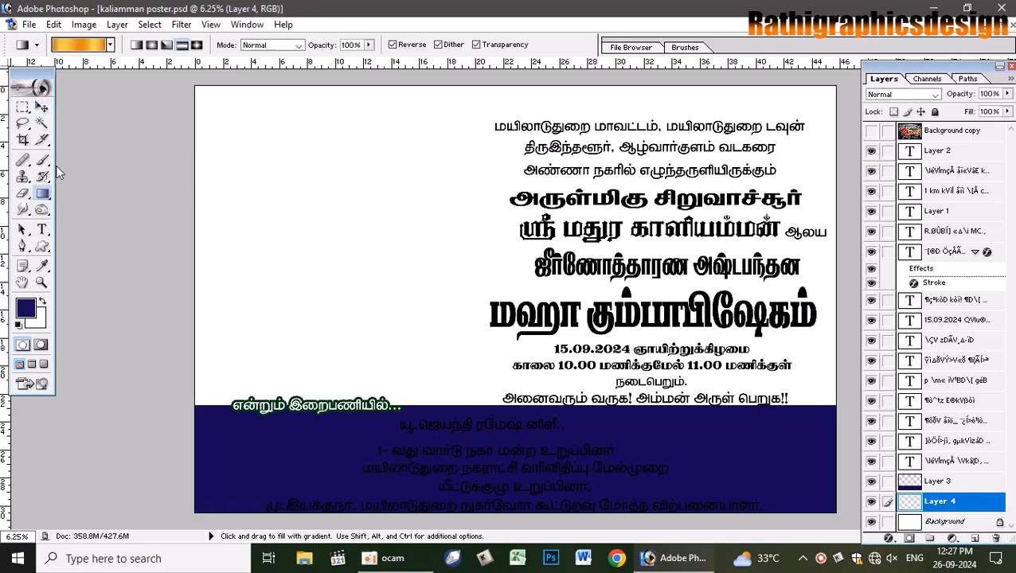
pyautogui.click(80, 51)
pyautogui.click(774, 253)
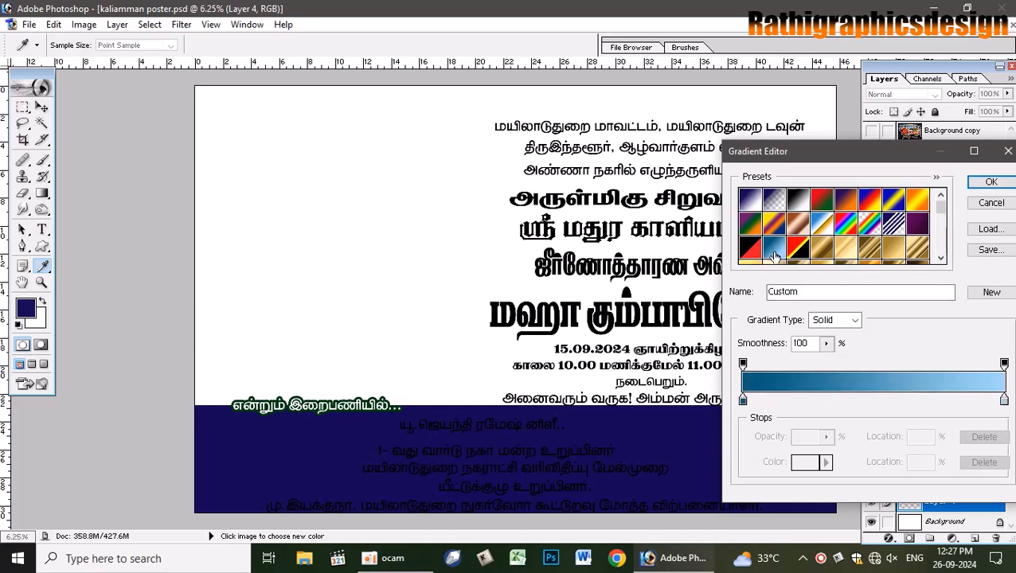
pyautogui.click(750, 198)
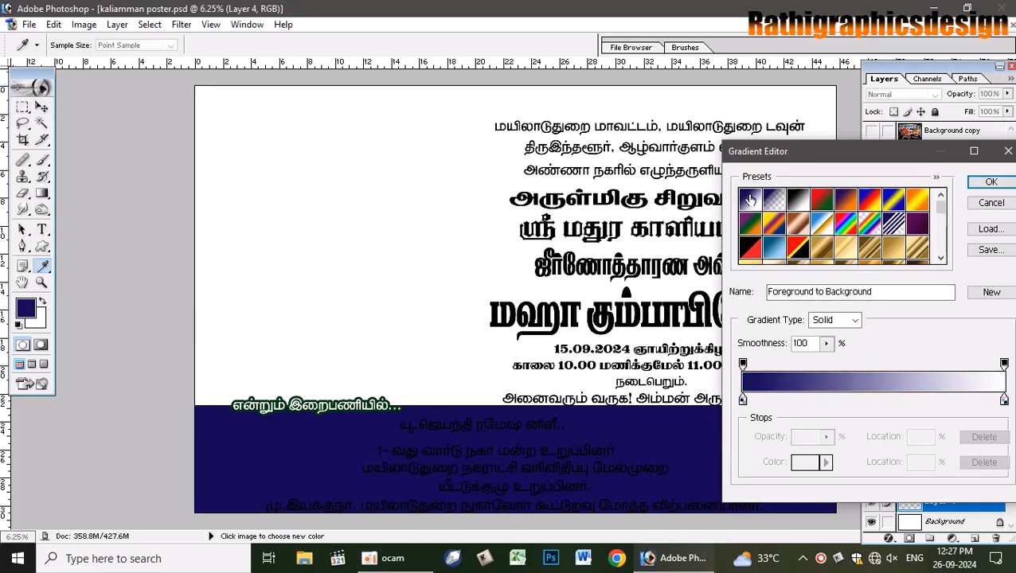
pyautogui.click(991, 184)
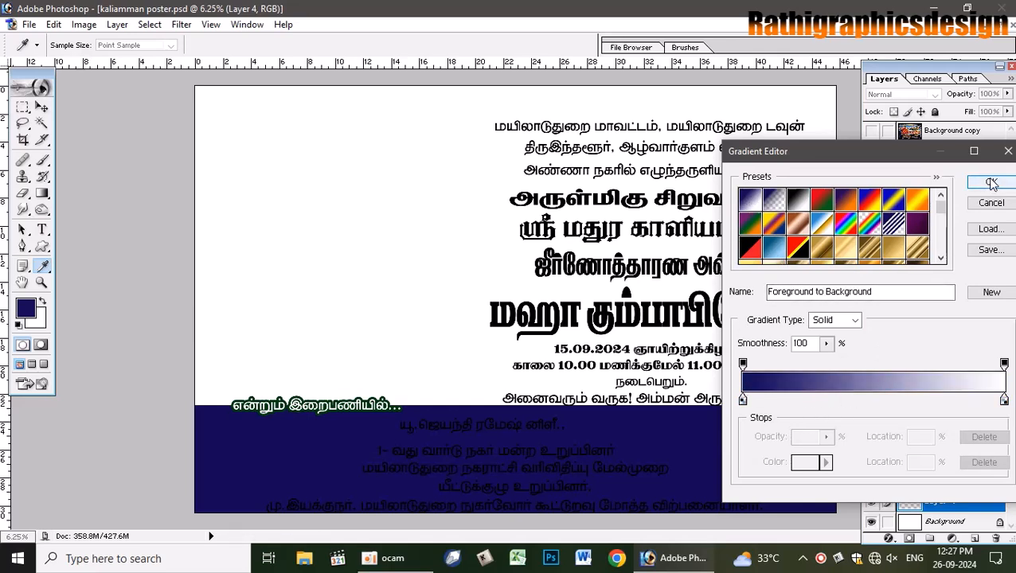
pyautogui.click(743, 400)
pyautogui.click(805, 463)
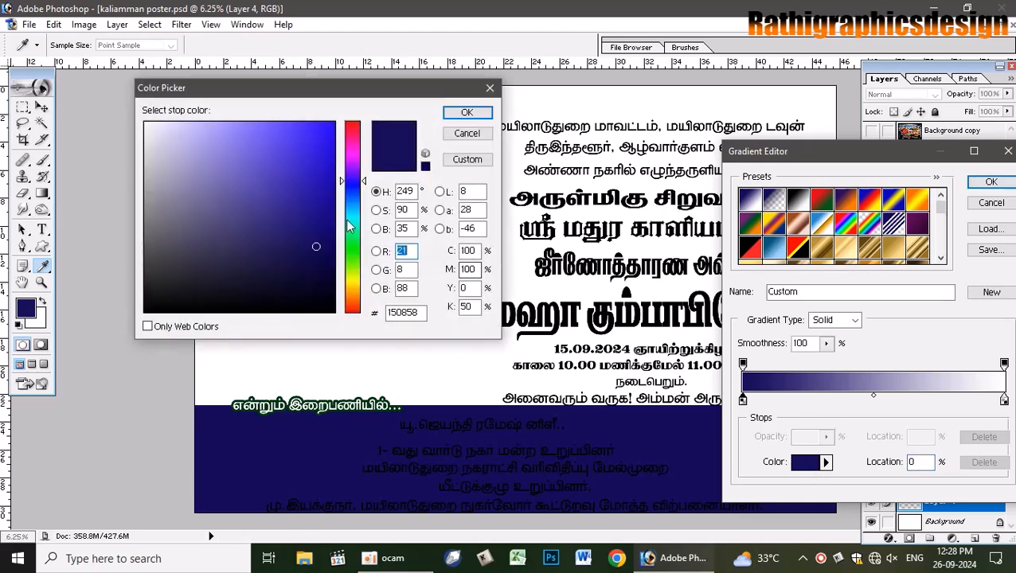
pyautogui.moveTo(340, 185); pyautogui.dragTo(350, 191)
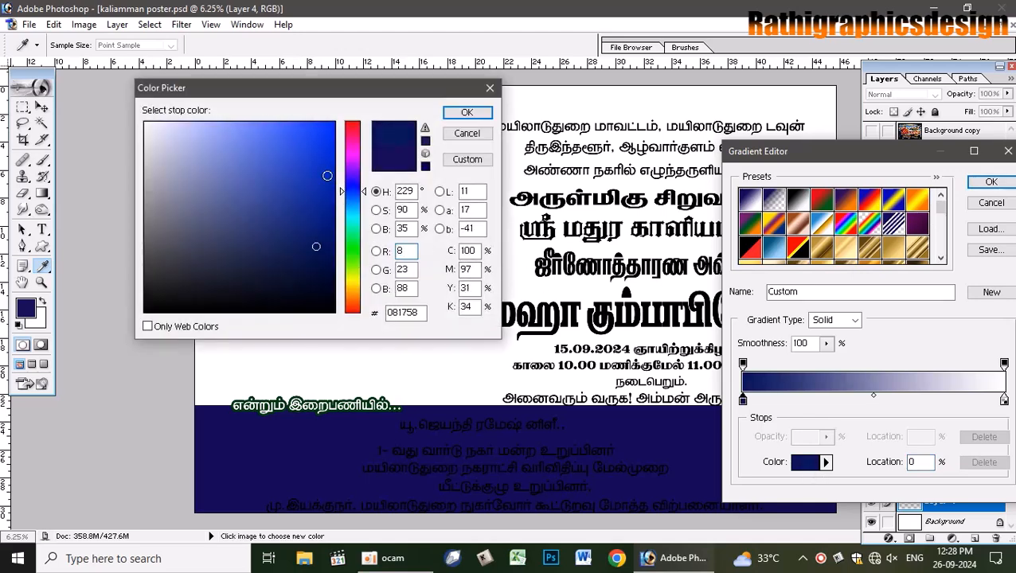
pyautogui.click(328, 175)
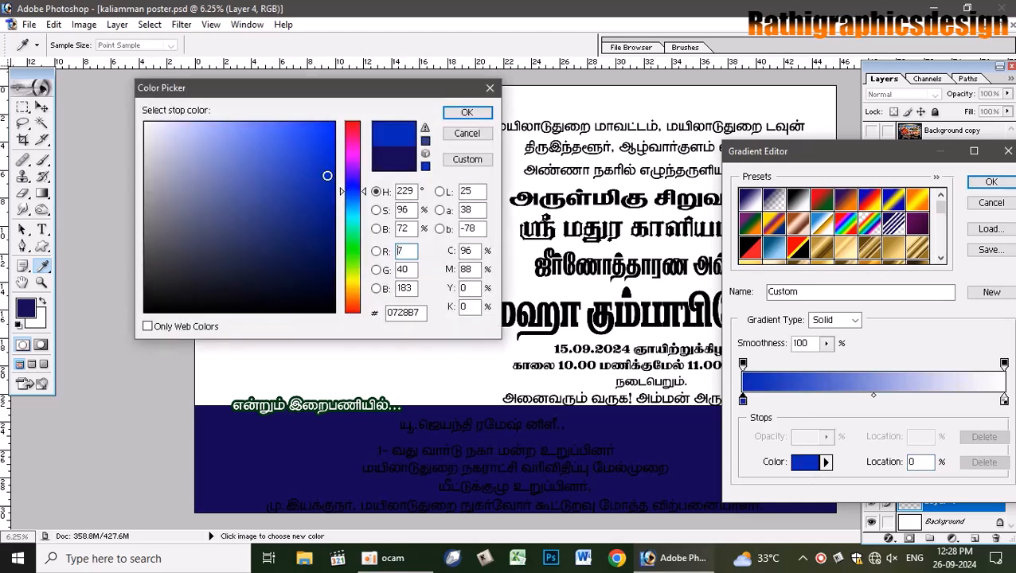
pyautogui.click(470, 113)
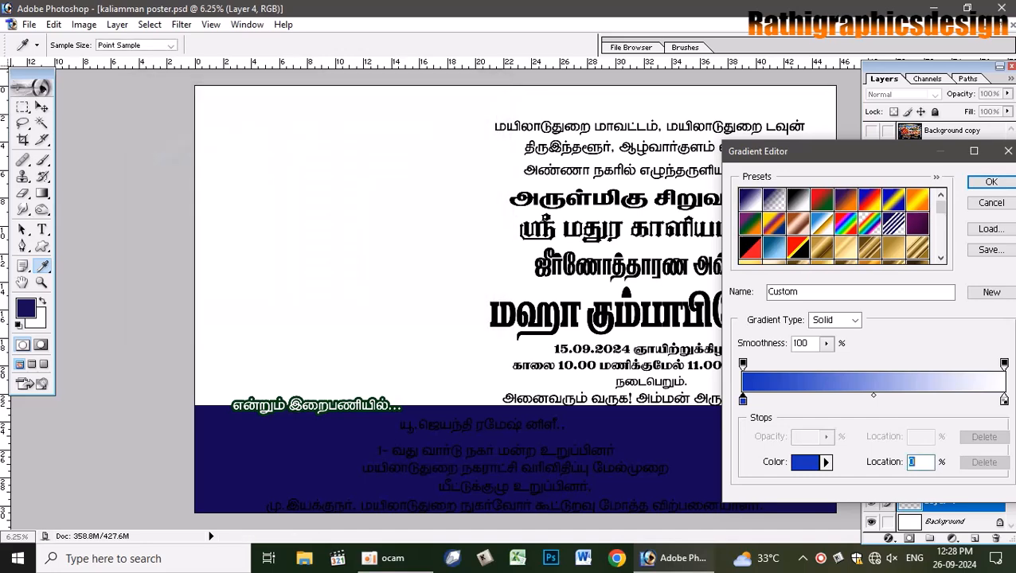
pyautogui.click(992, 181)
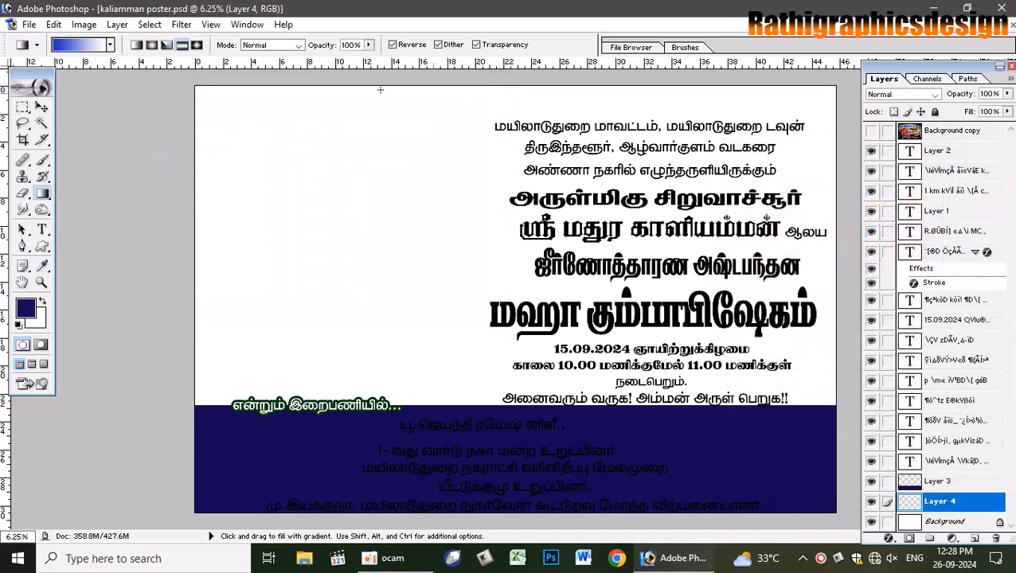
pyautogui.moveTo(646, 254); pyautogui.dragTo(141, 261)
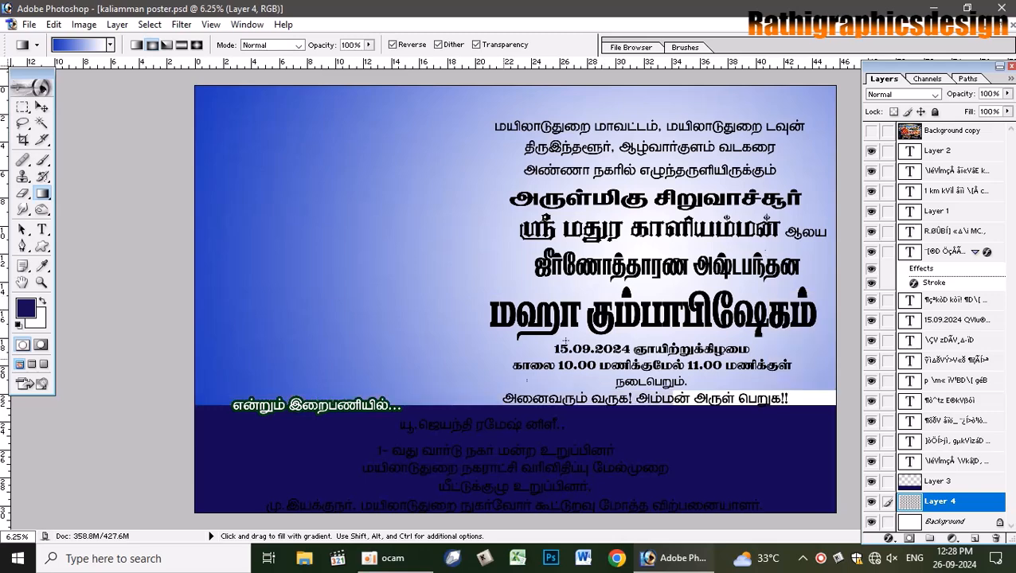
pyautogui.click(871, 130)
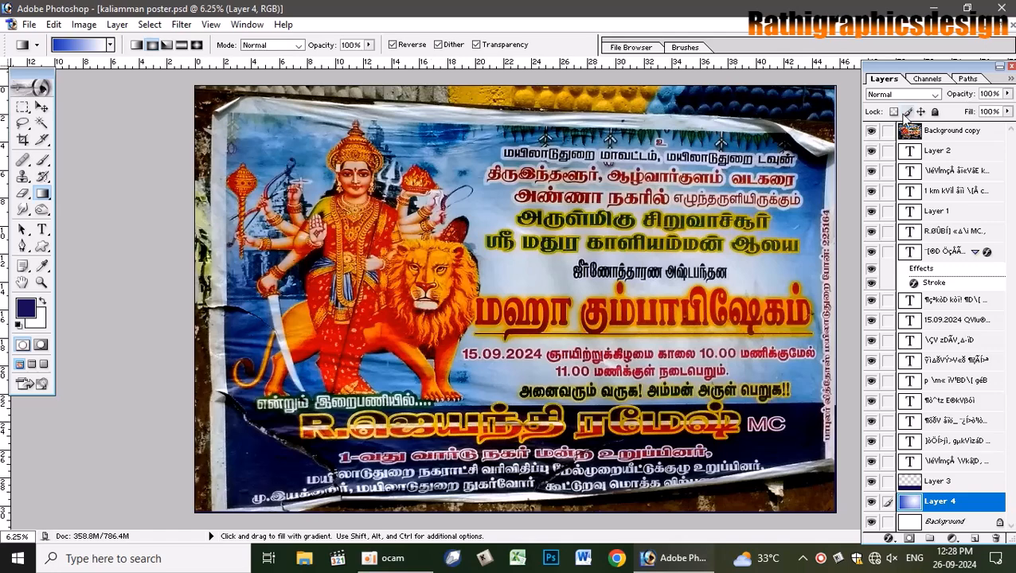
pyautogui.click(870, 131)
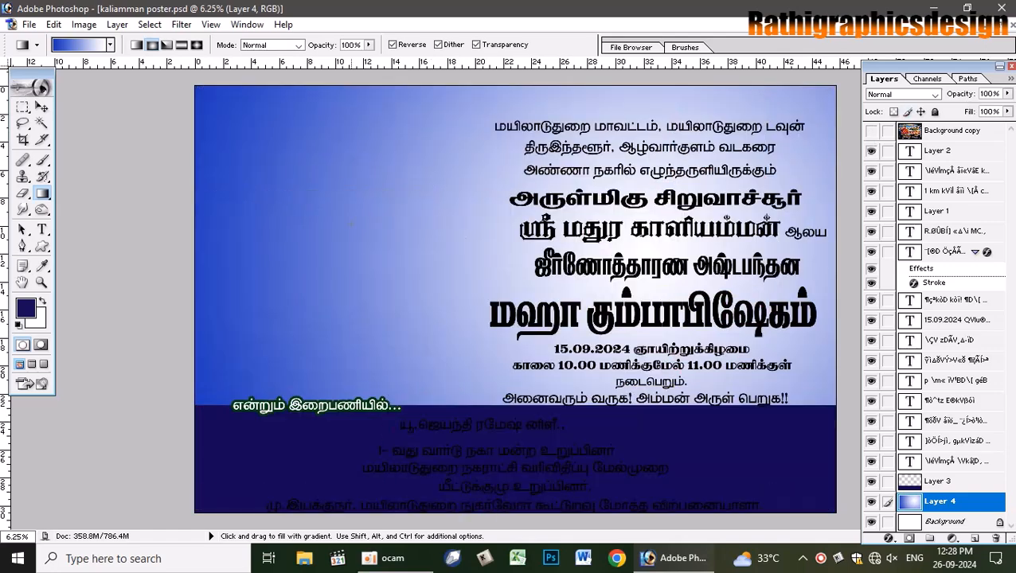
pyautogui.click(43, 107)
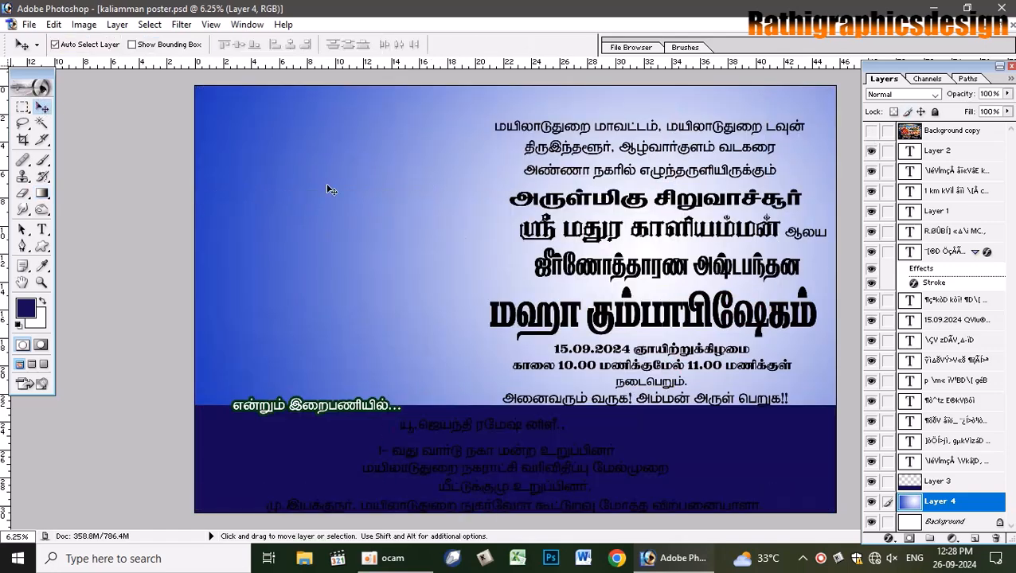
pyautogui.click(996, 538)
pyautogui.press('Return')
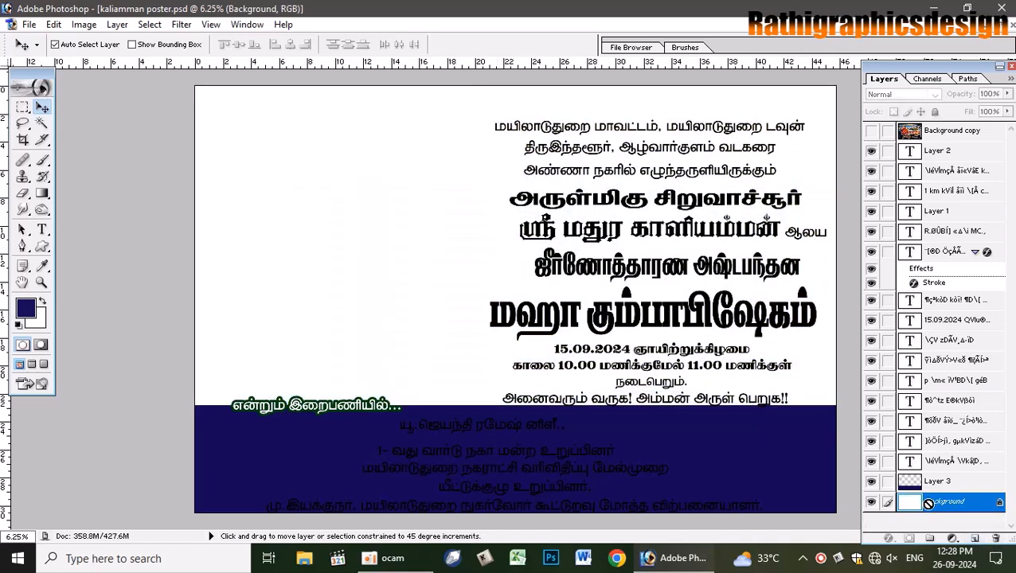
pyautogui.hotkey('ctrl', 'shift', 'n')
pyautogui.press('Return')
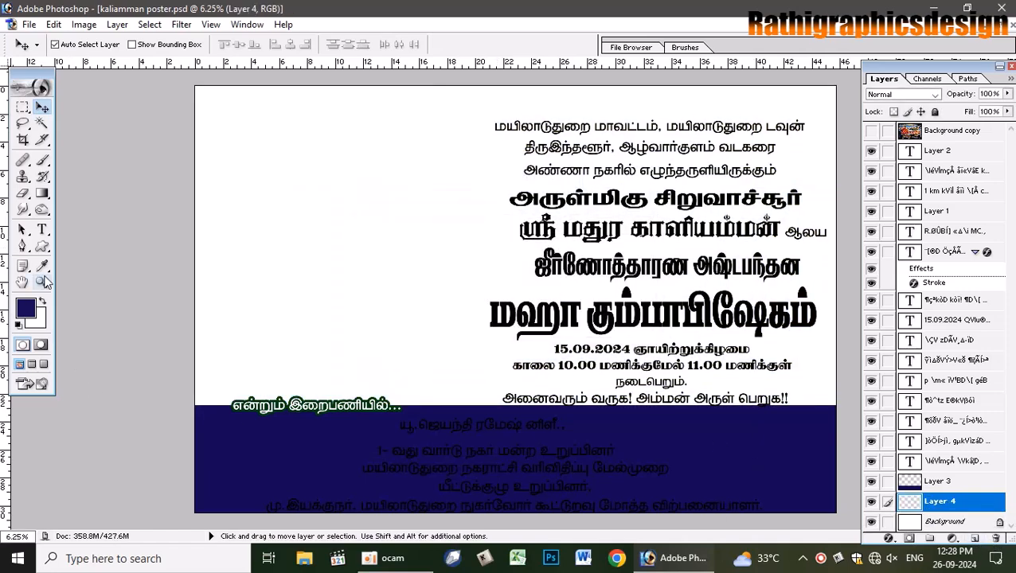
# - Choose a brighter blue painting colour and a 2500 px brush
pyautogui.click(25, 308)
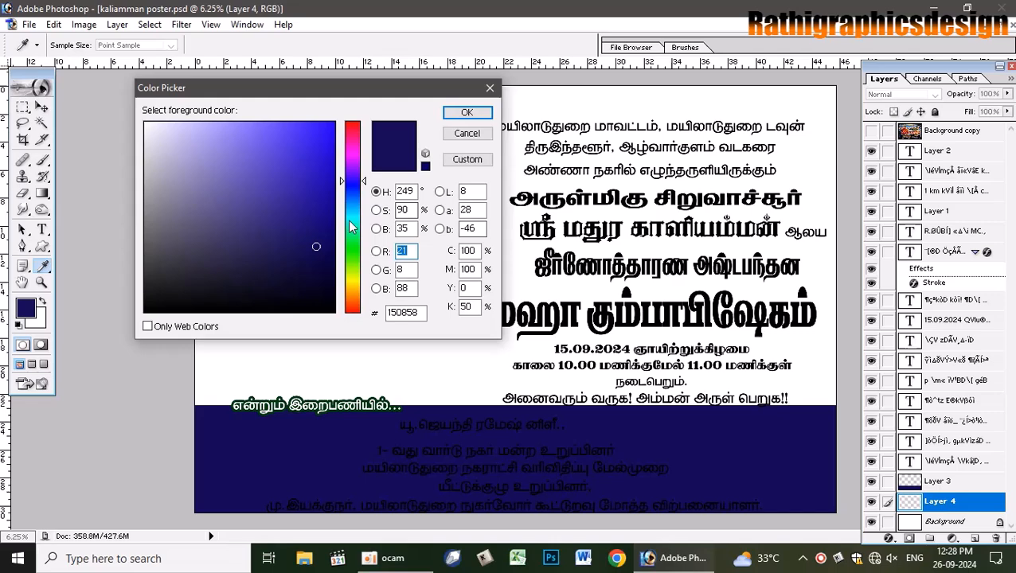
pyautogui.moveTo(343, 181); pyautogui.dragTo(345, 199)
pyautogui.click(329, 184)
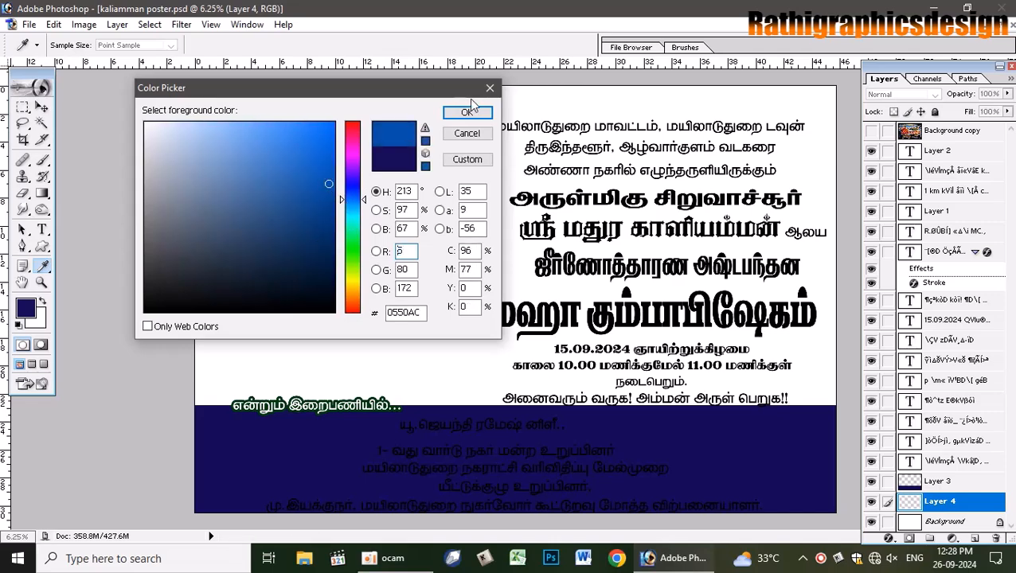
pyautogui.click(467, 113)
pyautogui.press('b')
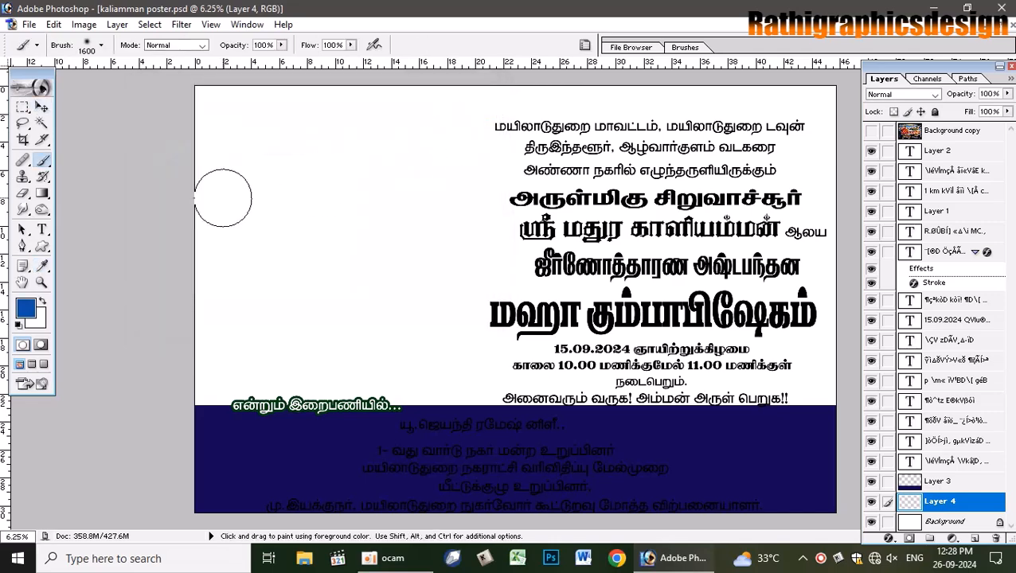
pyautogui.press(']')
pyautogui.press(']')
pyautogui.press(']')
pyautogui.press(']')
pyautogui.press(']')
pyautogui.press(']')
pyautogui.press(']')
pyautogui.press(']')
pyautogui.press(']')
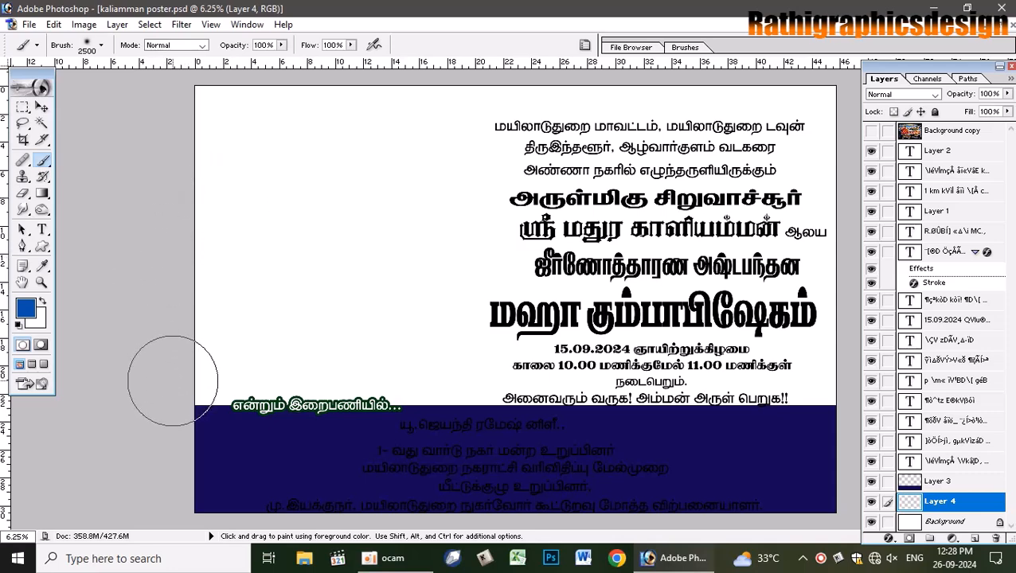
# - Set the image size to 18 × 12 inches at 300 pixels/cm
pyautogui.click(83, 24)
pyautogui.click(116, 139)
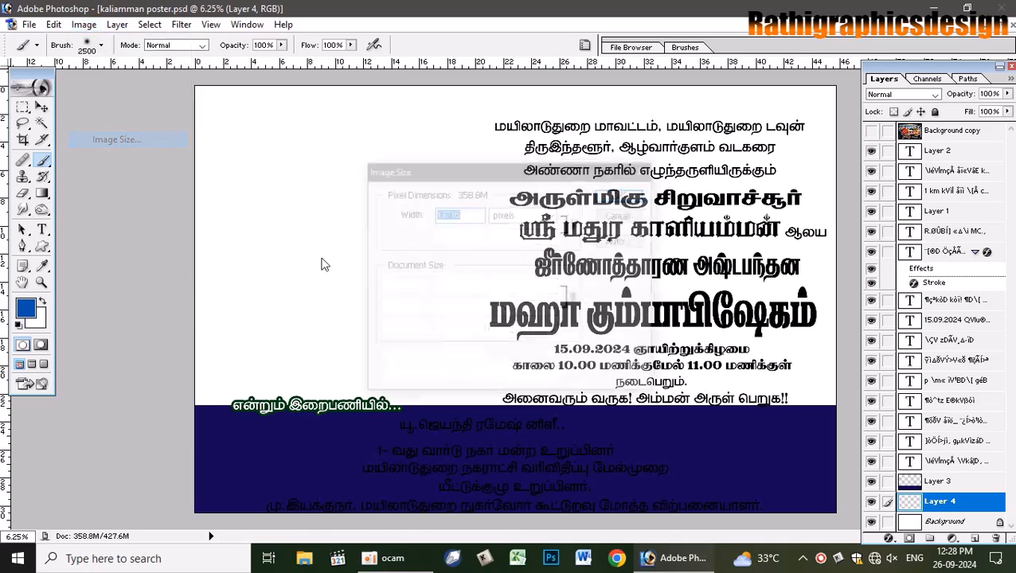
pyautogui.click(521, 286)
pyautogui.click(517, 310)
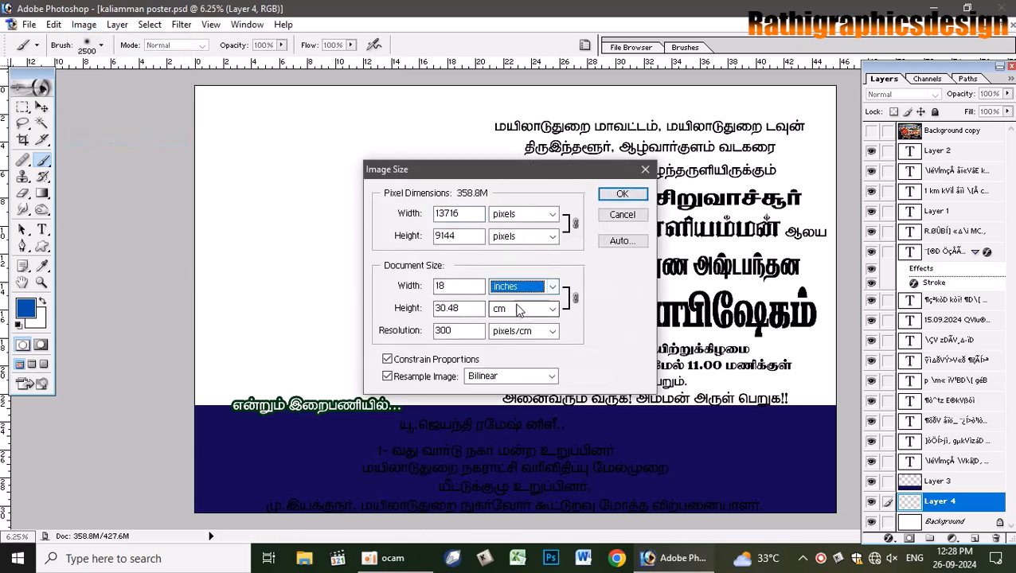
pyautogui.click(518, 309)
pyautogui.click(509, 338)
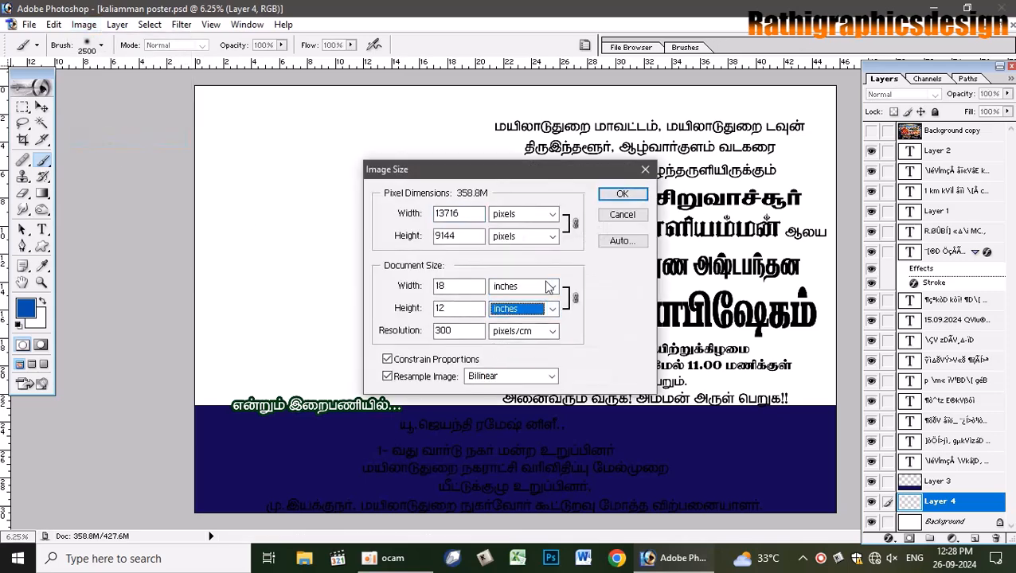
pyautogui.click(618, 194)
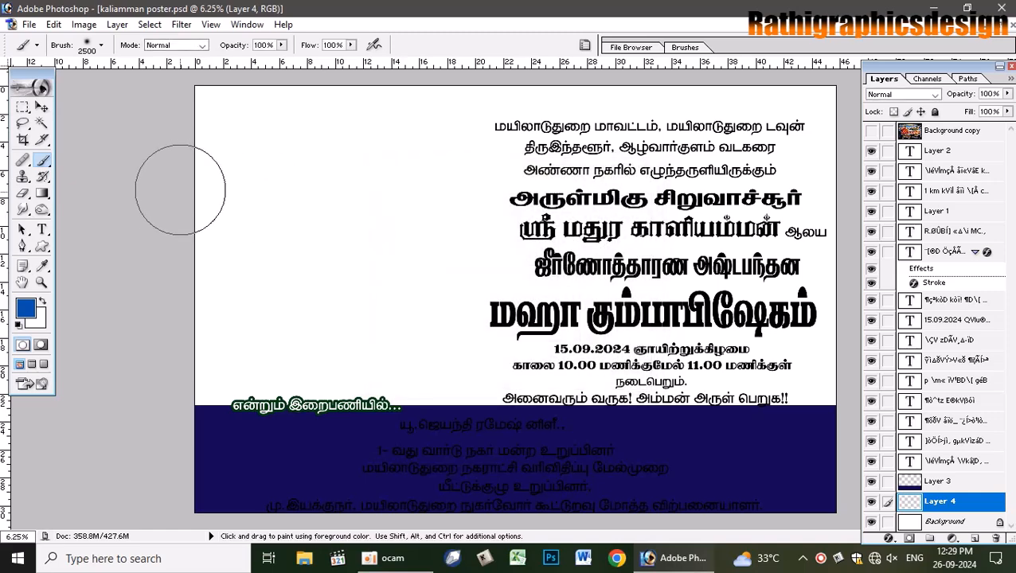
# - Undo a stray blue brush stroke and zoom out to view the whole poster
pyautogui.moveTo(175, 195)
pyautogui.mouseDown()
pyautogui.moveTo(238, 91)
pyautogui.moveTo(358, 82)
pyautogui.moveTo(397, 96)
pyautogui.moveTo(242, 134)
pyautogui.mouseUp()
pyautogui.hotkey('ctrl', 'z')
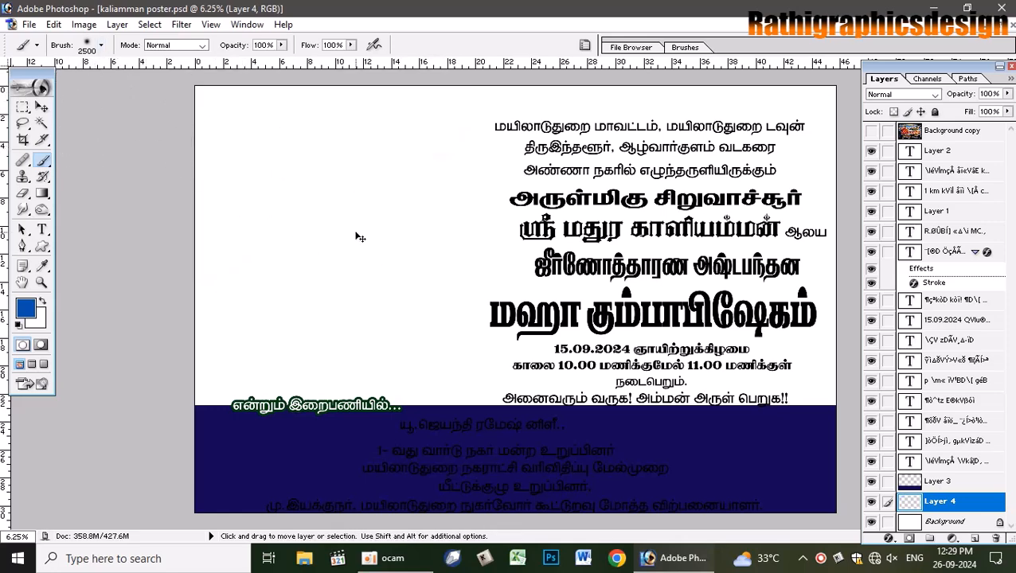
pyautogui.hotkey('ctrl', '-')
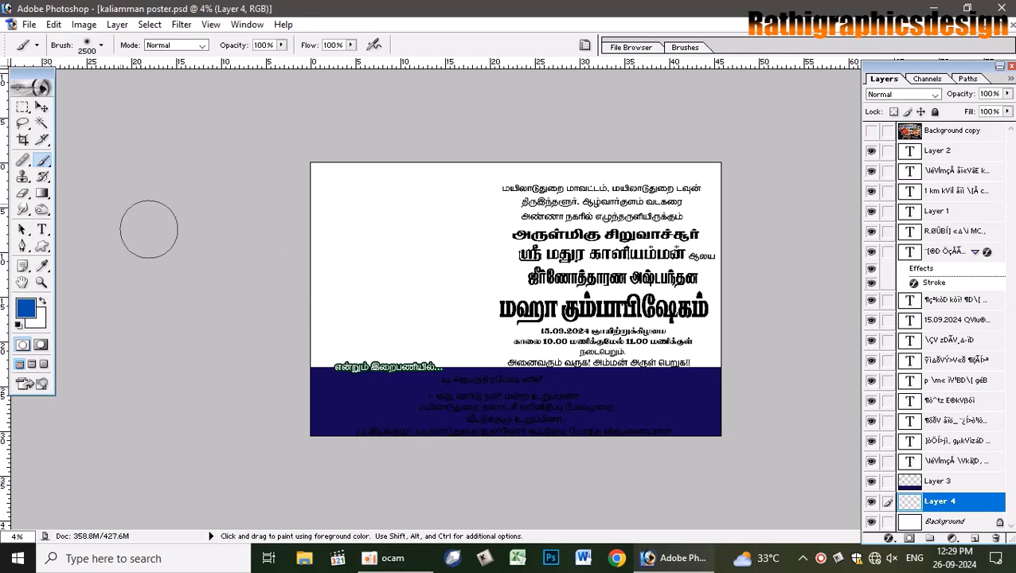
pyautogui.click(45, 193)
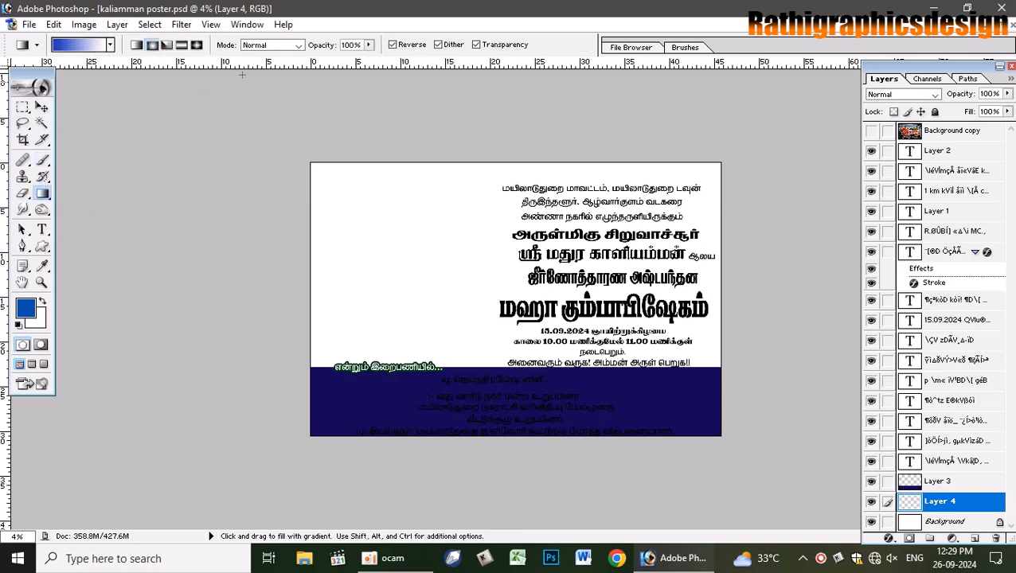
# - Fill Layer 4 with a reversed linear gradient running from lower-left to the top
pyautogui.click(137, 47)
pyautogui.moveTo(316, 284); pyautogui.dragTo(713, 281)
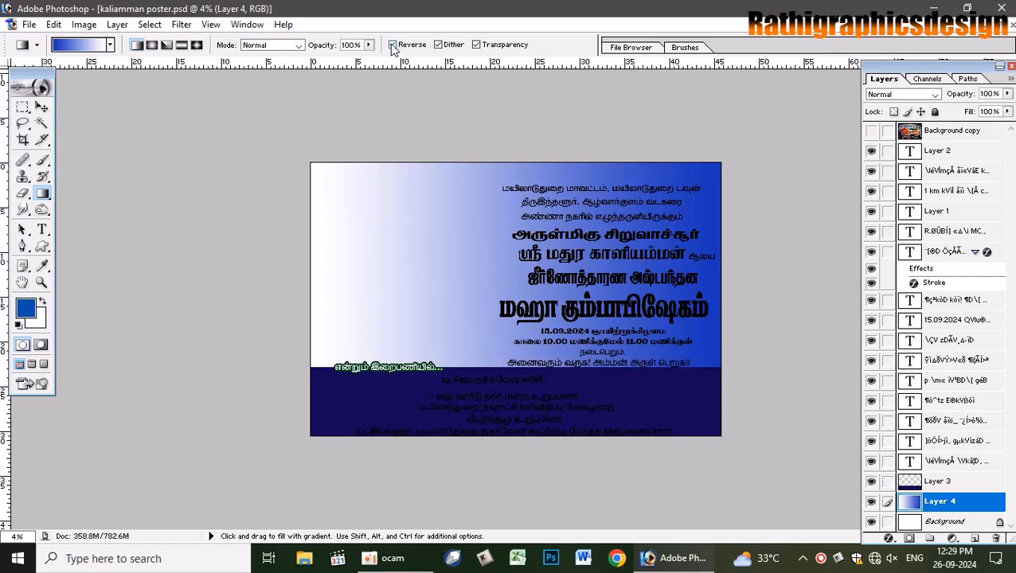
pyautogui.hotkey('ctrl', 'z')
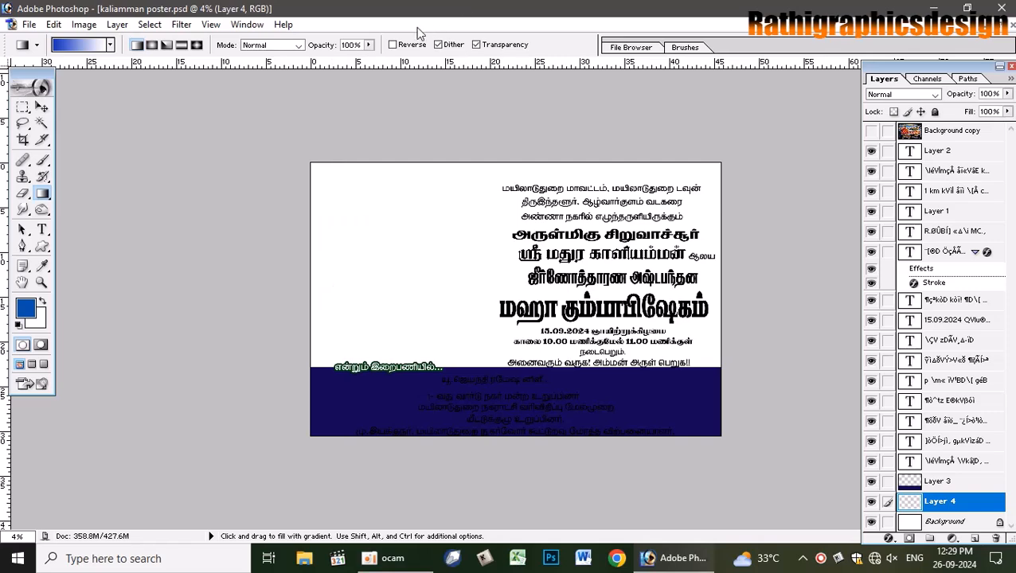
pyautogui.click(402, 44)
pyautogui.moveTo(315, 364); pyautogui.dragTo(597, 161)
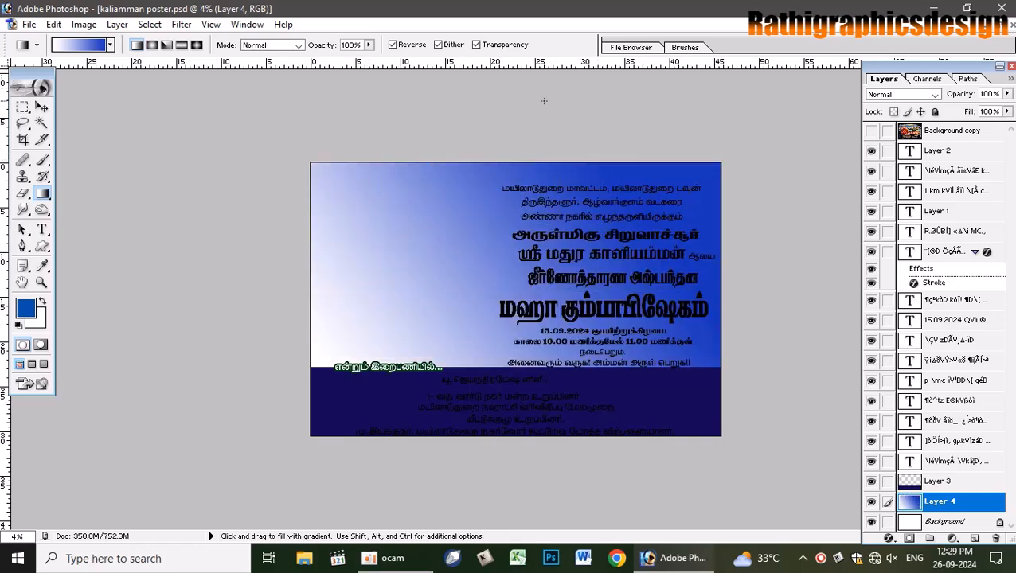
# - Flip the sky gradient horizontally so the deep blue sits on the left
pyautogui.hotkey('ctrl', 't')
pyautogui.rightClick(462, 268)
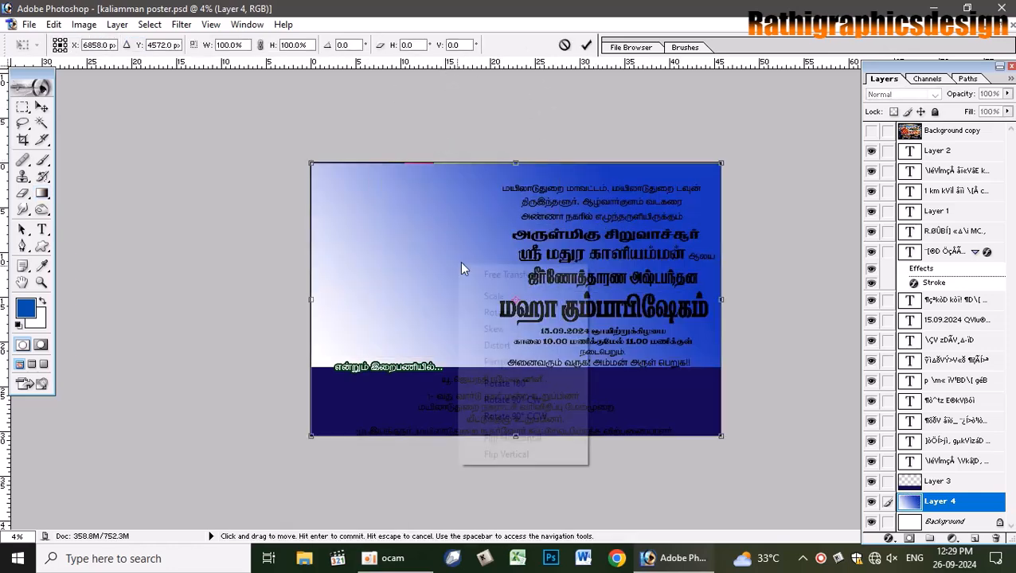
pyautogui.click(512, 438)
pyautogui.press('g')
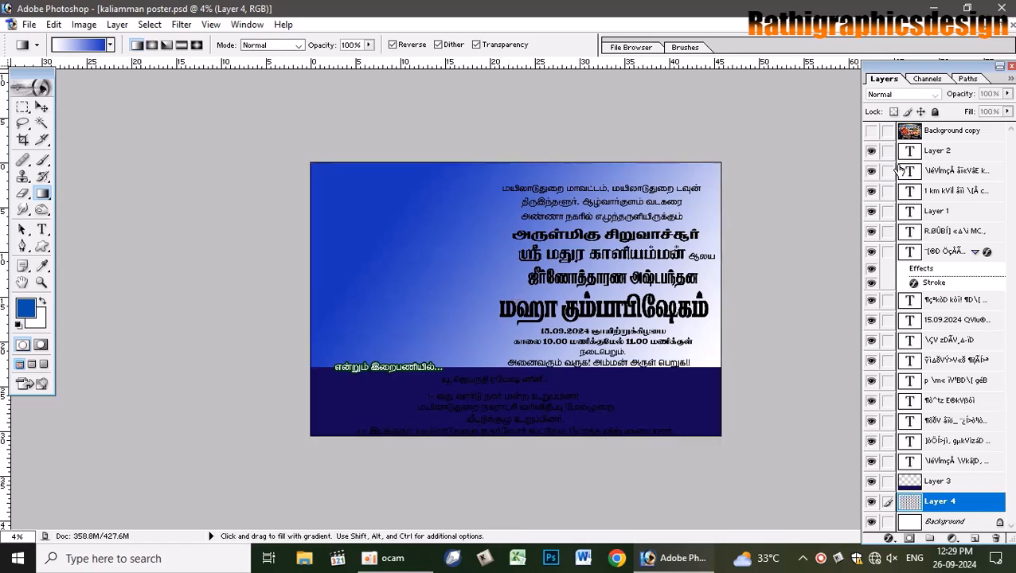
pyautogui.click(871, 131)
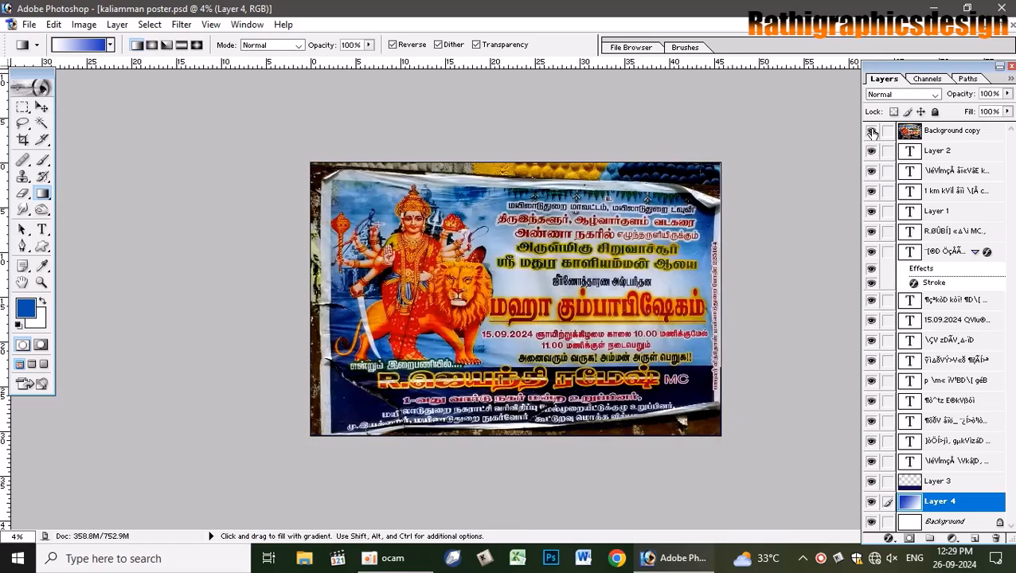
pyautogui.click(871, 132)
# - Set Layer 4's opacity to 70% and duplicate it
pyautogui.press('v')
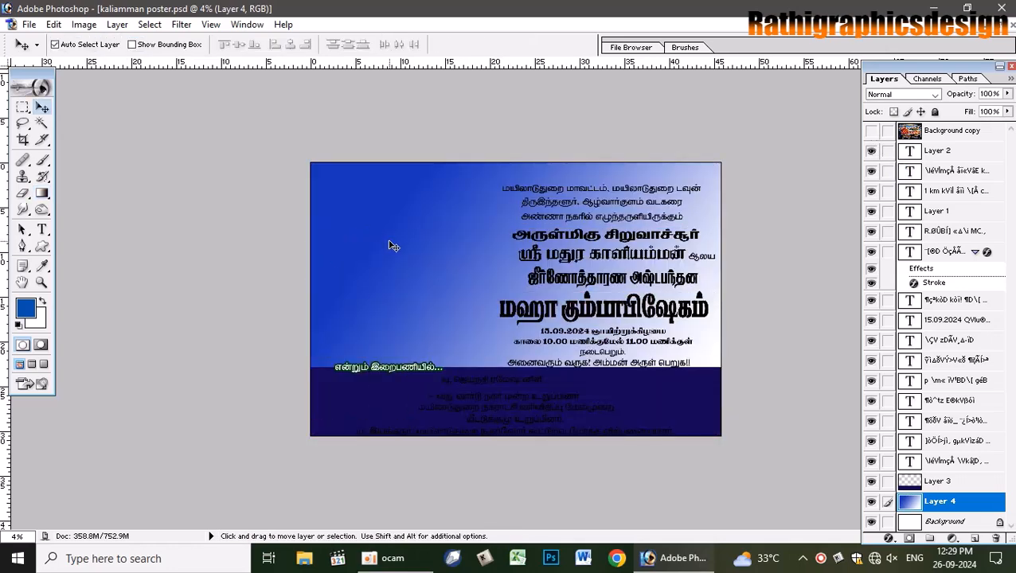
pyautogui.press('5')
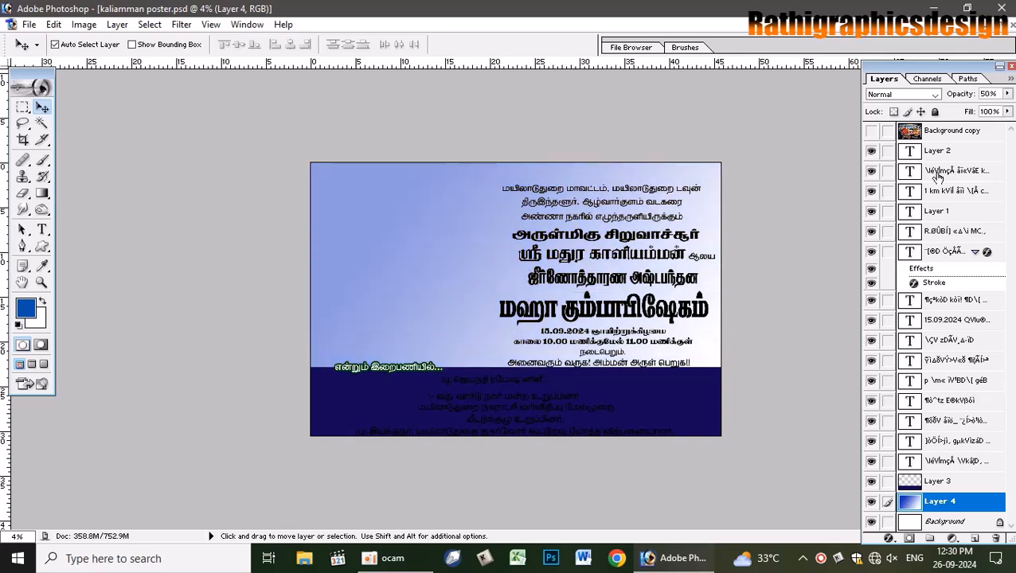
pyautogui.press('7')
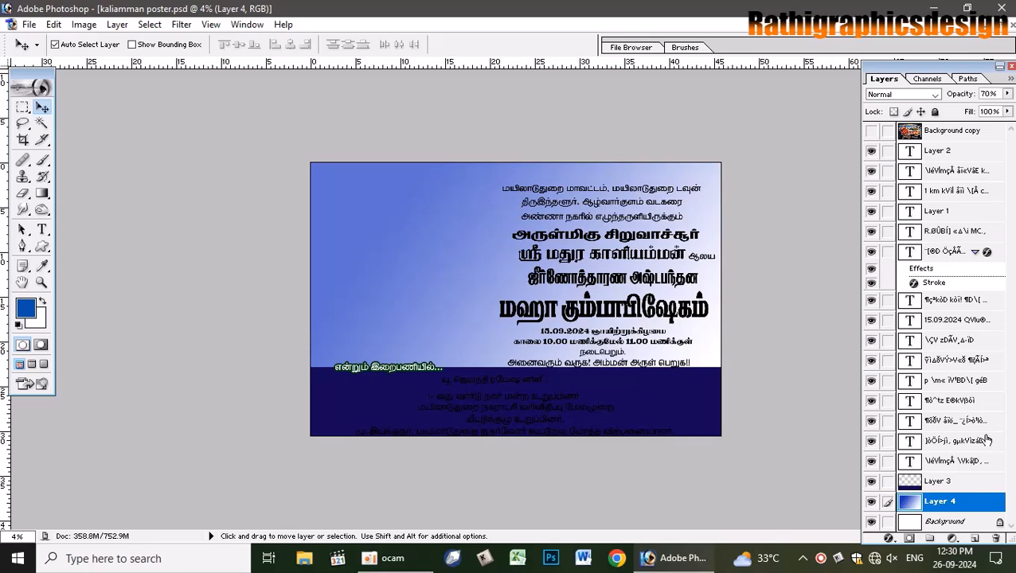
pyautogui.click(872, 132)
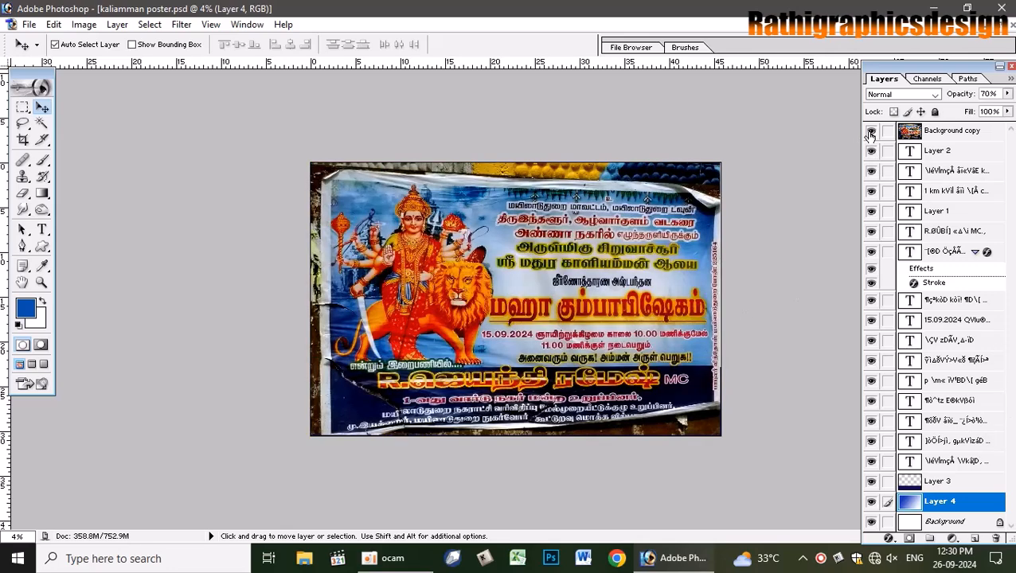
pyautogui.click(871, 133)
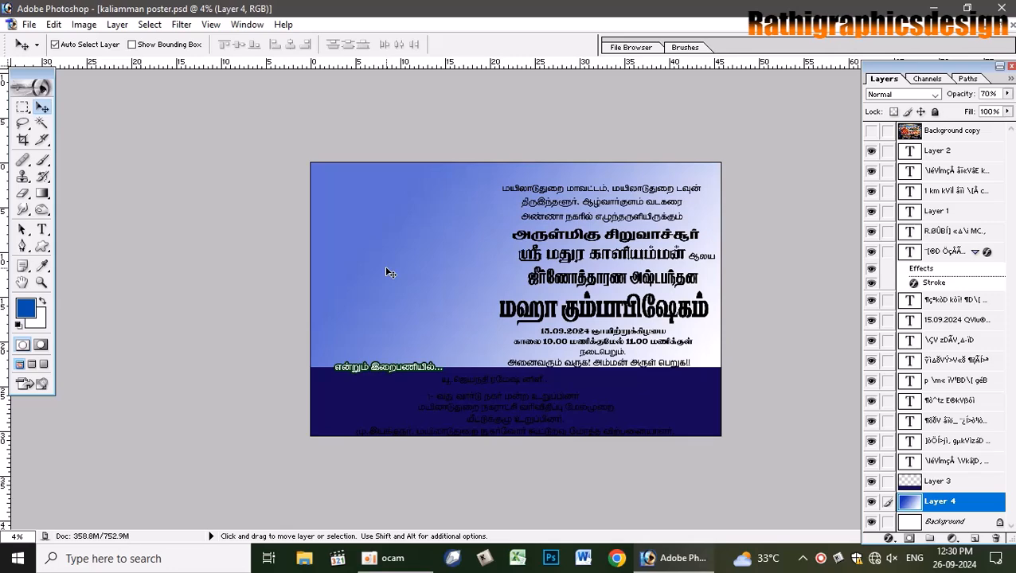
pyautogui.hotkey('ctrl', 'j')
# - Flip the gradient copy horizontally and shift it to the right
pyautogui.hotkey('ctrl', 't')
pyautogui.rightClick(350, 274)
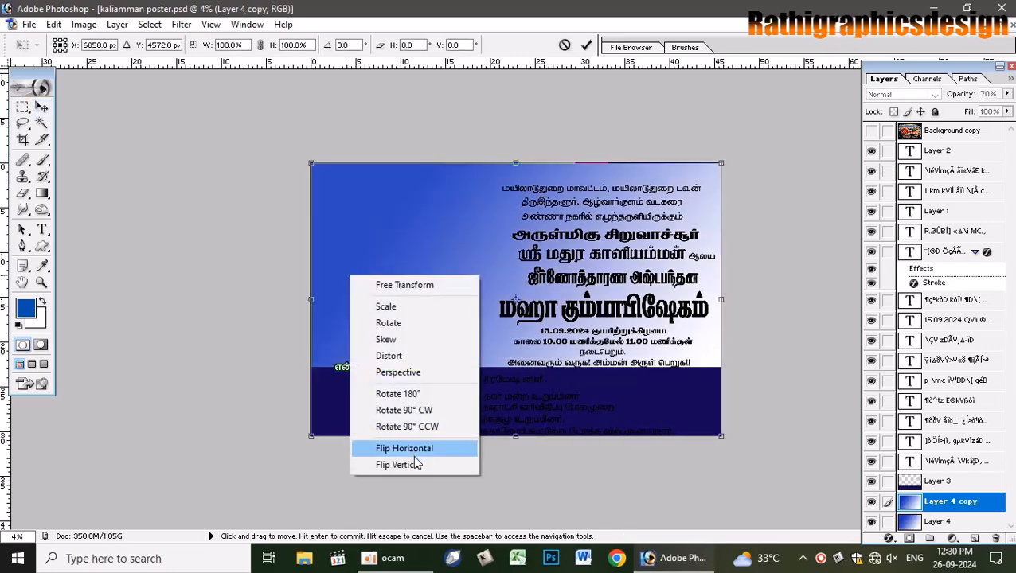
pyautogui.click(414, 452)
pyautogui.press('Return')
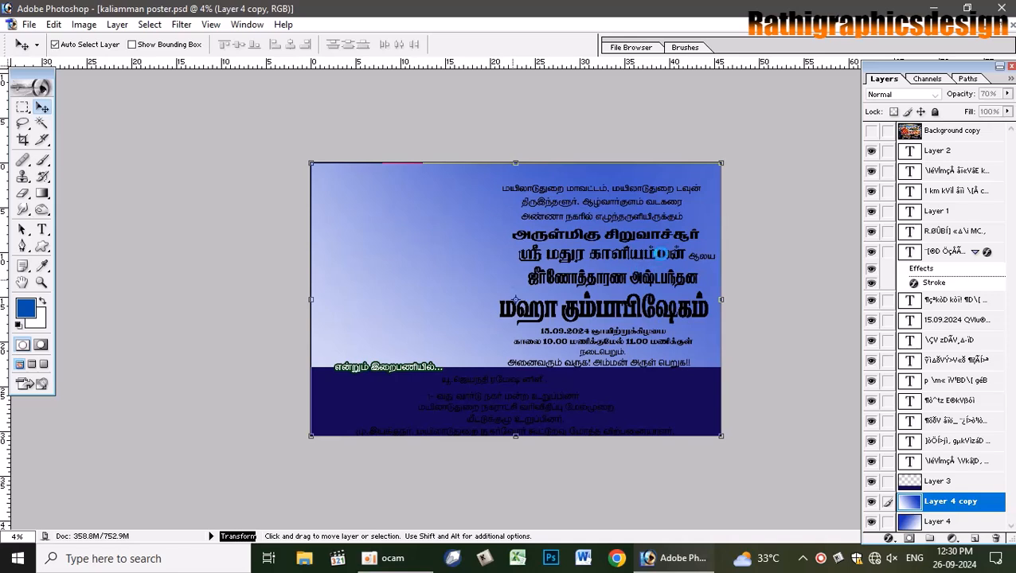
pyautogui.press('e')
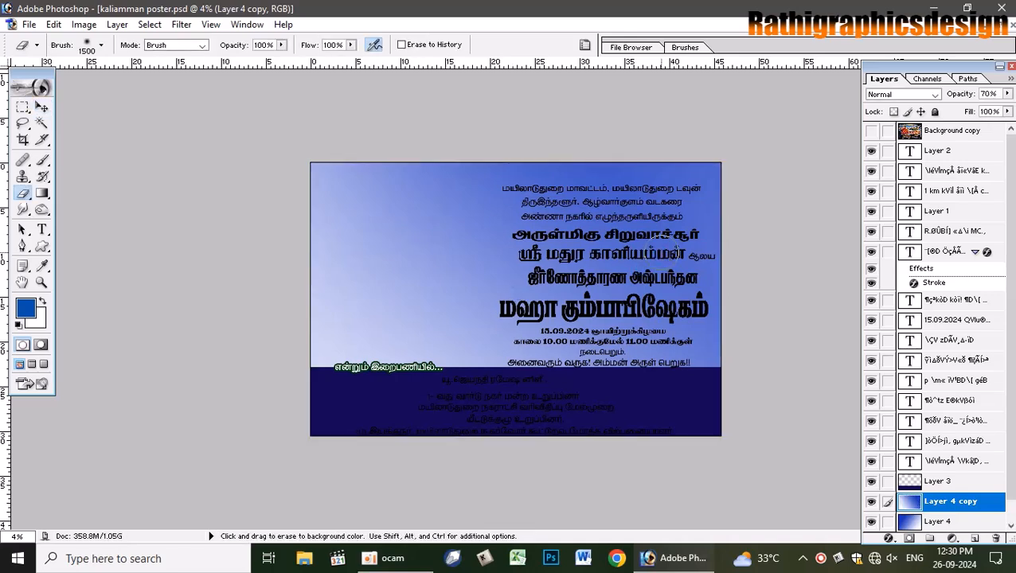
pyautogui.press(']')
pyautogui.press(']')
pyautogui.press(']')
pyautogui.press(']')
pyautogui.press(']')
pyautogui.press(']')
pyautogui.press(']')
pyautogui.press(']')
pyautogui.press(']')
pyautogui.press(']')
pyautogui.moveTo(603, 274)
pyautogui.mouseDown()
pyautogui.moveTo(628, 273)
pyautogui.moveTo(595, 296)
pyautogui.mouseUp()
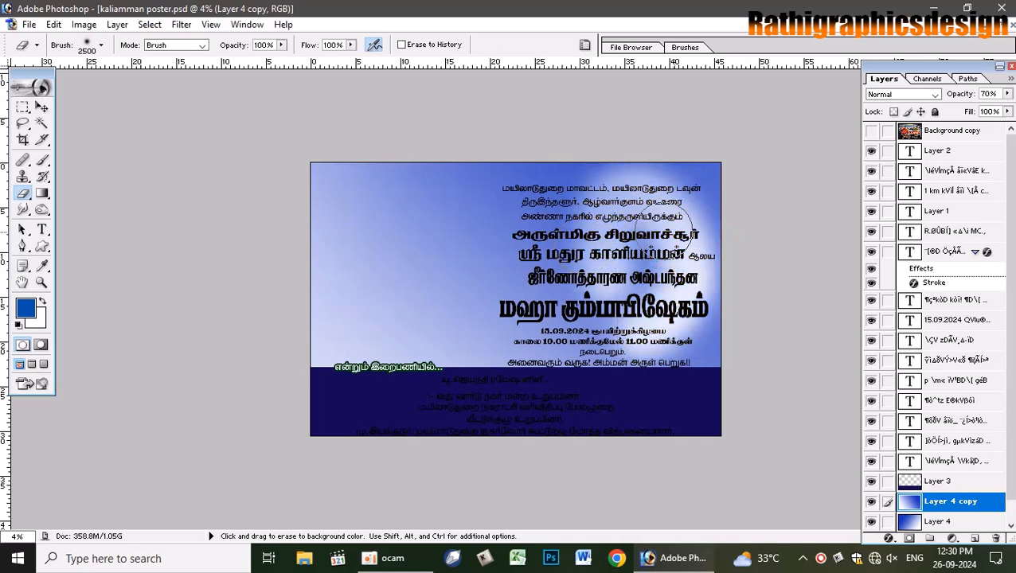
pyautogui.hotkey('ctrl', 'z')
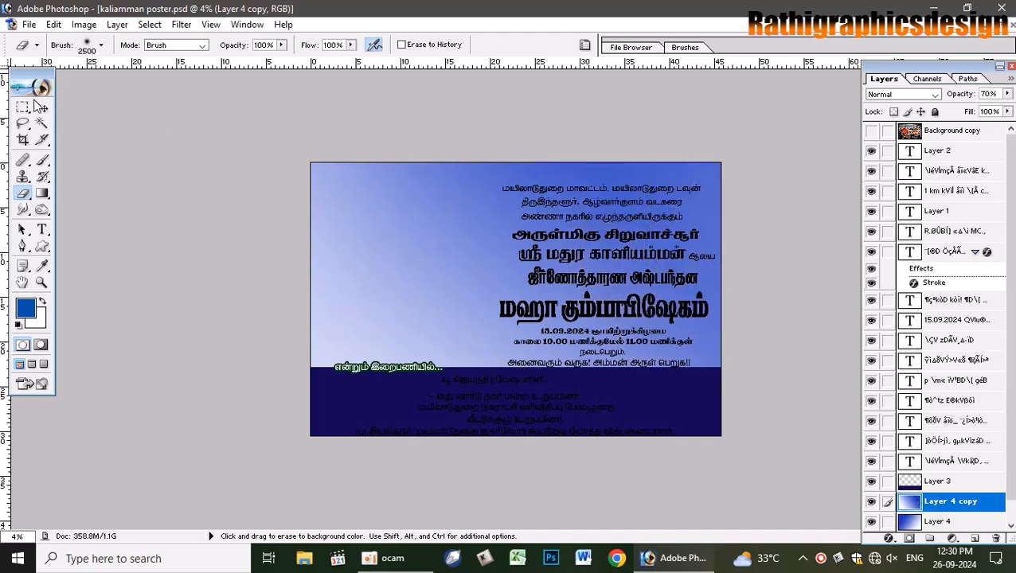
pyautogui.click(41, 108)
pyautogui.moveTo(462, 263); pyautogui.dragTo(626, 246)
# - Erase the copy's hard left edge with the 2500 px eraser to blend it
pyautogui.click(22, 193)
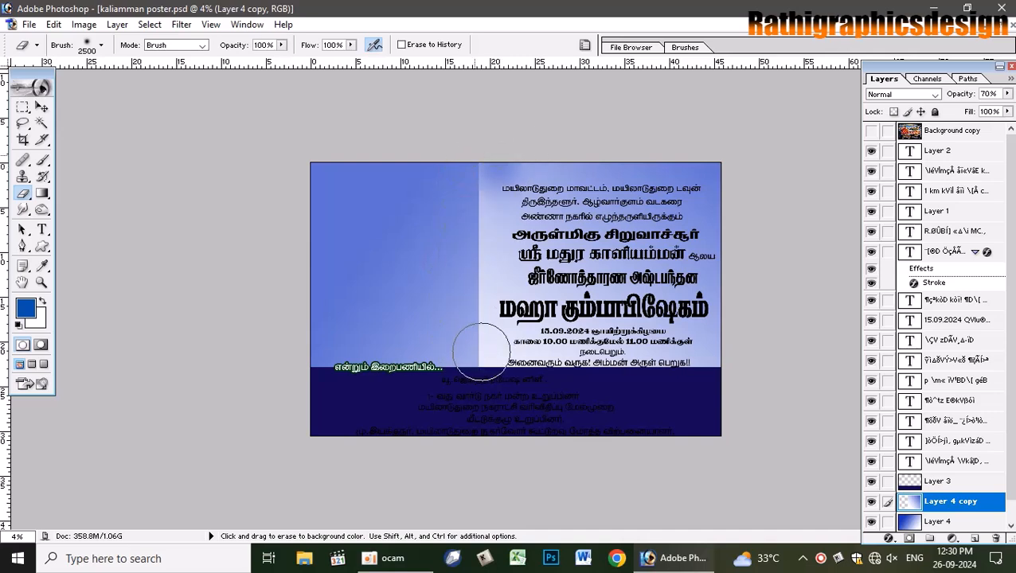
pyautogui.moveTo(481, 358); pyautogui.dragTo(486, 192)
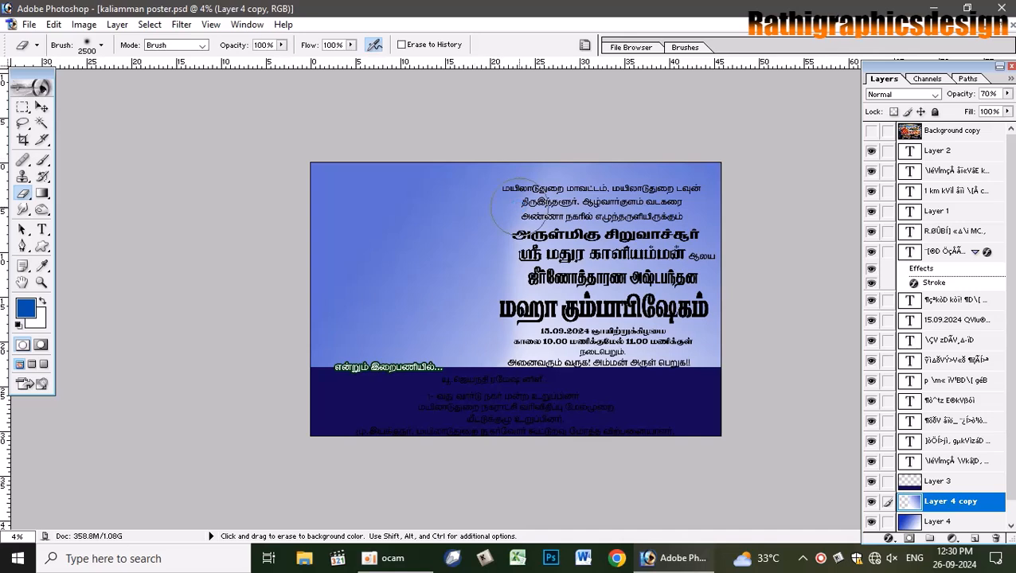
pyautogui.click(375, 45)
pyautogui.click(515, 362)
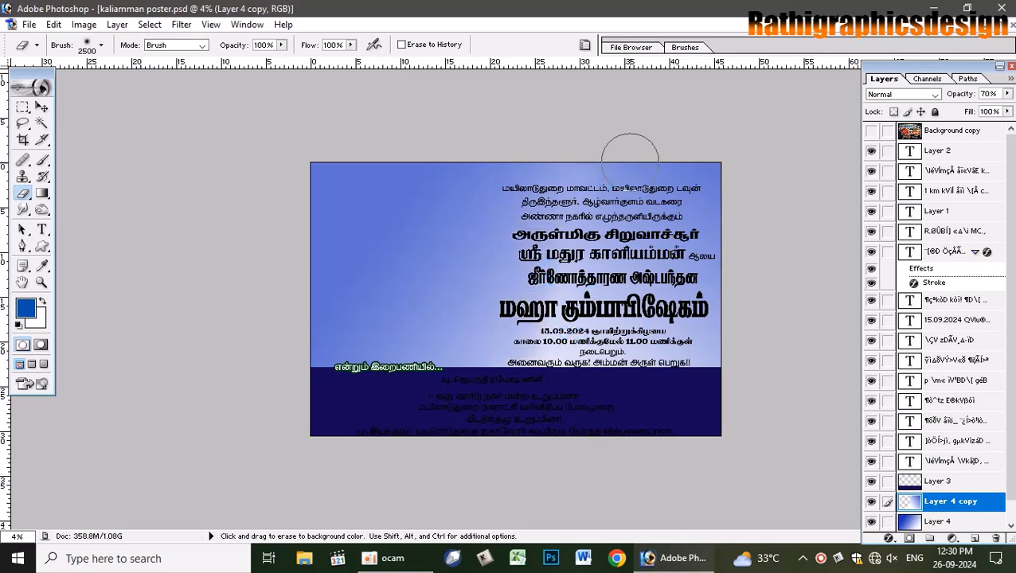
pyautogui.click(872, 130)
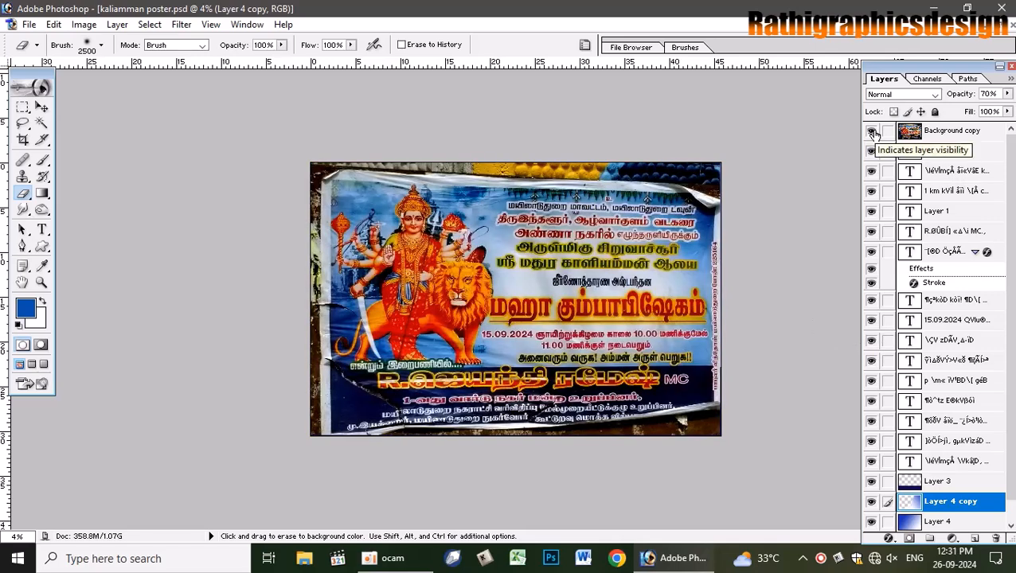
pyautogui.click(872, 131)
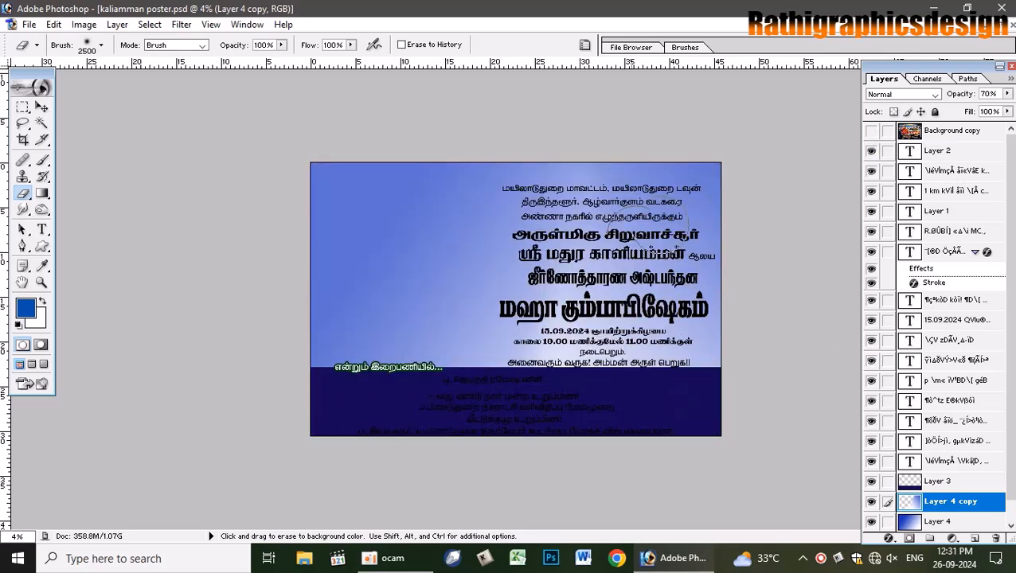
# - Link Layer 4 copy with Layer 4
pyautogui.click(42, 107)
pyautogui.click(426, 276)
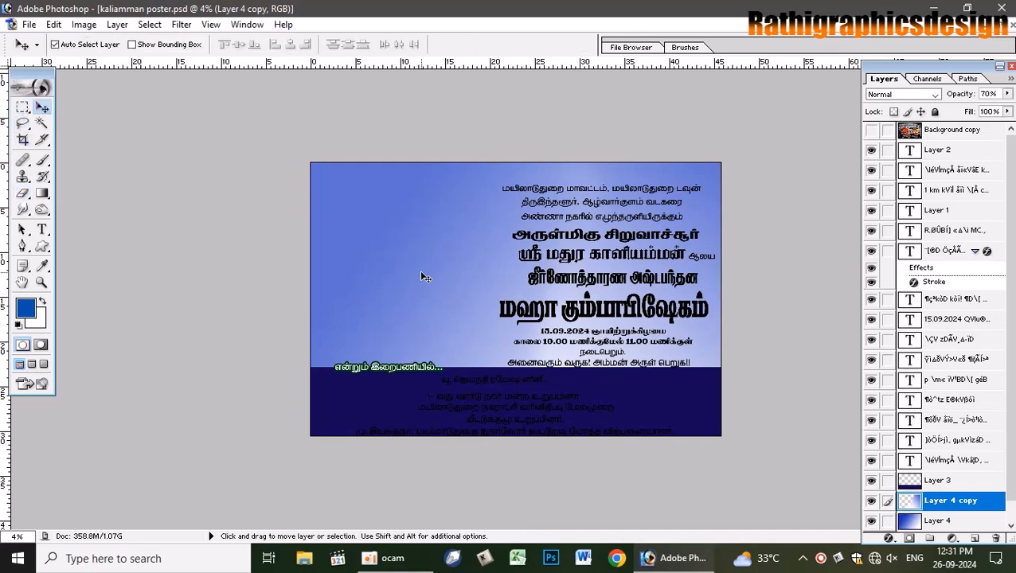
pyautogui.keyDown('shift'); pyautogui.click(889, 502); pyautogui.keyUp('shift')
# - Merge the linked Layer 4 and Layer 4 copy into a single layer with Ctrl+E
pyautogui.hotkey('ctrl', 'e')
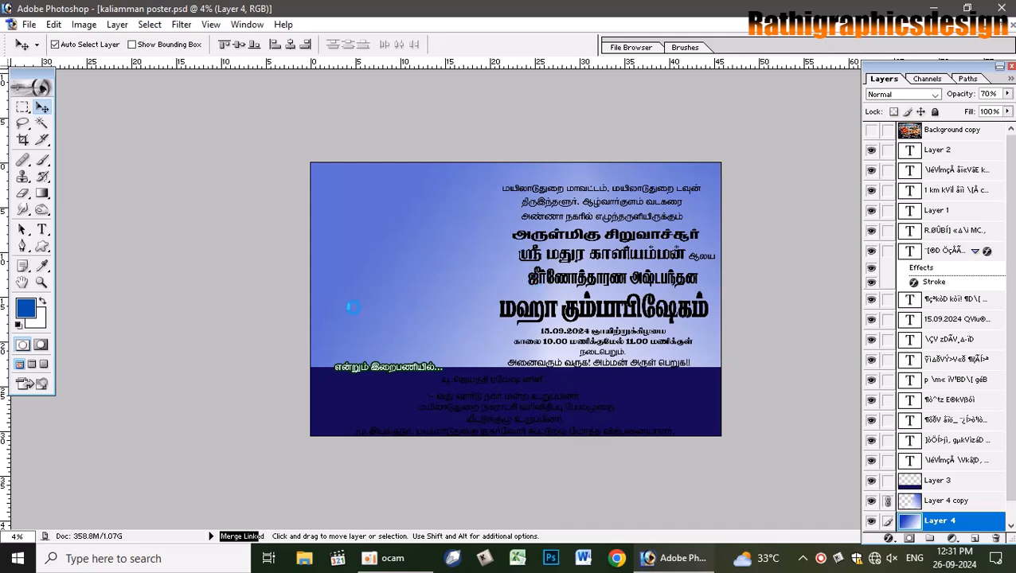
pyautogui.click(821, 559)
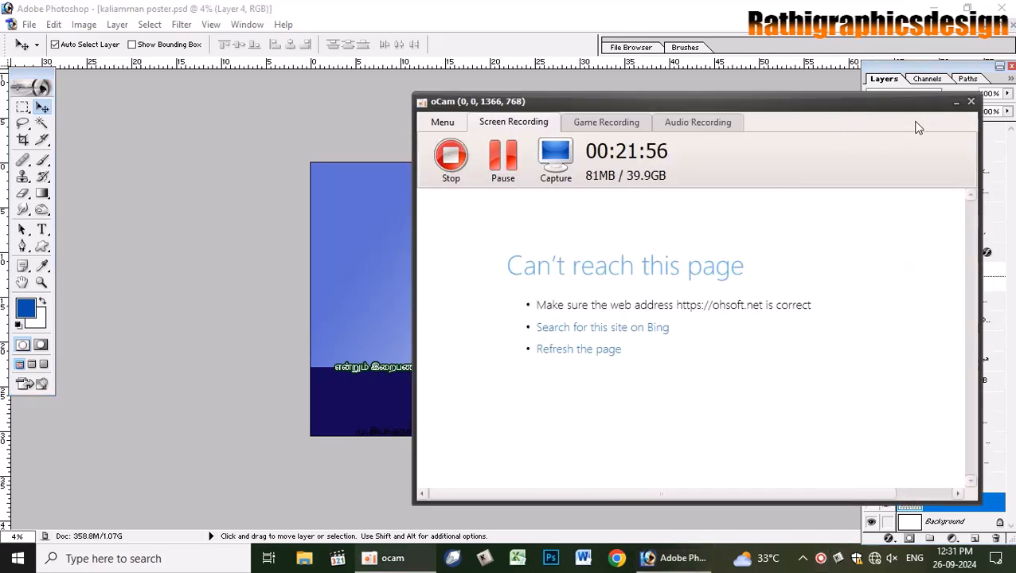
pyautogui.click(956, 103)
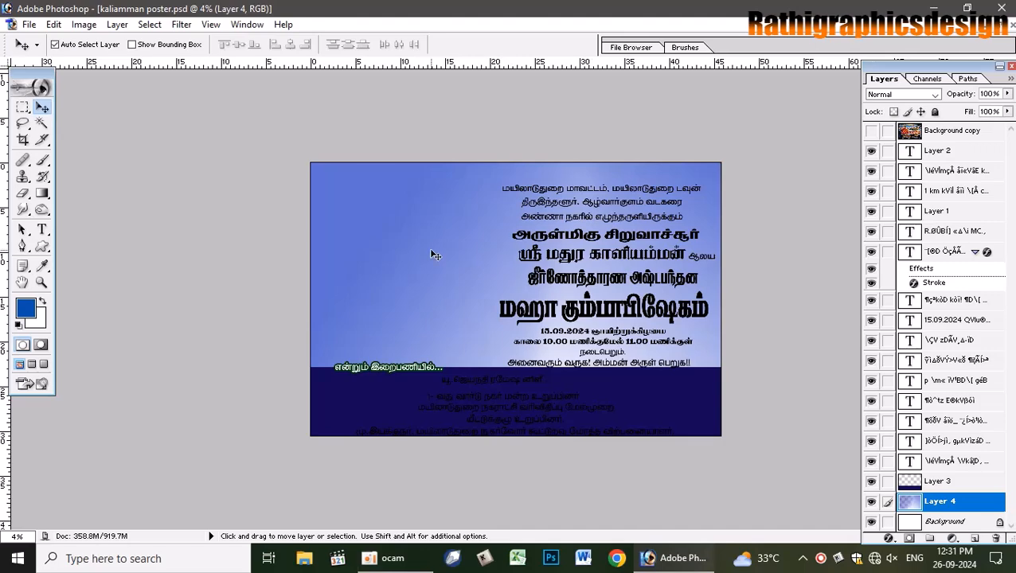
# - Shift the merged sky gradient's hue to +55 with Hue/Saturation
pyautogui.hotkey('ctrl', 'u')
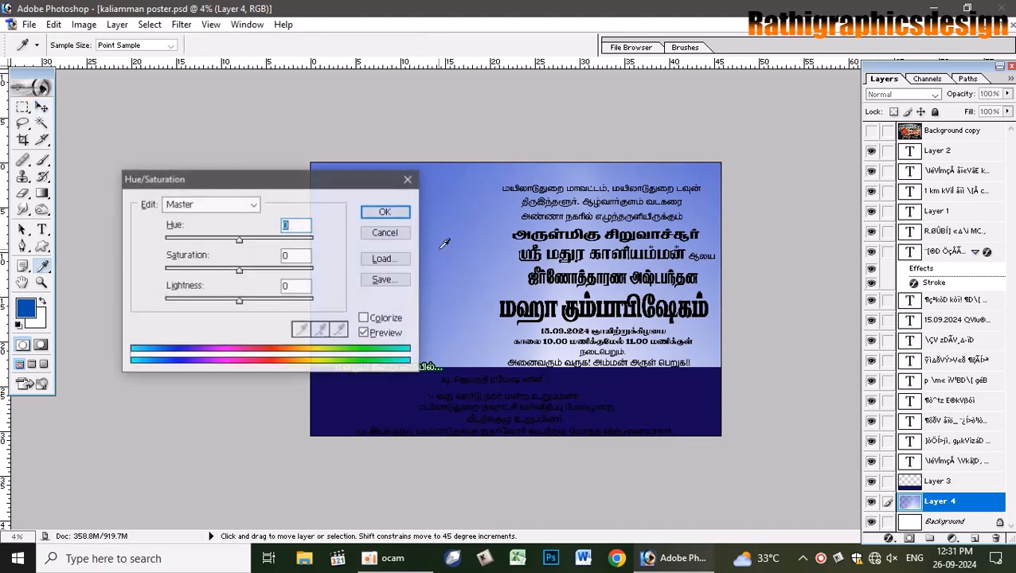
pyautogui.moveTo(241, 239)
pyautogui.mouseDown()
pyautogui.moveTo(304, 244)
pyautogui.moveTo(230, 243)
pyautogui.mouseUp()
pyautogui.click(385, 211)
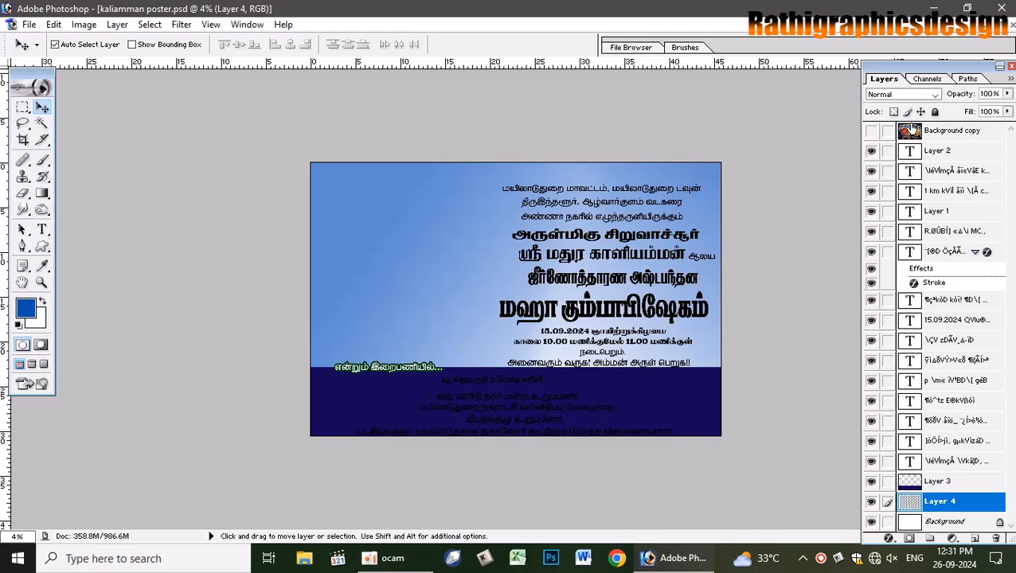
pyautogui.click(872, 134)
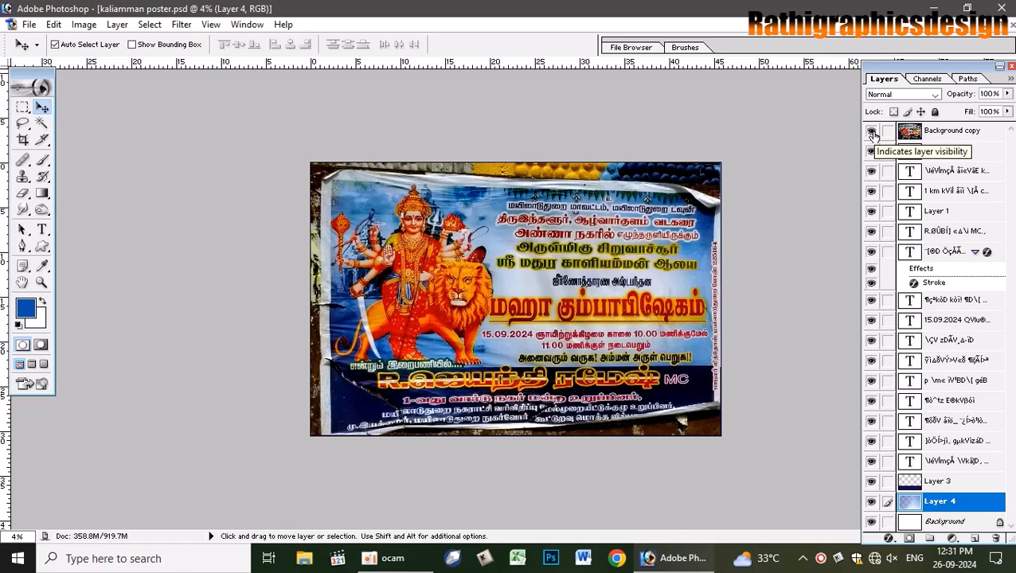
pyautogui.click(872, 134)
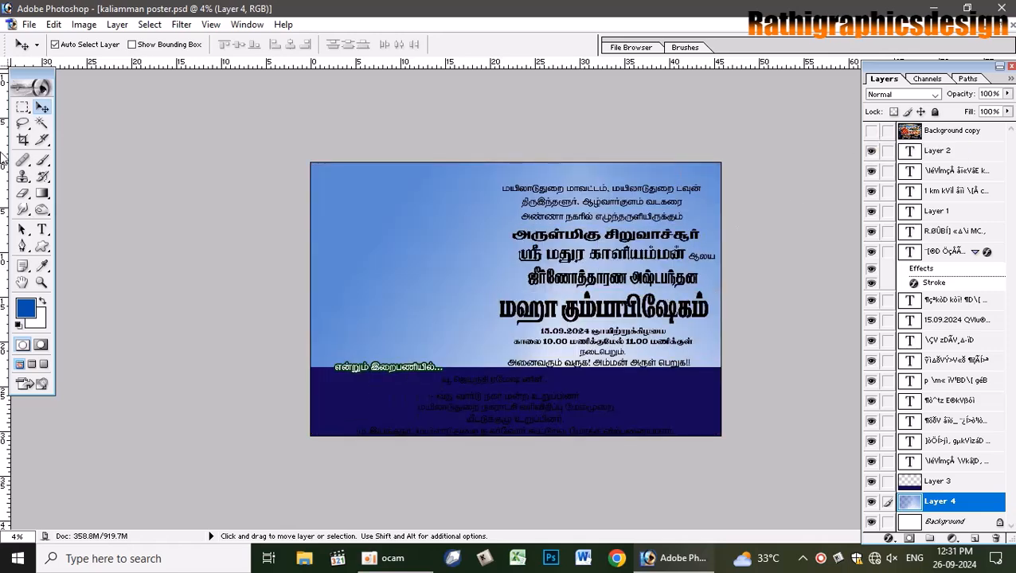
# - Set white as the soft brush colour and create the new Layer 5
pyautogui.click(42, 302)
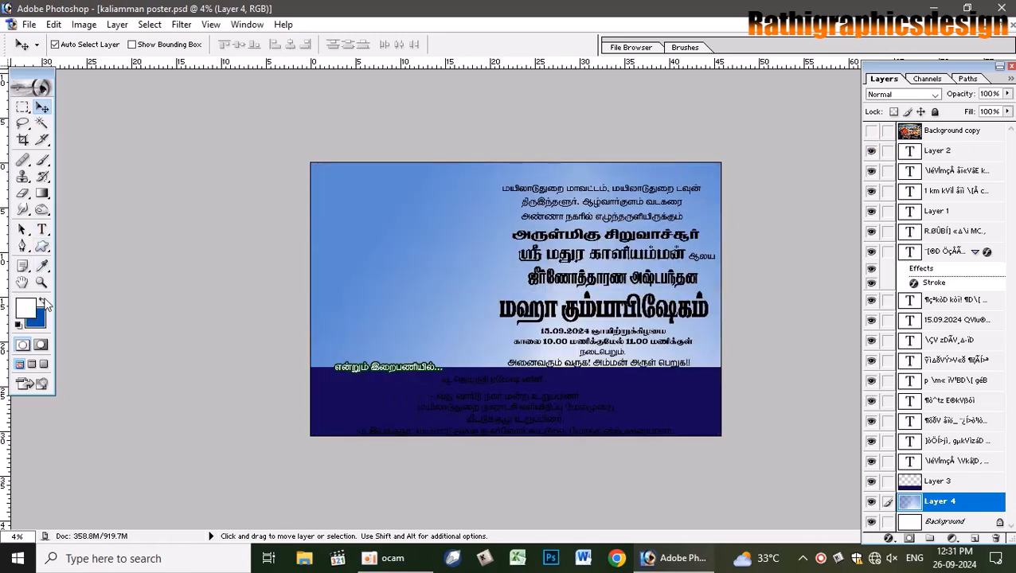
pyautogui.click(42, 160)
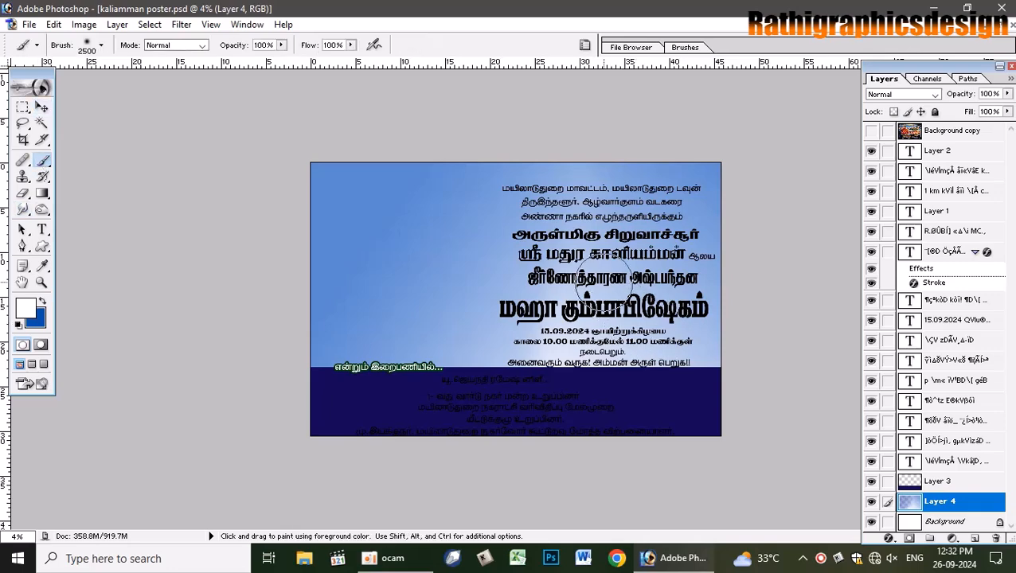
pyautogui.hotkey('ctrl', 'shift', 'n')
pyautogui.press('Return')
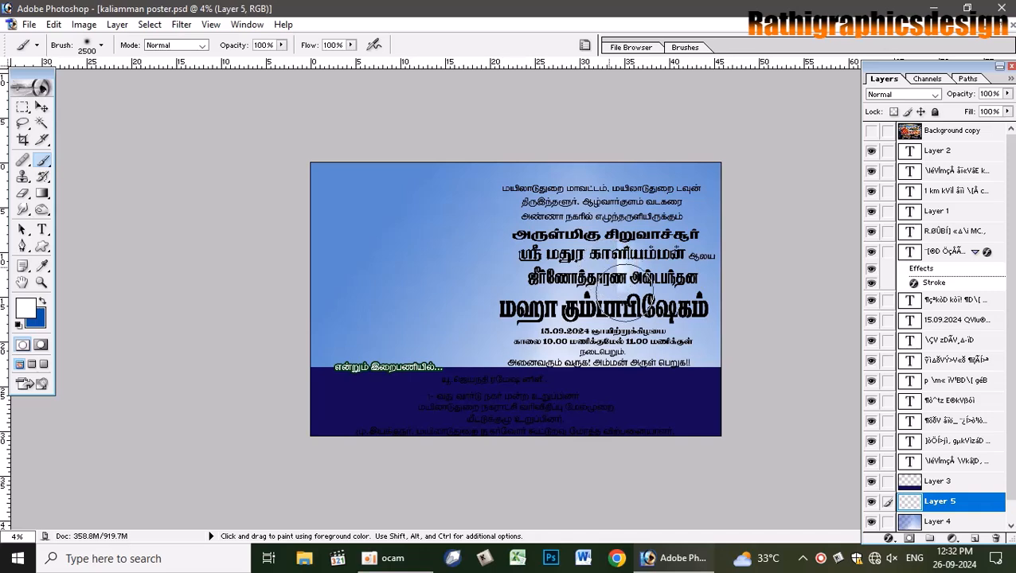
# - Scale the Layer 5 glow up to about 322% and mark the whole poster for cropping
pyautogui.click(43, 109)
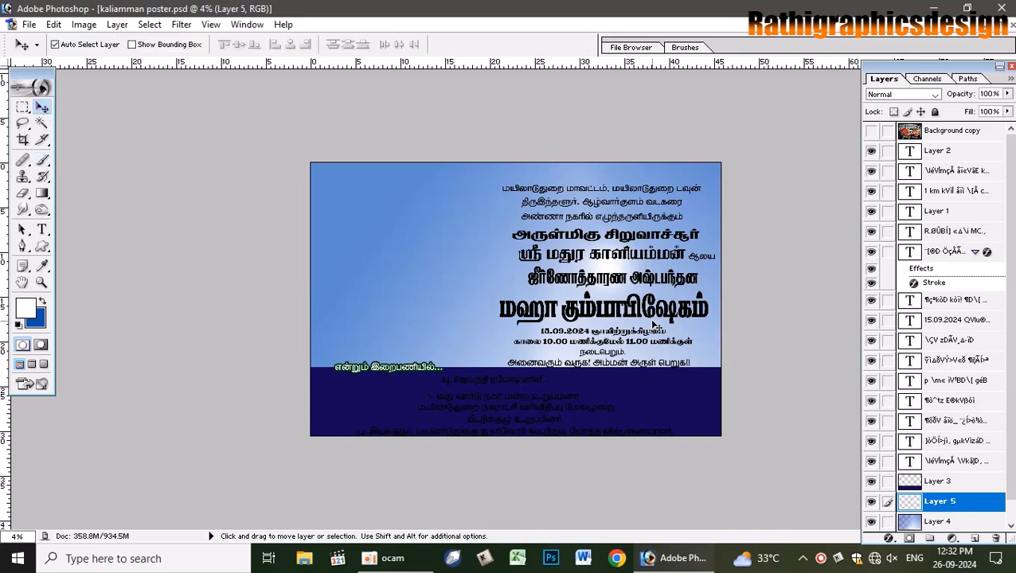
pyautogui.hotkey('ctrl', 't')
pyautogui.moveTo(665, 323); pyautogui.dragTo(833, 430)
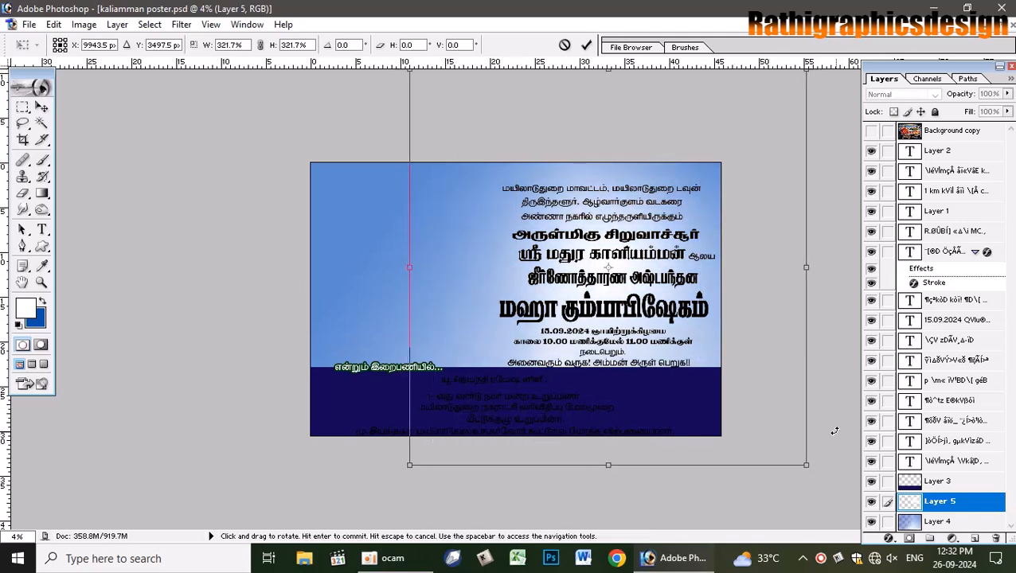
pyautogui.press('Return')
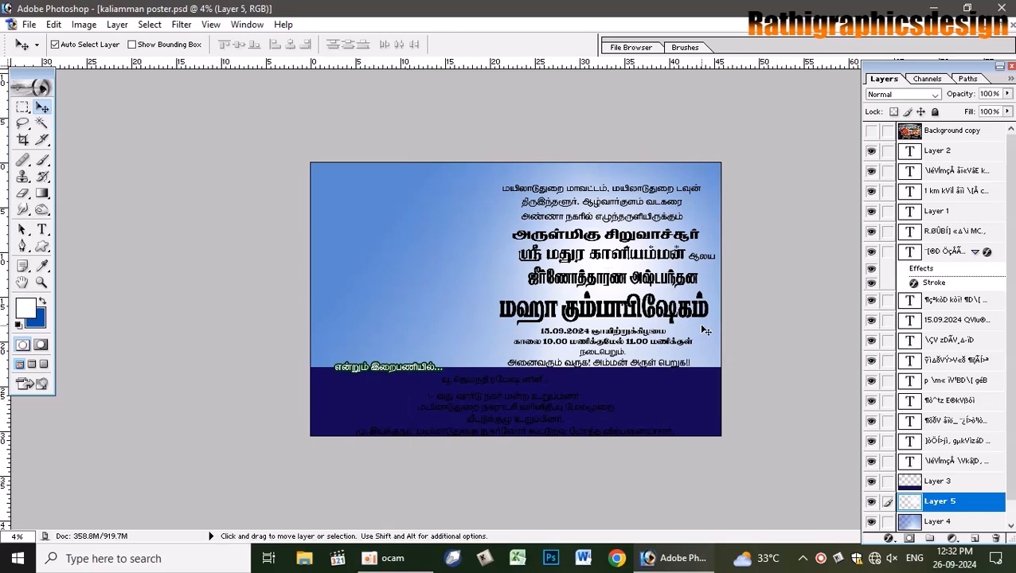
pyautogui.press('c')
pyautogui.moveTo(287, 147); pyautogui.dragTo(926, 510)
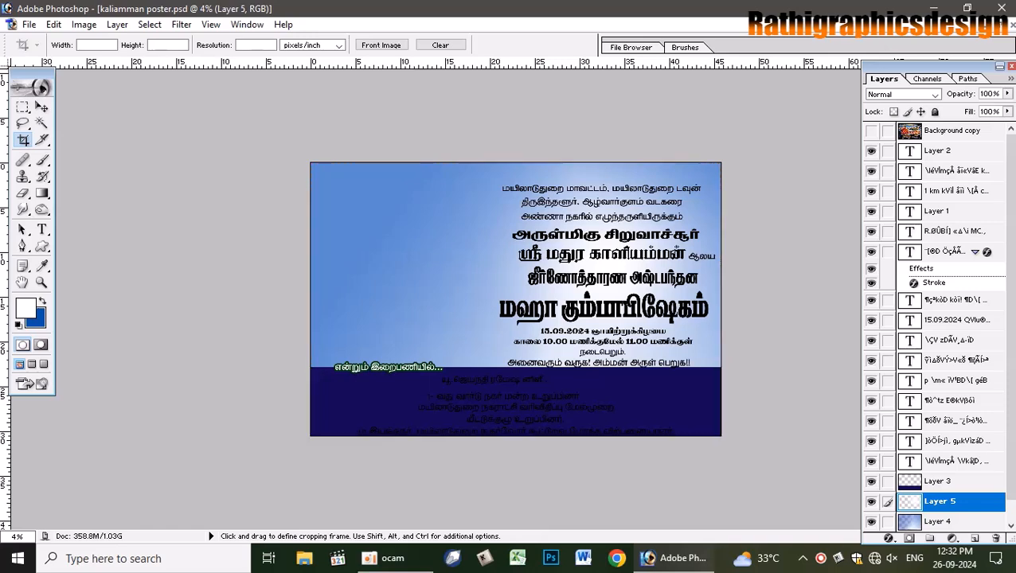
# - Commit the full-canvas crop, trimming the enlarged glow to the poster edges
pyautogui.press('Return')
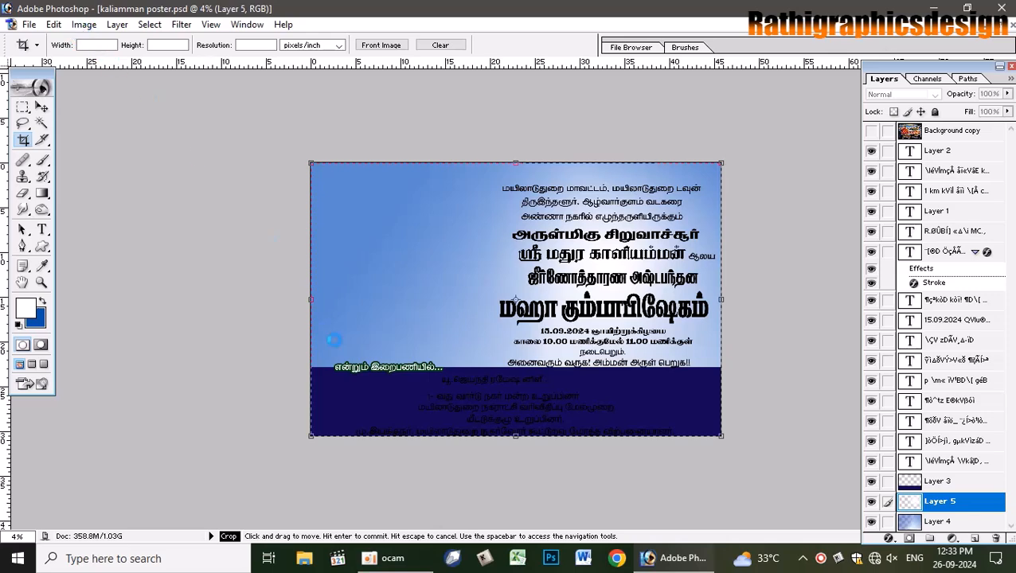
# - Set the image resolution to 300 pixels/inch, shrinking the document from 859.5M to 139.2M
pyautogui.click(83, 24)
pyautogui.click(128, 140)
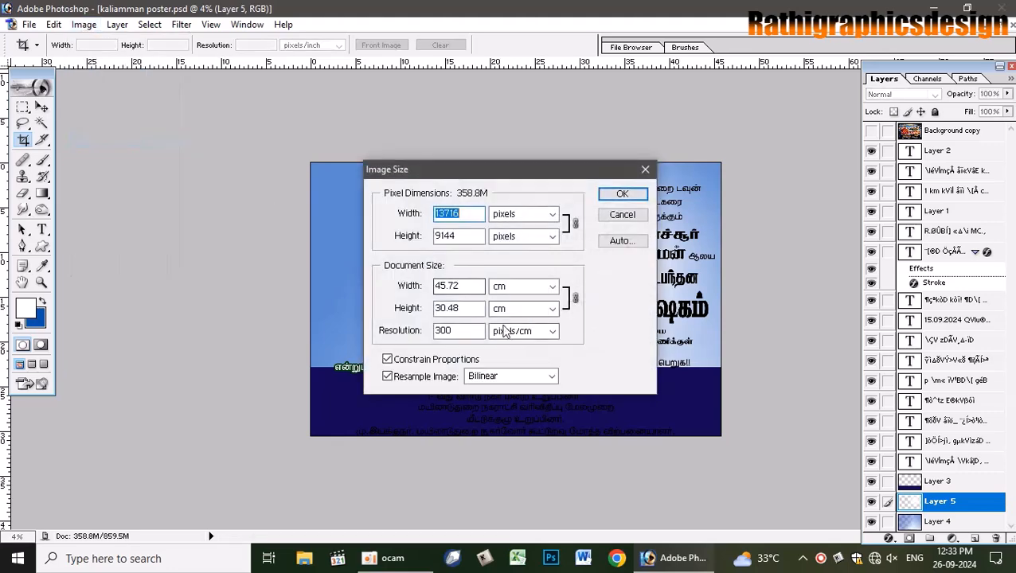
pyautogui.click(536, 333)
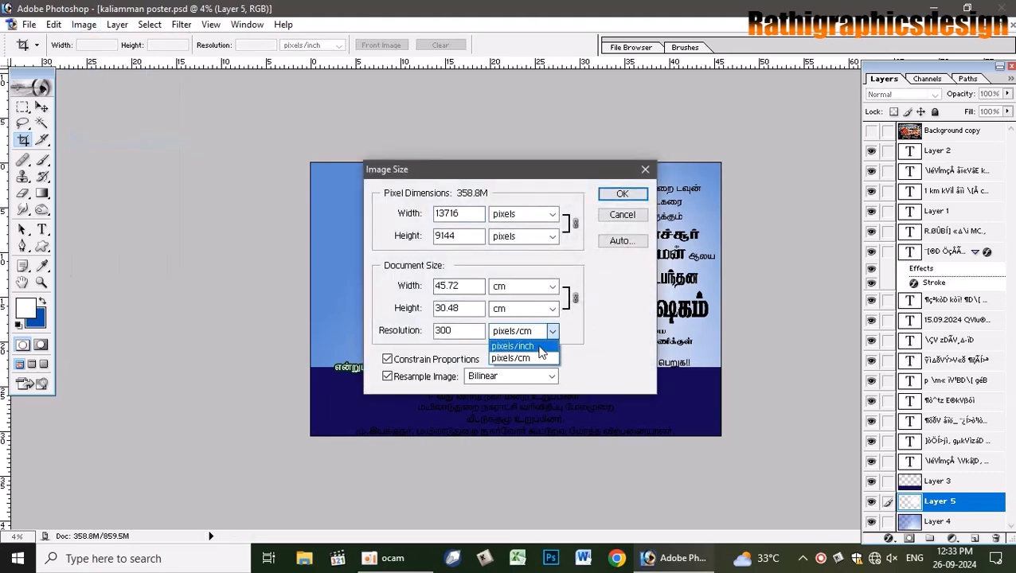
pyautogui.click(539, 348)
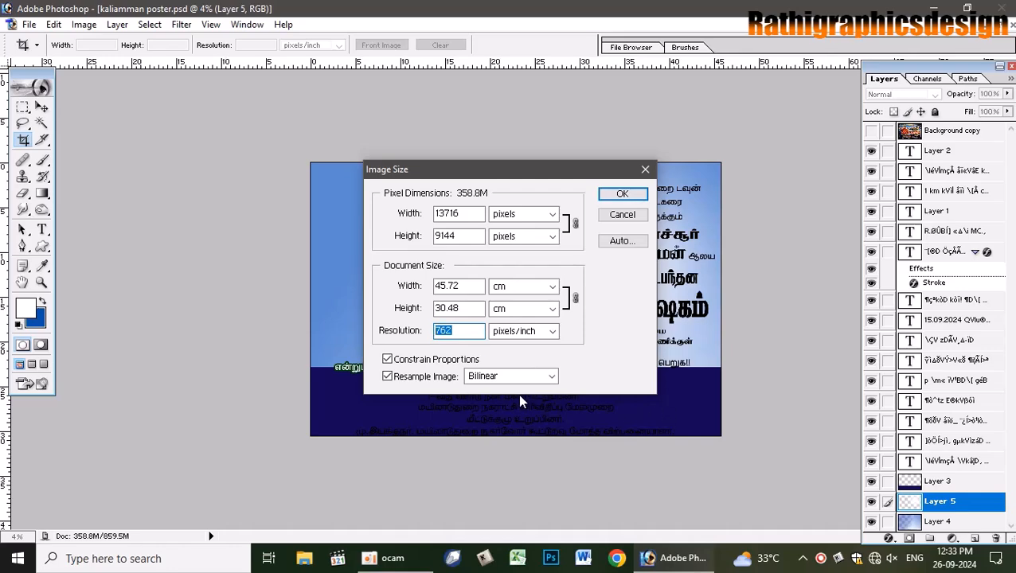
pyautogui.write('300')
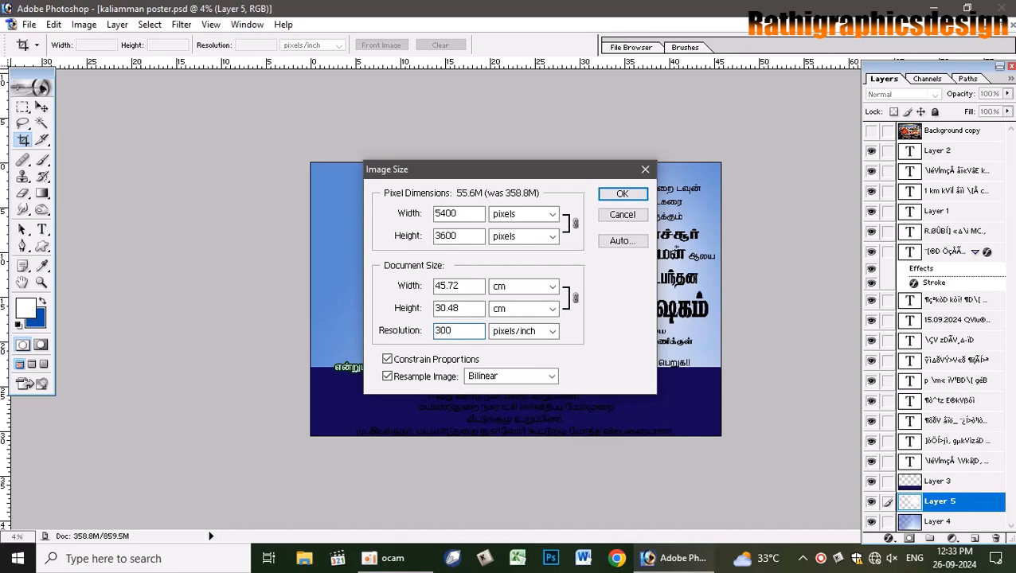
pyautogui.press('Return')
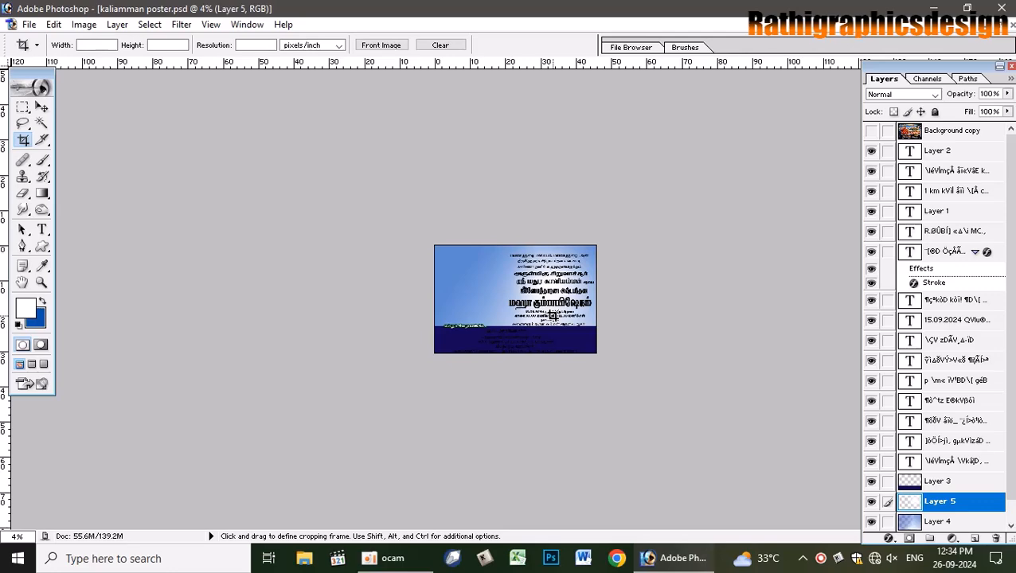
pyautogui.hotkey('ctrl', '+')
pyautogui.hotkey('ctrl', '+')
pyautogui.hotkey('ctrl', '+')
pyautogui.hotkey('ctrl', '+')
pyautogui.hotkey('ctrl', '+')
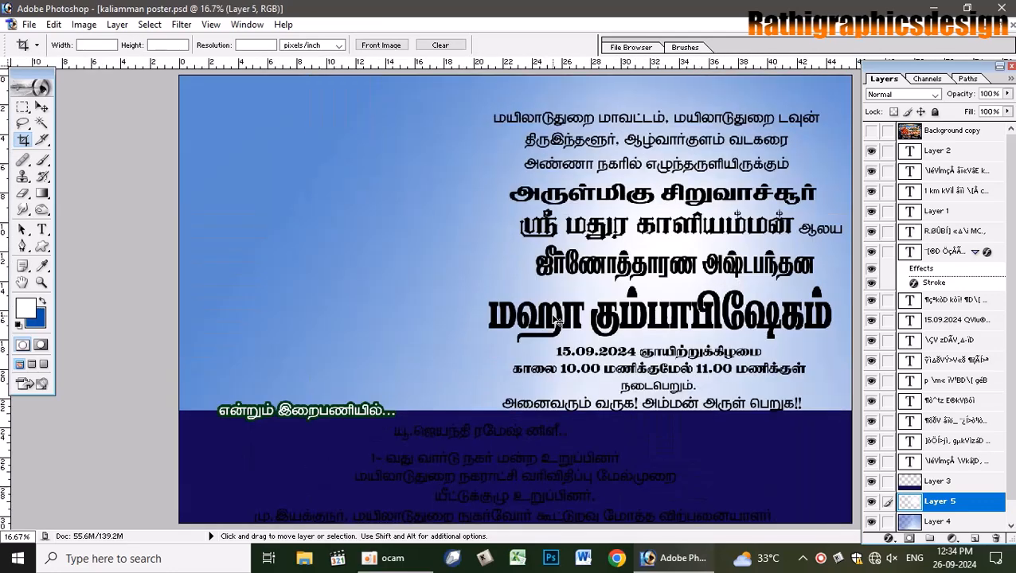
pyautogui.hotkey('ctrl', '-')
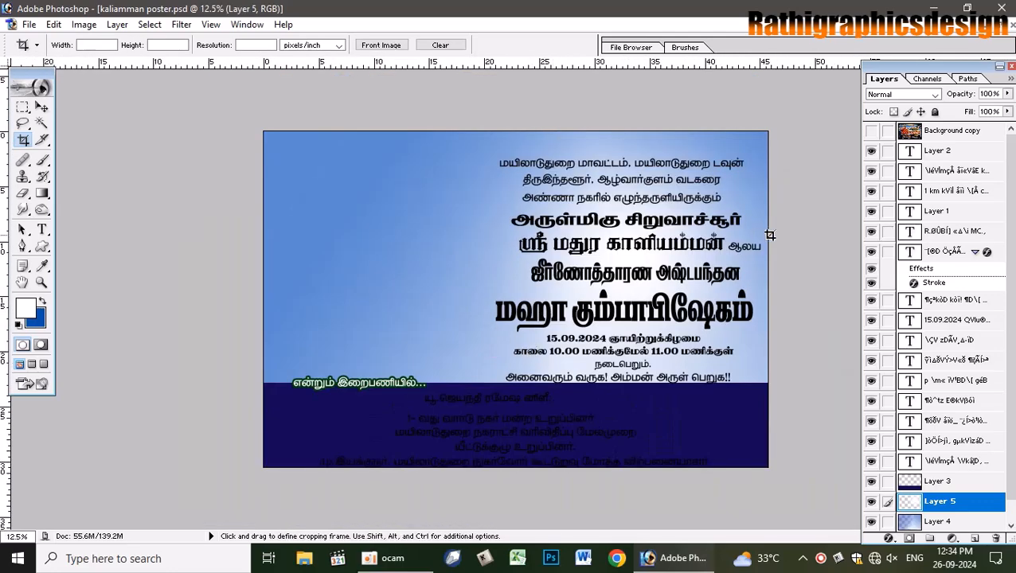
# - Briefly show the original poster photo over the sky layer to compare the designs
pyautogui.click(42, 108)
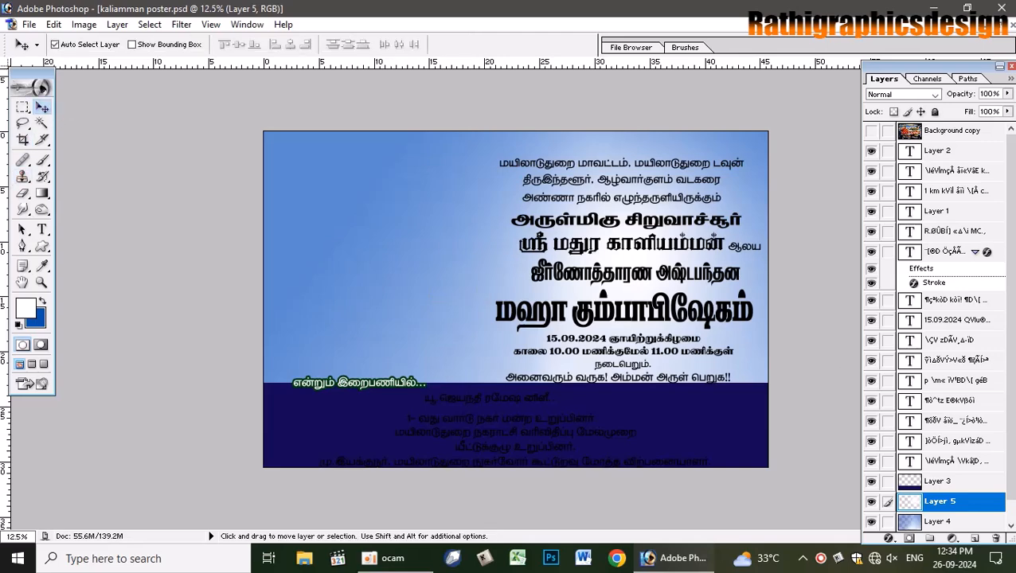
pyautogui.click(282, 248)
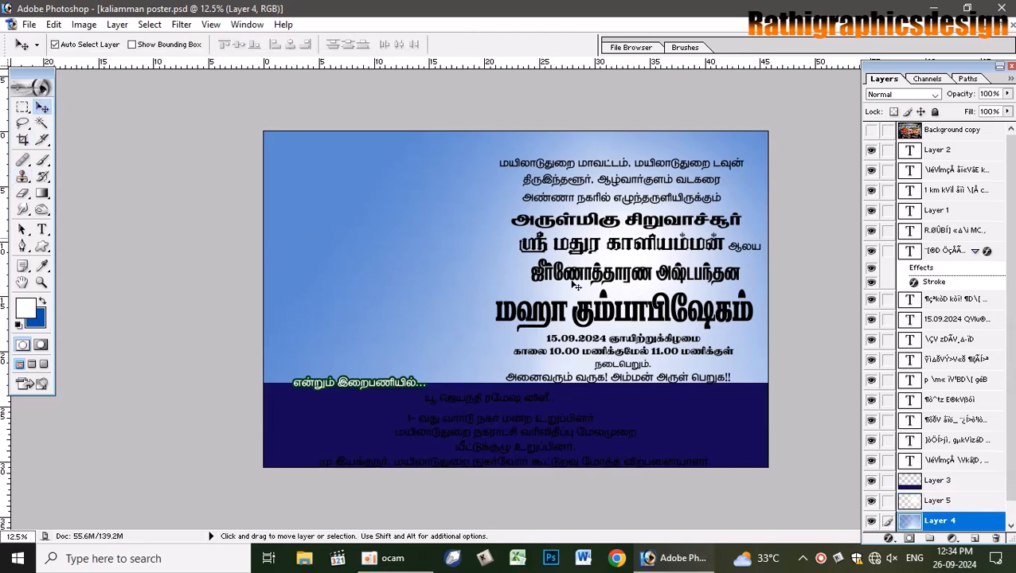
pyautogui.click(871, 130)
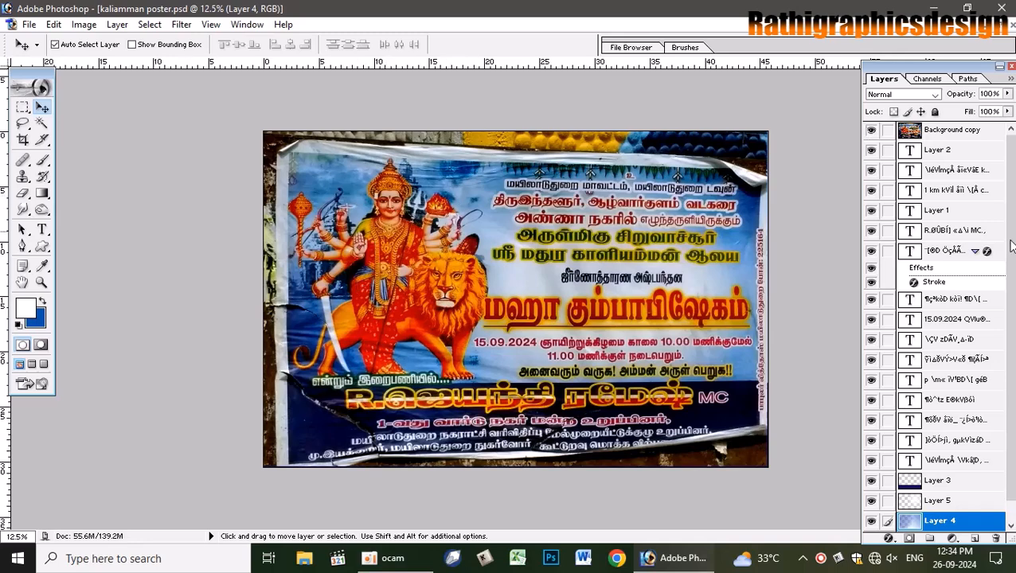
pyautogui.click(871, 130)
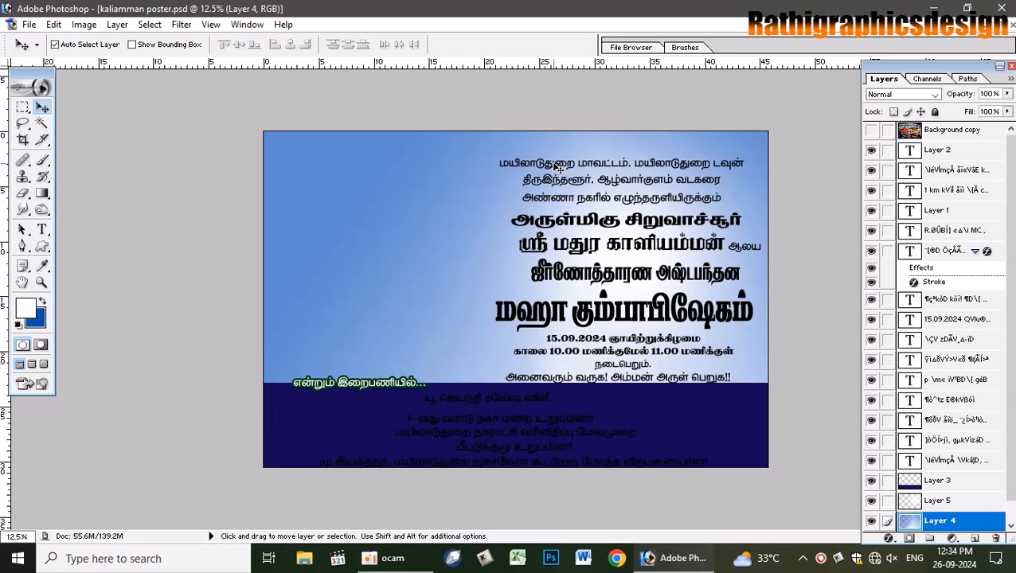
# - Recolour the top மயிலாடுதுறை மாவட்டம் text line white
pyautogui.hotkey('ctrl', 't')
pyautogui.press('Escape')
pyautogui.click(555, 169)
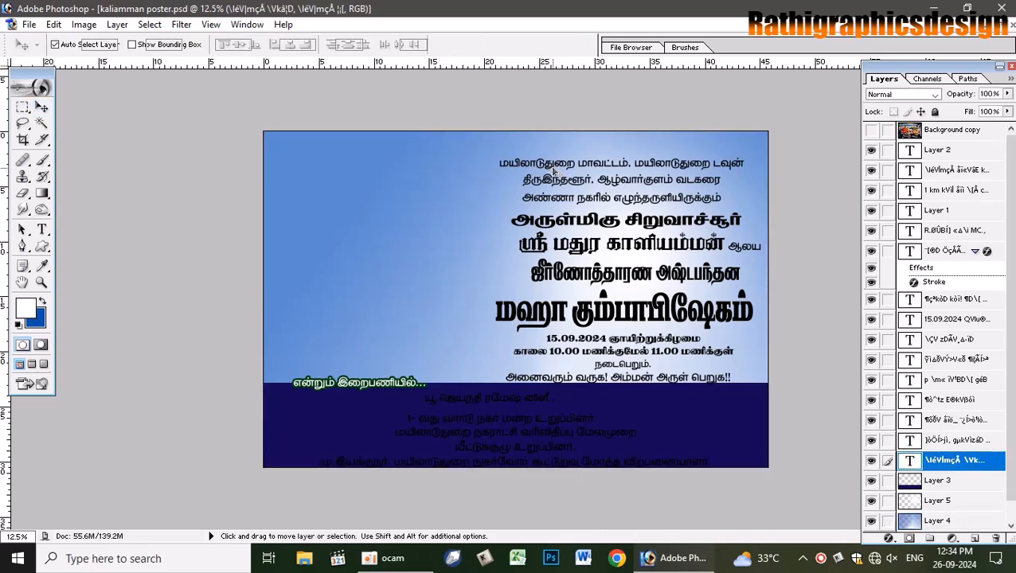
pyautogui.hotkey('ctrl', 't')
pyautogui.click(587, 45)
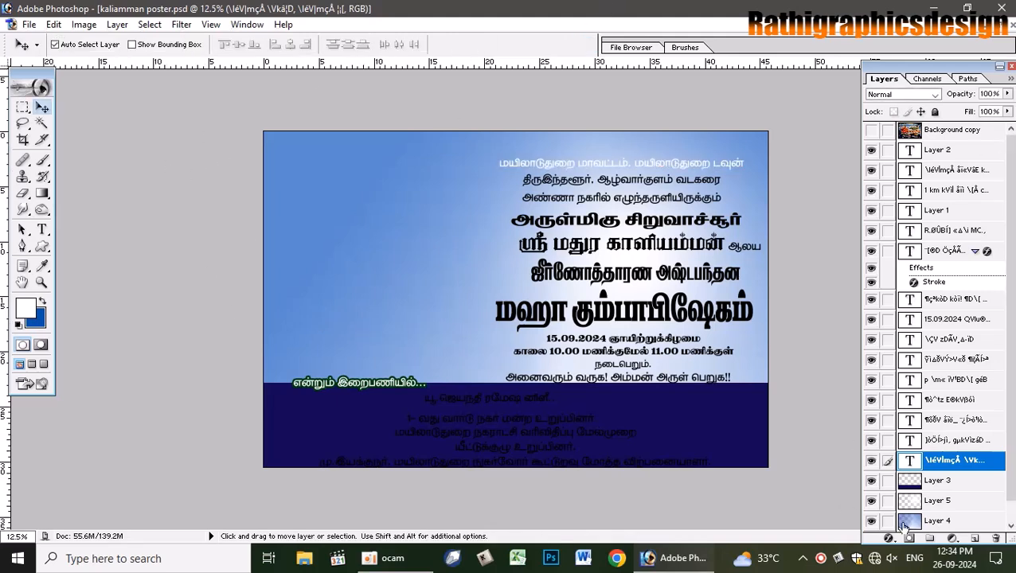
# - Add a 16 px deep blue (013A8E) stroke around the white top text line
pyautogui.doubleClick(1000, 467)
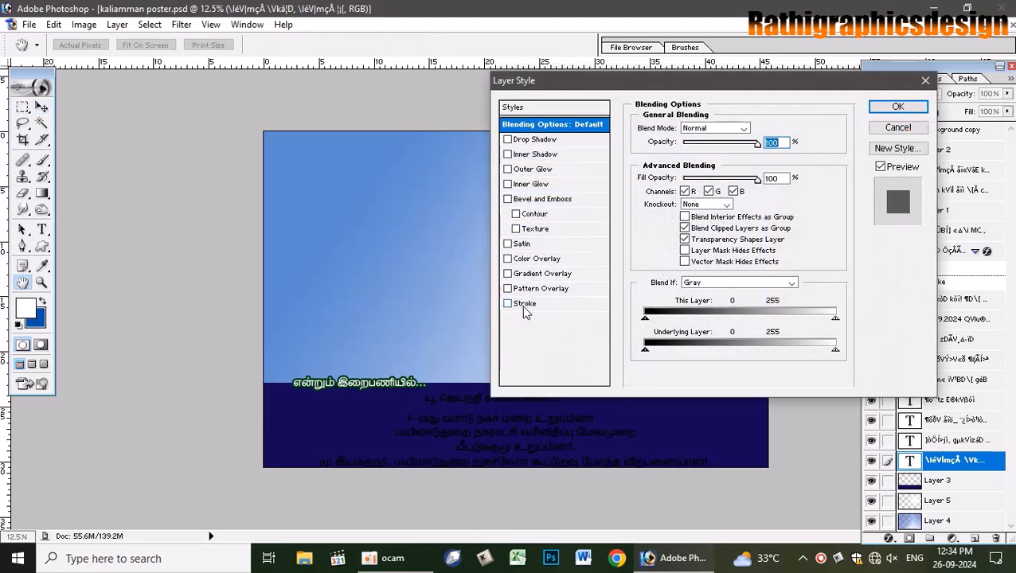
pyautogui.click(525, 304)
pyautogui.click(671, 213)
pyautogui.click(721, 418)
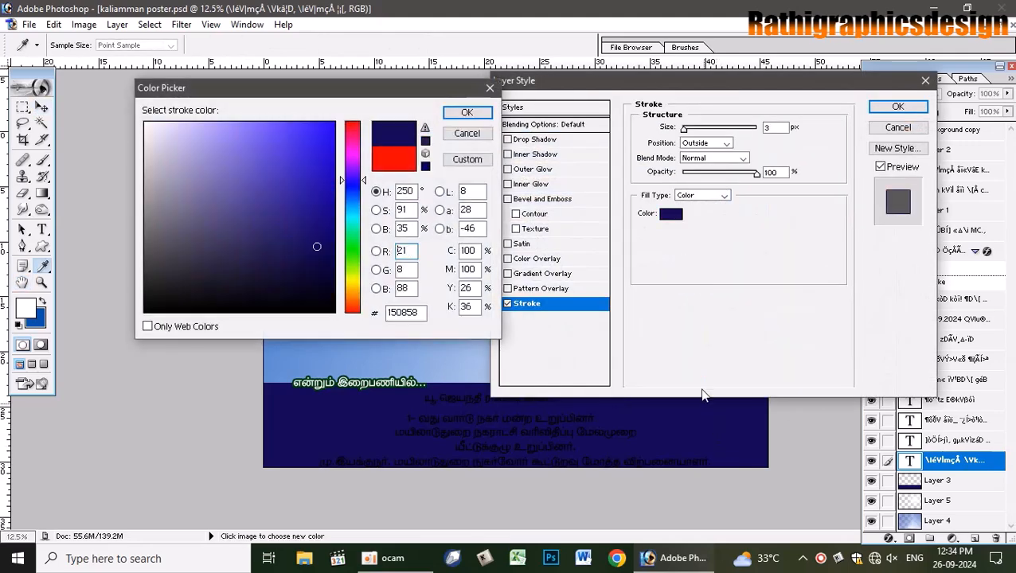
pyautogui.click(462, 114)
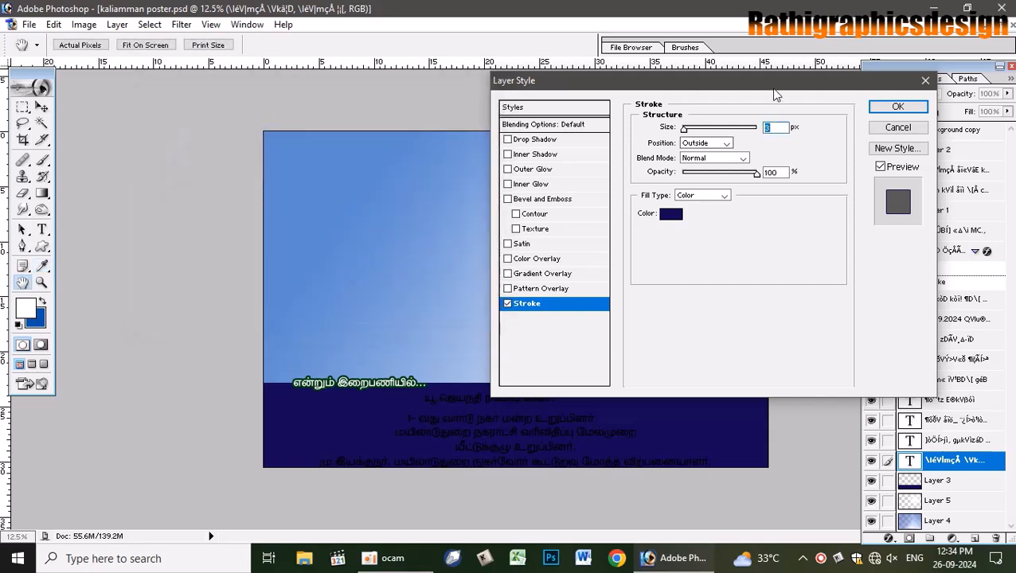
pyautogui.moveTo(771, 81); pyautogui.dragTo(671, 305)
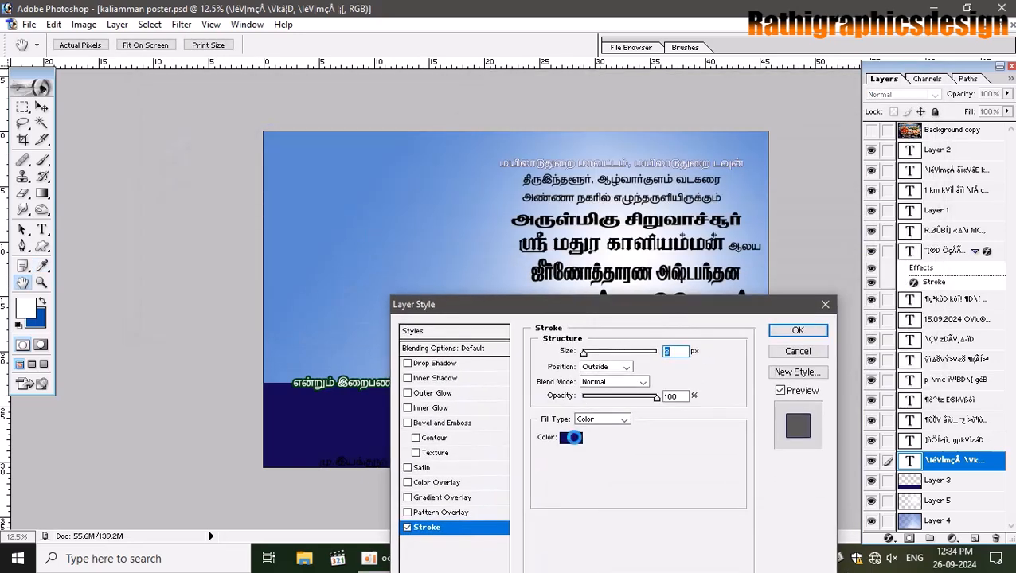
pyautogui.click(579, 434)
pyautogui.click(674, 209)
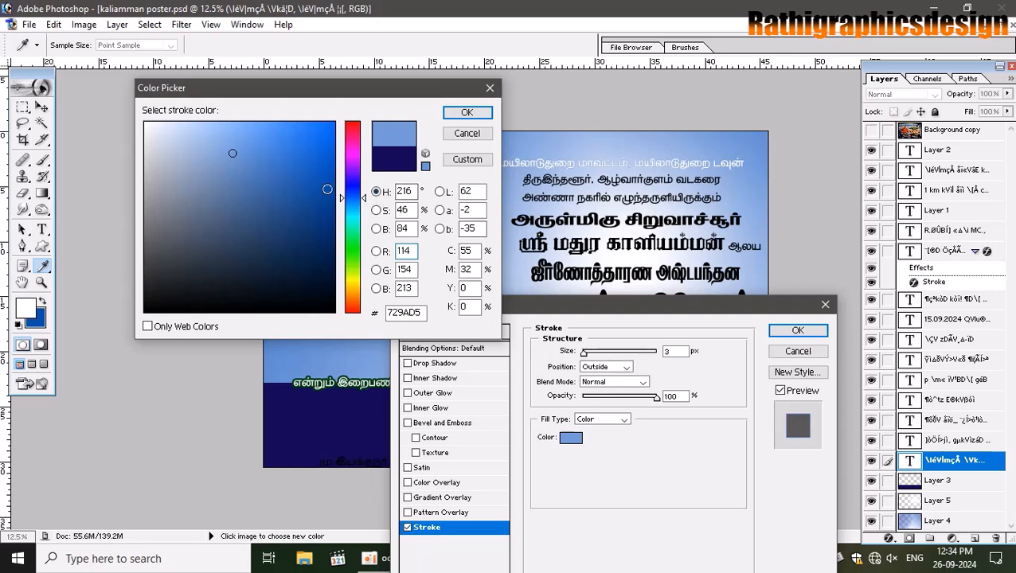
pyautogui.moveTo(328, 188)
pyautogui.mouseDown()
pyautogui.moveTo(342, 194)
pyautogui.moveTo(332, 207)
pyautogui.mouseUp()
pyautogui.click(466, 114)
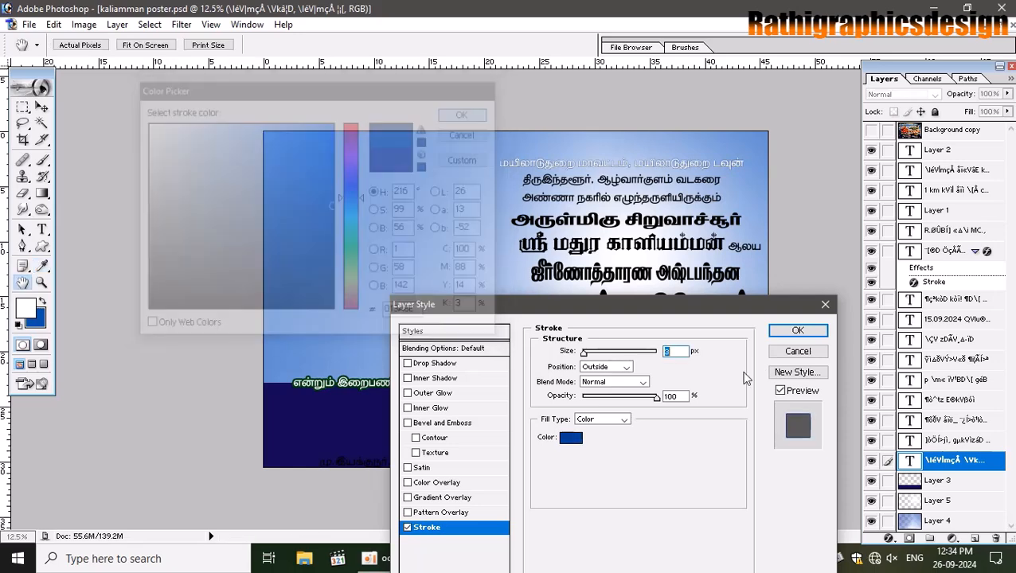
pyautogui.moveTo(585, 352); pyautogui.dragTo(589, 355)
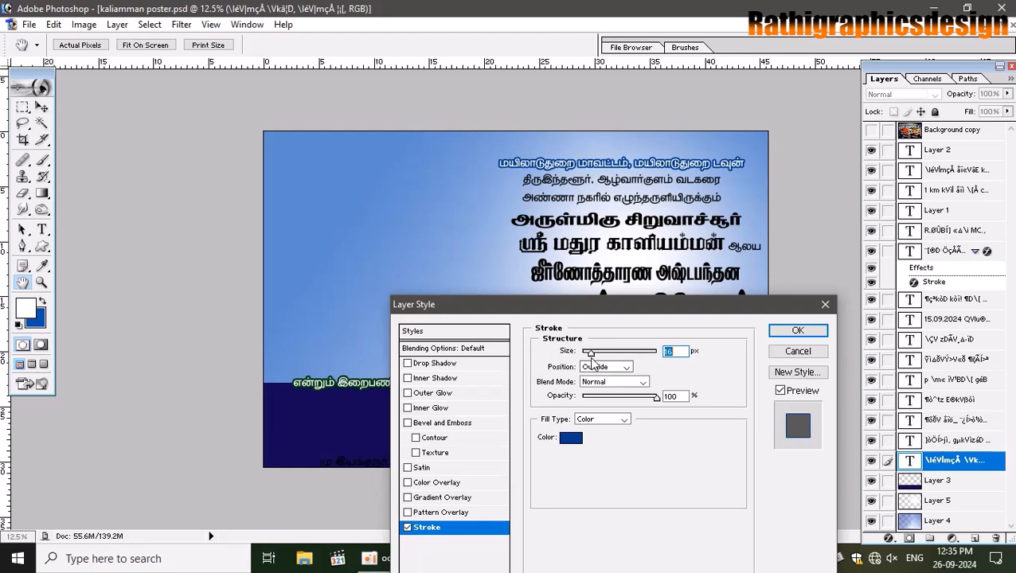
pyautogui.click(797, 329)
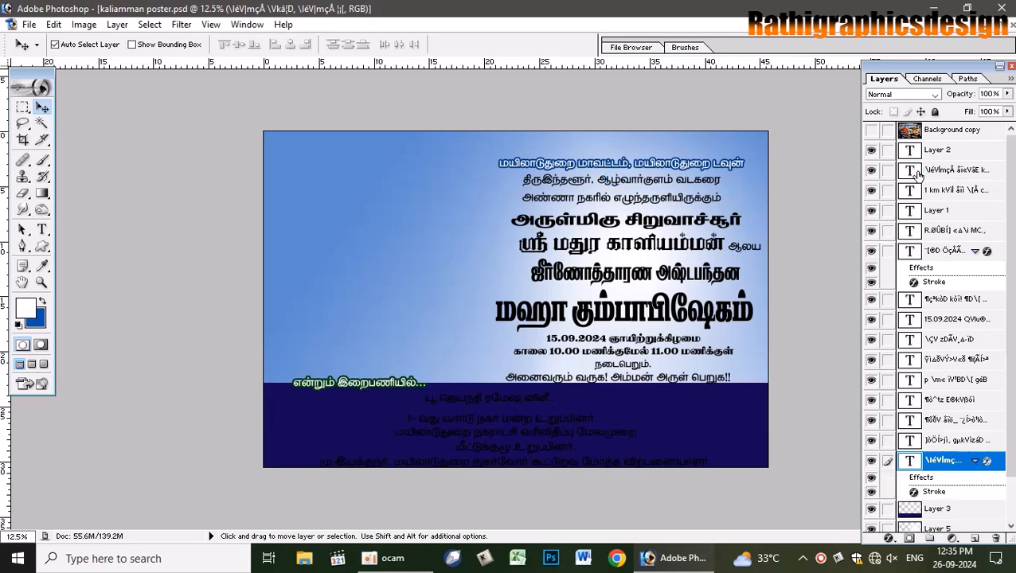
# - Show the original poster photo and shift it left to compare designs
pyautogui.click(872, 130)
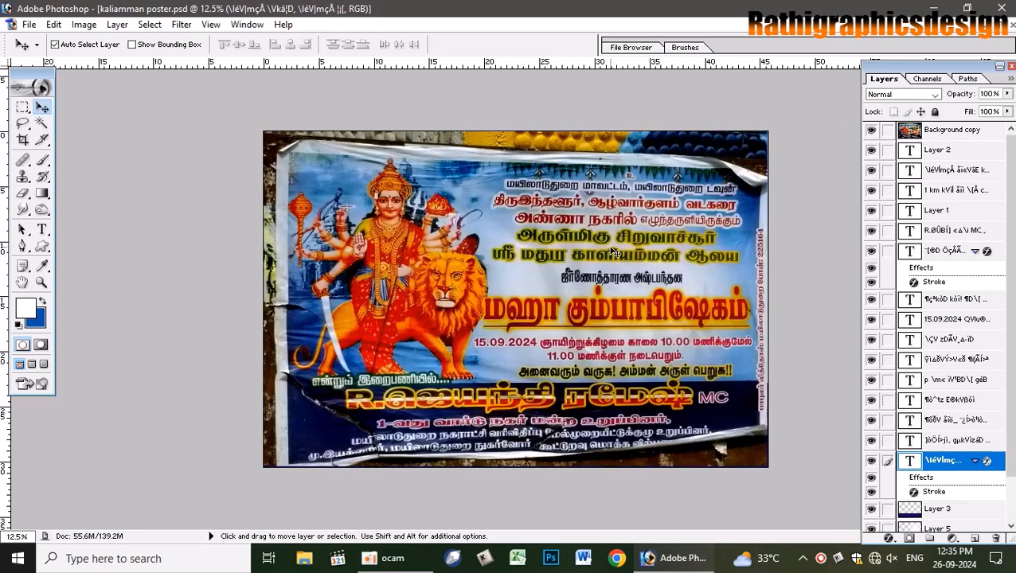
pyautogui.click(942, 133)
pyautogui.moveTo(637, 219); pyautogui.dragTo(369, 219)
# - Make the திருஇந்தளூர் text line pure red
pyautogui.click(567, 186)
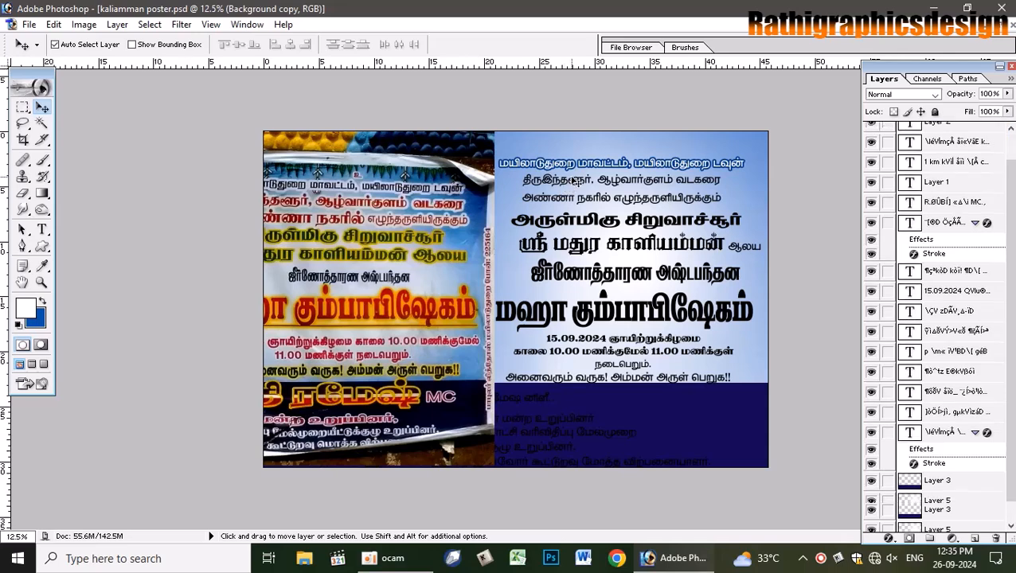
pyautogui.click(42, 230)
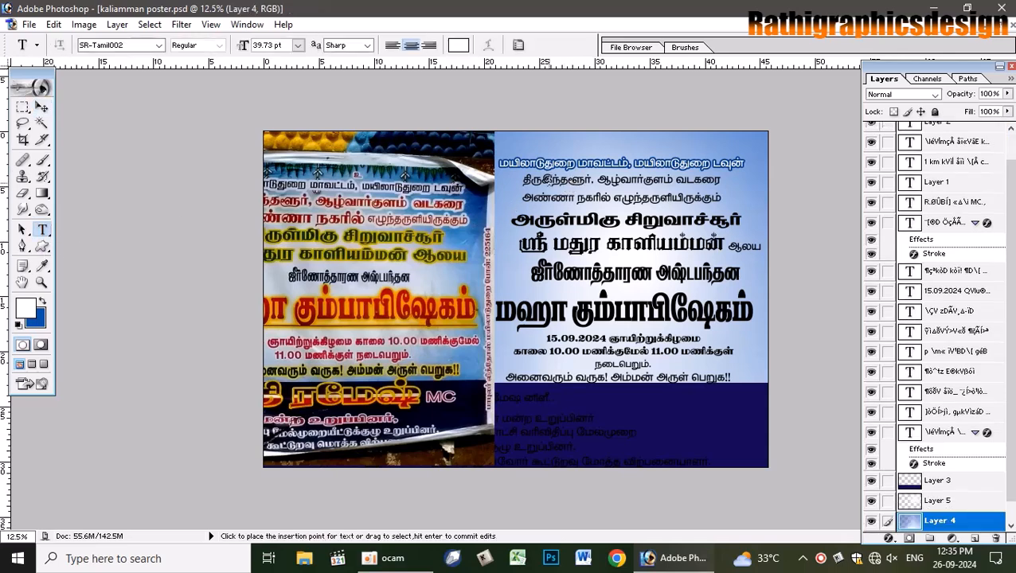
pyautogui.click(547, 180)
pyautogui.click(43, 108)
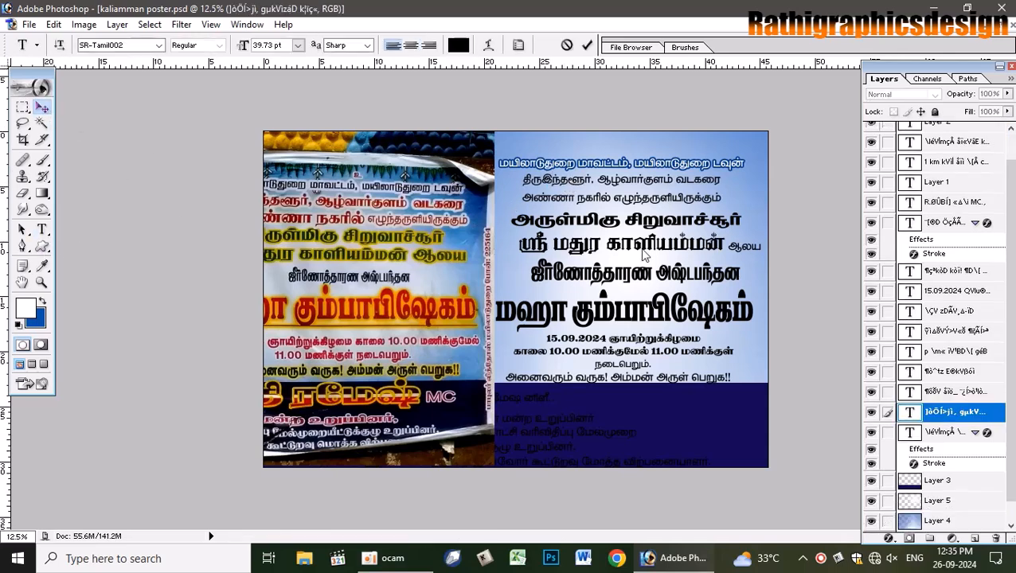
pyautogui.click(29, 308)
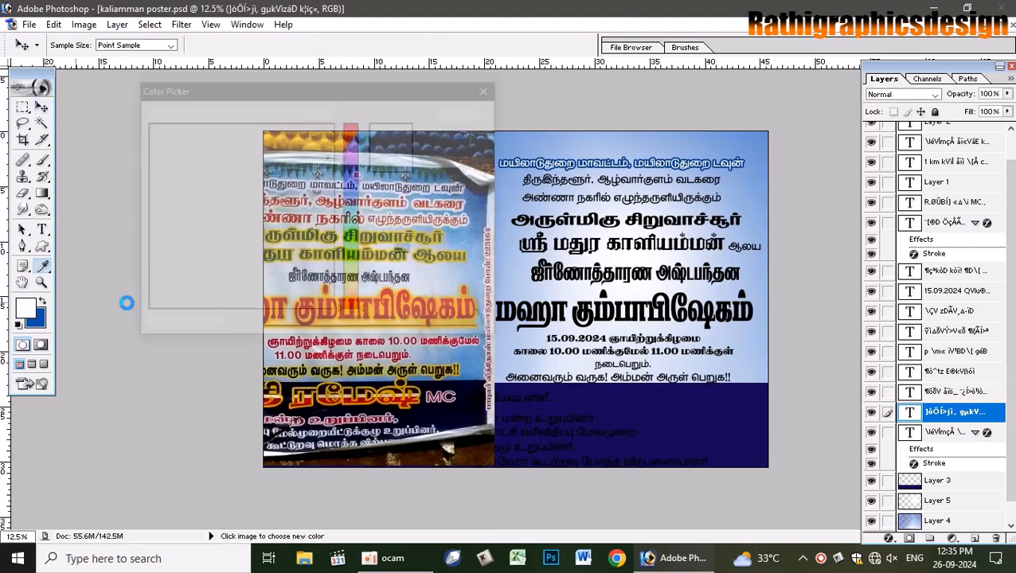
pyautogui.moveTo(319, 141); pyautogui.dragTo(338, 121)
pyautogui.click(466, 113)
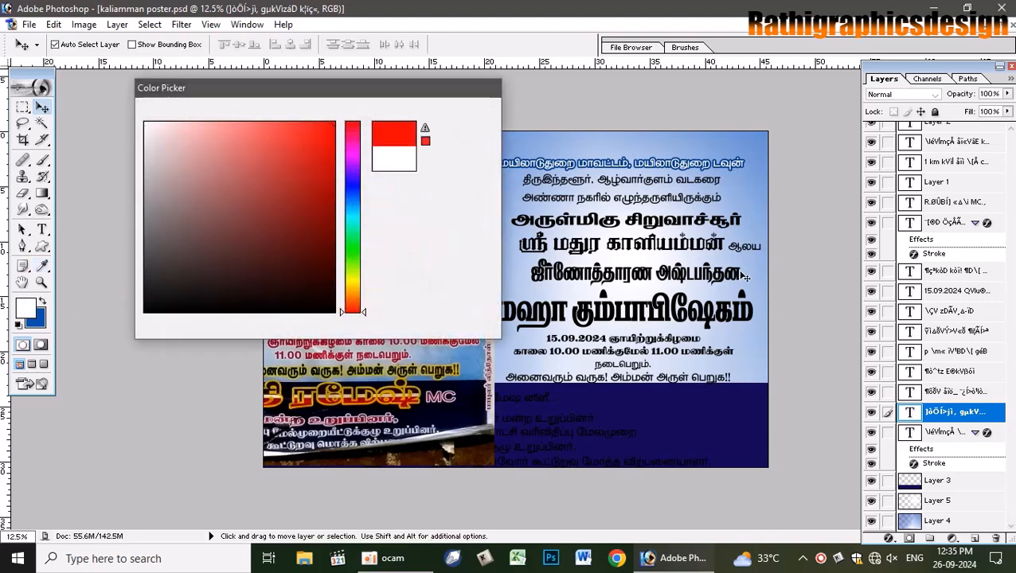
# - Colour the அருள்மிகு சிறுவாச்சூர் line green (0A8700), then select the ஸ்ரீ மதுர காளியம்மன் layer
pyautogui.rightClick(663, 207)
pyautogui.click(686, 210)
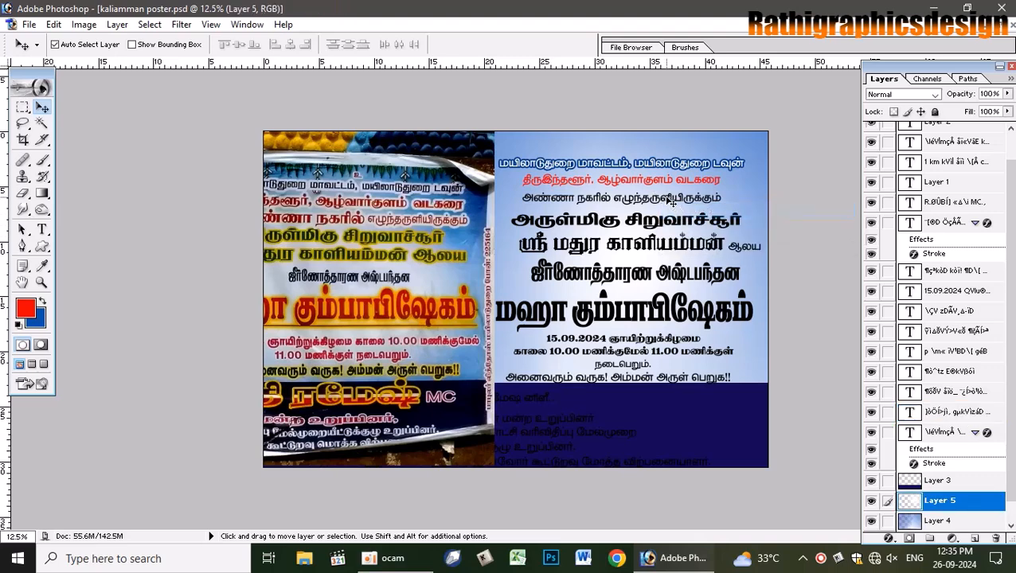
pyautogui.rightClick(668, 200)
pyautogui.rightClick(651, 197)
pyautogui.click(690, 207)
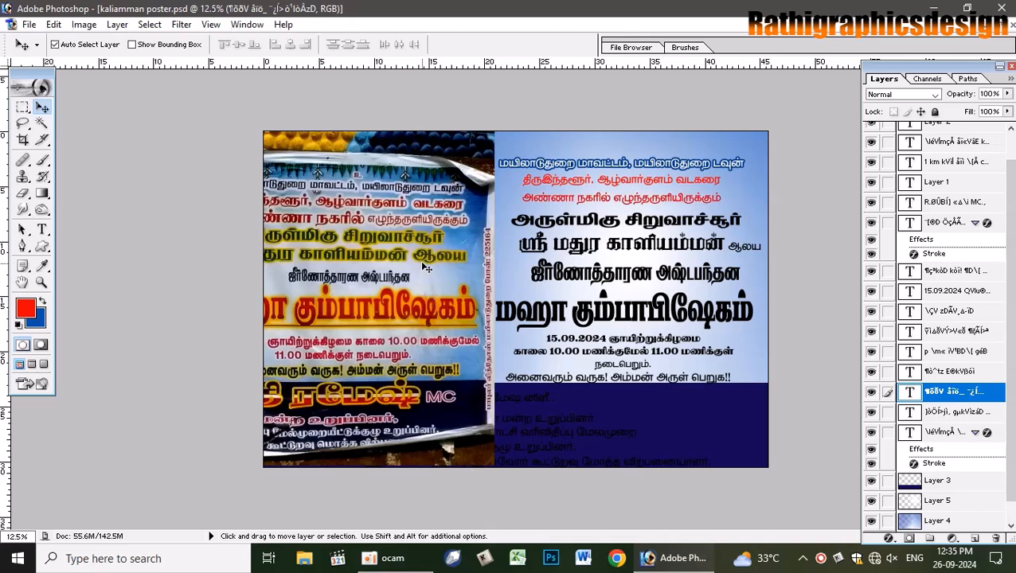
pyautogui.click(568, 219)
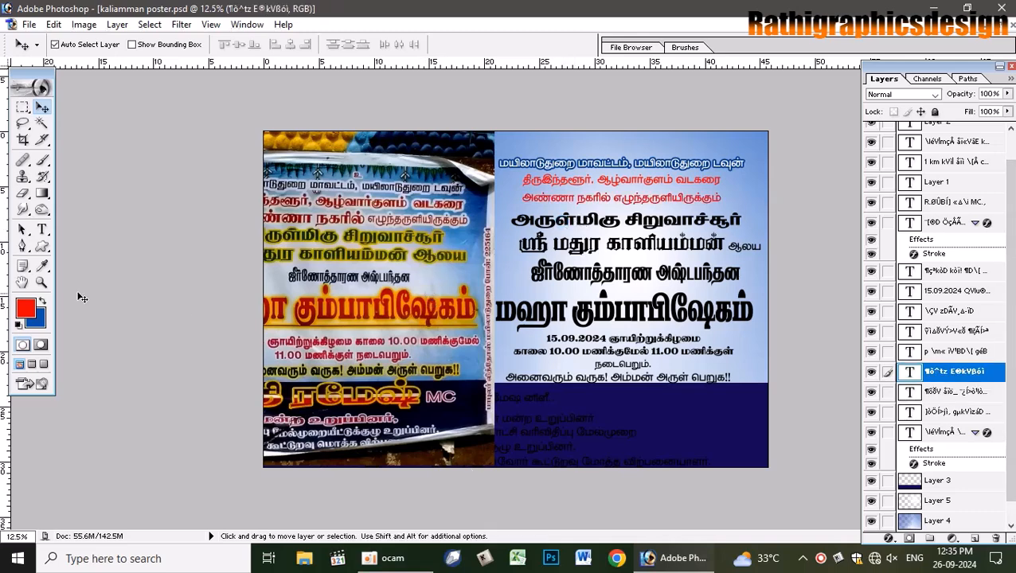
pyautogui.click(26, 308)
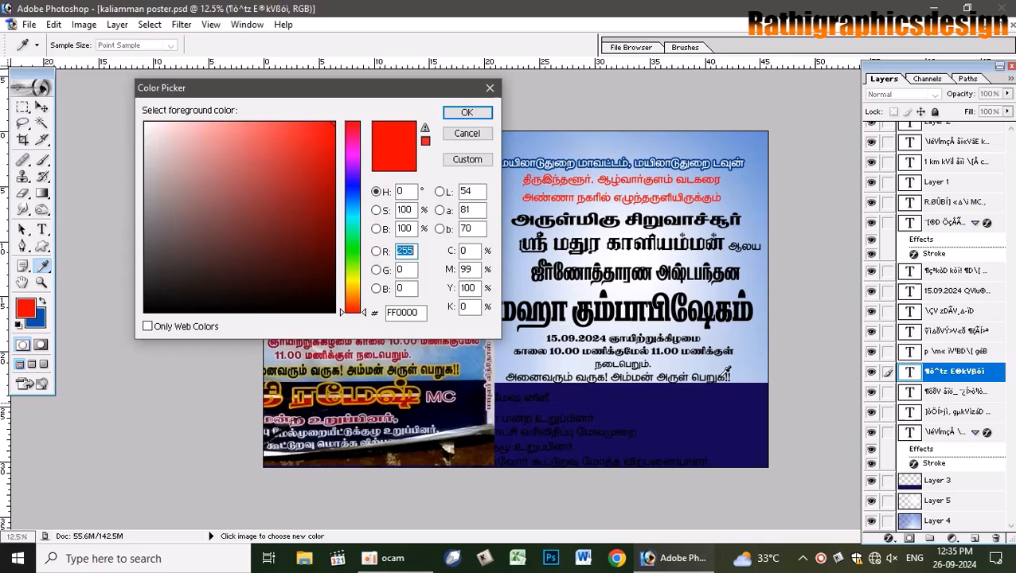
pyautogui.click(354, 251)
pyautogui.moveTo(331, 151)
pyautogui.mouseDown()
pyautogui.moveTo(356, 135)
pyautogui.moveTo(373, 220)
pyautogui.mouseUp()
pyautogui.click(471, 116)
pyautogui.press('v')
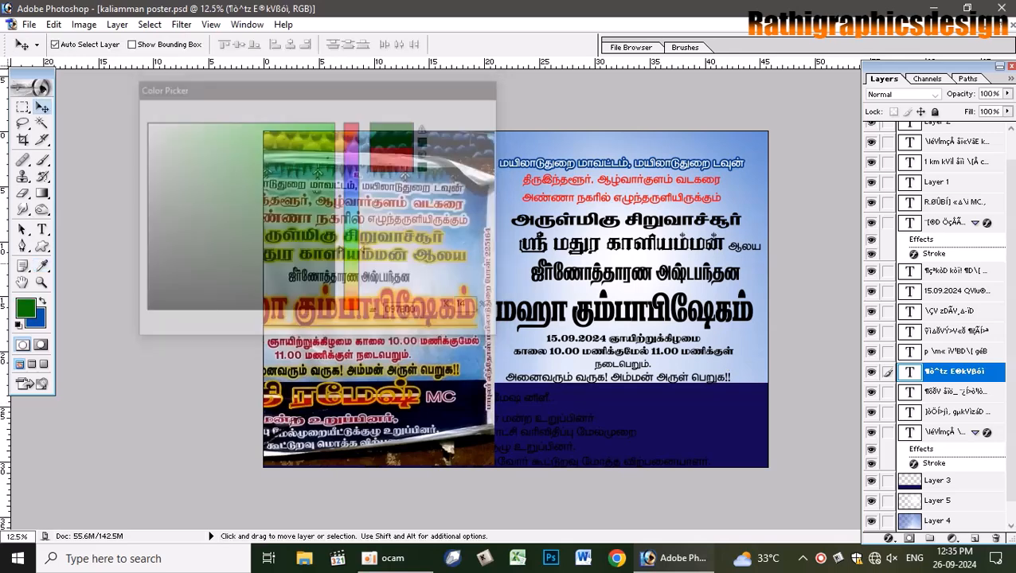
pyautogui.hotkey('alt', 'BackSpace')
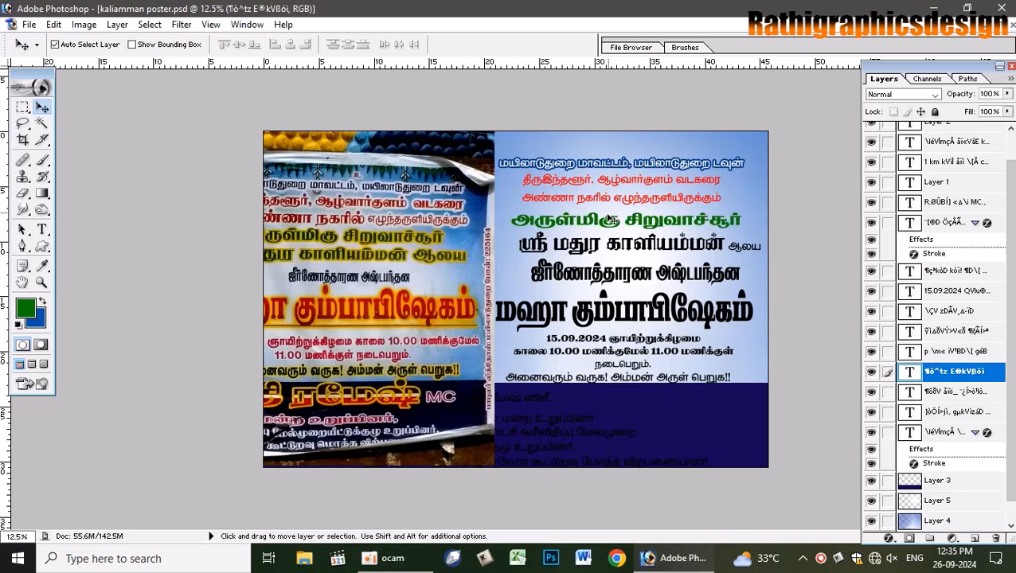
pyautogui.rightClick(622, 247)
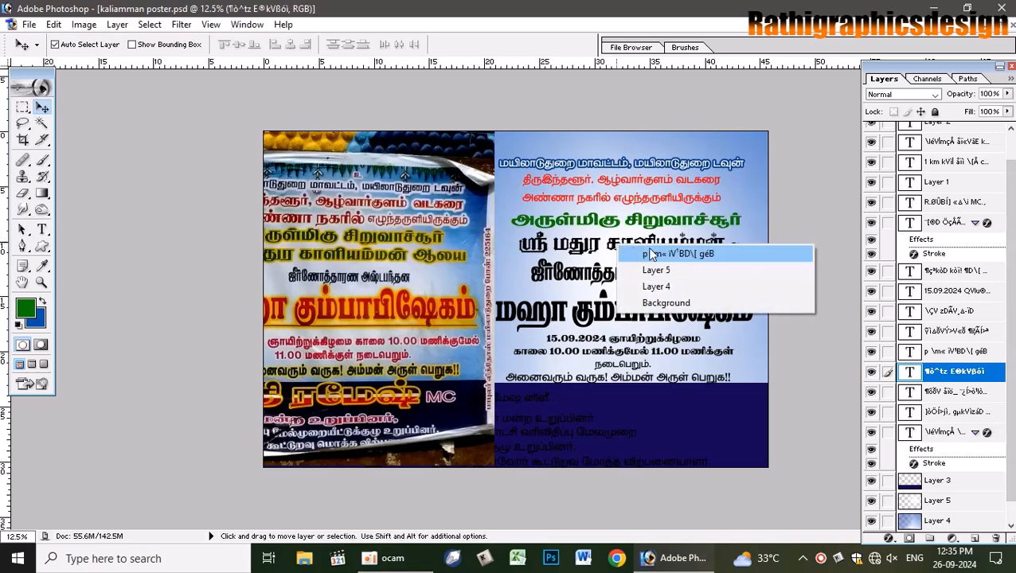
pyautogui.click(649, 249)
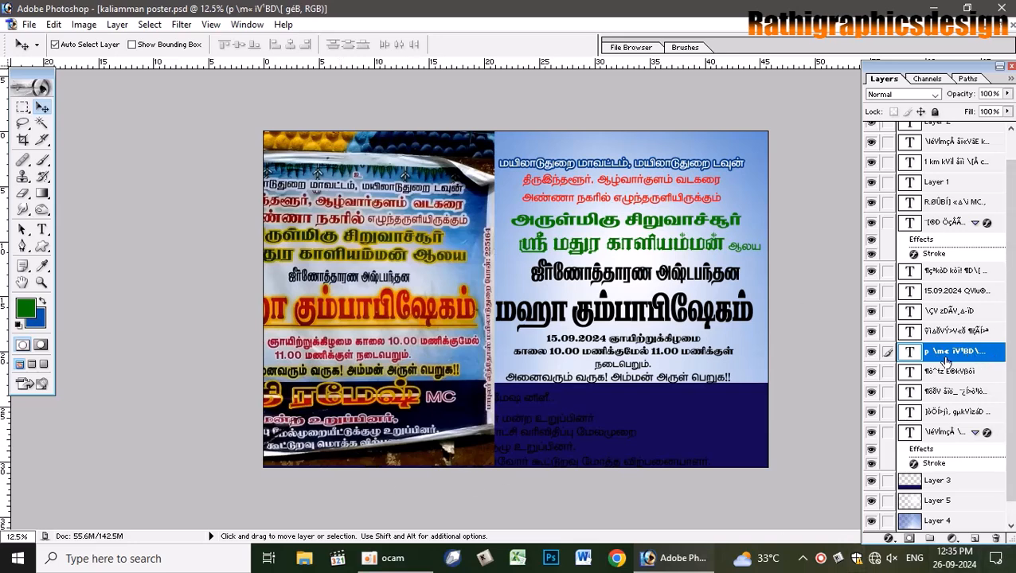
# - Add a yellow-green stroke of about 16 px to the ஸ்ரீ மதுர காளியம்மன் line
pyautogui.press('h')
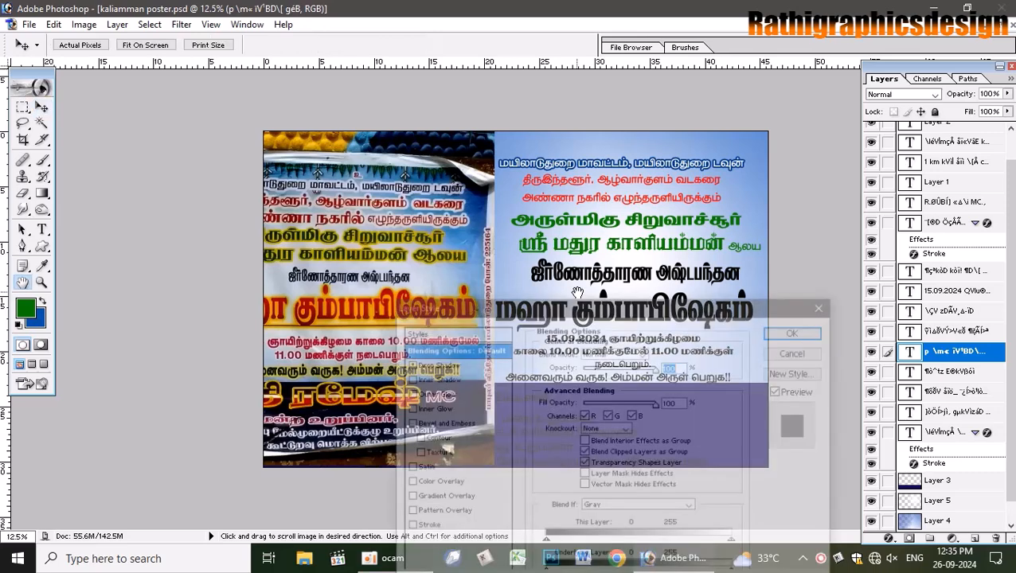
pyautogui.click(430, 529)
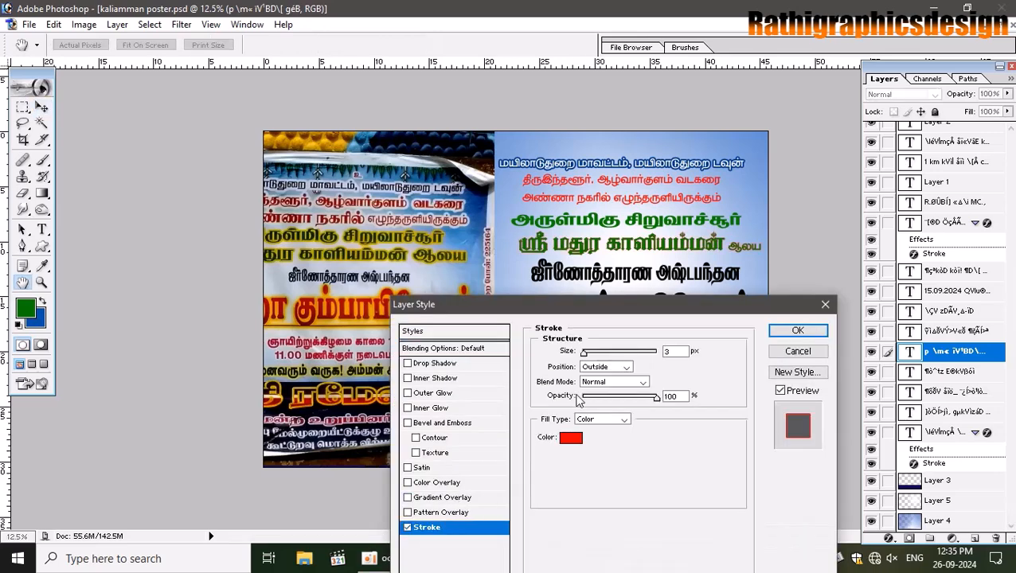
pyautogui.click(570, 437)
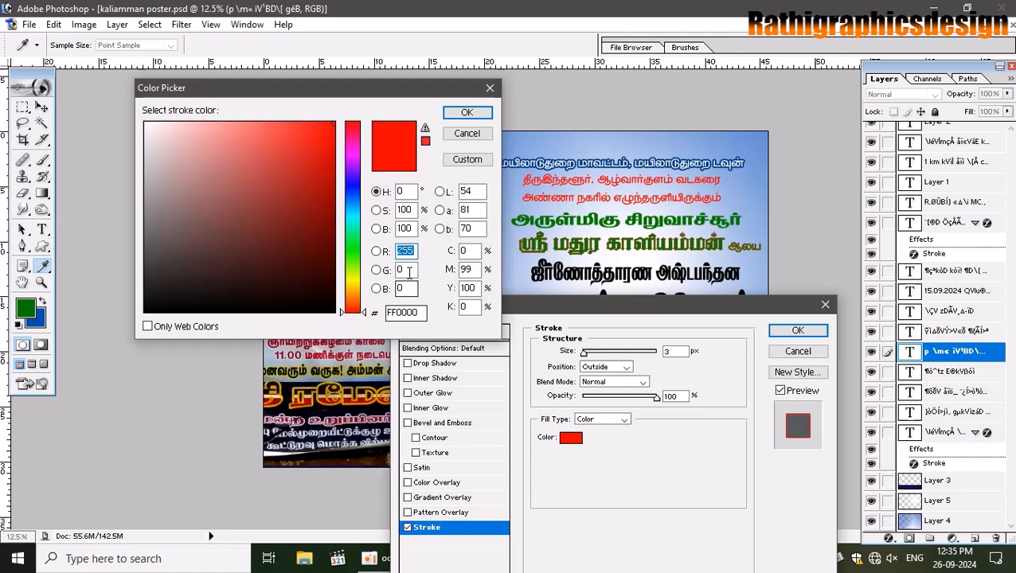
pyautogui.click(353, 279)
pyautogui.moveTo(324, 140); pyautogui.dragTo(334, 136)
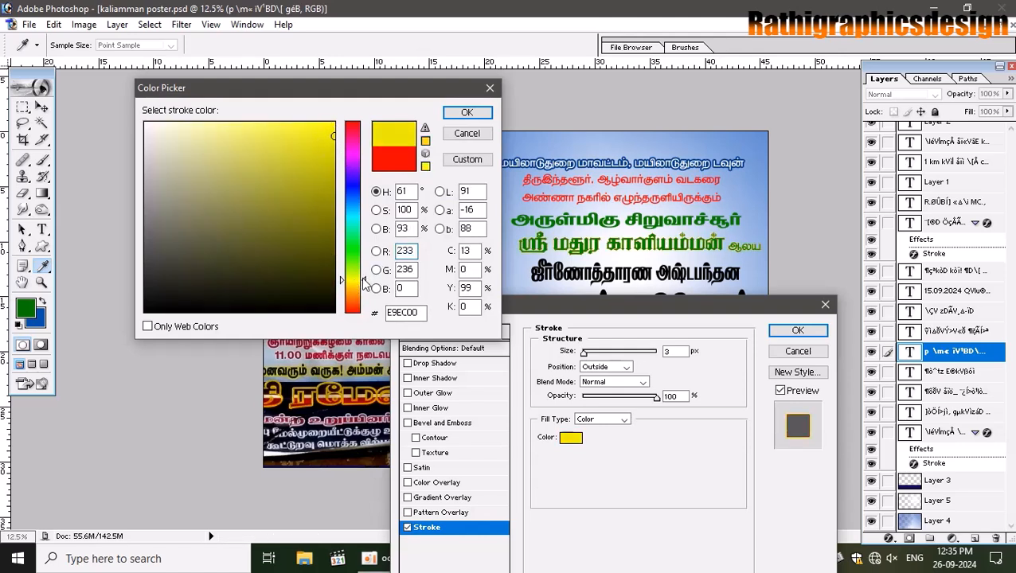
pyautogui.moveTo(363, 281); pyautogui.dragTo(362, 275)
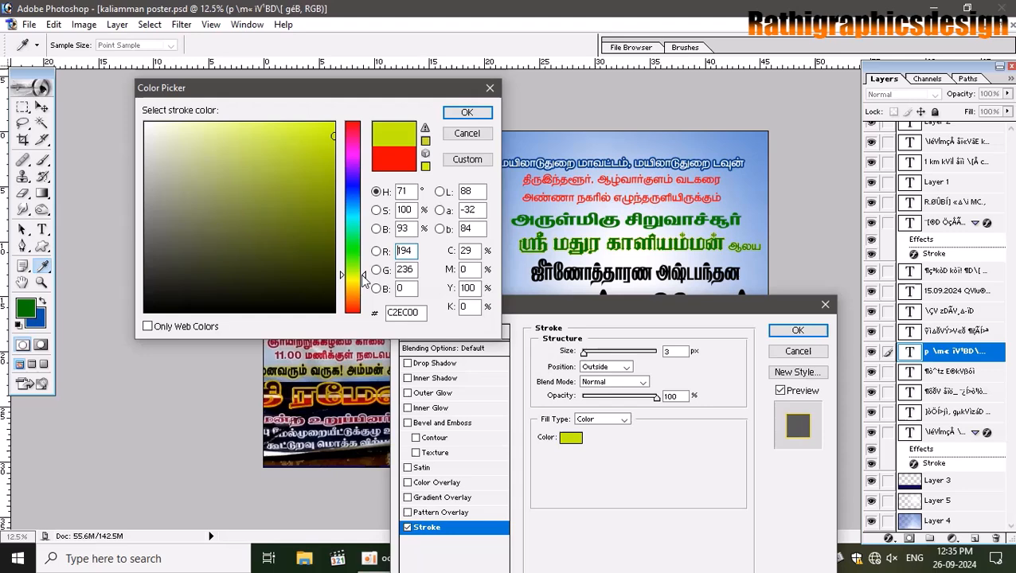
pyautogui.click(466, 112)
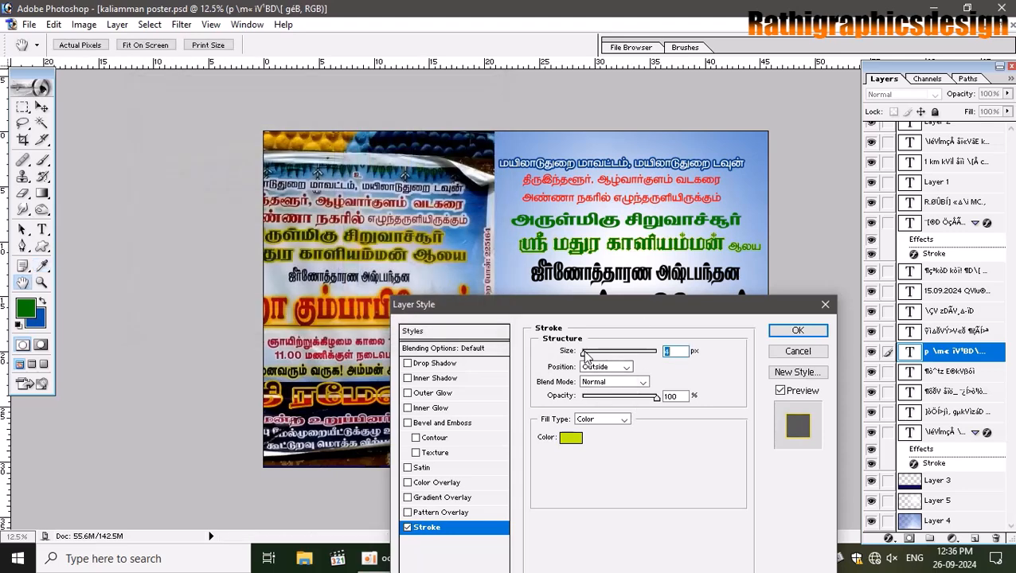
pyautogui.moveTo(585, 352); pyautogui.dragTo(593, 355)
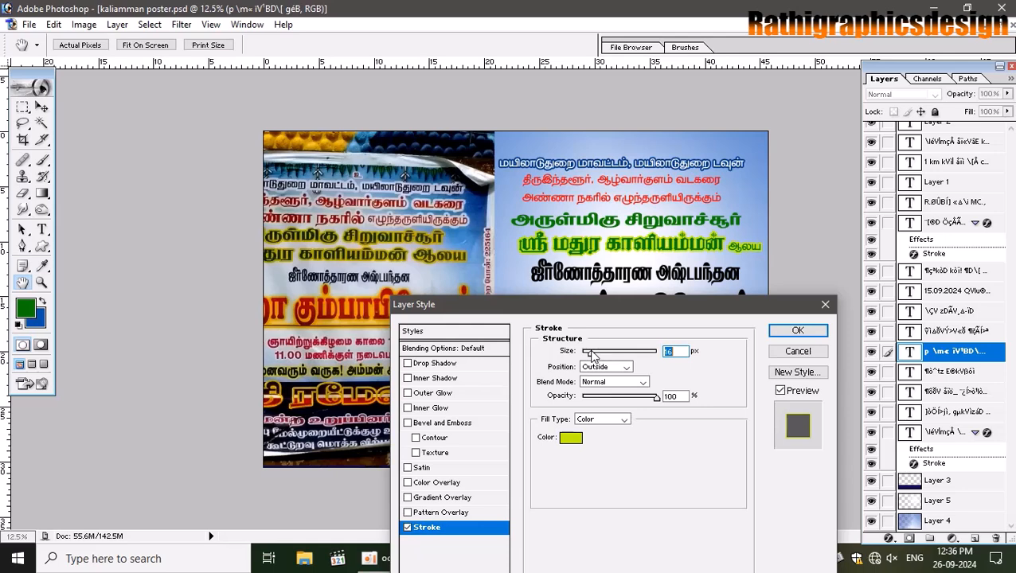
# - Change the stroke to bright yellow and set its size to 30 px
pyautogui.click(570, 437)
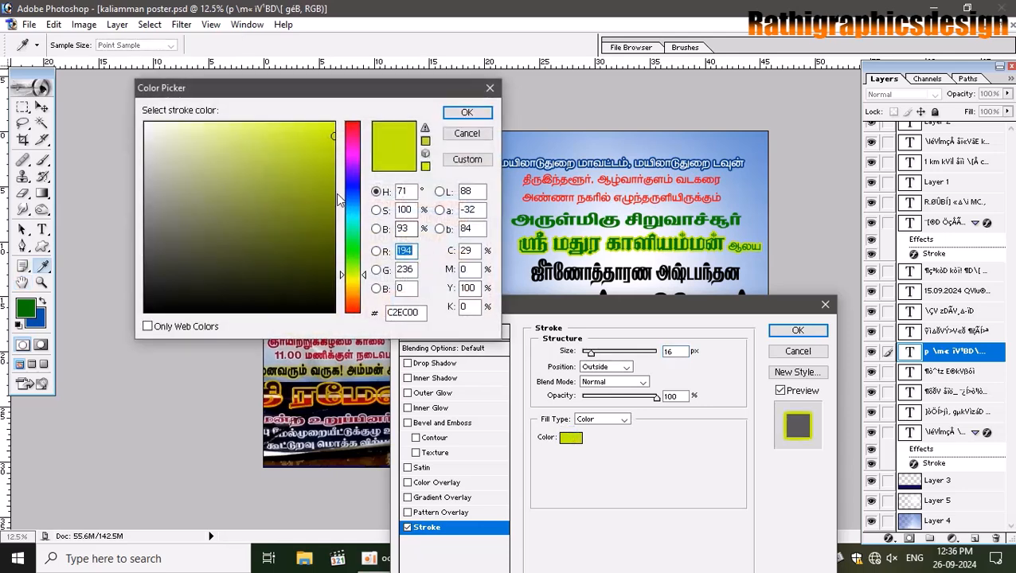
pyautogui.moveTo(337, 201)
pyautogui.mouseDown()
pyautogui.moveTo(344, 187)
pyautogui.moveTo(333, 181)
pyautogui.moveTo(332, 153)
pyautogui.mouseUp()
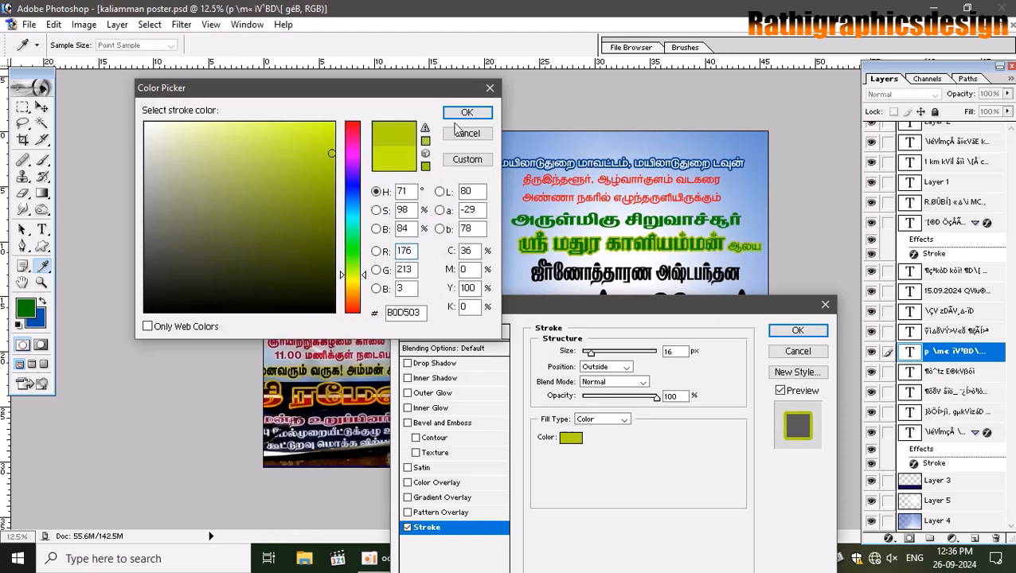
pyautogui.click(464, 114)
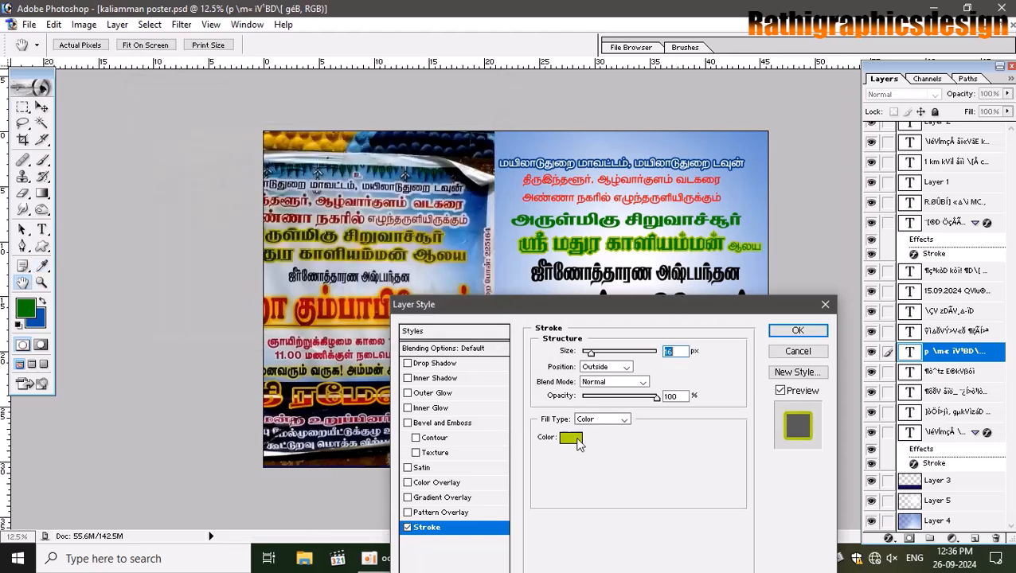
pyautogui.click(578, 443)
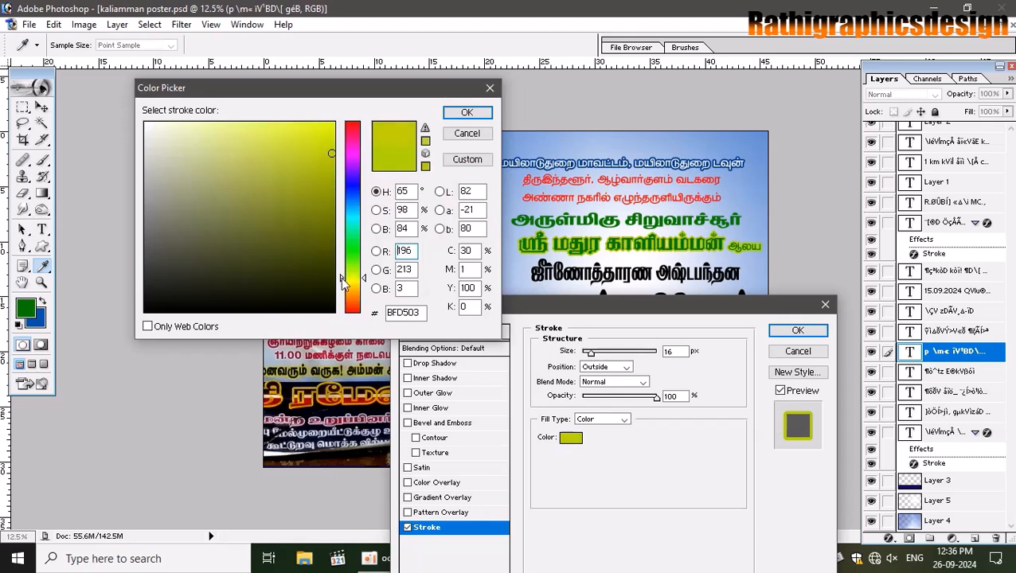
pyautogui.click(343, 282)
pyautogui.moveTo(331, 151); pyautogui.dragTo(331, 135)
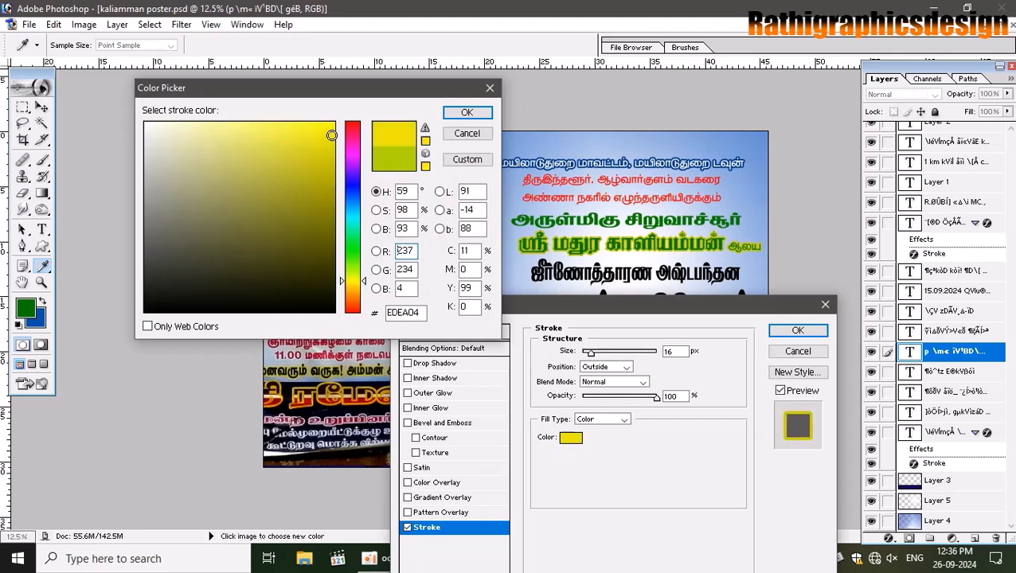
pyautogui.click(470, 115)
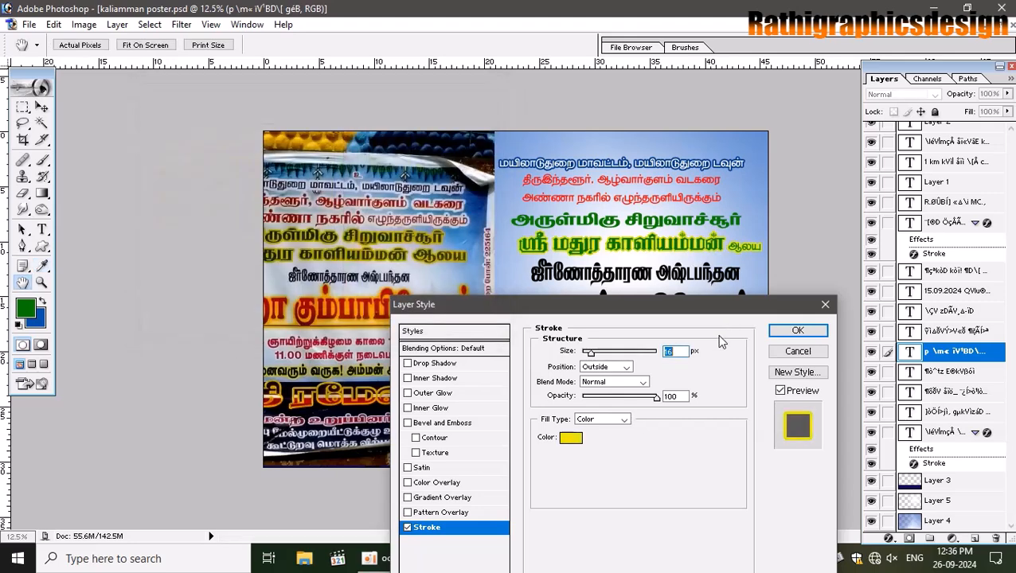
pyautogui.moveTo(590, 352)
pyautogui.mouseDown()
pyautogui.moveTo(607, 355)
pyautogui.moveTo(596, 357)
pyautogui.mouseUp()
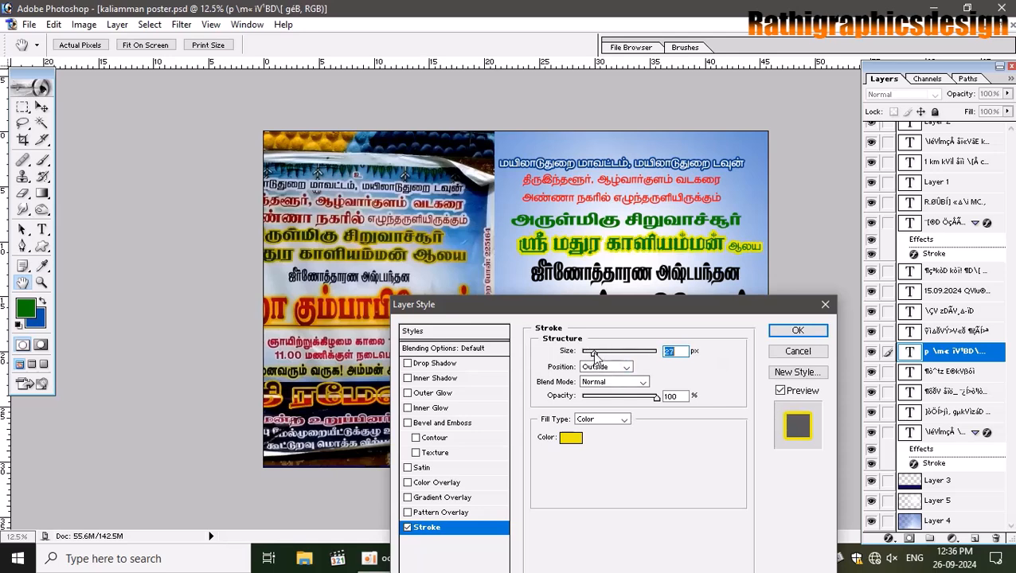
pyautogui.write('30')
pyautogui.press('Return')
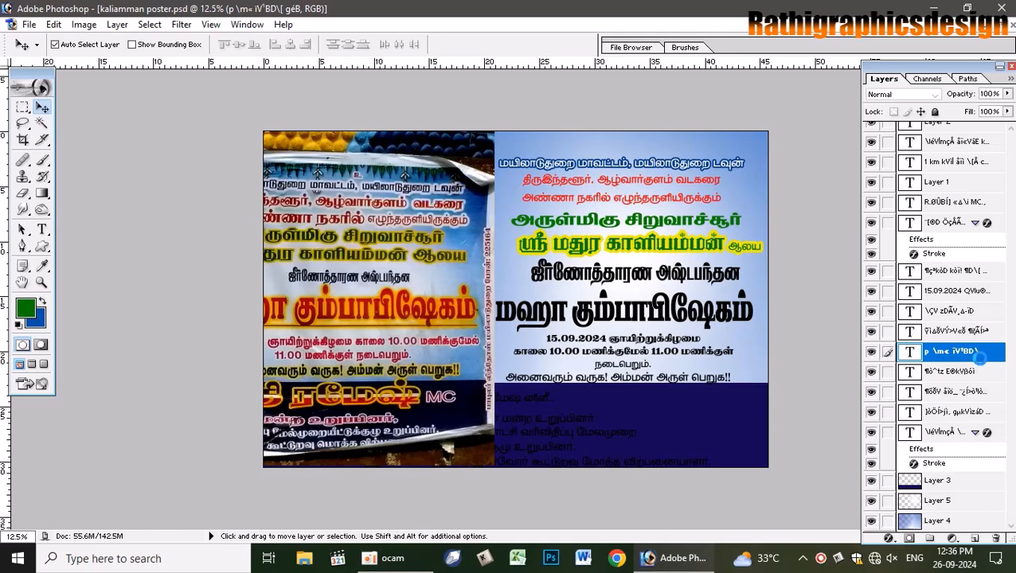
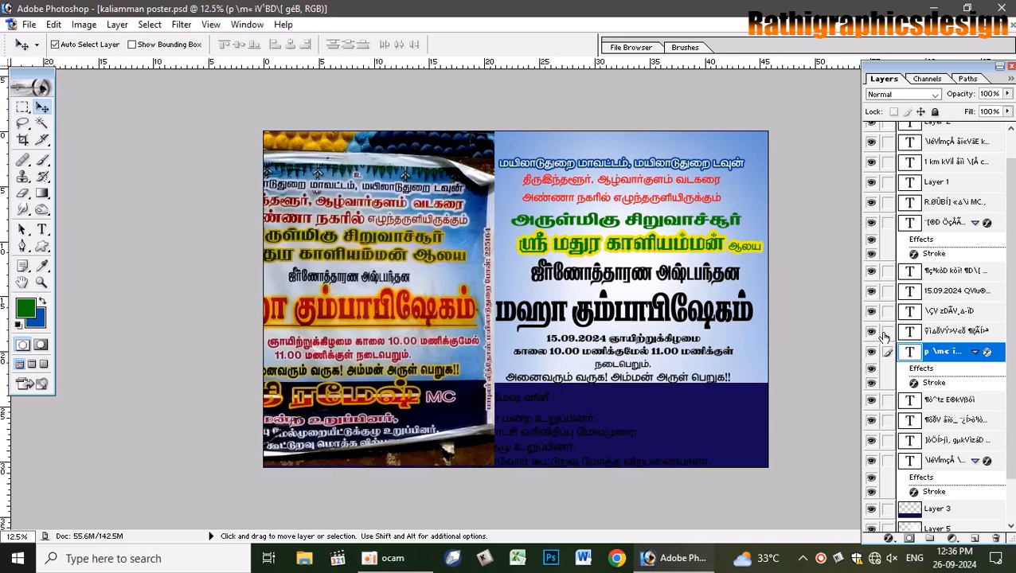
# - Copy the yellow stroke style from ஸ்ரீ மதுர காளியம்மன் and paste it onto the green அருள்மிகு சிறுவாச்சூர் line
pyautogui.rightClick(996, 355)
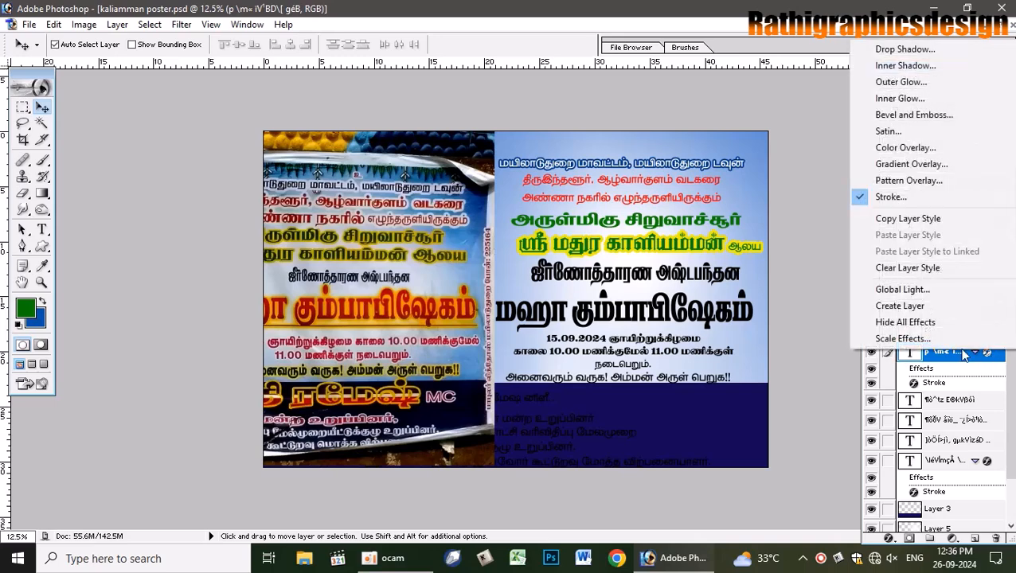
pyautogui.click(924, 223)
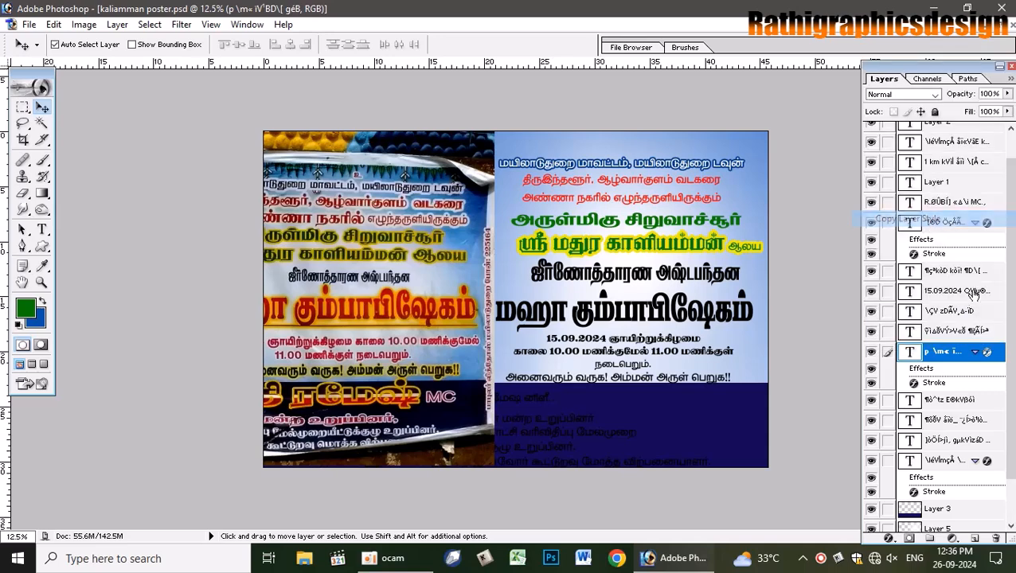
pyautogui.rightClick(617, 222)
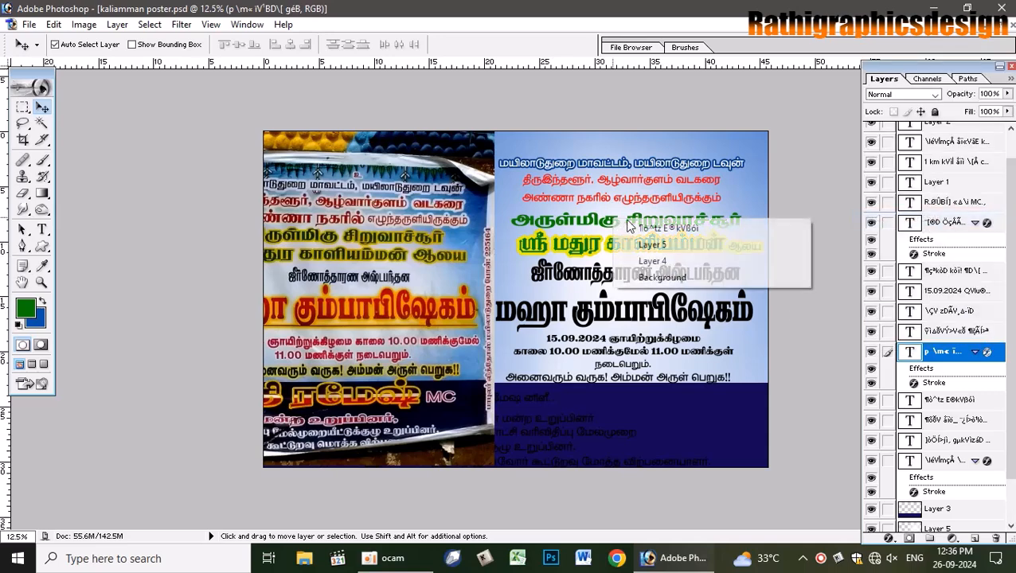
pyautogui.click(637, 239)
pyautogui.rightClick(996, 407)
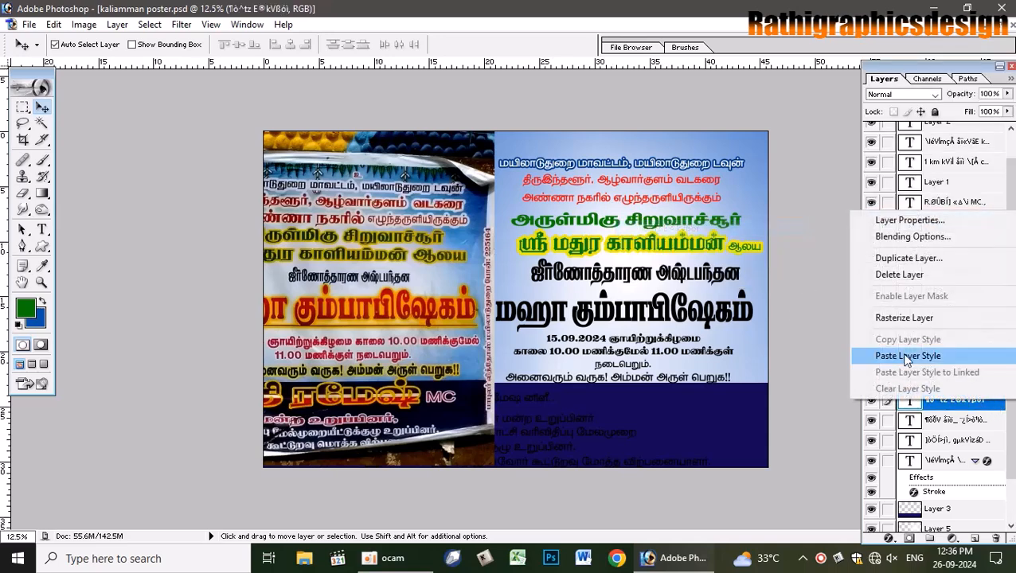
pyautogui.click(901, 356)
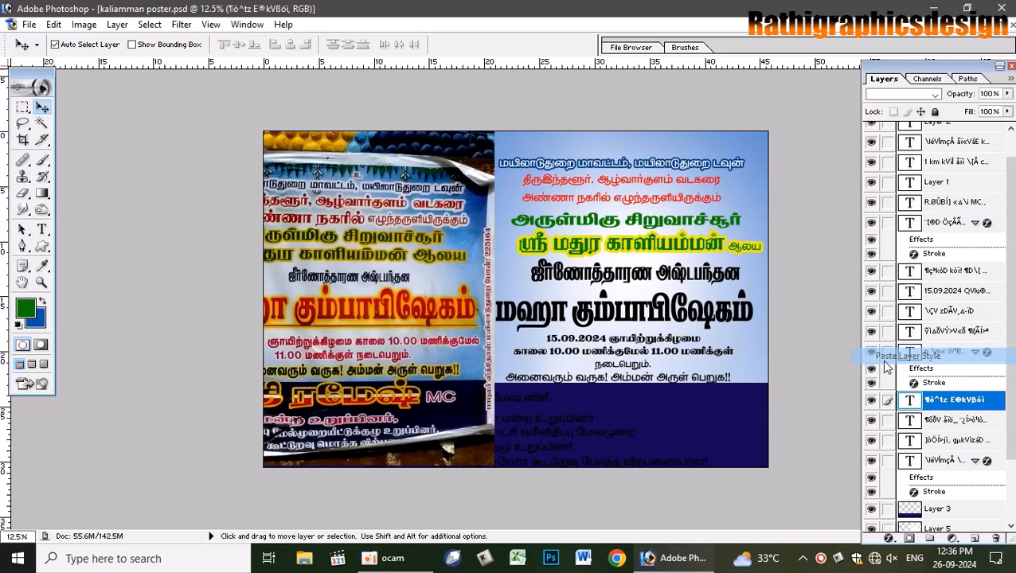
pyautogui.click(572, 290)
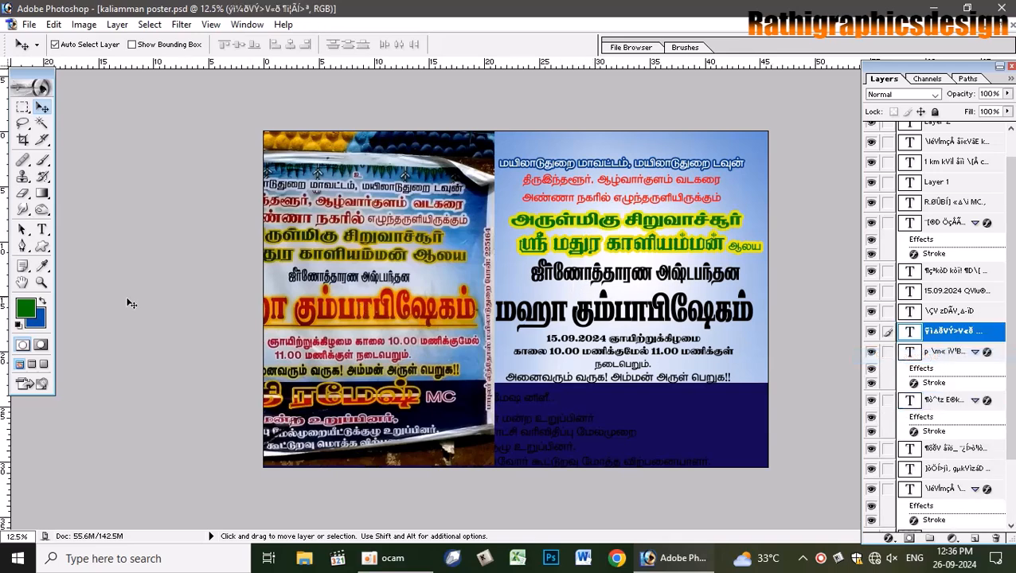
# - Colour the black line above the main title dark navy blue (110280)
pyautogui.click(23, 311)
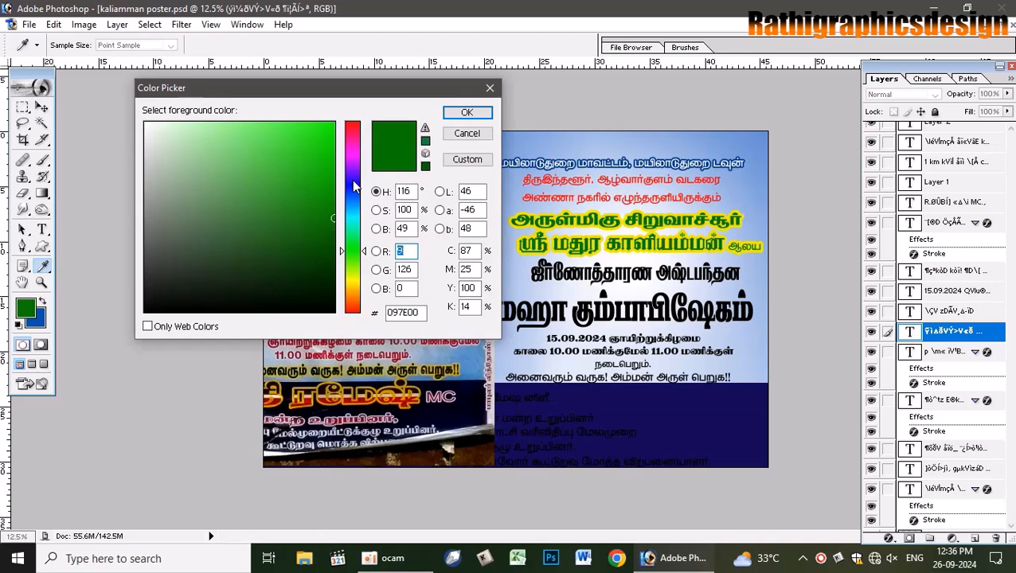
pyautogui.doubleClick(462, 252)
pyautogui.click(353, 181)
pyautogui.click(331, 200)
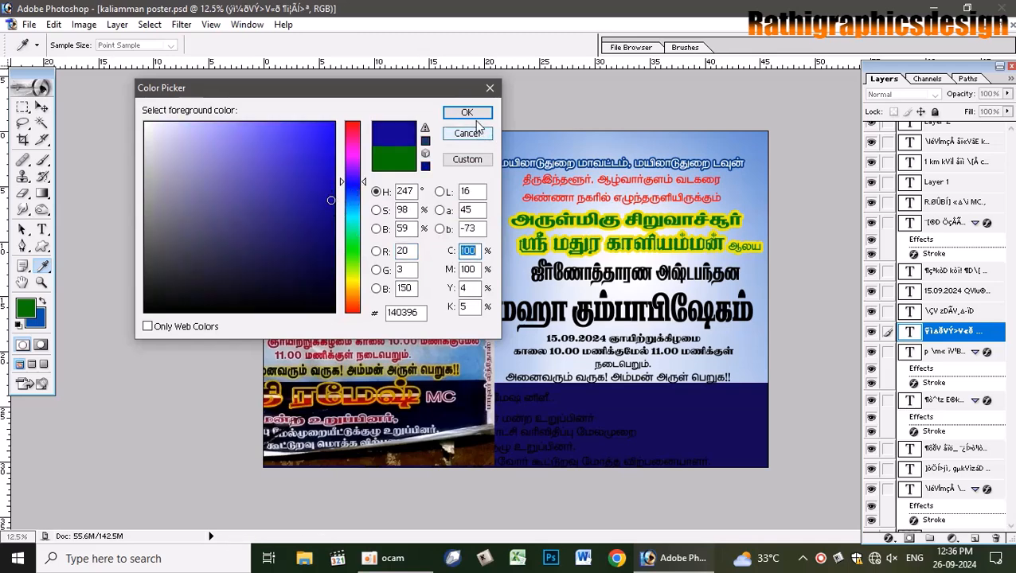
pyautogui.click(331, 216)
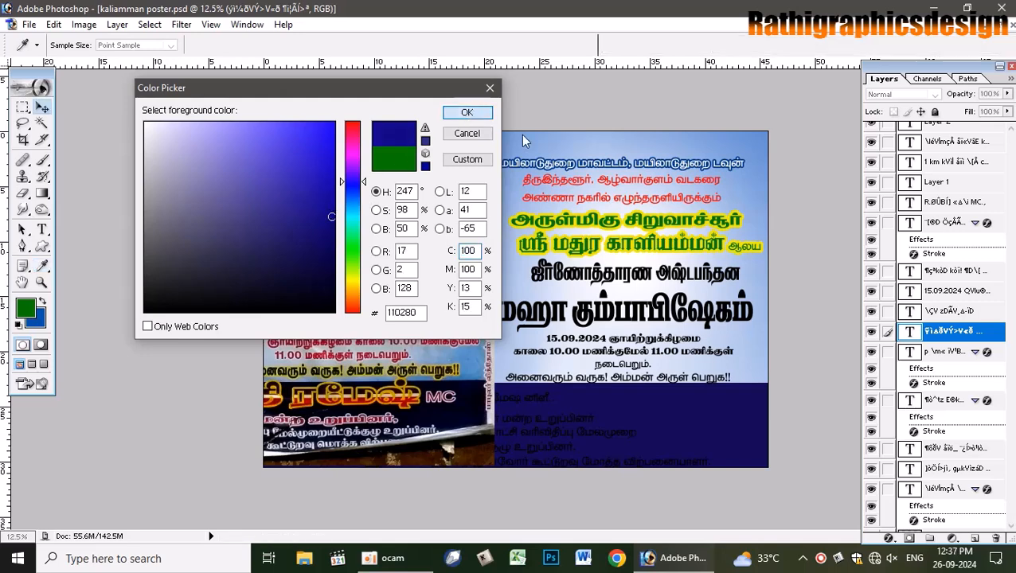
pyautogui.press('Return')
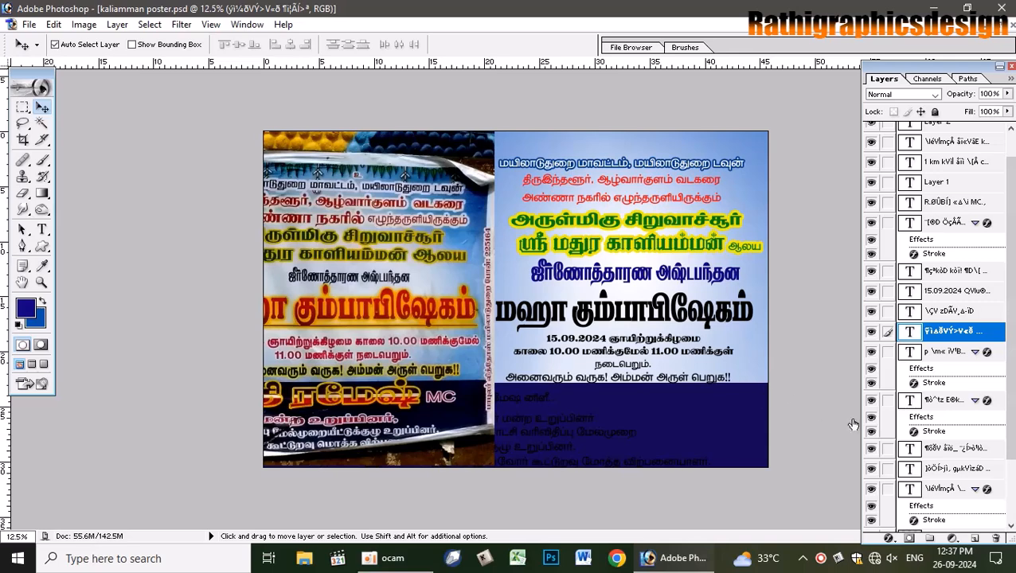
# - Add a 3 px white outside stroke to the navy line
pyautogui.doubleClick(995, 330)
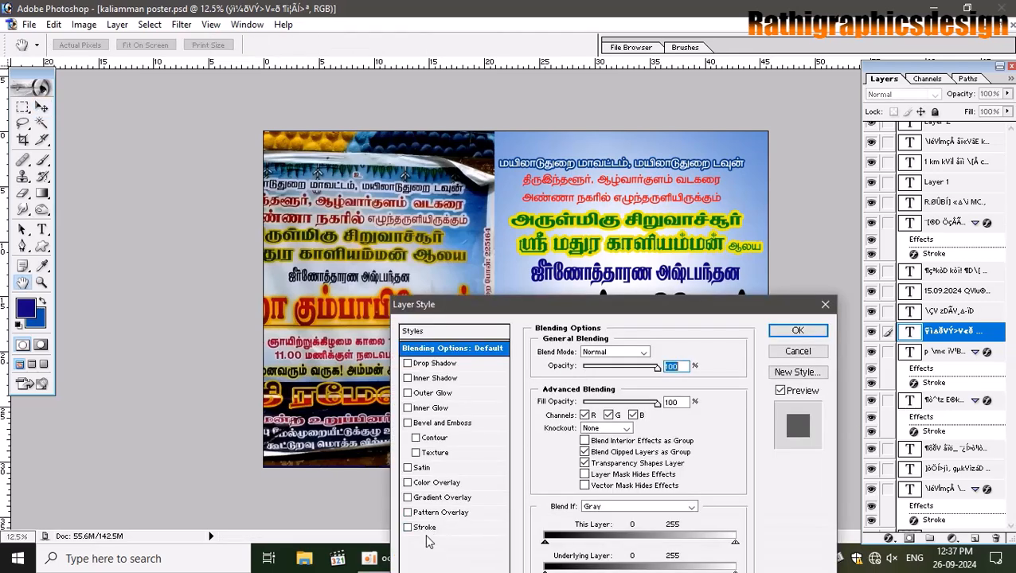
pyautogui.click(424, 527)
pyautogui.click(570, 437)
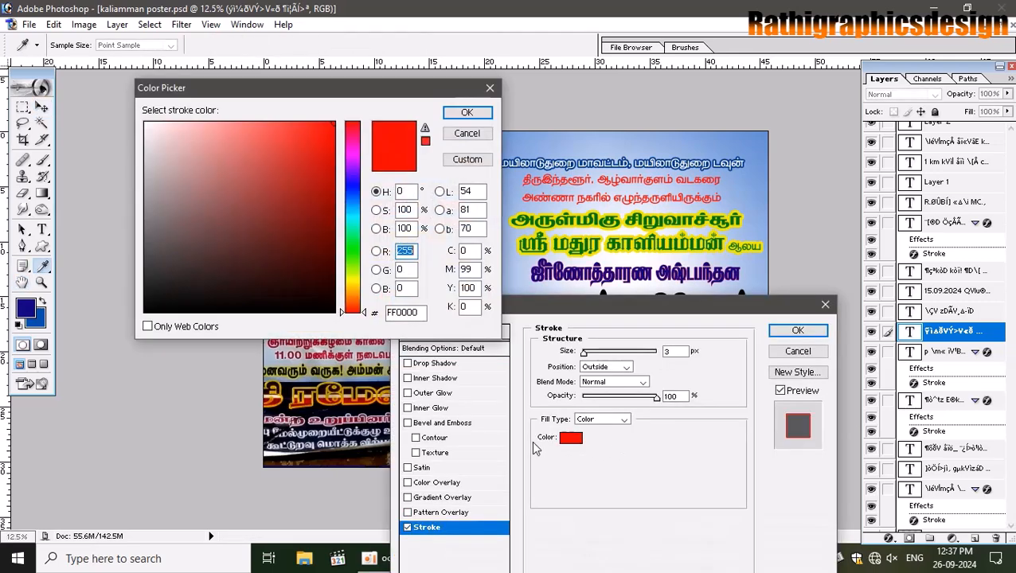
pyautogui.press('Tab')
pyautogui.write('255')
pyautogui.press('Tab')
pyautogui.write('255')
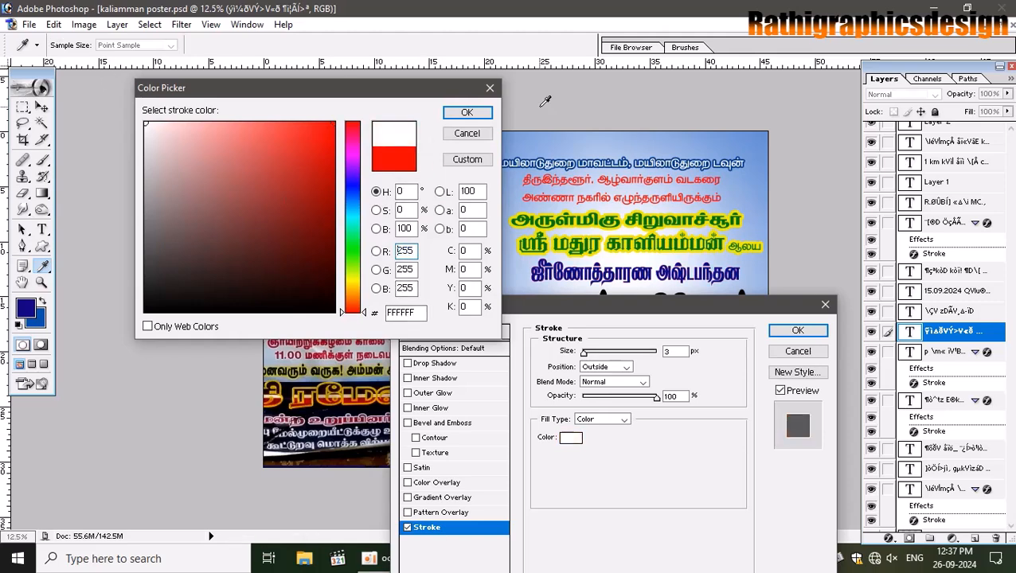
pyautogui.click(467, 112)
pyautogui.moveTo(584, 352); pyautogui.dragTo(597, 355)
pyautogui.click(798, 330)
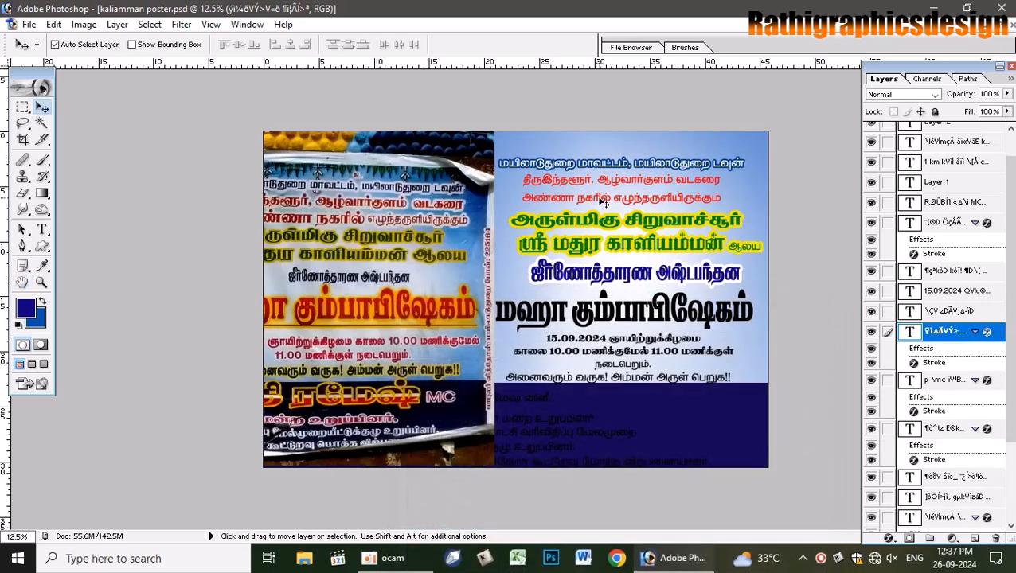
# - Give the selected credit text layer a 12 px white stroke
pyautogui.click(588, 186)
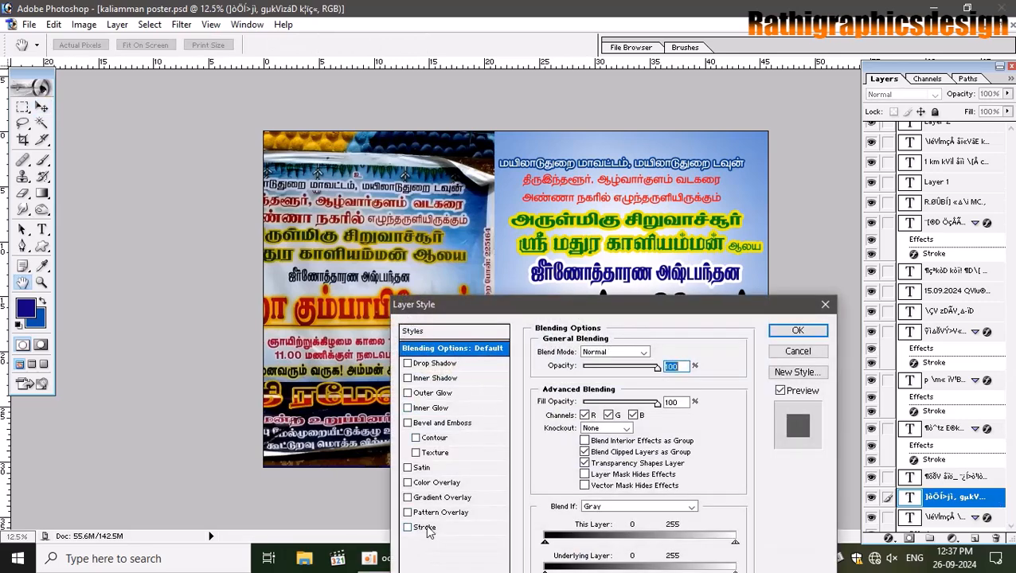
pyautogui.click(424, 528)
pyautogui.click(574, 440)
pyautogui.moveTo(179, 136); pyautogui.dragTo(144, 122)
pyautogui.click(468, 113)
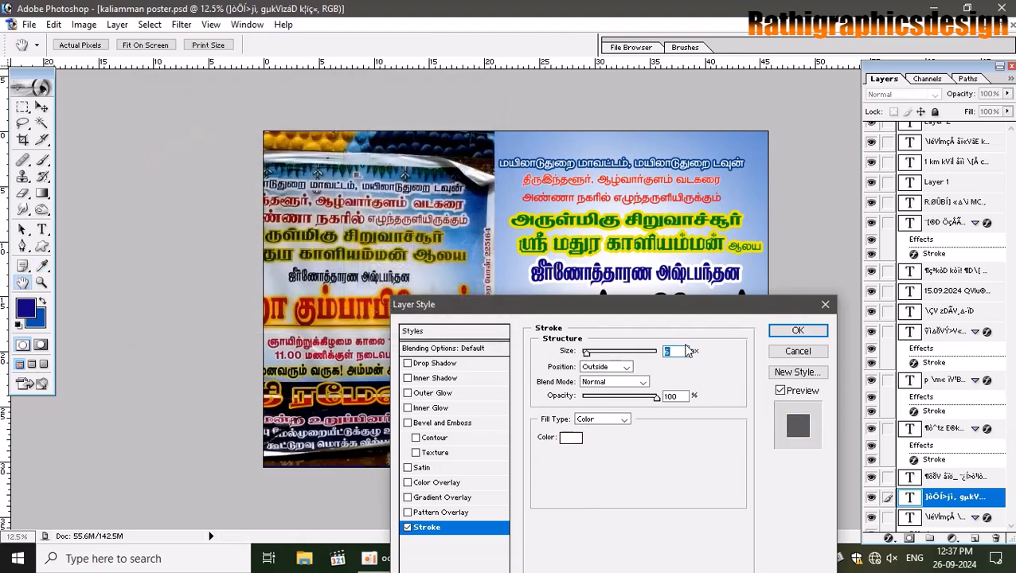
pyautogui.write('12')
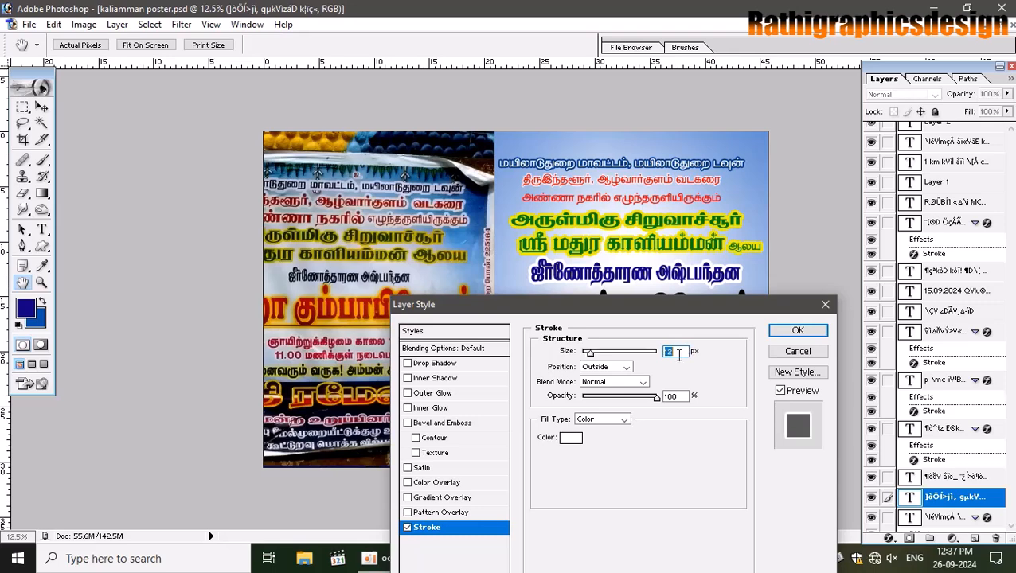
pyautogui.click(798, 330)
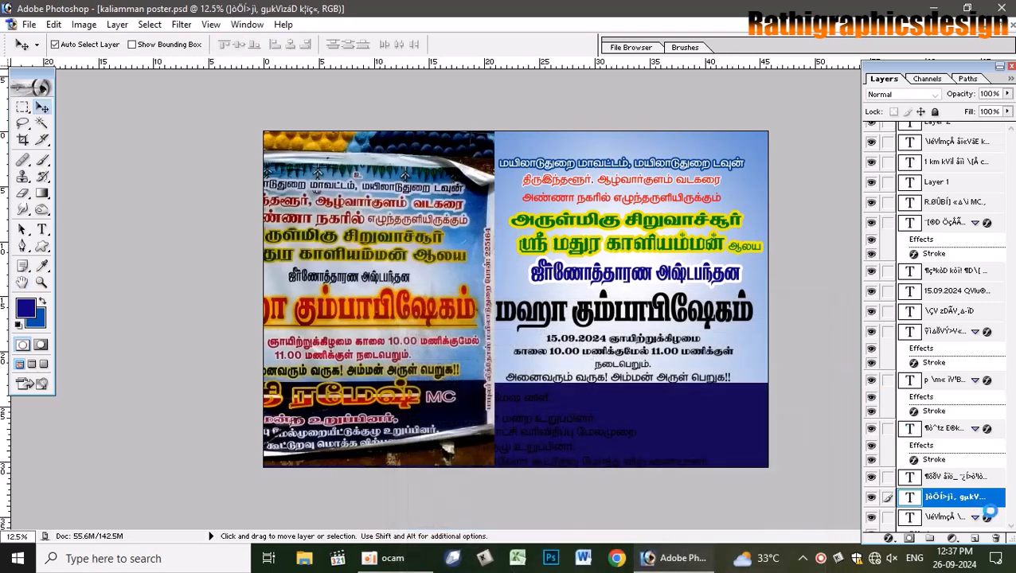
# - Copy that white stroke style and paste it onto the next text layer
pyautogui.rightClick(993, 504)
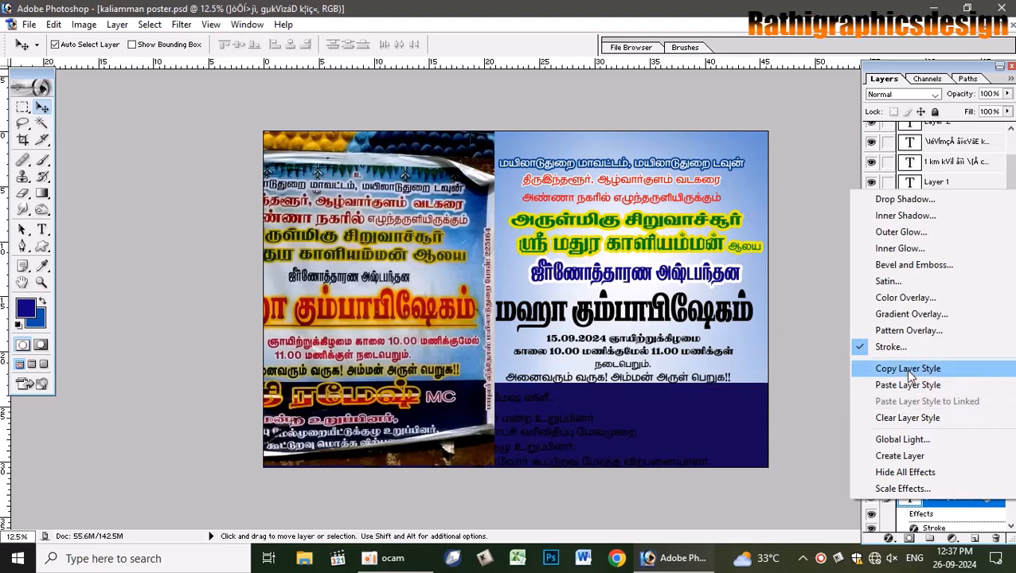
pyautogui.click(908, 396)
pyautogui.rightClick(567, 199)
pyautogui.click(606, 204)
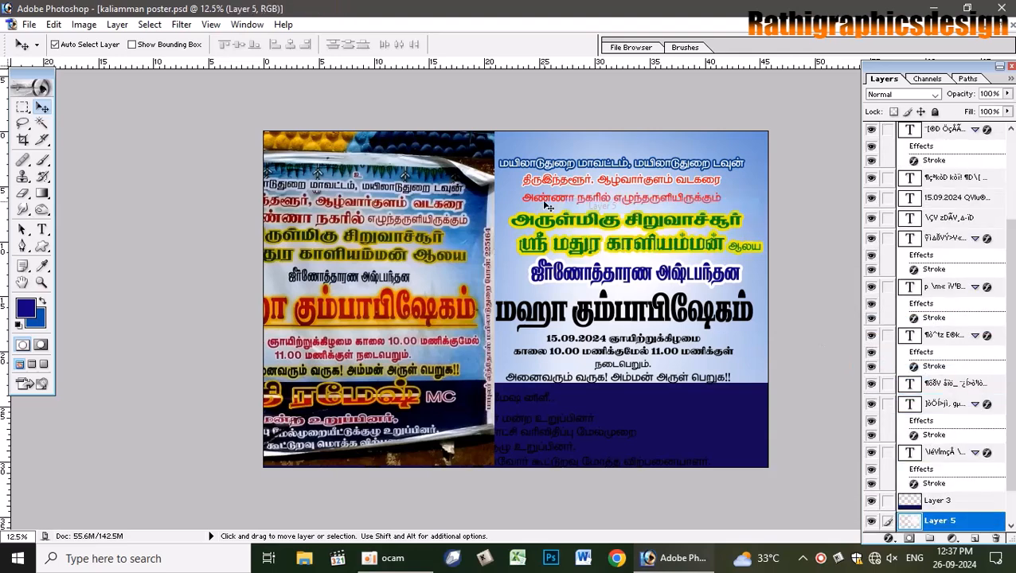
pyautogui.click(616, 208)
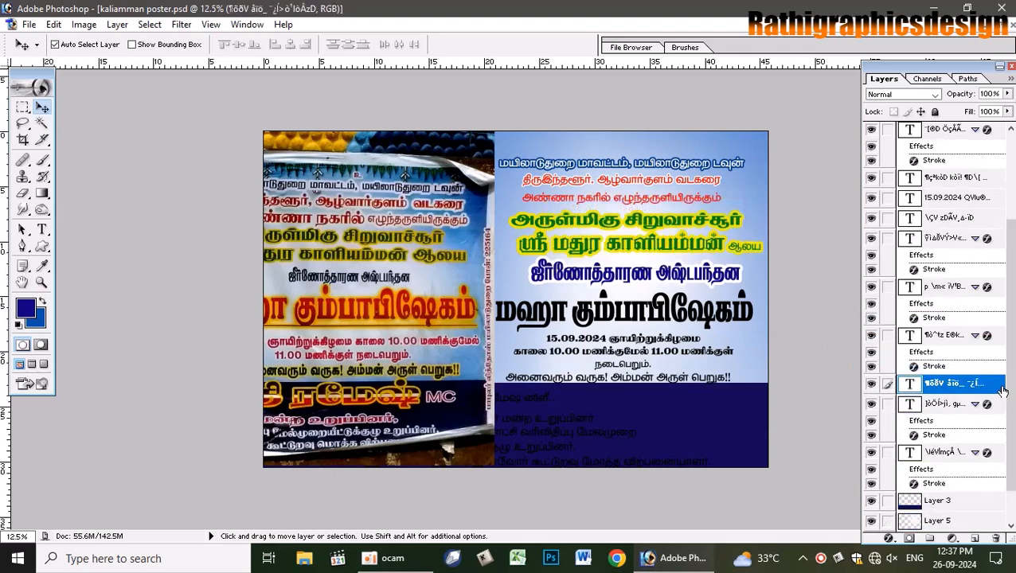
pyautogui.rightClick(1001, 390)
pyautogui.click(908, 342)
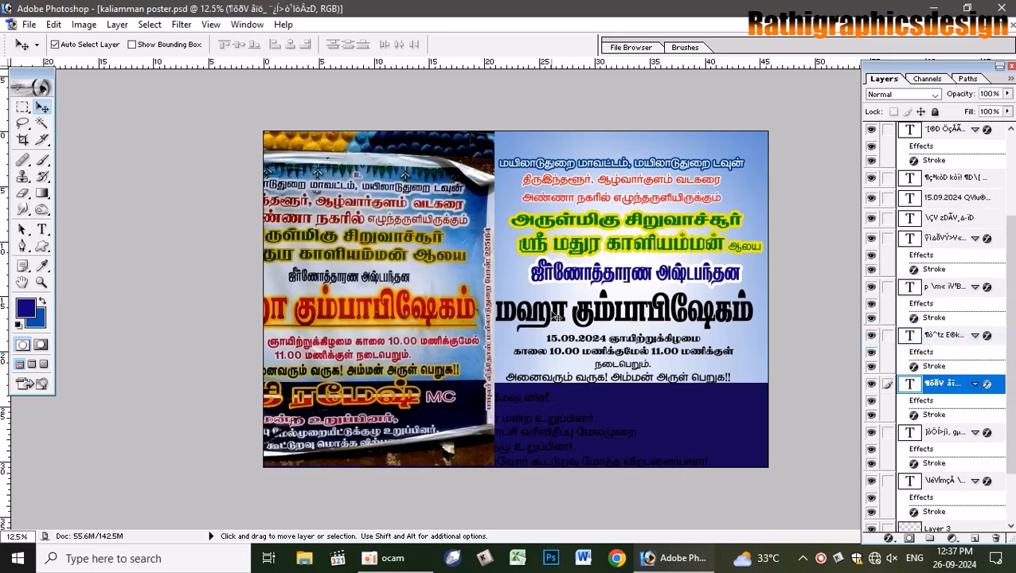
# - Select the text layer, take the Gradient tool, and set the gradient's left stop to pure red
pyautogui.moveTo(423, 284); pyautogui.dragTo(330, 284)
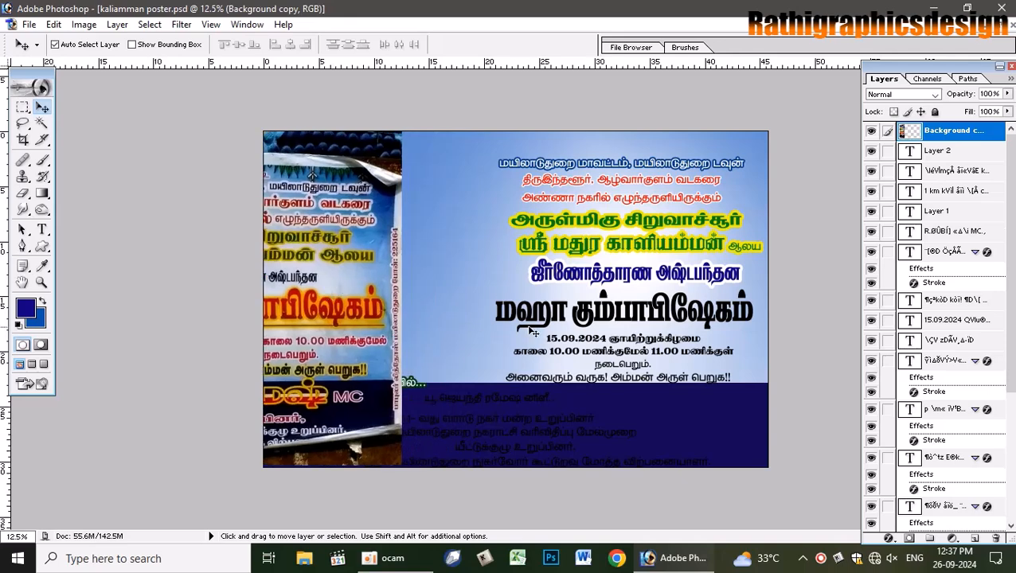
pyautogui.click(507, 309)
pyautogui.click(43, 194)
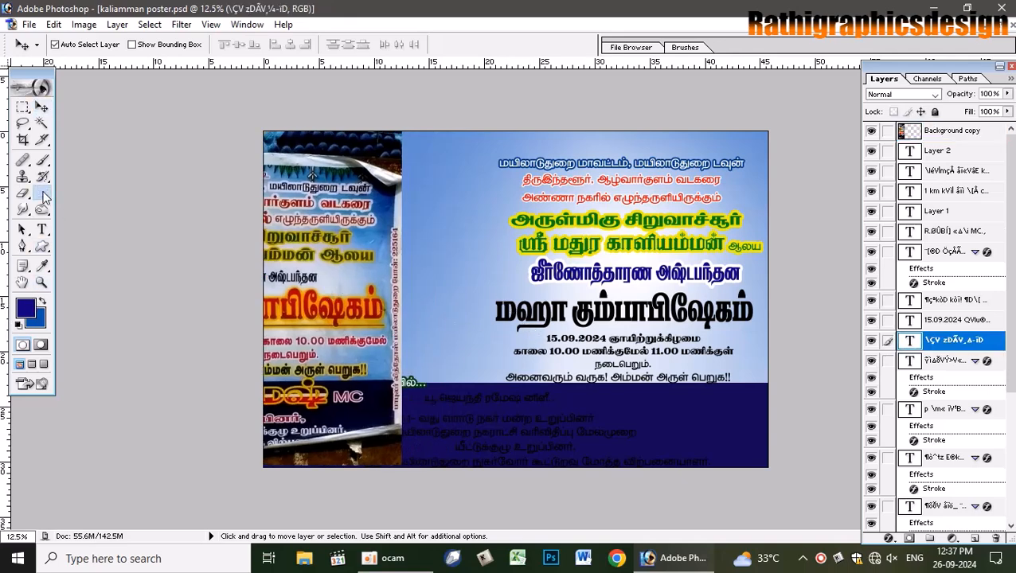
pyautogui.click(83, 46)
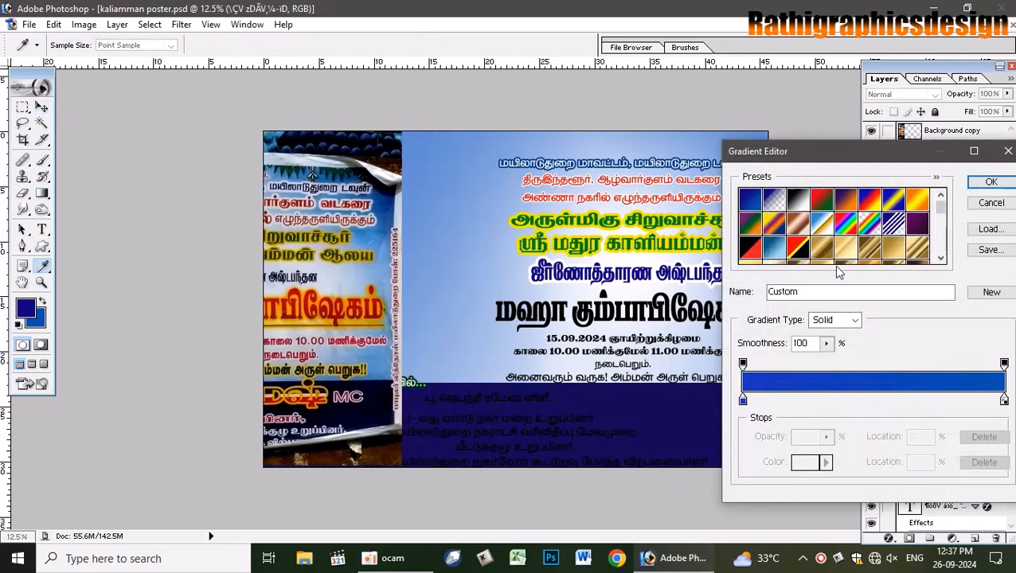
pyautogui.moveTo(940, 204); pyautogui.dragTo(944, 258)
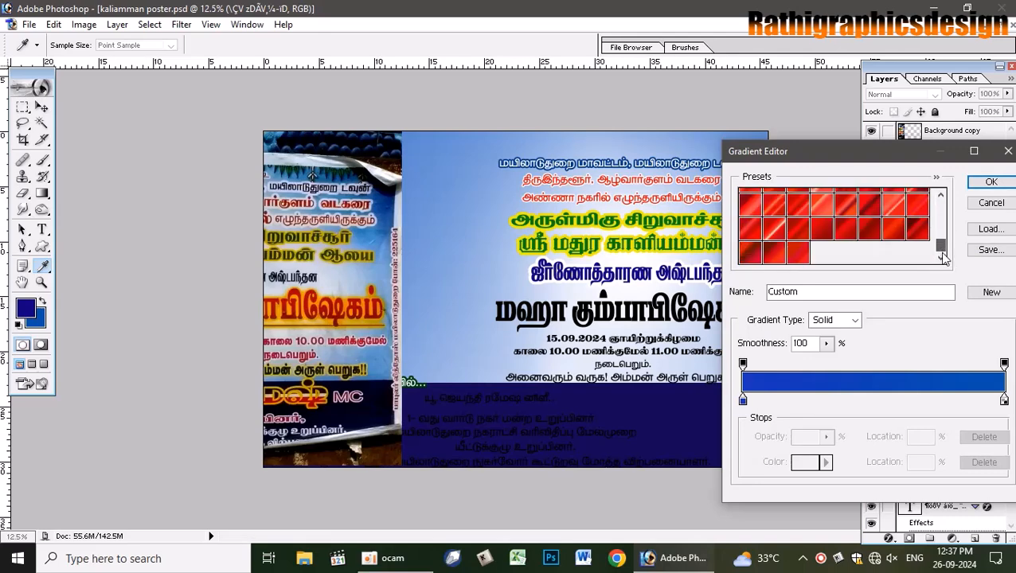
pyautogui.click(743, 400)
pyautogui.click(804, 468)
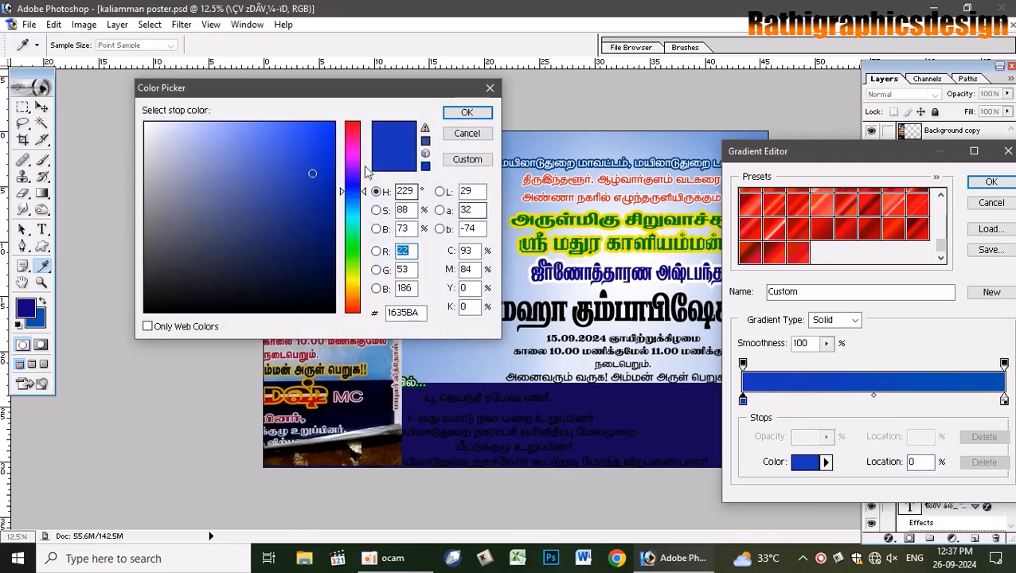
pyautogui.click(351, 122)
pyautogui.click(335, 122)
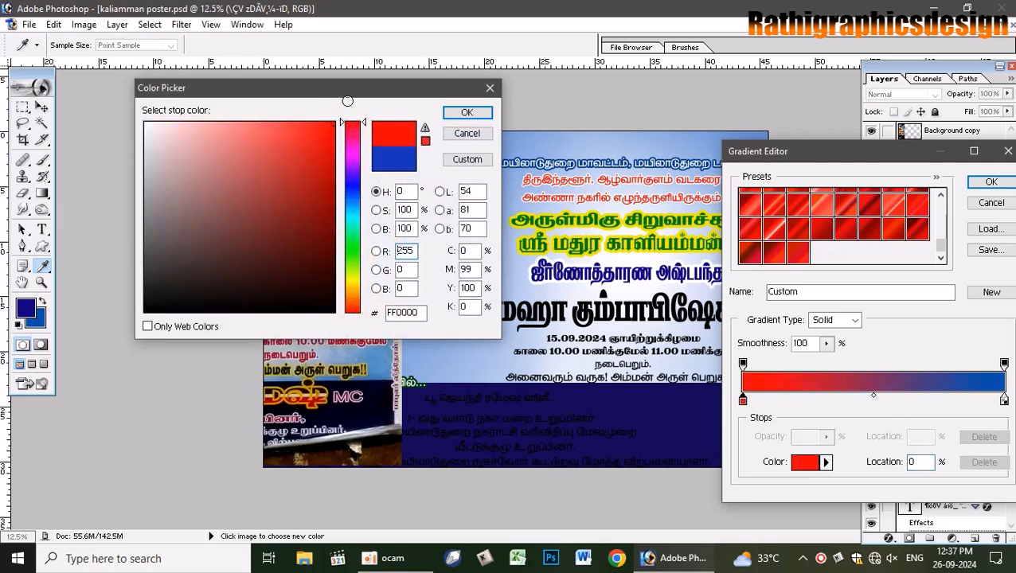
pyautogui.click(465, 112)
# - Set the gradient's right stop to deep red 930202 and confirm the gradient
pyautogui.click(1005, 400)
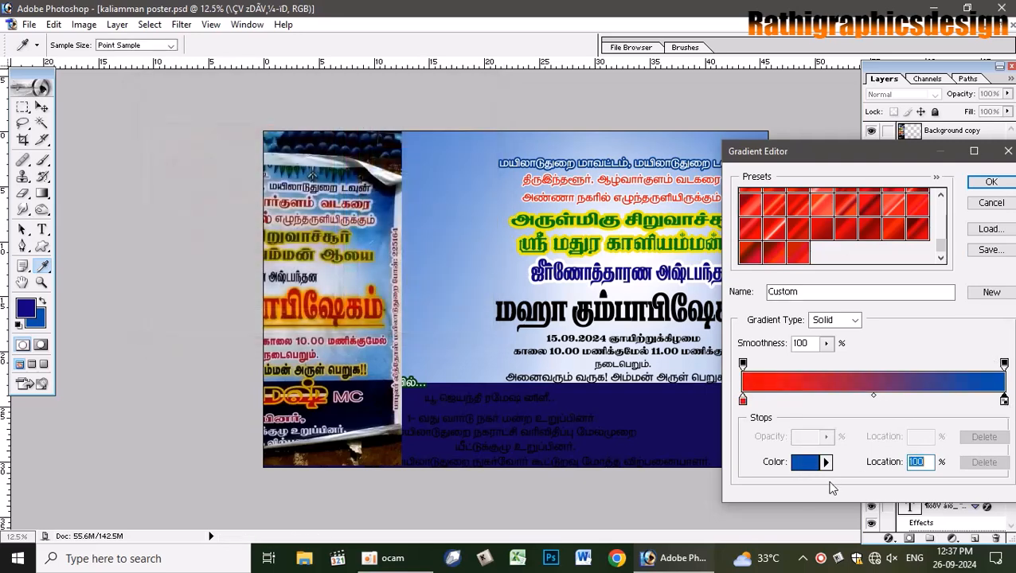
pyautogui.click(809, 465)
pyautogui.moveTo(364, 199); pyautogui.dragTo(363, 102)
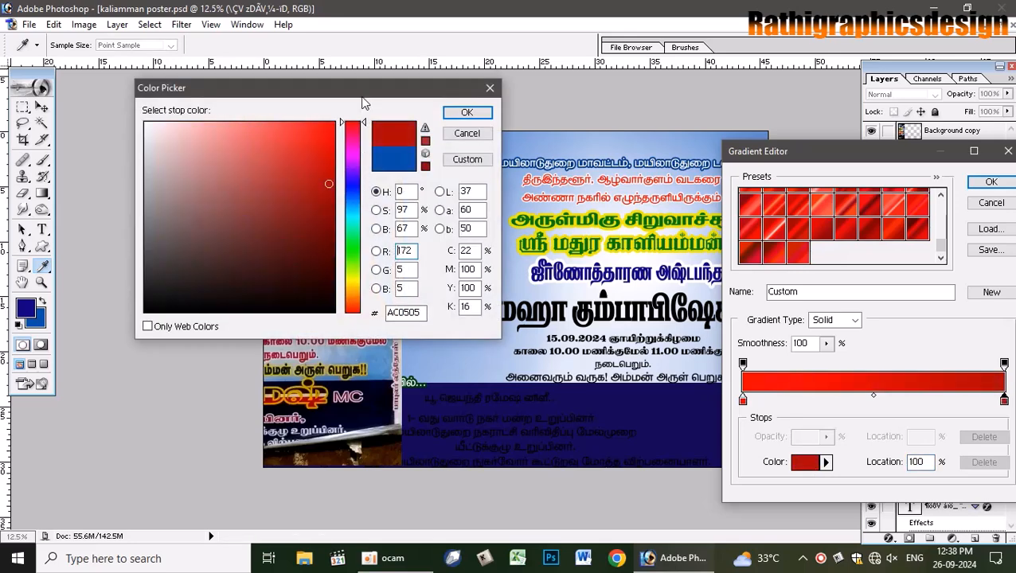
pyautogui.click(329, 203)
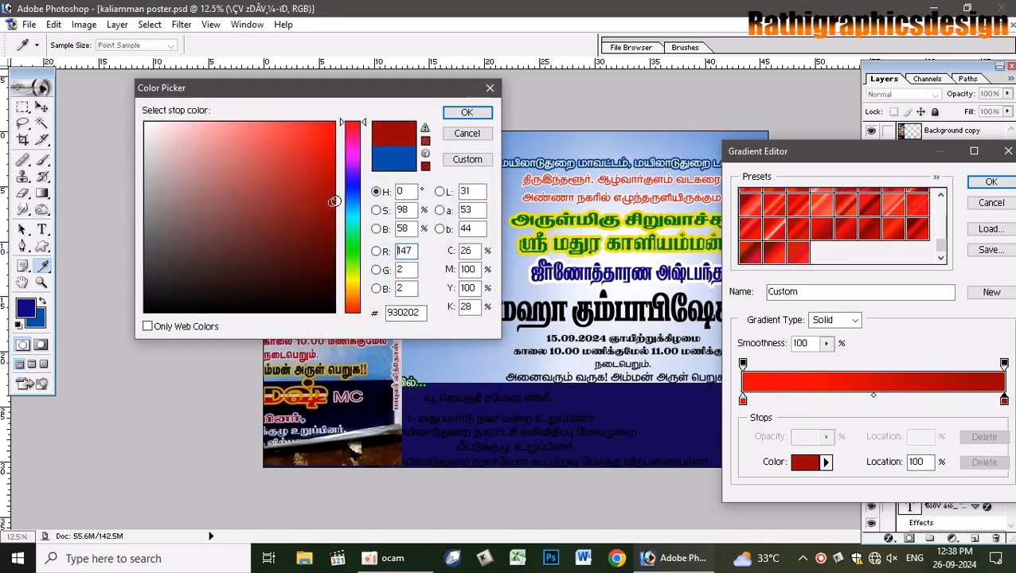
pyautogui.click(466, 113)
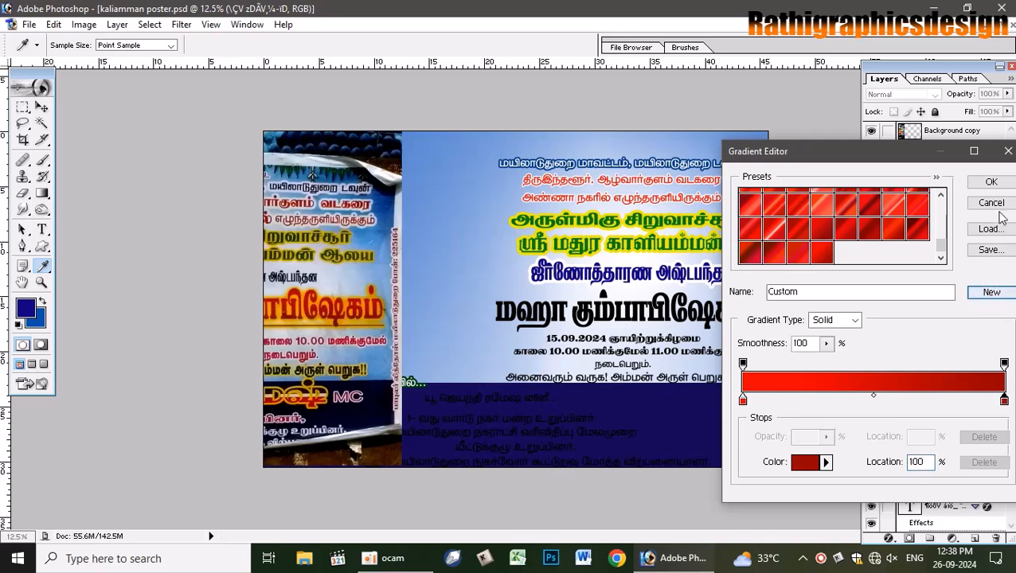
pyautogui.click(991, 185)
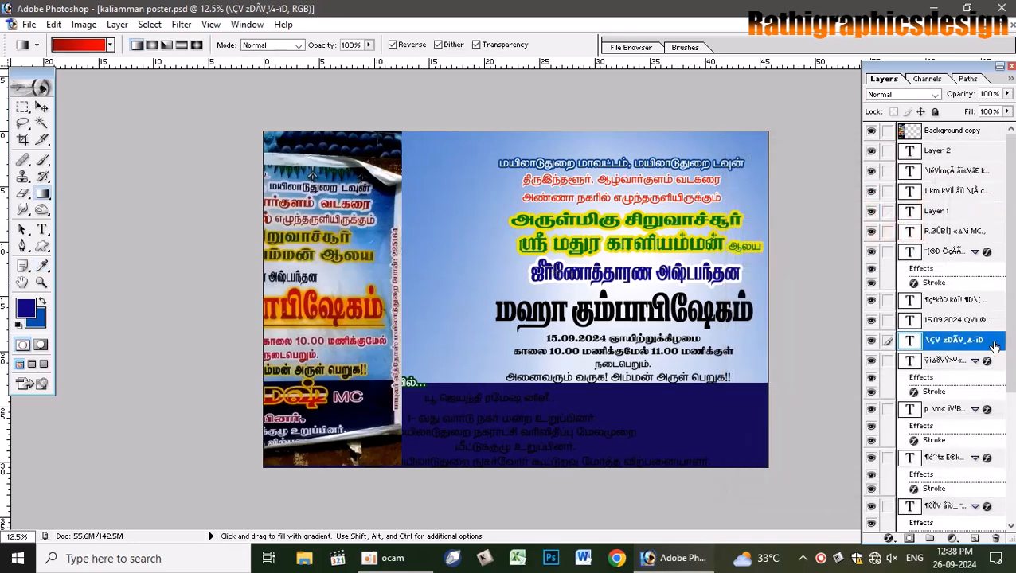
# - Add a reversed red gradient overlay at 90° and 73% scale to மஹா கும்பாபிஷேகம்
pyautogui.doubleClick(909, 344)
pyautogui.click(437, 498)
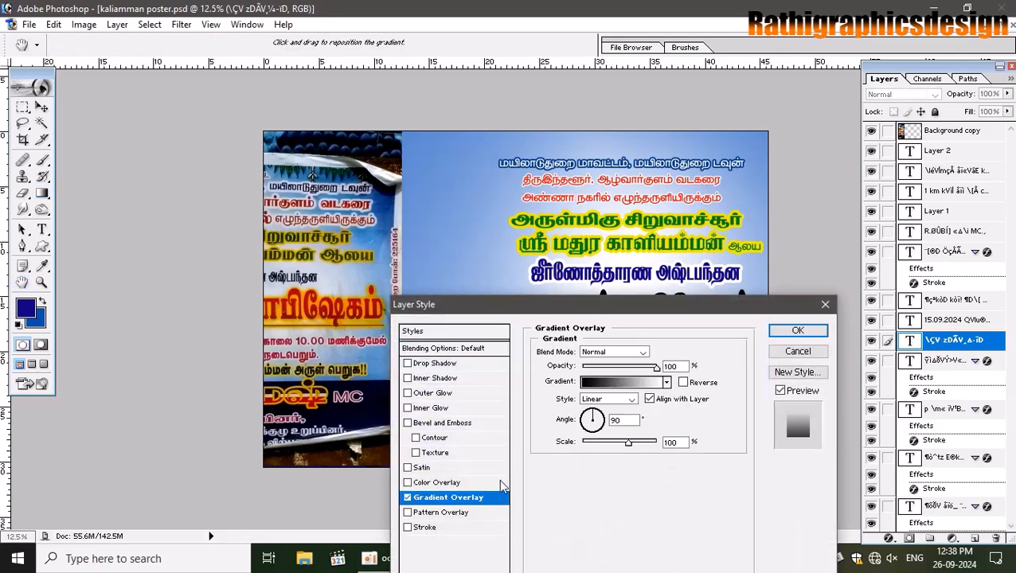
pyautogui.click(629, 383)
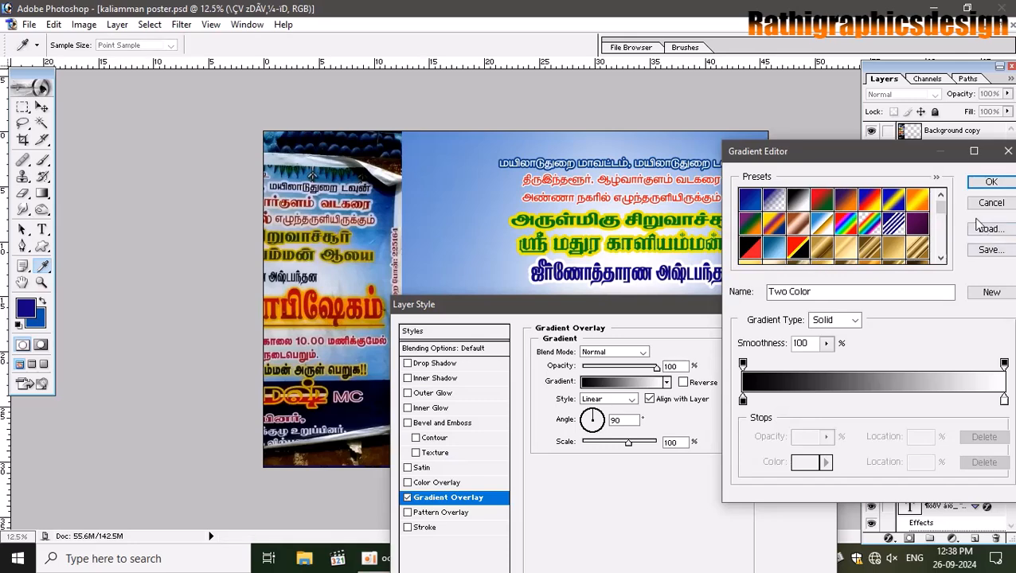
pyautogui.moveTo(940, 209); pyautogui.dragTo(942, 253)
pyautogui.click(818, 255)
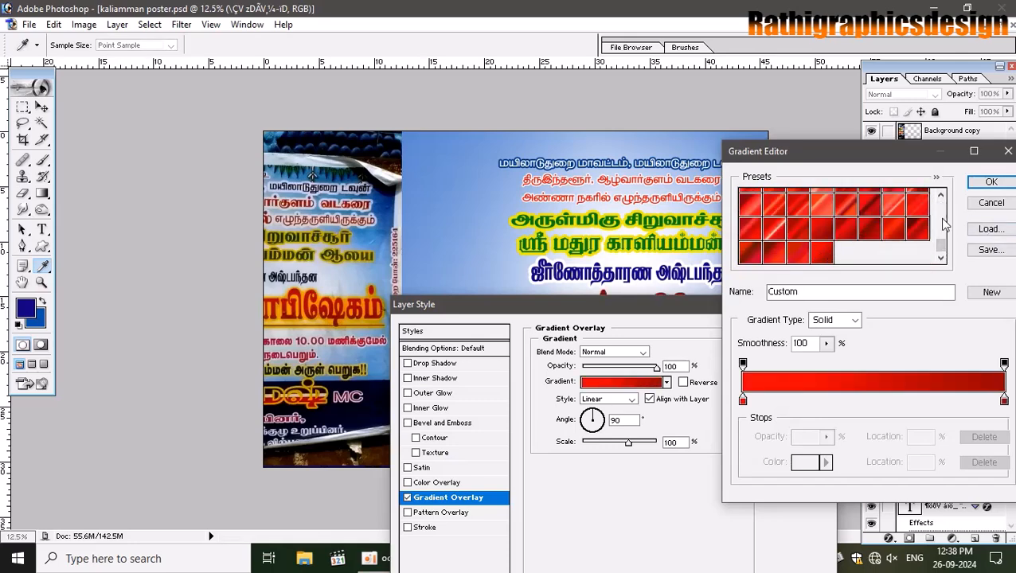
pyautogui.click(990, 182)
pyautogui.moveTo(756, 302); pyautogui.dragTo(391, 386)
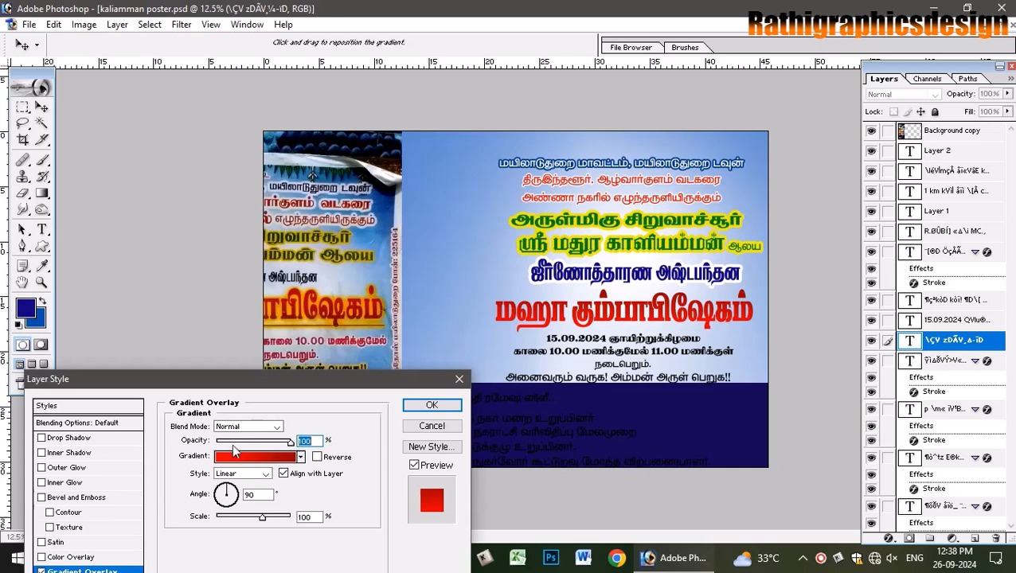
pyautogui.click(317, 457)
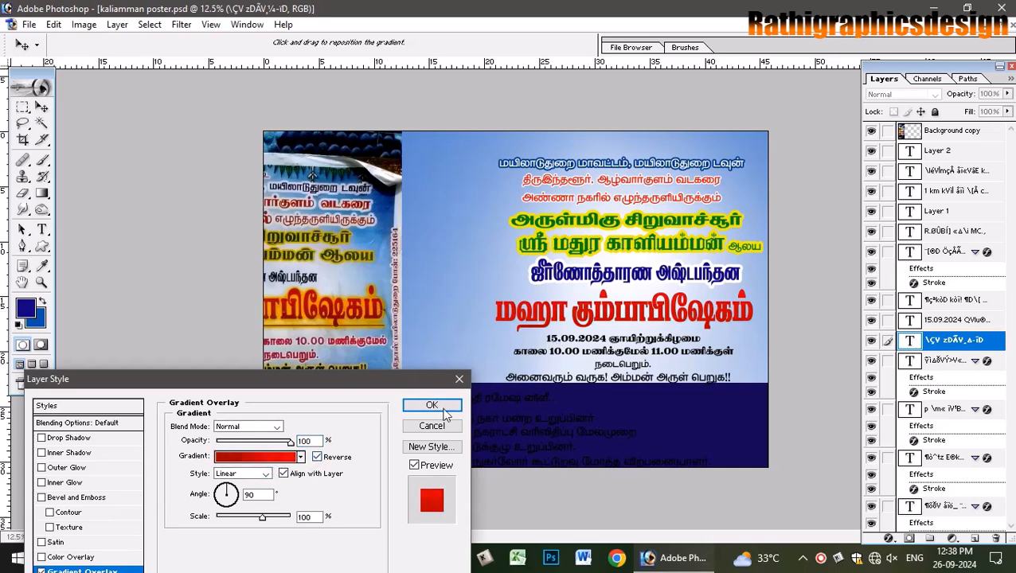
pyautogui.moveTo(264, 518); pyautogui.dragTo(236, 519)
pyautogui.moveTo(317, 379); pyautogui.dragTo(362, 172)
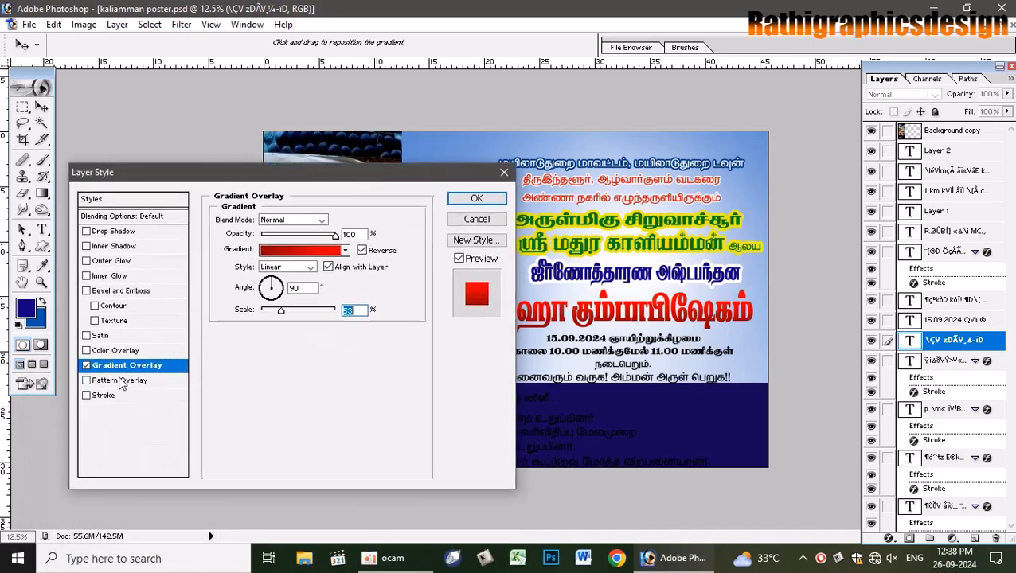
# - Add a 35 px yellow (FFF000) stroke to the red gradient title and apply the effects
pyautogui.click(103, 396)
pyautogui.click(269, 310)
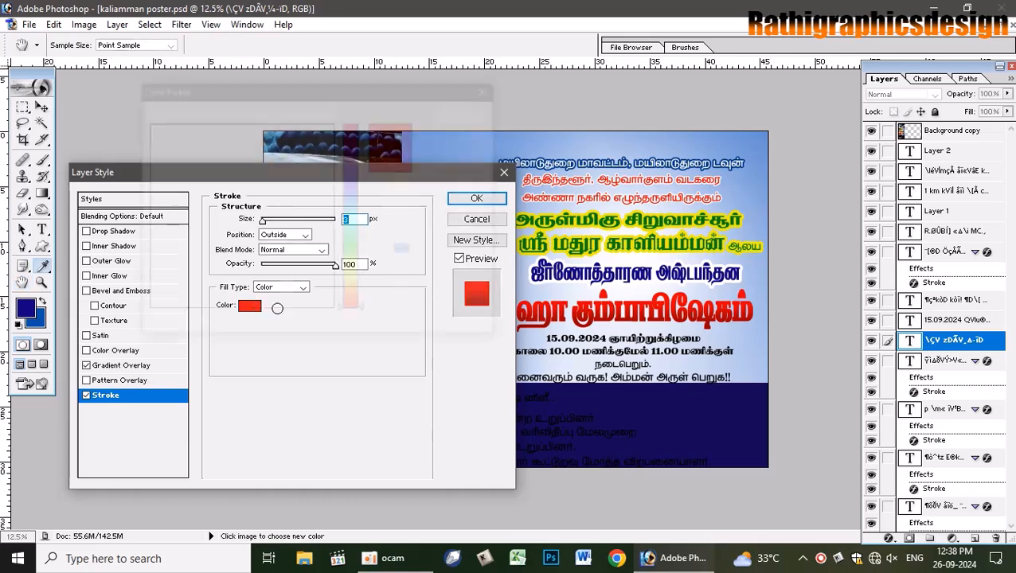
pyautogui.click(354, 277)
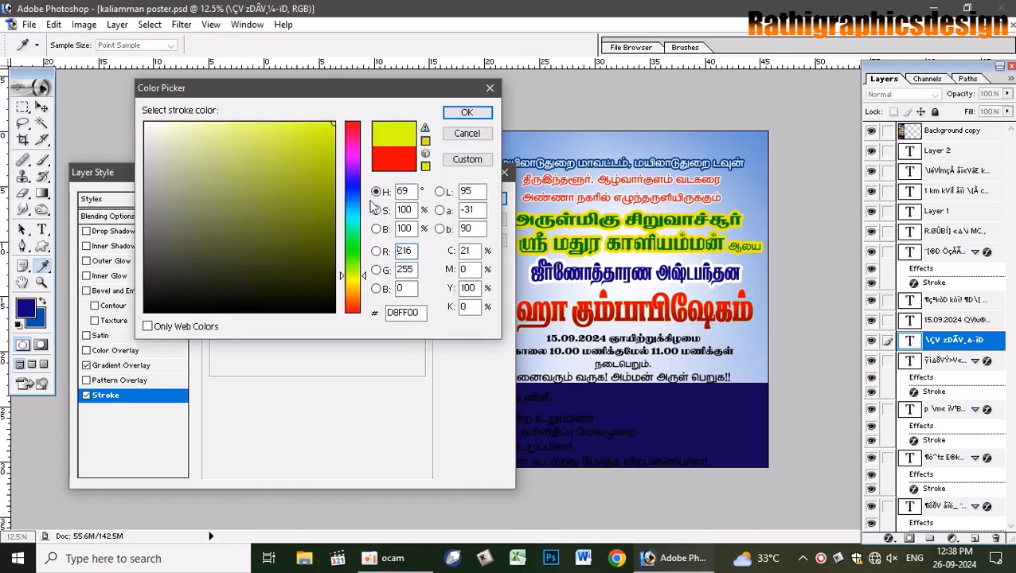
pyautogui.moveTo(341, 276); pyautogui.dragTo(344, 282)
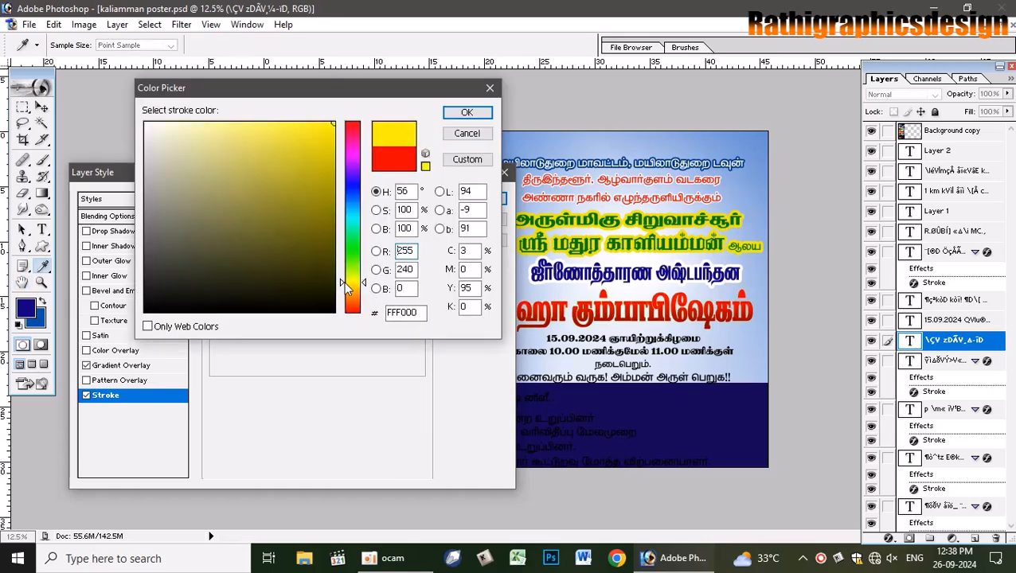
pyautogui.click(466, 112)
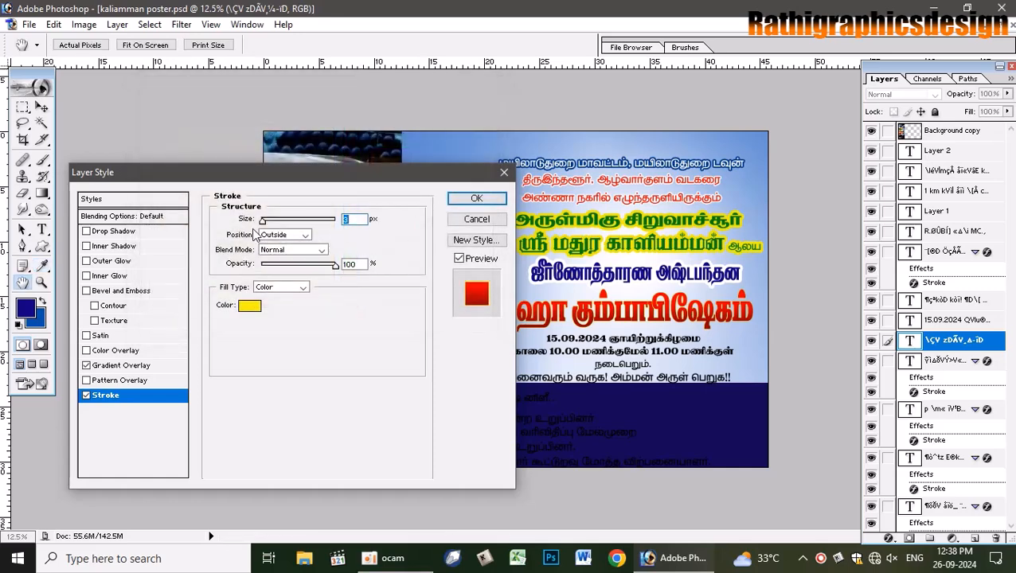
pyautogui.moveTo(267, 224); pyautogui.dragTo(276, 223)
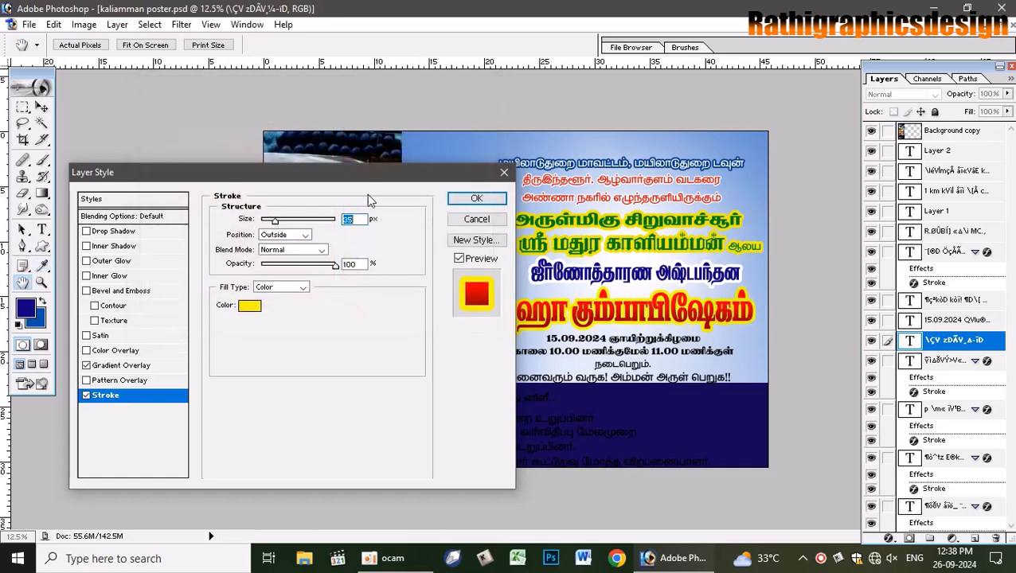
pyautogui.click(471, 199)
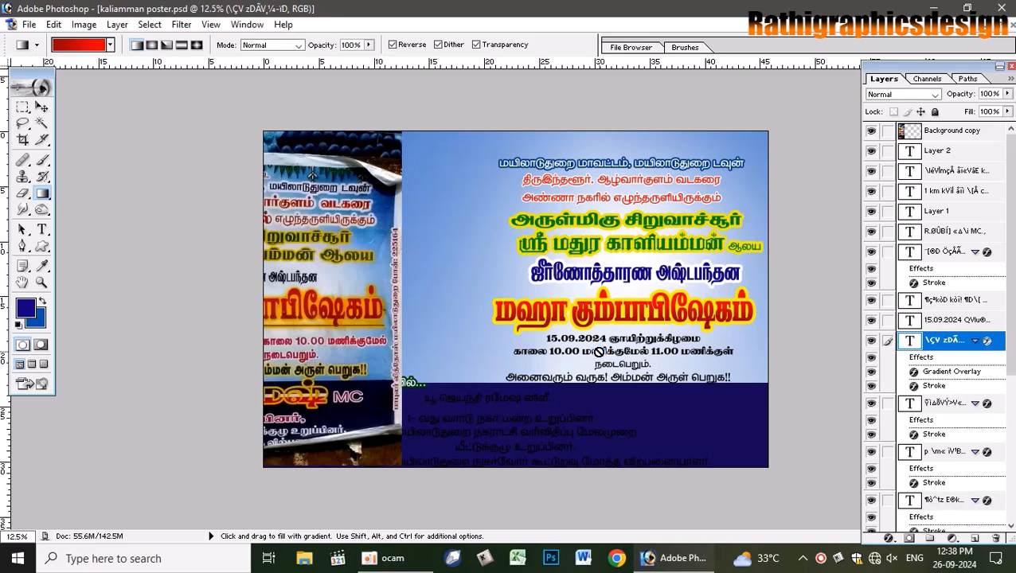
# - Switch to the Move tool and select the date and time text layer
pyautogui.click(42, 106)
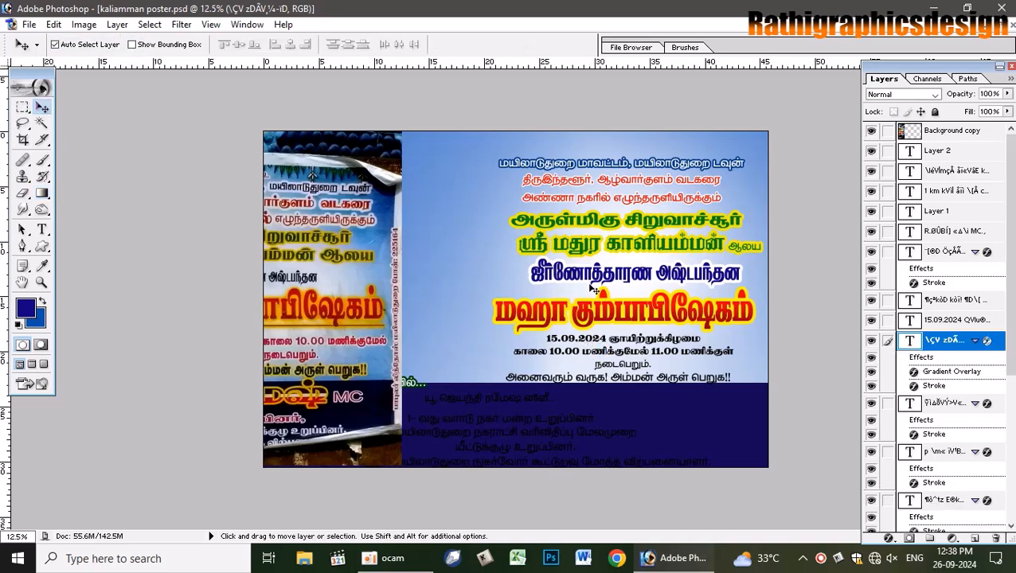
pyautogui.click(535, 346)
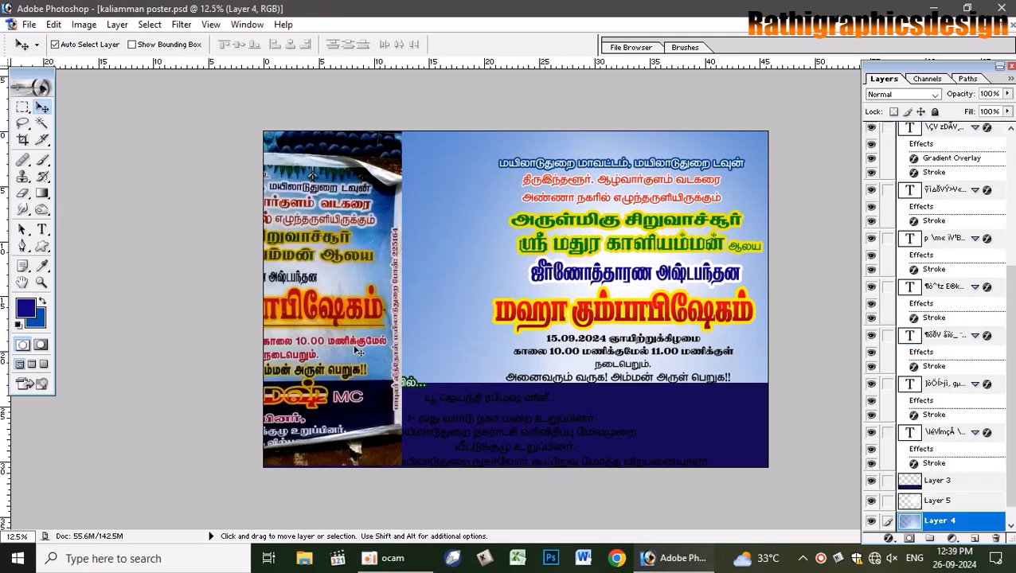
pyautogui.click(599, 350)
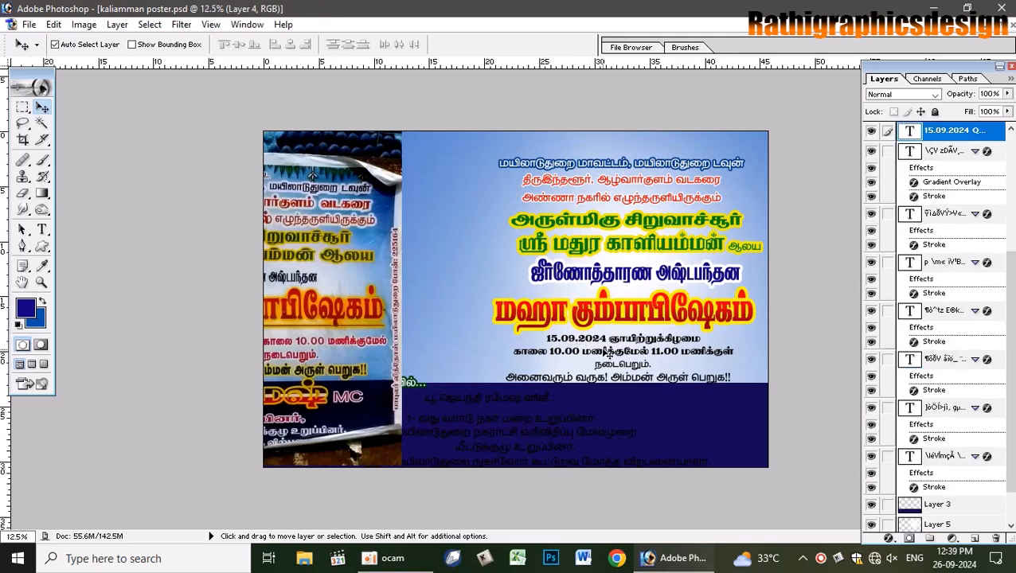
# - Colour the date and time lines pink (C0 M100 Y0 K15)
pyautogui.click(26, 309)
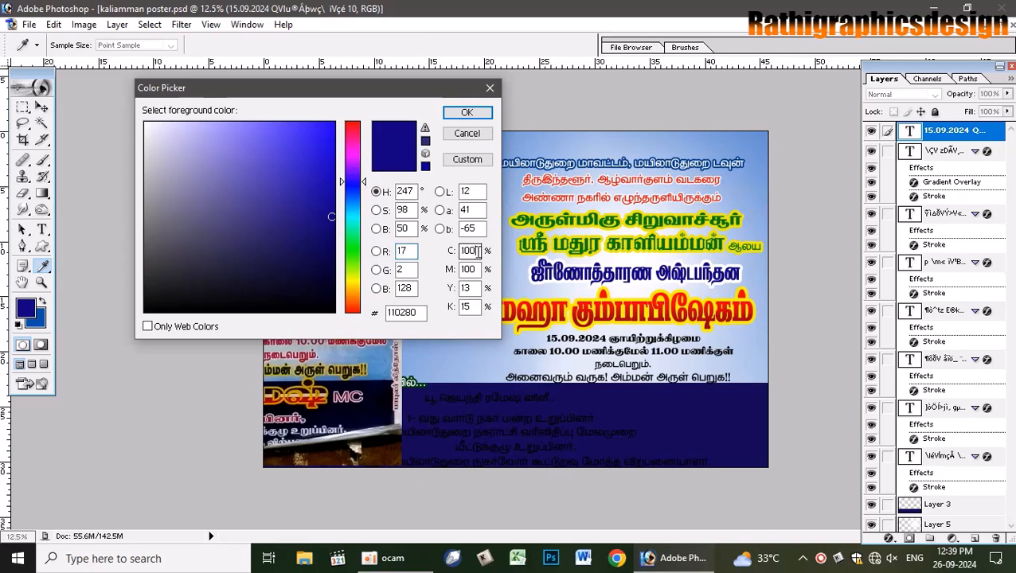
pyautogui.moveTo(477, 252); pyautogui.dragTo(363, 239)
pyautogui.write('0')
pyautogui.press('Tab')
pyautogui.write('100')
pyautogui.press('Tab')
pyautogui.write('0')
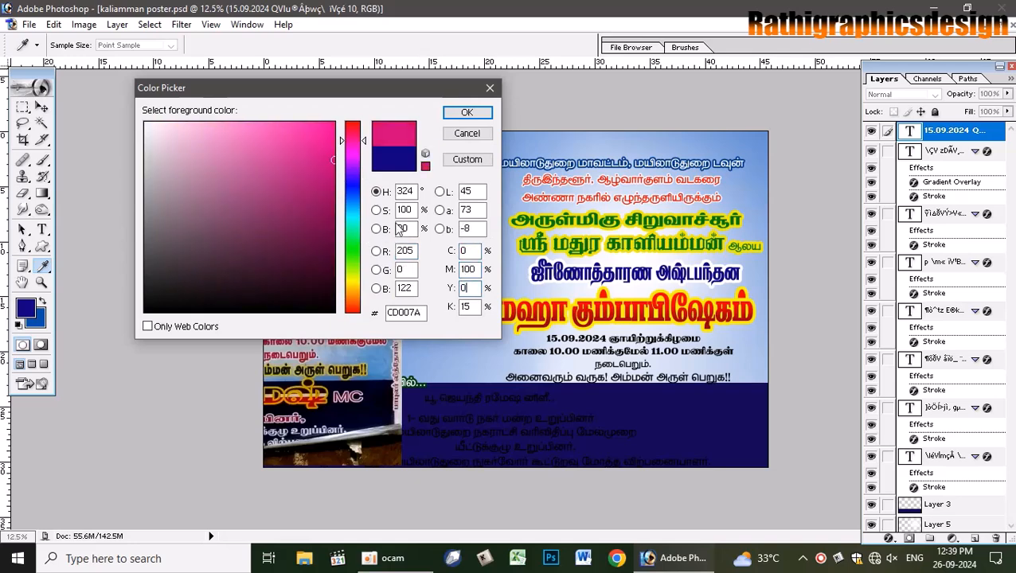
pyautogui.press('Tab')
pyautogui.press('Return')
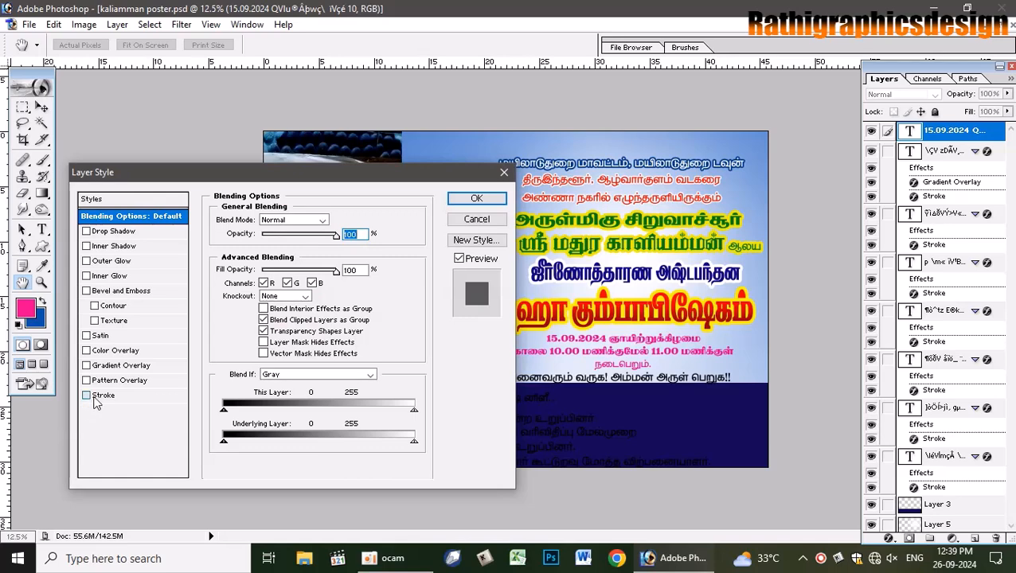
# - Add a 20 px white stroke to the pink date lines and nudge them slightly up
pyautogui.click(112, 395)
pyautogui.click(255, 309)
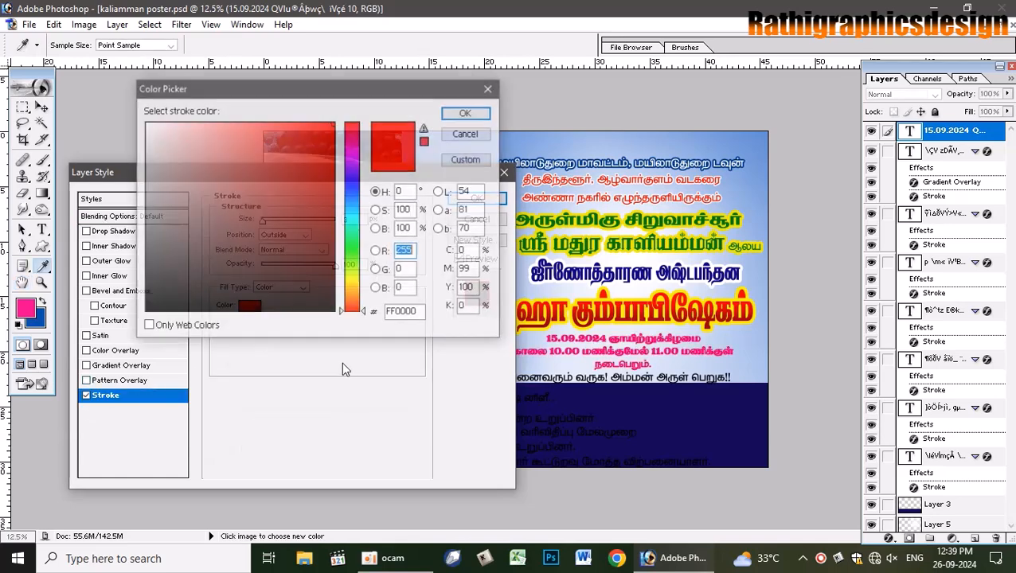
pyautogui.moveTo(206, 185); pyautogui.dragTo(145, 123)
pyautogui.click(467, 113)
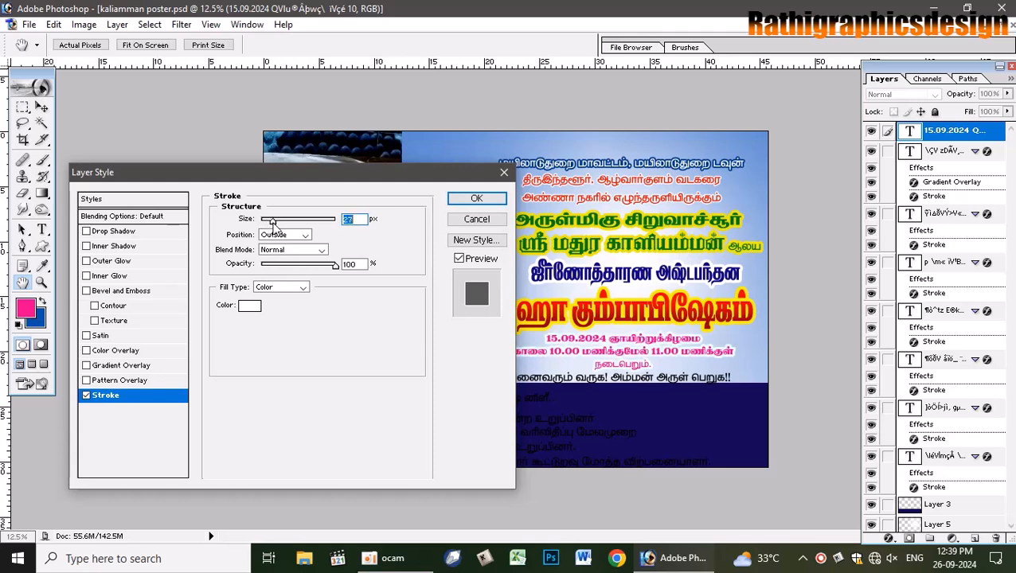
pyautogui.moveTo(271, 225); pyautogui.dragTo(273, 224)
pyautogui.press('v')
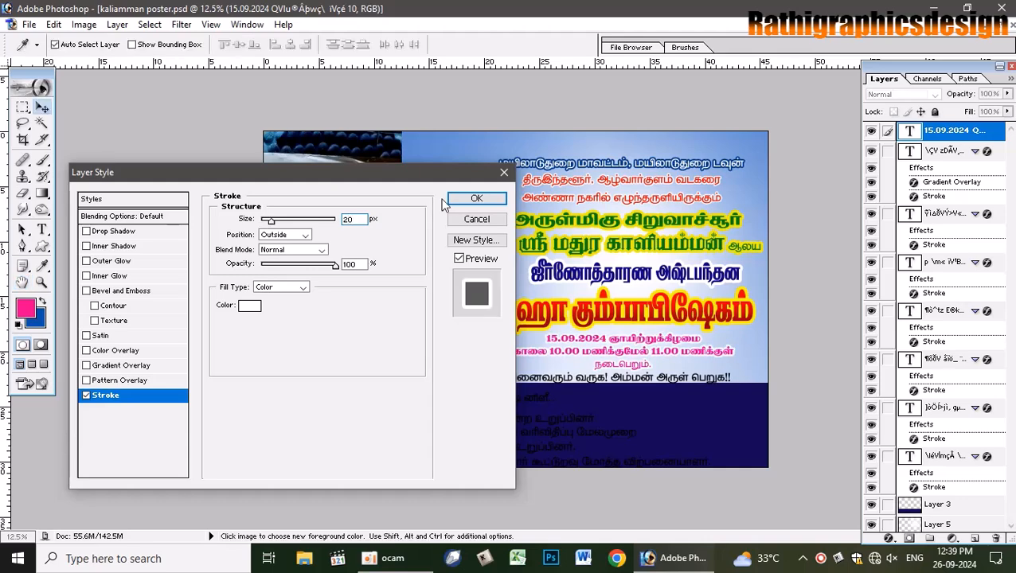
pyautogui.click(476, 199)
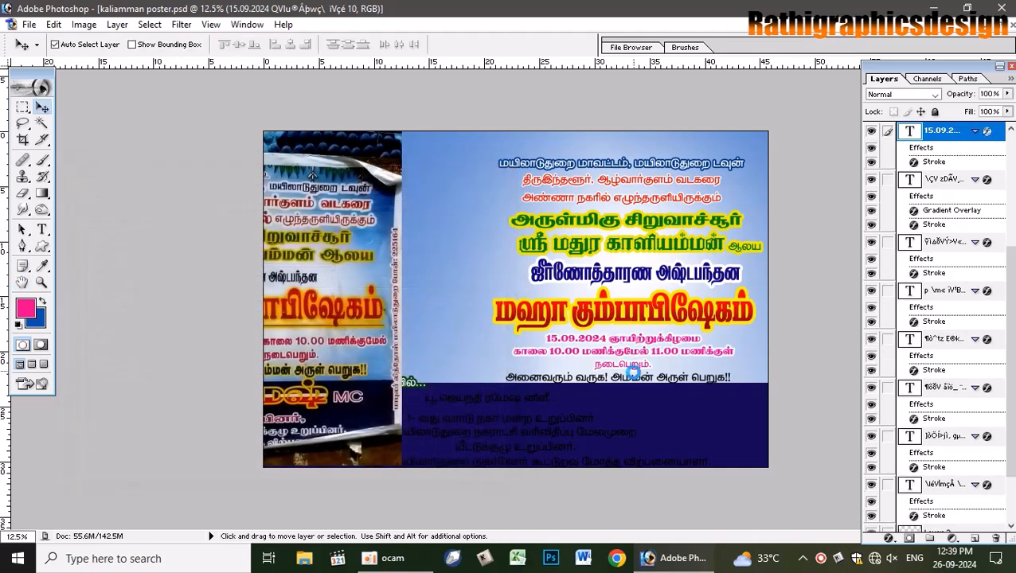
pyautogui.hotkey('shift', 'Up')
pyautogui.hotkey('shift', 'Up')
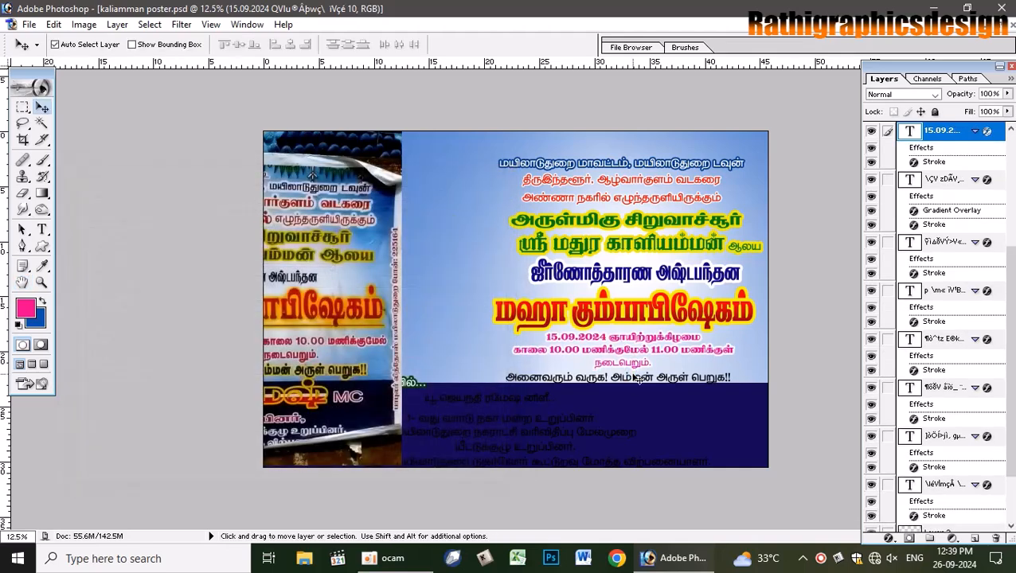
pyautogui.click(607, 297)
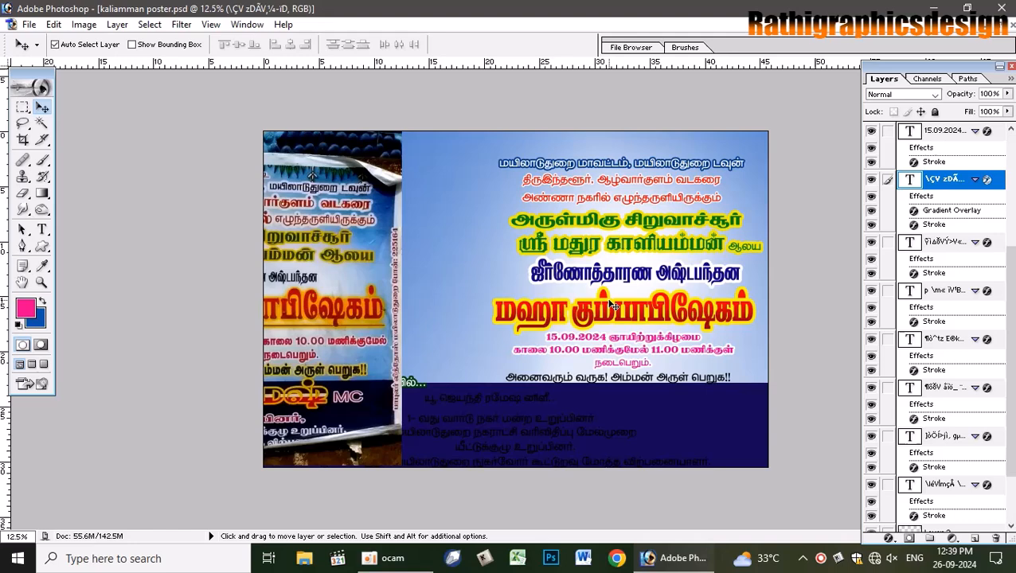
# - Try filling Layer 4 with dark green, then undo the fill
pyautogui.click(627, 381)
pyautogui.click(25, 307)
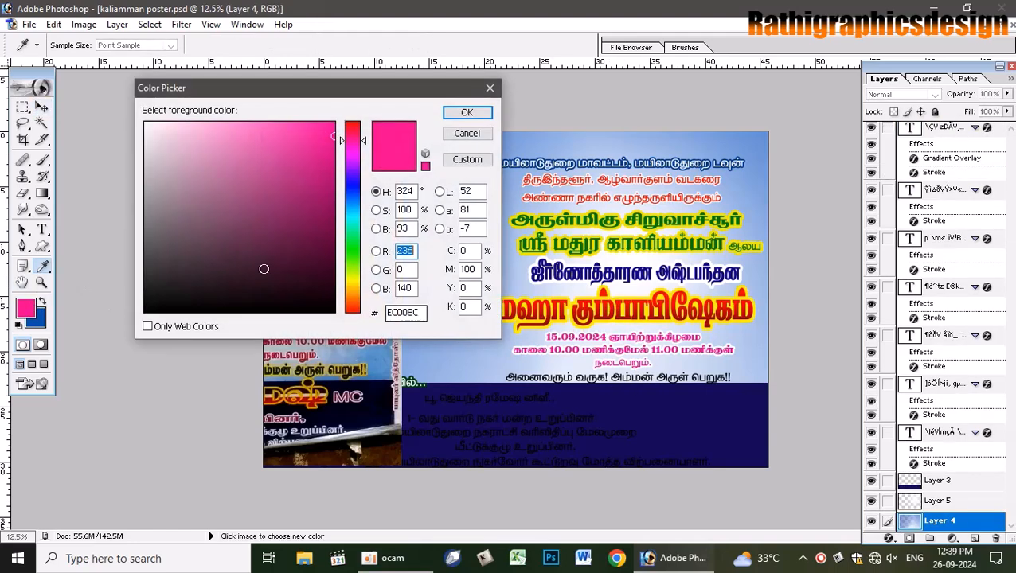
pyautogui.click(352, 250)
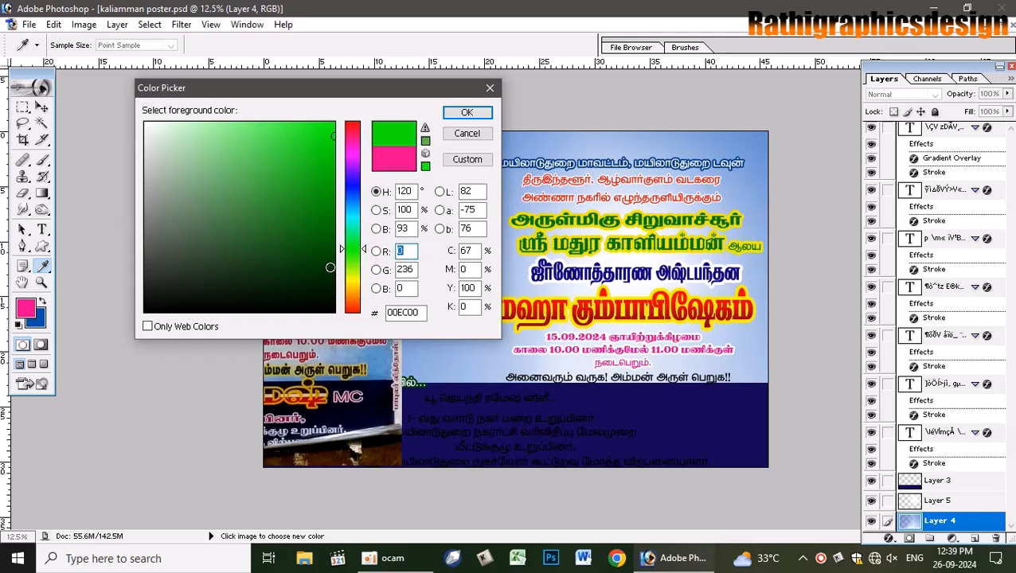
pyautogui.click(334, 264)
pyautogui.click(468, 112)
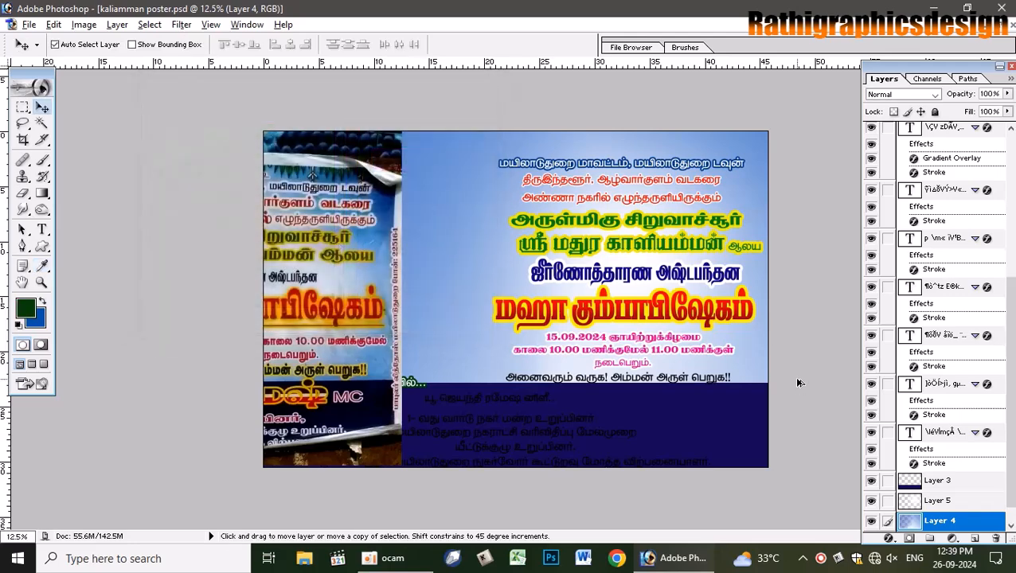
pyautogui.hotkey('alt', 'BackSpace')
pyautogui.hotkey('ctrl', 'z')
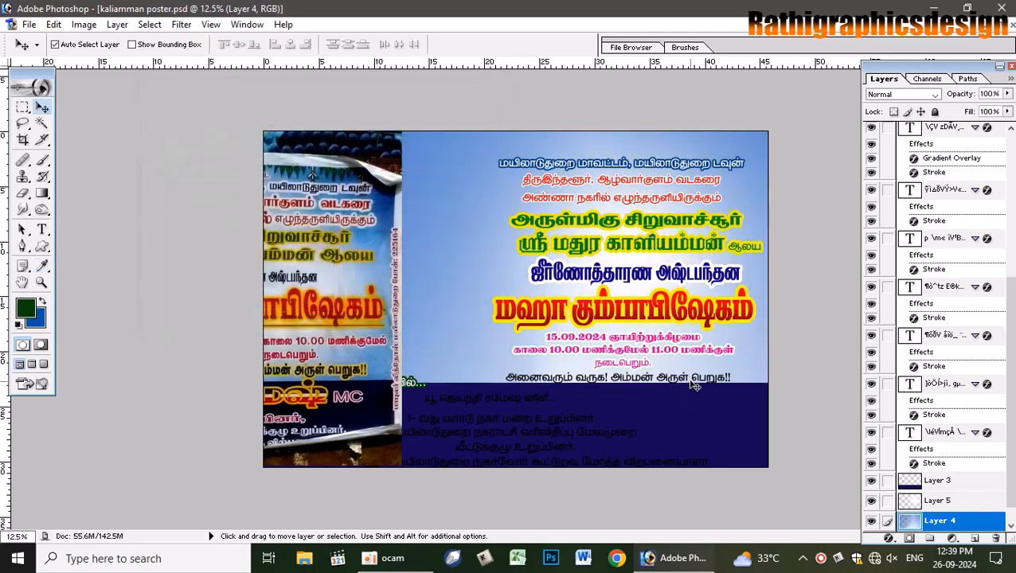
# - Nudge the bottom blessing line up and give it a 12 px white stroke
pyautogui.click(677, 381)
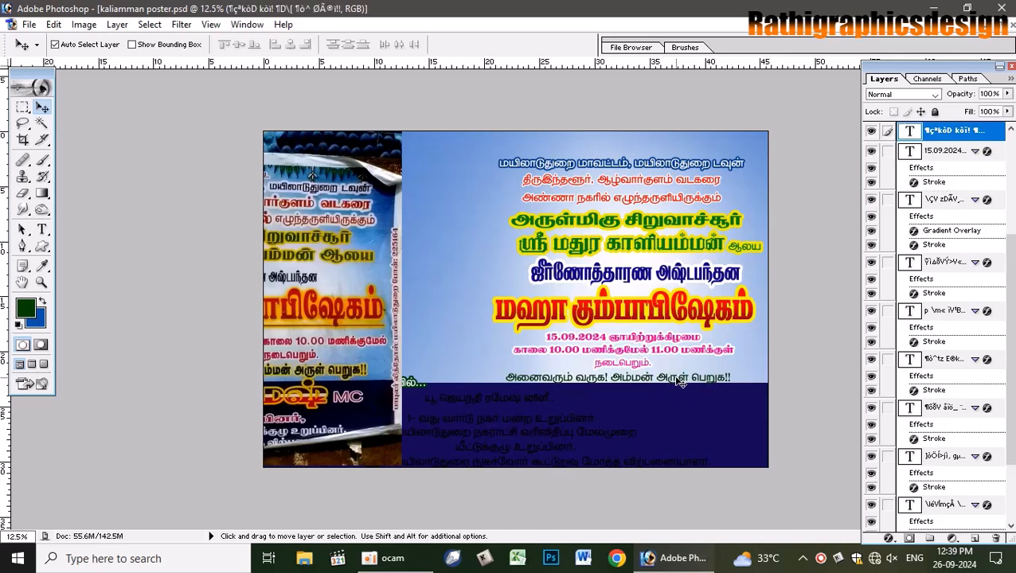
pyautogui.hotkey('shift', 'Up')
pyautogui.hotkey('shift', 'Up')
pyautogui.hotkey('shift', 'Up')
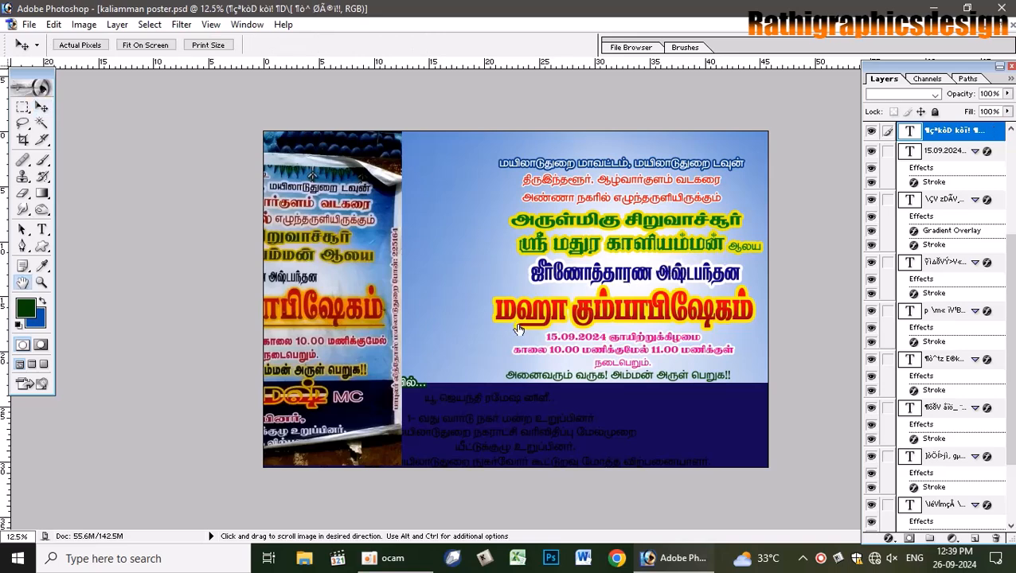
pyautogui.click(109, 397)
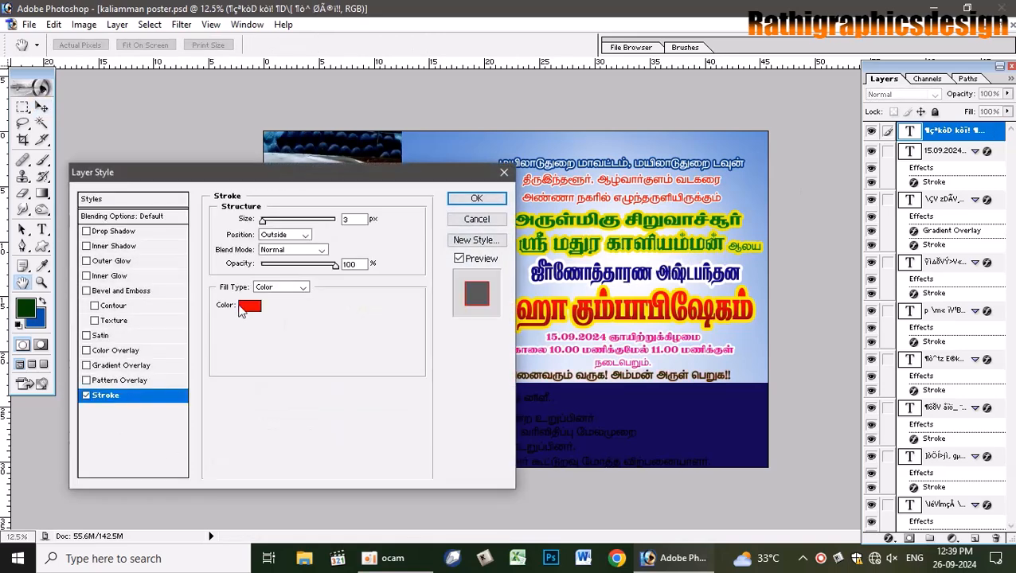
pyautogui.click(245, 369)
pyautogui.click(146, 122)
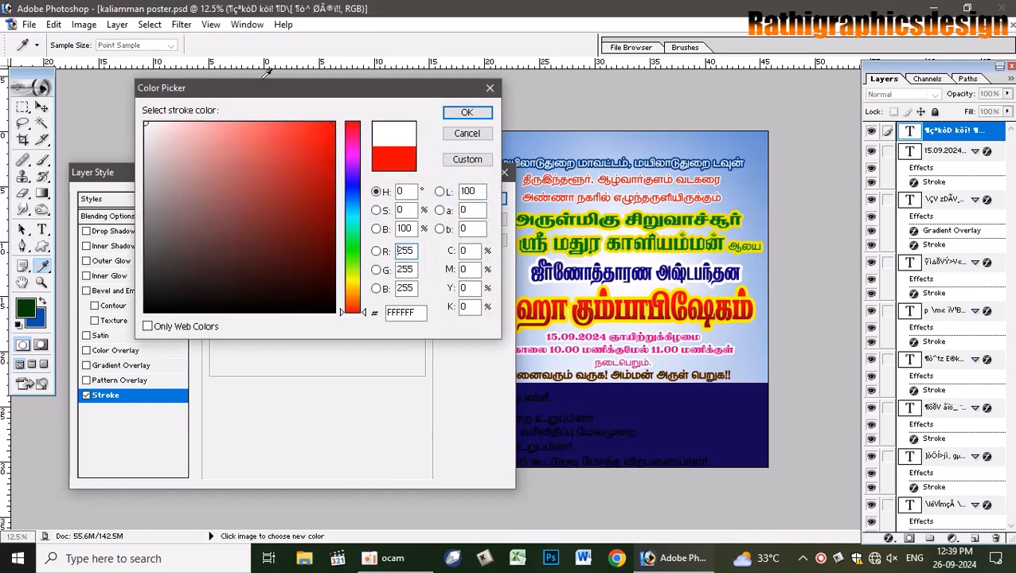
pyautogui.click(467, 112)
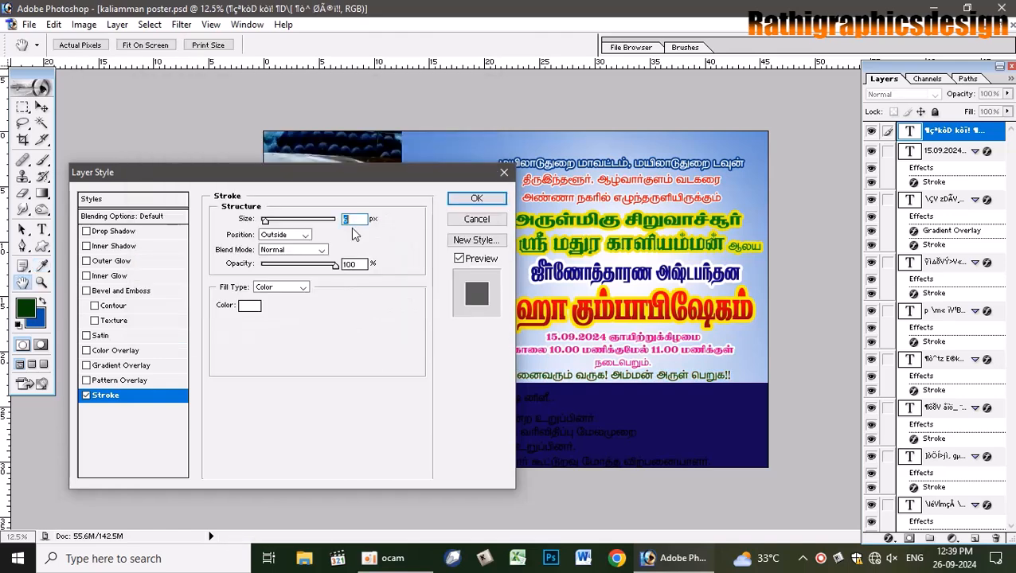
pyautogui.press('Up')
pyautogui.press('Up')
pyautogui.press('Up')
pyautogui.press('Up')
pyautogui.press('Up')
pyautogui.press('Up')
pyautogui.press('Return')
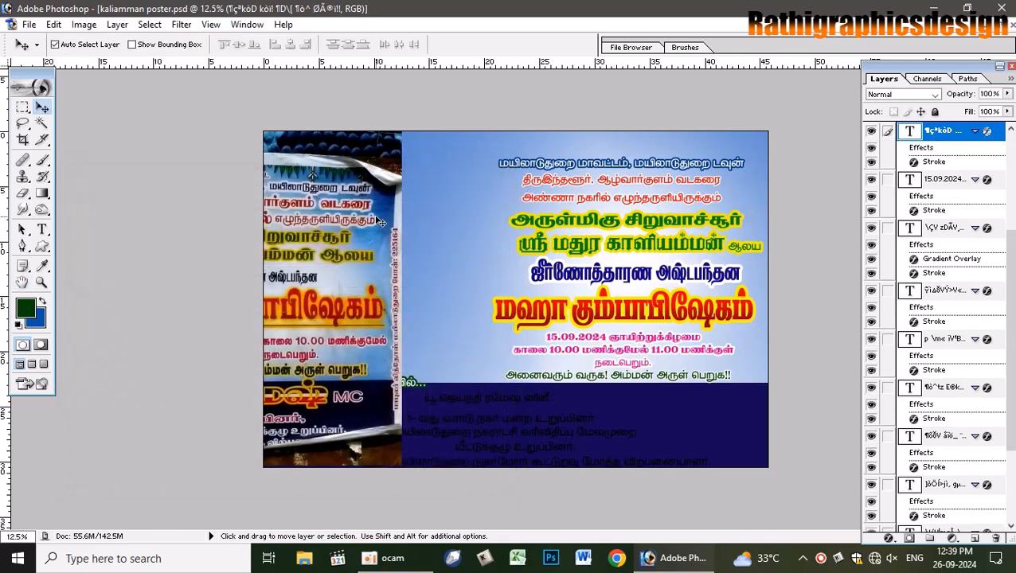
pyautogui.click(759, 151)
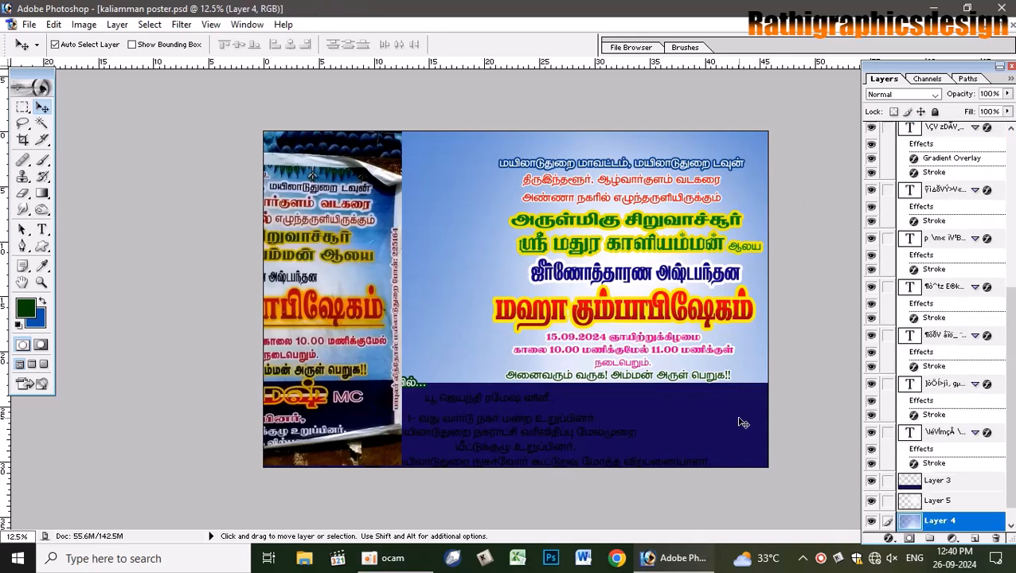
# - Shift the Background copy reference photo right, then hide it
pyautogui.click(365, 239)
pyautogui.click(488, 210)
pyautogui.moveTo(347, 227); pyautogui.dragTo(686, 231)
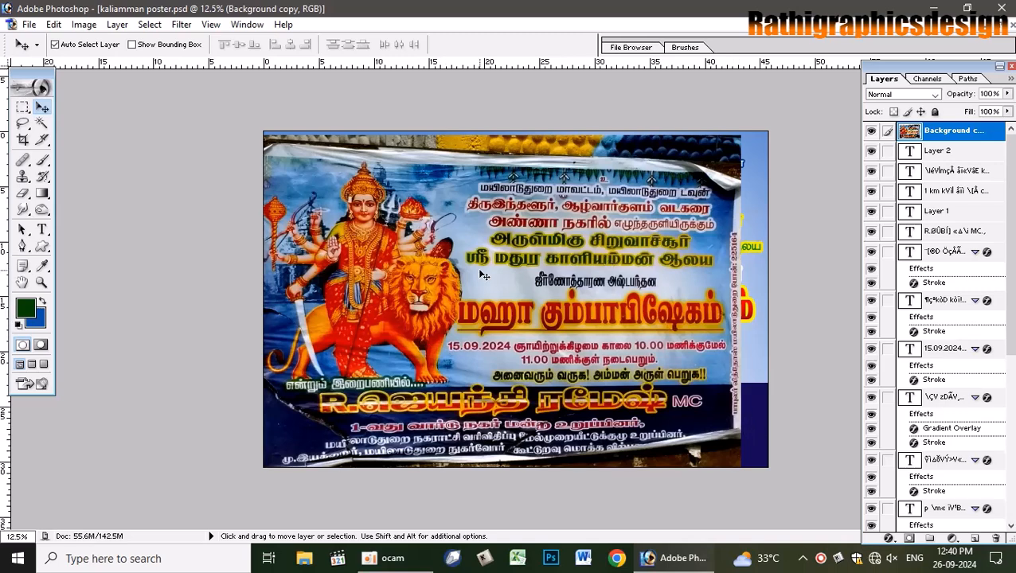
pyautogui.moveTo(481, 271); pyautogui.dragTo(485, 267)
pyautogui.click(870, 132)
# - Delete the blue gradient Layer 4 and the empty Layer 5
pyautogui.click(749, 168)
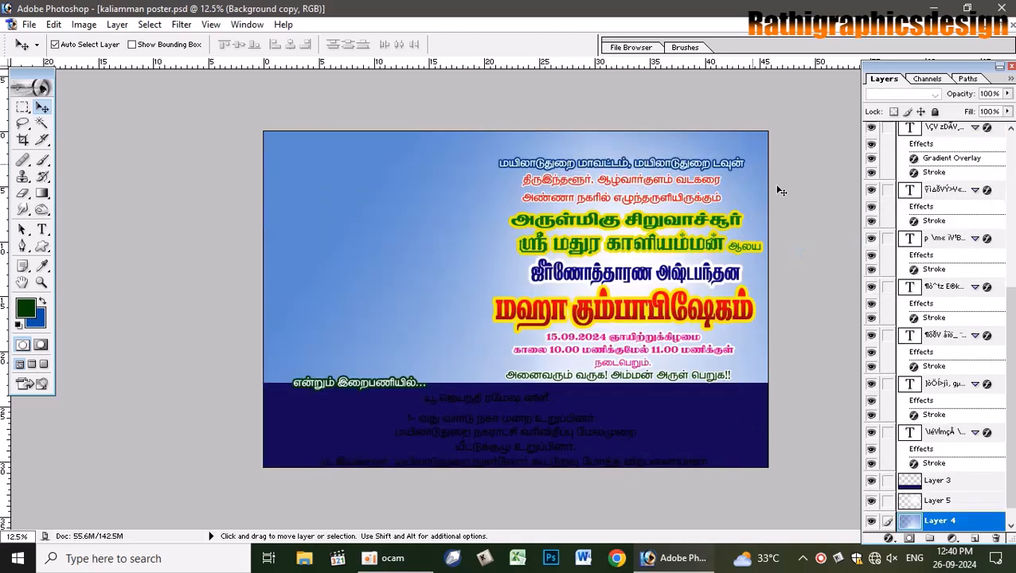
pyautogui.click(998, 543)
pyautogui.click(952, 502)
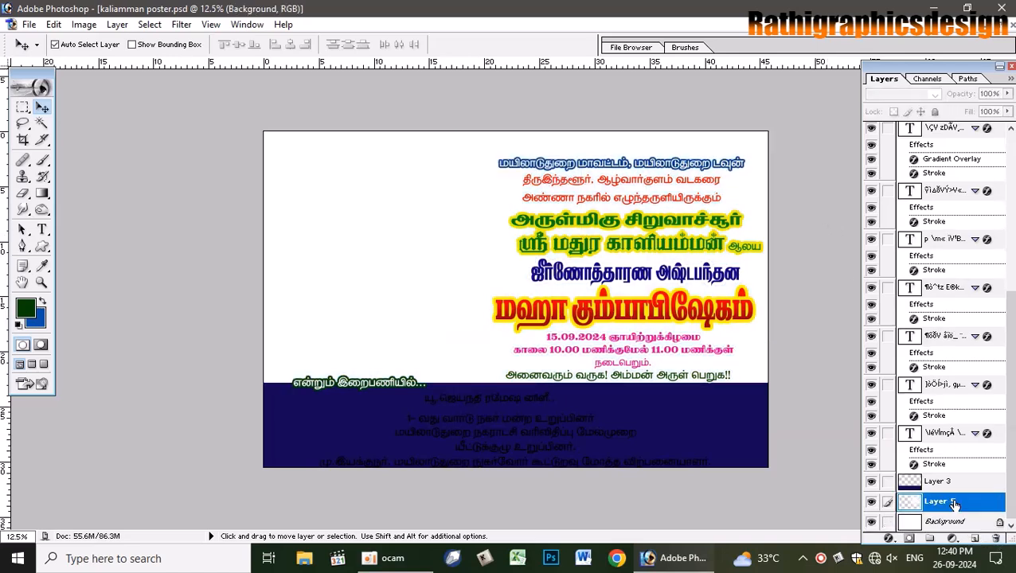
pyautogui.click(995, 539)
pyautogui.press('Return')
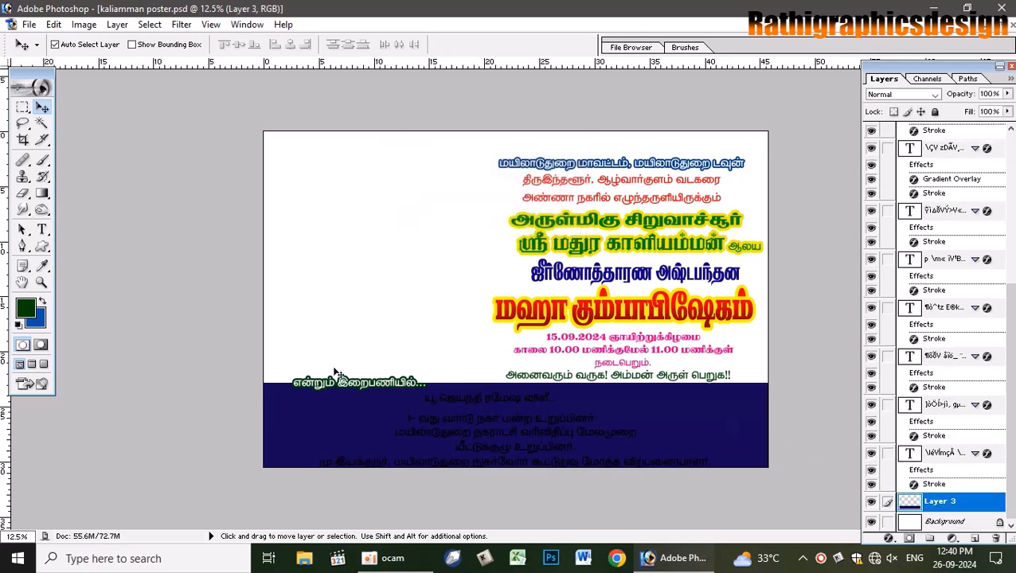
# - Shift Layer 3's bottom band to deep blue with a Hue of -28
pyautogui.hotkey('ctrl', 'u')
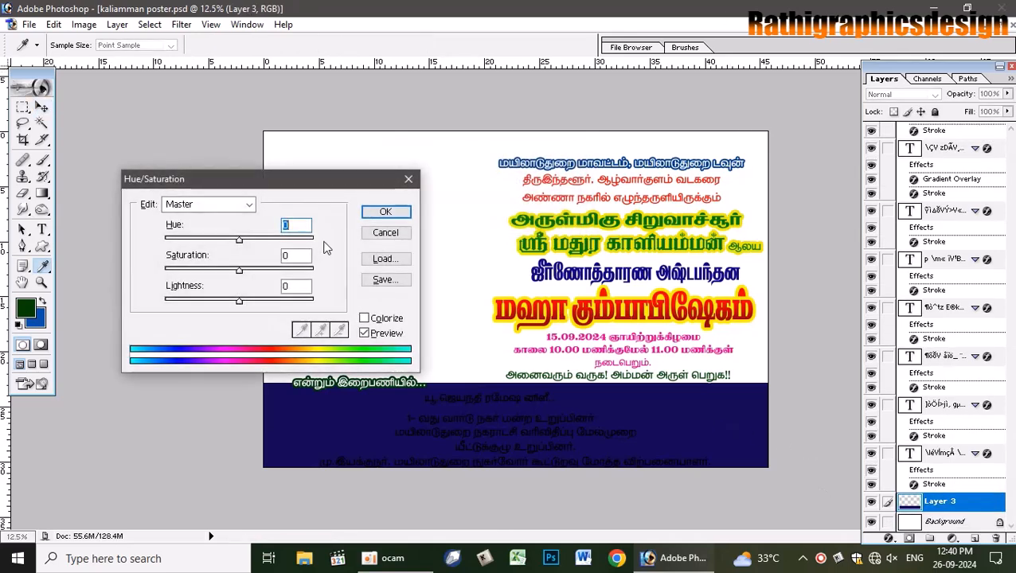
pyautogui.moveTo(236, 242); pyautogui.dragTo(216, 242)
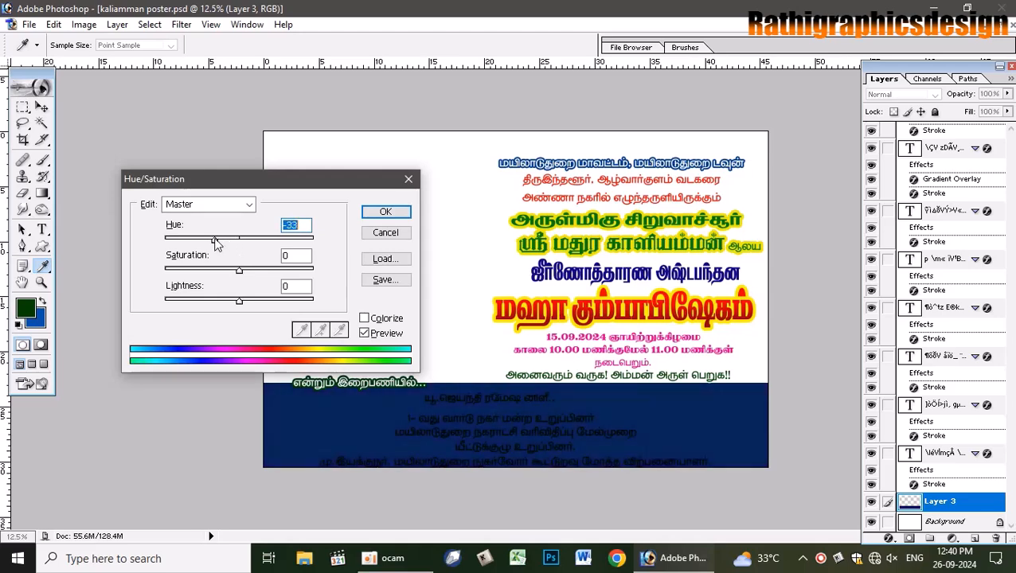
pyautogui.click(385, 212)
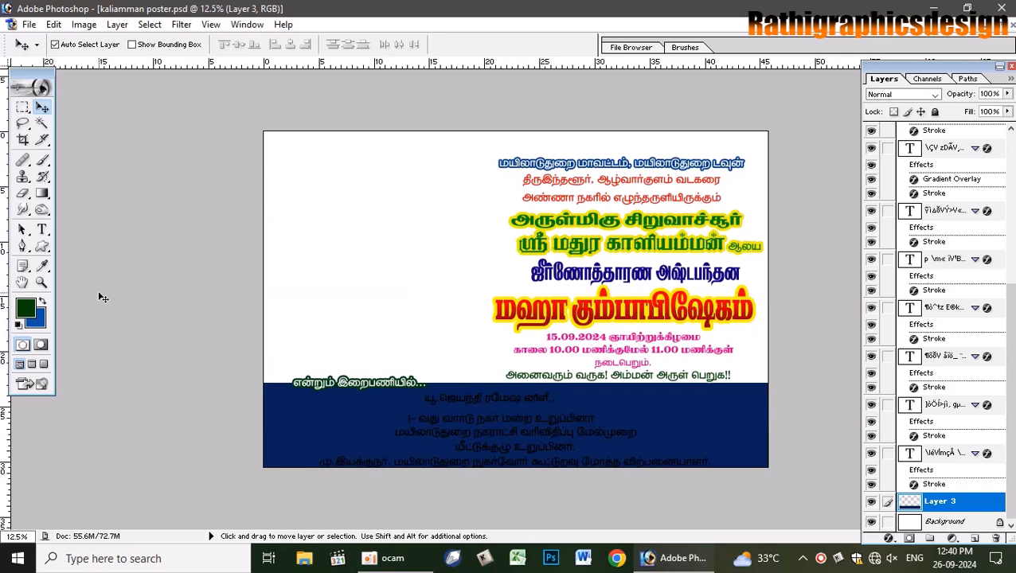
# - Set the foreground to dark blue 0A2E81, choose the brush, and add a new empty layer
pyautogui.press('i')
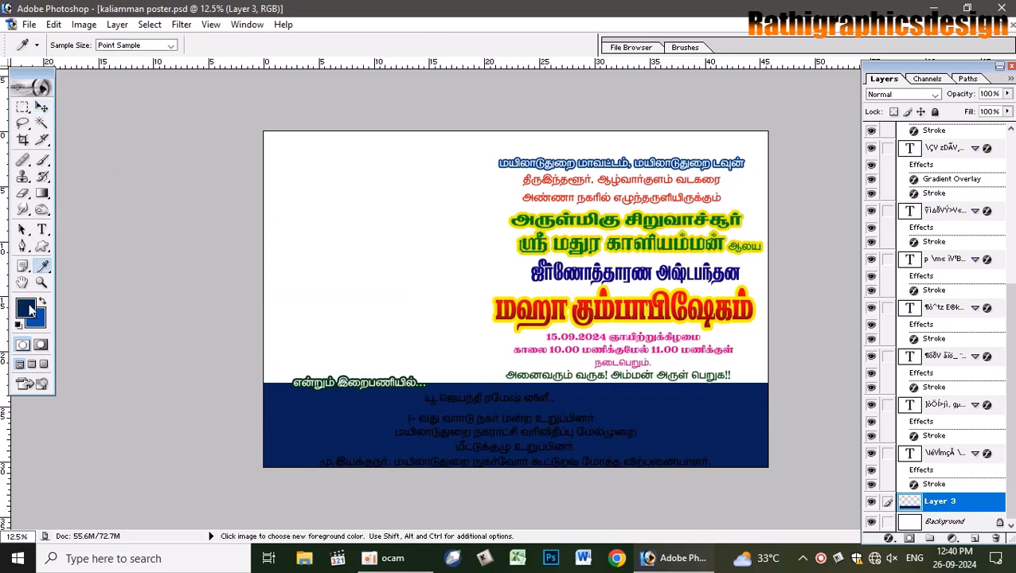
pyautogui.click(29, 309)
pyautogui.moveTo(318, 249); pyautogui.dragTo(319, 216)
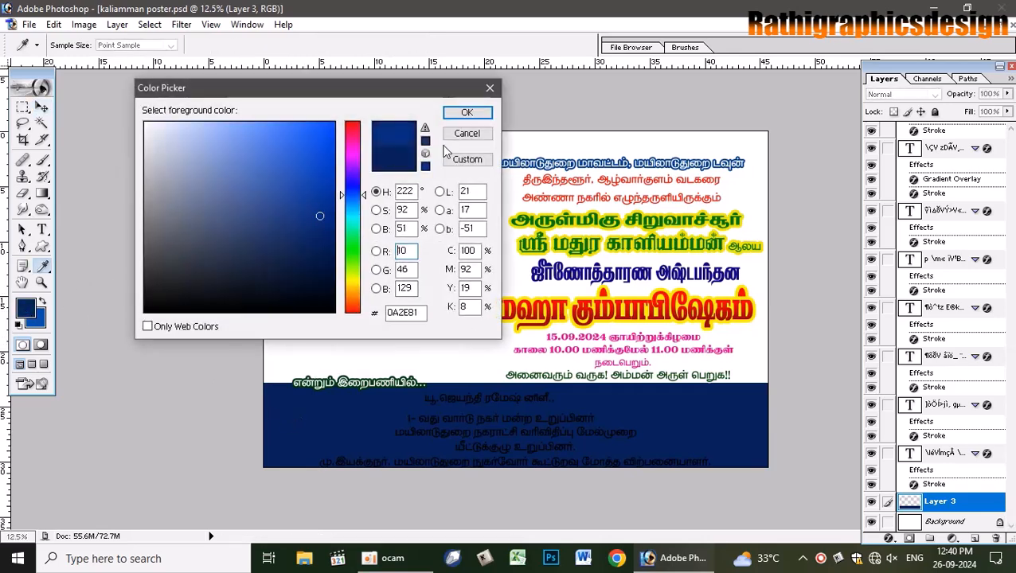
pyautogui.click(467, 112)
pyautogui.press('b')
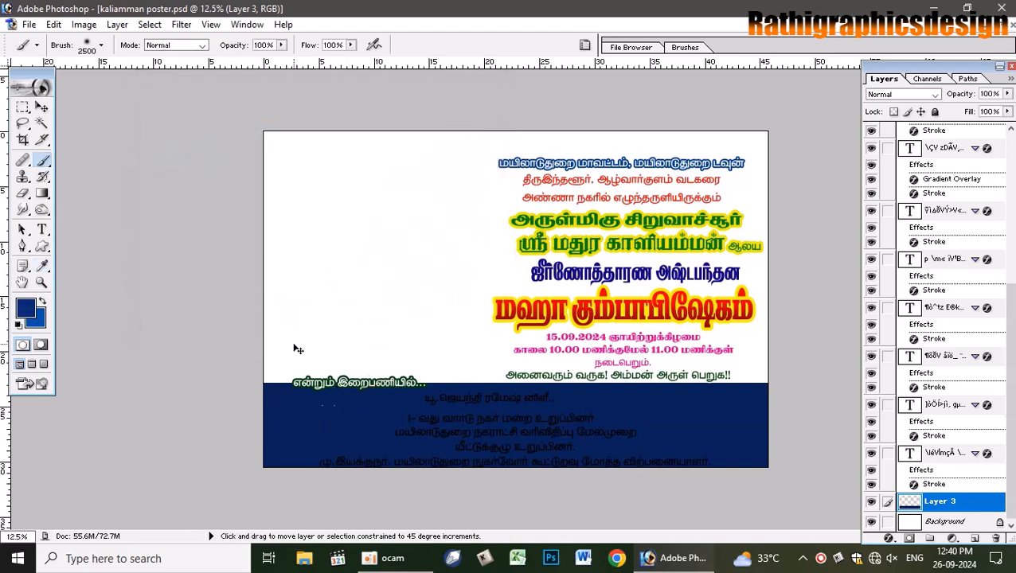
pyautogui.hotkey('ctrl', 'shift', 'n')
pyautogui.press('Return')
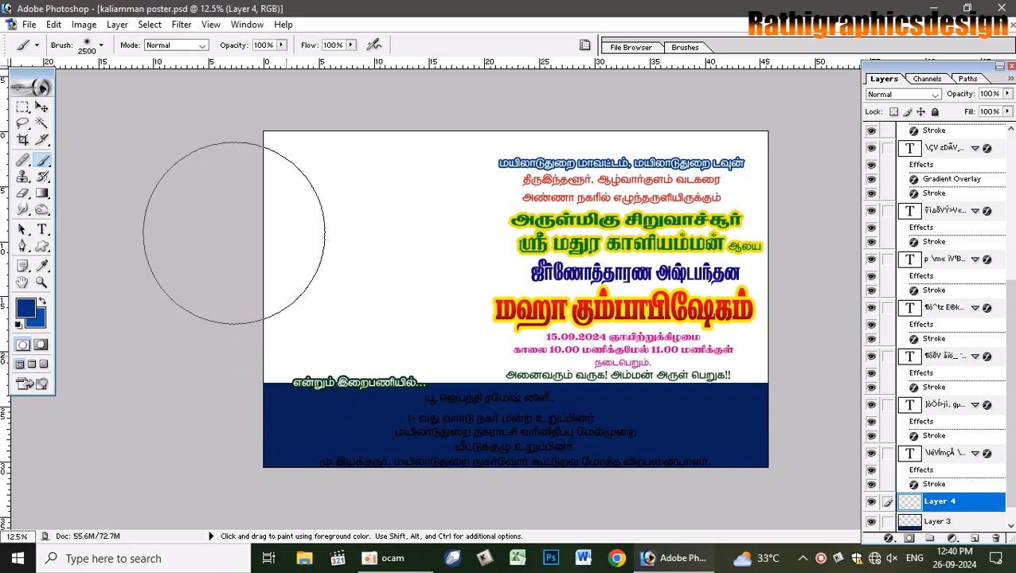
# - Try soft blue strokes at 50% brush flow, undo them, and restore flow to 100%
pyautogui.moveTo(390, 67)
pyautogui.mouseDown()
pyautogui.moveTo(486, 69)
pyautogui.moveTo(414, 90)
pyautogui.moveTo(247, 205)
pyautogui.mouseUp()
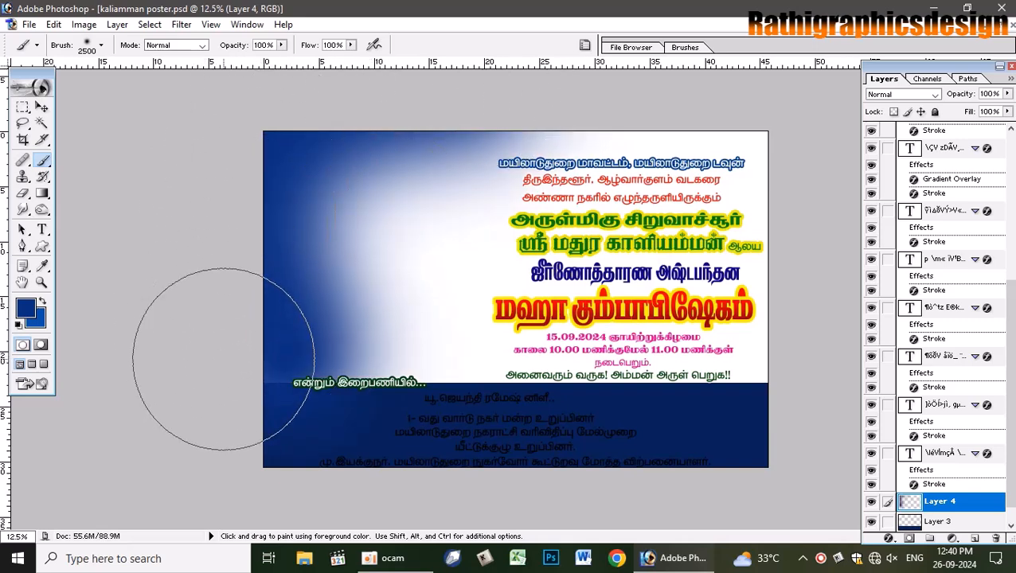
pyautogui.hotkey('ctrl', 'z')
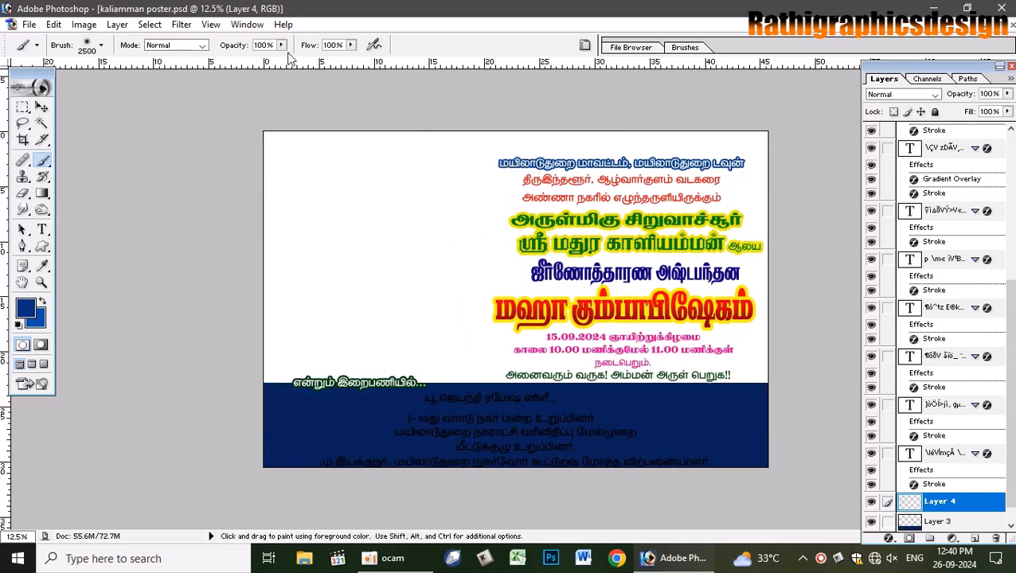
pyautogui.click(350, 46)
pyautogui.moveTo(341, 63); pyautogui.dragTo(313, 61)
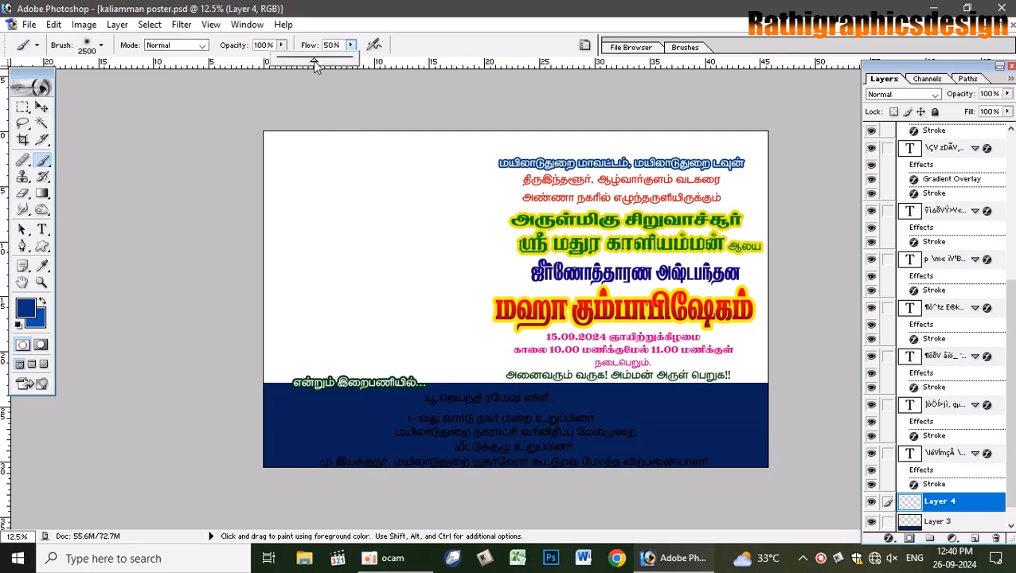
pyautogui.moveTo(264, 125)
pyautogui.mouseDown()
pyautogui.moveTo(318, 318)
pyautogui.moveTo(428, 129)
pyautogui.moveTo(431, 161)
pyautogui.moveTo(396, 155)
pyautogui.moveTo(283, 233)
pyautogui.moveTo(302, 313)
pyautogui.moveTo(342, 326)
pyautogui.moveTo(363, 420)
pyautogui.moveTo(438, 422)
pyautogui.mouseUp()
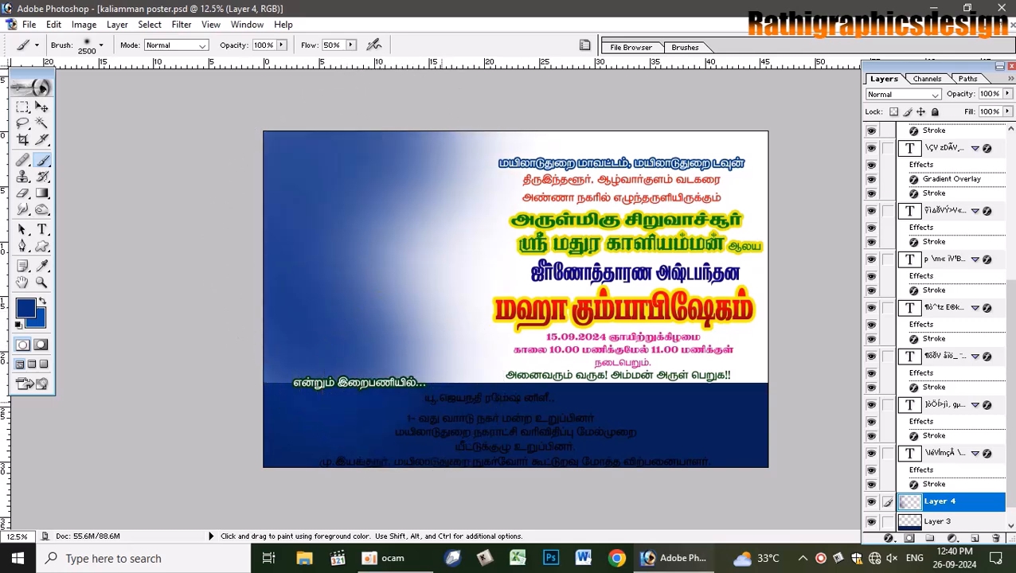
pyautogui.hotkey('ctrl', 'z')
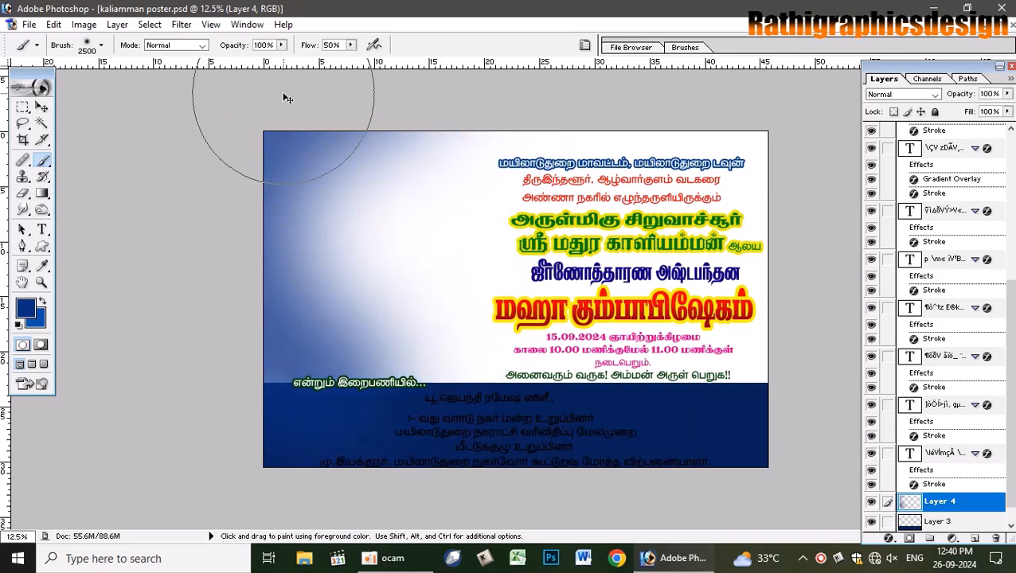
pyautogui.hotkey('ctrl', 'alt', 'z')
pyautogui.click(351, 45)
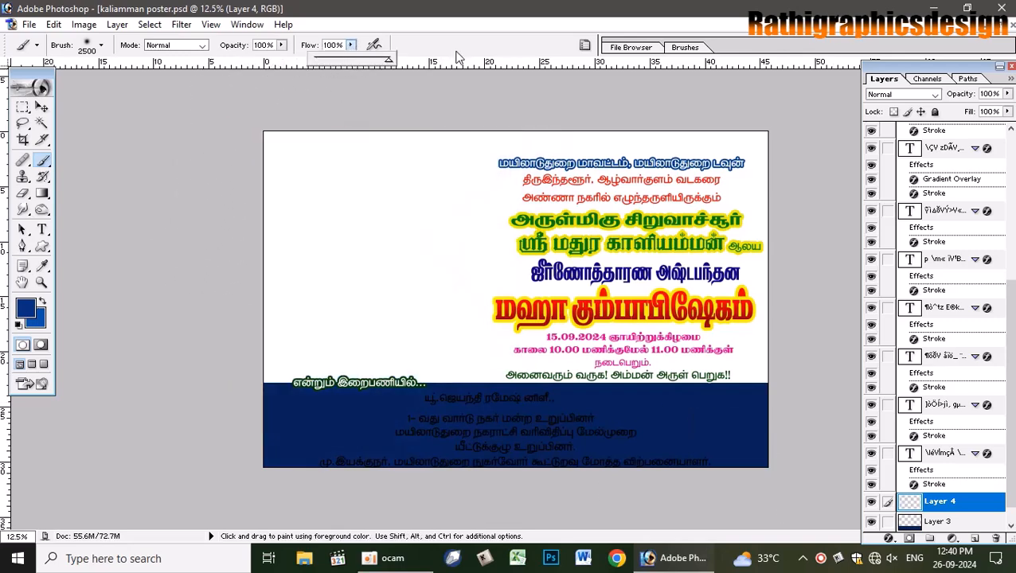
pyautogui.click(141, 318)
# - Paint a soft blue glow along the left, top and right edges, then move the layer below Layer 3
pyautogui.click(26, 309)
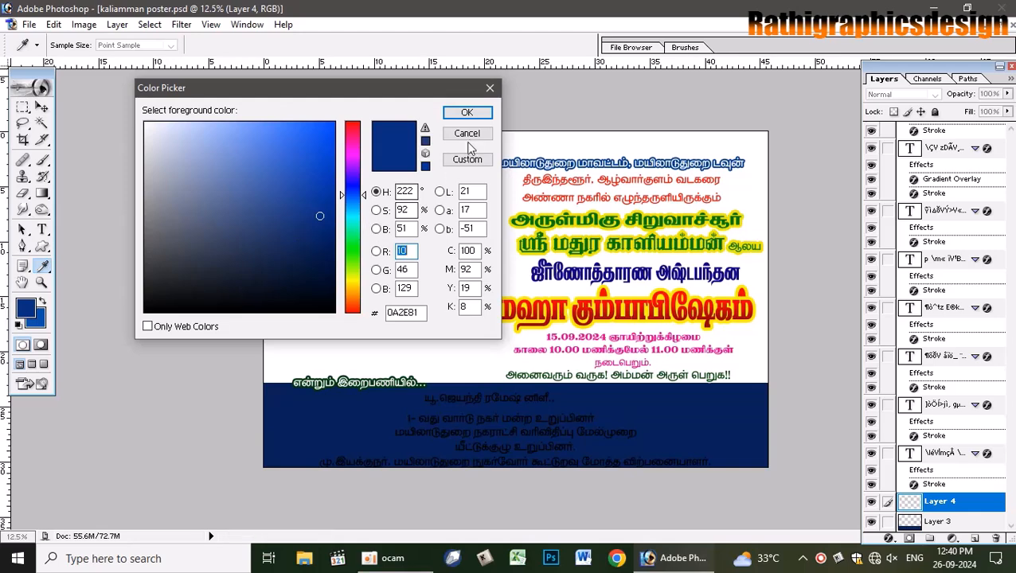
pyautogui.press('Return')
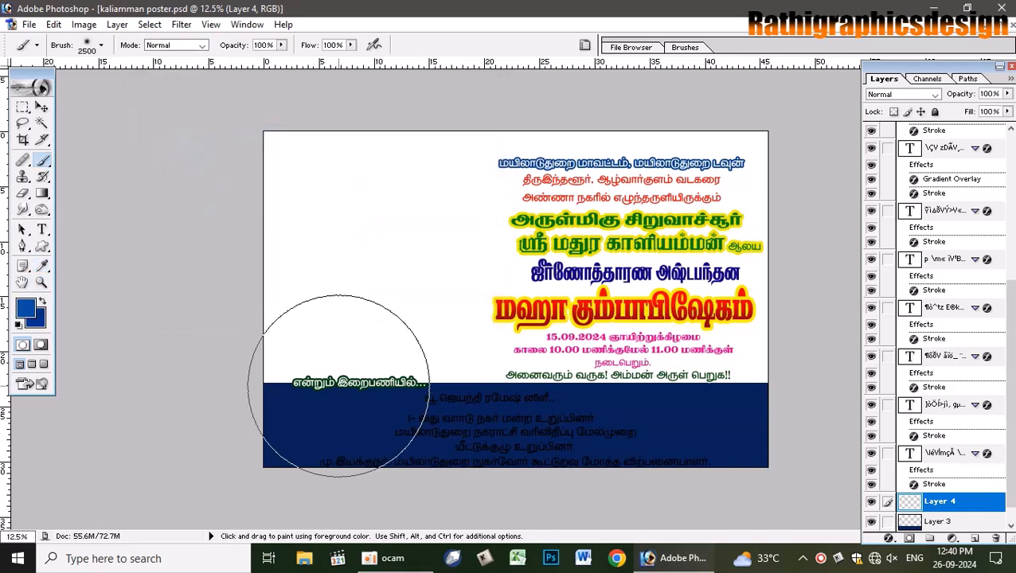
pyautogui.moveTo(431, 66)
pyautogui.mouseDown()
pyautogui.moveTo(340, 340)
pyautogui.moveTo(431, 90)
pyautogui.mouseUp()
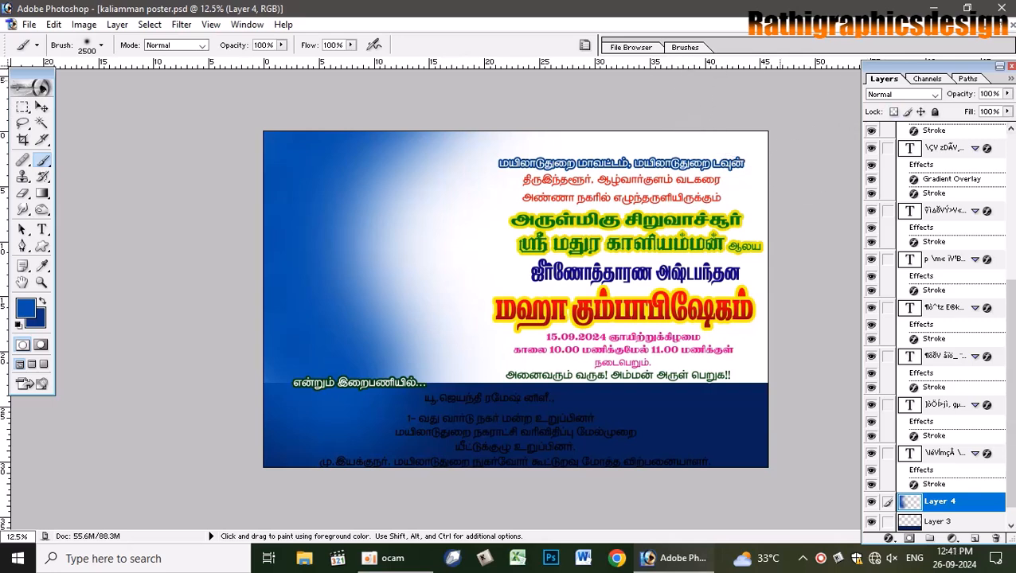
pyautogui.moveTo(613, 65)
pyautogui.mouseDown()
pyautogui.moveTo(840, 181)
pyautogui.moveTo(855, 427)
pyautogui.moveTo(815, 500)
pyautogui.moveTo(797, 511)
pyautogui.mouseUp()
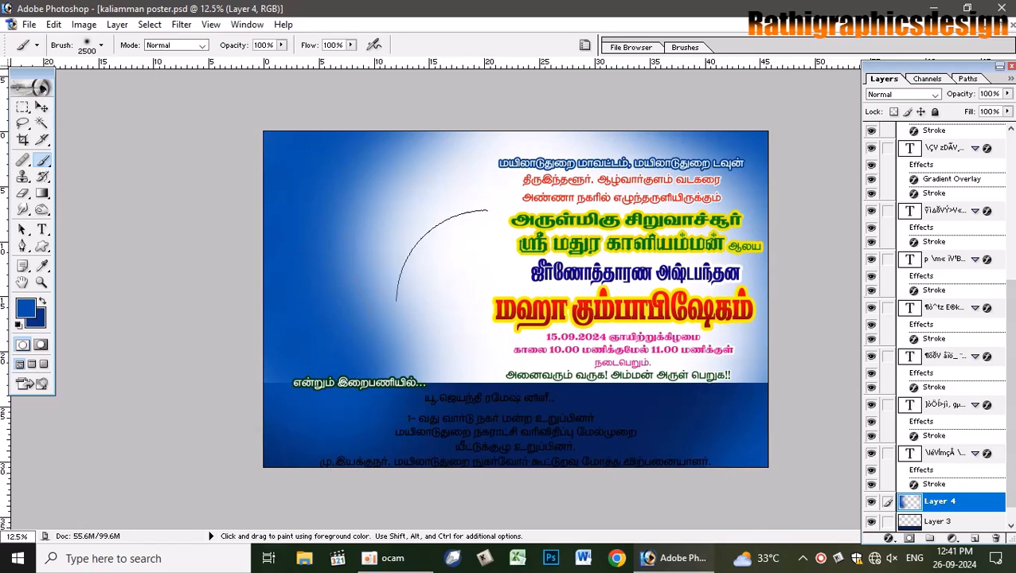
pyautogui.hotkey('ctrl', '[')
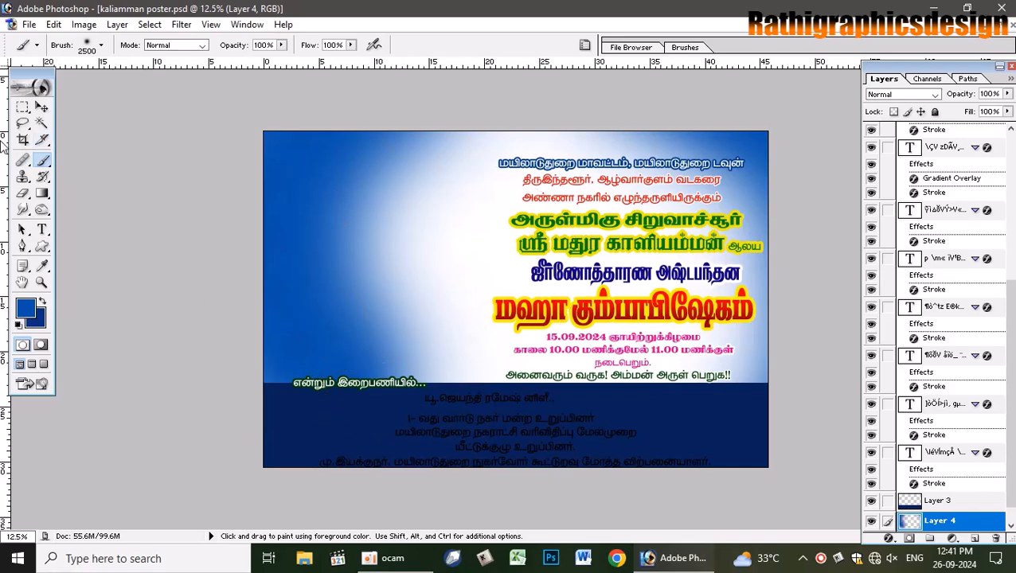
pyautogui.click(44, 109)
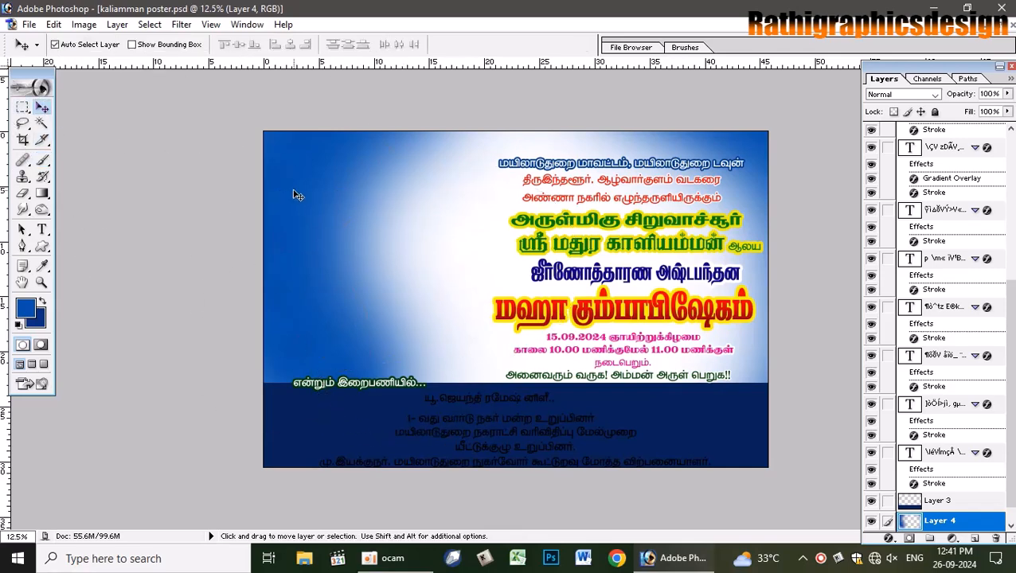
pyautogui.hotkey('ctrl', 't')
pyautogui.moveTo(263, 300); pyautogui.dragTo(207, 313)
pyautogui.press('Return')
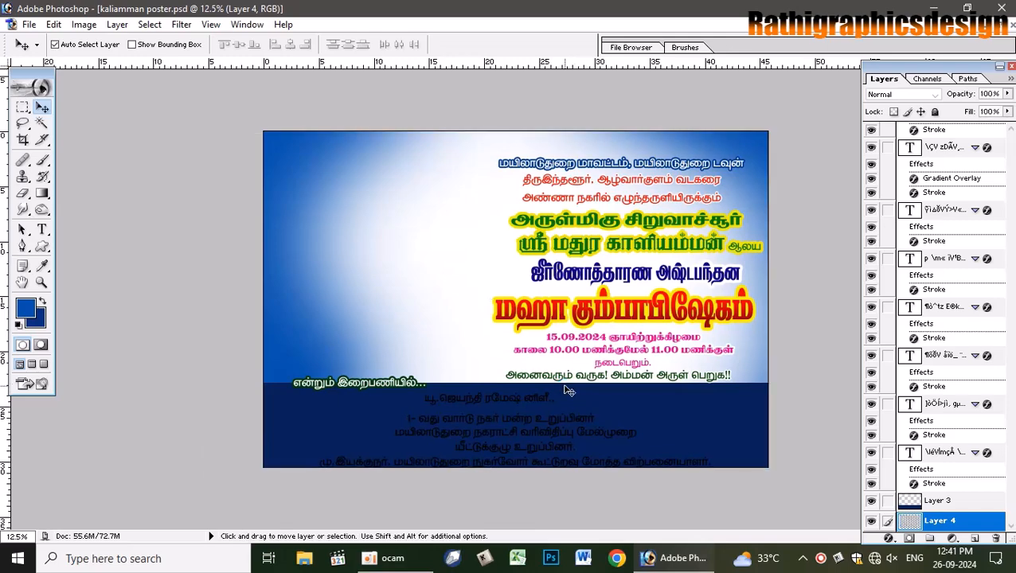
pyautogui.press('c')
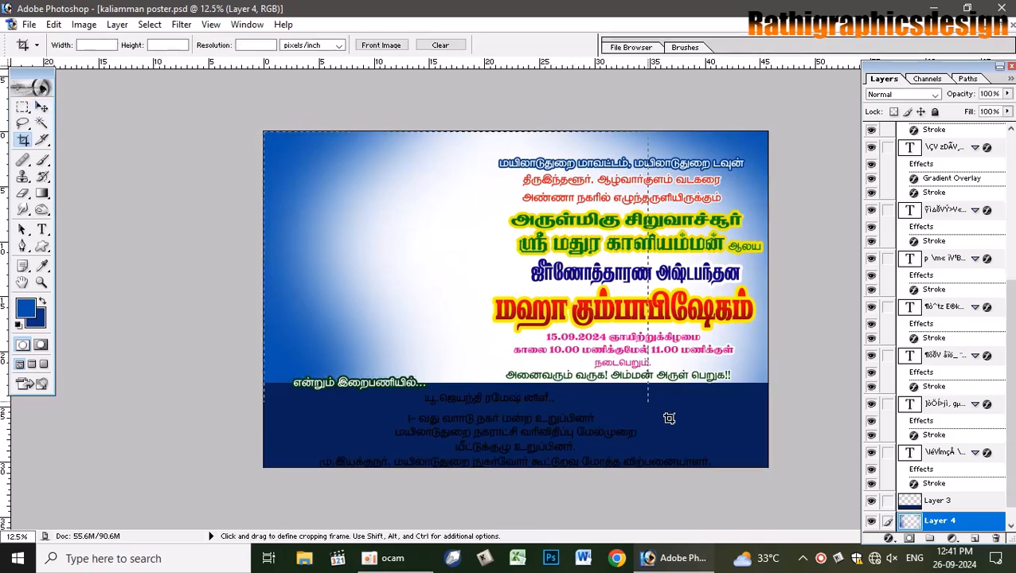
pyautogui.moveTo(669, 419); pyautogui.dragTo(787, 486)
pyautogui.press('Return')
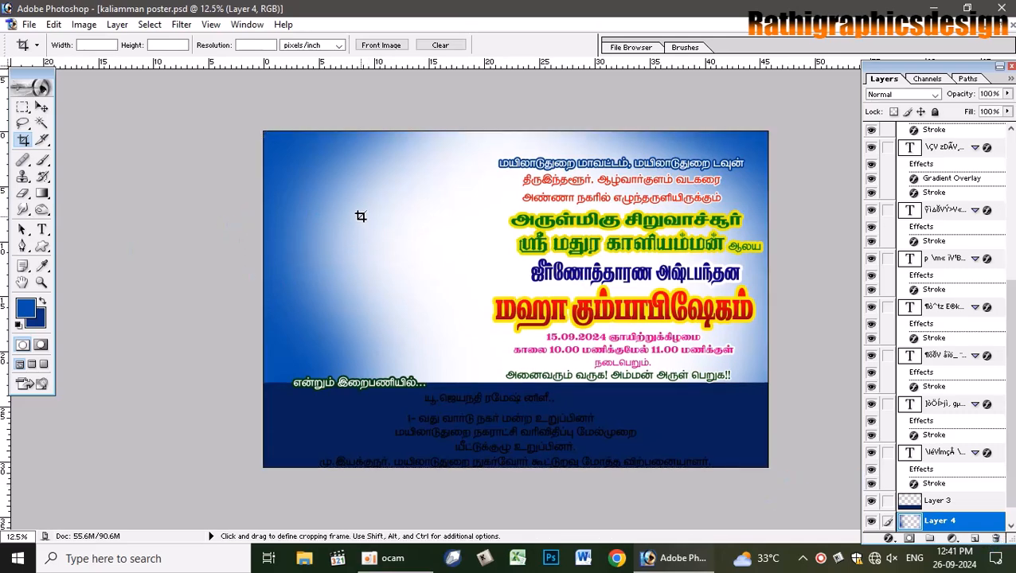
pyautogui.press('v')
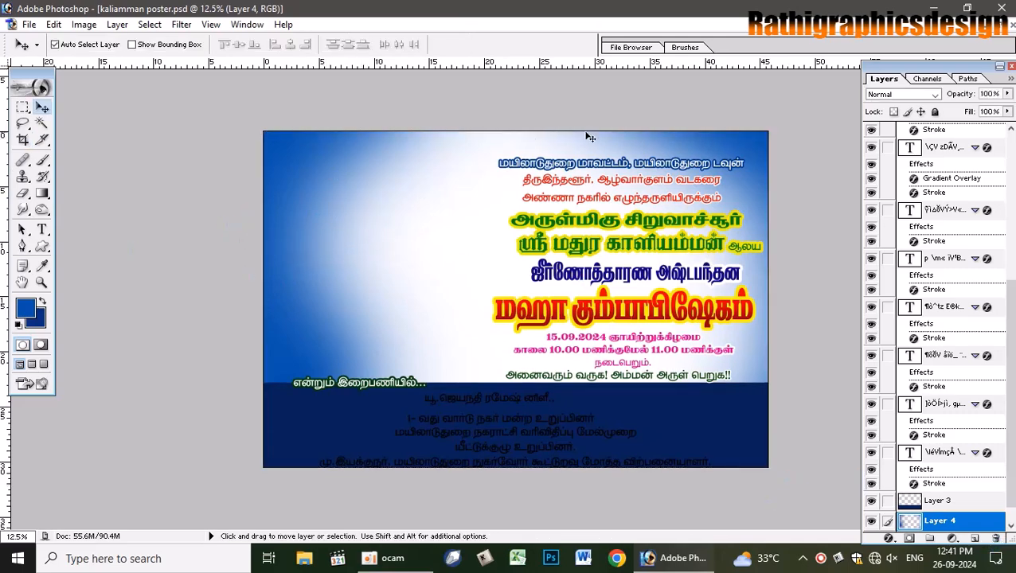
pyautogui.scroll(10, 996, 299)
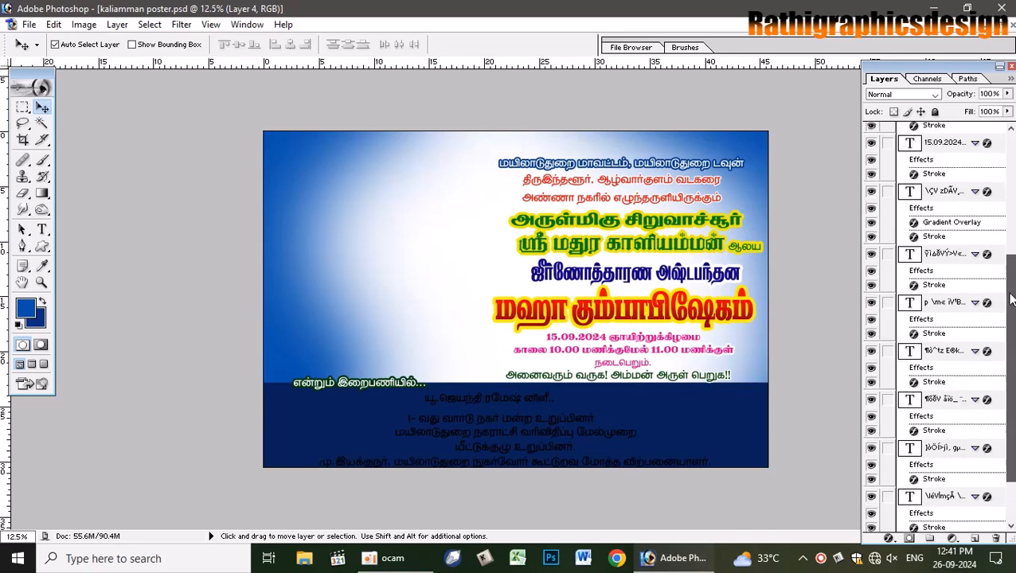
pyautogui.click(873, 132)
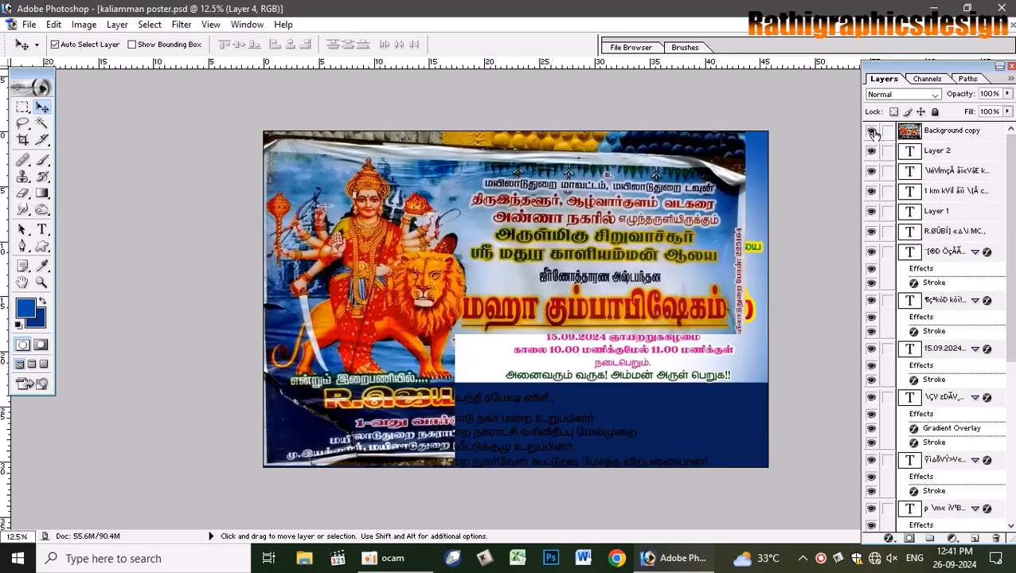
pyautogui.click(872, 133)
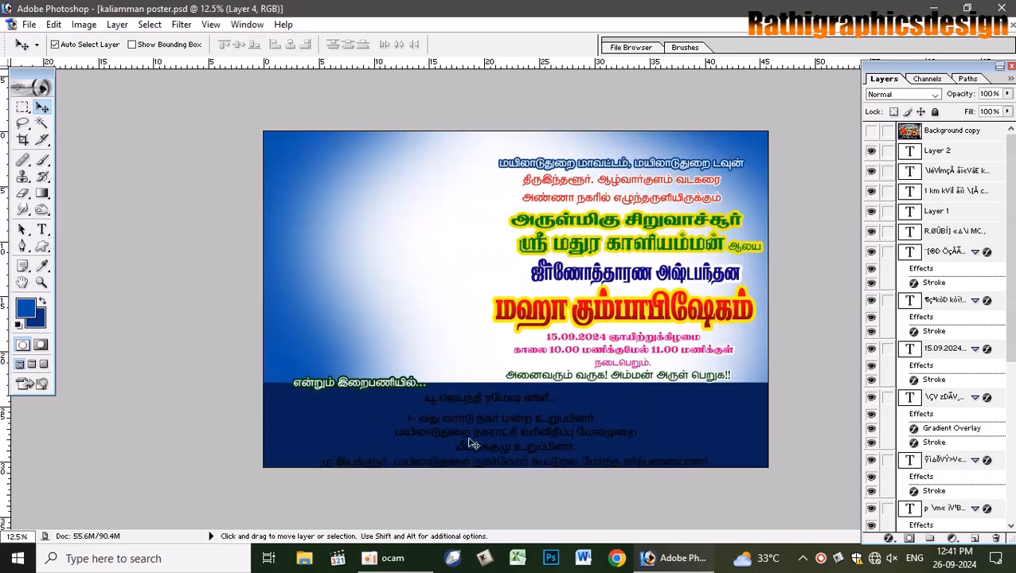
pyautogui.click(871, 131)
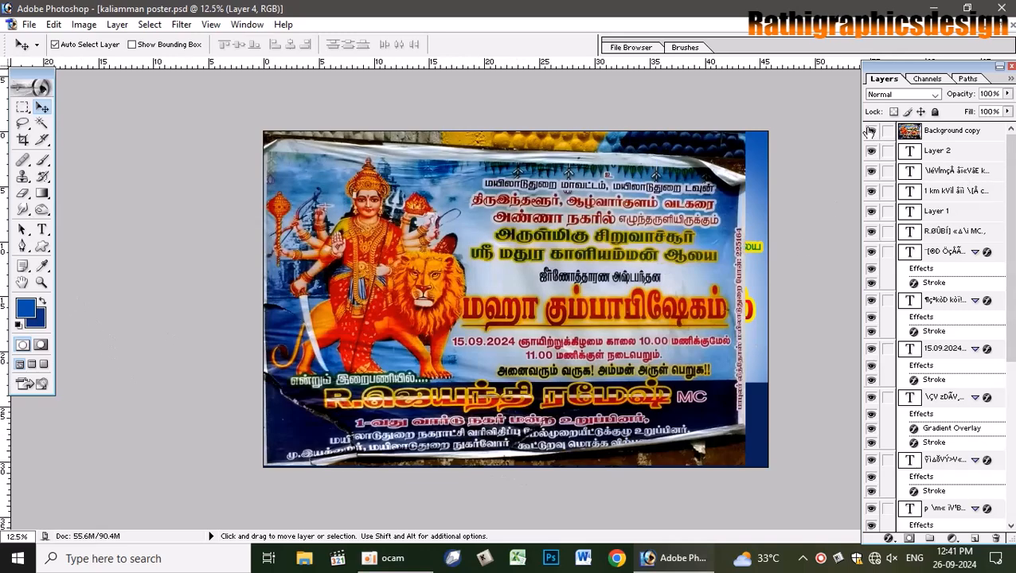
pyautogui.click(871, 131)
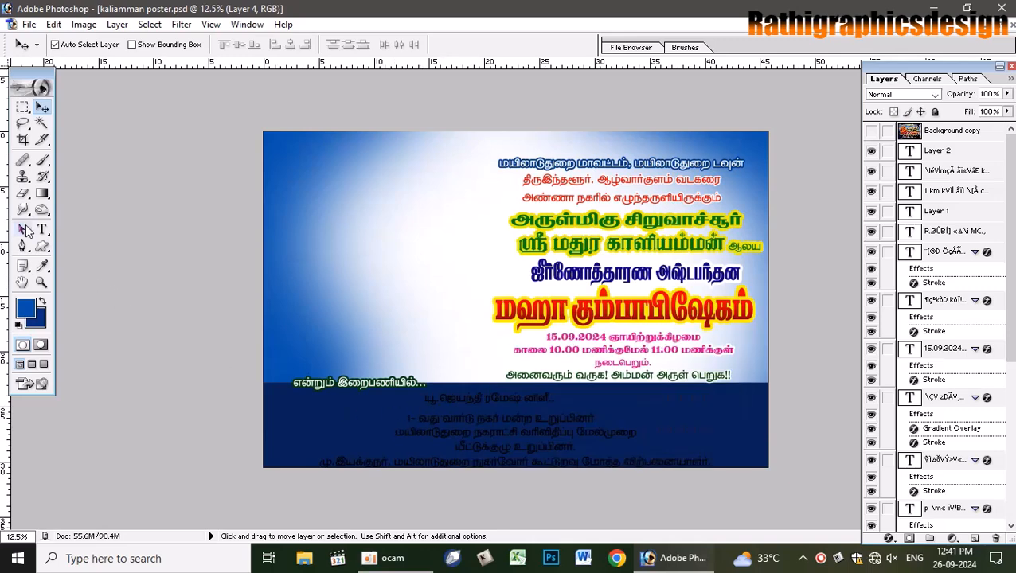
pyautogui.click(42, 230)
pyautogui.click(466, 398)
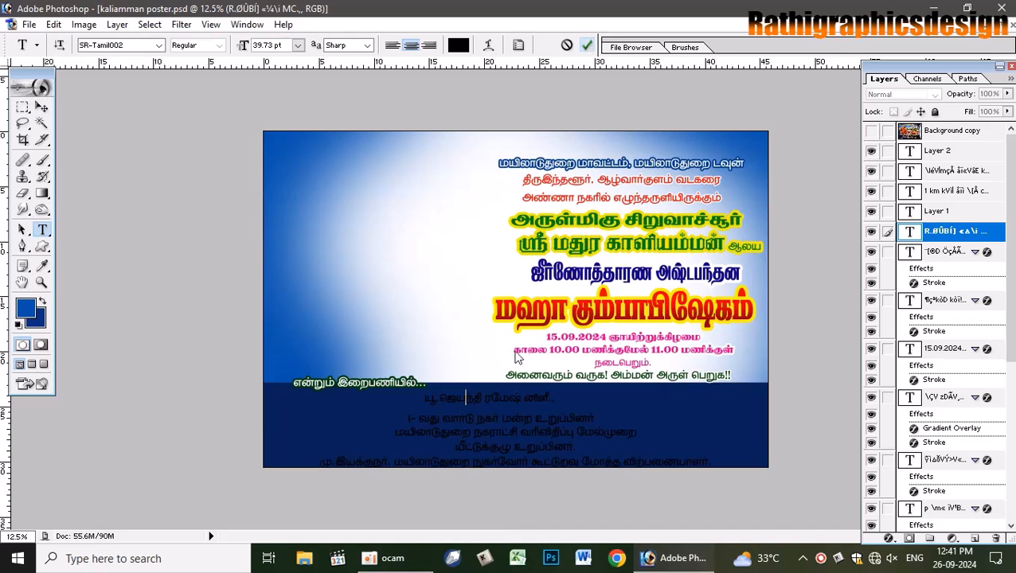
# - Set the credit line just under the name to 18 pt
pyautogui.click(491, 417)
pyautogui.tripleClick(514, 418)
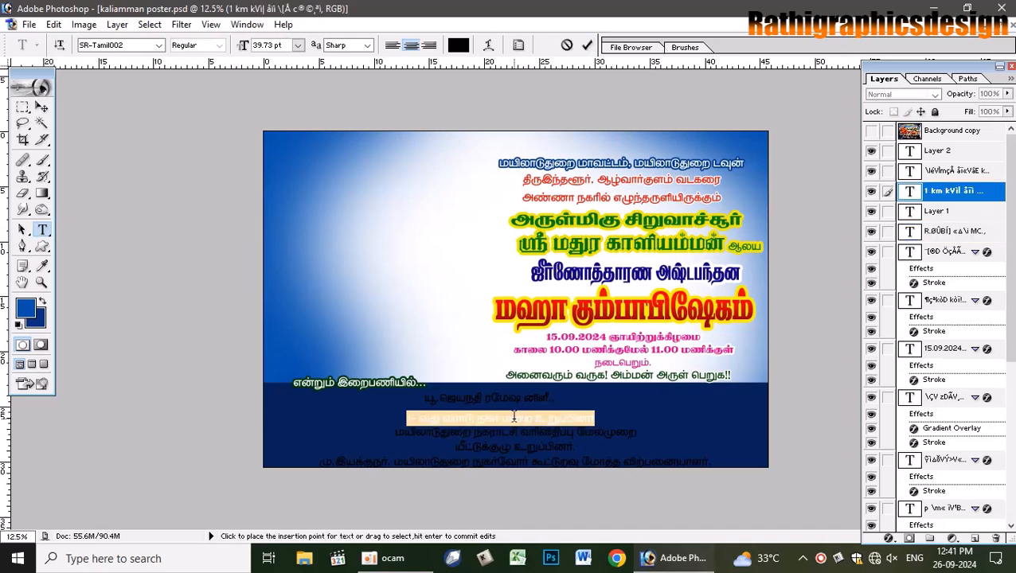
pyautogui.click(298, 46)
pyautogui.click(289, 305)
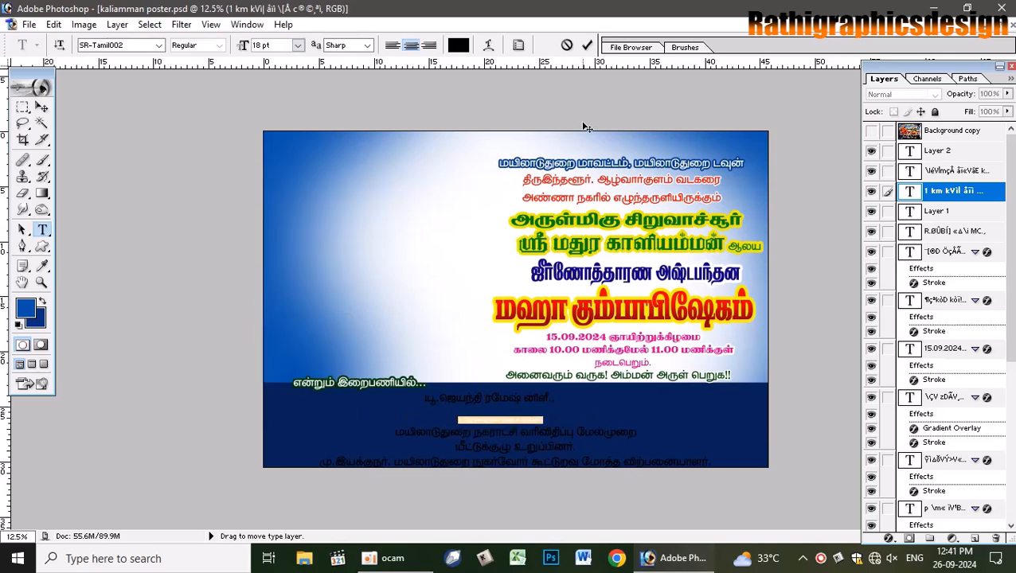
pyautogui.hotkey('ctrl', 'Return')
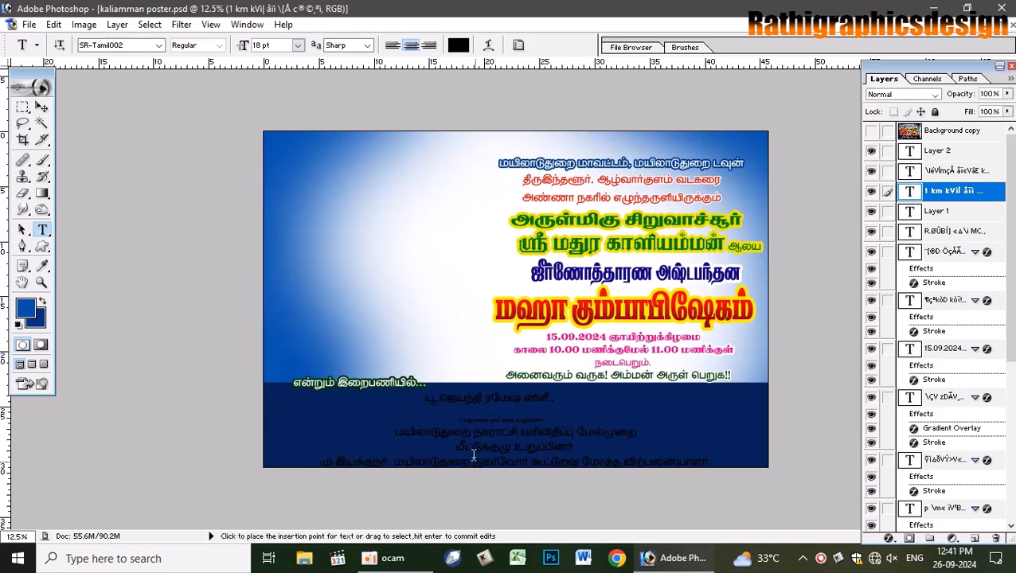
# - Set the bottom three credit lines to 24 pt and tighten their line spacing
pyautogui.click(466, 434)
pyautogui.hotkey('ctrl', 'a')
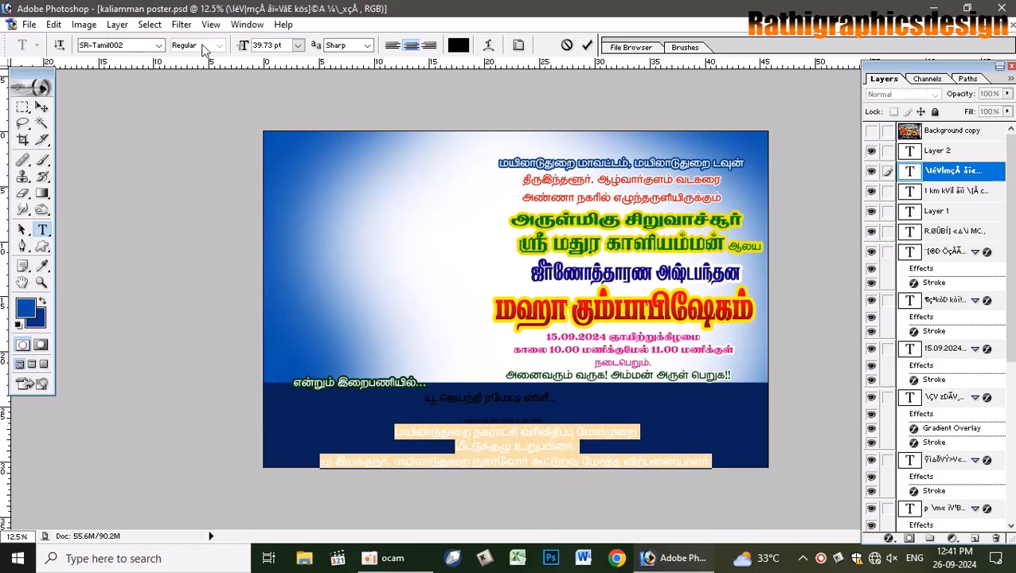
pyautogui.click(298, 45)
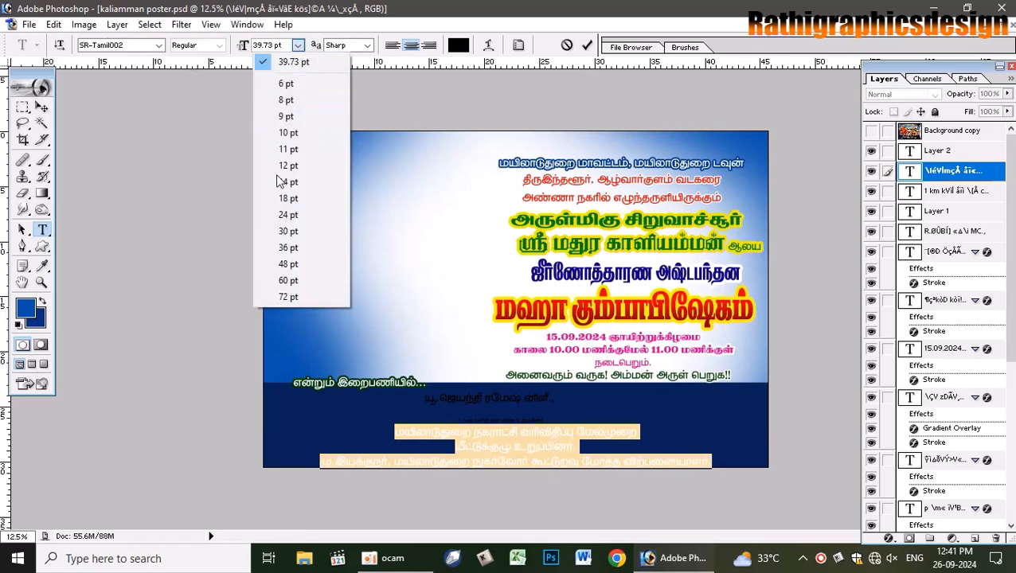
pyautogui.click(287, 215)
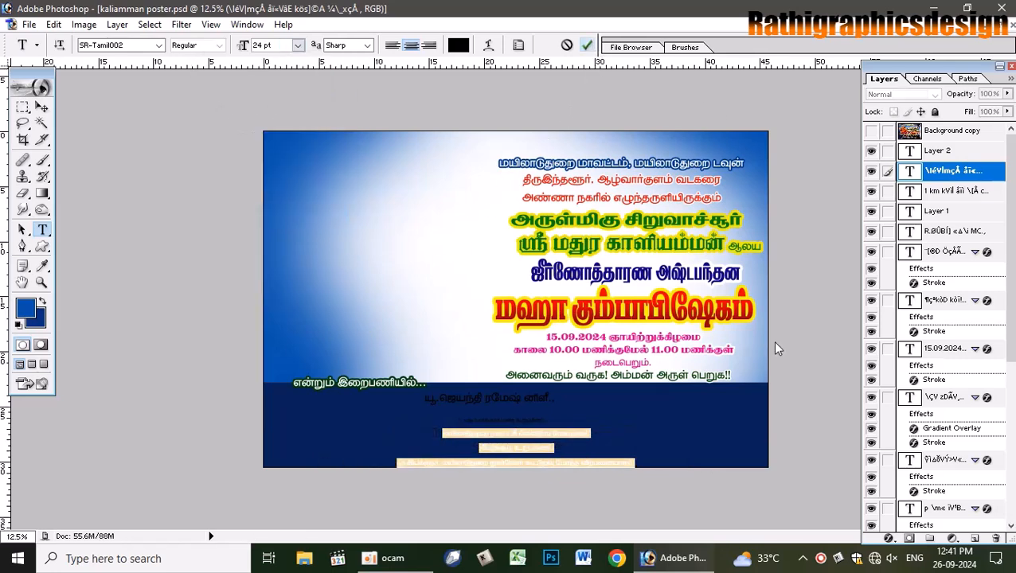
pyautogui.hotkey('ctrl', 'Return')
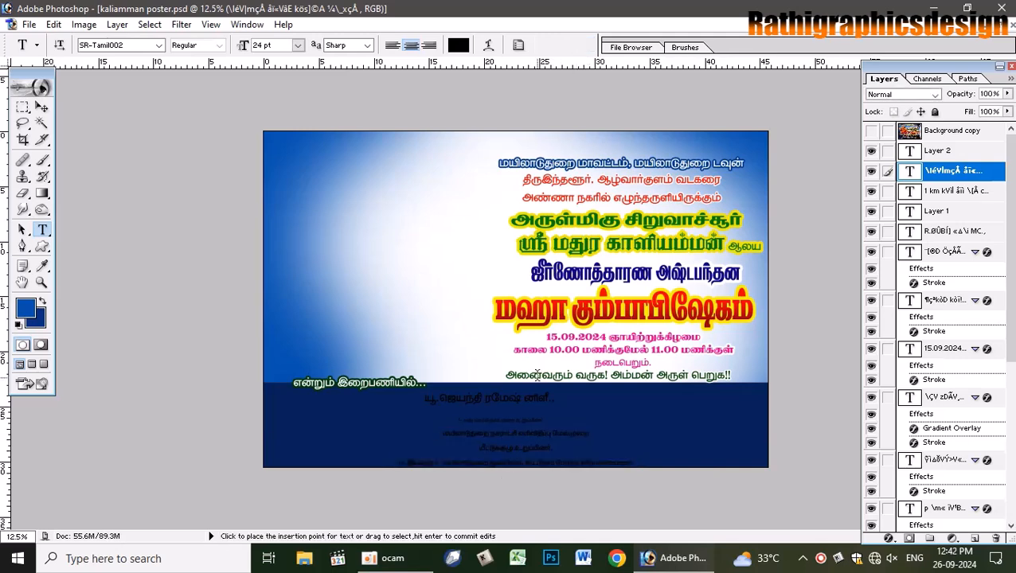
pyautogui.moveTo(494, 433); pyautogui.dragTo(885, 570)
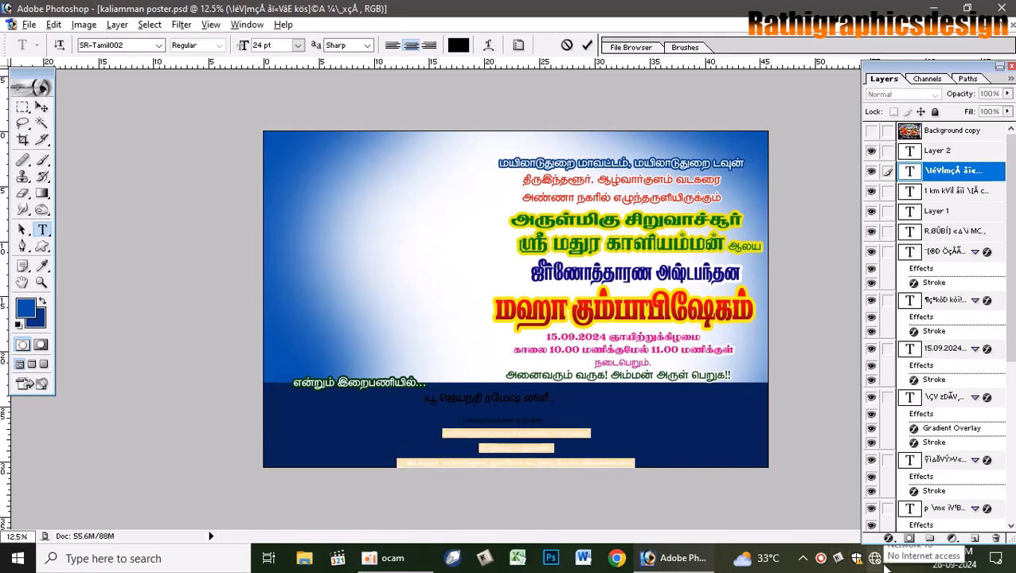
pyautogui.hotkey('alt', 'Up')
pyautogui.hotkey('alt', 'Up')
pyautogui.hotkey('alt', 'Up')
pyautogui.hotkey('alt', 'Up')
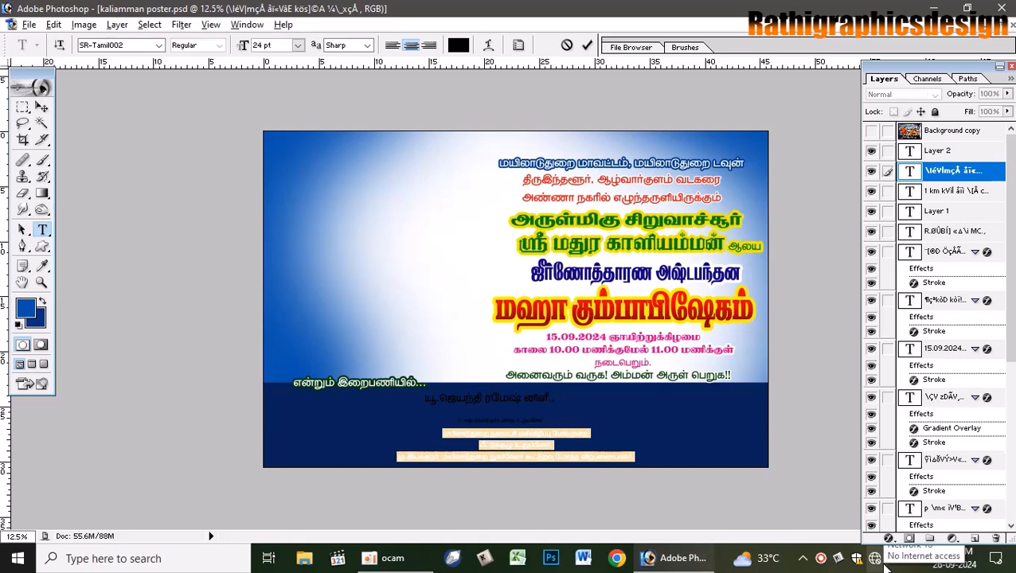
pyautogui.hotkey('alt', 'Up')
pyautogui.hotkey('alt', 'Up')
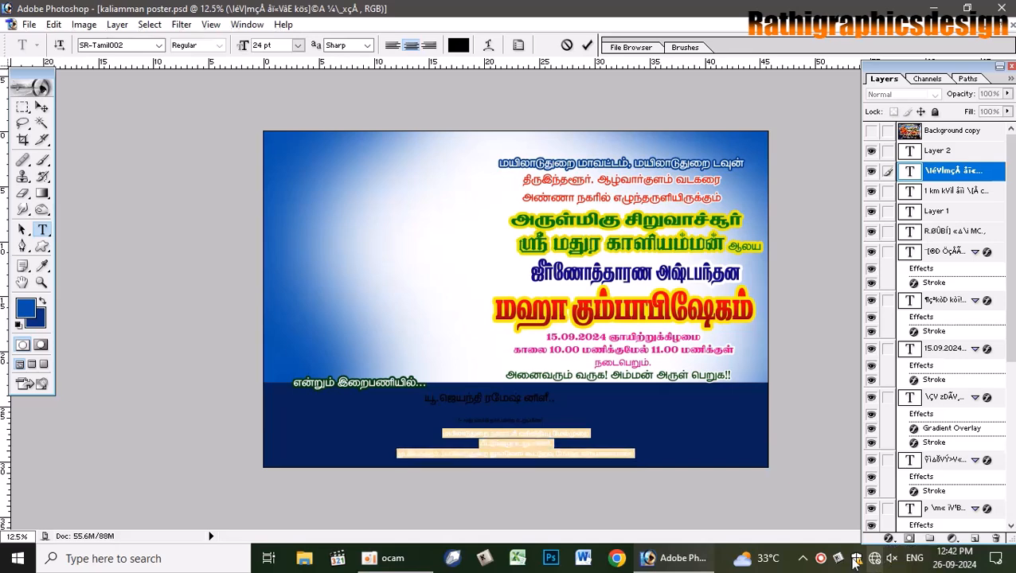
pyautogui.click(42, 107)
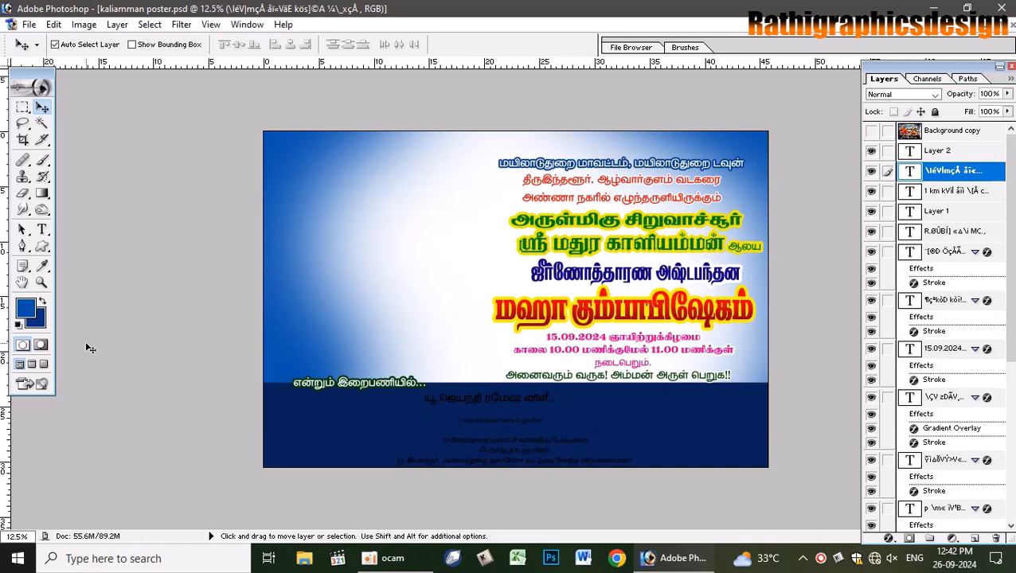
# - Change the name line's font to SR-Tamil004
pyautogui.click(42, 229)
pyautogui.click(466, 398)
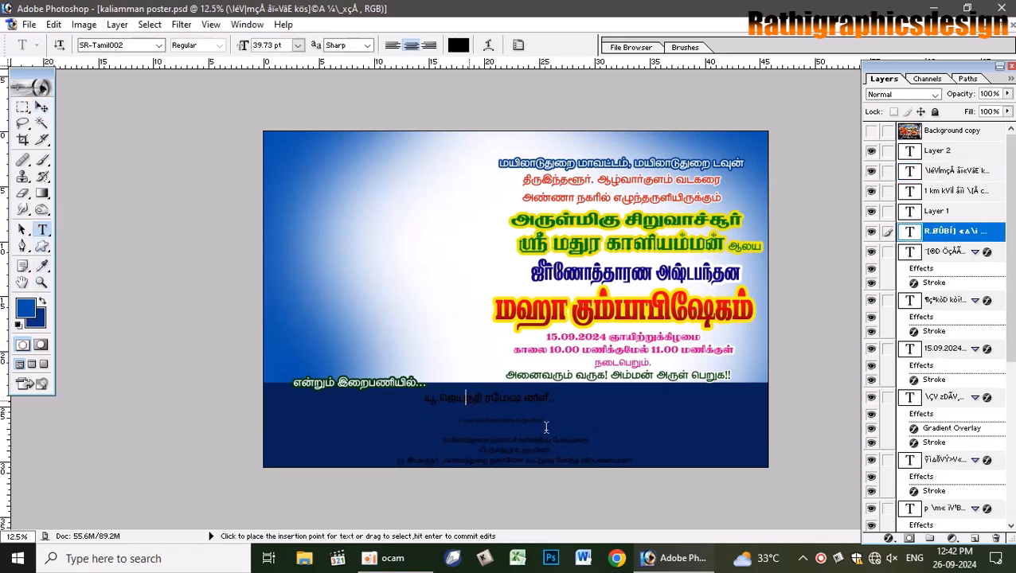
pyautogui.hotkey('ctrl', 'a')
pyautogui.click(133, 50)
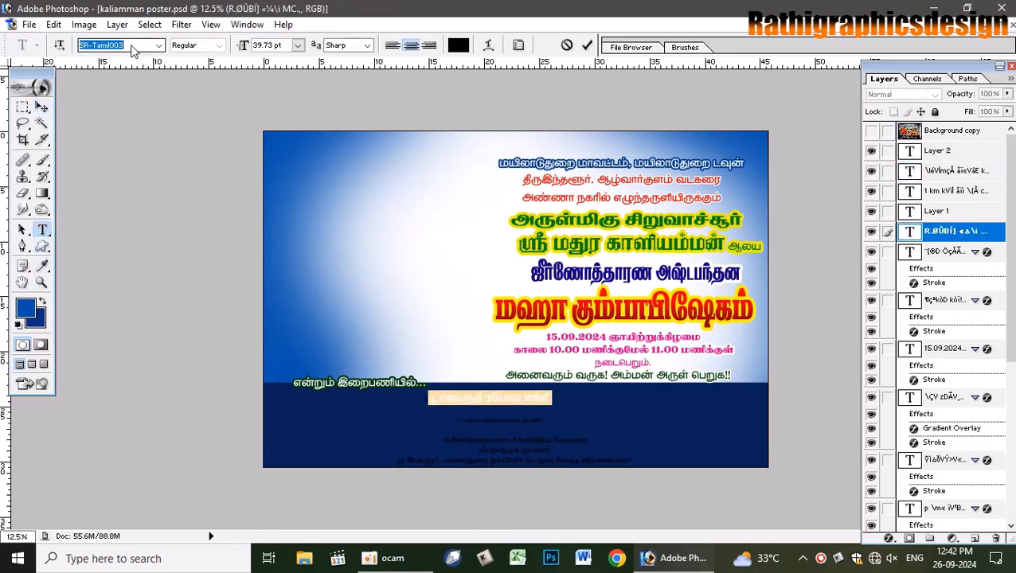
pyautogui.press('Down')
pyautogui.click(42, 106)
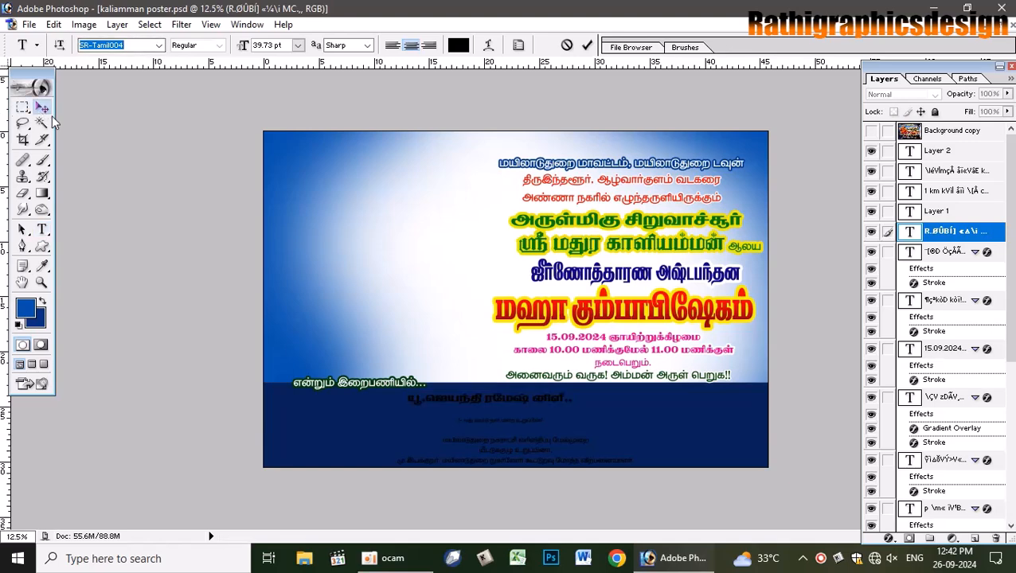
# - Scale the name line up so it spans most of the navy band's width
pyautogui.click(871, 131)
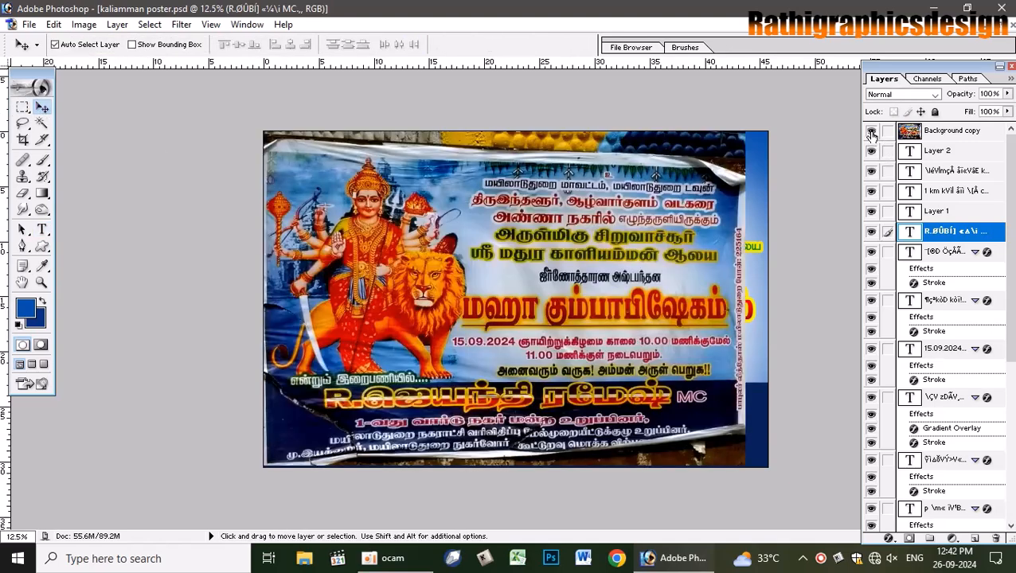
pyautogui.click(871, 132)
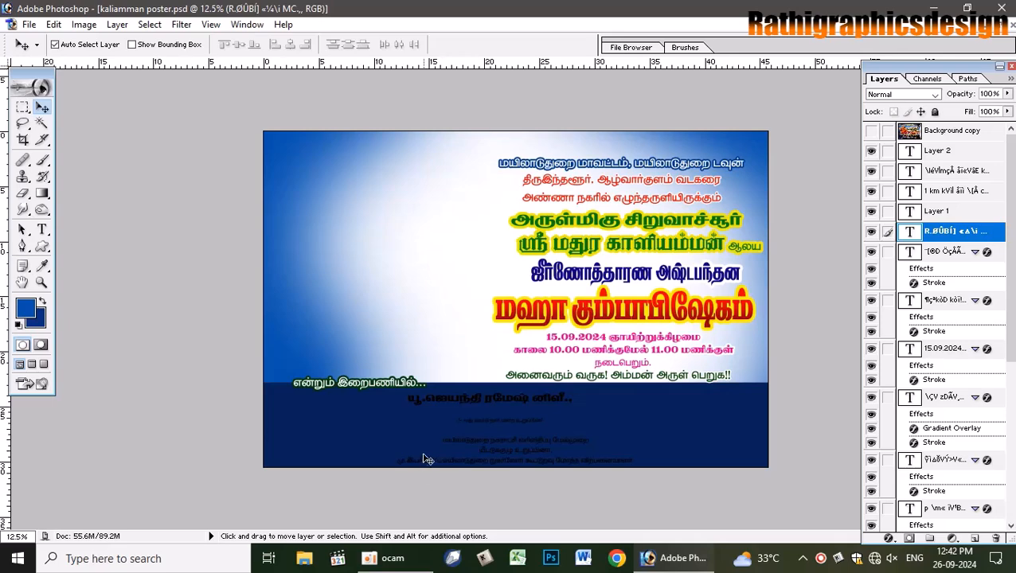
pyautogui.hotkey('ctrl', 't')
pyautogui.moveTo(574, 404); pyautogui.dragTo(679, 434)
pyautogui.moveTo(553, 411); pyautogui.dragTo(559, 423)
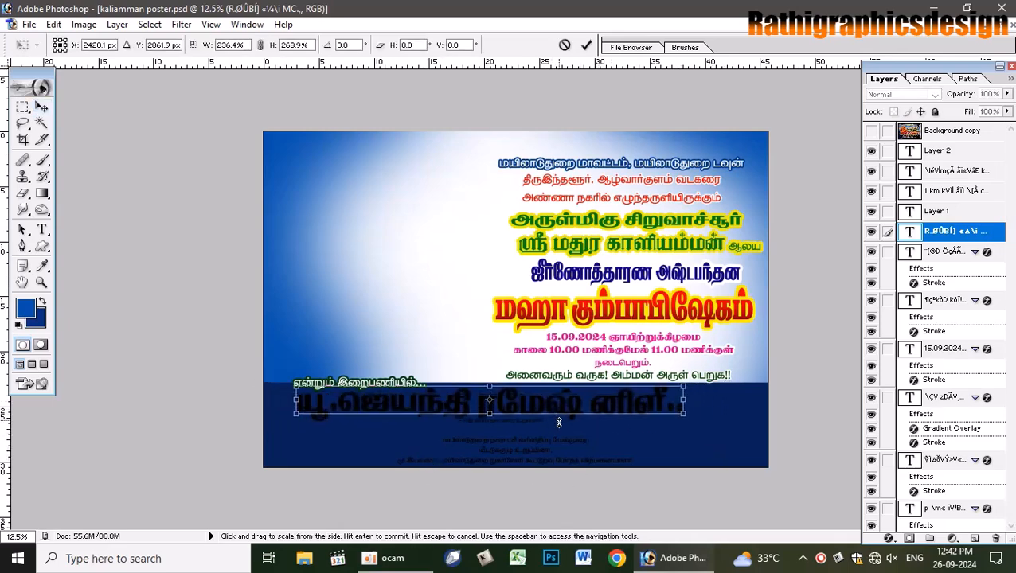
pyautogui.moveTo(685, 415); pyautogui.dragTo(745, 422)
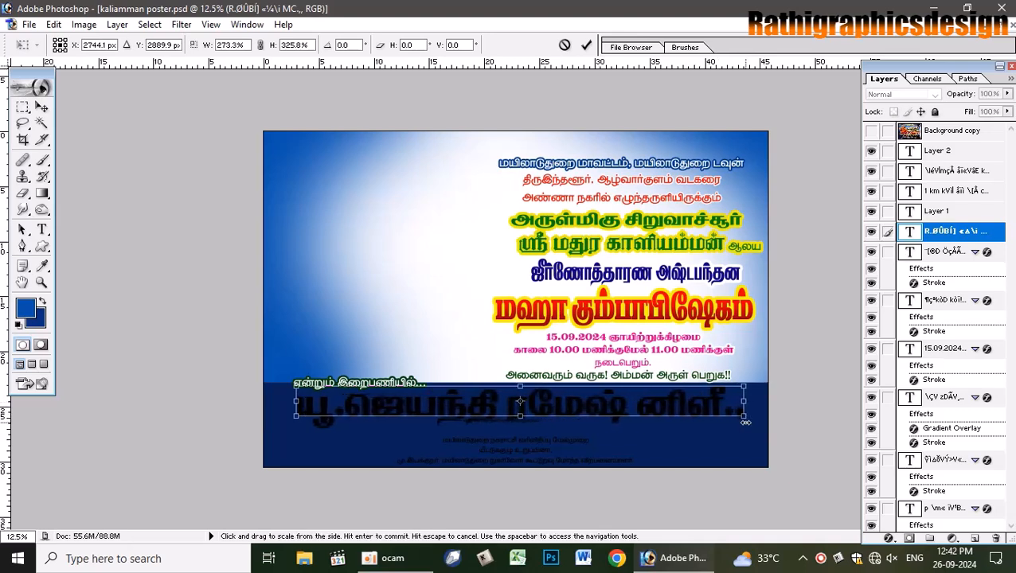
pyautogui.press('Return')
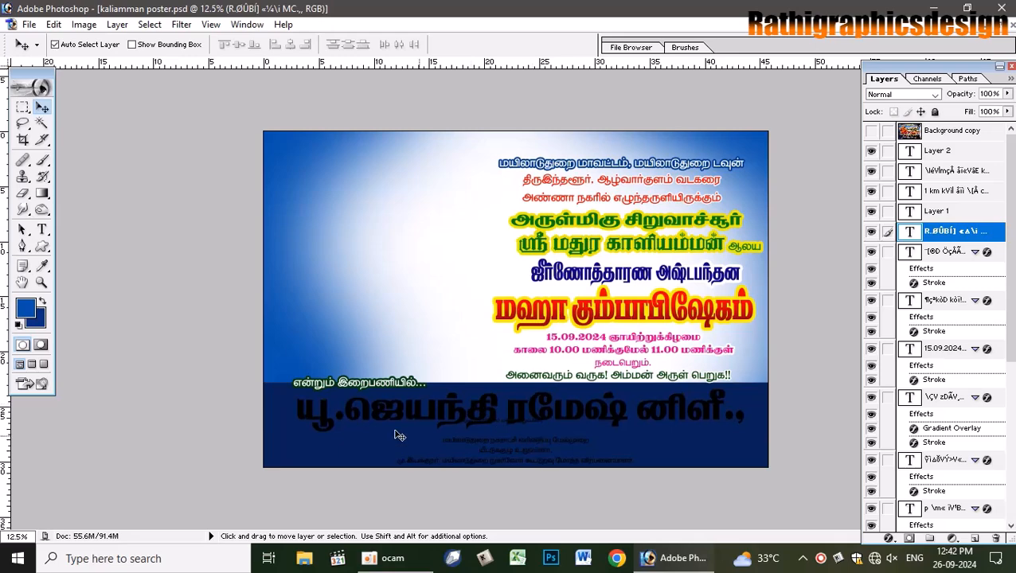
pyautogui.hotkey('ctrl', '+')
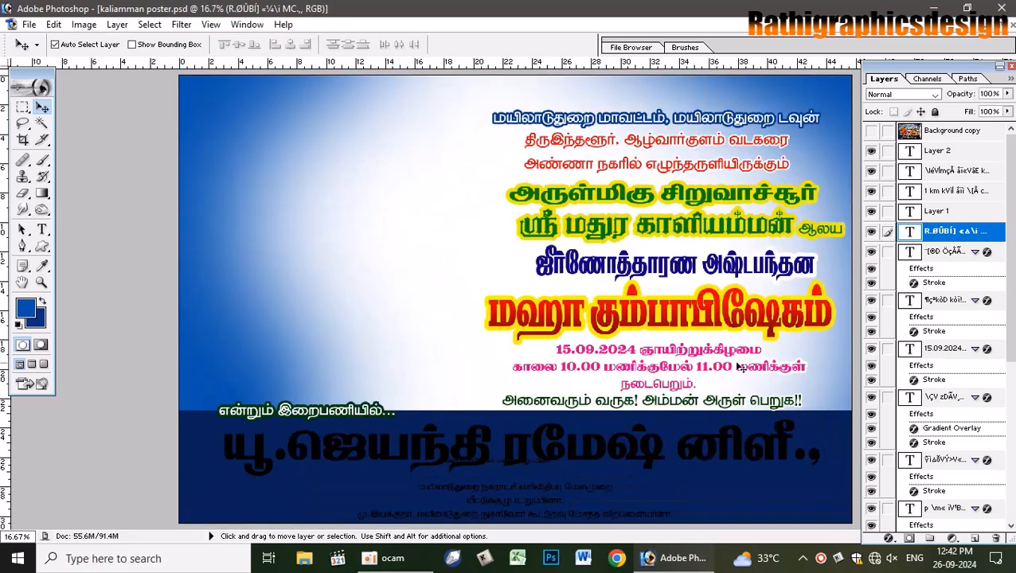
# - Enlarge the credit line under the name slightly
pyautogui.click(494, 465)
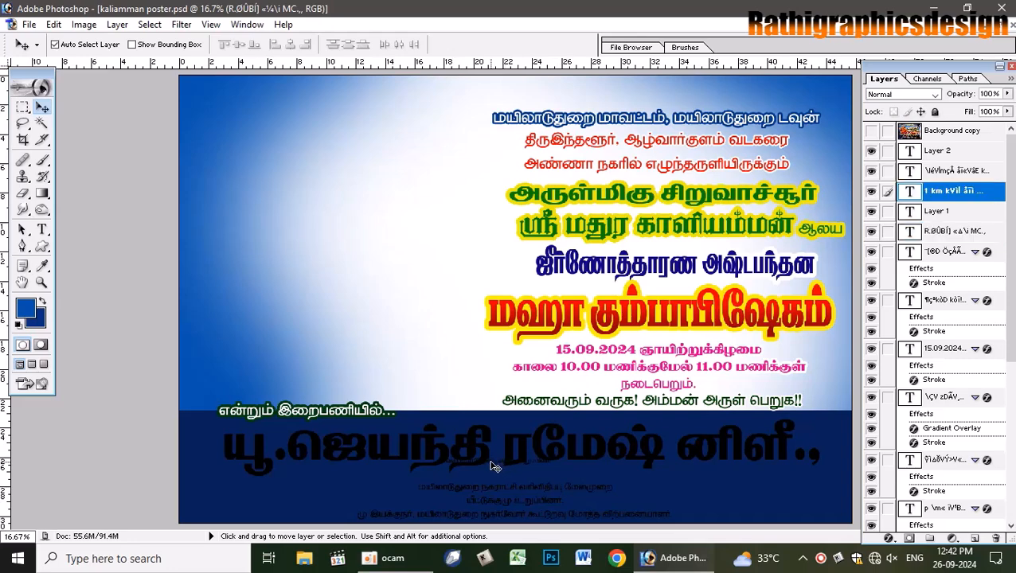
pyautogui.hotkey('ctrl', 't')
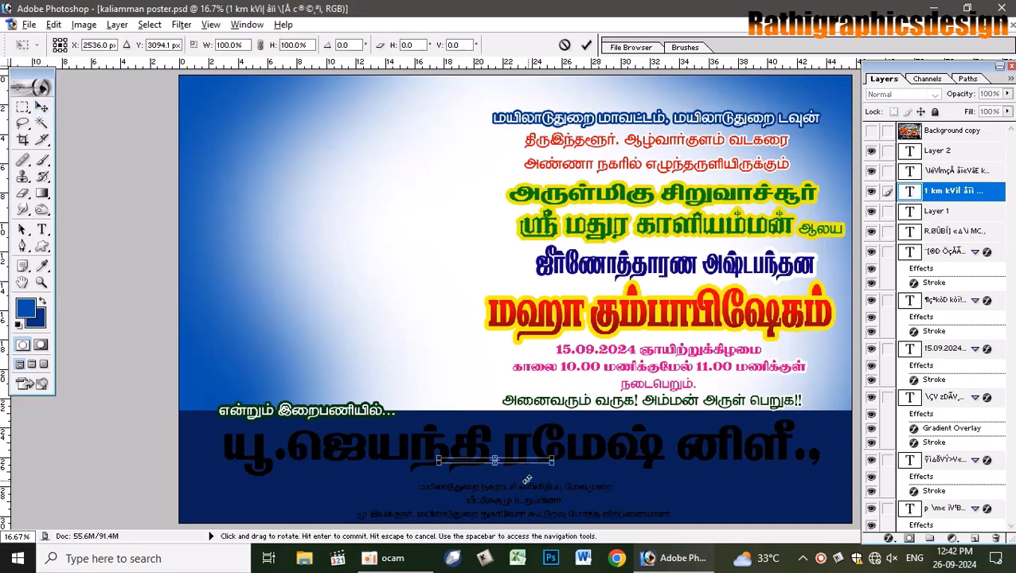
pyautogui.moveTo(553, 476); pyautogui.dragTo(591, 481)
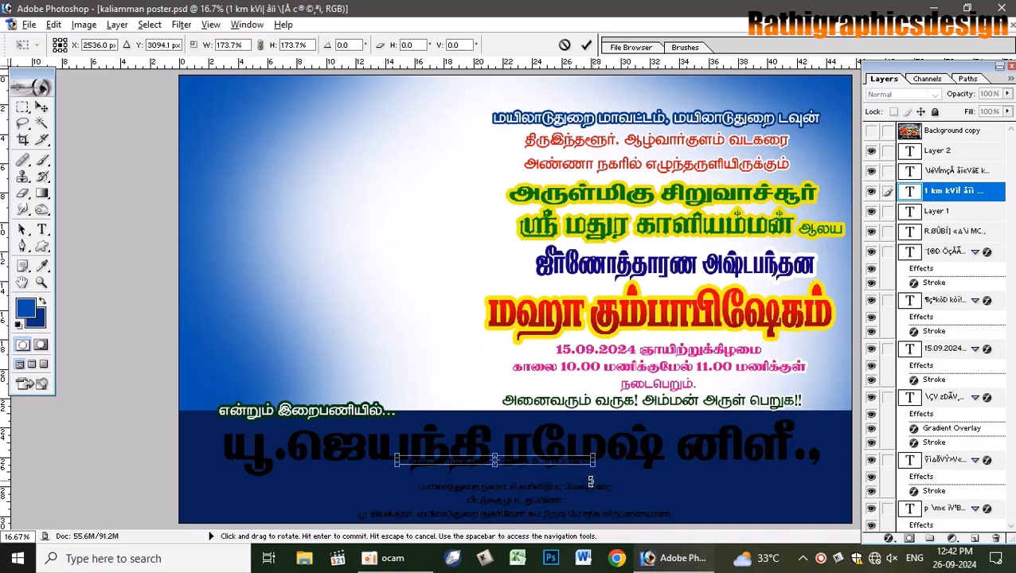
pyautogui.press('Return')
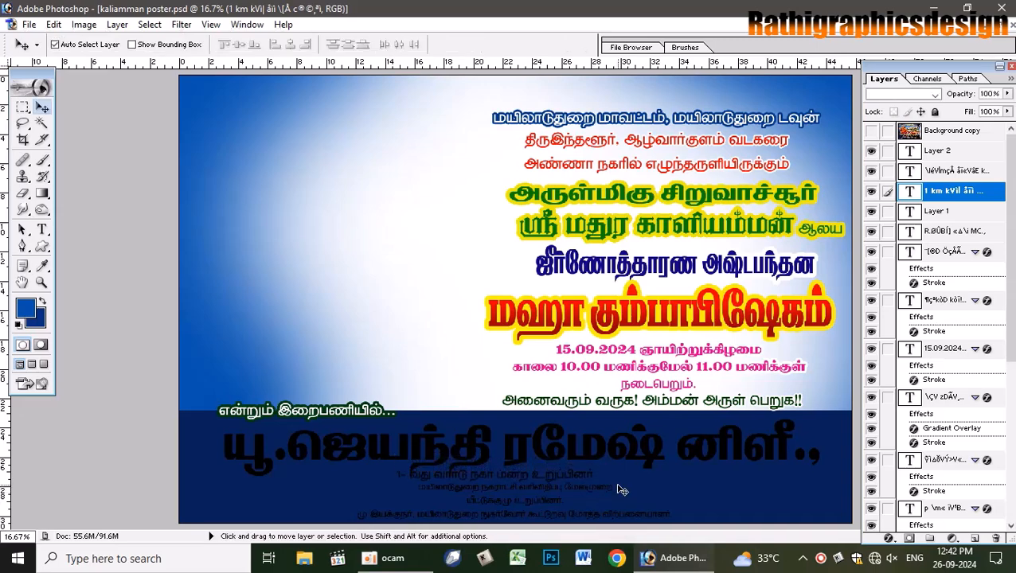
# - Add a new vertical guide at position 50
pyautogui.click(211, 25)
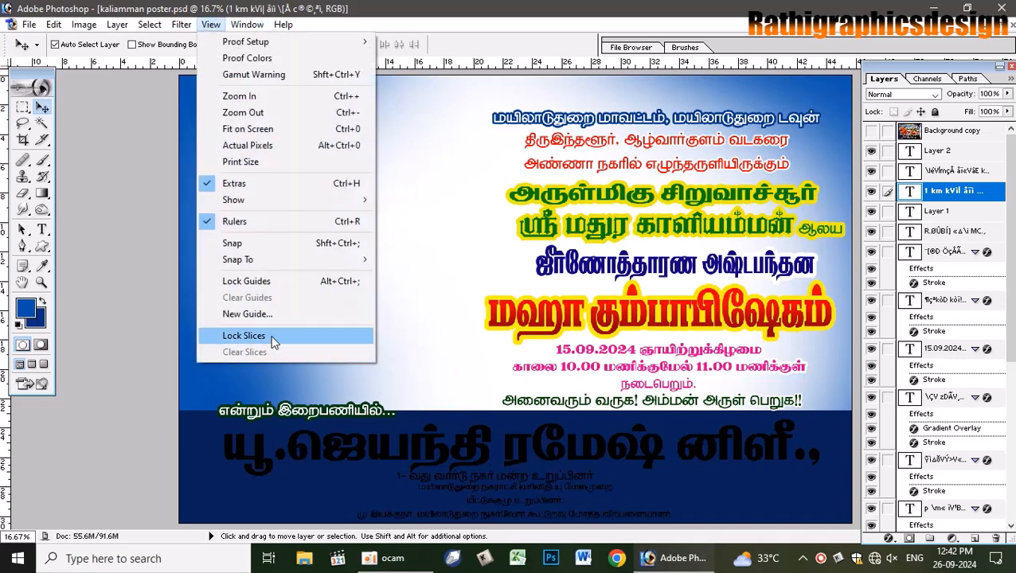
pyautogui.click(268, 314)
pyautogui.write('50')
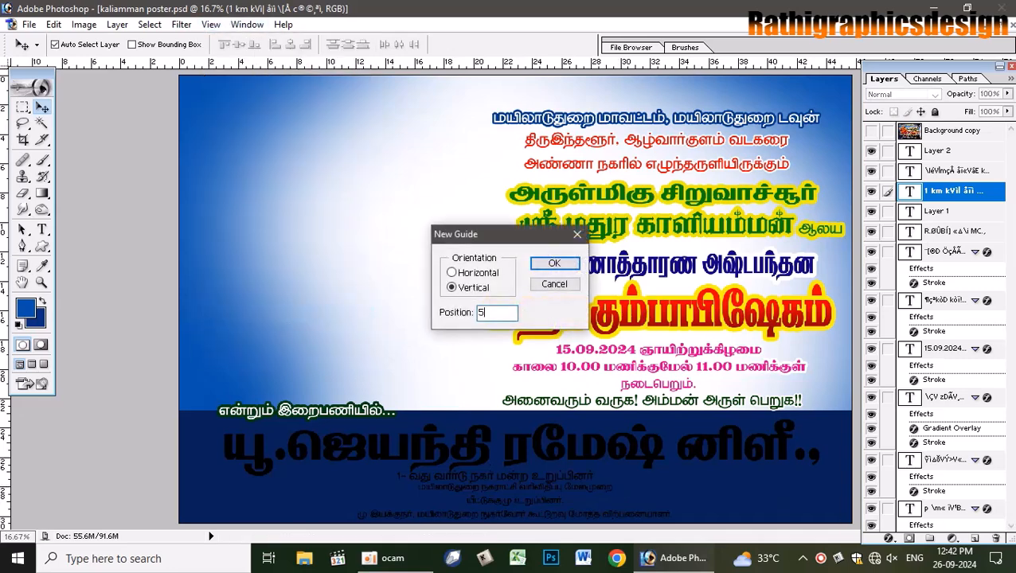
pyautogui.press('Return')
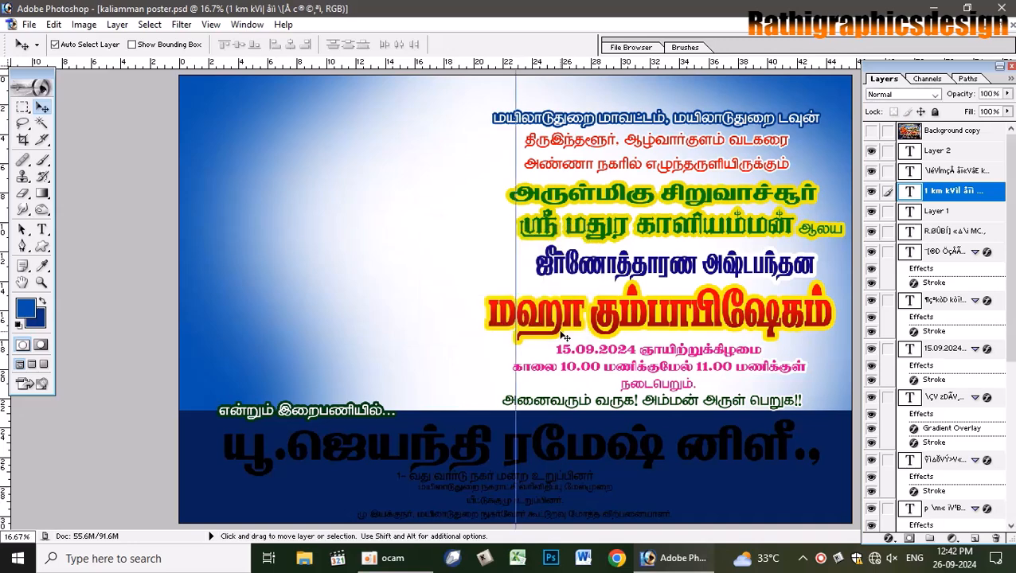
# - Nudge the big name line slightly to the left
pyautogui.click(539, 451)
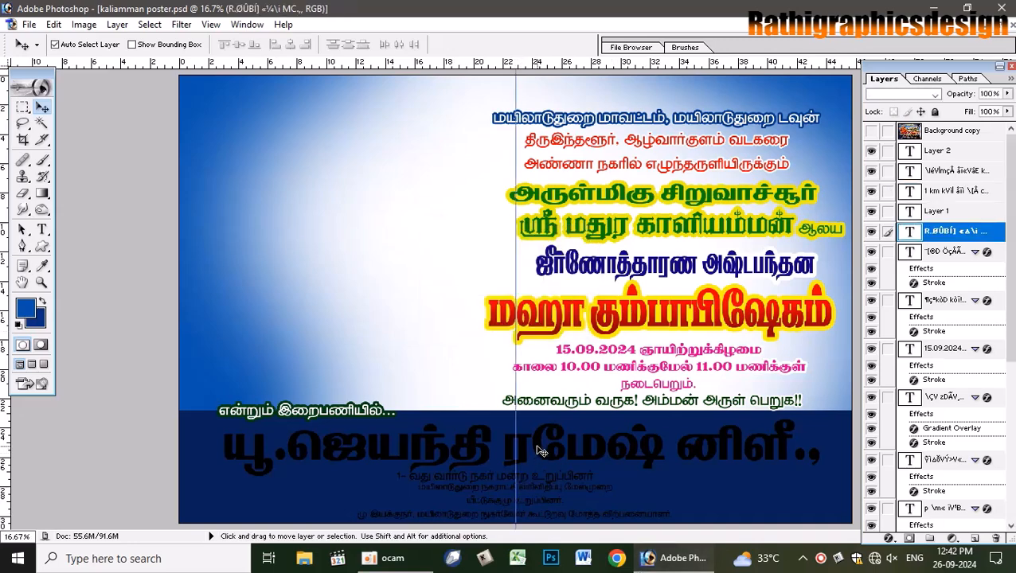
pyautogui.hotkey('ctrl', 't')
pyautogui.press('Left')
pyautogui.press('Left')
pyautogui.press('Left')
pyautogui.press('Left')
pyautogui.press('Left')
pyautogui.press('Left')
pyautogui.press('Left')
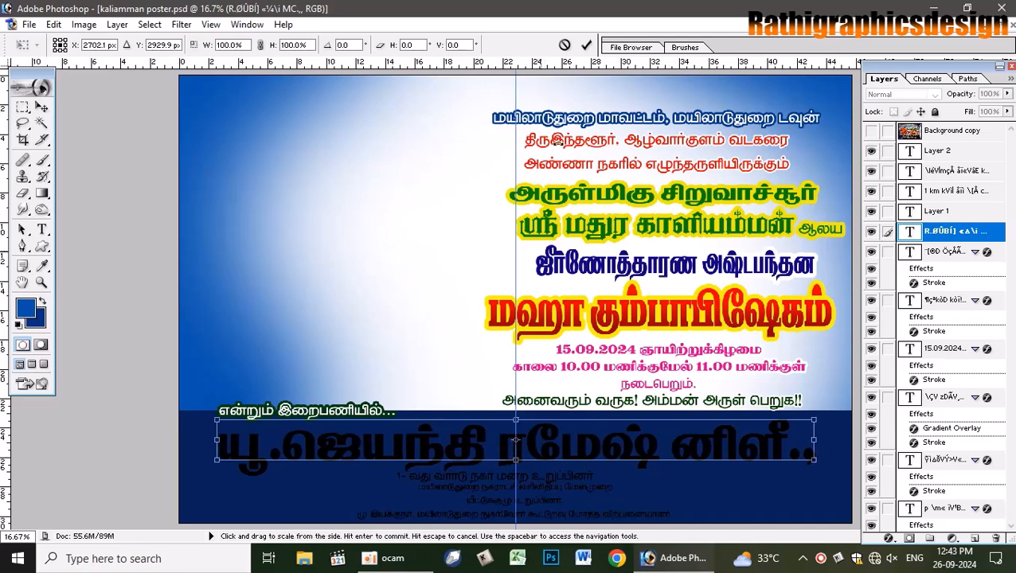
pyautogui.click(586, 45)
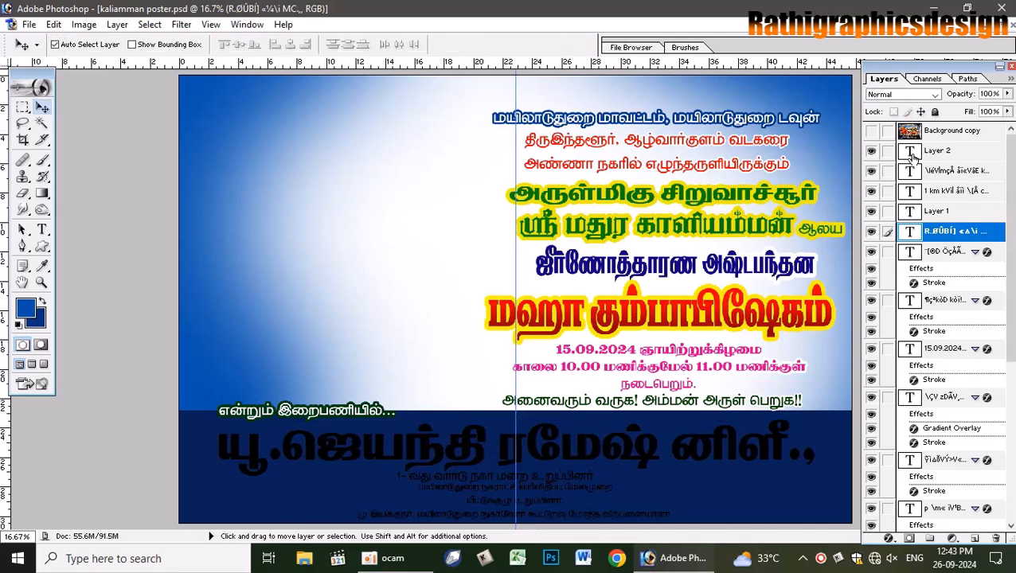
pyautogui.click(870, 130)
pyautogui.click(871, 130)
# - Turn on a Gradient Overlay for the name line and open its gradient for editing
pyautogui.doubleClick(991, 239)
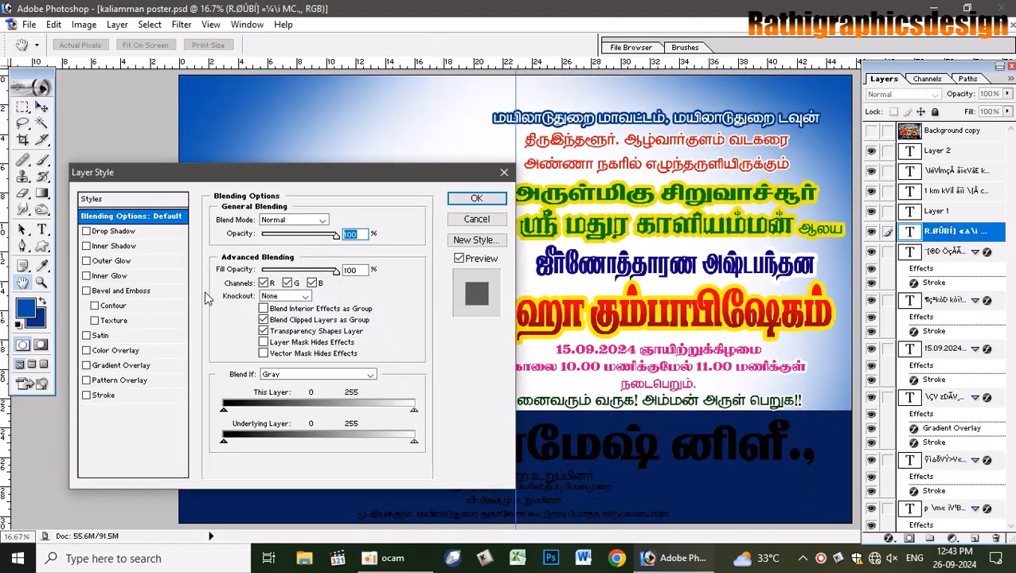
pyautogui.click(128, 365)
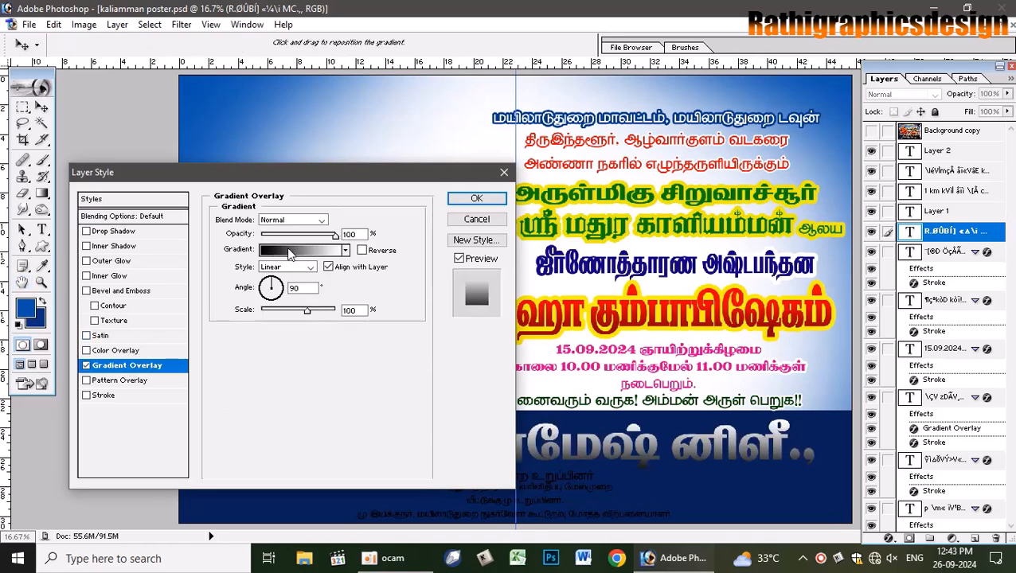
pyautogui.click(323, 251)
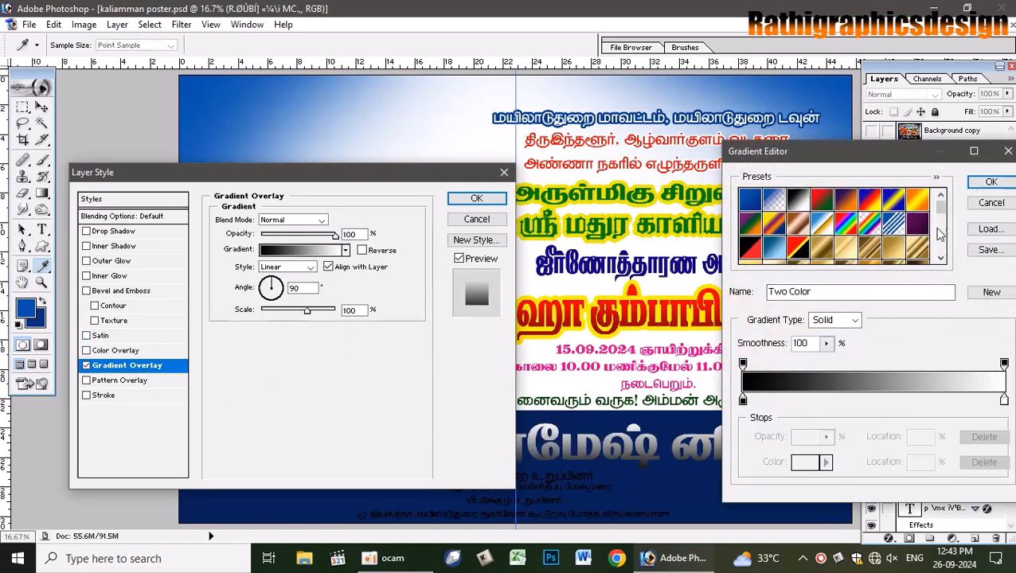
pyautogui.moveTo(944, 207); pyautogui.dragTo(943, 247)
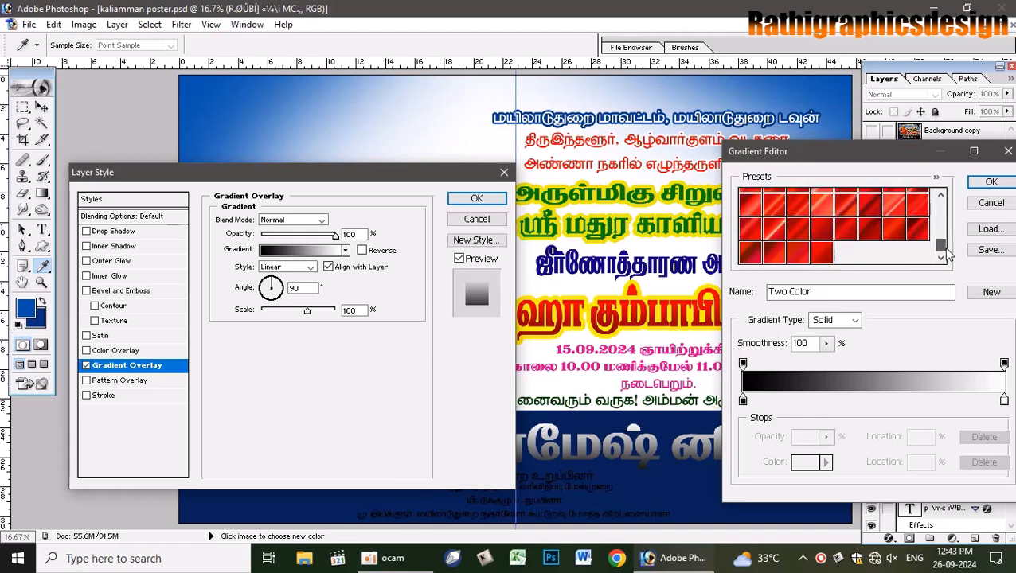
# - Make a hard black-to-white edge: black stop at 30%, white stop at about 31–32%
pyautogui.click(743, 401)
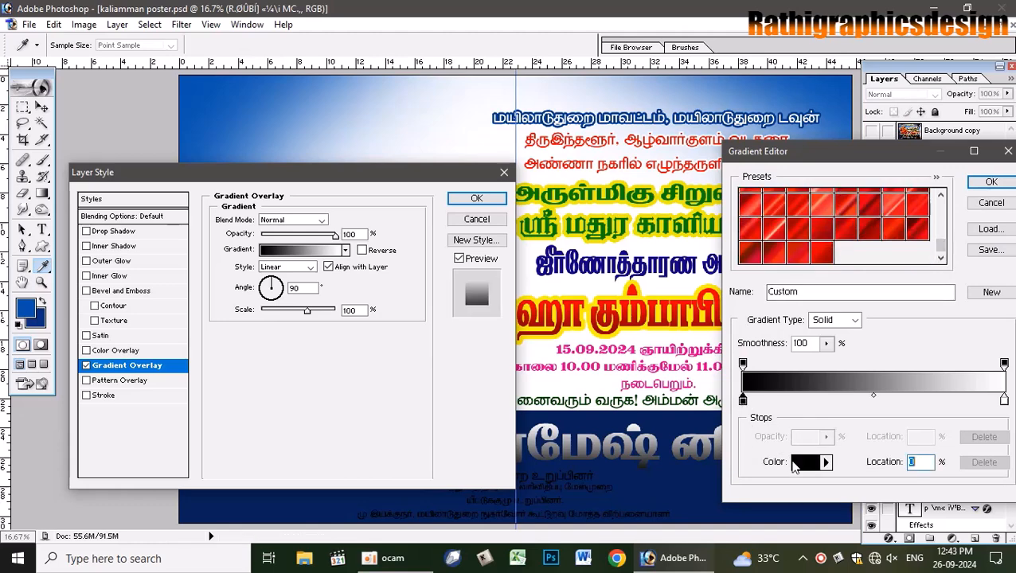
pyautogui.click(804, 462)
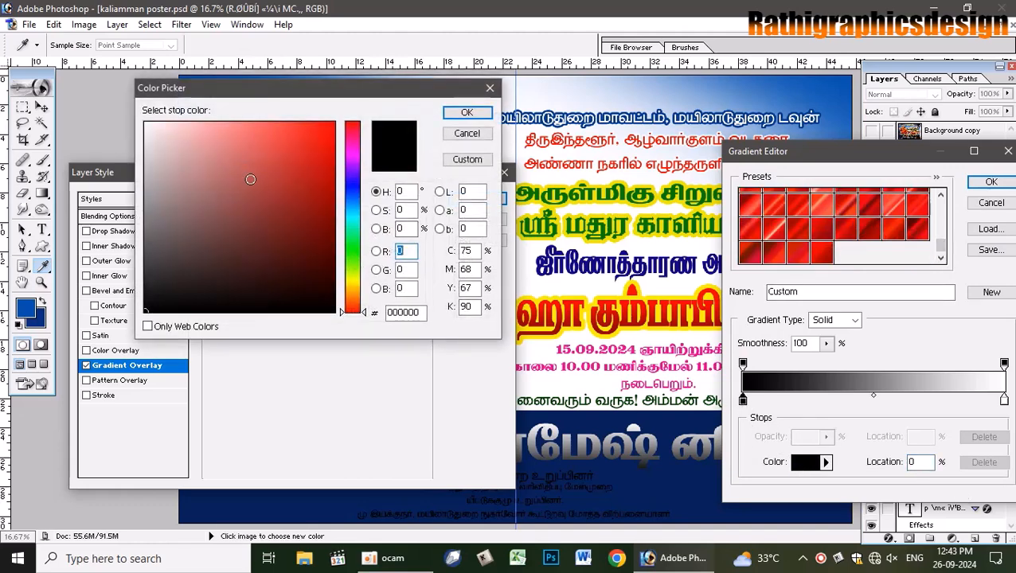
pyautogui.moveTo(250, 179)
pyautogui.mouseDown()
pyautogui.moveTo(302, 295)
pyautogui.moveTo(351, 328)
pyautogui.mouseUp()
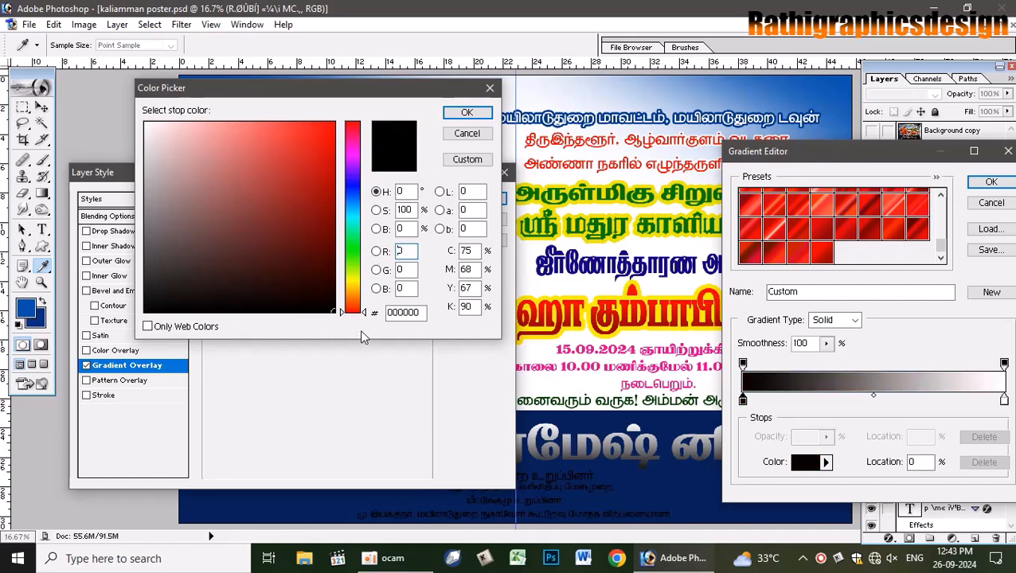
pyautogui.click(467, 113)
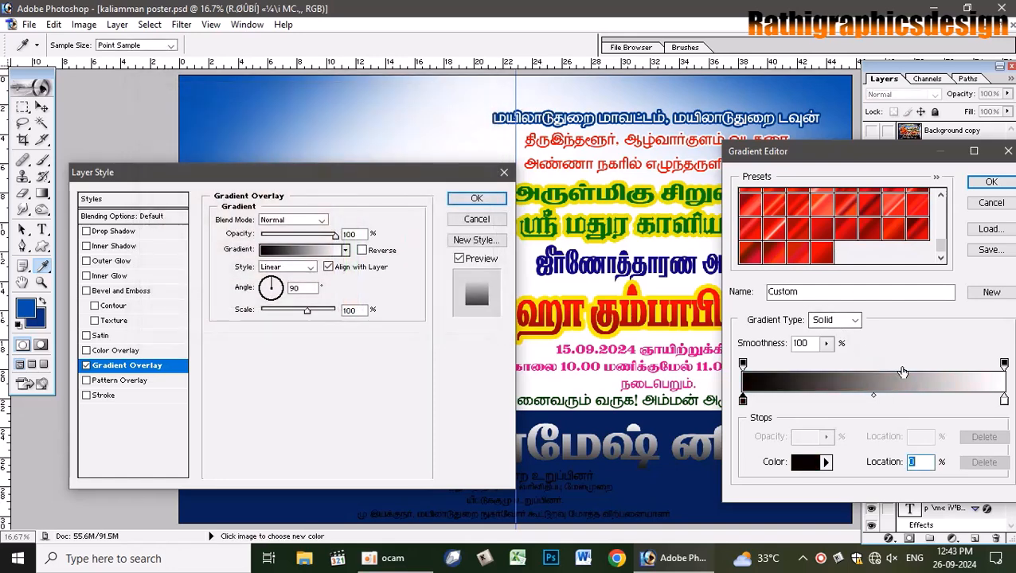
pyautogui.write('30')
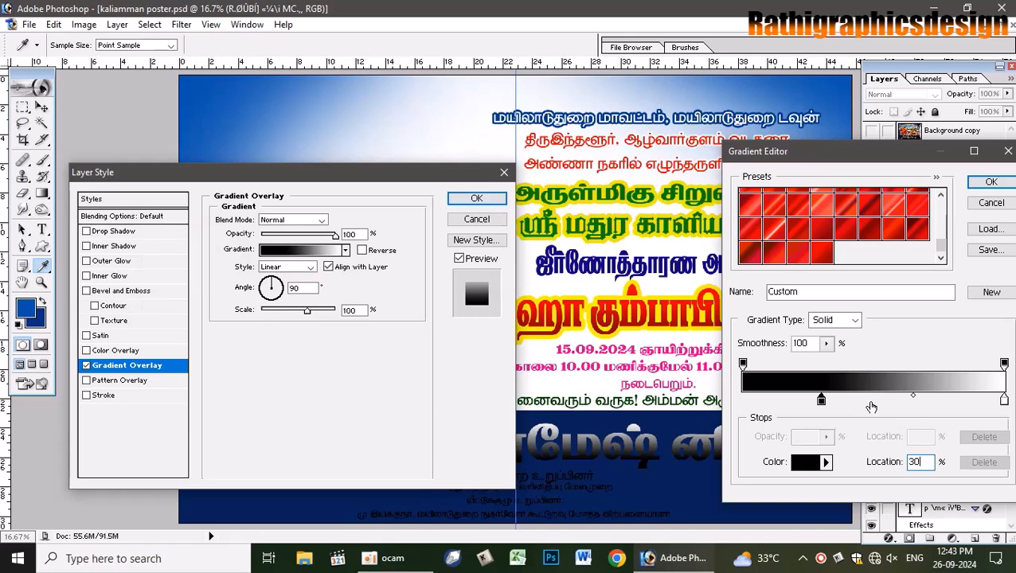
pyautogui.click(841, 400)
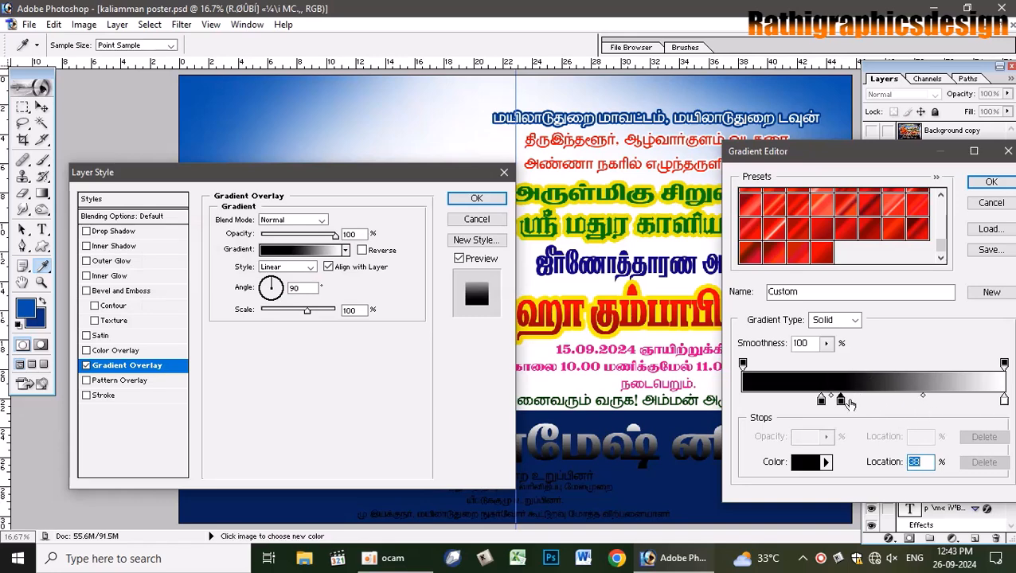
pyautogui.write('31')
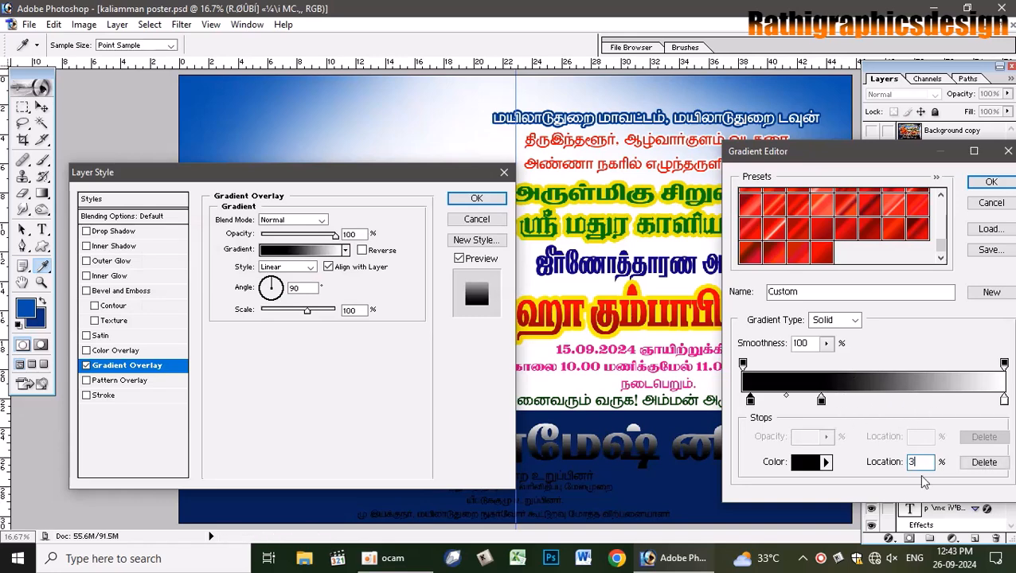
pyautogui.doubleClick(823, 400)
pyautogui.click(143, 112)
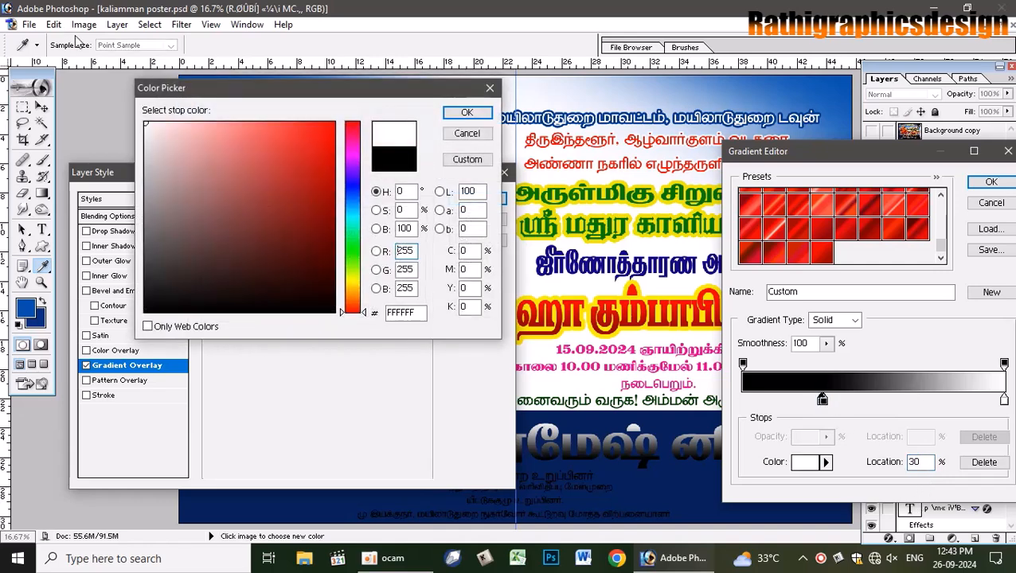
pyautogui.click(465, 111)
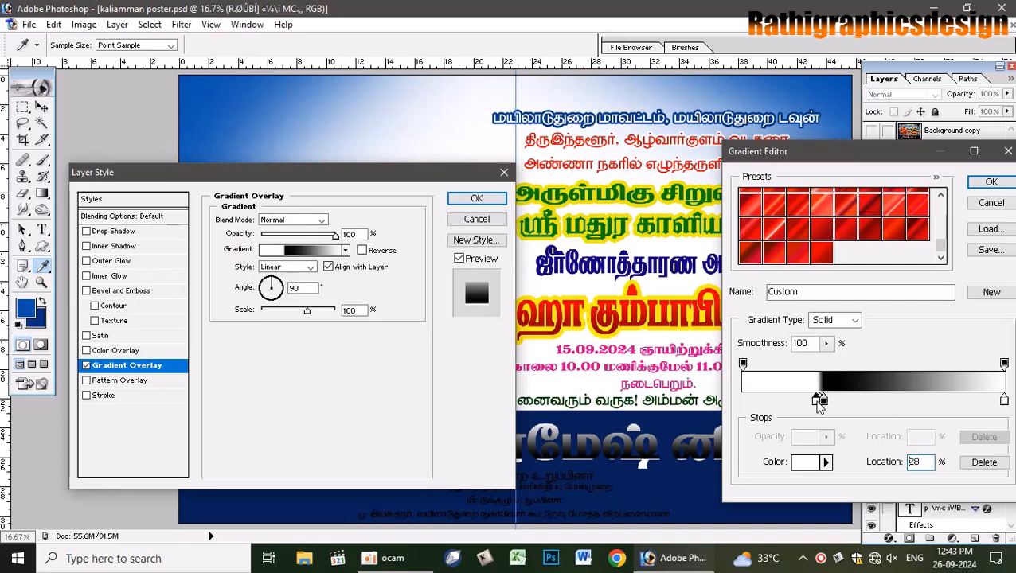
pyautogui.moveTo(824, 403); pyautogui.dragTo(827, 404)
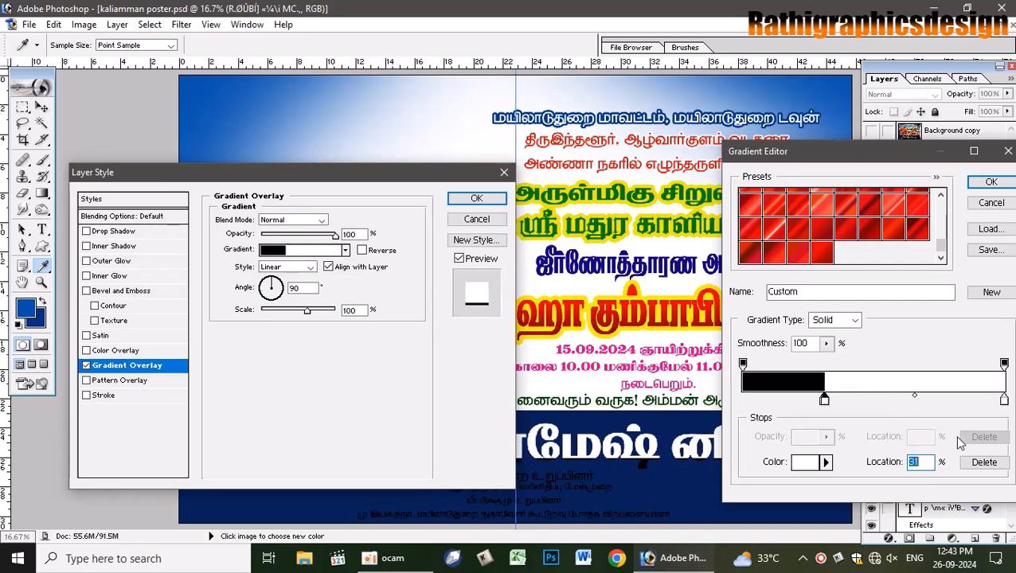
# - Add further colour stops toward the gradient's right end
pyautogui.moveTo(1005, 403); pyautogui.dragTo(902, 401)
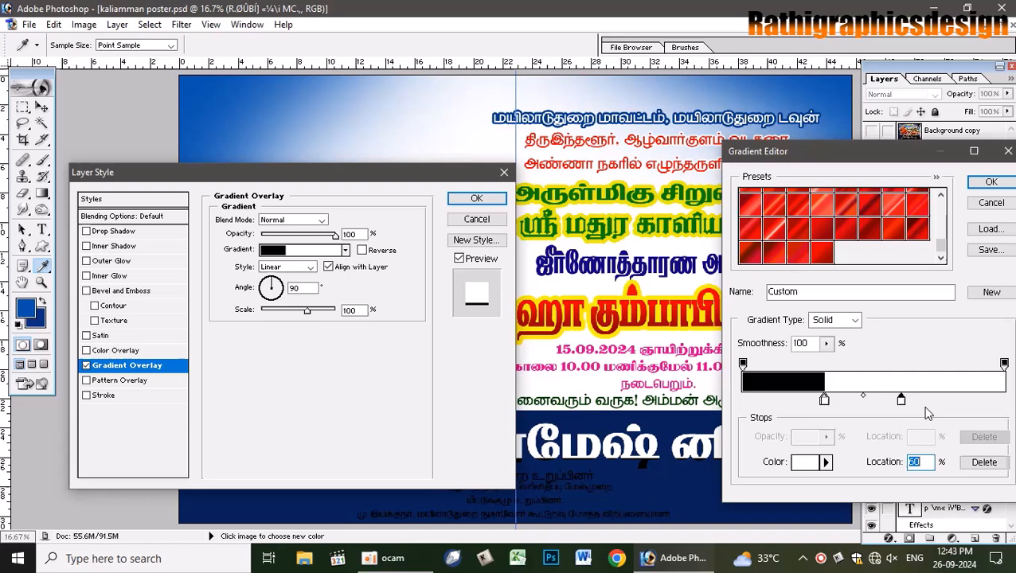
pyautogui.click(1002, 399)
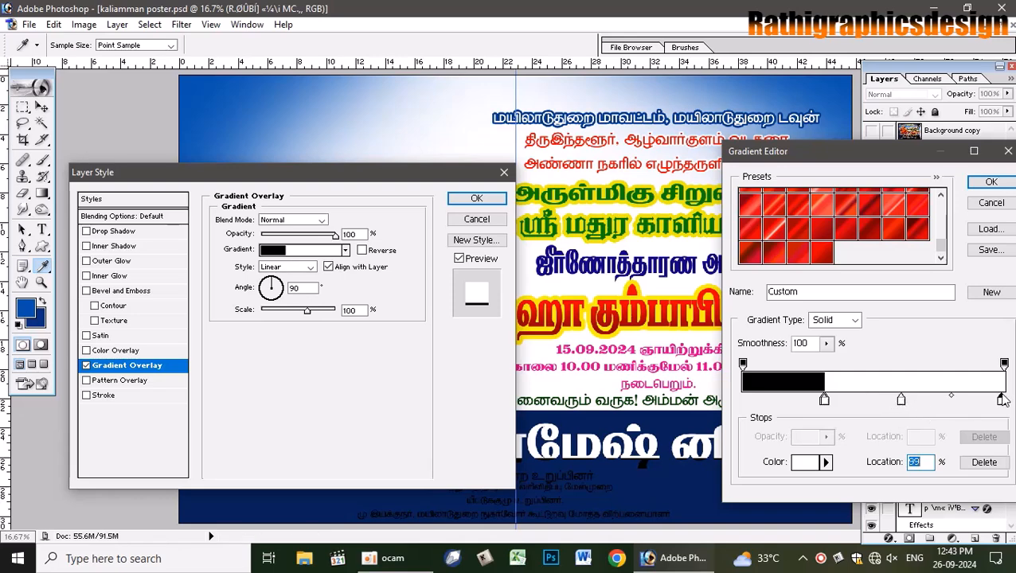
pyautogui.doubleClick(902, 402)
# - Colour the middle stop bright red and add a white stop at about 59%
pyautogui.moveTo(320, 165); pyautogui.dragTo(337, 122)
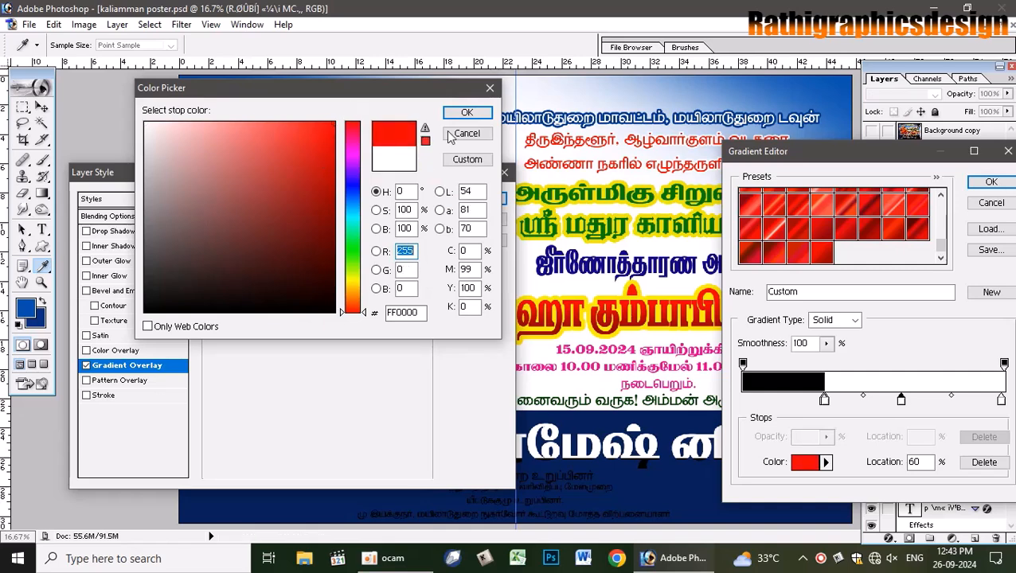
pyautogui.click(482, 112)
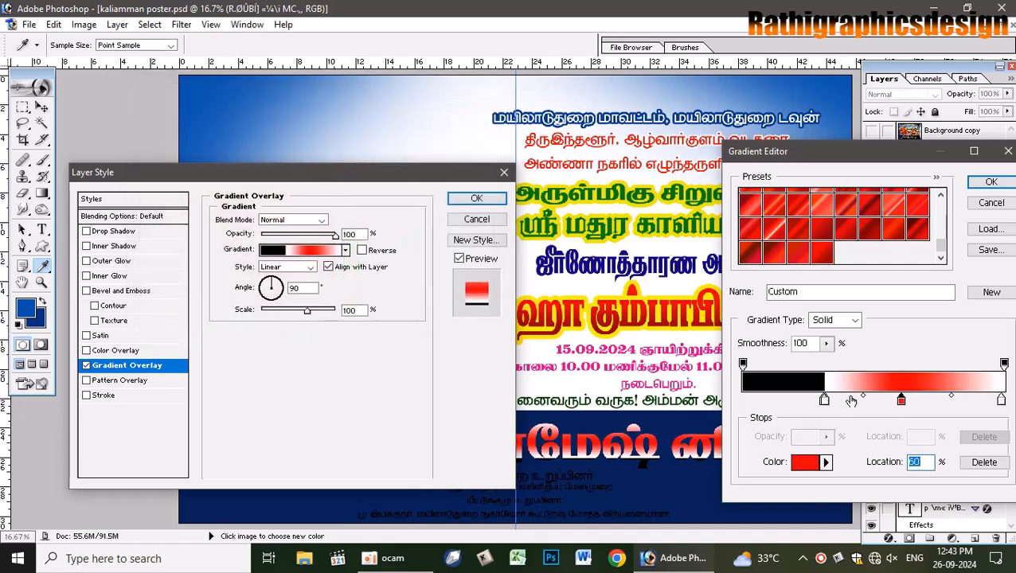
pyautogui.click(825, 400)
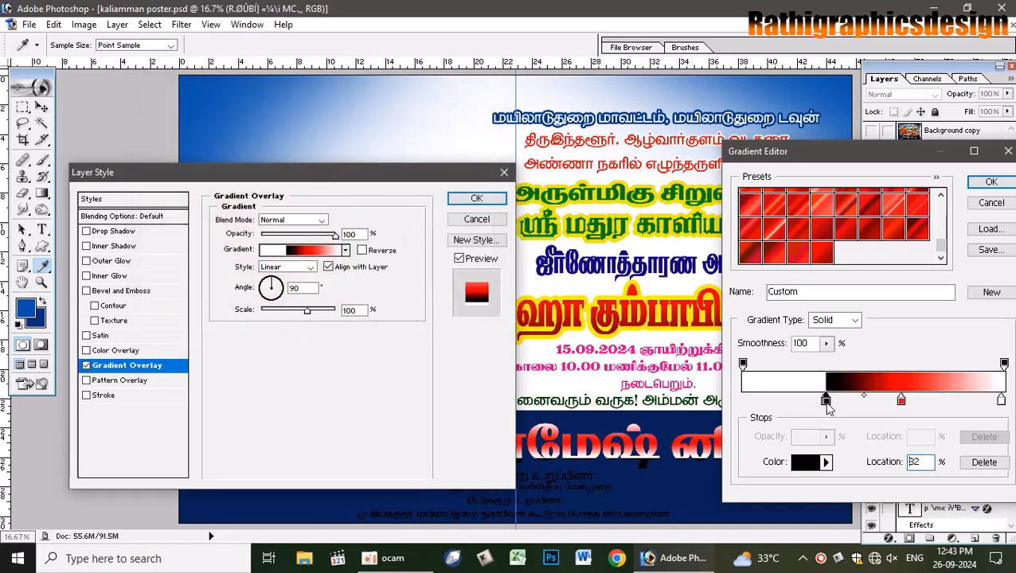
pyautogui.moveTo(824, 401); pyautogui.dragTo(841, 403)
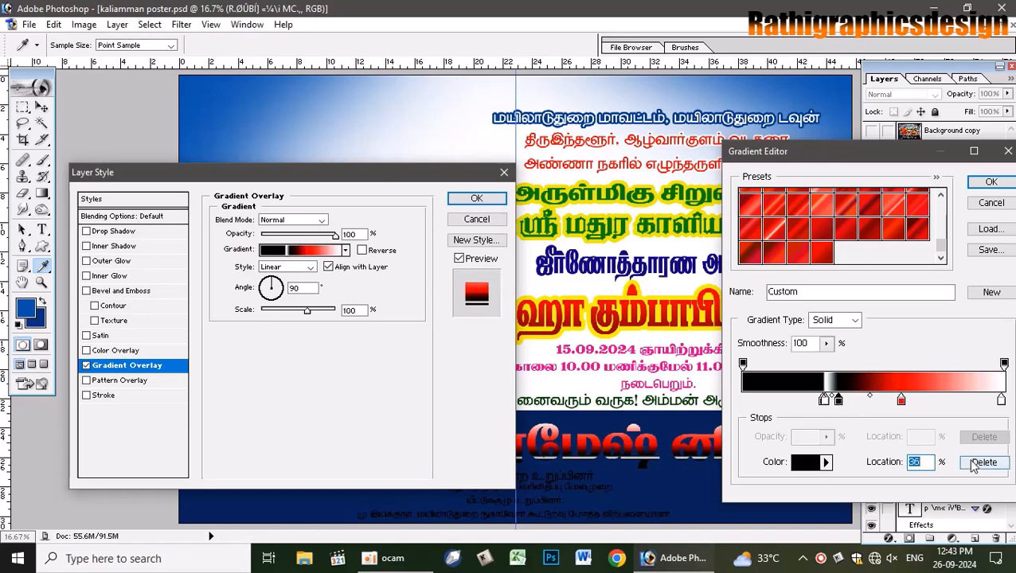
pyautogui.click(799, 462)
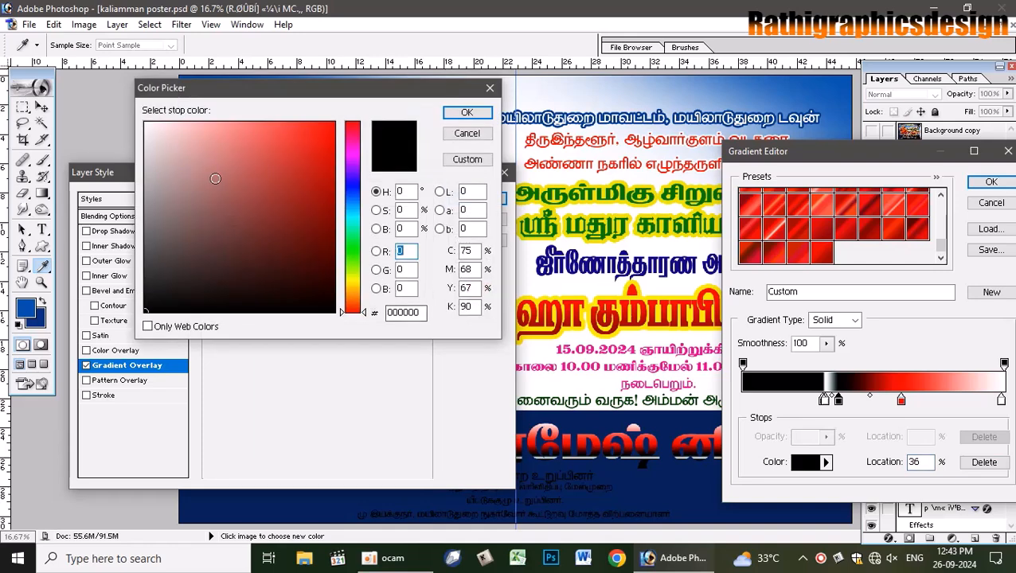
pyautogui.click(147, 125)
pyautogui.click(467, 113)
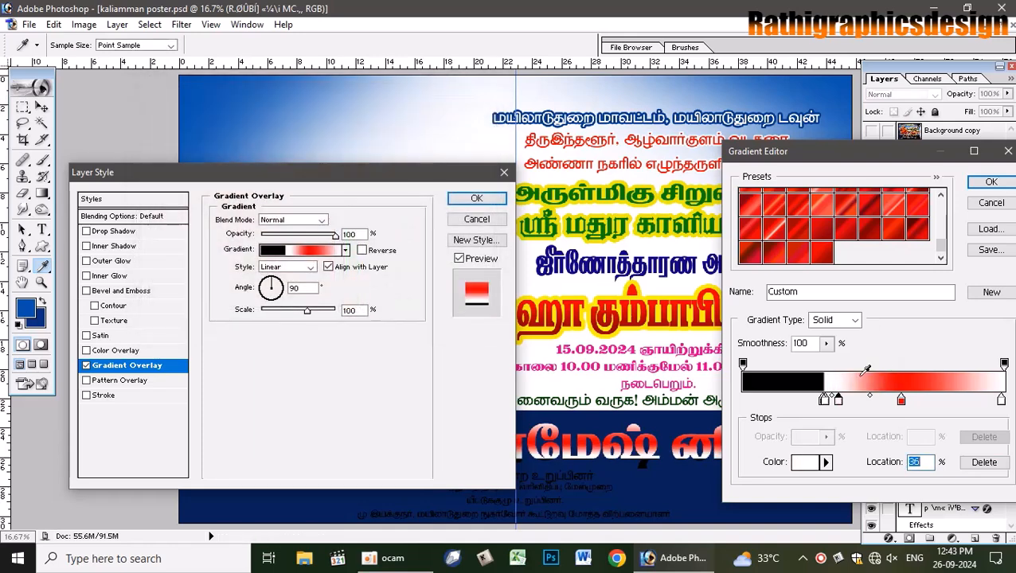
pyautogui.moveTo(839, 402); pyautogui.dragTo(901, 403)
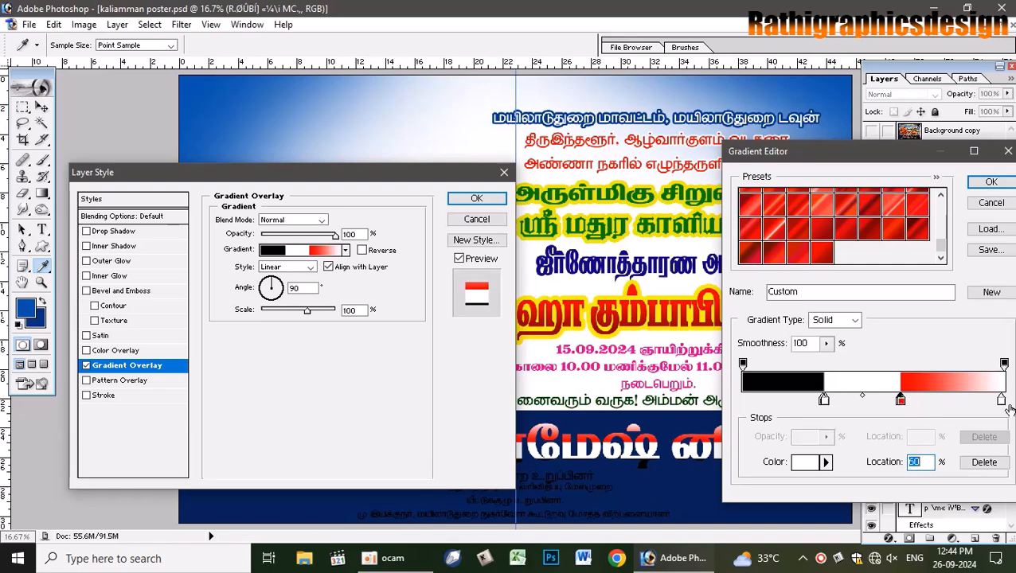
# - Make the right end stop red and save the black-white-red gradient as a new preset
pyautogui.doubleClick(1001, 403)
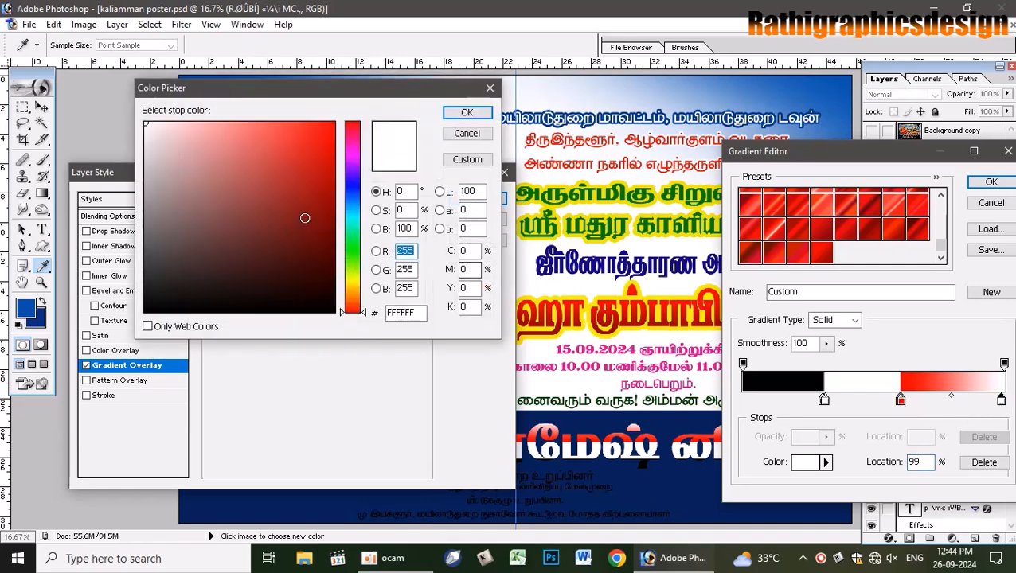
pyautogui.moveTo(306, 217); pyautogui.dragTo(351, 118)
pyautogui.click(467, 113)
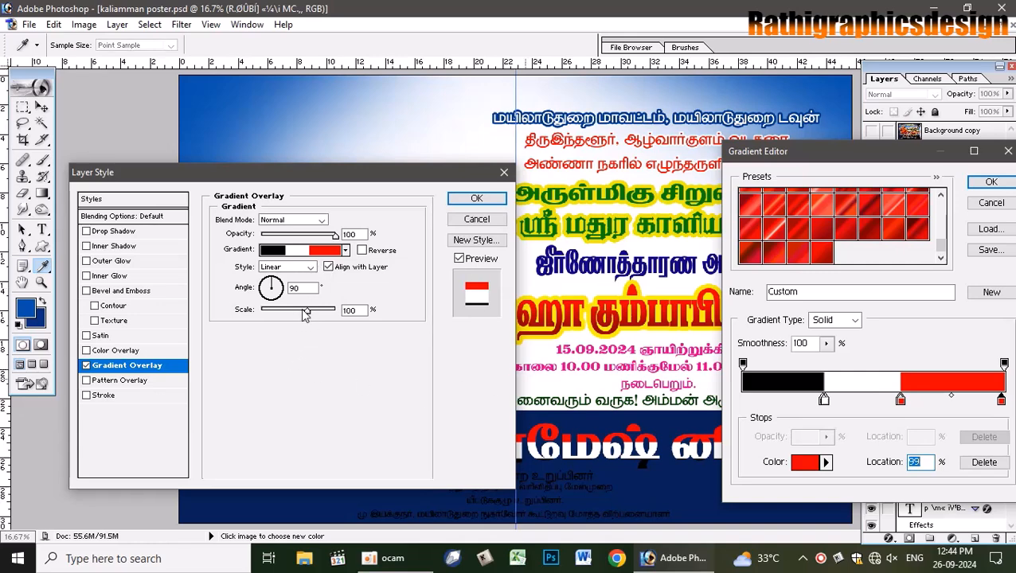
pyautogui.click(991, 293)
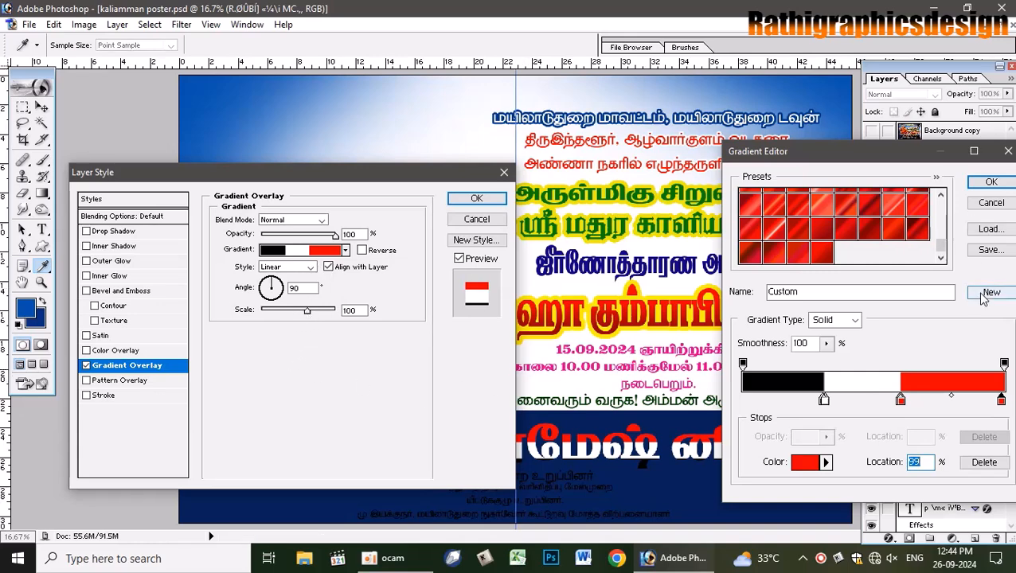
pyautogui.click(994, 182)
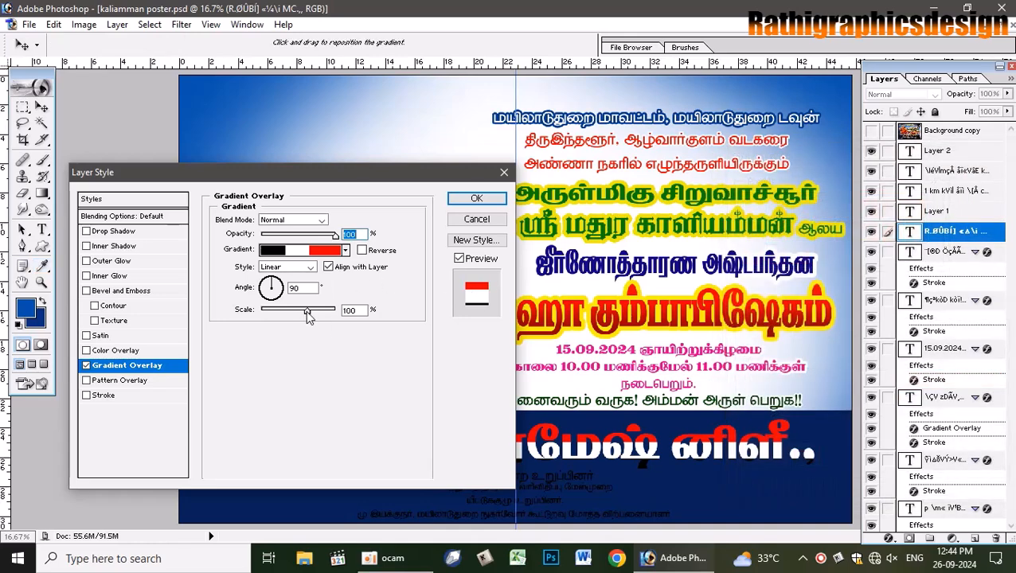
# - Reduce the gradient overlay scale to 12% and apply the layer style
pyautogui.moveTo(308, 312); pyautogui.dragTo(285, 312)
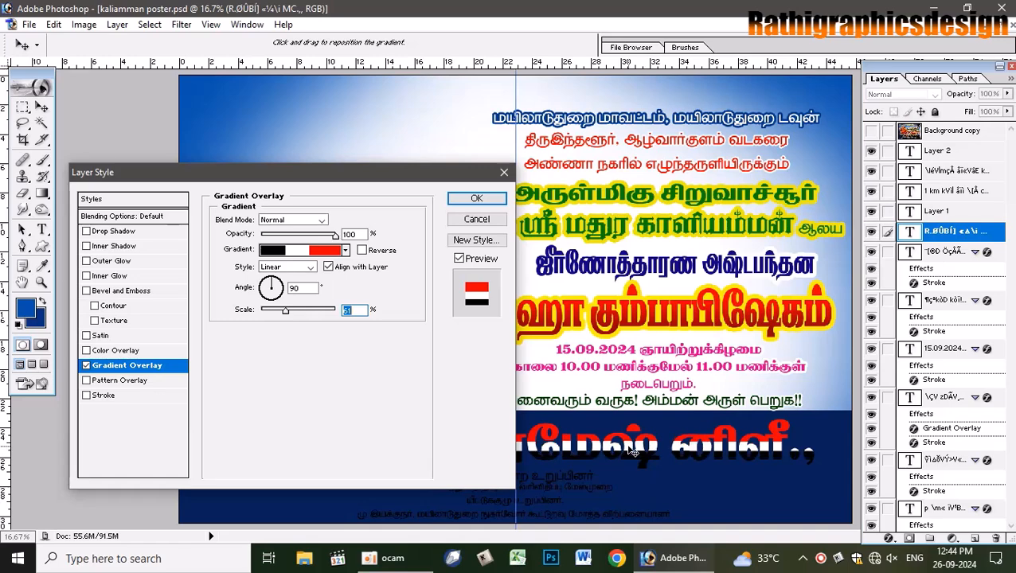
pyautogui.moveTo(287, 313); pyautogui.dragTo(277, 316)
pyautogui.click(476, 199)
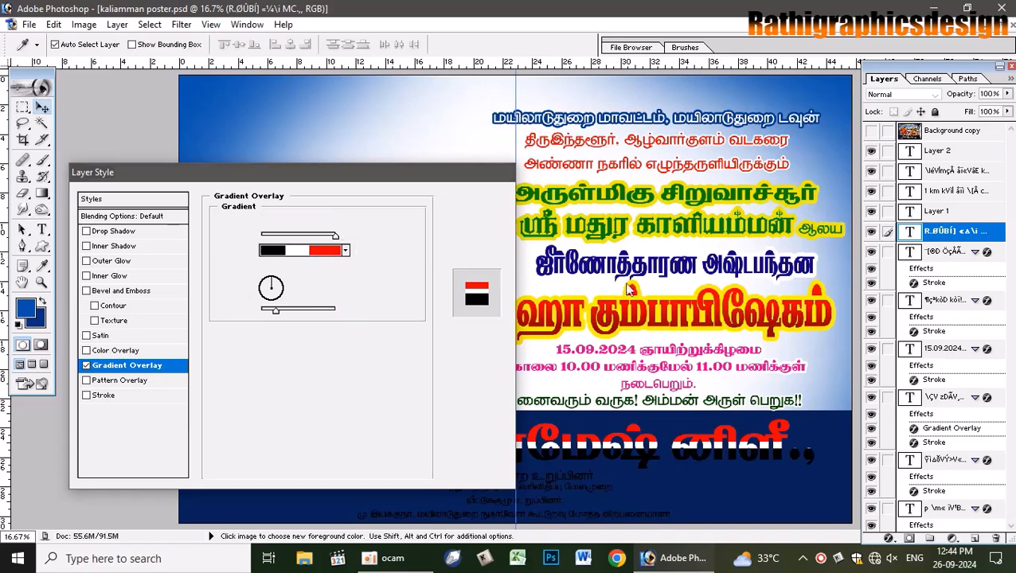
# - Set the trailing "MC.," of the name line to Arial Bold at 70 pt
pyautogui.click(42, 230)
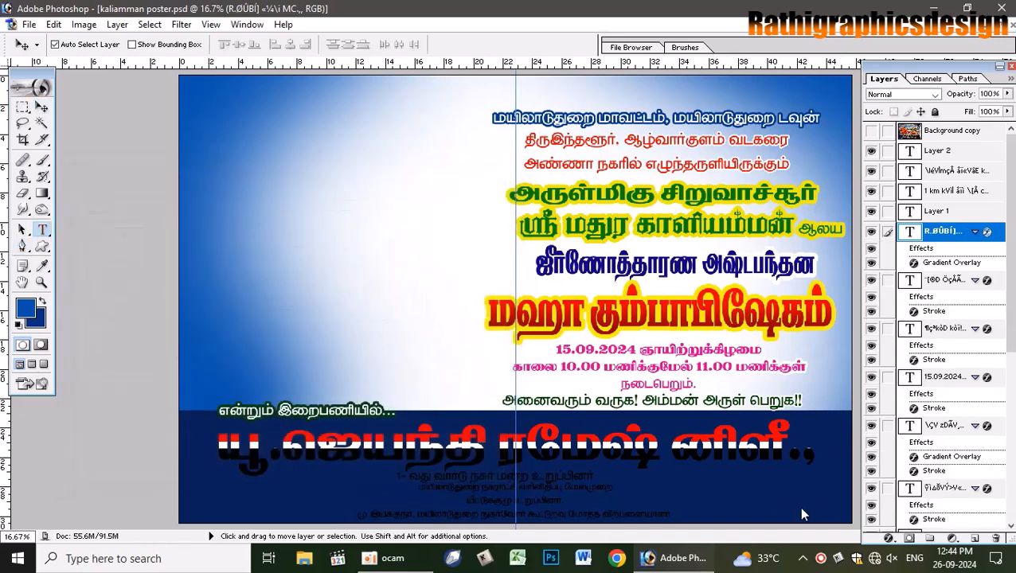
pyautogui.moveTo(689, 451); pyautogui.dragTo(850, 438)
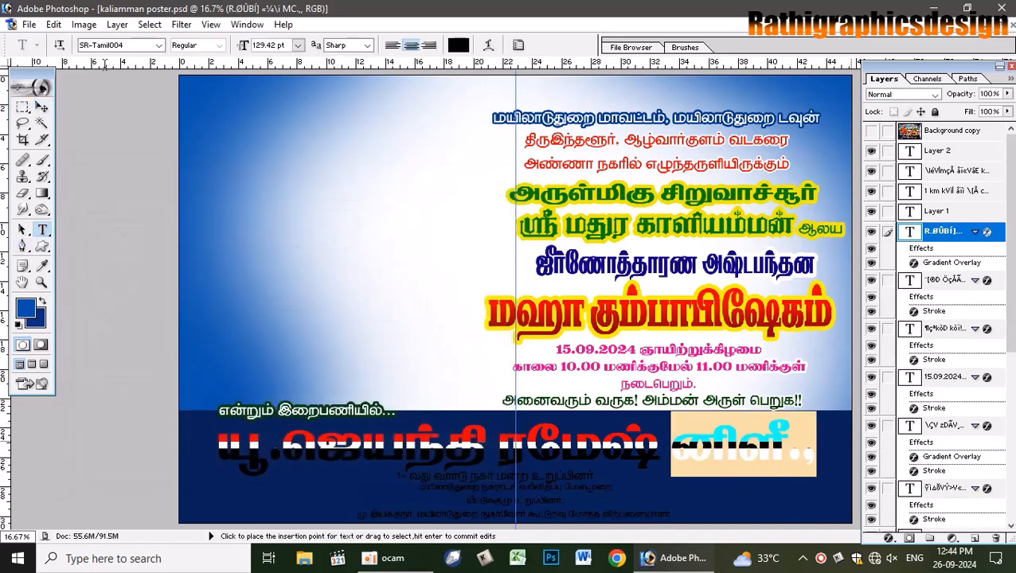
pyautogui.click(139, 45)
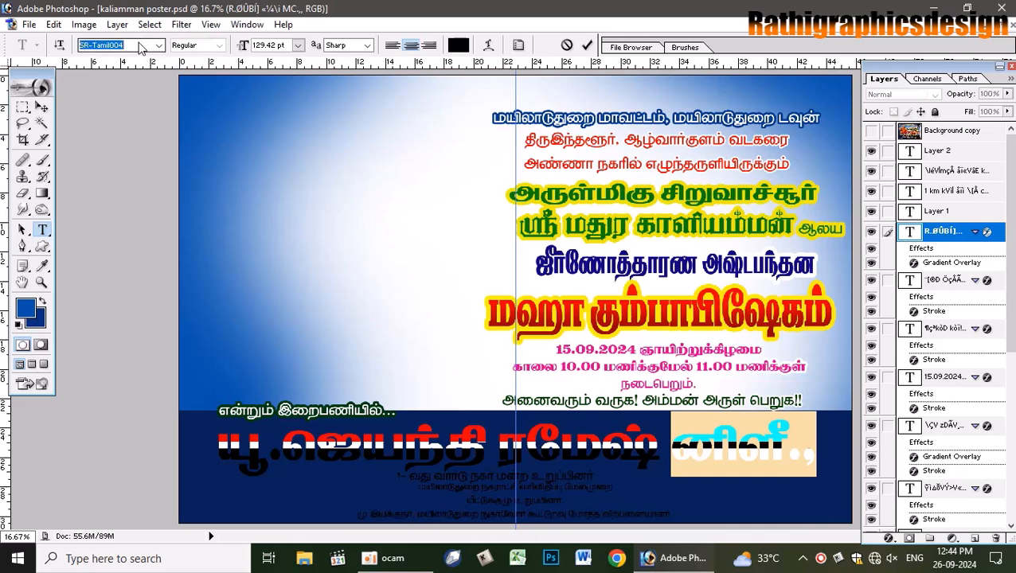
pyautogui.write('Arial')
pyautogui.press('Return')
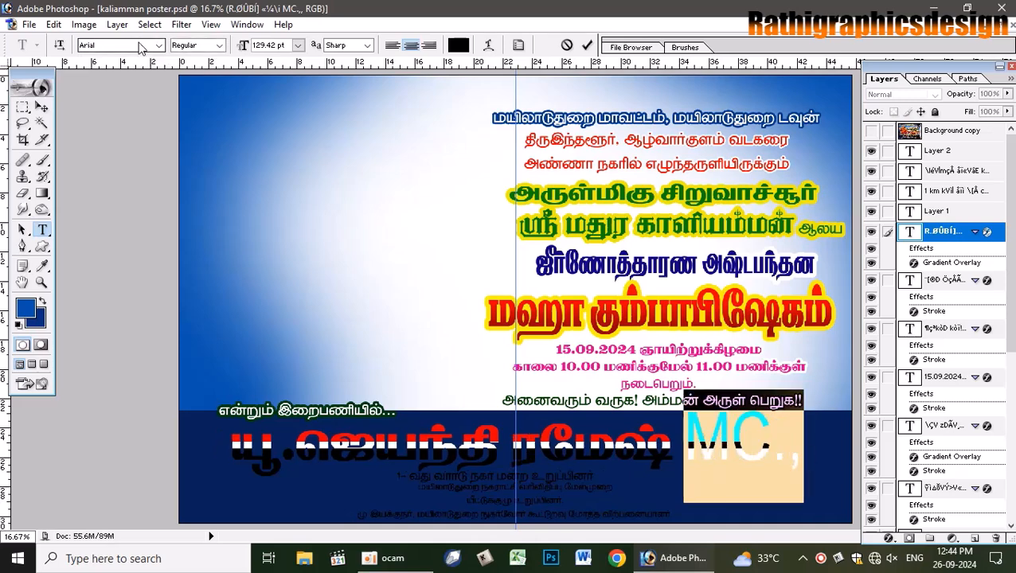
pyautogui.hotkey('ctrl', 'shift', ',')
pyautogui.hotkey('ctrl', 'shift', ',')
pyautogui.hotkey('ctrl', 'shift', ',')
pyautogui.hotkey('ctrl', 'shift', ',')
pyautogui.hotkey('ctrl', 'shift', ',')
pyautogui.hotkey('ctrl', 'shift', ',')
pyautogui.hotkey('ctrl', 'shift', ',')
pyautogui.hotkey('ctrl', 'shift', ',')
pyautogui.hotkey('ctrl', 'shift', ',')
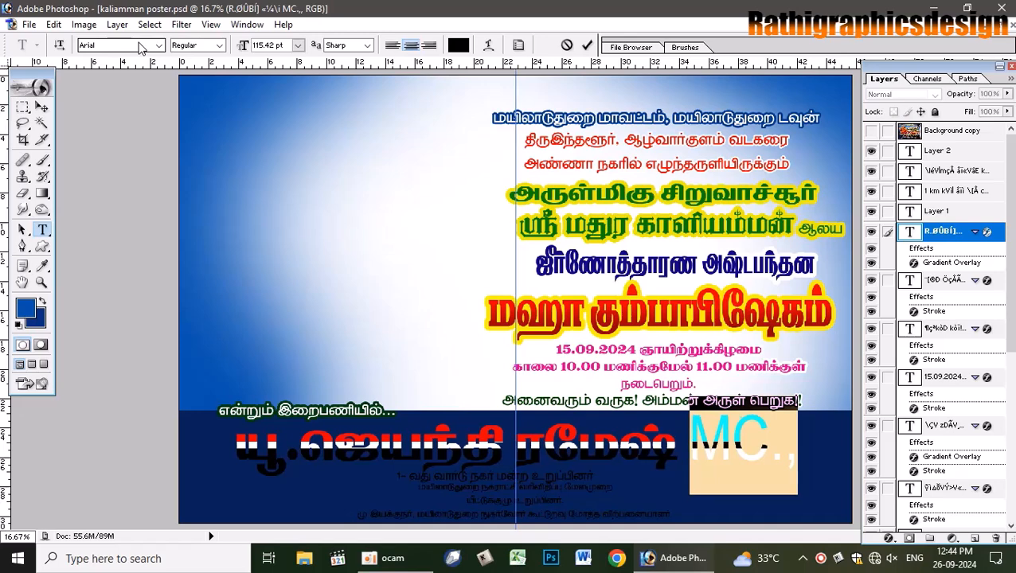
pyautogui.click(298, 46)
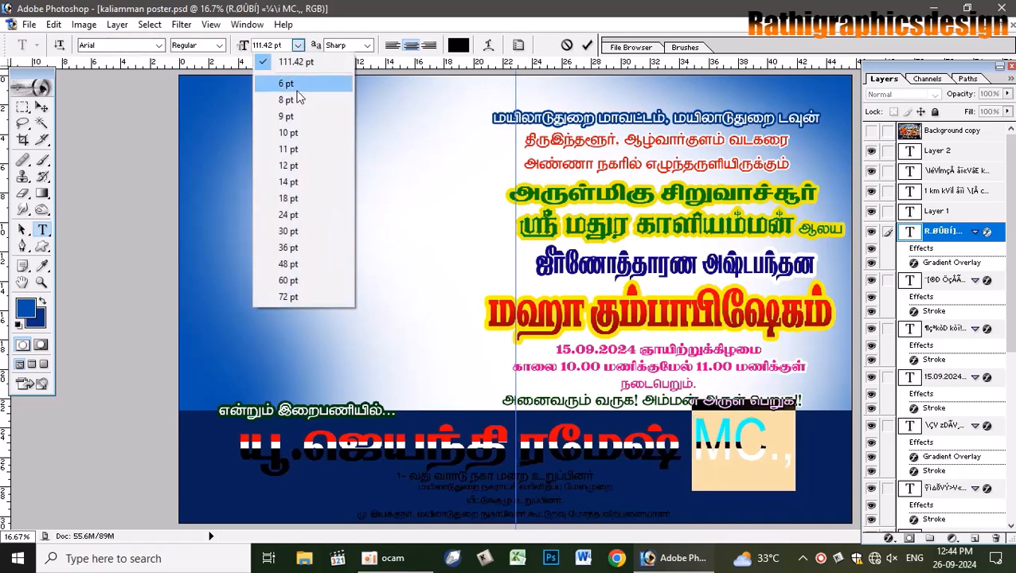
pyautogui.click(299, 263)
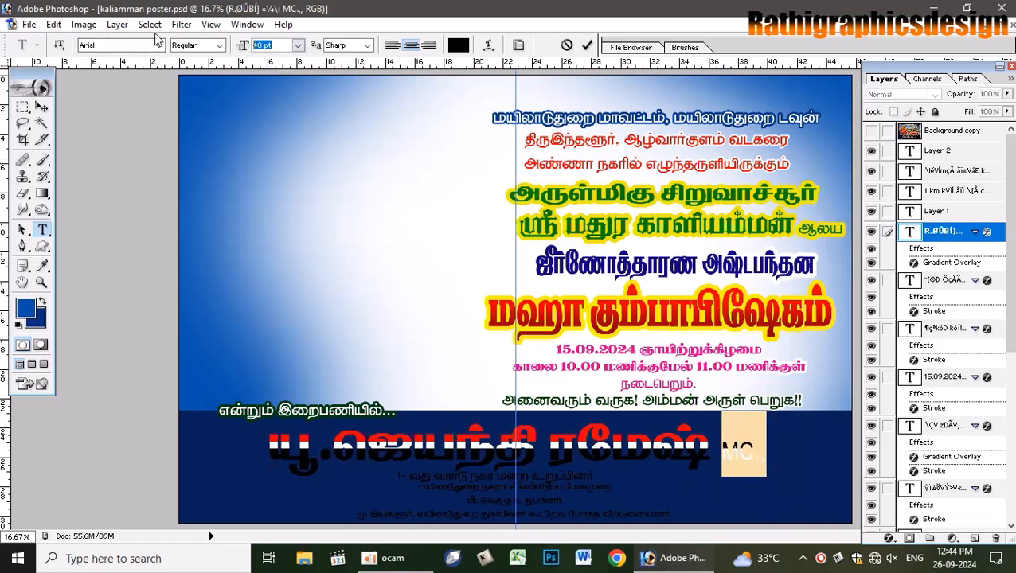
pyautogui.write('70')
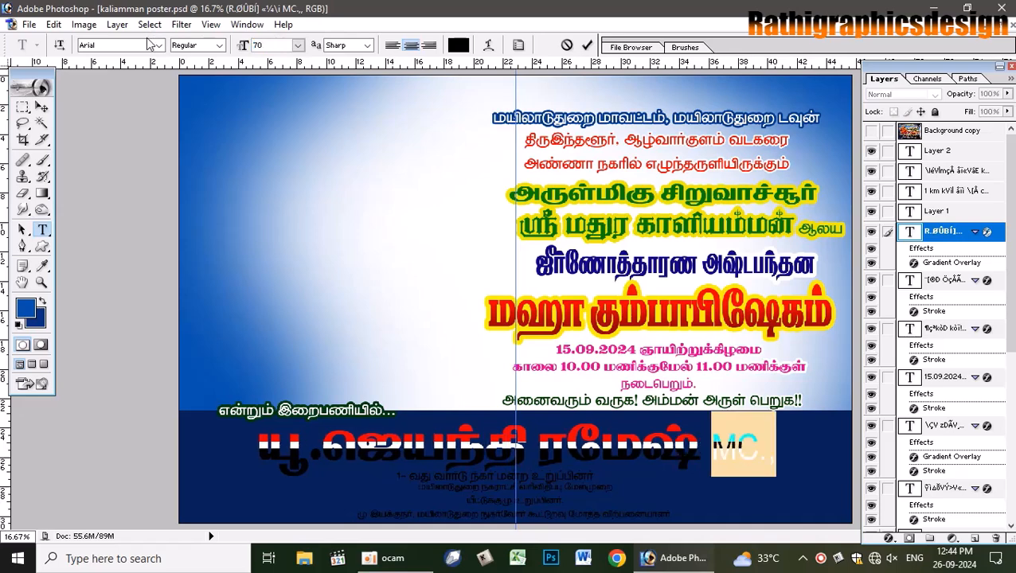
pyautogui.click(219, 46)
pyautogui.click(192, 91)
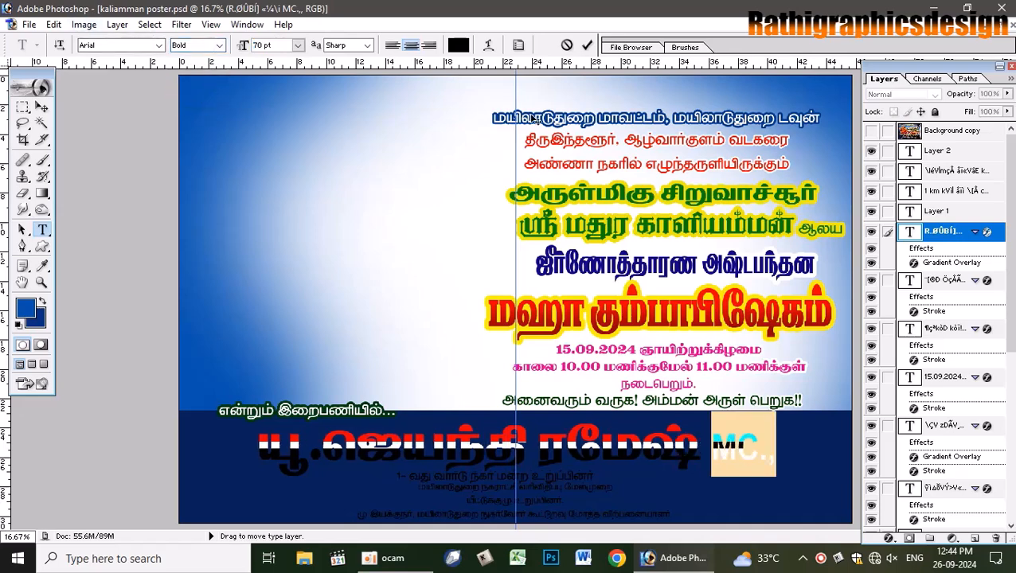
pyautogui.click(587, 45)
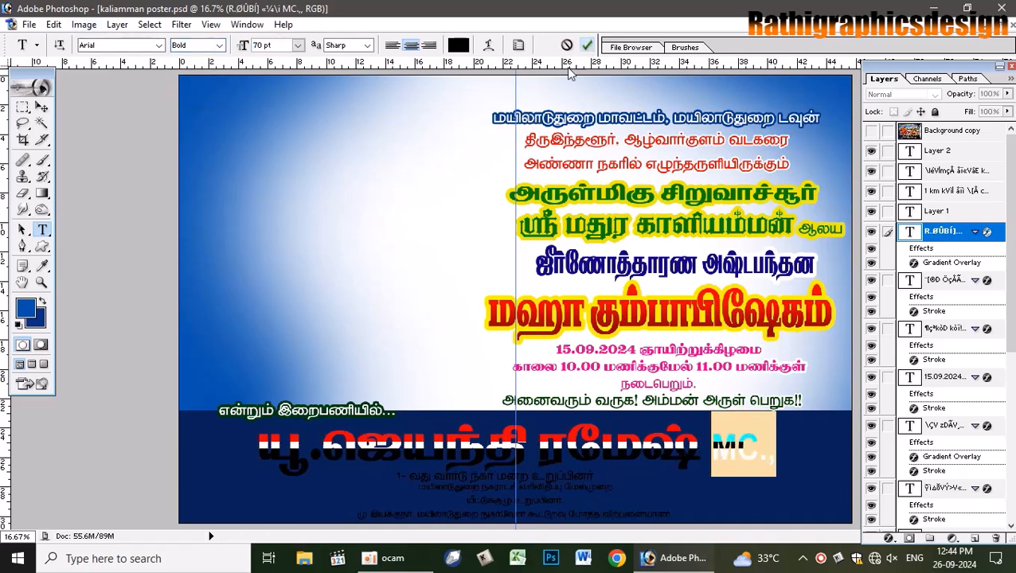
# - Set the name line's leading "R." to Arial Bold
pyautogui.doubleClick(318, 450)
pyautogui.click(138, 45)
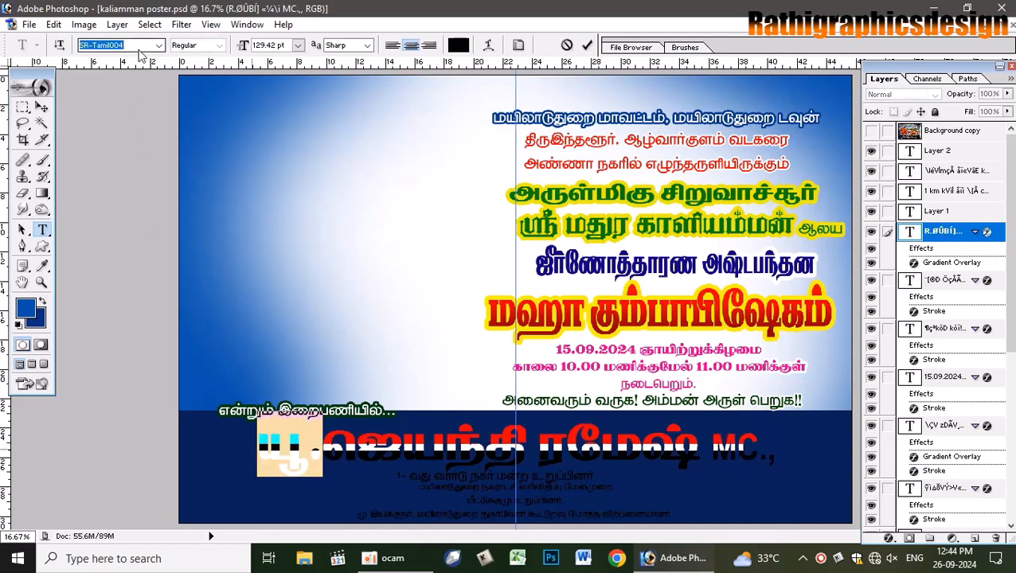
pyautogui.write('arial')
pyautogui.press('Return')
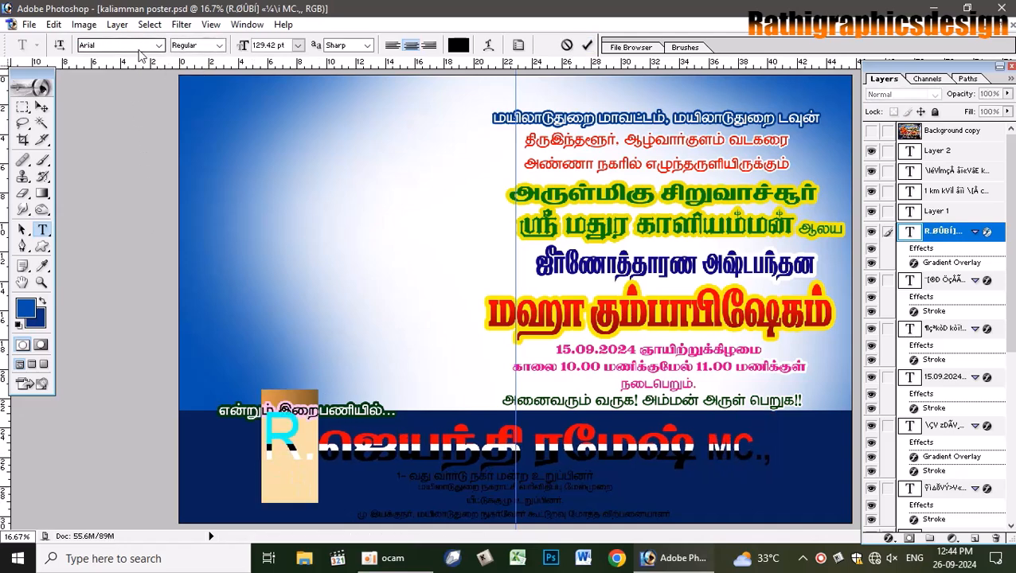
pyautogui.click(214, 45)
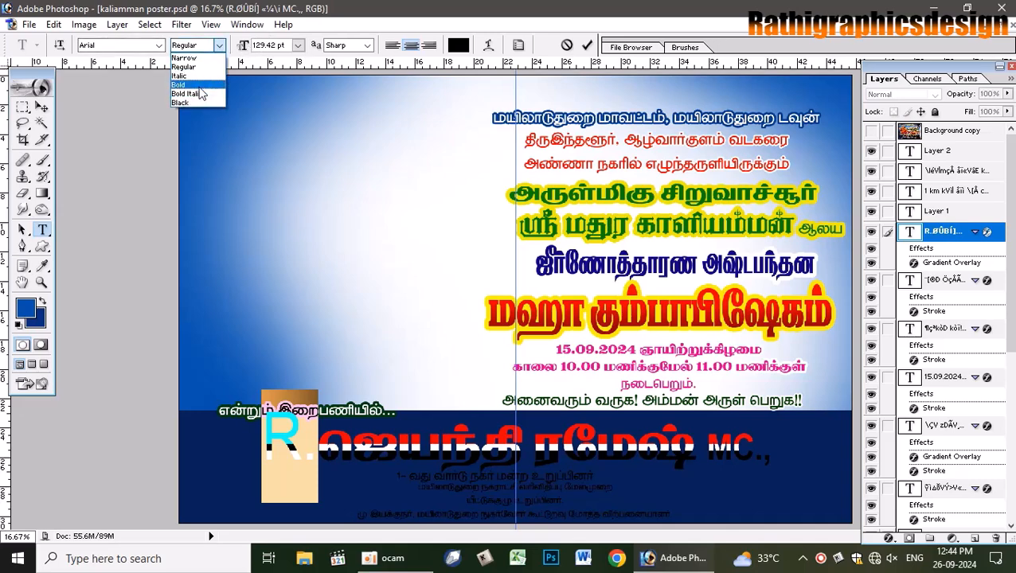
pyautogui.click(200, 87)
# - Size the "R." to 86 pt after trying 72, 100 and 90 pt
pyautogui.click(298, 45)
pyautogui.click(304, 299)
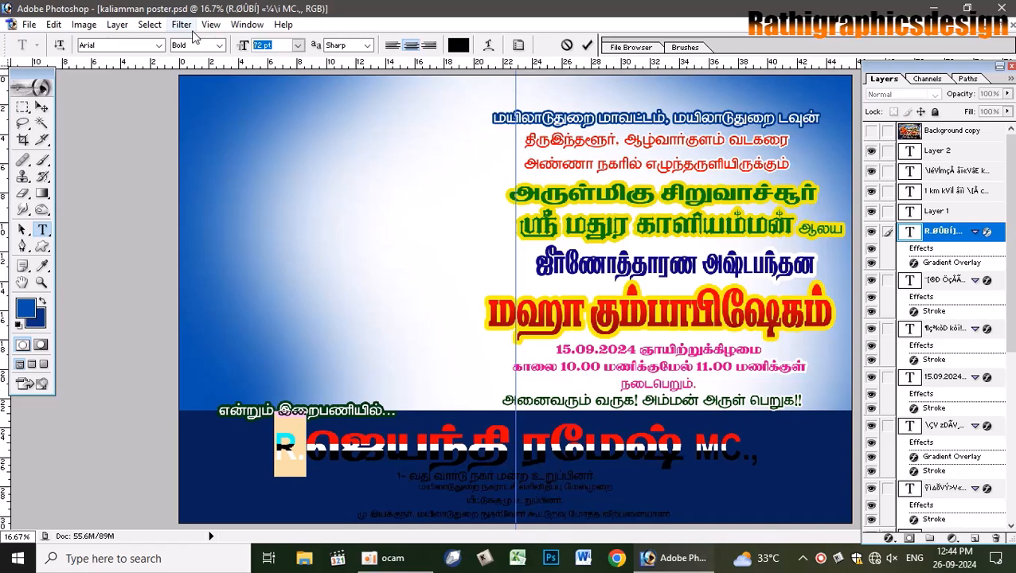
pyautogui.write('100')
pyautogui.press('Return')
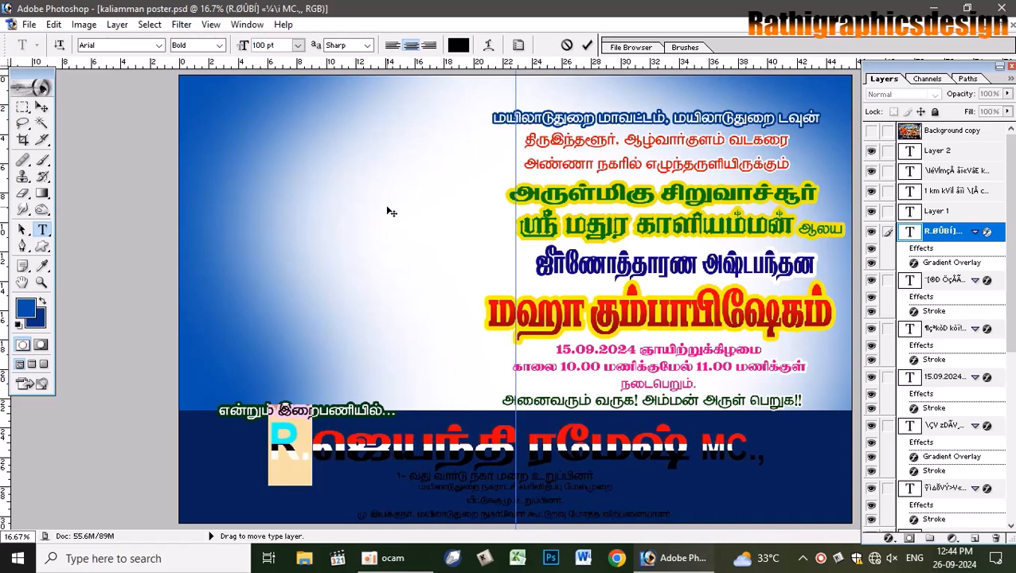
pyautogui.write('90')
pyautogui.press('Return')
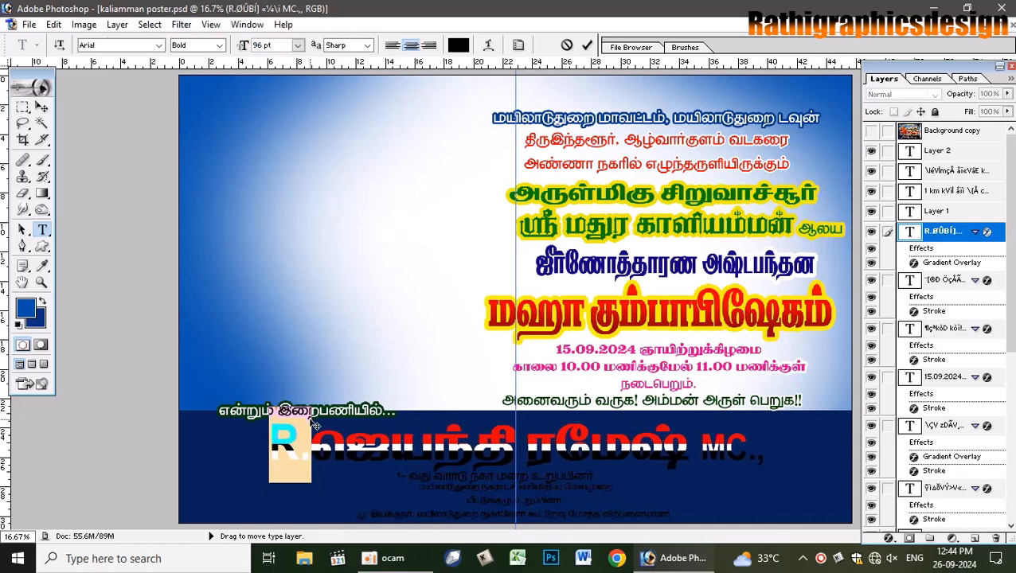
pyautogui.hotkey('ctrl', 'shift', ',')
pyautogui.hotkey('ctrl', 'shift', ',')
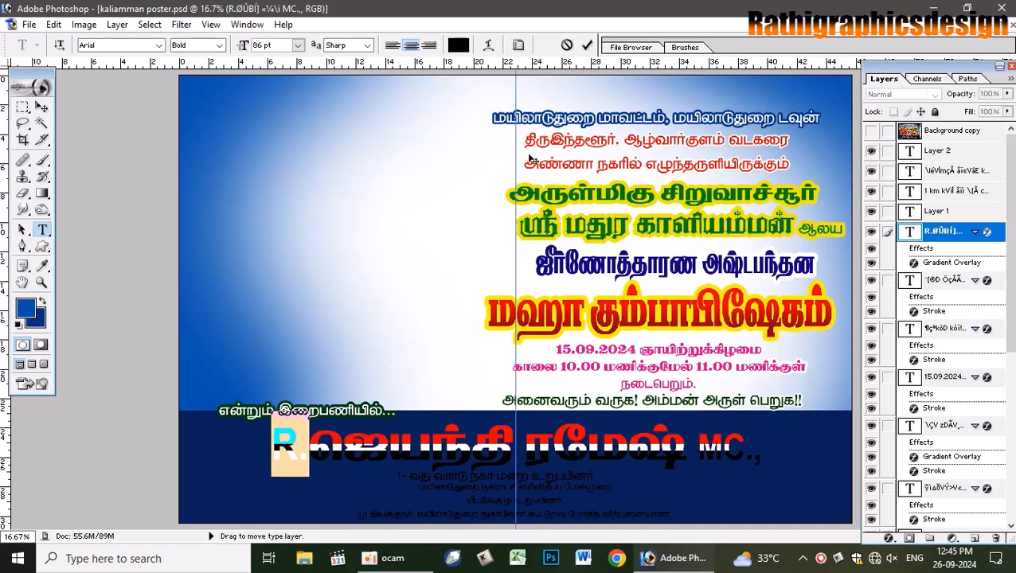
pyautogui.click(587, 45)
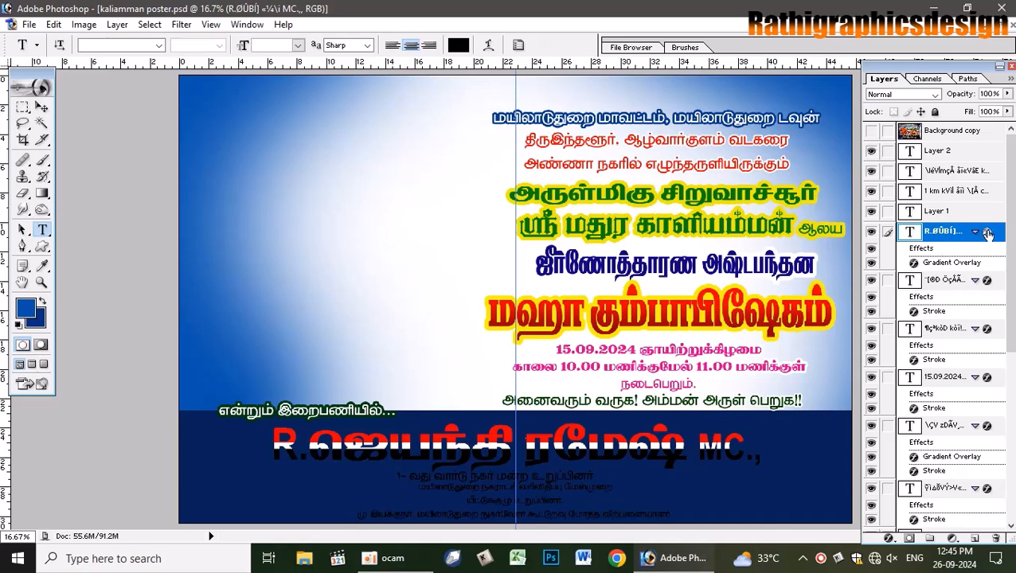
pyautogui.click(872, 132)
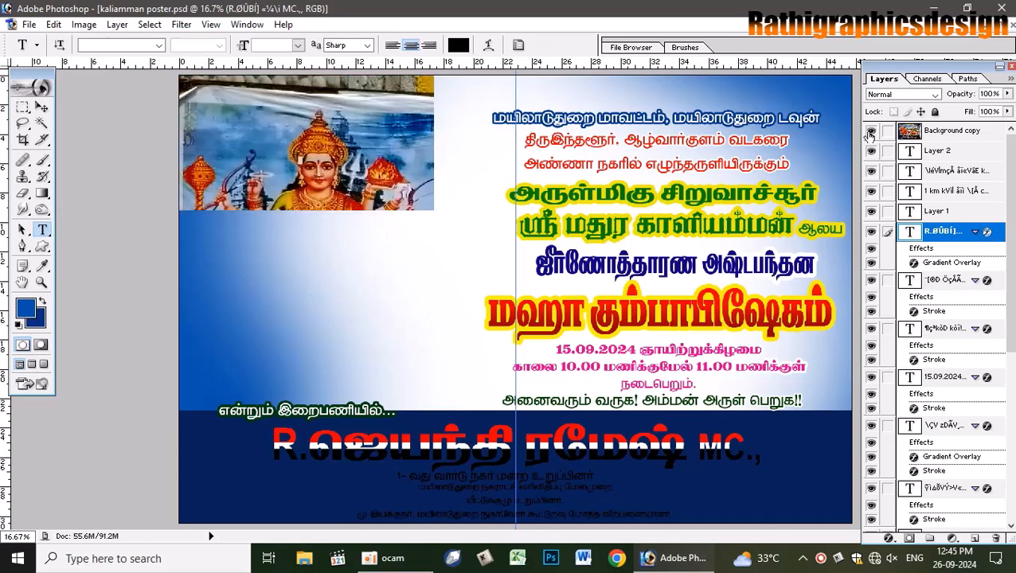
pyautogui.click(872, 132)
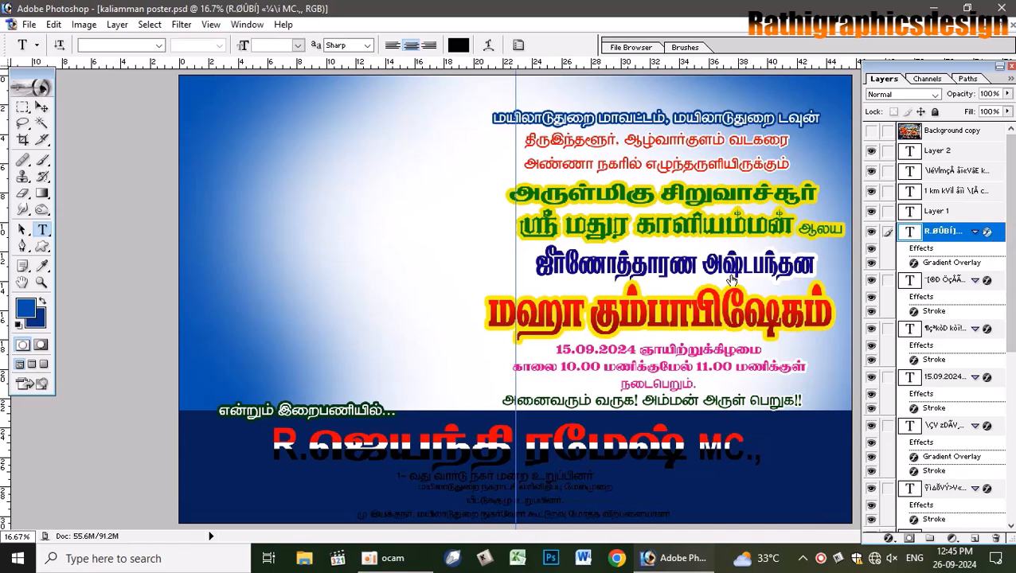
# - Reverse the name line's gradient overlay and shift its white band slightly lower
pyautogui.press('h')
pyautogui.doubleClick(993, 237)
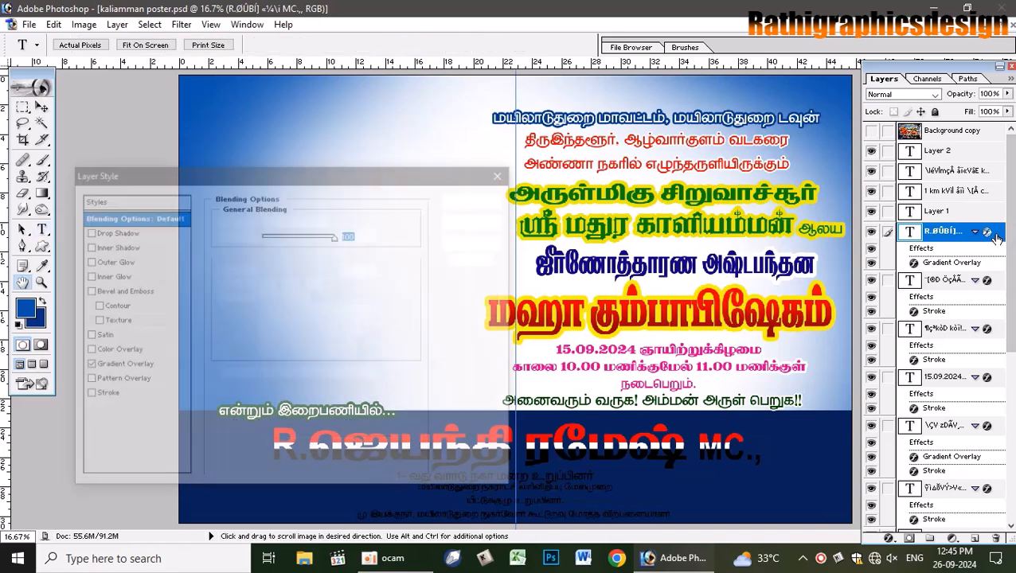
pyautogui.click(126, 368)
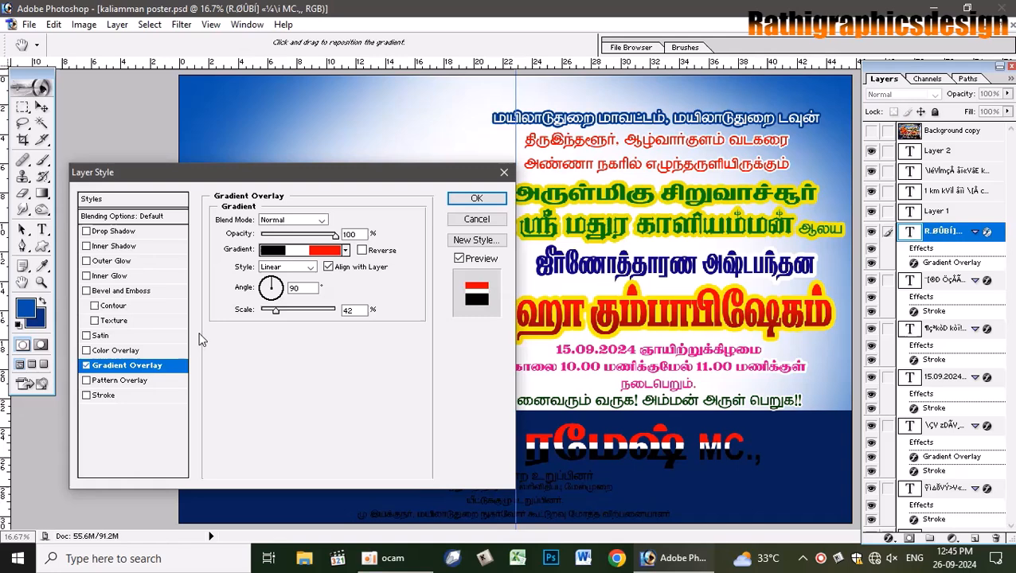
pyautogui.click(362, 250)
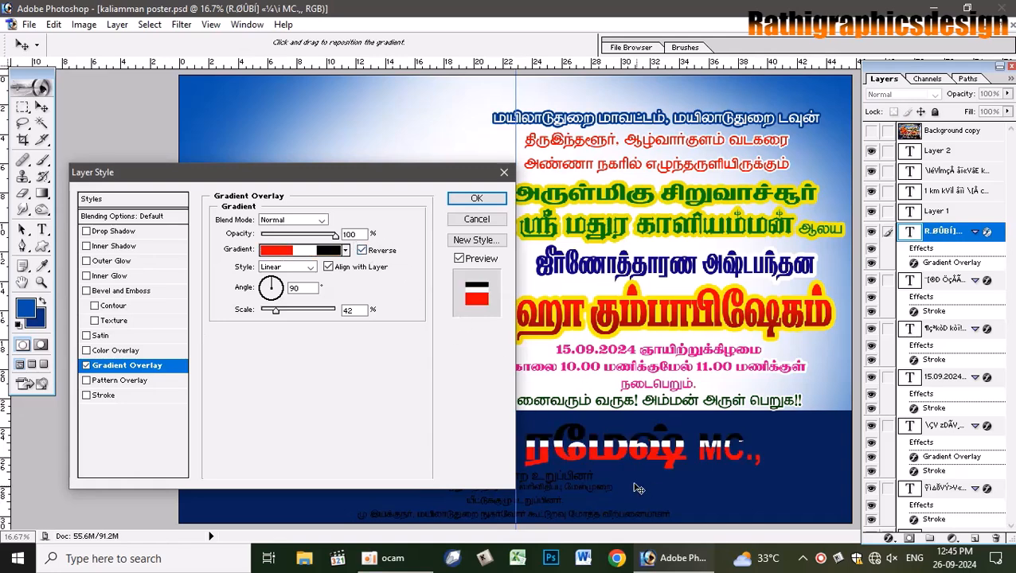
pyautogui.moveTo(610, 448); pyautogui.dragTo(610, 451)
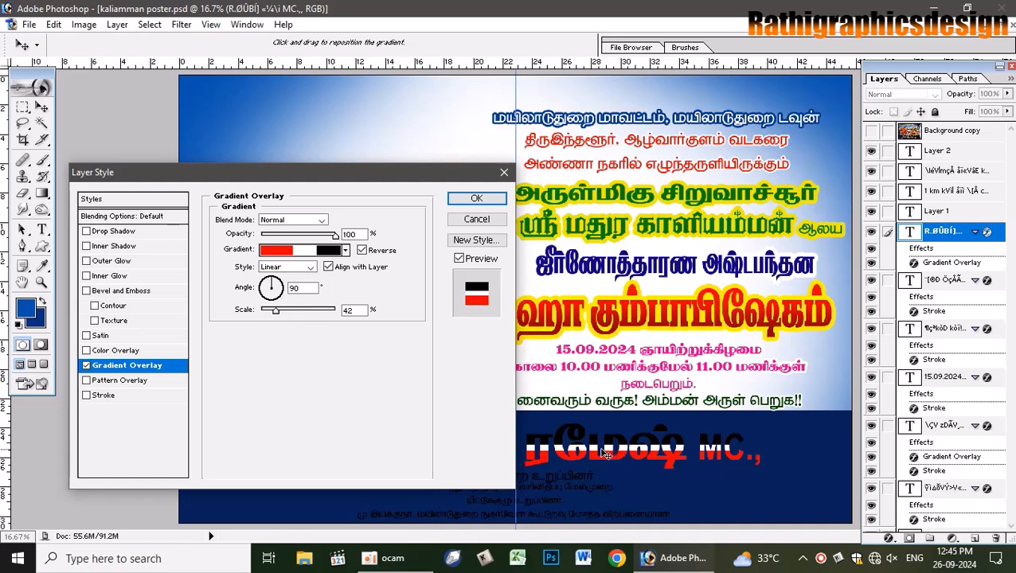
# - Outline the name with a 20 px yellow (FFF200) stroke
pyautogui.click(103, 396)
pyautogui.click(251, 307)
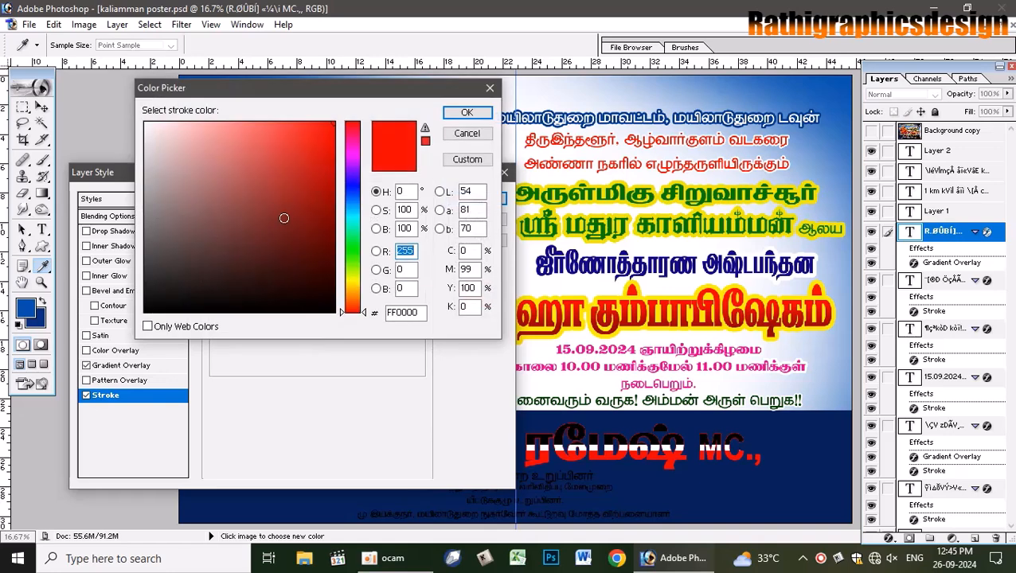
pyautogui.doubleClick(470, 269)
pyautogui.write('0')
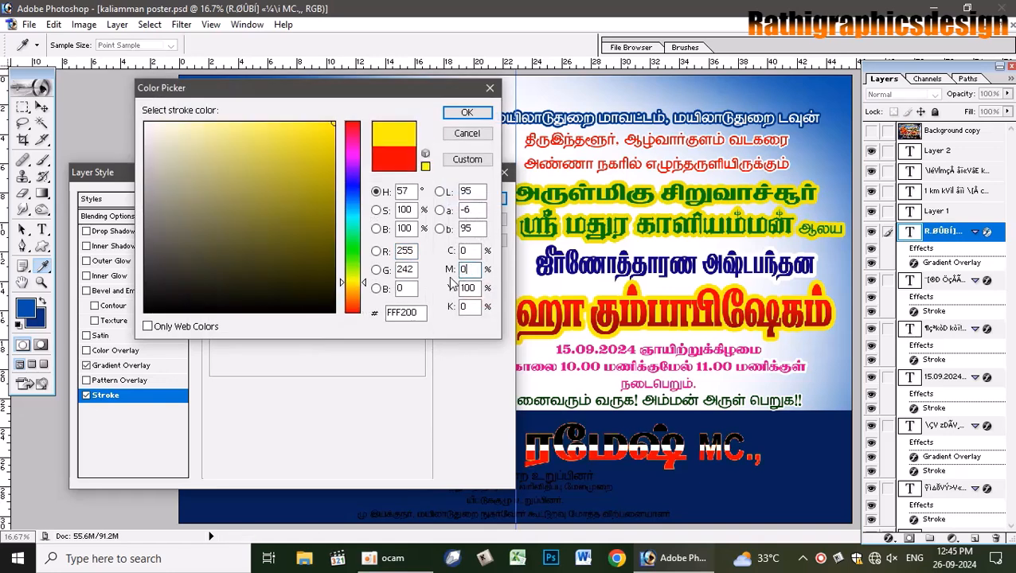
pyautogui.click(473, 116)
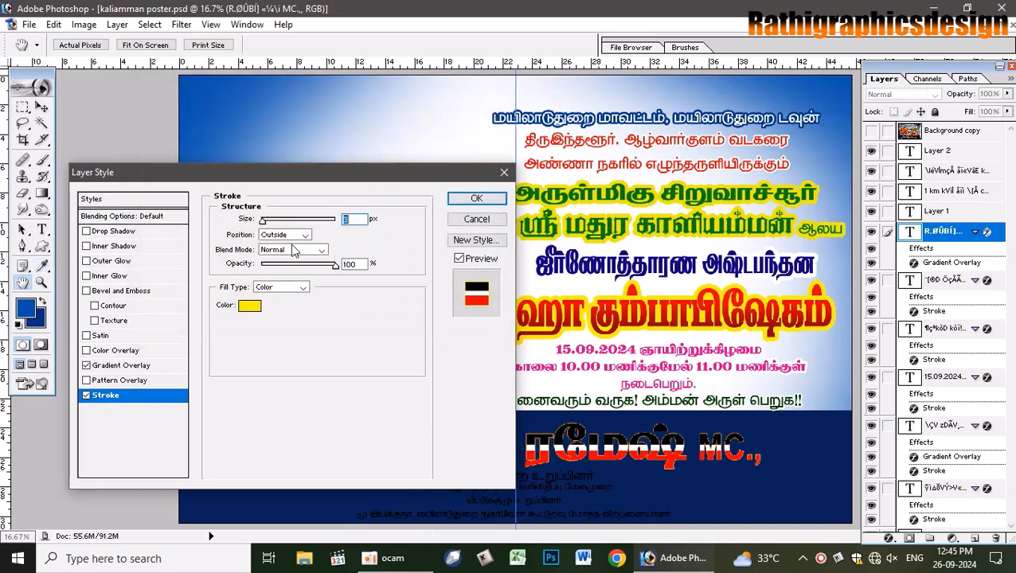
pyautogui.moveTo(263, 222); pyautogui.dragTo(273, 225)
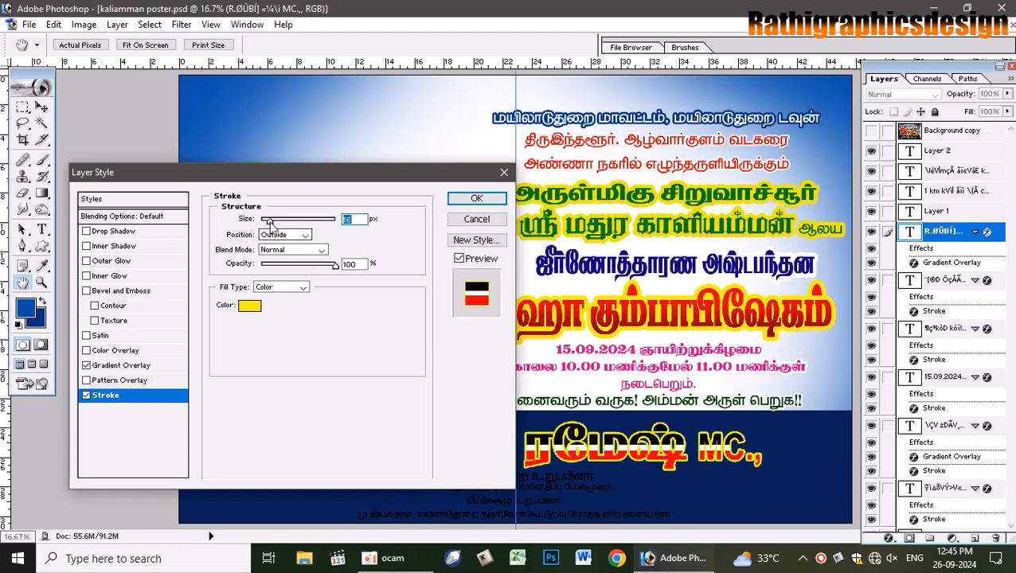
pyautogui.write('20')
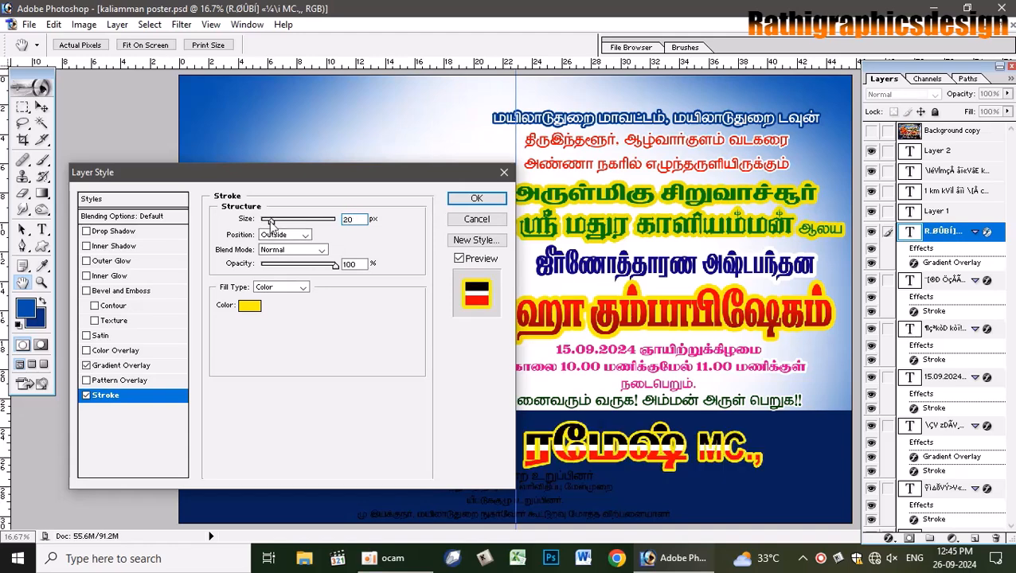
pyautogui.press('Return')
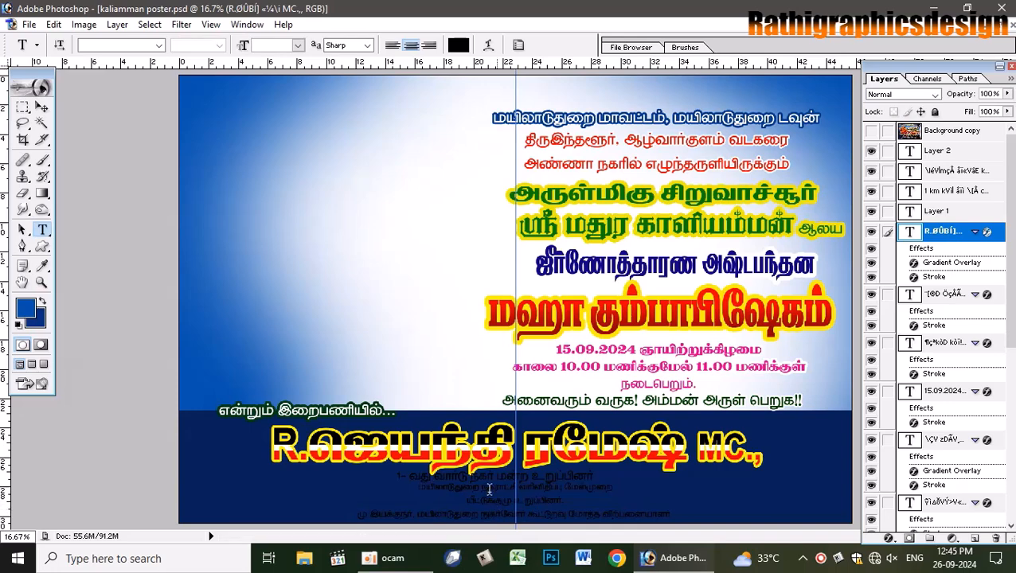
# - Check the background photo, then join the small bottom credit lines onto one line
pyautogui.click(872, 132)
pyautogui.click(872, 132)
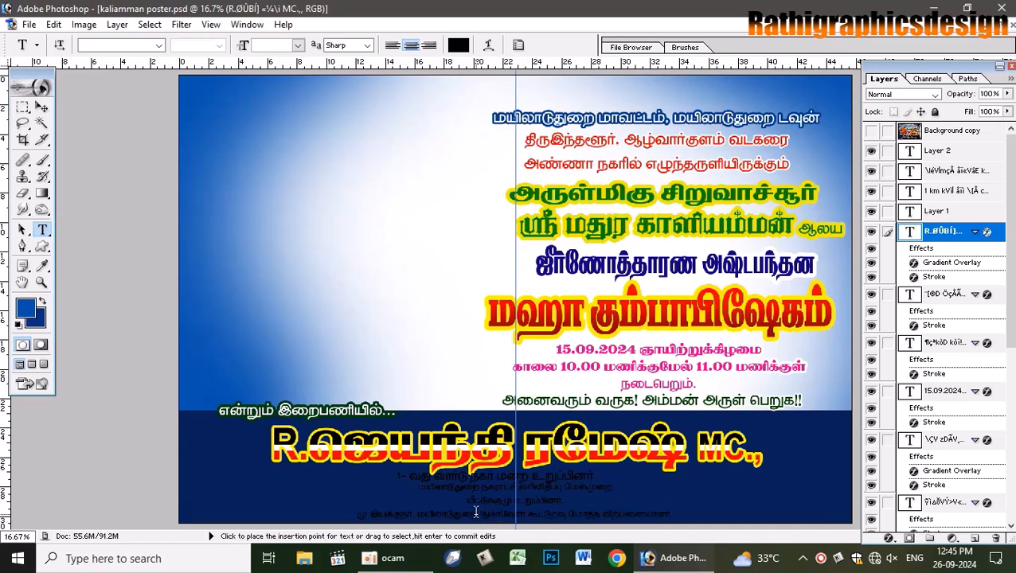
pyautogui.click(566, 487)
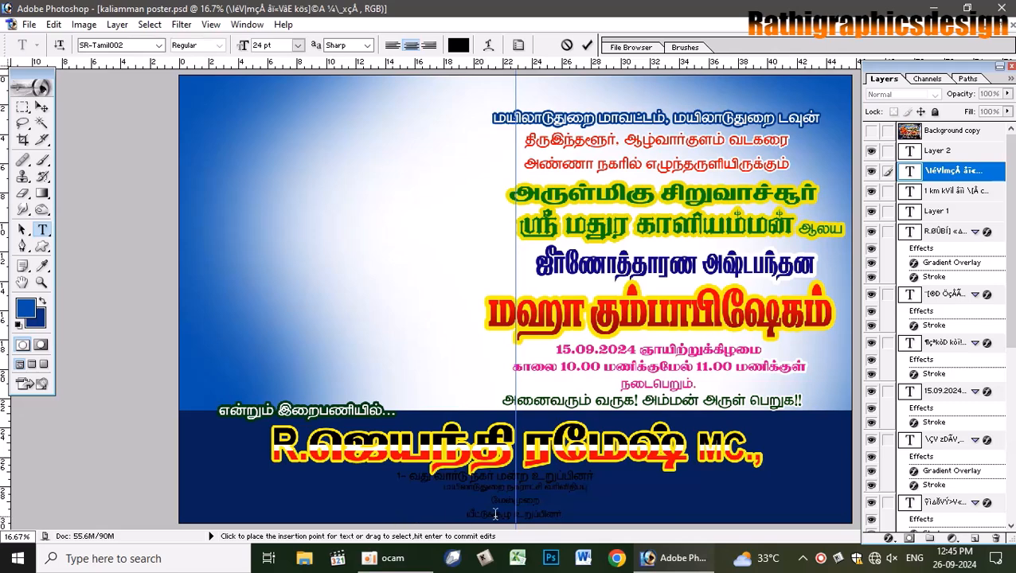
pyautogui.press('Delete')
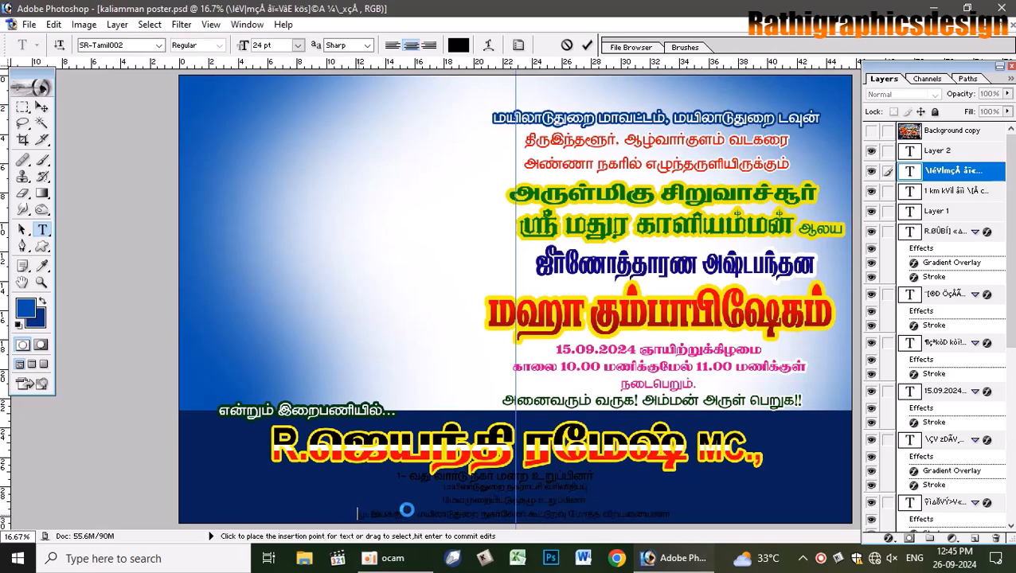
pyautogui.press('BackSpace')
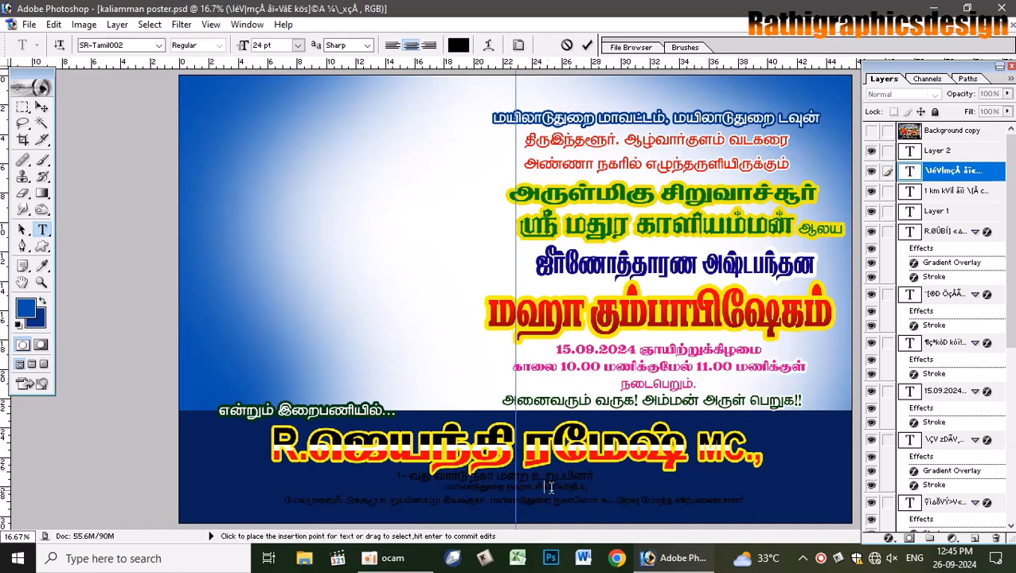
pyautogui.click(42, 106)
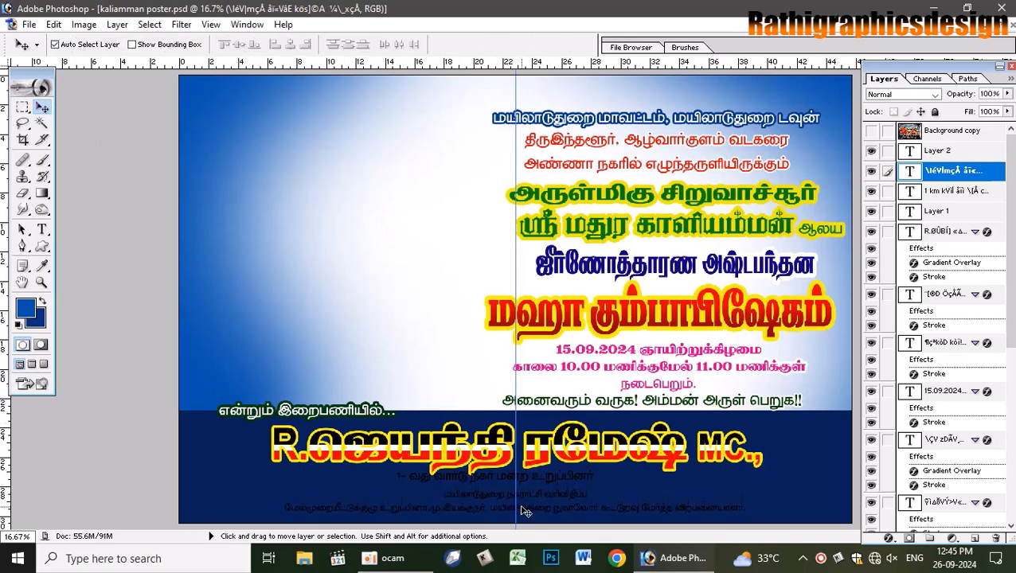
# - Set the ward-member credit line '1- வது வார்டு' in SR-Tamil001 and fill it white
pyautogui.click(42, 229)
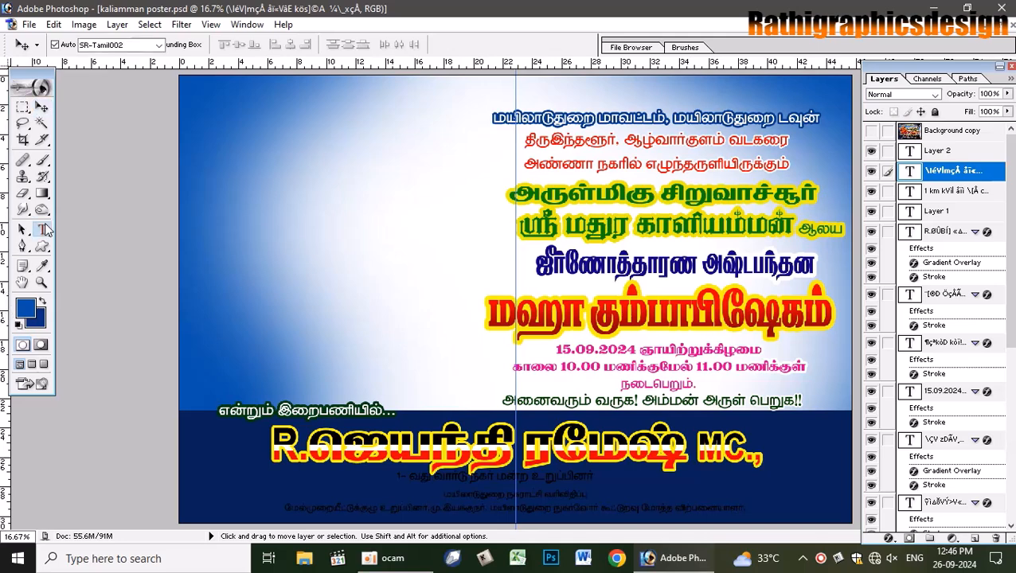
pyautogui.click(513, 478)
pyautogui.hotkey('ctrl', 'a')
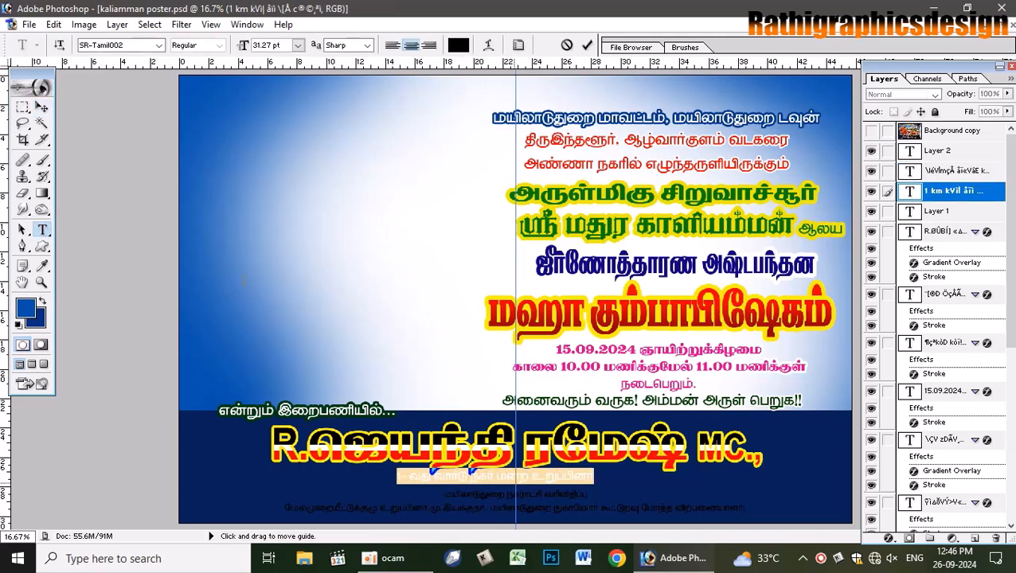
pyautogui.click(128, 45)
pyautogui.press('Up')
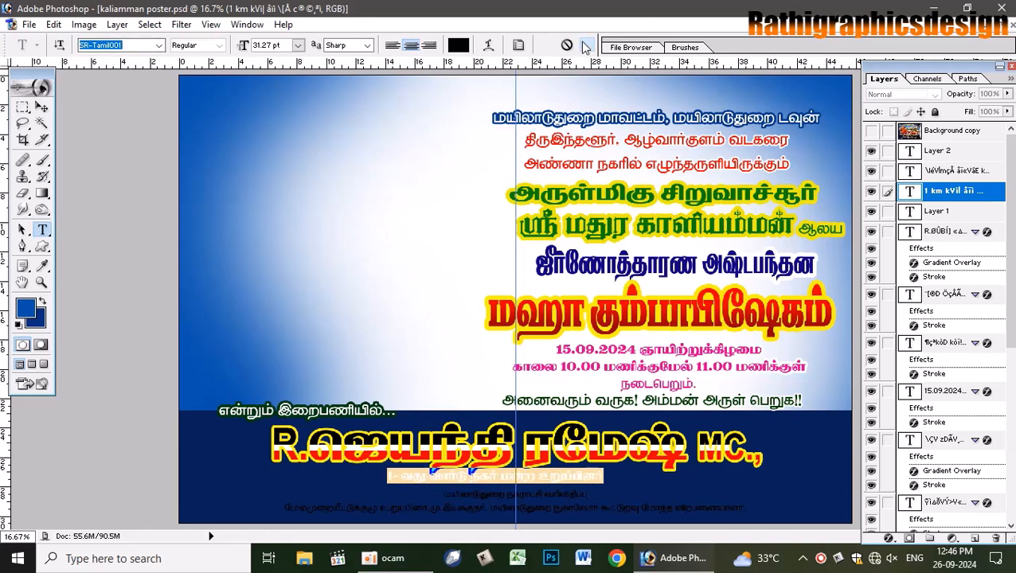
pyautogui.click(42, 107)
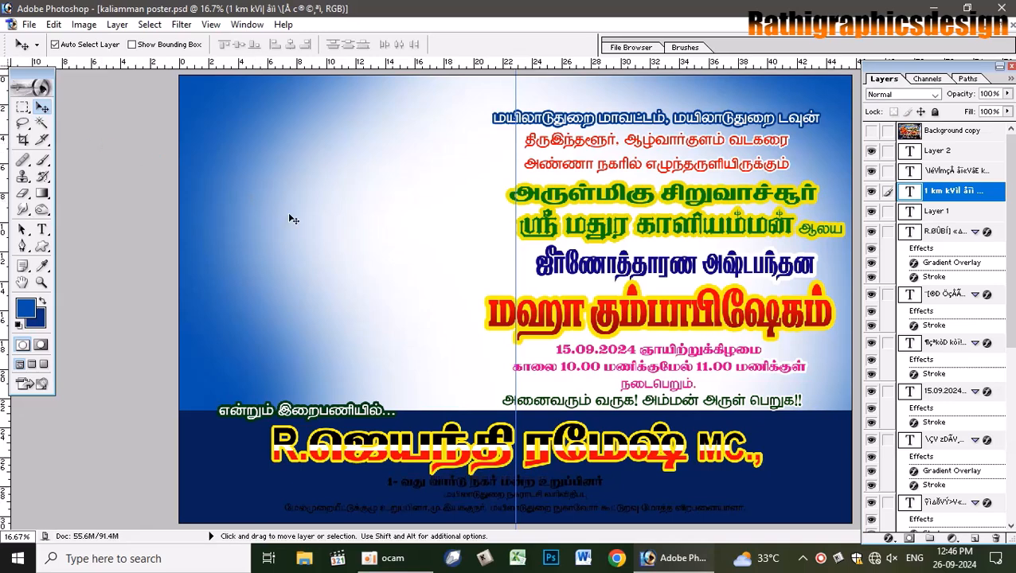
pyautogui.press('d')
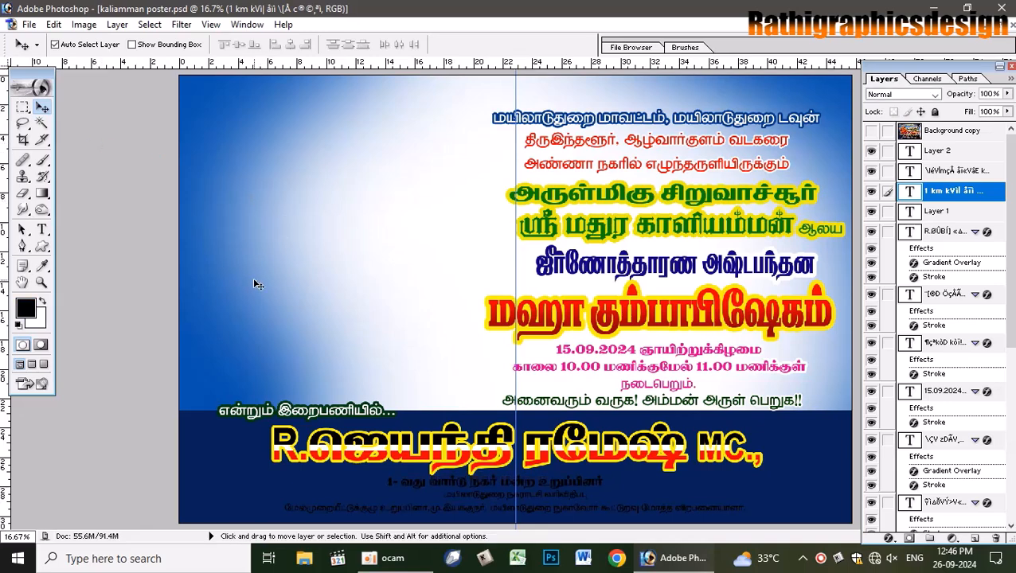
pyautogui.hotkey('ctrl', 'BackSpace')
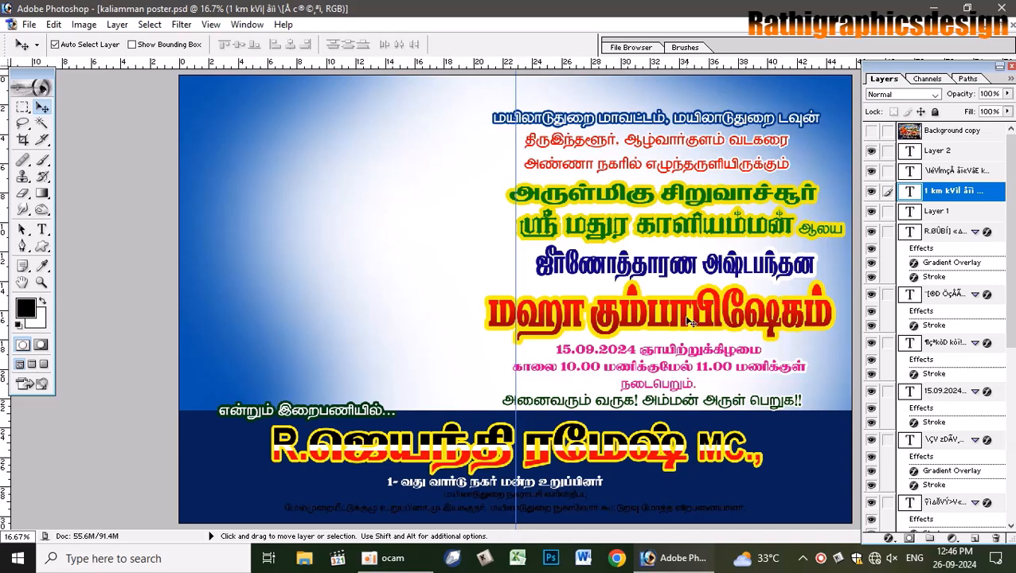
# - Set the foreground colour to pink C0 M100 Y0 K0, undoing an accidental layer fill
pyautogui.click(528, 513)
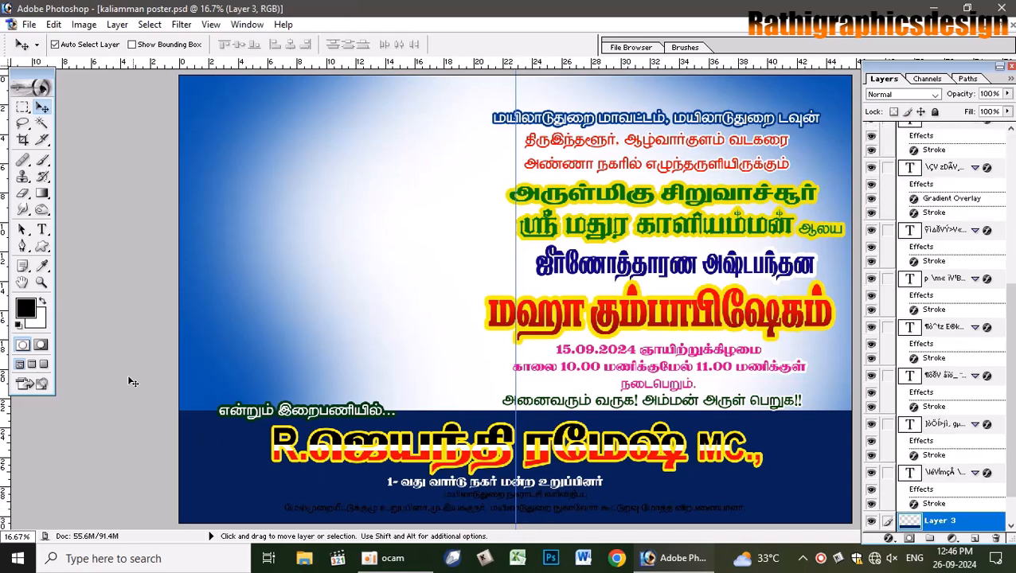
pyautogui.click(25, 314)
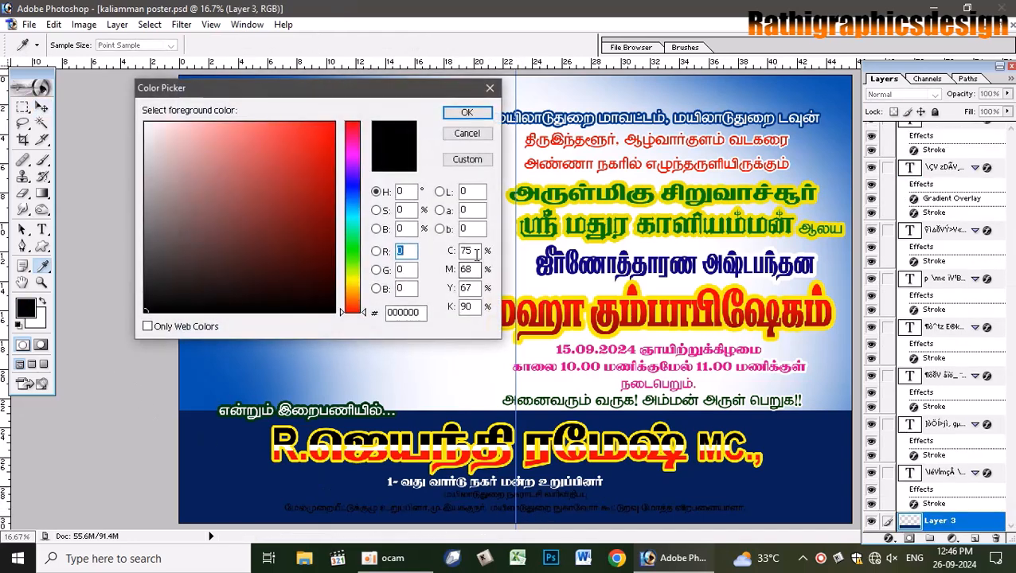
pyautogui.write('0')
pyautogui.press('Tab')
pyautogui.write('100')
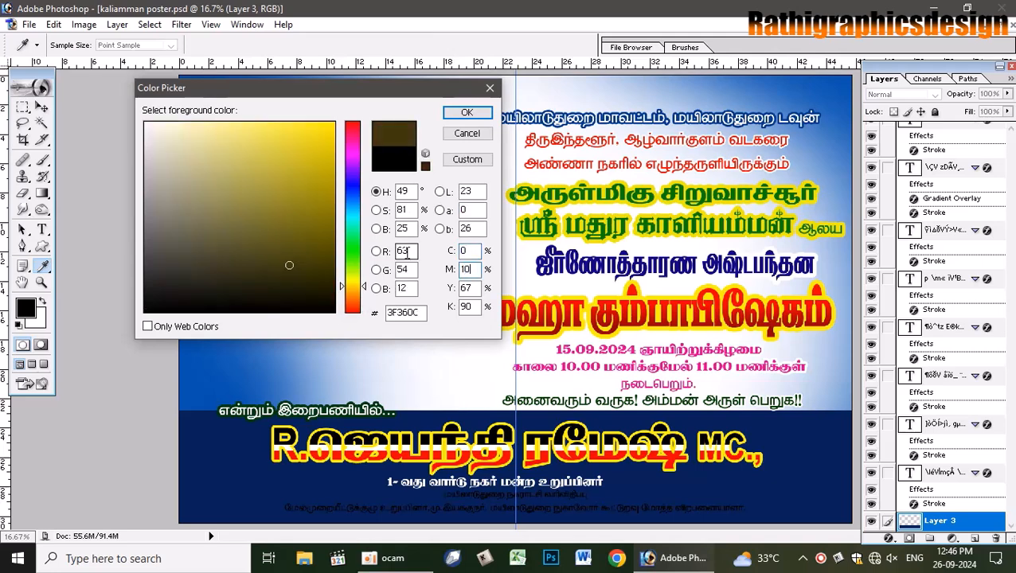
pyautogui.press('Tab')
pyautogui.write('0')
pyautogui.press('Tab')
pyautogui.write('0')
pyautogui.press('Return')
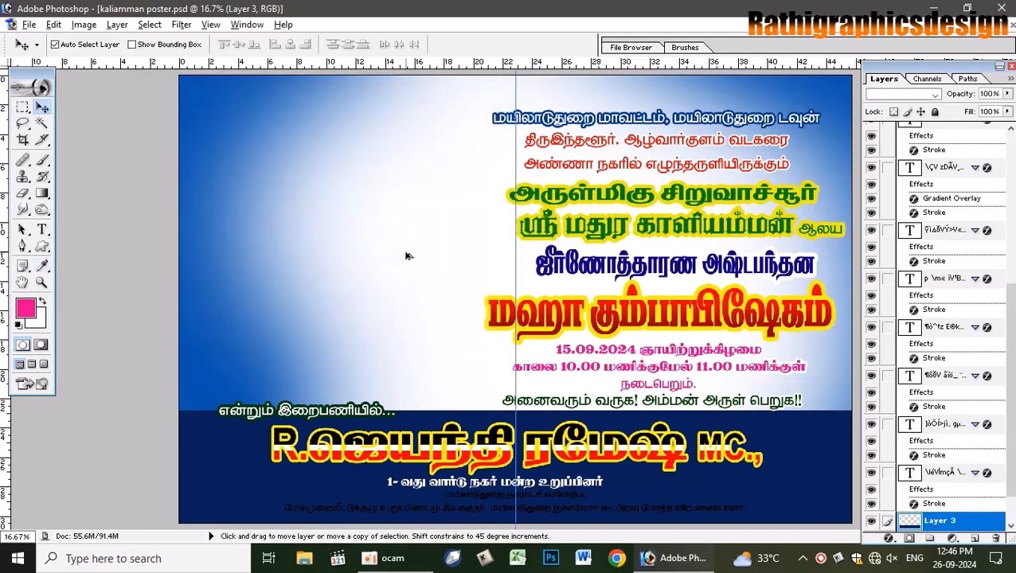
pyautogui.hotkey('alt', 'BackSpace')
pyautogui.hotkey('ctrl', 'z')
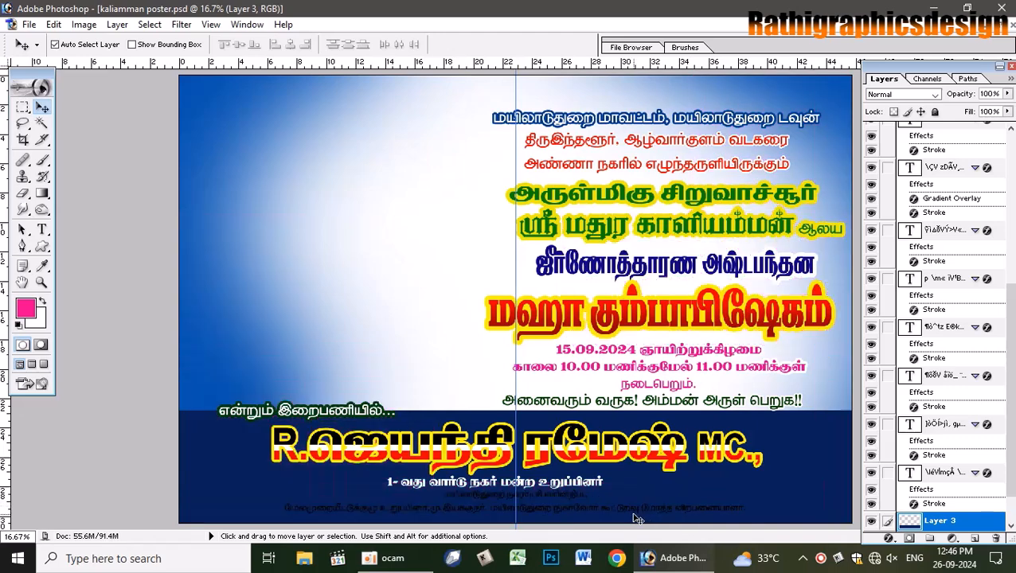
# - Select the bottom credit text layer and highlight all of its text
pyautogui.rightClick(649, 513)
pyautogui.click(677, 483)
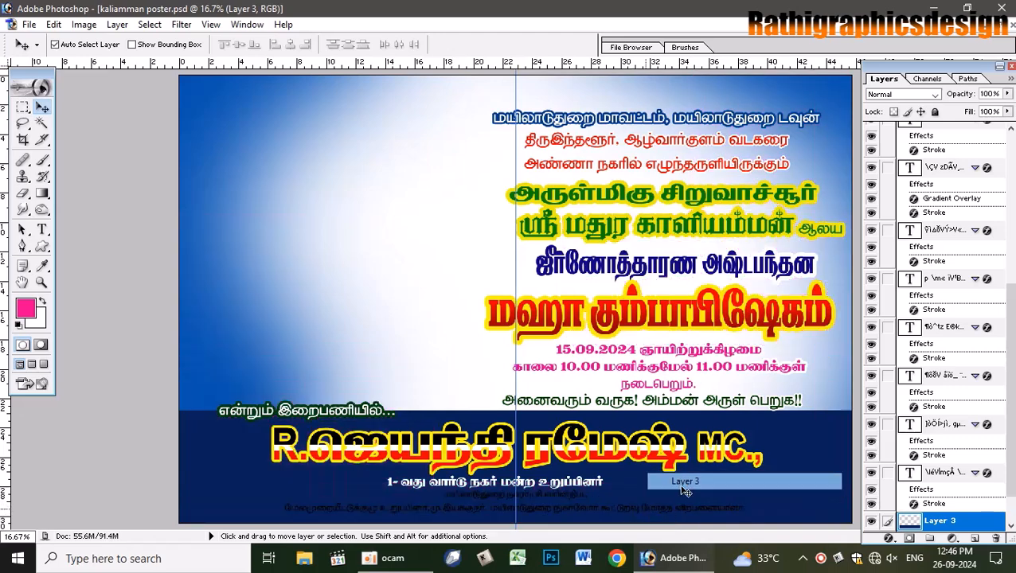
pyautogui.rightClick(665, 513)
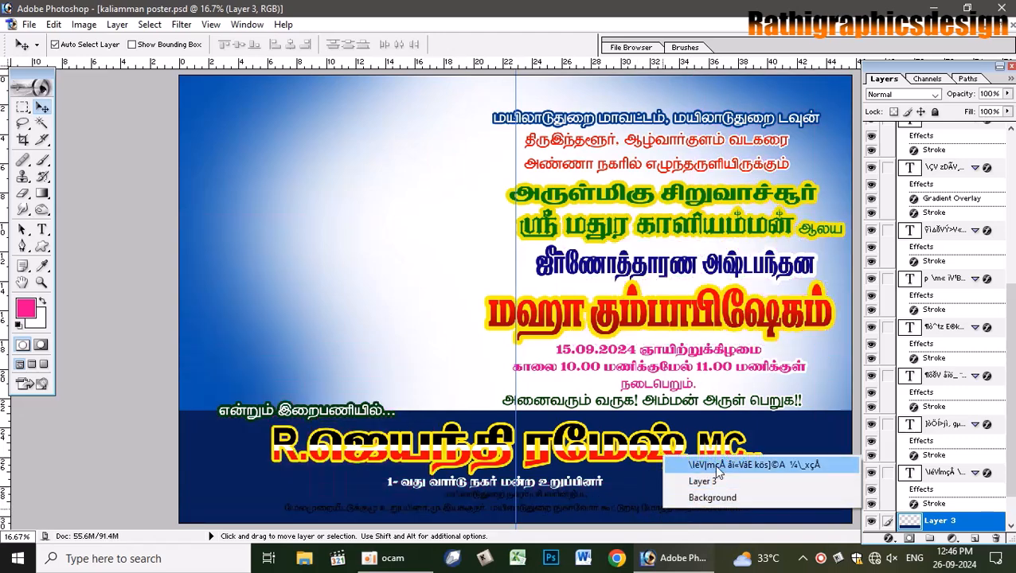
pyautogui.click(713, 464)
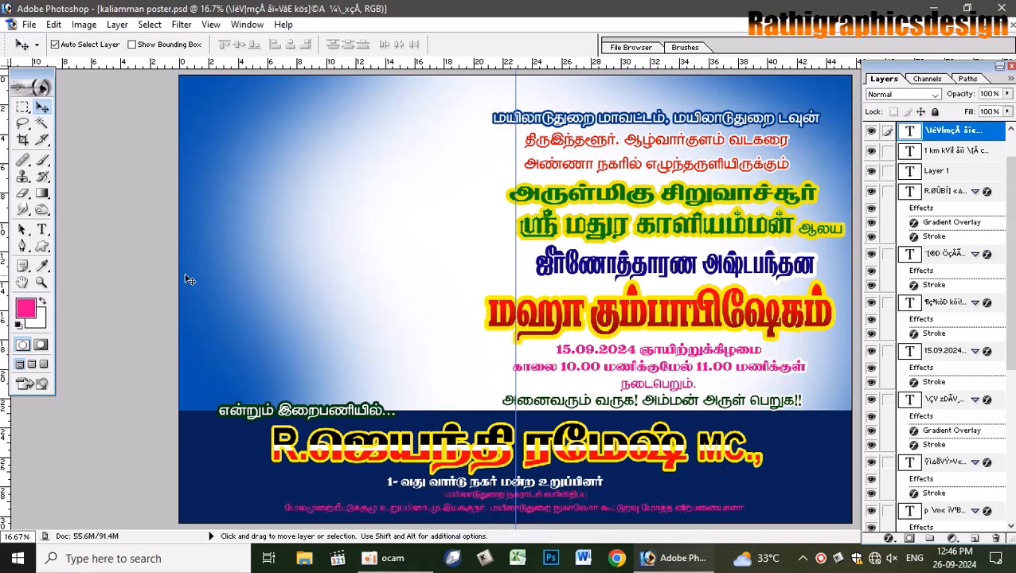
pyautogui.click(42, 229)
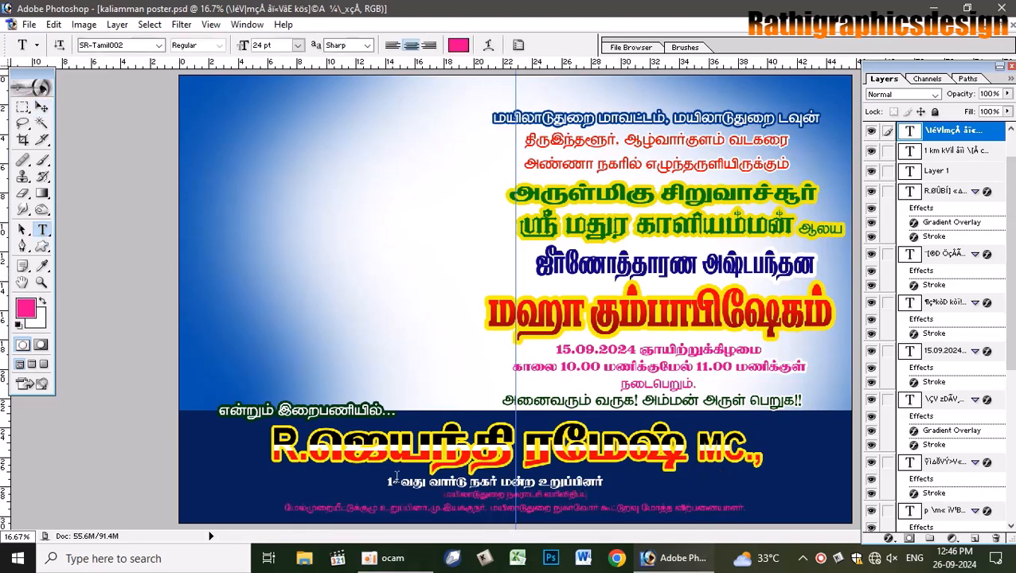
pyautogui.click(428, 514)
pyautogui.hotkey('ctrl', 'a')
# - Set the bottom credit text in SR-Tamil159 at 30 pt and commit
pyautogui.click(158, 45)
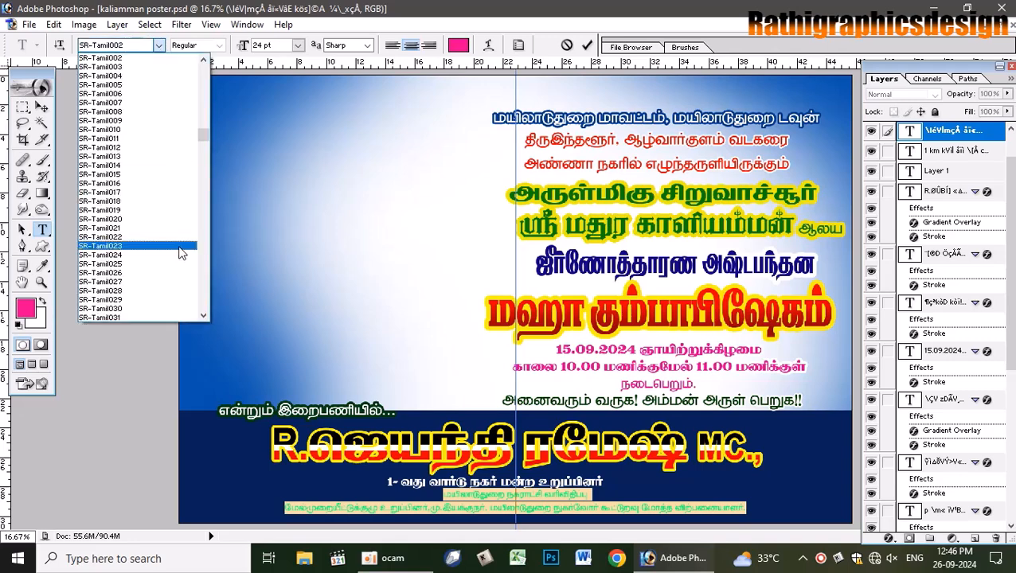
pyautogui.scroll(10, 203, 143)
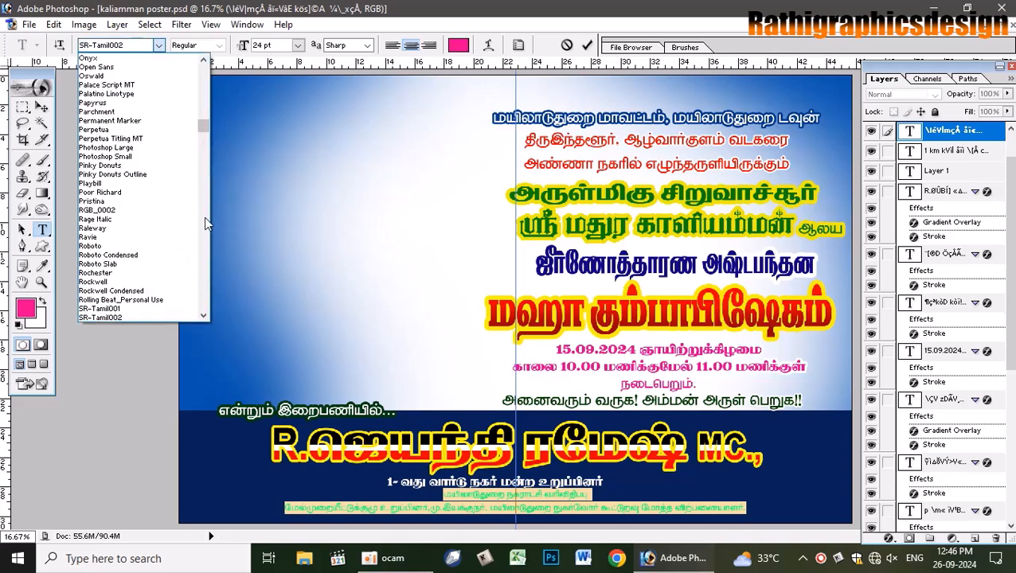
pyautogui.moveTo(201, 130); pyautogui.dragTo(208, 178)
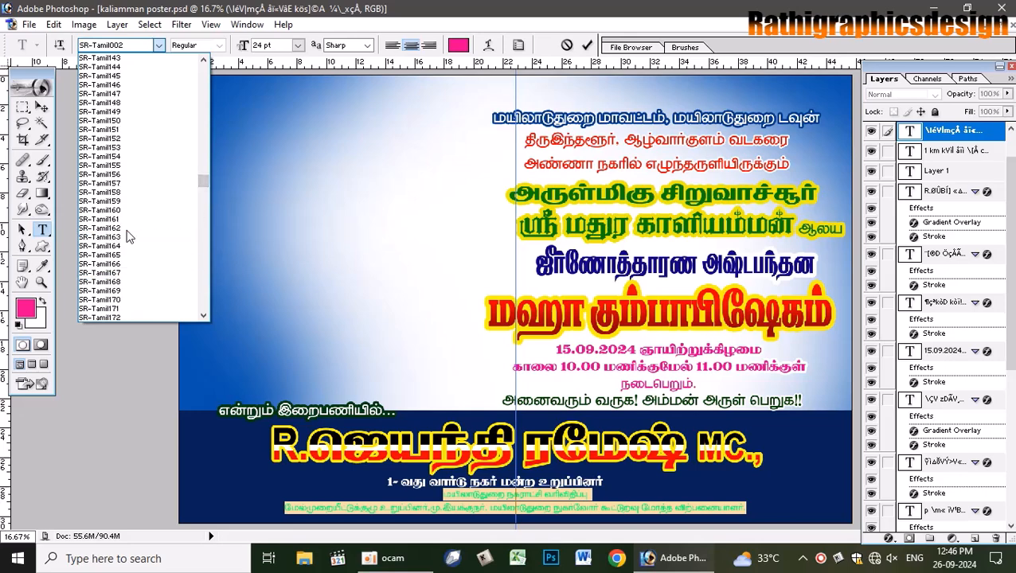
pyautogui.click(111, 202)
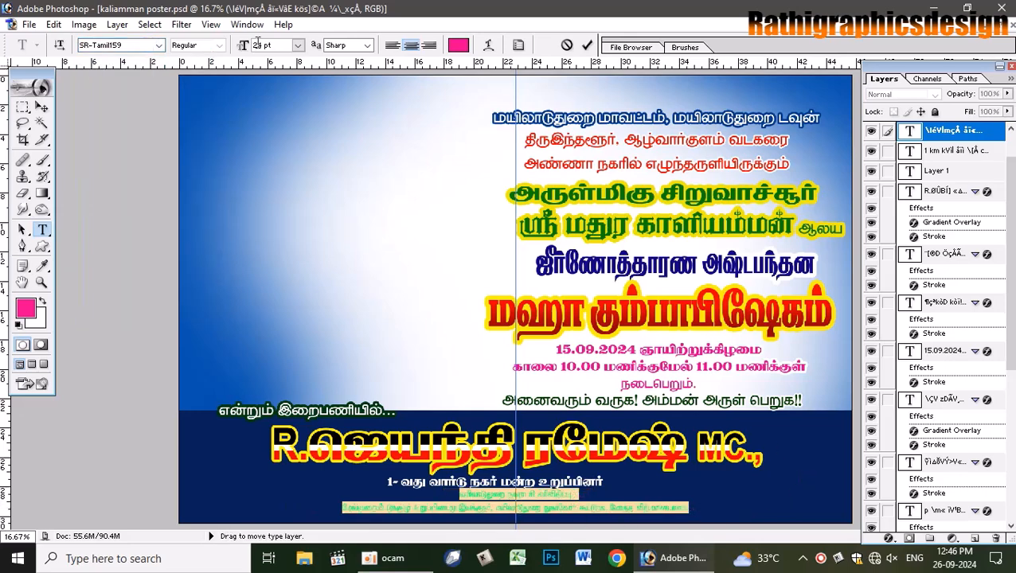
pyautogui.click(297, 46)
pyautogui.click(302, 264)
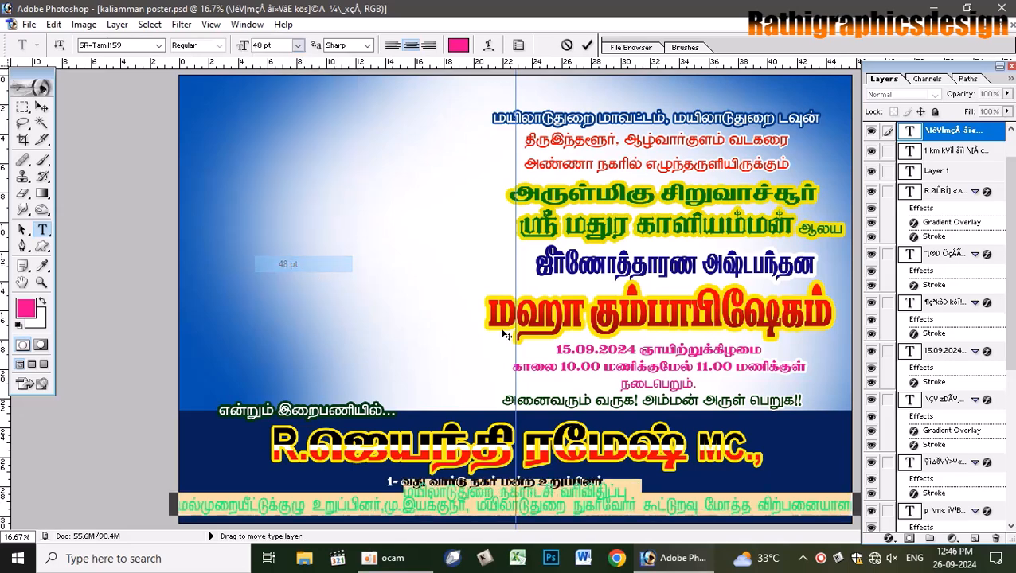
pyautogui.write('30')
pyautogui.press('Return')
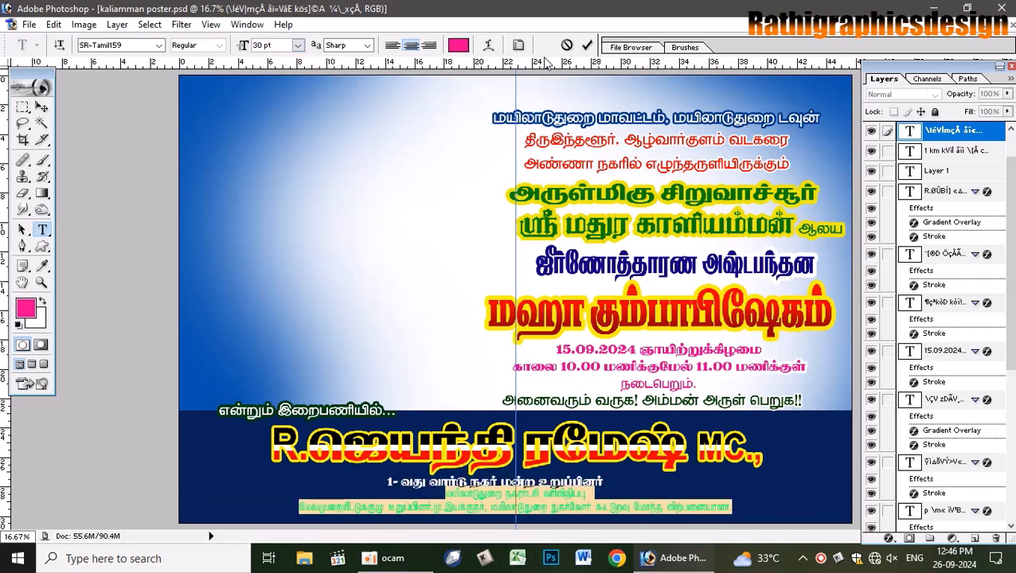
pyautogui.hotkey('ctrl', 'Return')
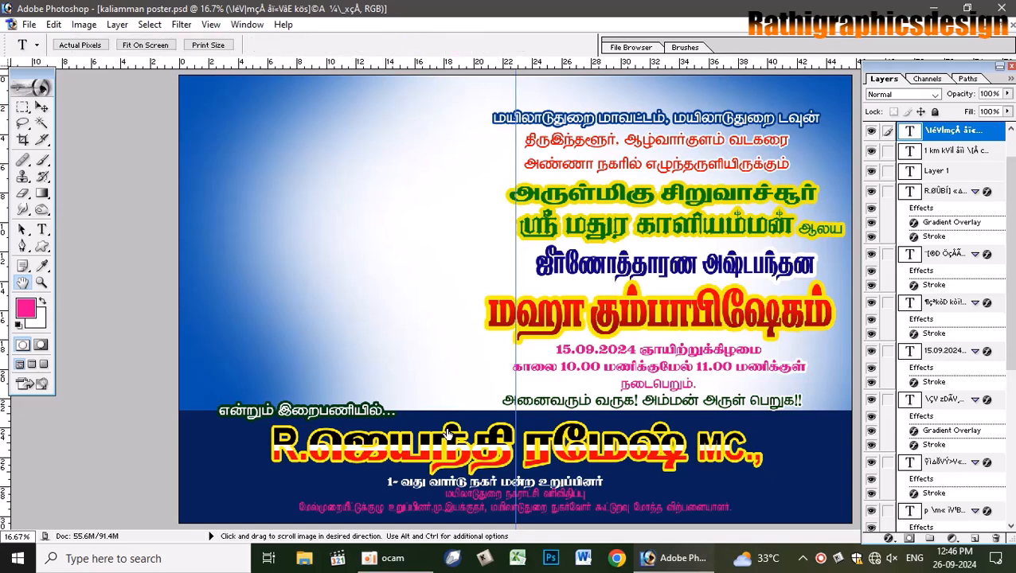
# - Give the pink credit text a white stroke about 5 px thick
pyautogui.click(91, 402)
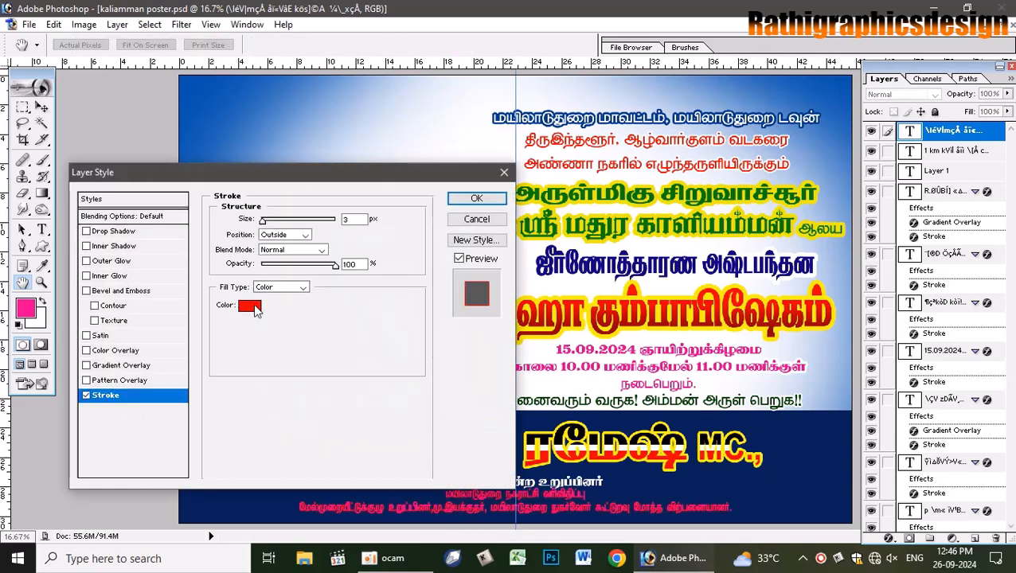
pyautogui.click(254, 301)
pyautogui.moveTo(119, 86); pyautogui.dragTo(116, 75)
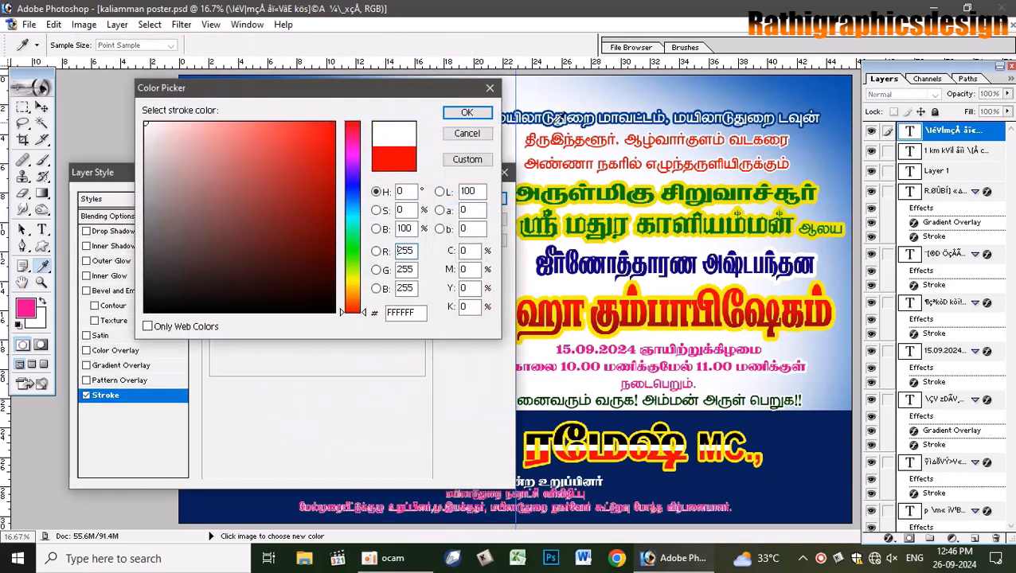
pyautogui.click(467, 114)
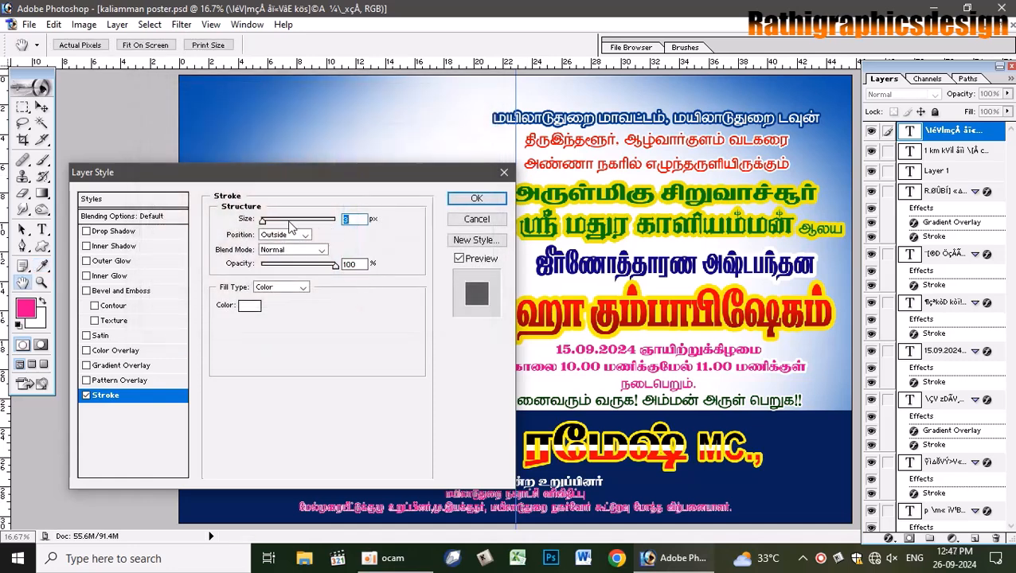
pyautogui.moveTo(262, 224); pyautogui.dragTo(268, 222)
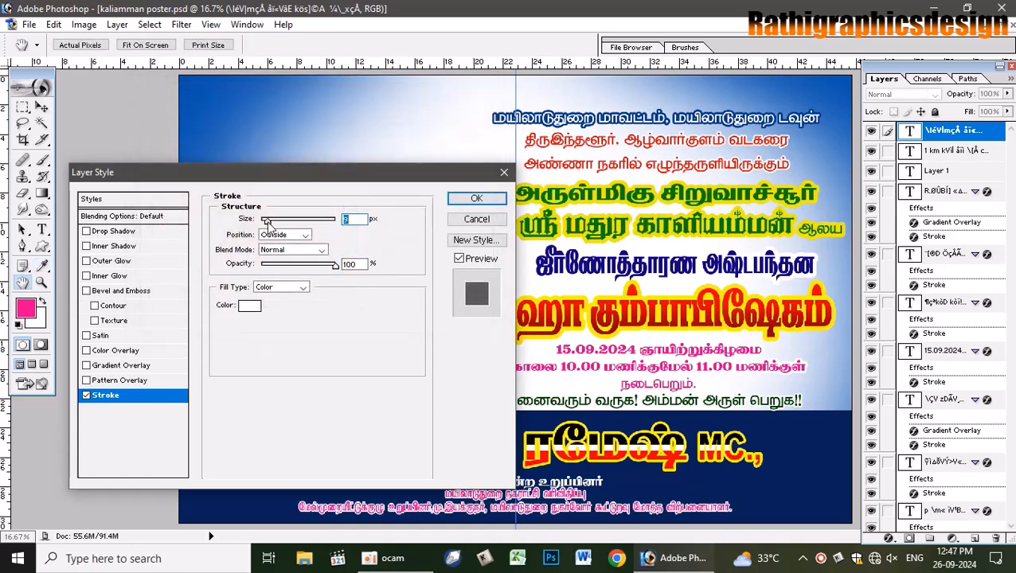
pyautogui.click(476, 199)
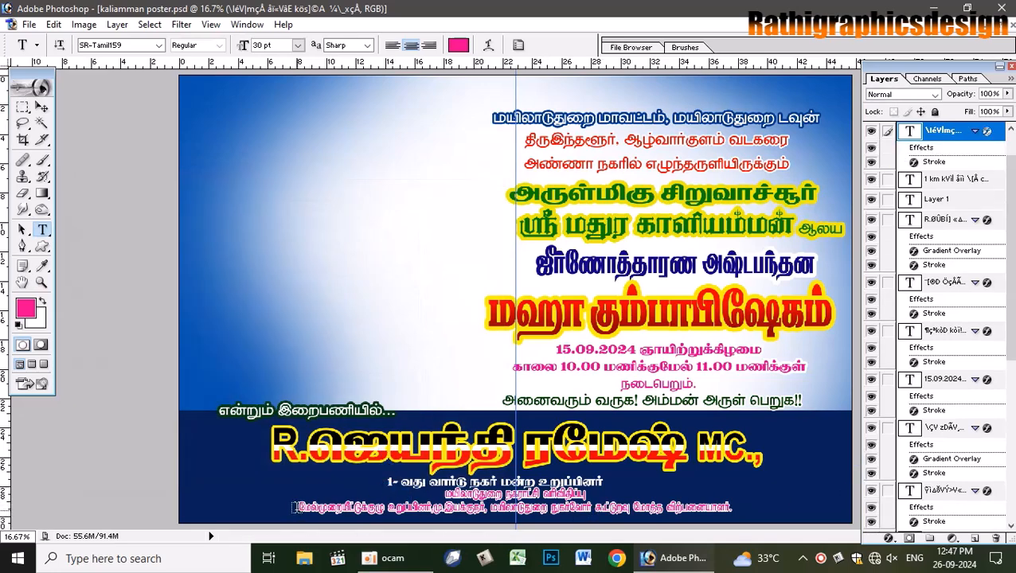
# - Join the two pink credit lines into a single line
pyautogui.click(300, 508)
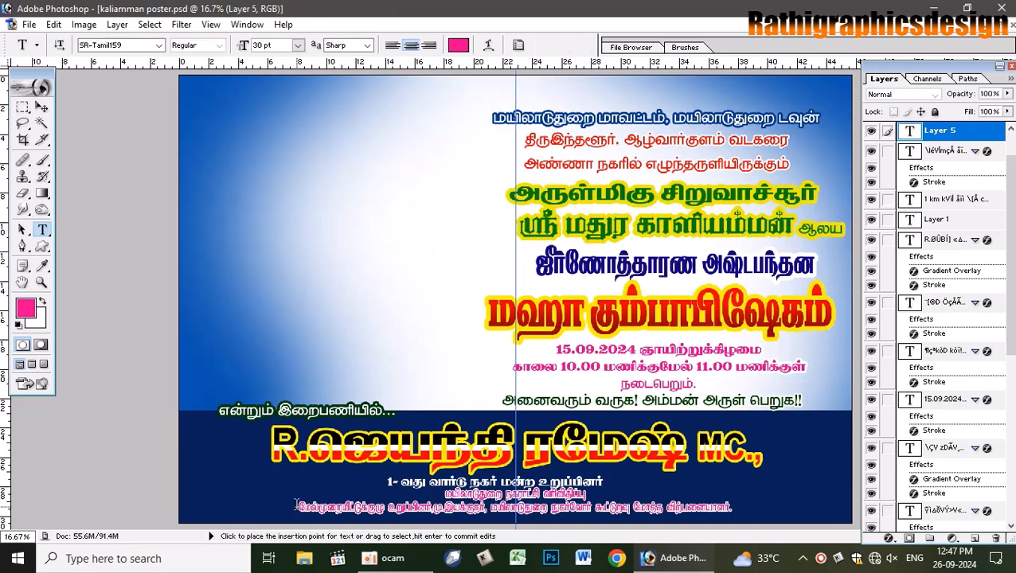
pyautogui.click(409, 511)
pyautogui.press('BackSpace')
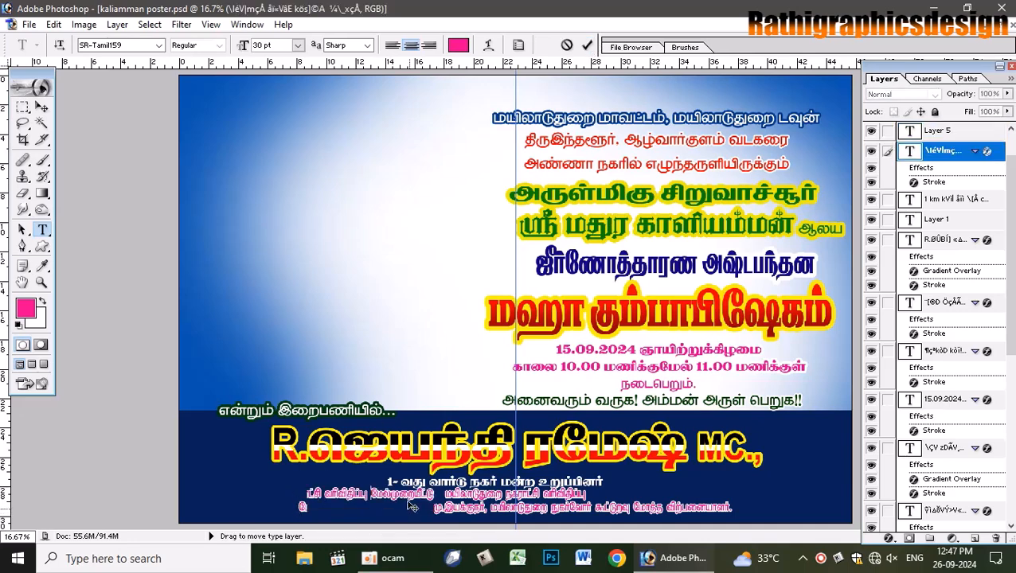
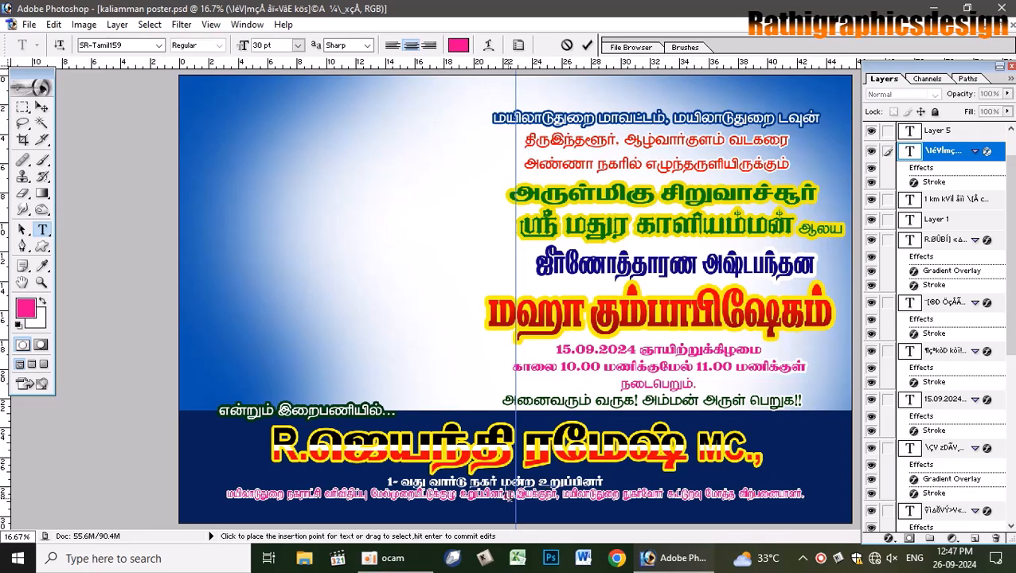
# - Break the bottom pink text into two lines and commit the edit
pyautogui.press('Return')
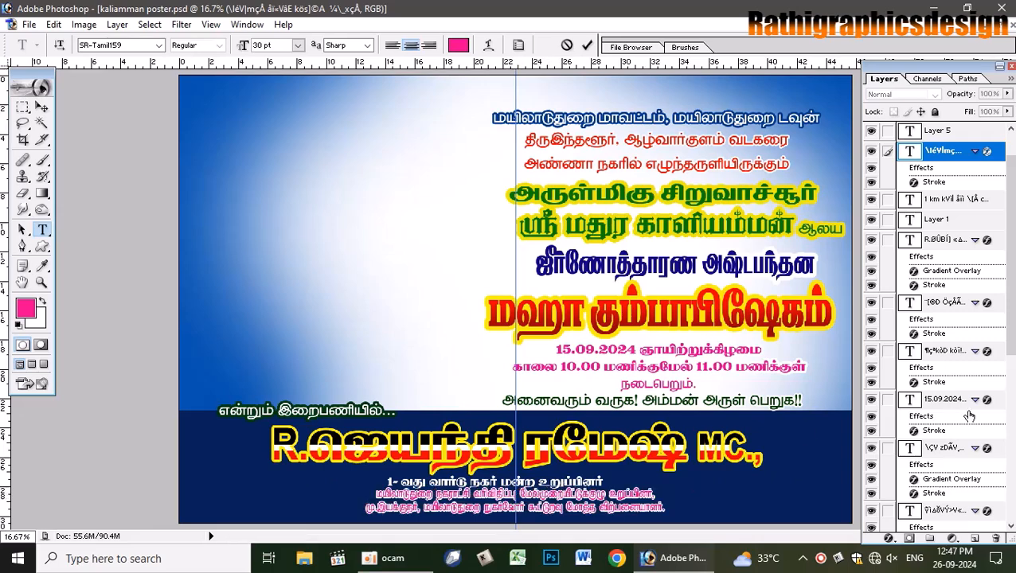
pyautogui.press('ctrl')
pyautogui.hotkey('ctrl', 'Return')
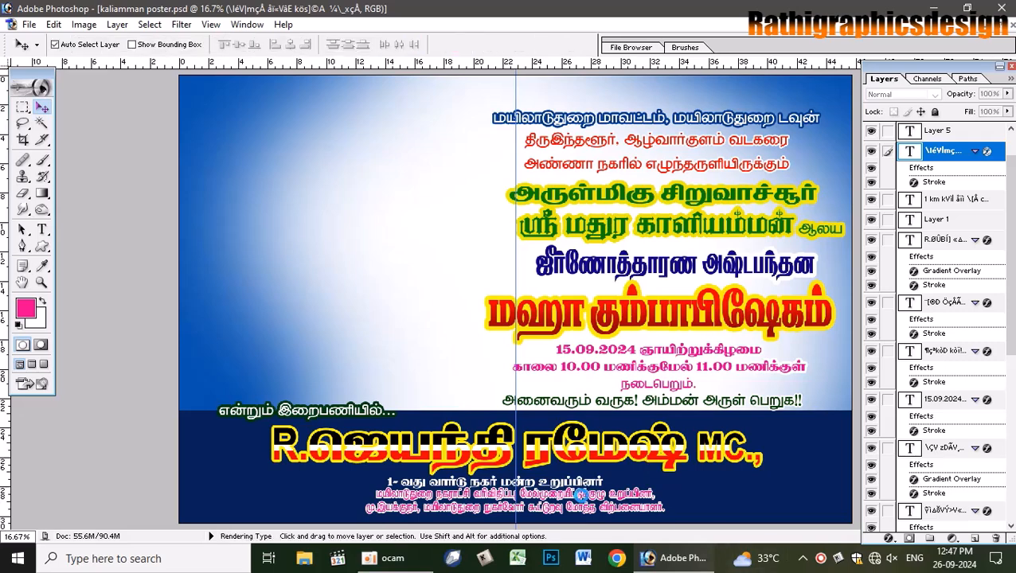
# - Stretch the ward councillor line slightly wider and nudge it a little to the right
pyautogui.click(574, 480)
pyautogui.hotkey('ctrl', 't')
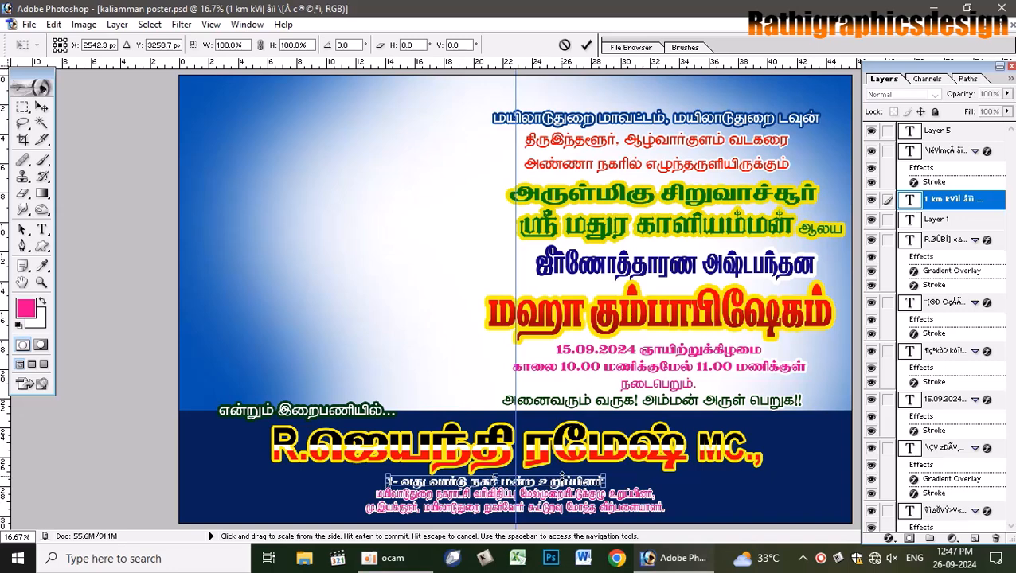
pyautogui.moveTo(605, 480); pyautogui.dragTo(623, 480)
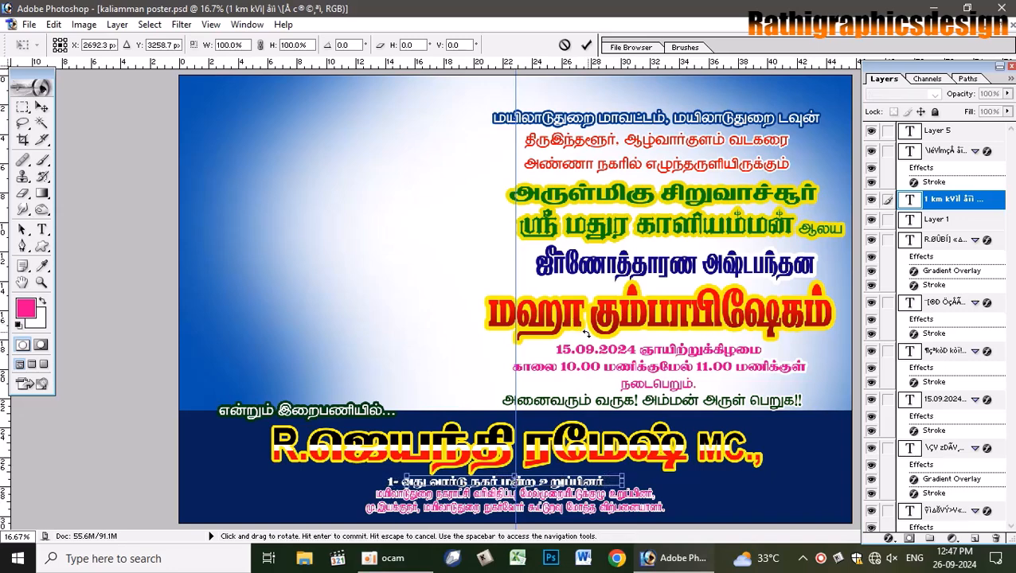
pyautogui.press('Right')
pyautogui.press('Right')
pyautogui.press('Right')
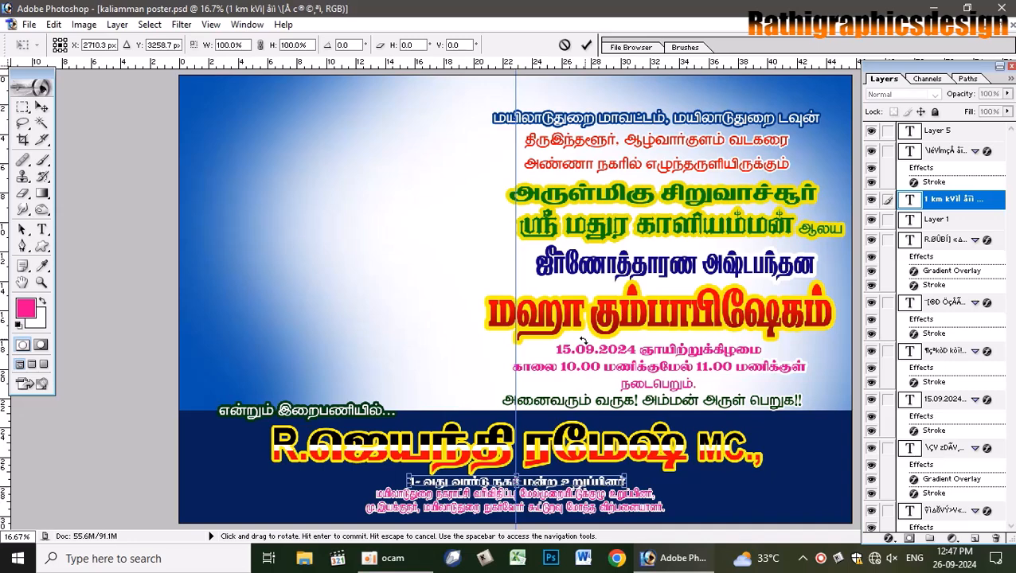
pyautogui.click(586, 45)
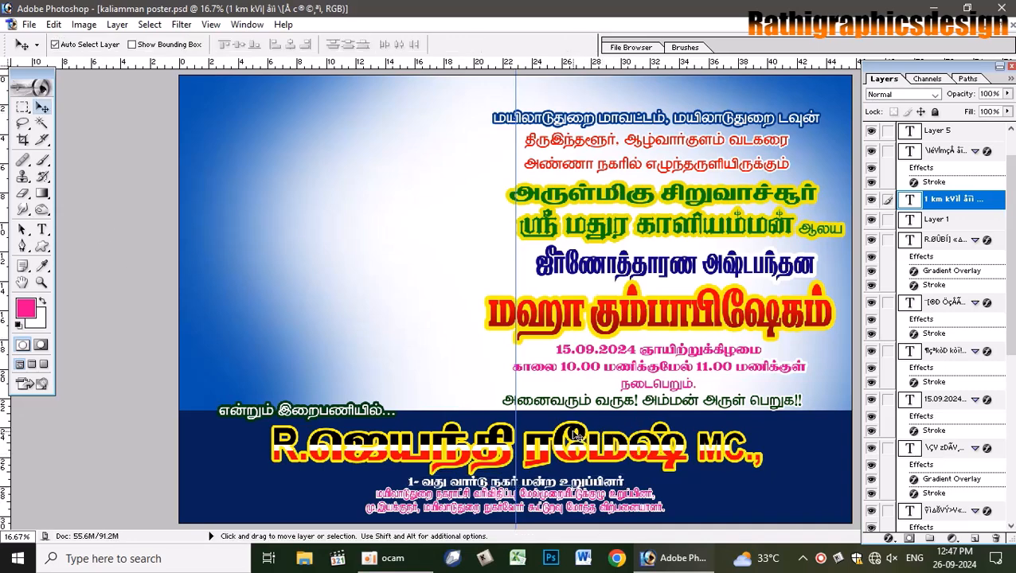
# - Select the bottom pink text layer and briefly compare against the original photo poster
pyautogui.click(576, 437)
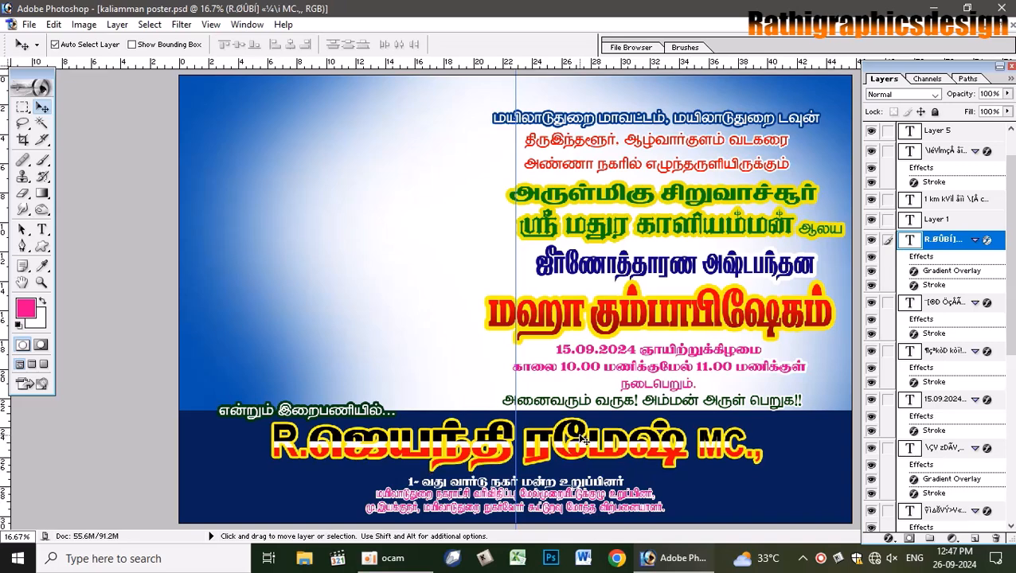
pyautogui.click(553, 513)
pyautogui.rightClick(628, 514)
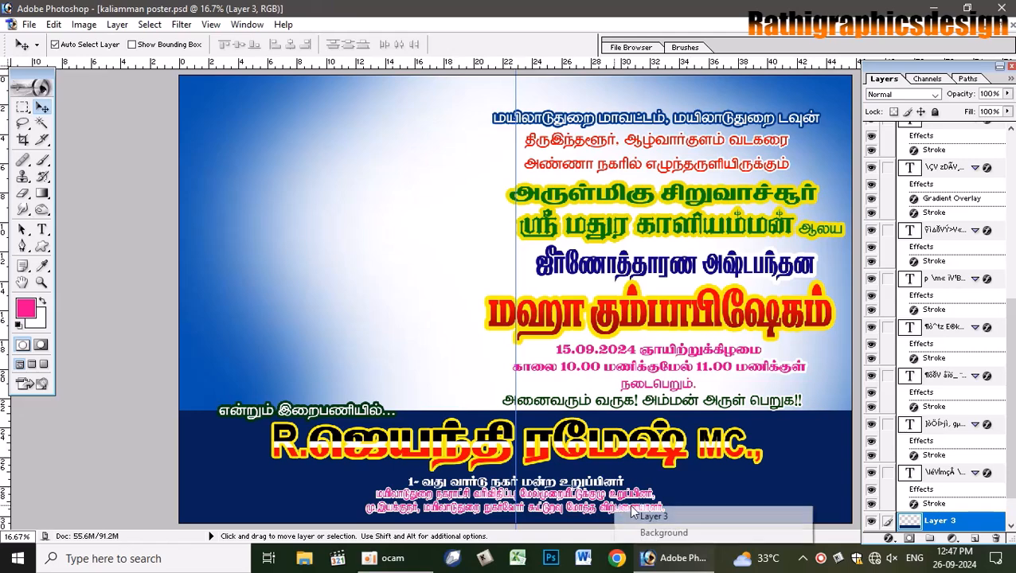
pyautogui.rightClick(607, 454)
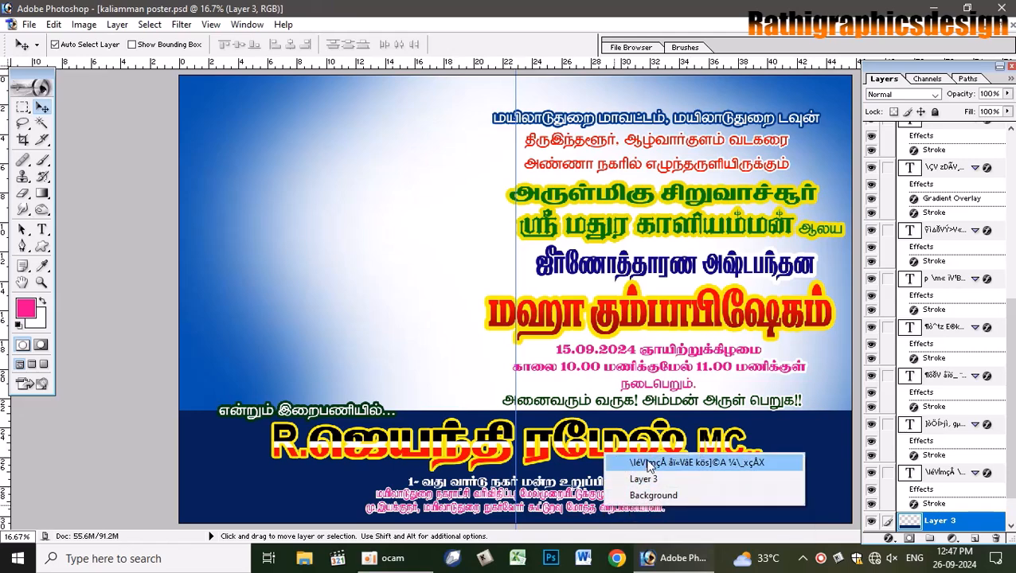
pyautogui.click(648, 463)
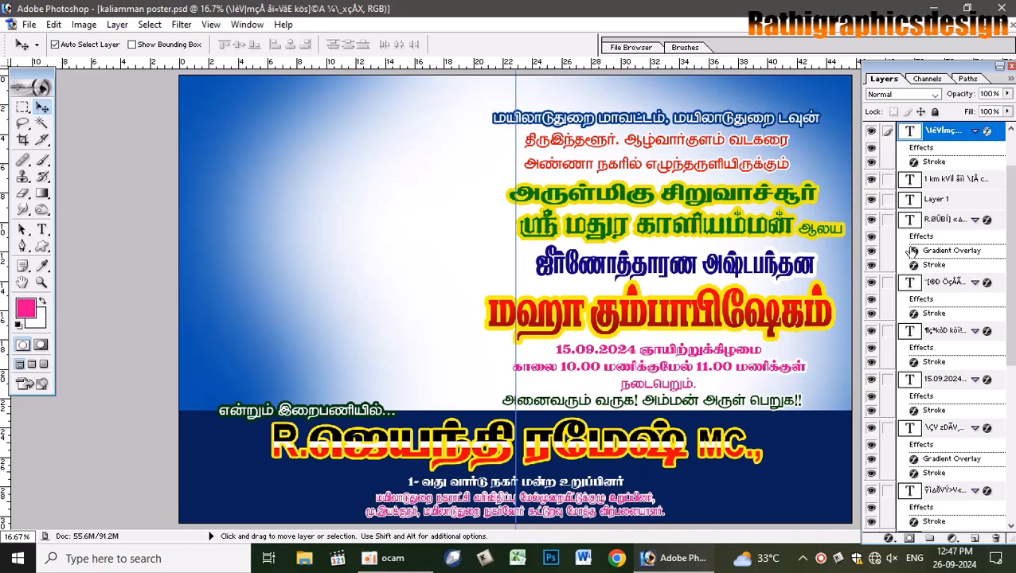
pyautogui.scroll(2, 1003, 230)
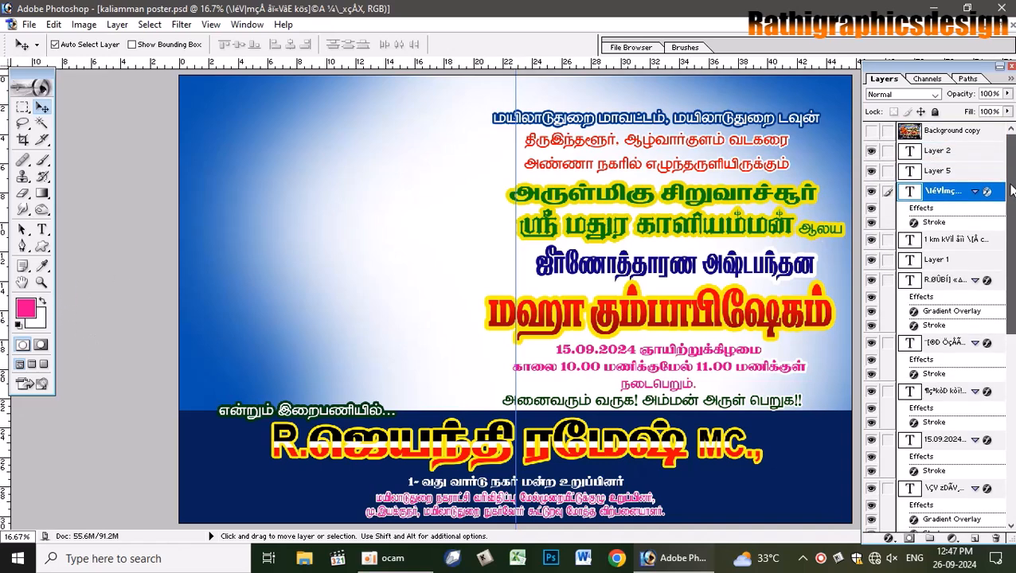
pyautogui.click(872, 132)
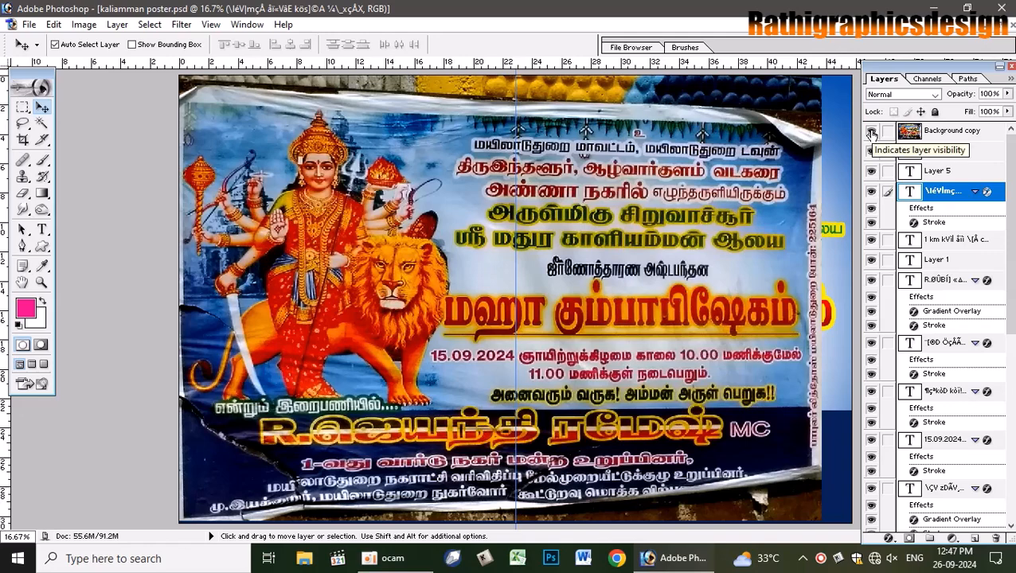
pyautogui.click(872, 132)
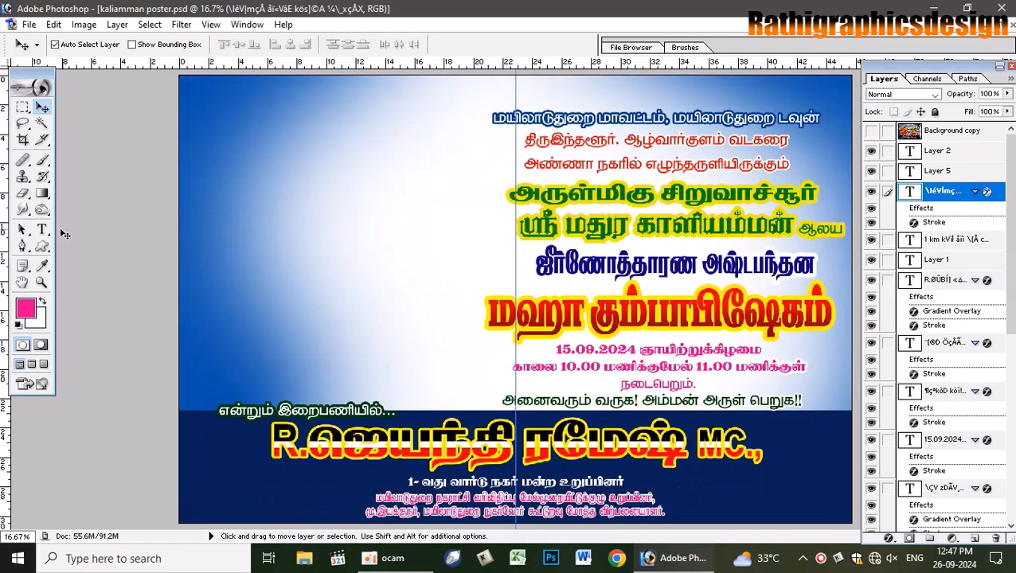
pyautogui.click(42, 229)
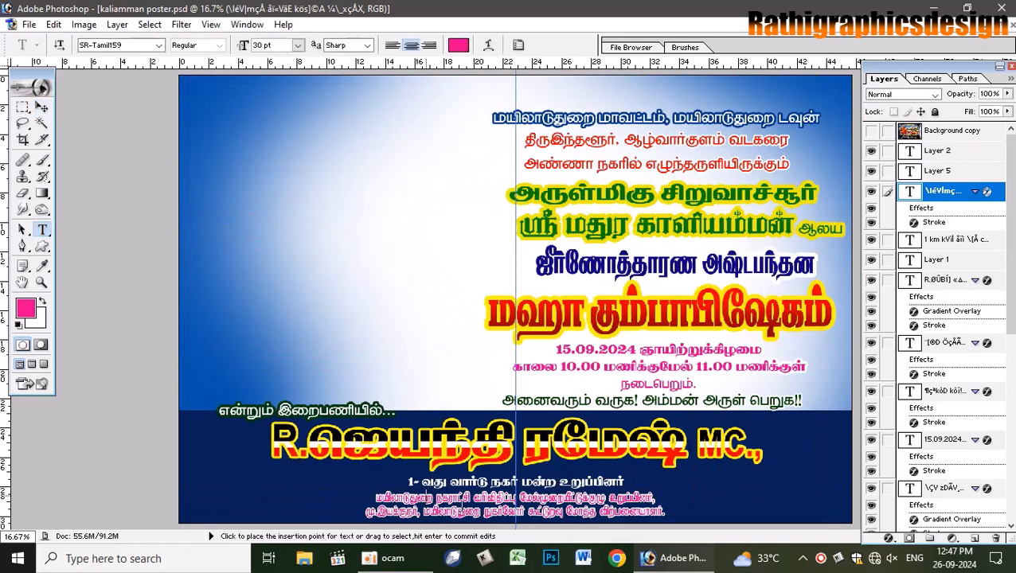
# - Change the pink bottom text's font to SR-Tamil004
pyautogui.click(462, 507)
pyautogui.hotkey('ctrl', 'a')
pyautogui.click(94, 46)
pyautogui.click(158, 46)
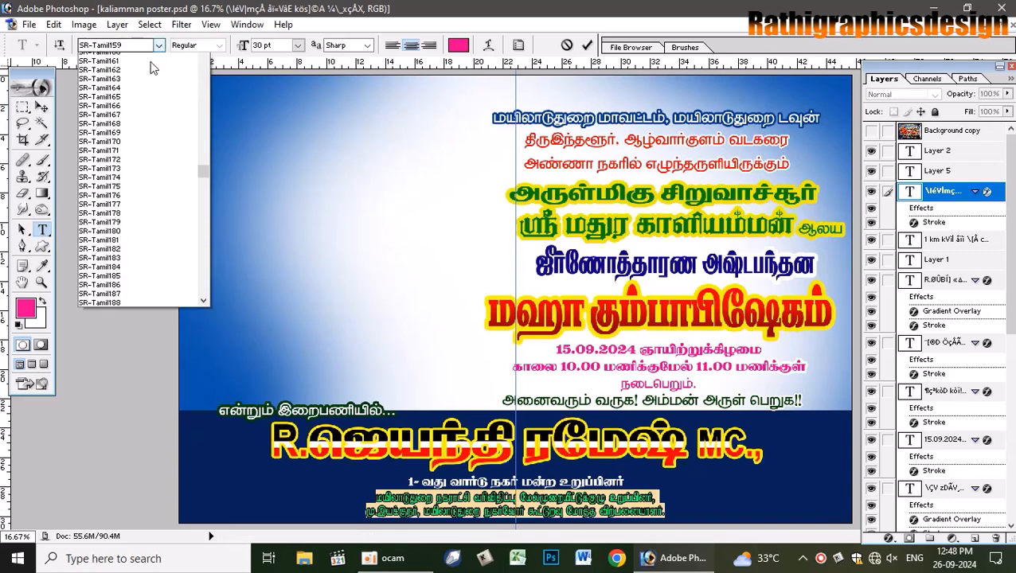
pyautogui.moveTo(203, 187); pyautogui.dragTo(204, 129)
pyautogui.click(143, 231)
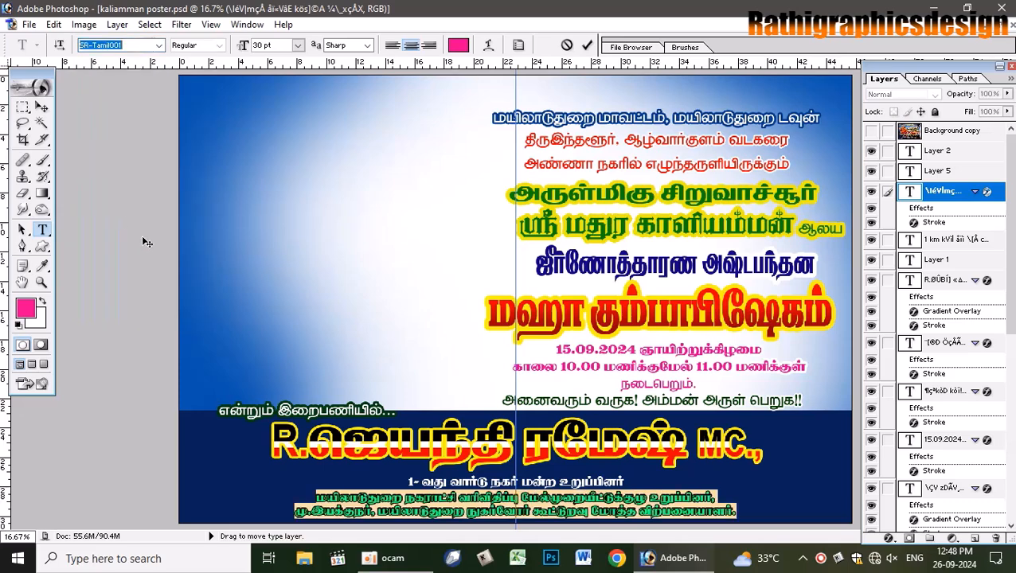
pyautogui.press('Down')
pyautogui.press('Down')
pyautogui.press('Down')
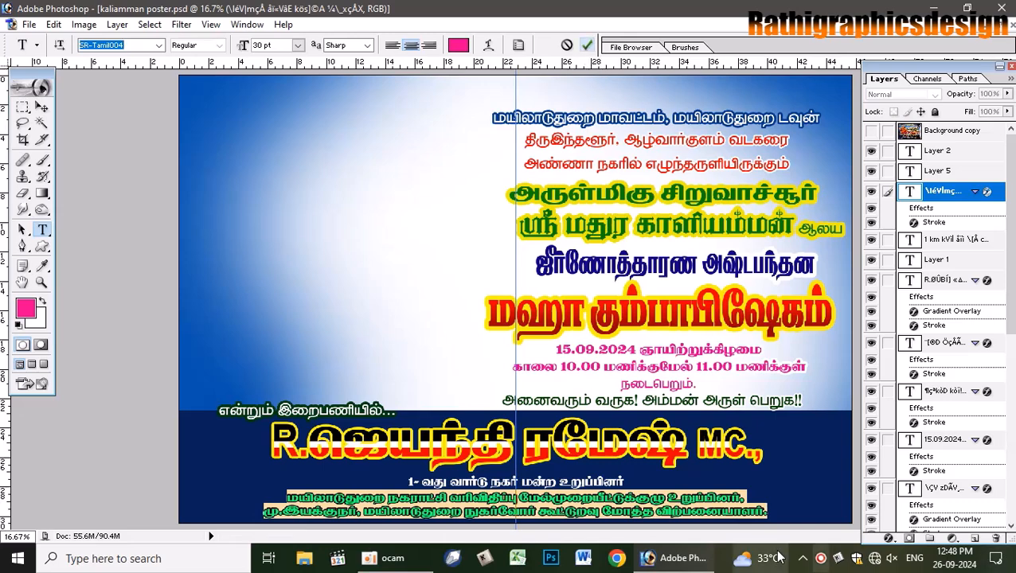
pyautogui.hotkey('ctrl', 'Return')
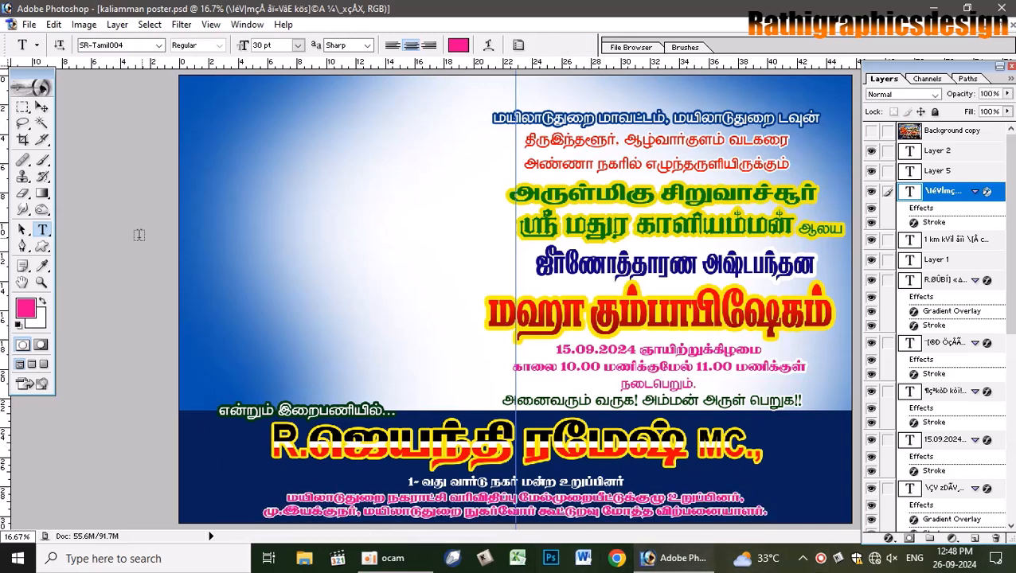
# - Stretch the pink text lines wider and nudge the ward councillor line up slightly
pyautogui.click(41, 107)
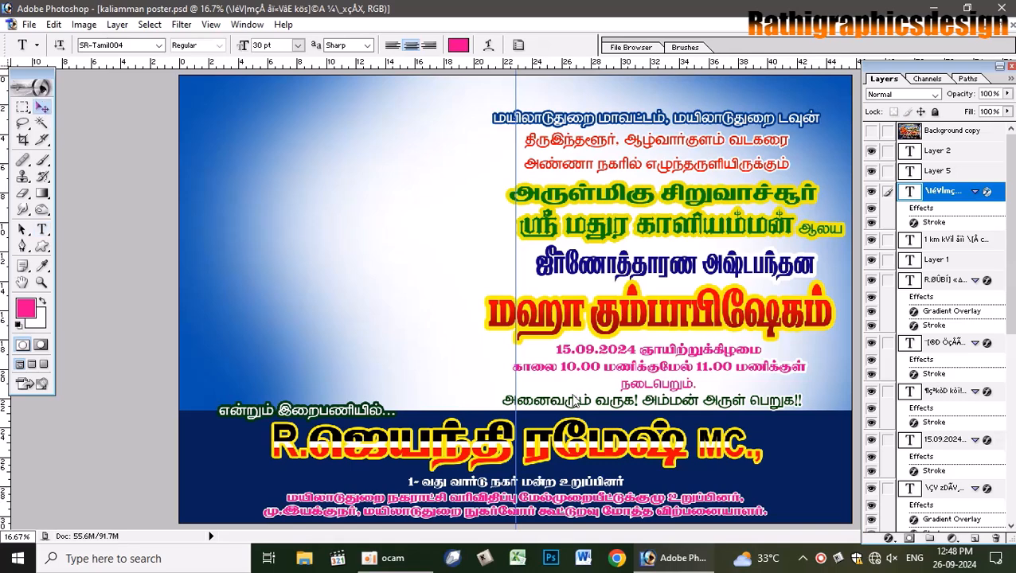
pyautogui.hotkey('ctrl', 't')
pyautogui.moveTo(768, 502); pyautogui.dragTo(811, 499)
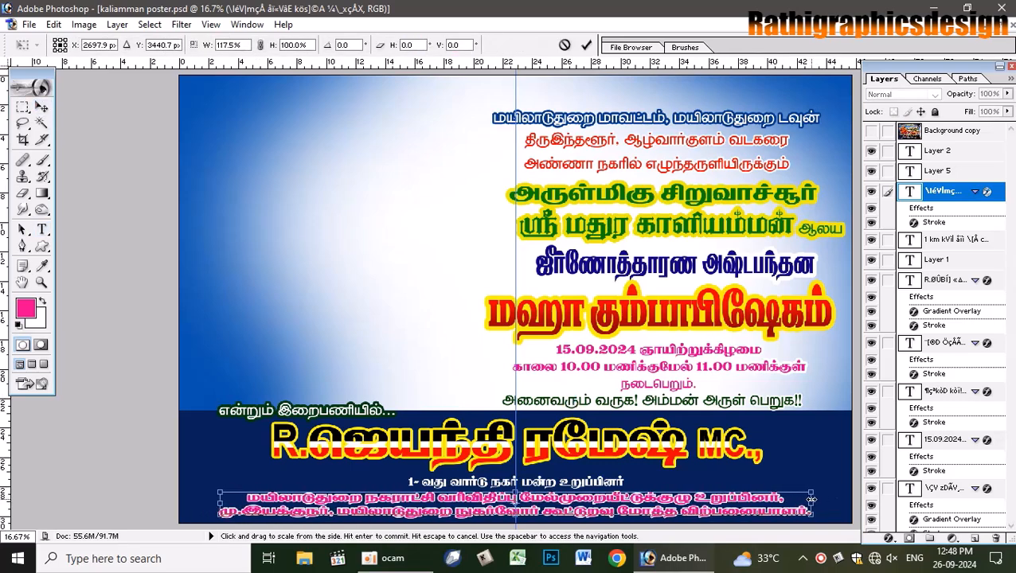
pyautogui.press('Return')
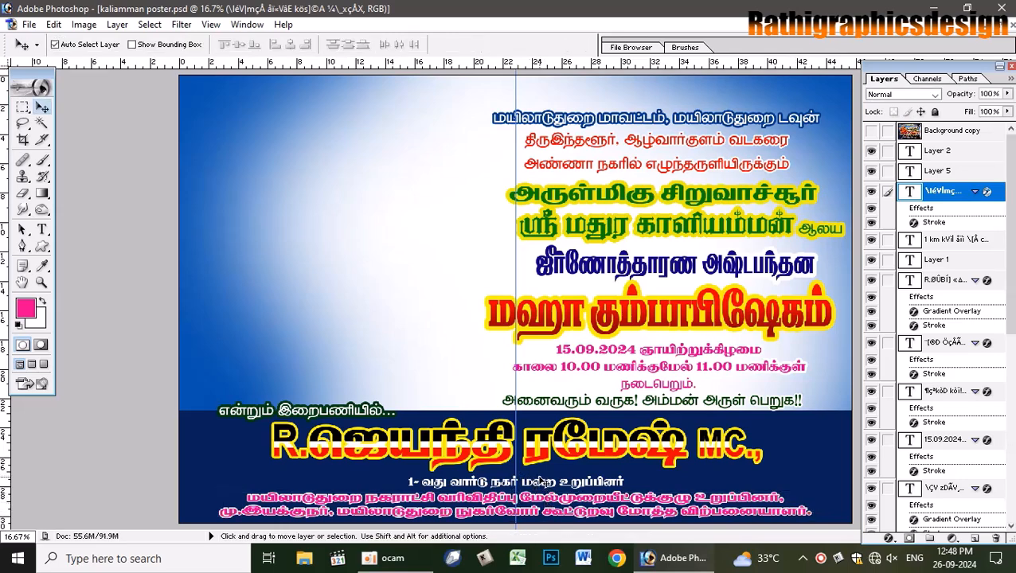
pyautogui.click(540, 481)
pyautogui.press('Up')
pyautogui.press('Up')
pyautogui.press('Up')
pyautogui.press('Up')
pyautogui.press('Up')
pyautogui.press('Up')
pyautogui.press('Up')
pyautogui.press('Up')
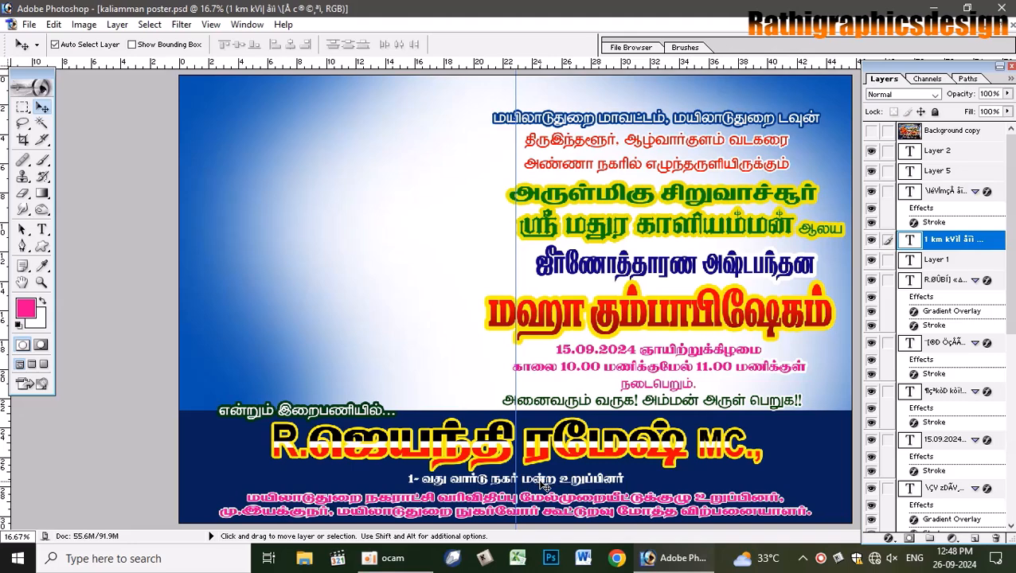
# - Make the pink lines taller (116.5% height) and bring up their Stroke layer-style settings
pyautogui.click(539, 504)
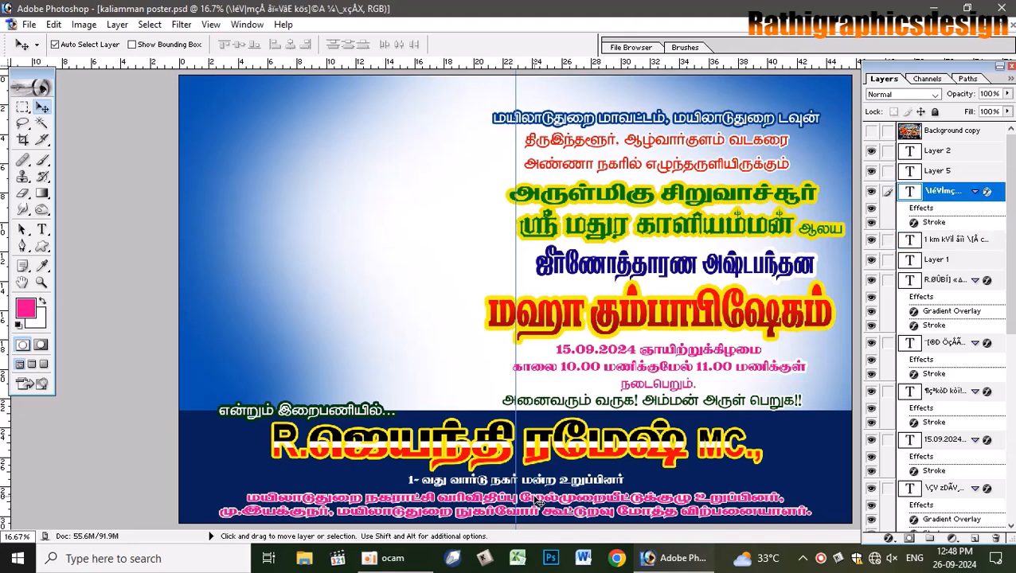
pyautogui.hotkey('ctrl', 't')
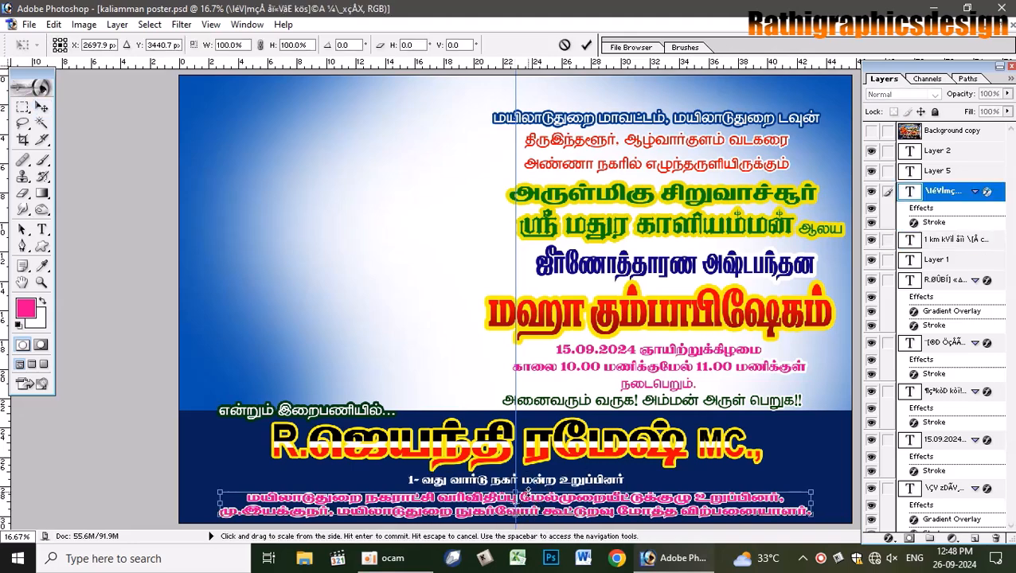
pyautogui.moveTo(527, 489); pyautogui.dragTo(528, 483)
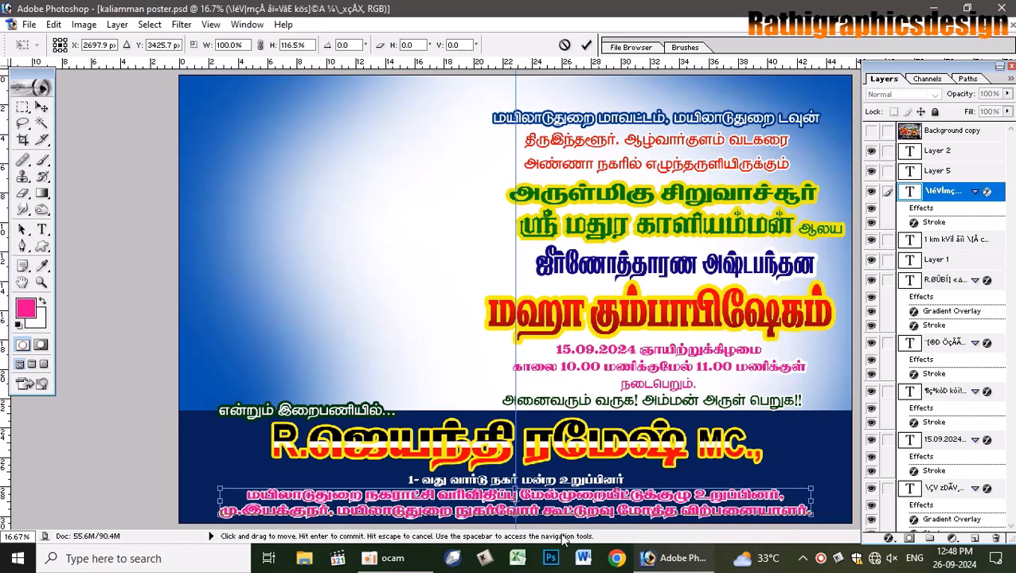
pyautogui.press('Return')
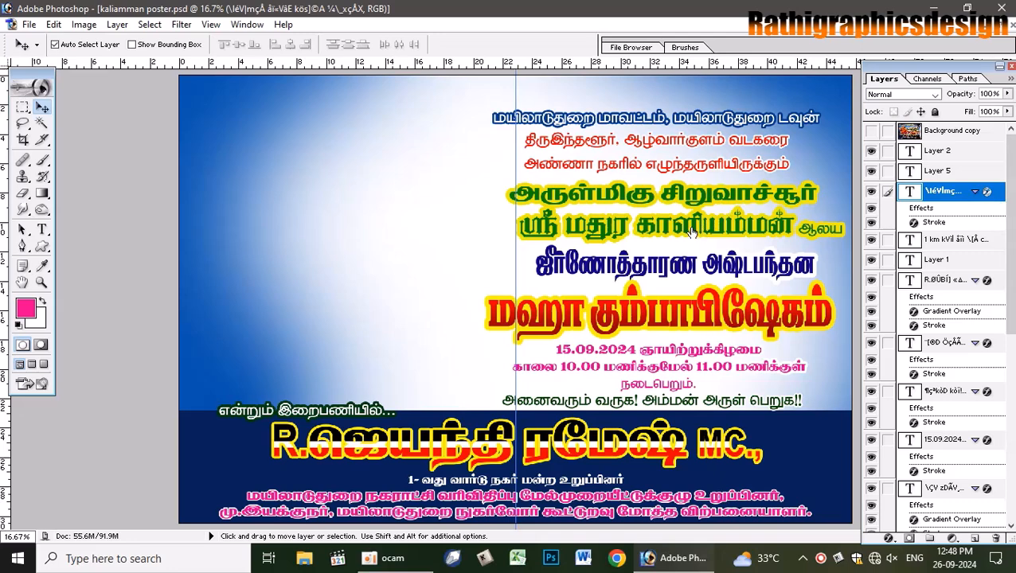
pyautogui.doubleClick(987, 192)
pyautogui.click(111, 395)
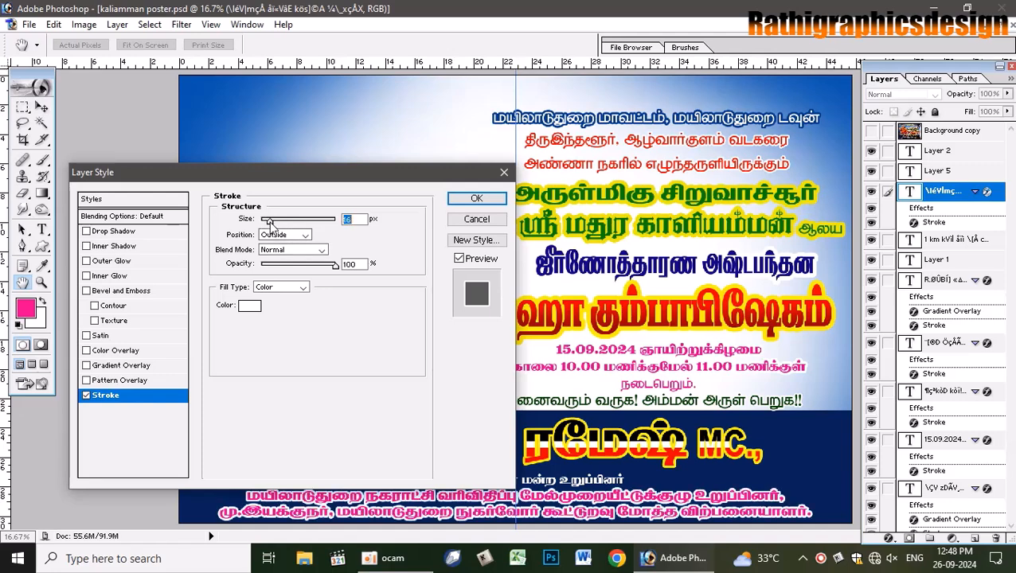
# - Apply the stroke, then fix the vowel sign so the pink line reads மொத்த
pyautogui.click(476, 198)
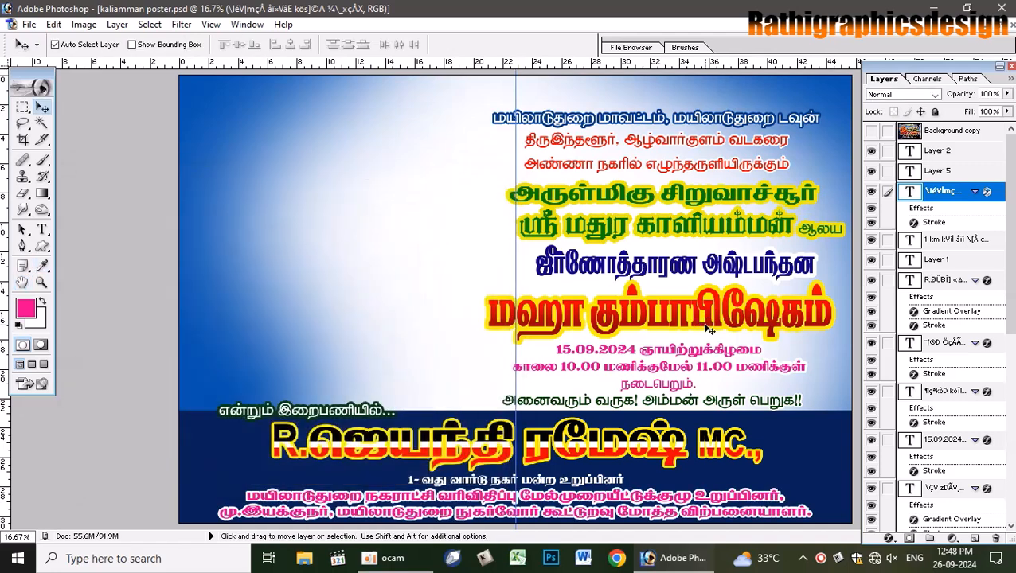
pyautogui.click(42, 230)
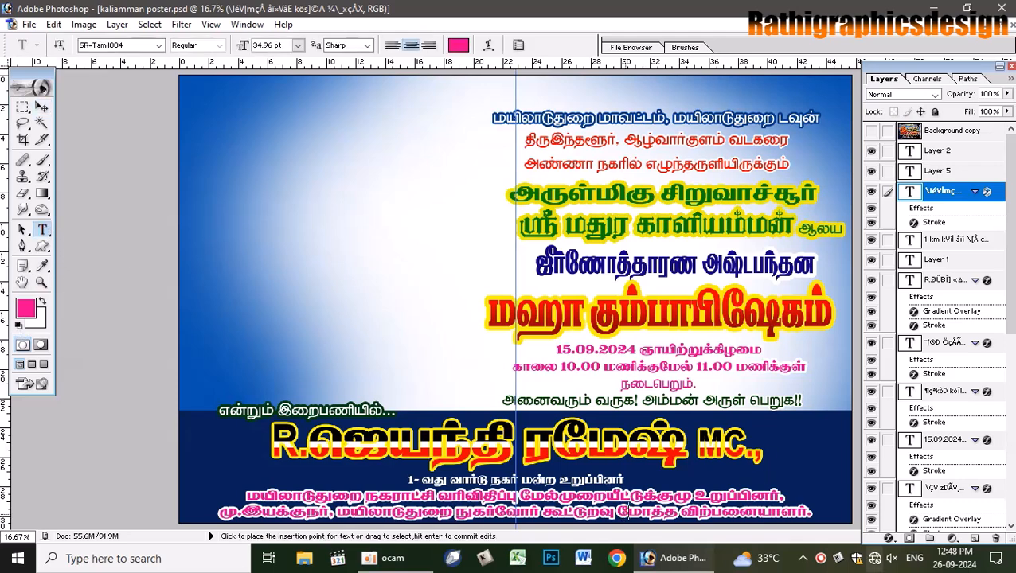
pyautogui.click(628, 511)
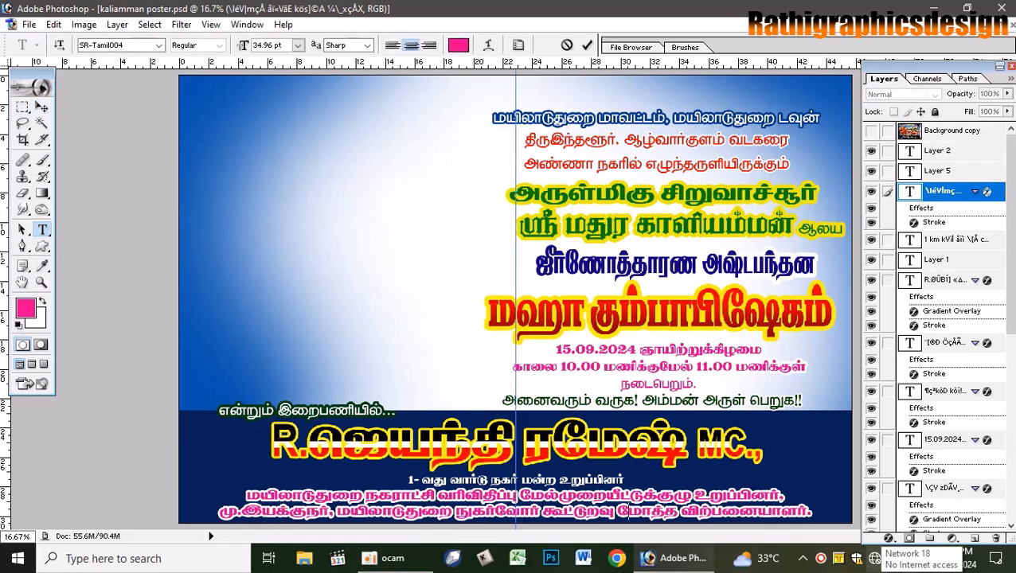
pyautogui.write('ெ')
pyautogui.press('BackSpace')
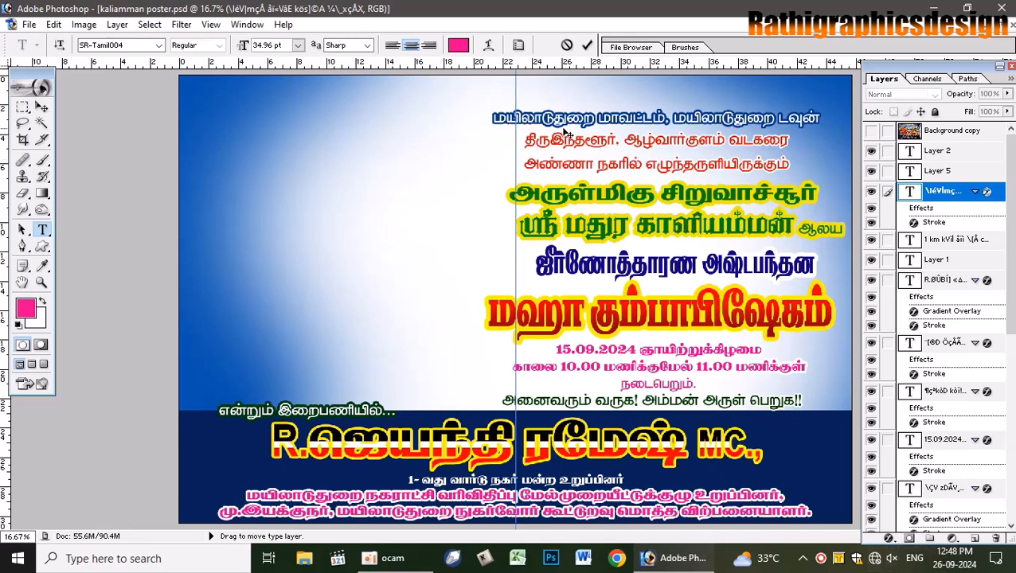
pyautogui.click(588, 45)
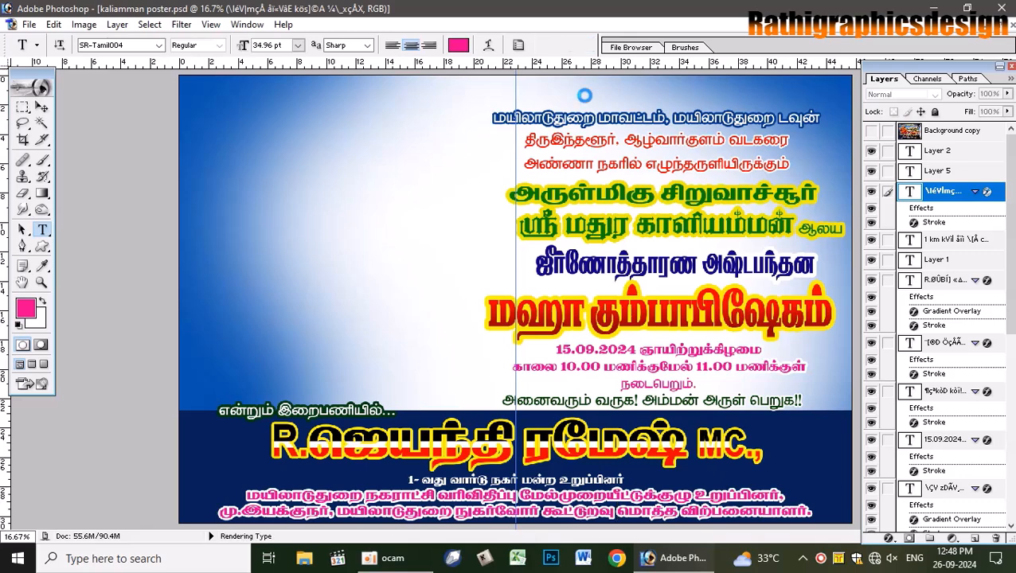
# - Compare the design against the reference banner photo, then select Layer 4
pyautogui.click(41, 106)
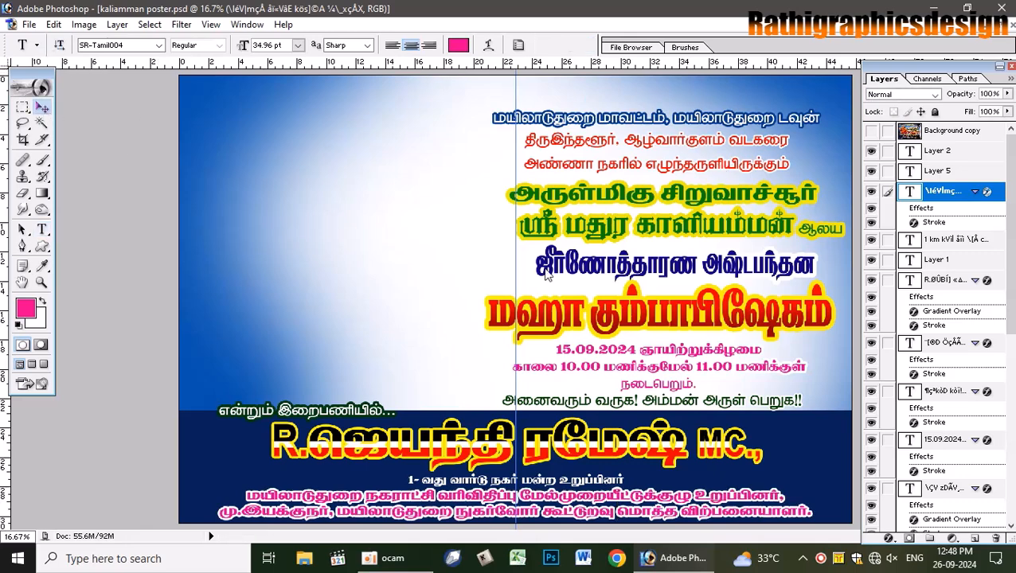
pyautogui.click(871, 132)
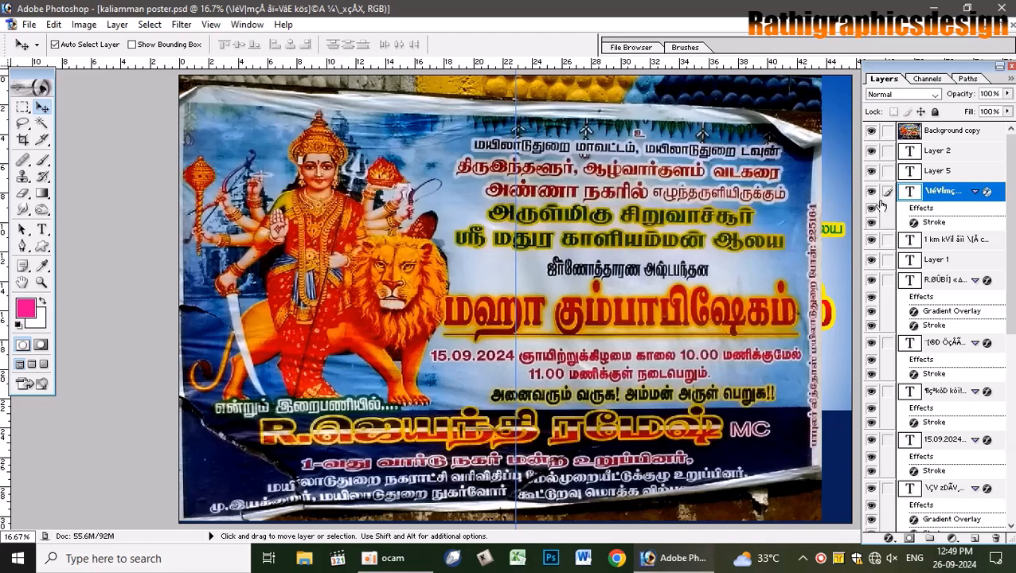
pyautogui.click(872, 131)
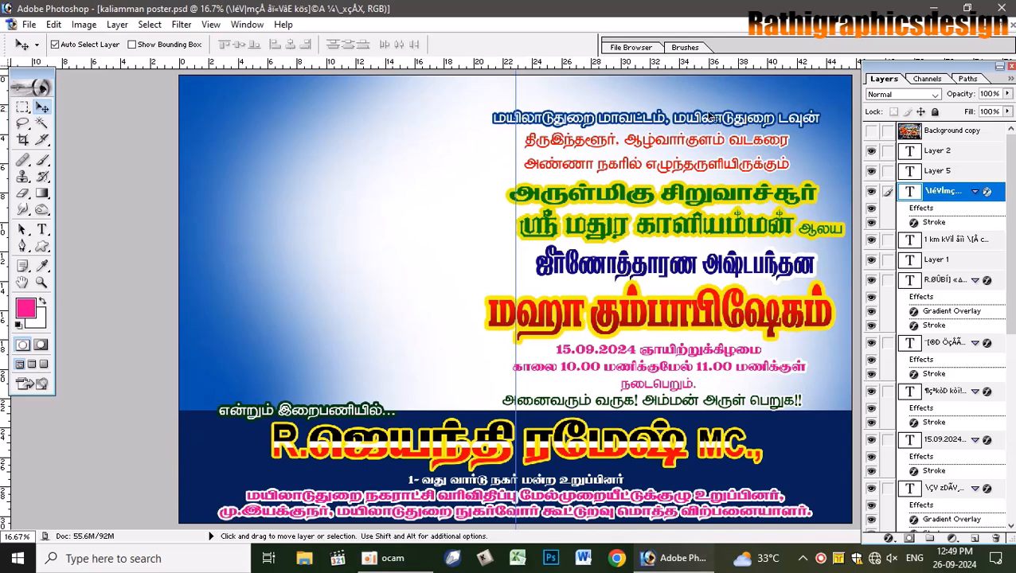
pyautogui.click(772, 93)
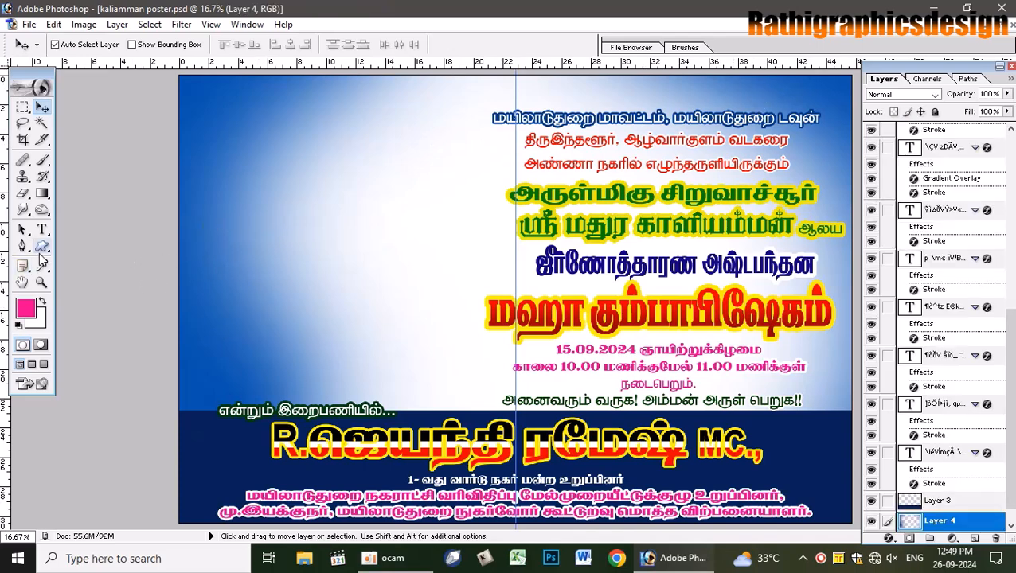
# - Zoom out, sample the poster's deep blue as foreground colour, and select Layer 3
pyautogui.hotkey('ctrl', '-')
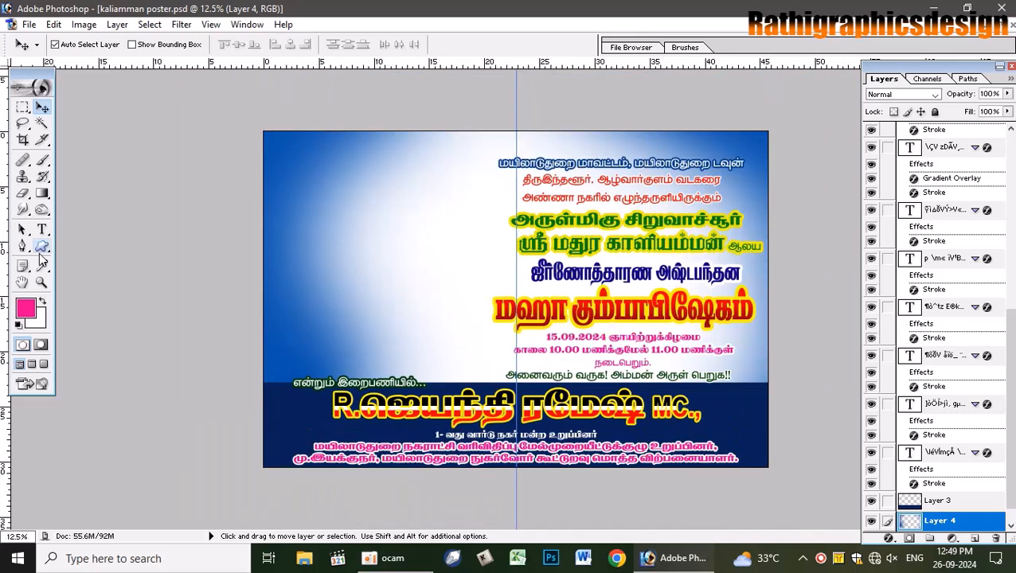
pyautogui.hotkey('ctrl', '-')
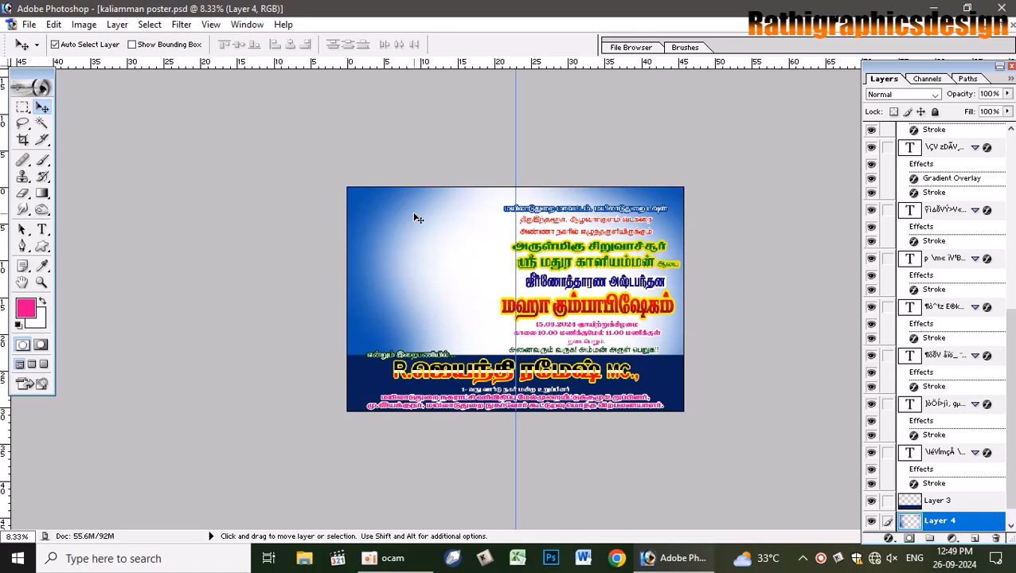
pyautogui.press('i')
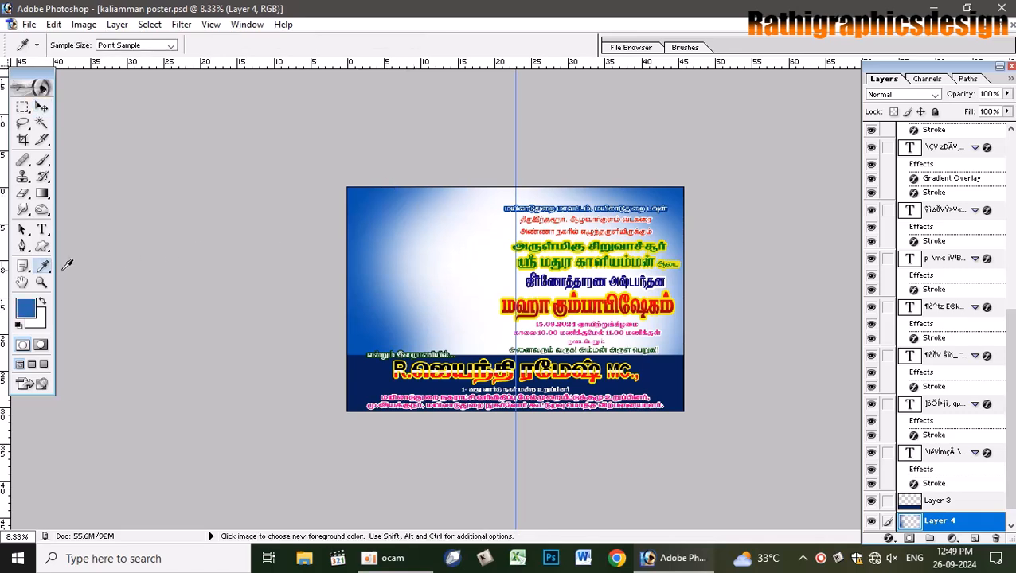
pyautogui.press('b')
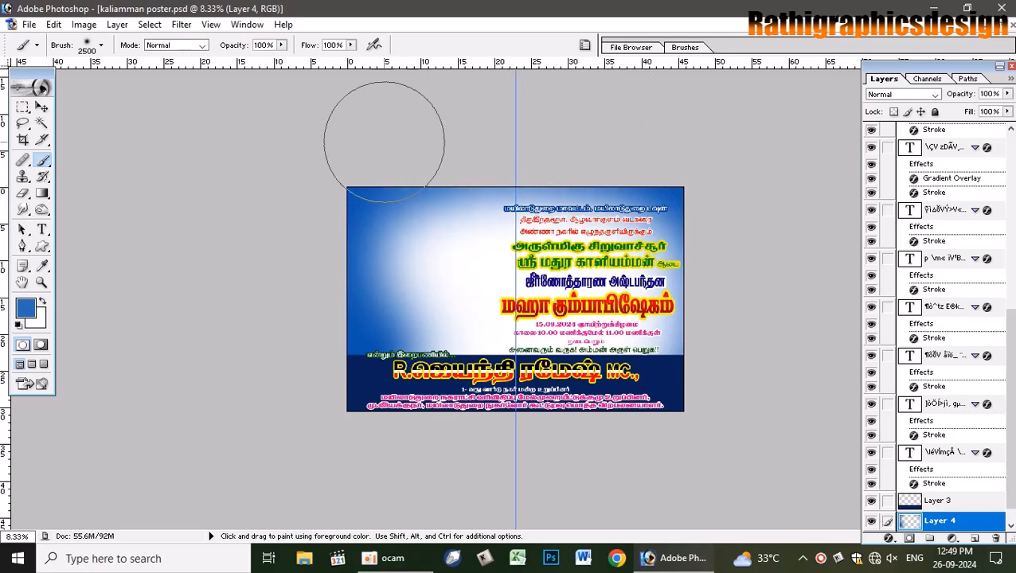
pyautogui.click(42, 107)
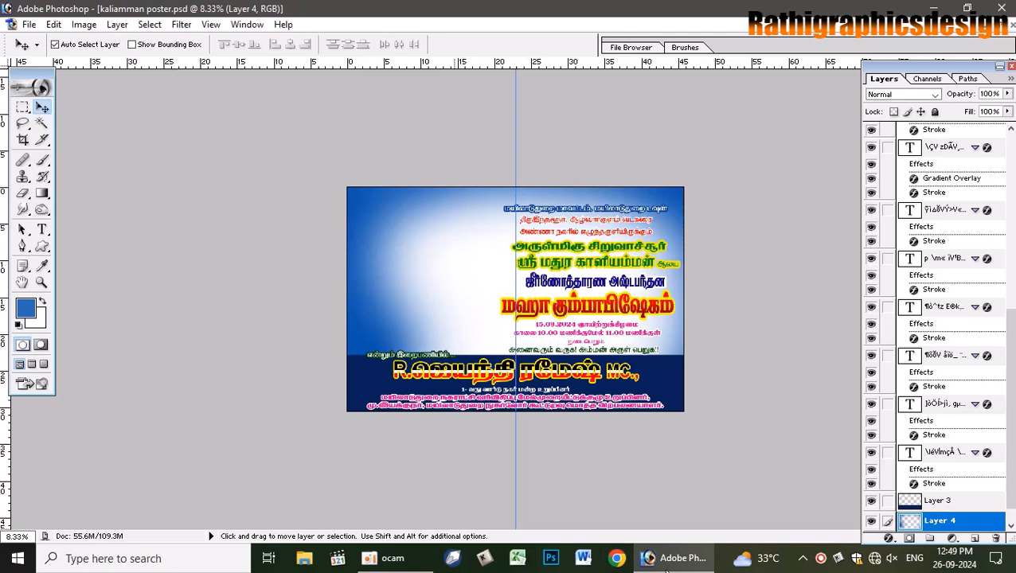
pyautogui.moveTo(665, 562)
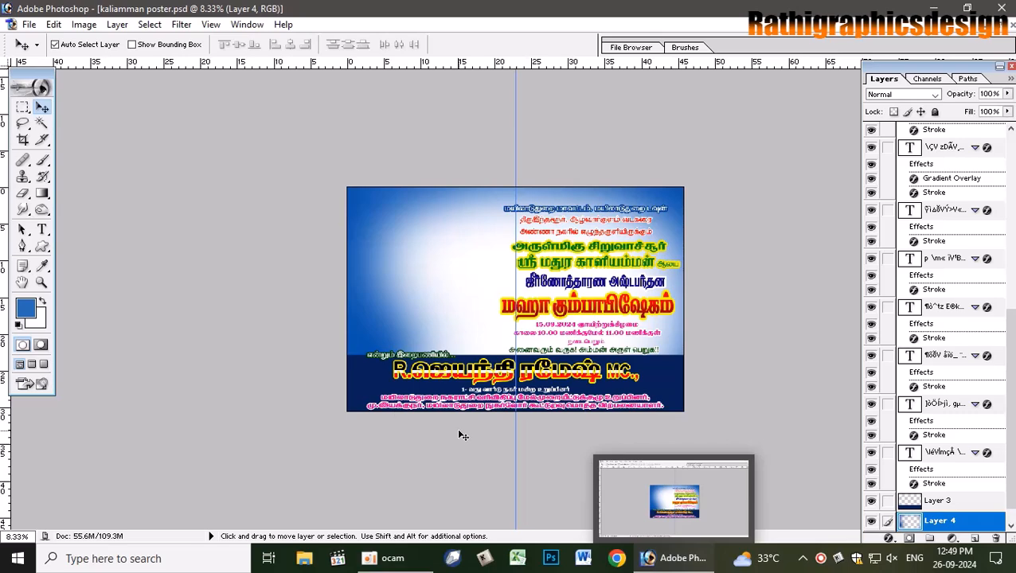
pyautogui.scroll(2, 459, 431)
pyautogui.click(402, 397)
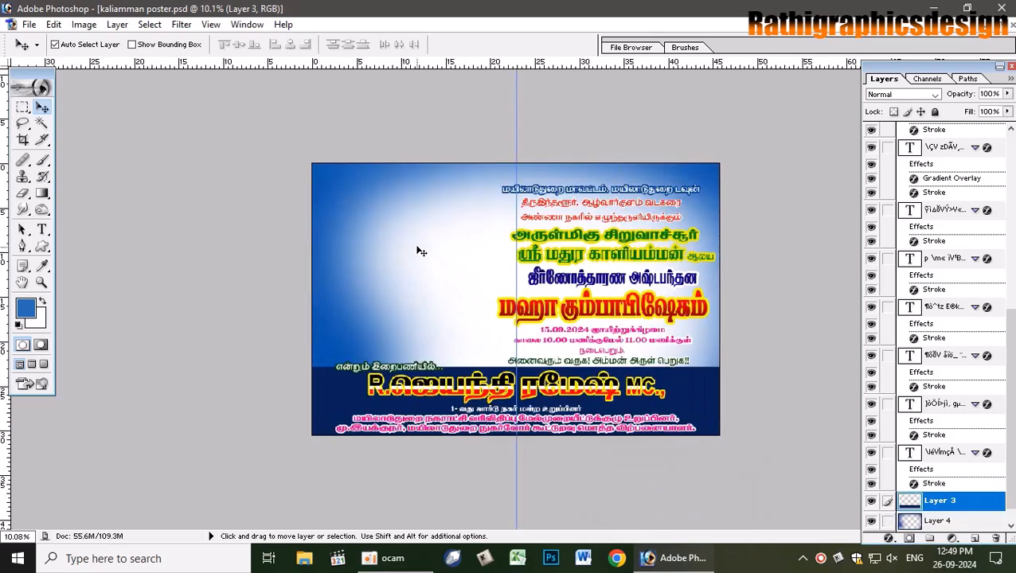
# - Compare the design with the reference banner photo, then switch over to Chrome
pyautogui.scroll(1, 431, 256)
pyautogui.scroll(1, 431, 256)
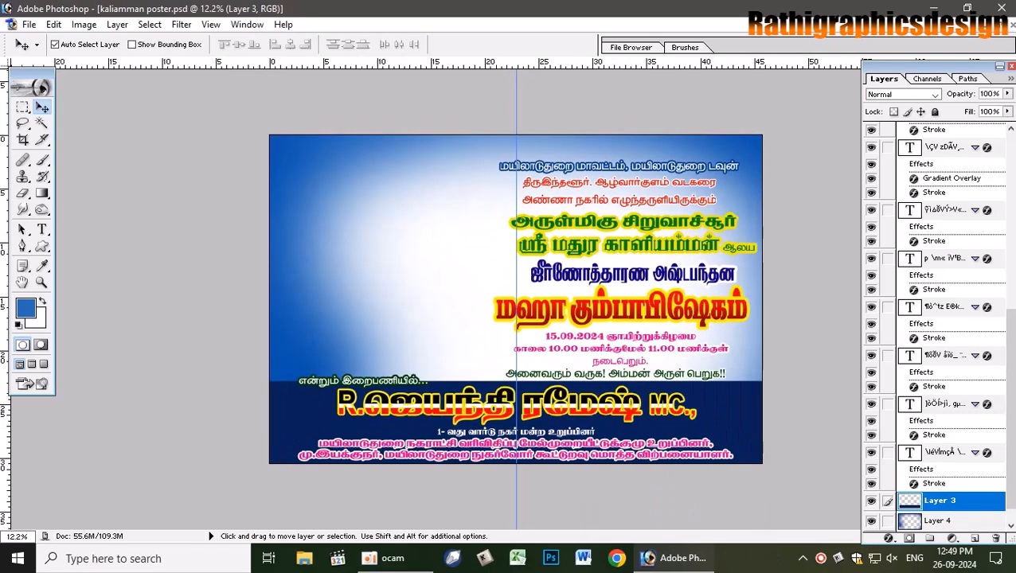
pyautogui.moveTo(1008, 342); pyautogui.dragTo(1006, 139)
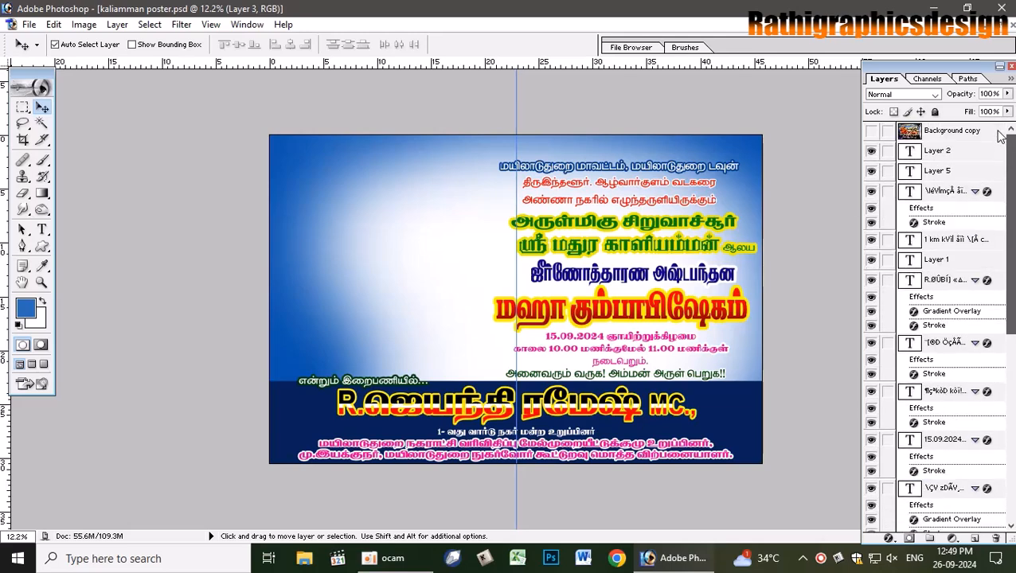
pyautogui.click(871, 132)
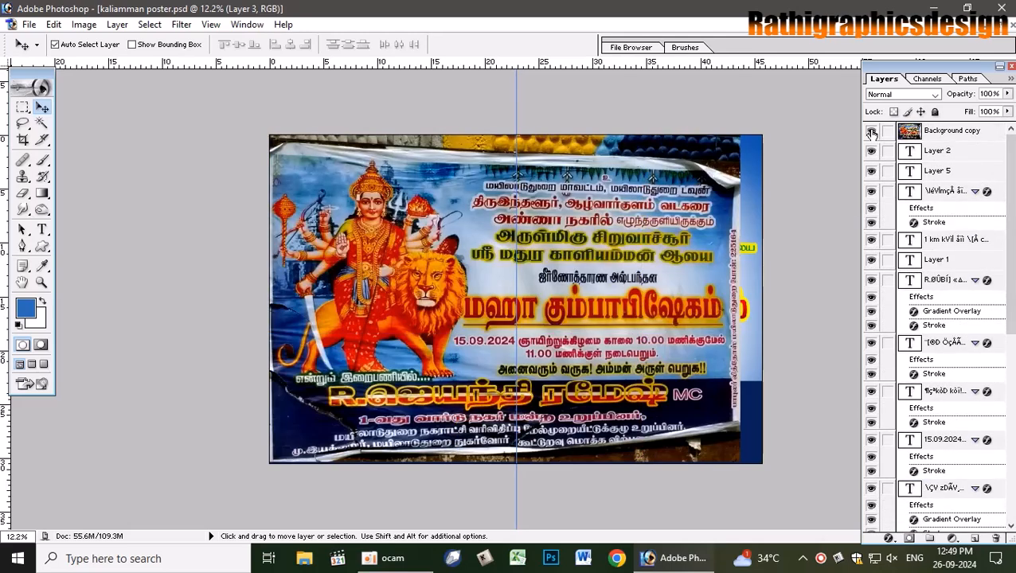
pyautogui.click(871, 132)
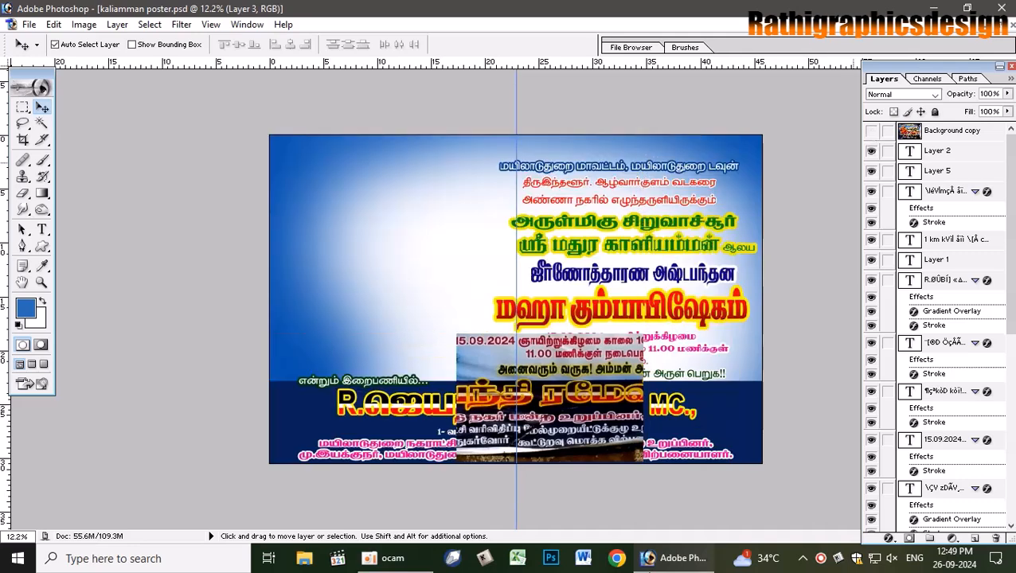
pyautogui.click(619, 563)
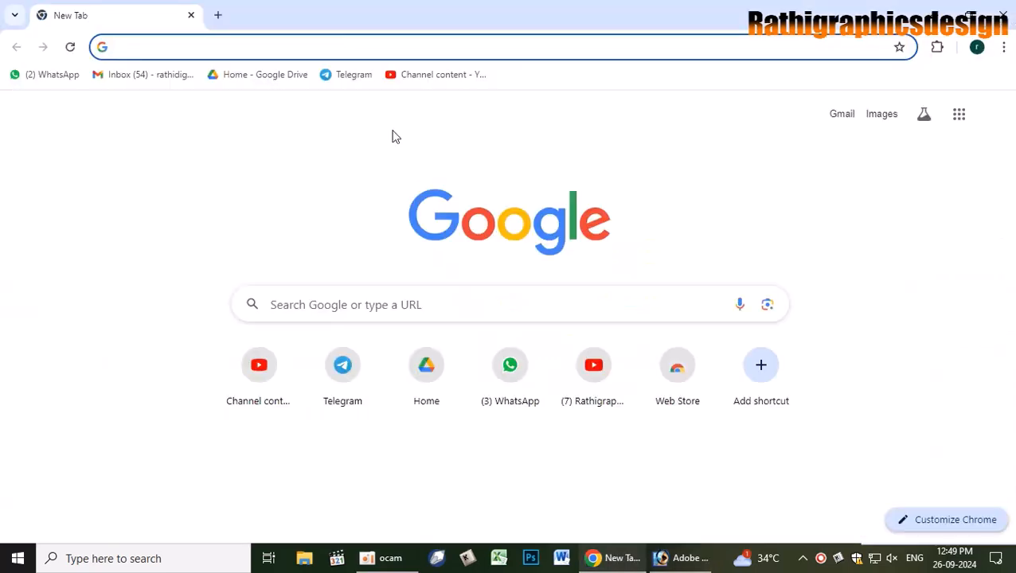
# - Search Google for 'kaliamman png' images and load more results
pyautogui.write('kaliamman png')
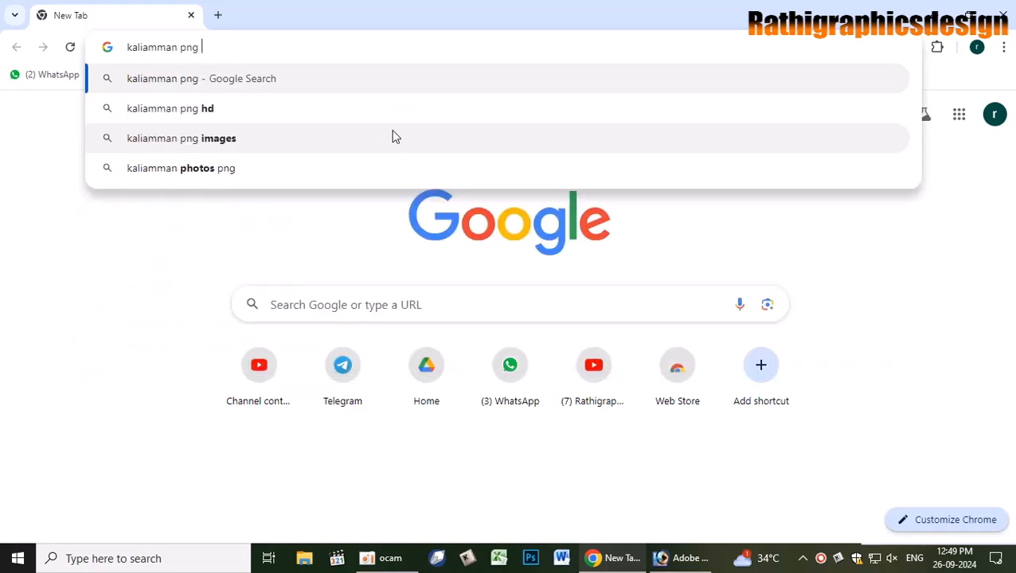
pyautogui.click(392, 137)
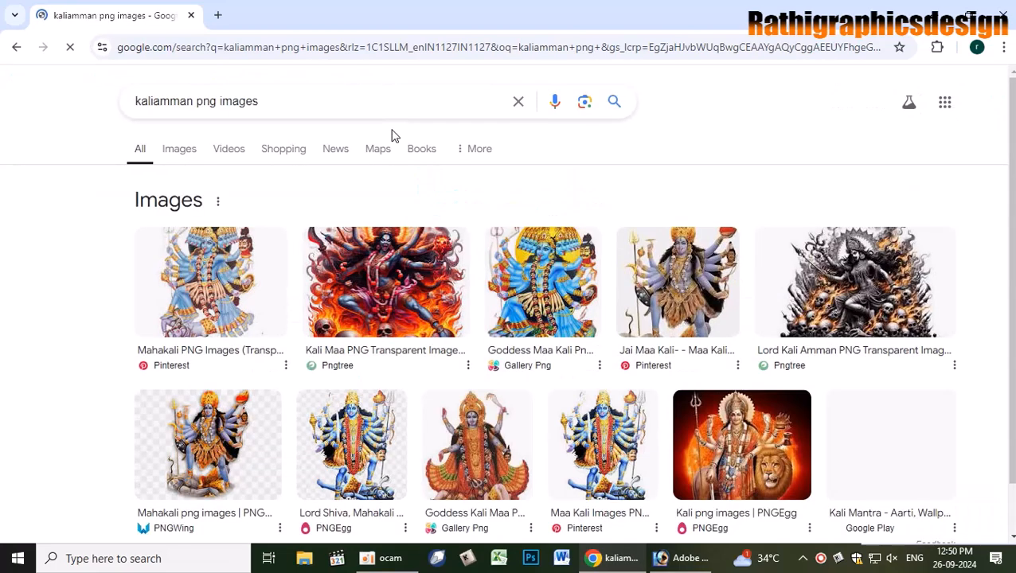
pyautogui.scroll(-3, 549, 353)
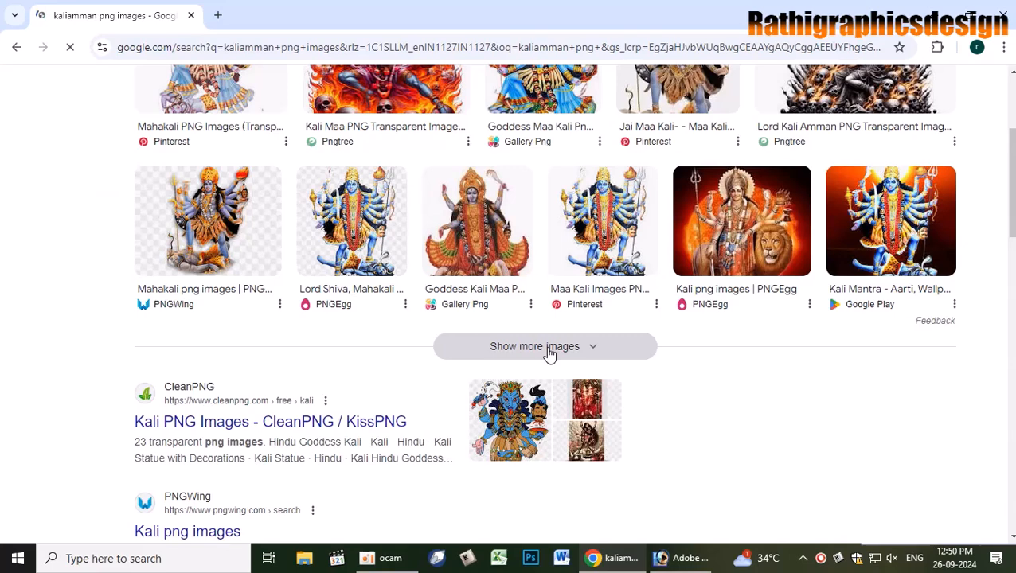
pyautogui.click(582, 342)
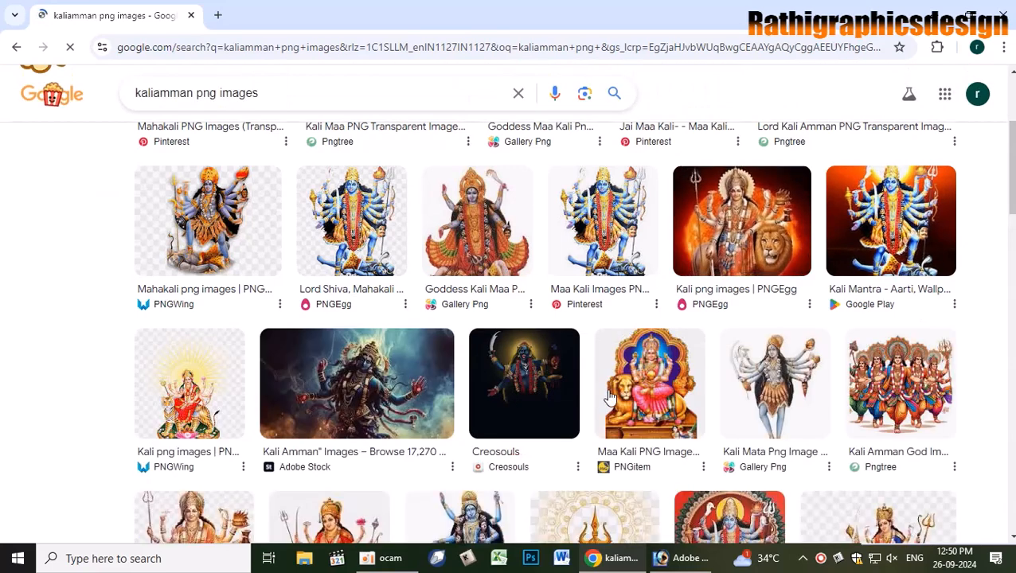
pyautogui.scroll(-3, 609, 396)
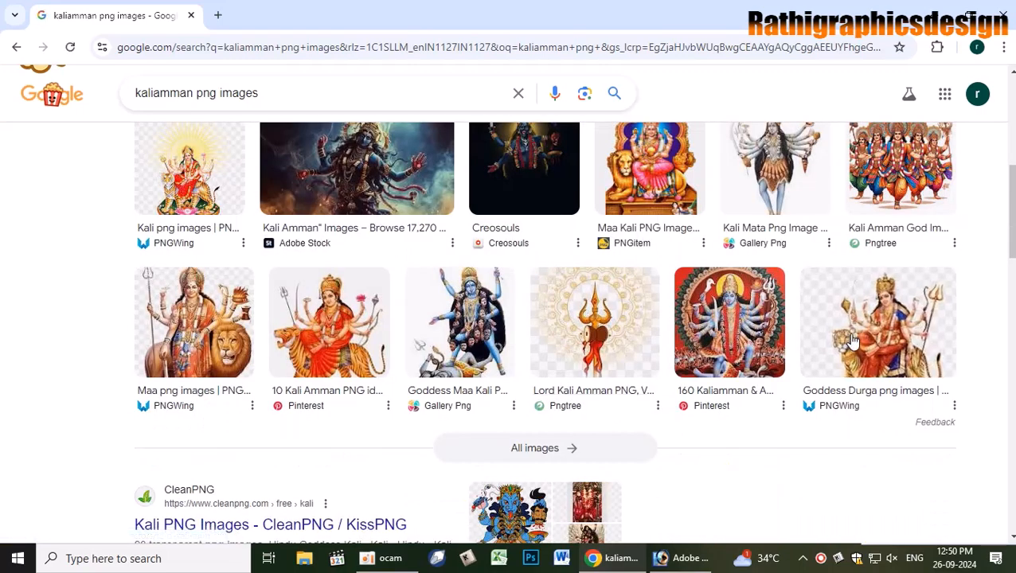
# - Show the reference banner in Photoshop, then narrow the Chrome results to images only
pyautogui.hotkey('alt', 'Tab')
pyautogui.click(872, 131)
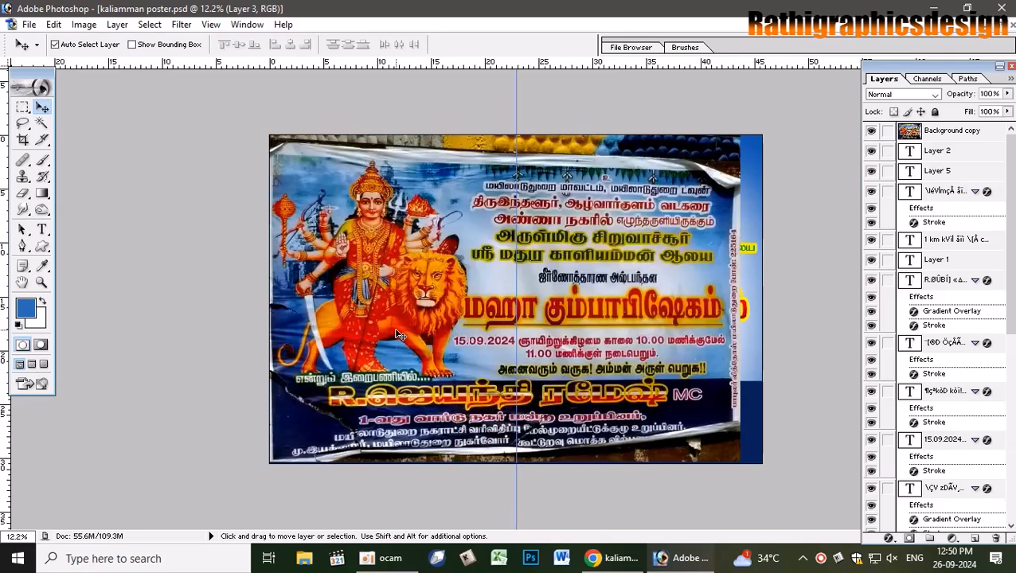
pyautogui.hotkey('alt', 'Tab')
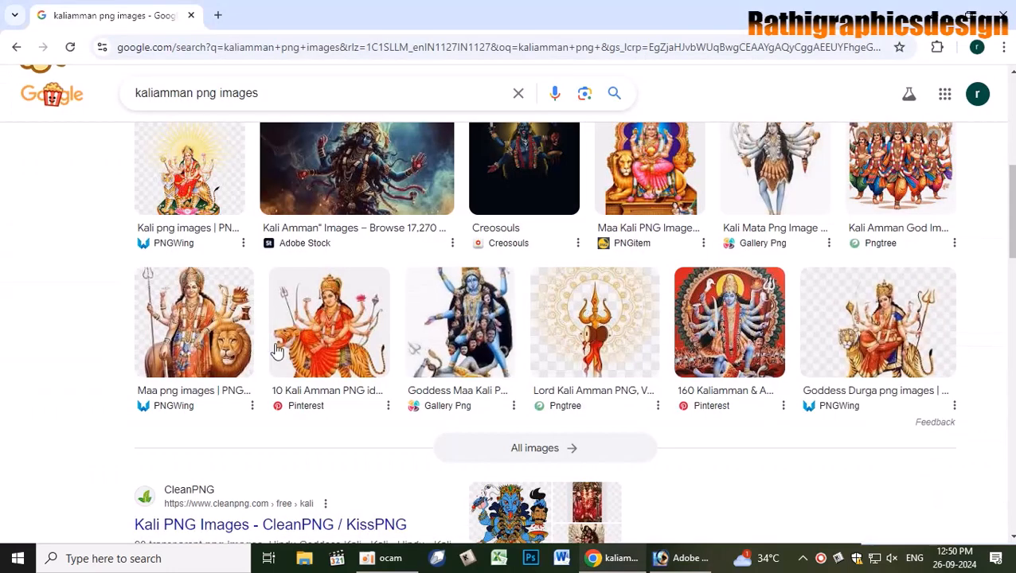
pyautogui.scroll(1, 696, 335)
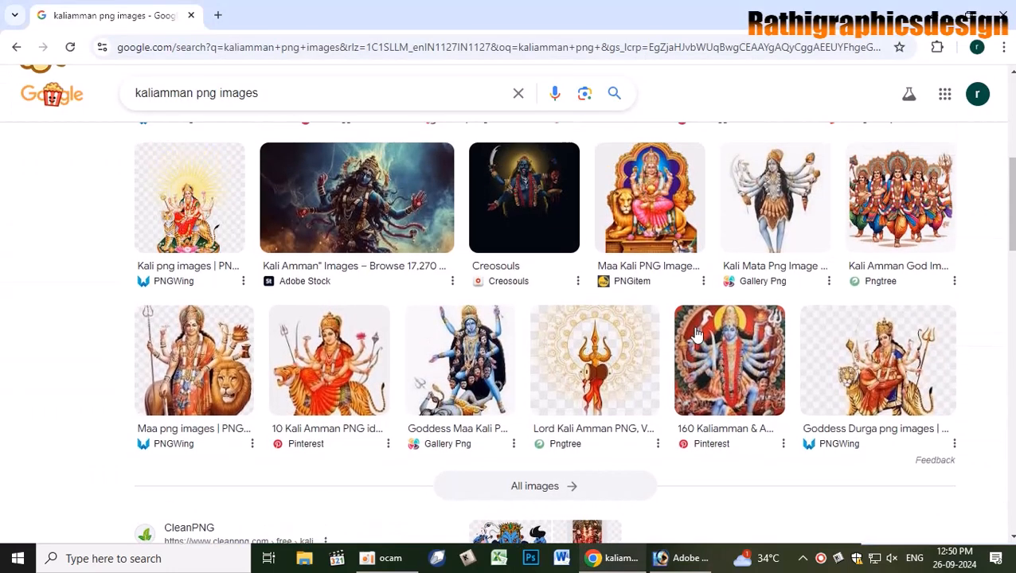
pyautogui.scroll(1, 696, 335)
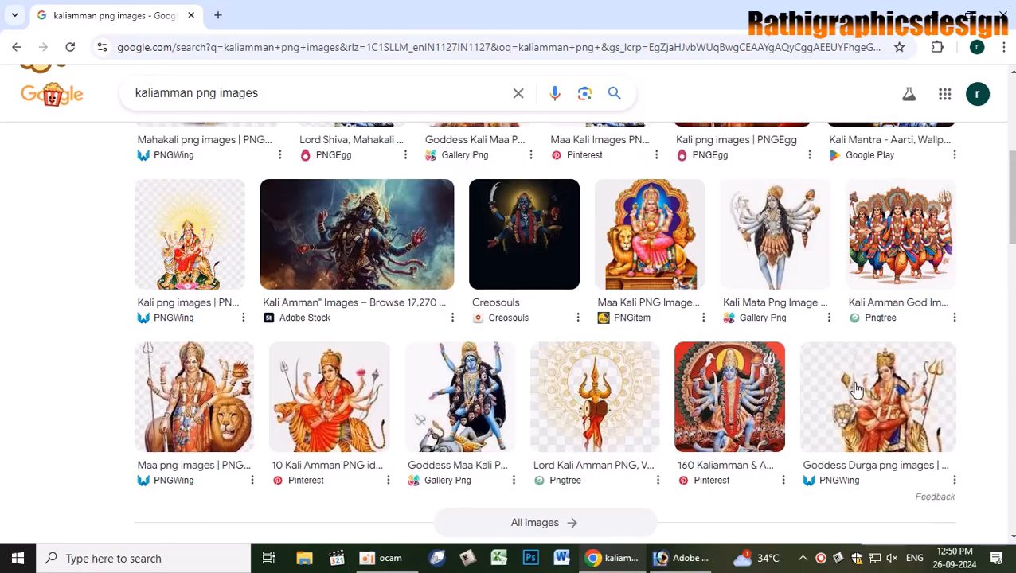
pyautogui.scroll(4, 714, 339)
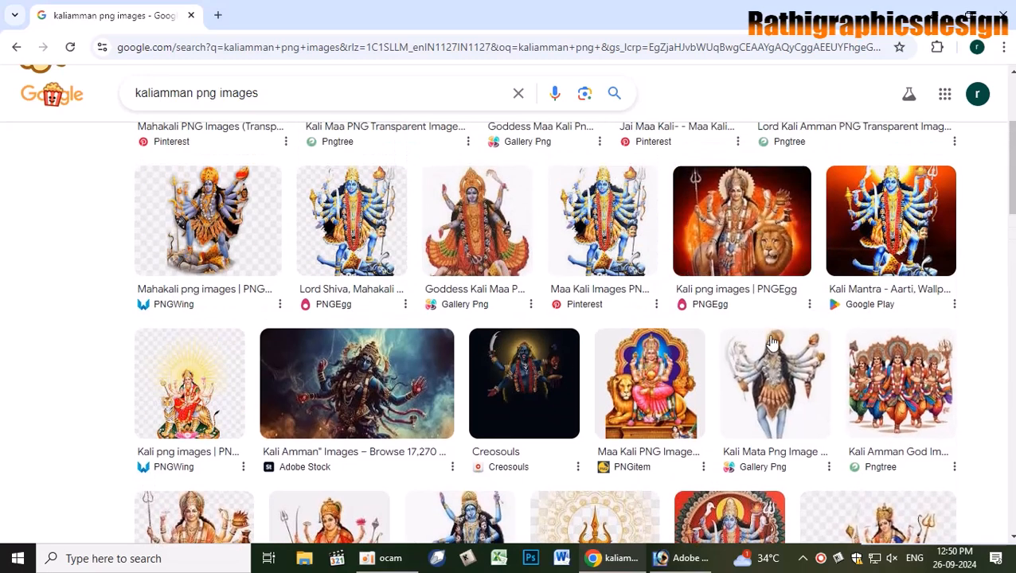
pyautogui.scroll(-2, 774, 344)
pyautogui.scroll(-4, 774, 344)
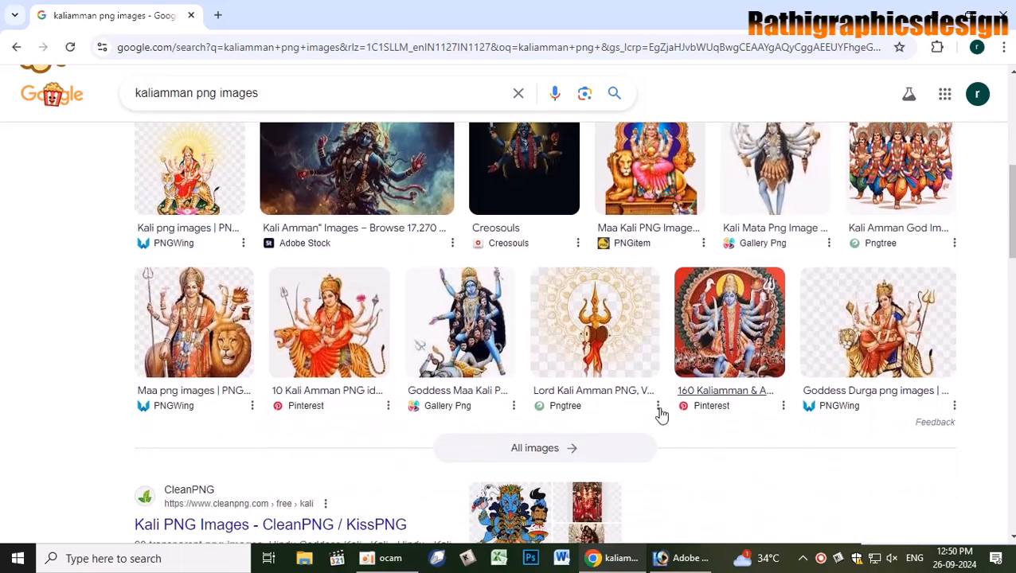
pyautogui.click(569, 452)
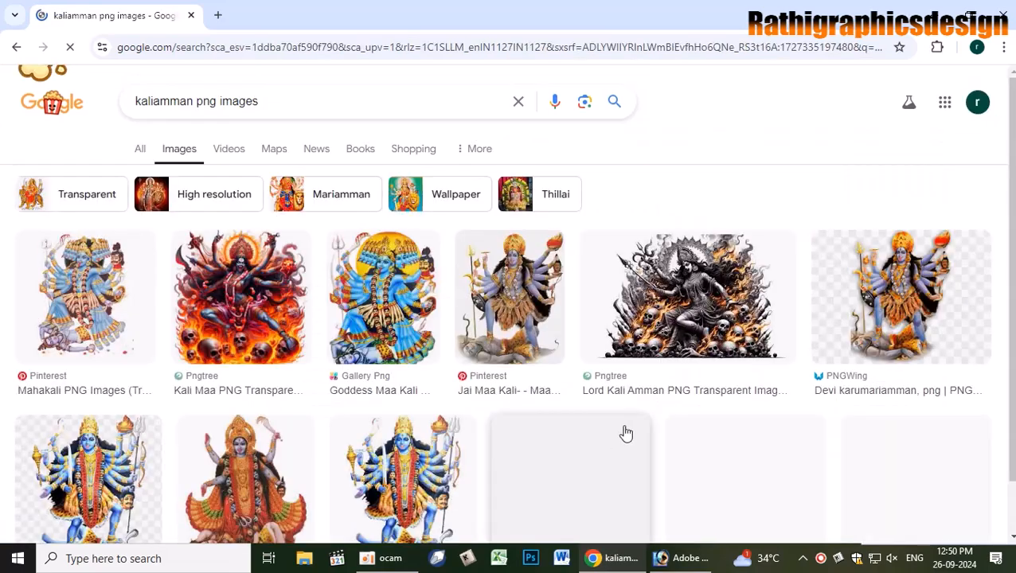
# - Browse the kaliamman png results and preview the Krishna Mariamman goddess-on-lion image (736 × 1,017)
pyautogui.scroll(-4, 620, 436)
pyautogui.scroll(-5, 626, 434)
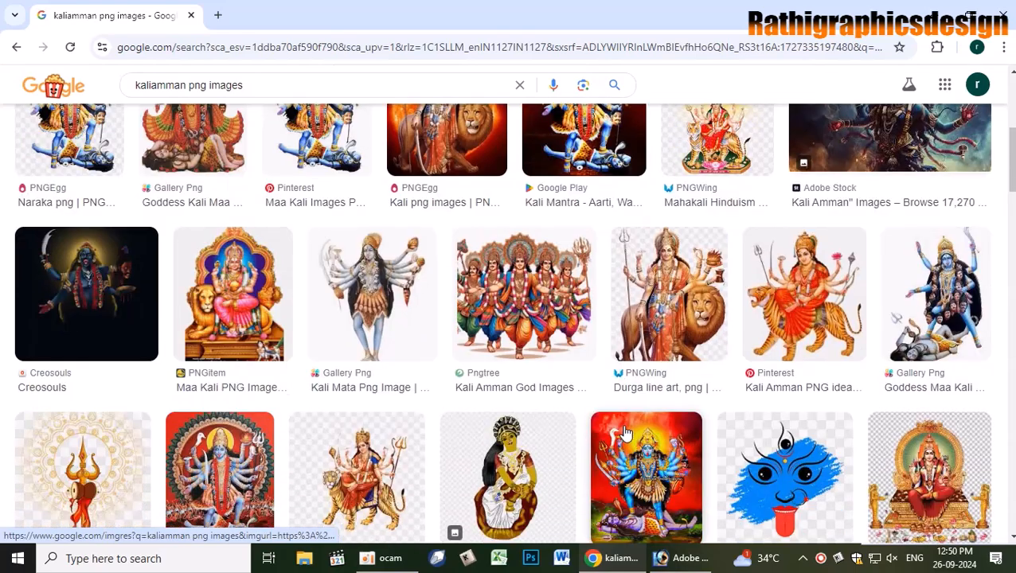
pyautogui.scroll(-2, 625, 434)
pyautogui.scroll(-5, 625, 434)
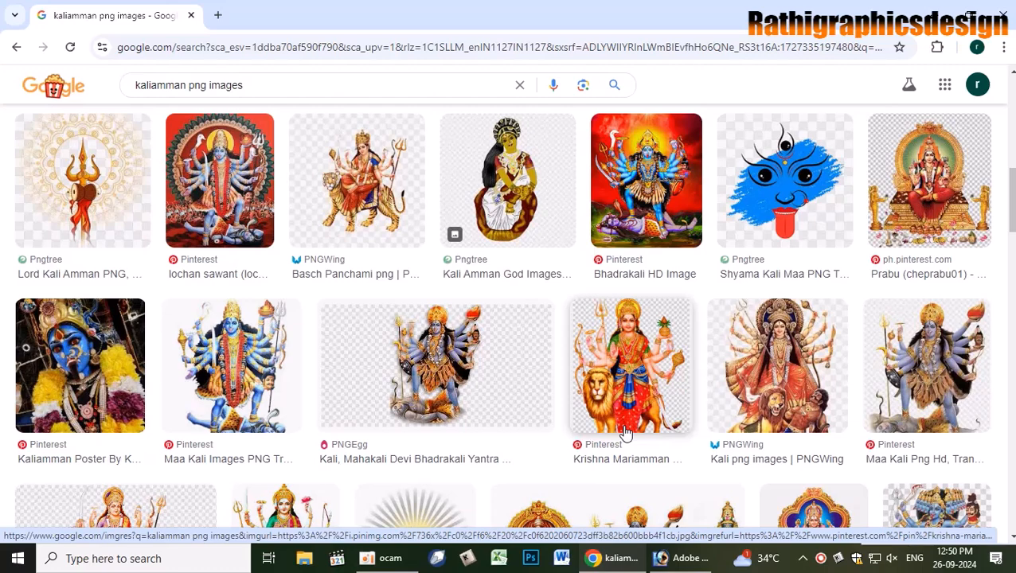
pyautogui.hotkey('alt', 'Tab')
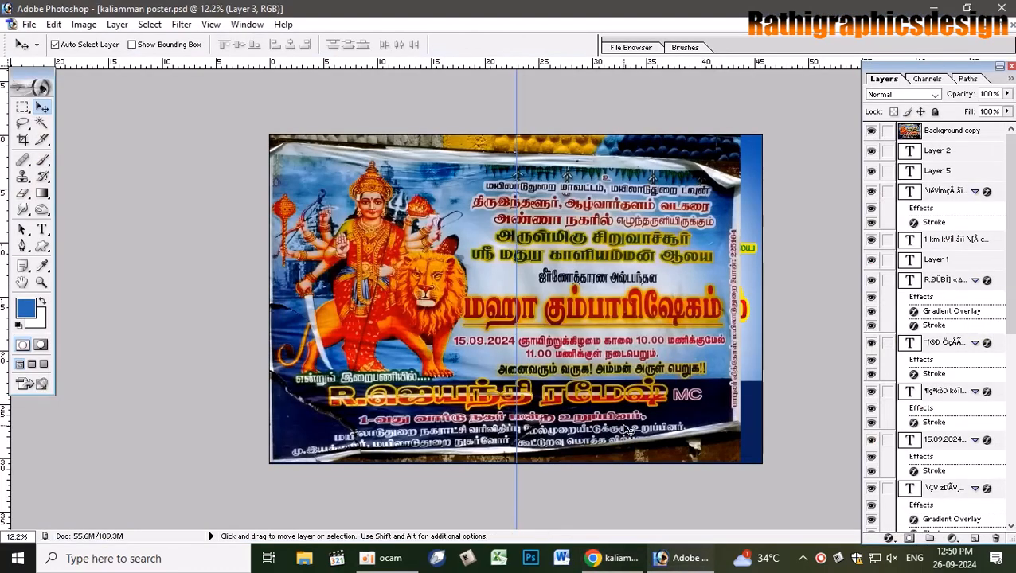
pyautogui.hotkey('alt', 'Tab')
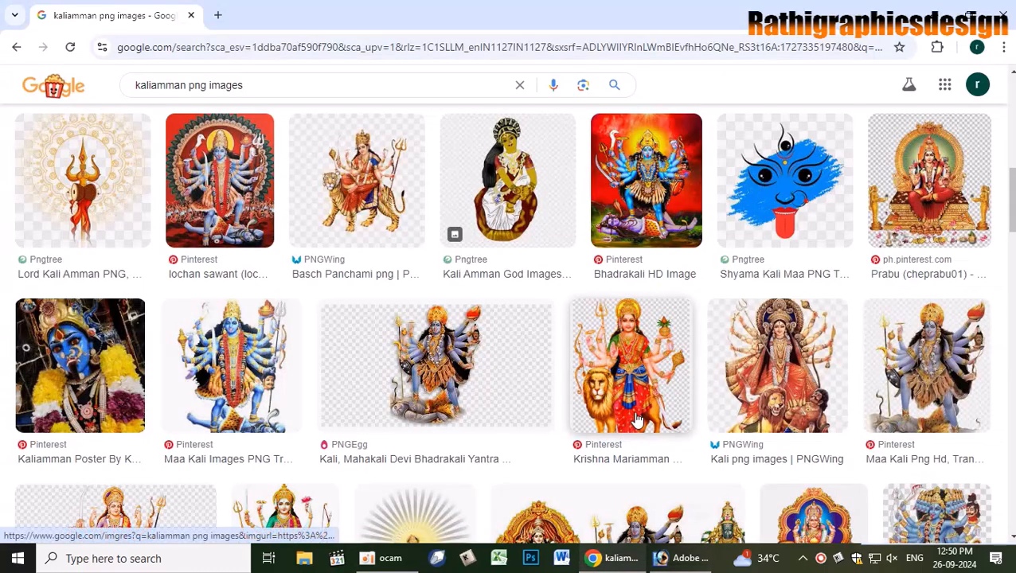
pyautogui.scroll(-4, 637, 420)
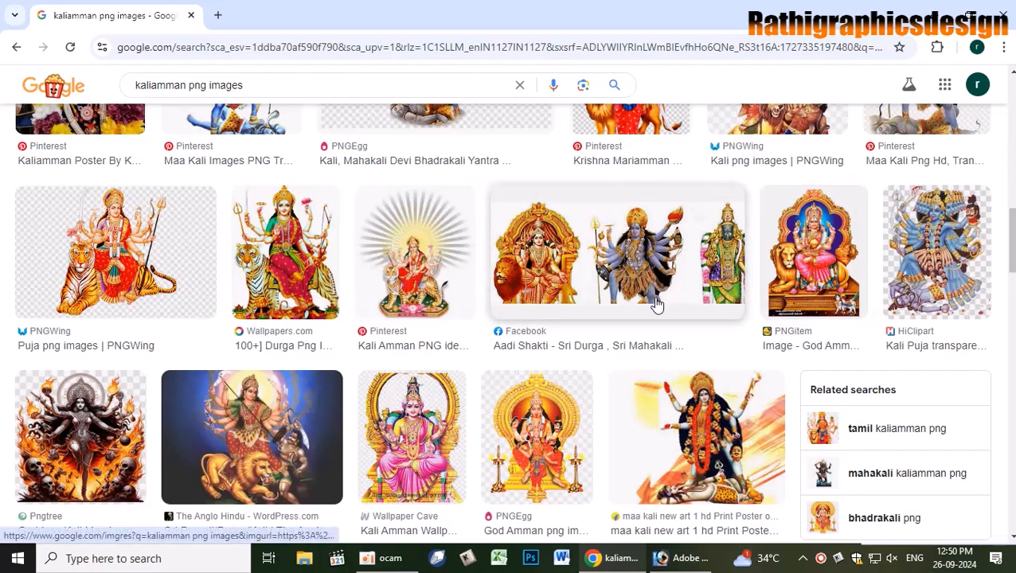
pyautogui.scroll(2, 662, 303)
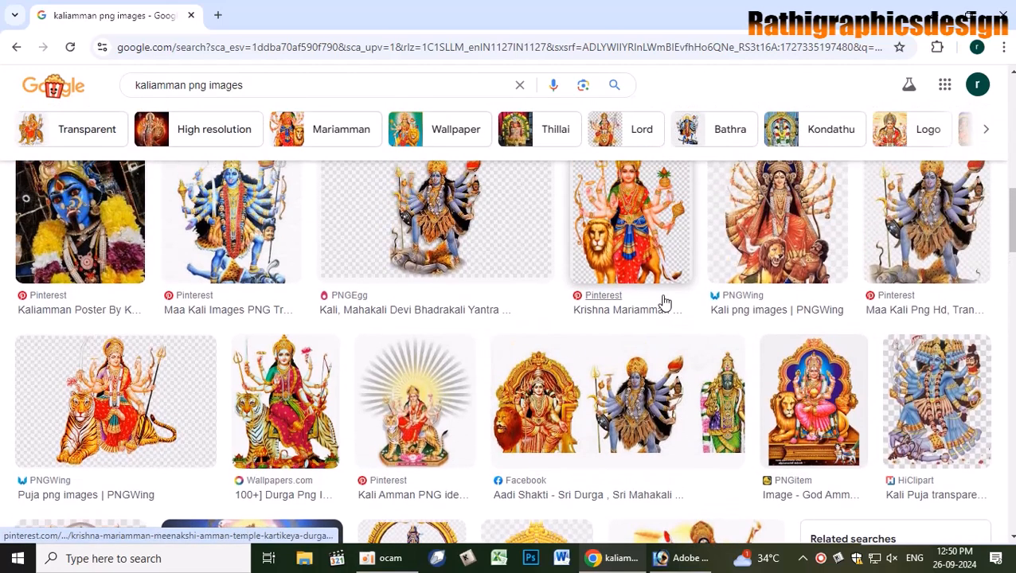
pyautogui.click(659, 243)
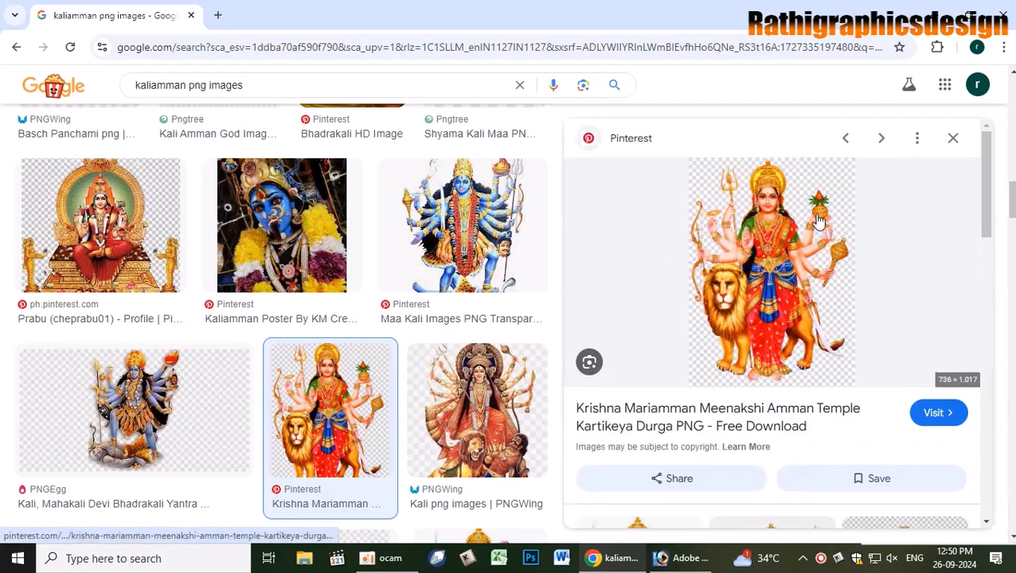
pyautogui.hotkey('alt', 'Tab')
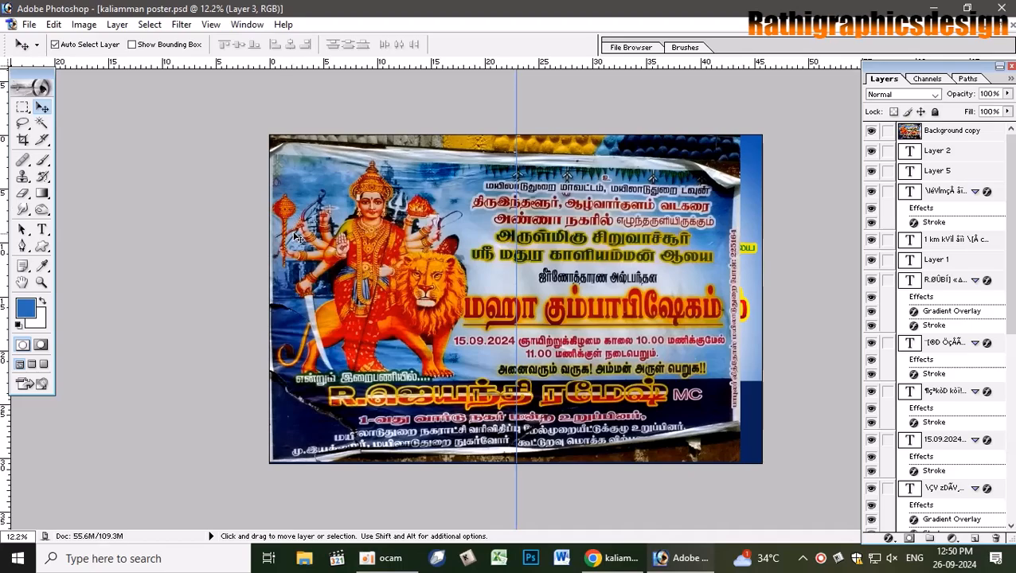
pyautogui.hotkey('alt', 'Tab')
pyautogui.hotkey('alt', 'Tab')
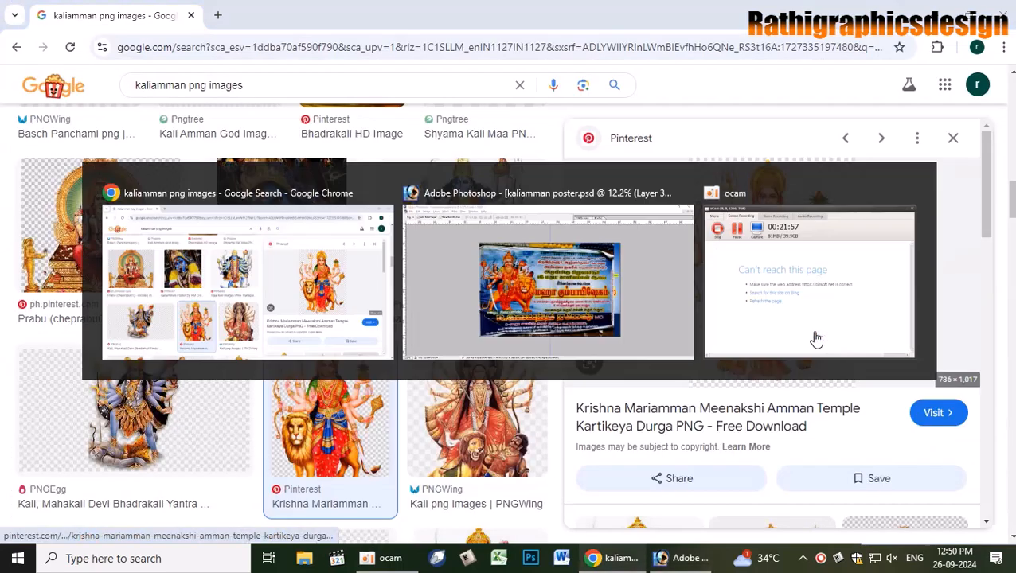
pyautogui.hotkey('alt', 'Tab')
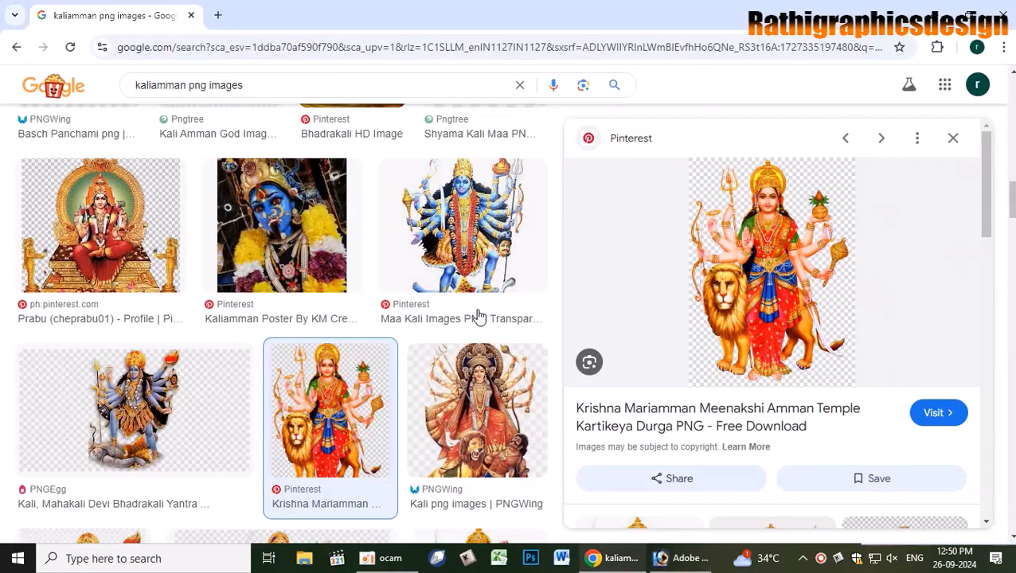
pyautogui.rightClick(770, 308)
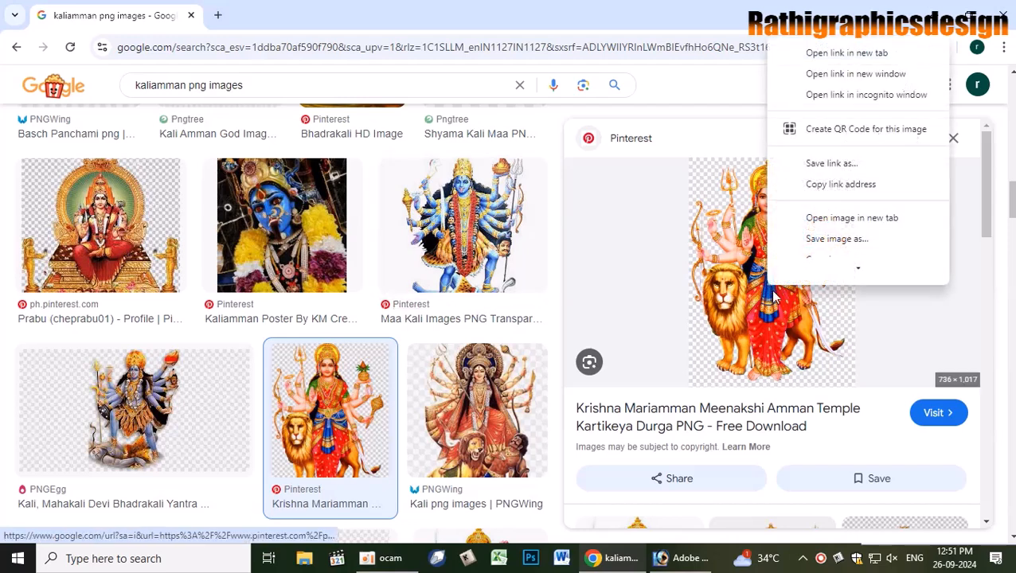
pyautogui.click(837, 259)
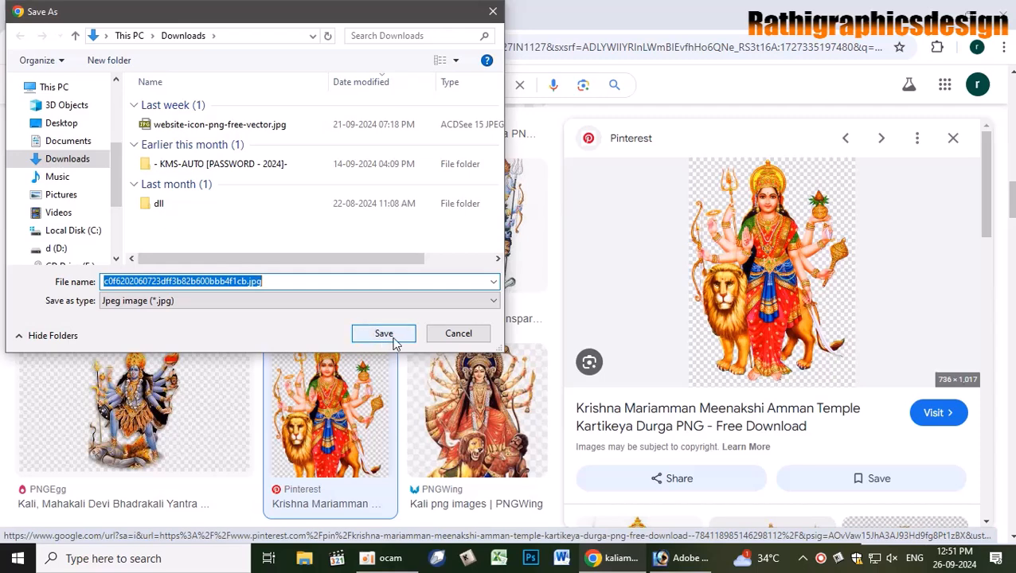
pyautogui.click(384, 334)
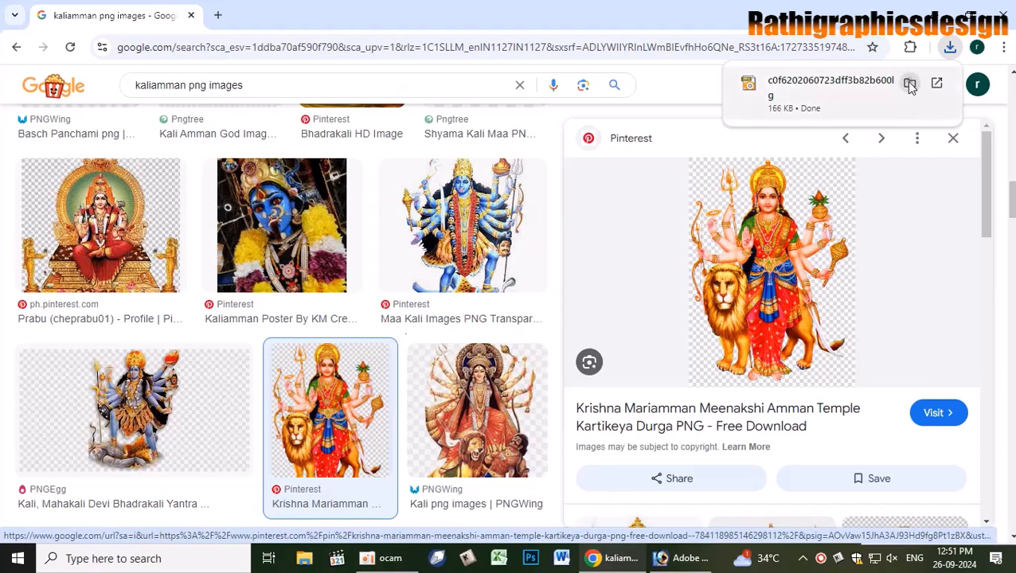
pyautogui.click(910, 84)
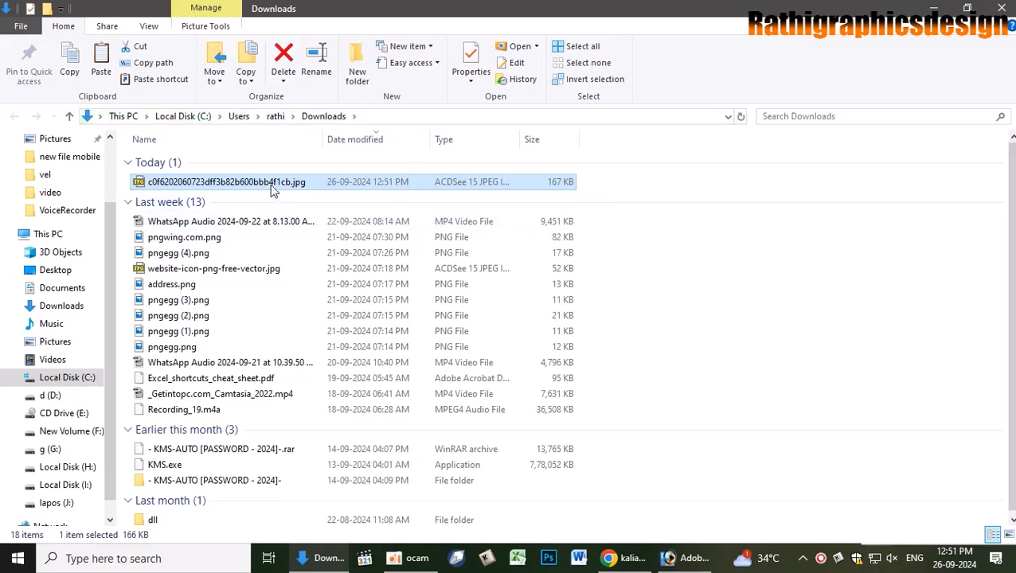
pyautogui.moveTo(271, 190); pyautogui.dragTo(631, 565)
pyautogui.moveTo(513, 300); pyautogui.dragTo(514, 300)
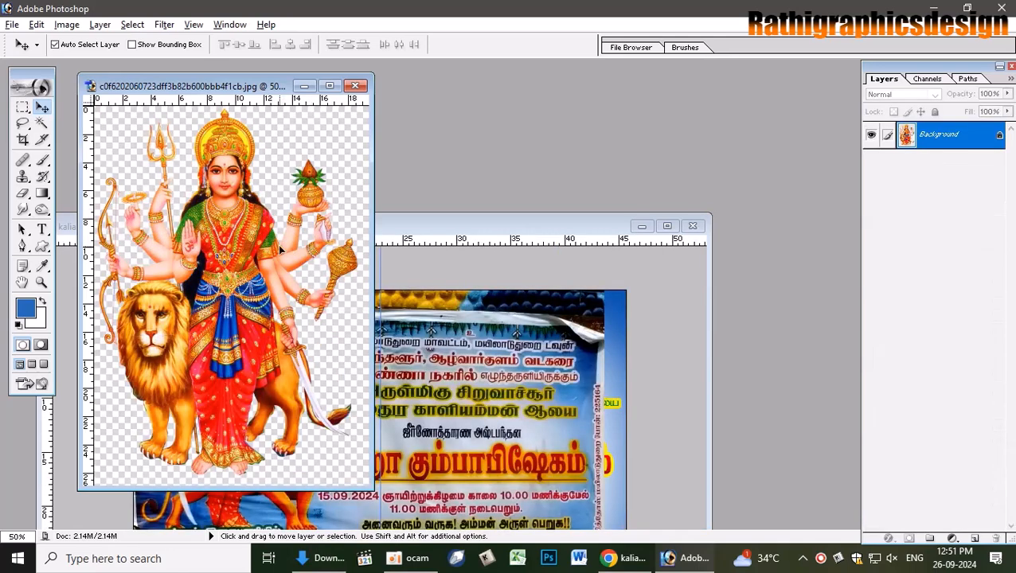
# - Maximize the goddess image window, reset default colours, and close Curves without changes
pyautogui.click(280, 248)
pyautogui.click(509, 225)
pyautogui.click(330, 85)
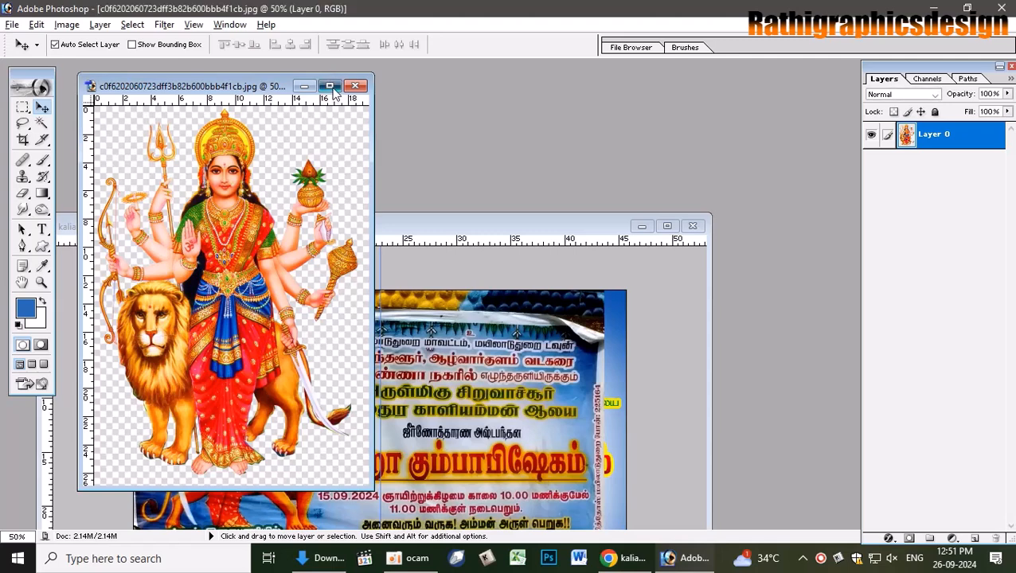
pyautogui.press('d')
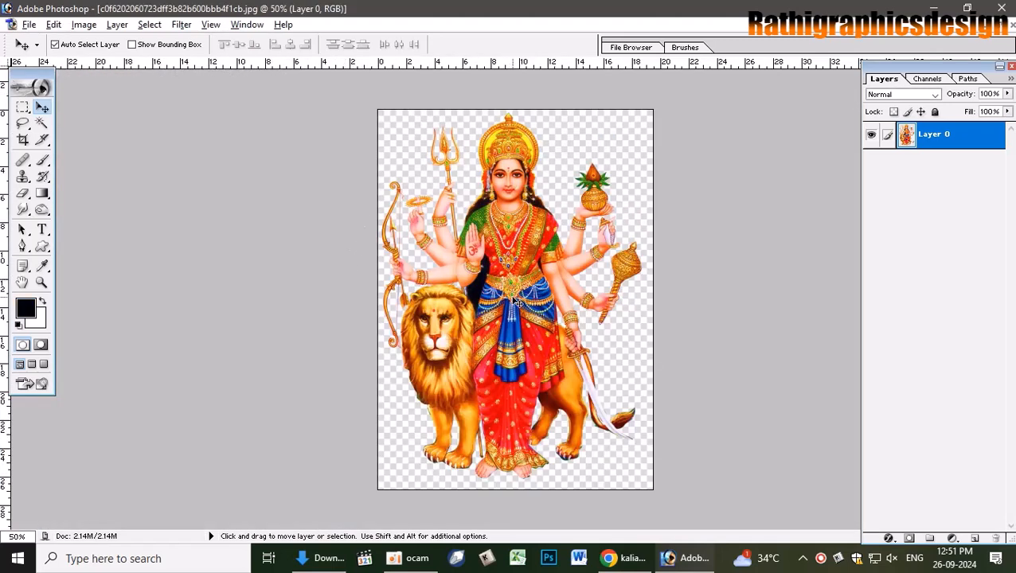
pyautogui.hotkey('ctrl', 'm')
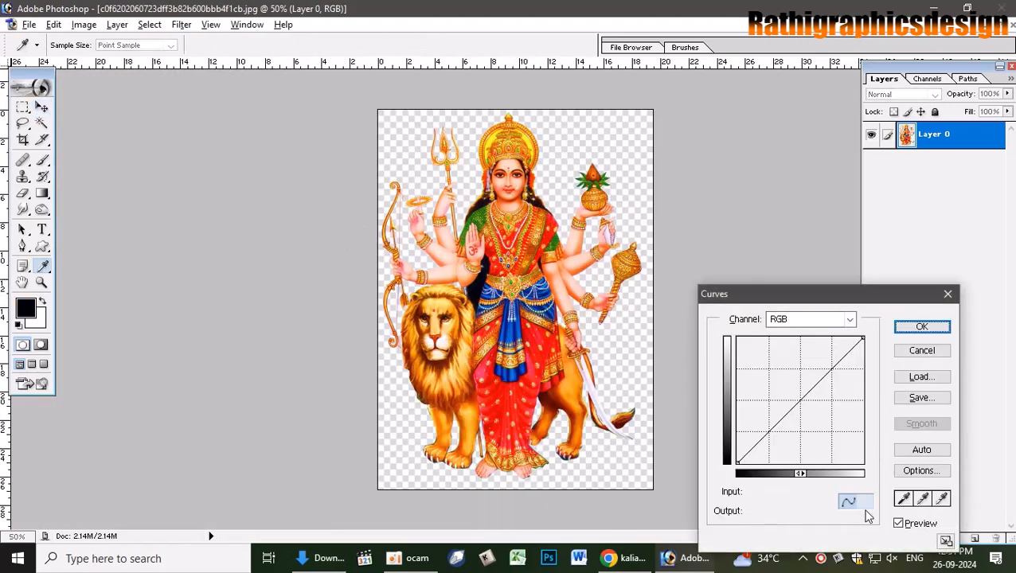
pyautogui.click(903, 500)
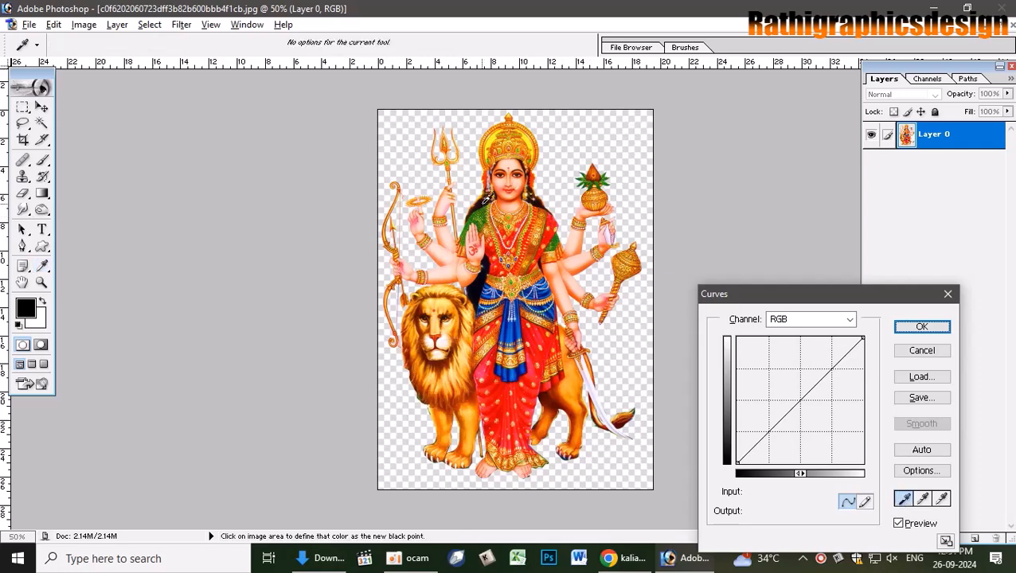
pyautogui.click(917, 325)
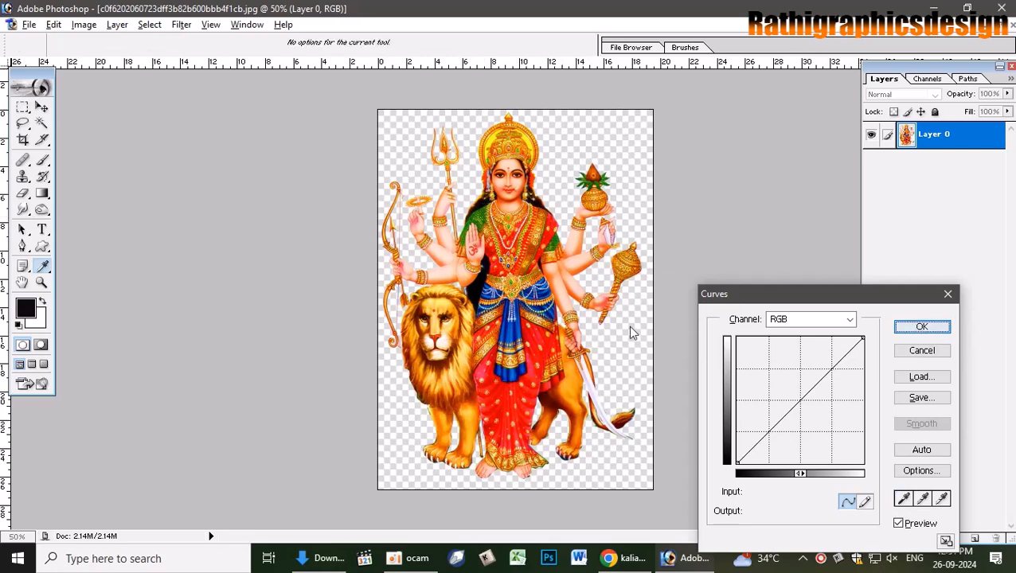
# - Undo the accidental image move, flatten back to Background, and bring up Hue/Saturation
pyautogui.moveTo(578, 283); pyautogui.dragTo(597, 287)
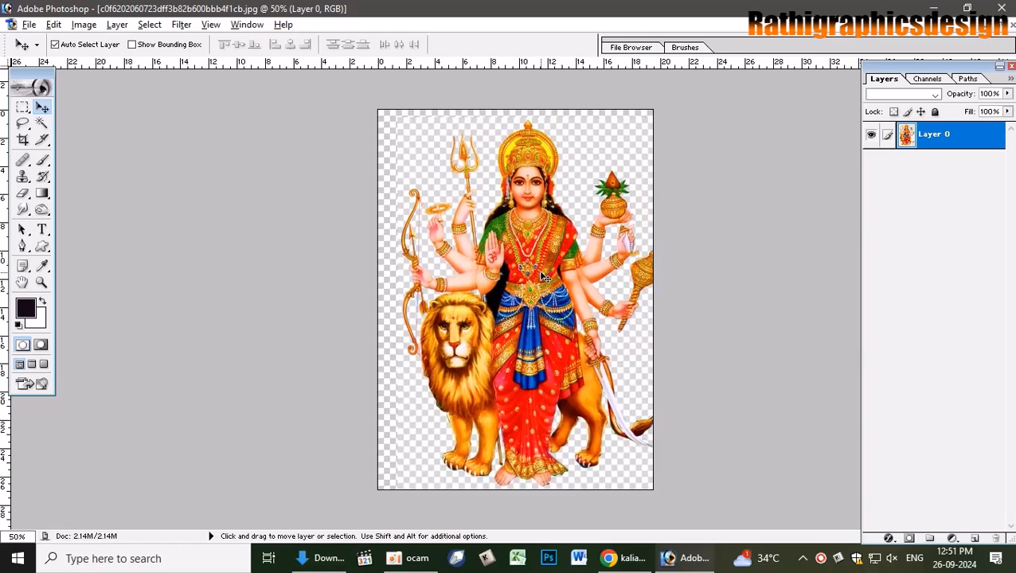
pyautogui.hotkey('ctrl', 'z')
pyautogui.hotkey('ctrl', 'shift', 'e')
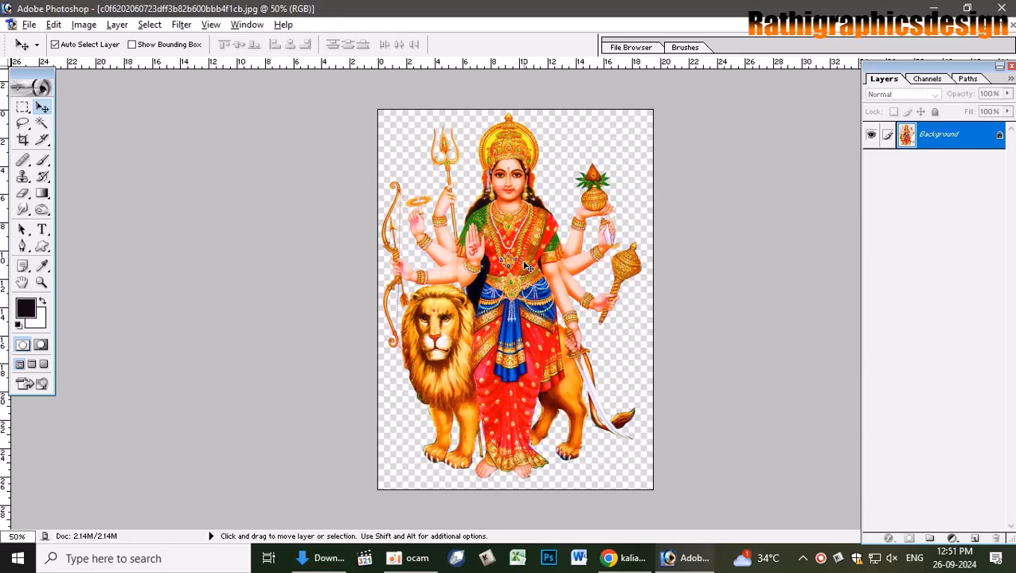
pyautogui.hotkey('ctrl', 'u')
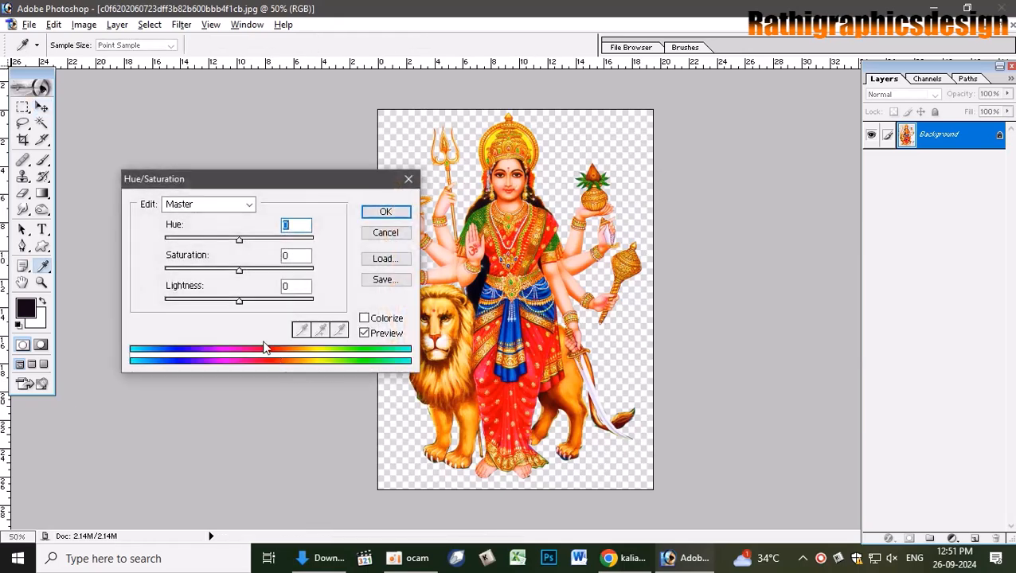
# - Discard a -80 lightness trial, set Magic Wand tolerance to 10, and select small background patches
pyautogui.moveTo(242, 307); pyautogui.dragTo(176, 303)
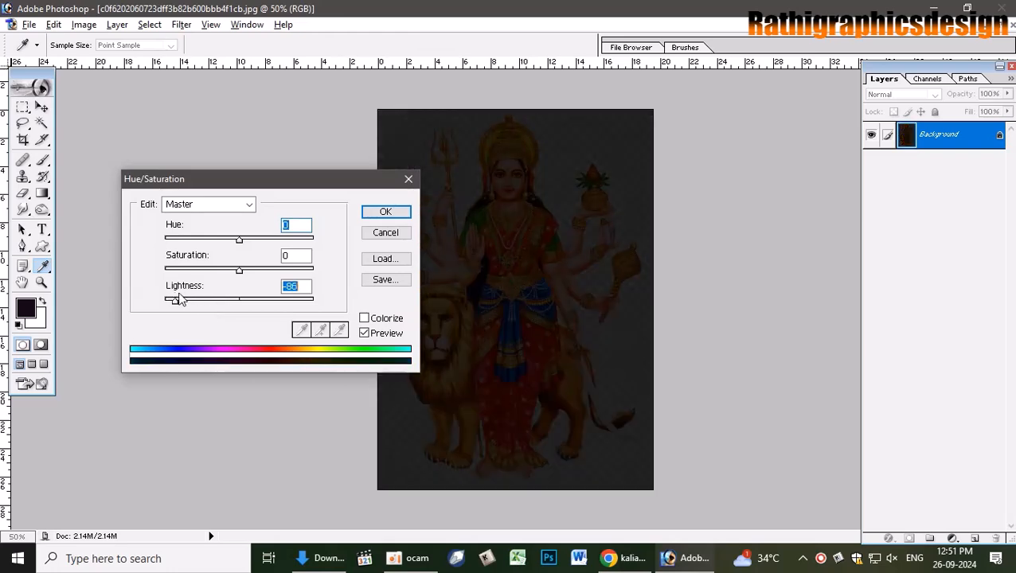
pyautogui.click(385, 232)
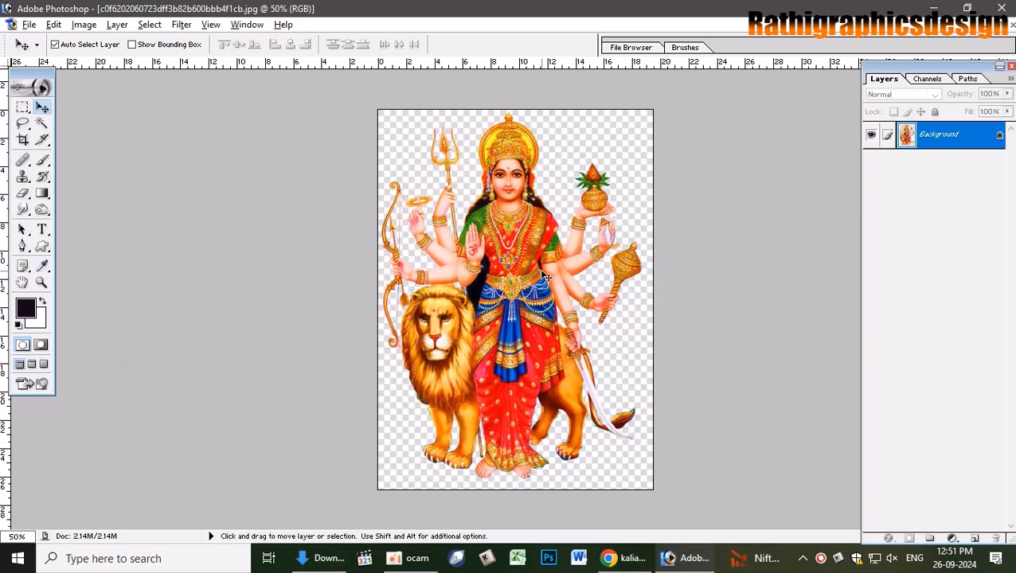
pyautogui.press('w')
pyautogui.click(568, 145)
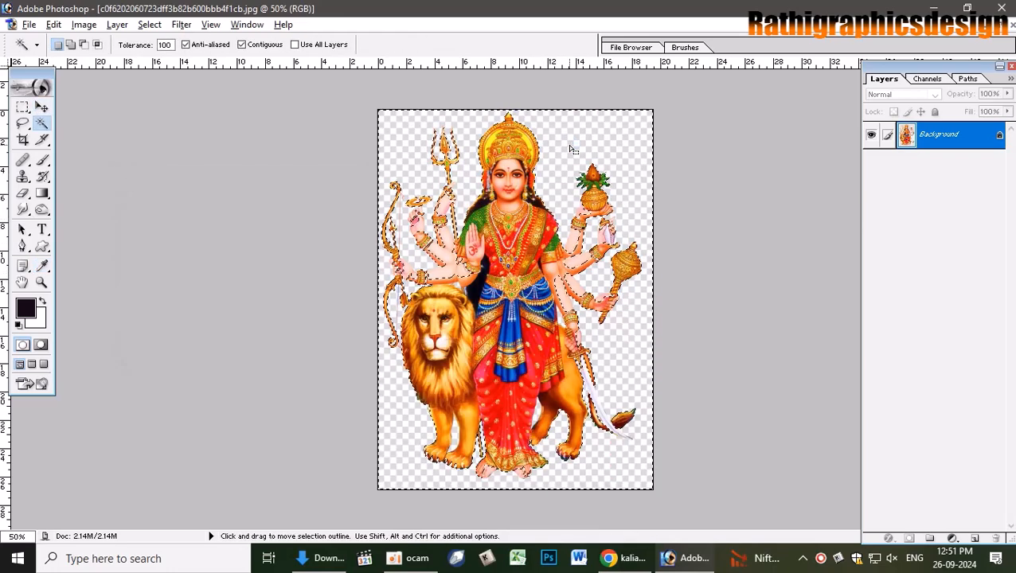
pyautogui.hotkey('ctrl', 'd')
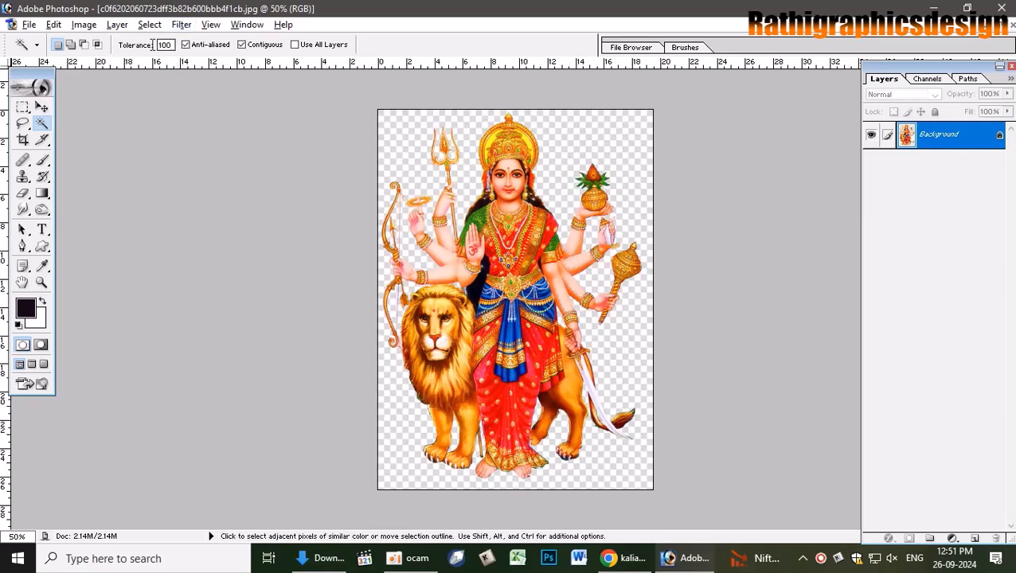
pyautogui.doubleClick(164, 45)
pyautogui.write('1')
pyautogui.click(589, 133)
pyautogui.click(571, 126)
# - Inspect the goddess image's Red and composite RGB channels and its paths
pyautogui.click(926, 78)
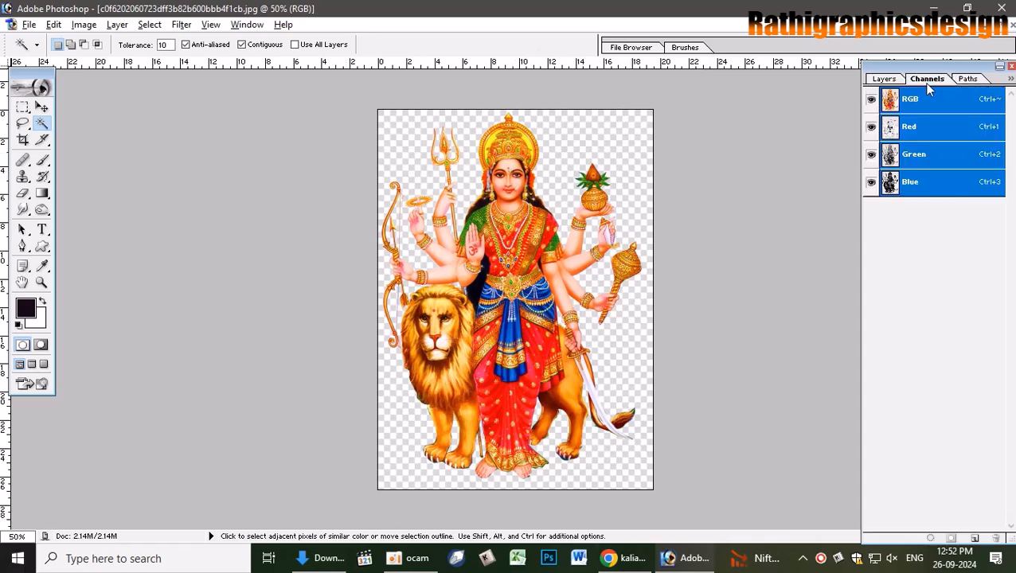
pyautogui.click(926, 134)
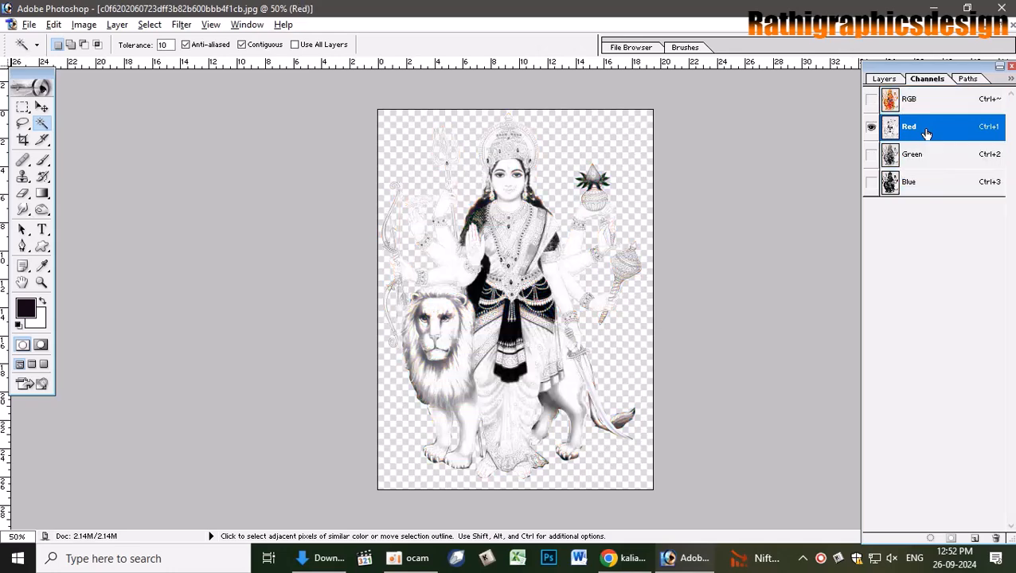
pyautogui.keyDown('ctrl'); pyautogui.click(890, 131); pyautogui.keyUp('ctrl')
pyautogui.hotkey('ctrl', 'd')
pyautogui.click(871, 99)
pyautogui.click(889, 103)
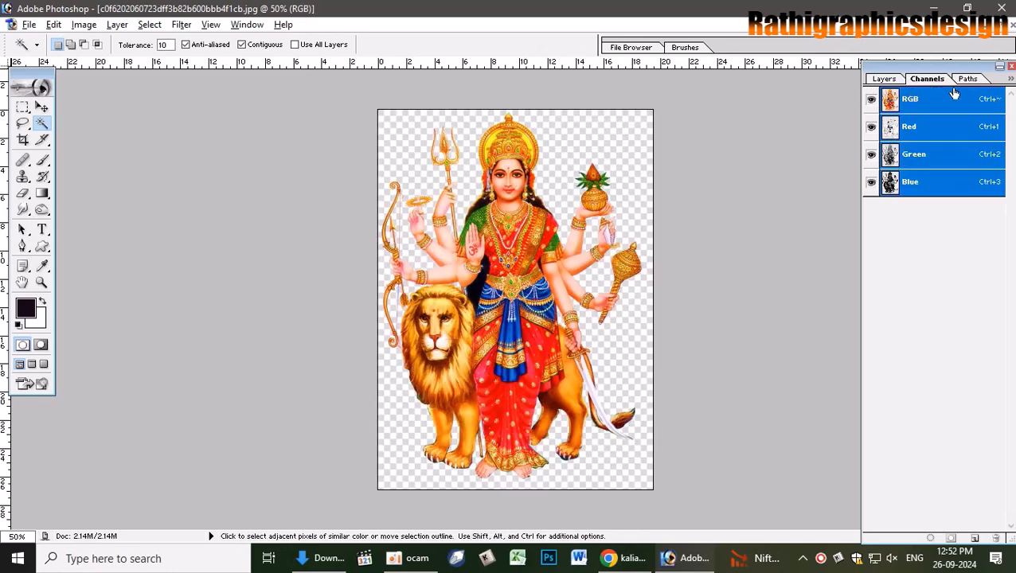
pyautogui.click(966, 78)
pyautogui.click(923, 81)
# - Magic-wand the checkerboard background at Tolerance 30, deselect, and close the goddess image
pyautogui.click(606, 143)
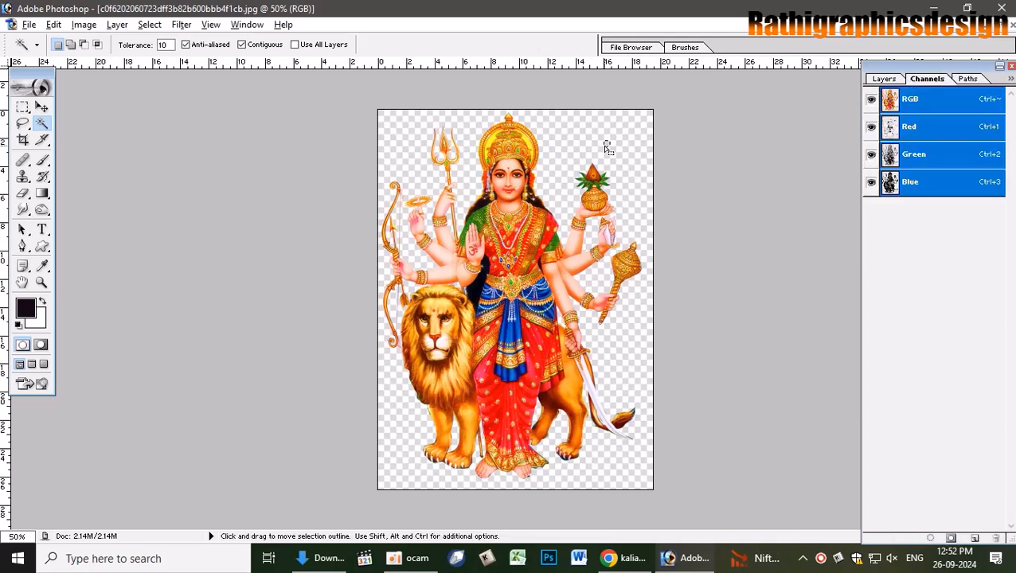
pyautogui.click(164, 45)
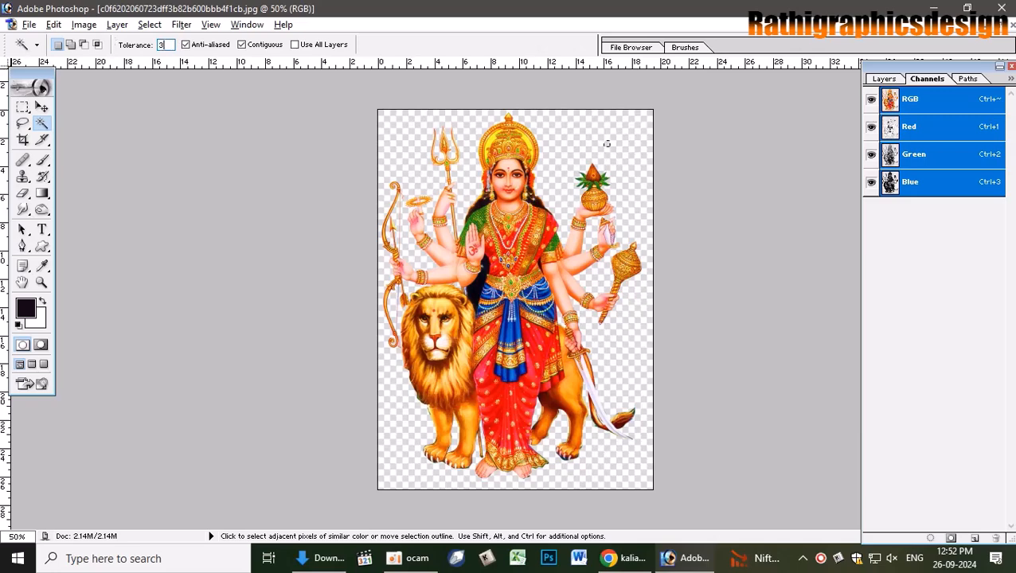
pyautogui.click(884, 79)
pyautogui.click(571, 145)
pyautogui.keyDown('shift'); pyautogui.click(574, 128); pyautogui.keyUp('shift')
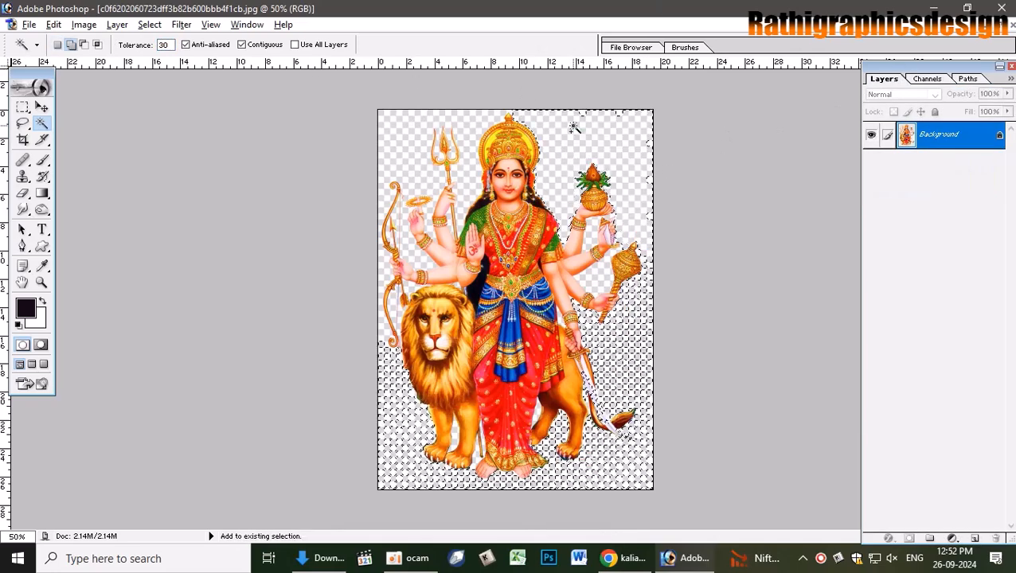
pyautogui.keyDown('shift'); pyautogui.click(634, 331); pyautogui.keyUp('shift')
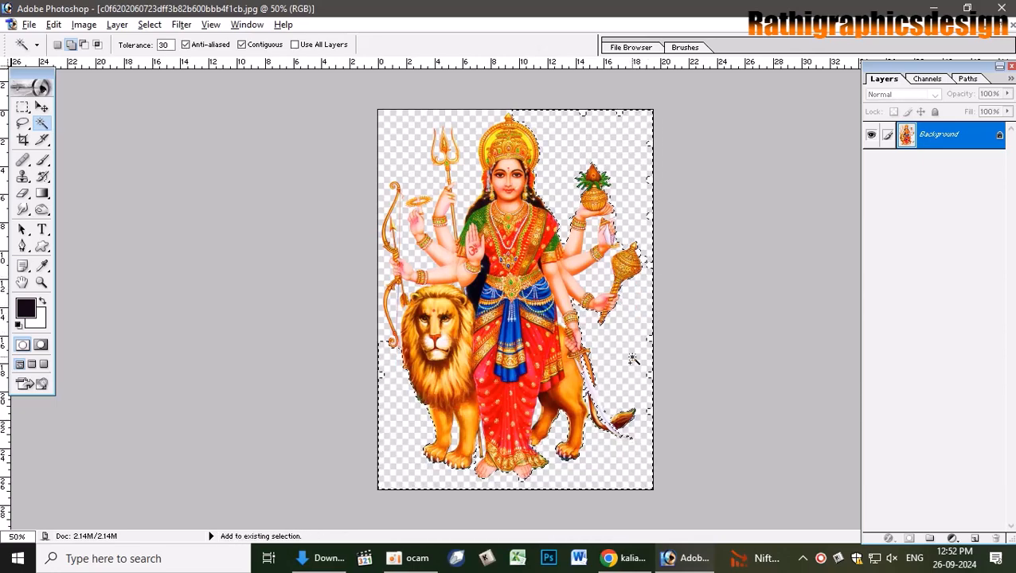
pyautogui.hotkey('ctrl', 'd')
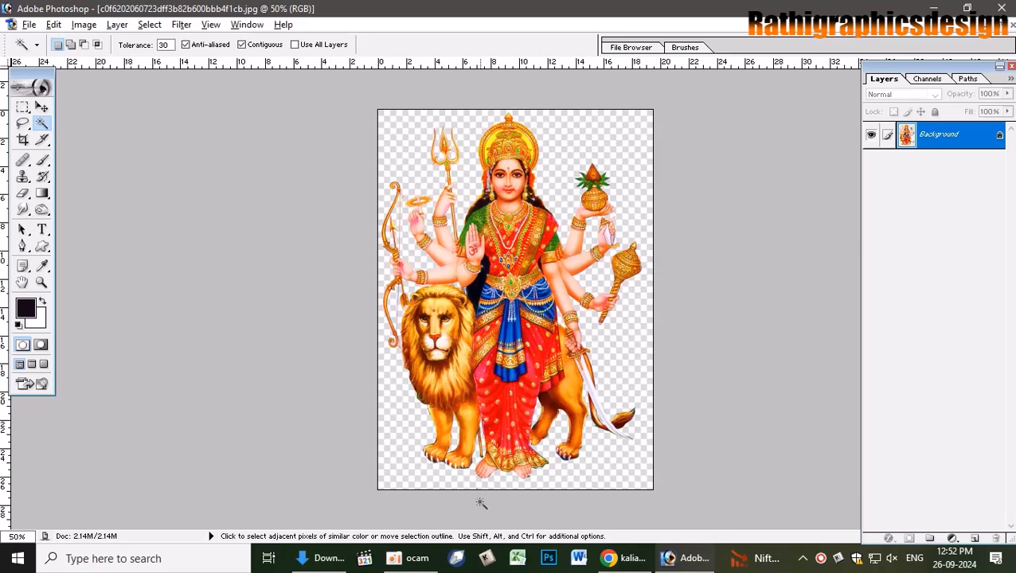
pyautogui.click(1009, 25)
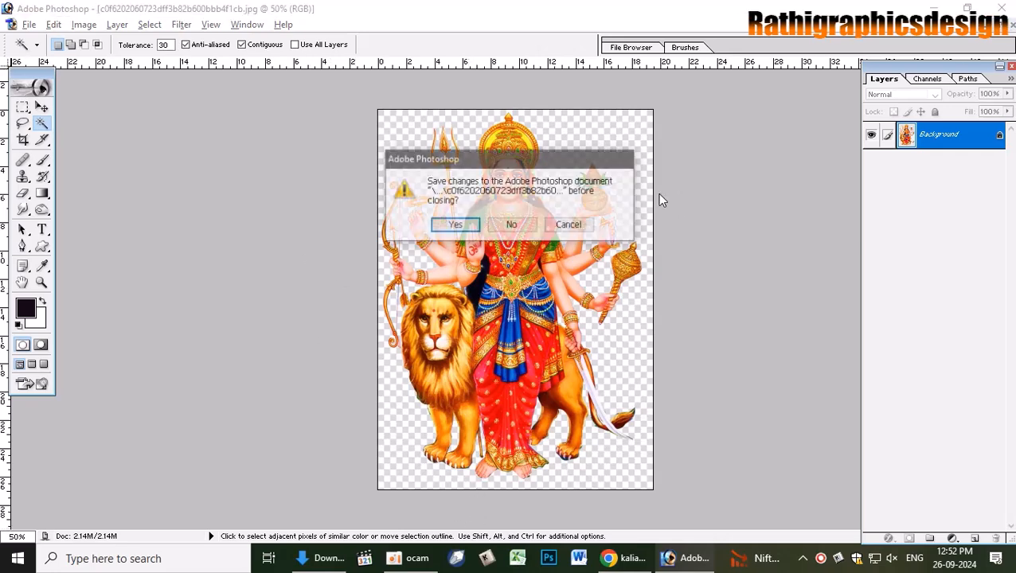
# - Discard the goddess image's changes, then open PNGWing's Puja png page from the kaliamman results
pyautogui.click(514, 225)
pyautogui.click(625, 558)
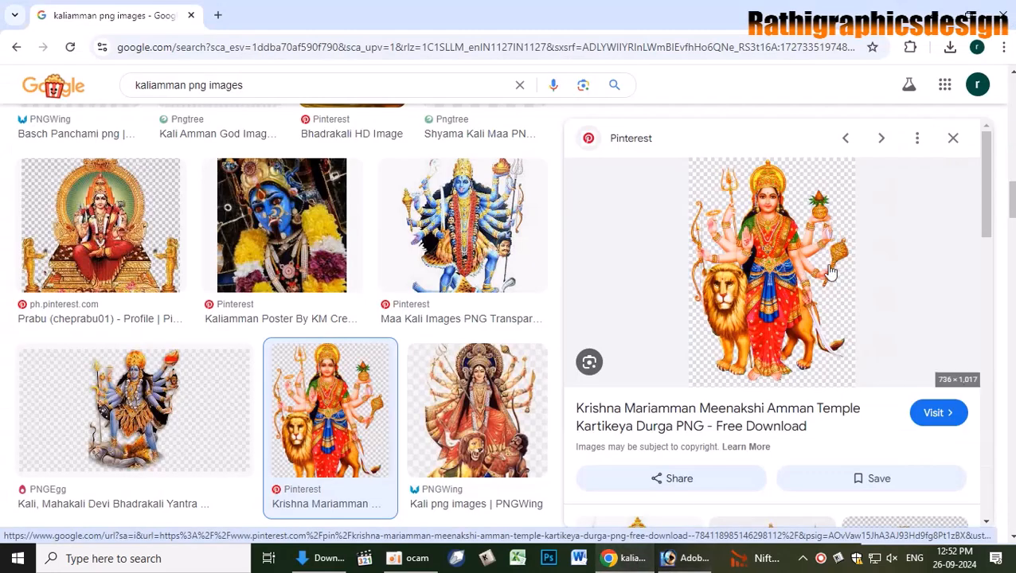
pyautogui.scroll(-6, 871, 382)
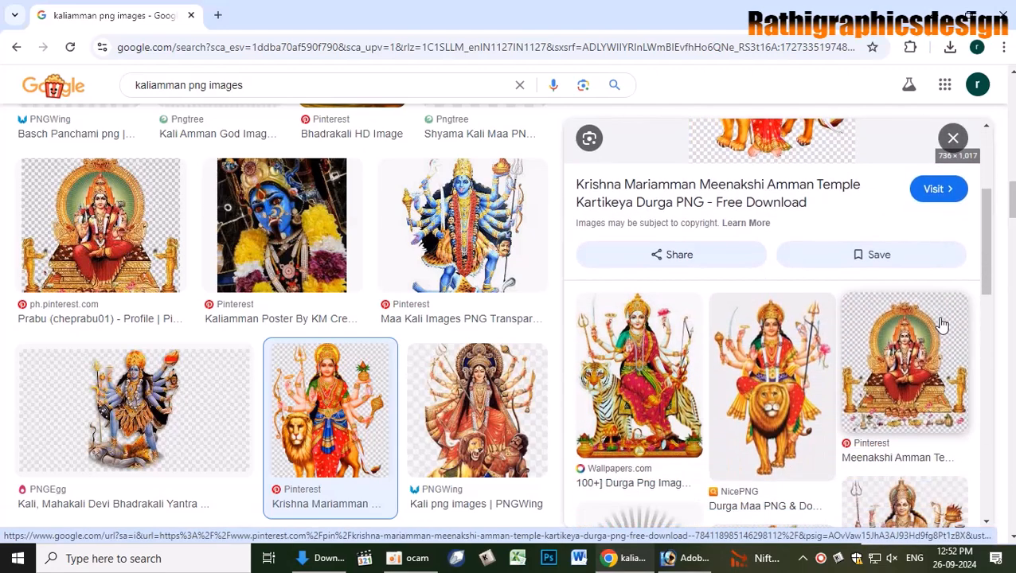
pyautogui.scroll(-6, 943, 347)
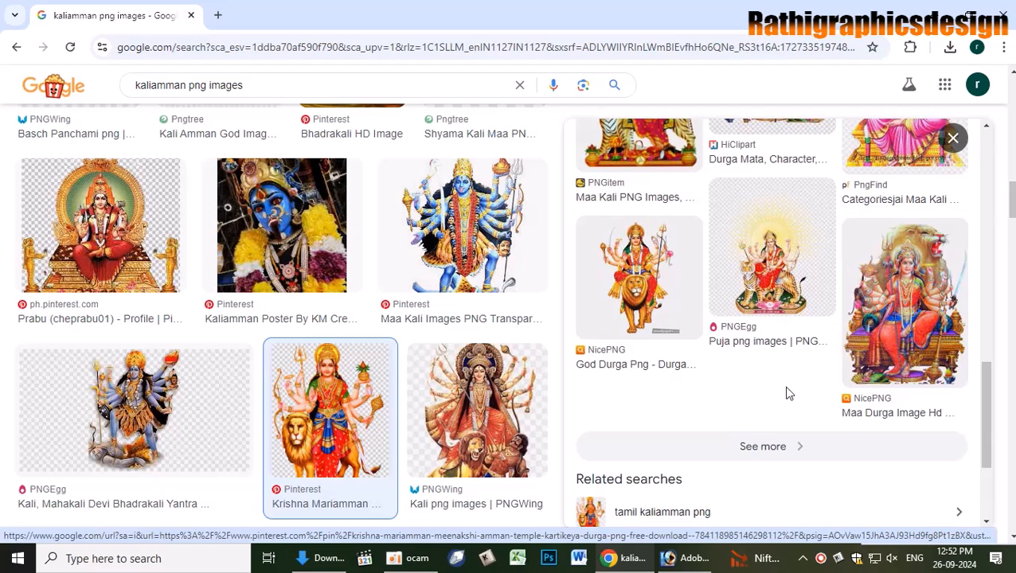
pyautogui.scroll(-2, 418, 326)
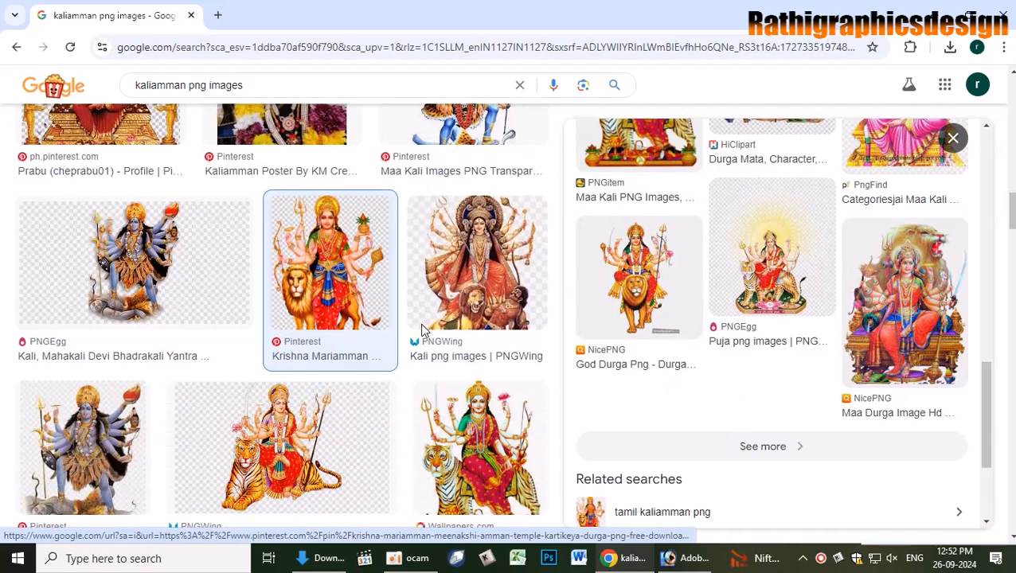
pyautogui.scroll(-1, 422, 330)
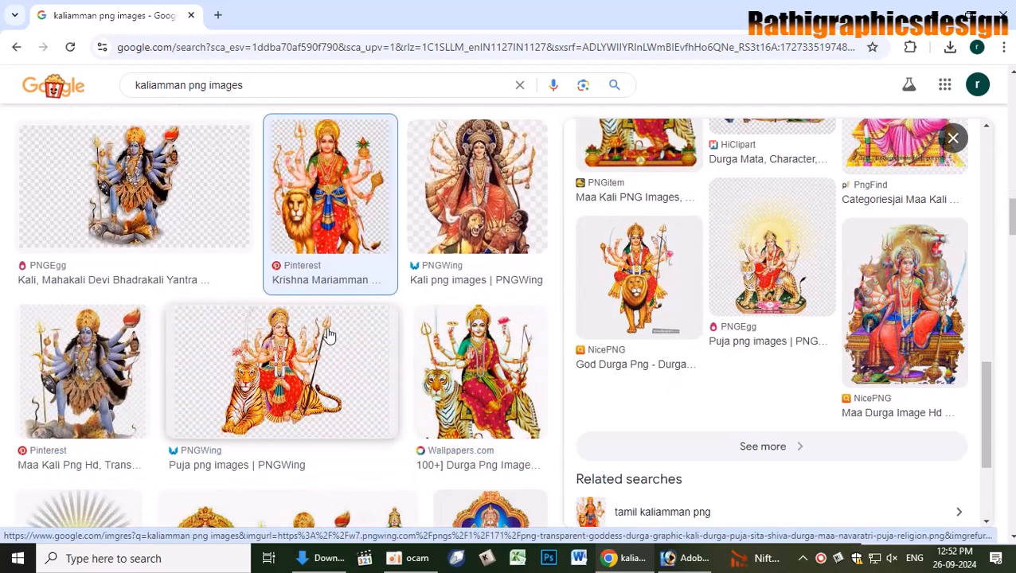
pyautogui.click(193, 455)
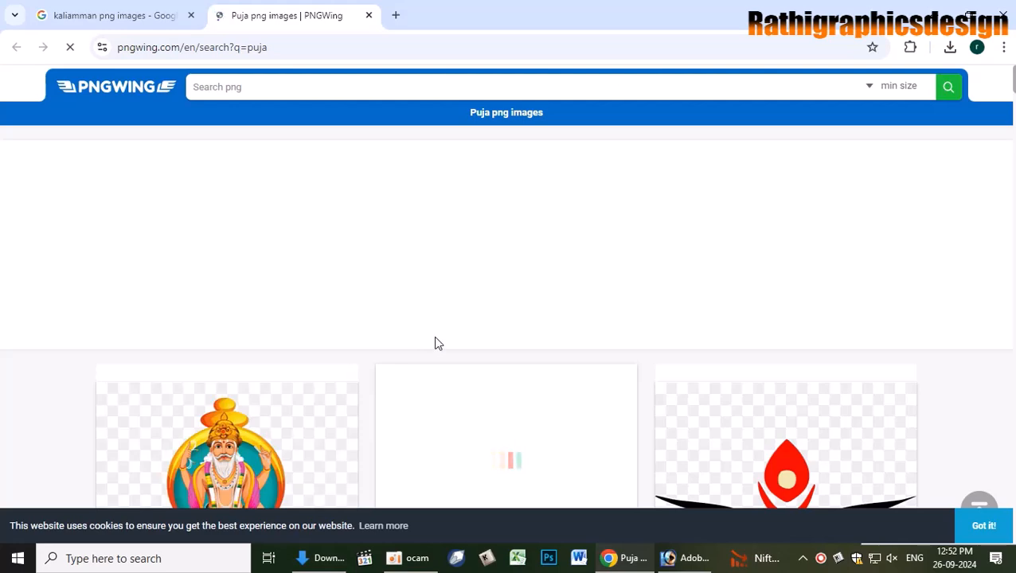
# - Browse PNGWing's Puja png results, then close the PNGWing tab
pyautogui.scroll(-5, 437, 344)
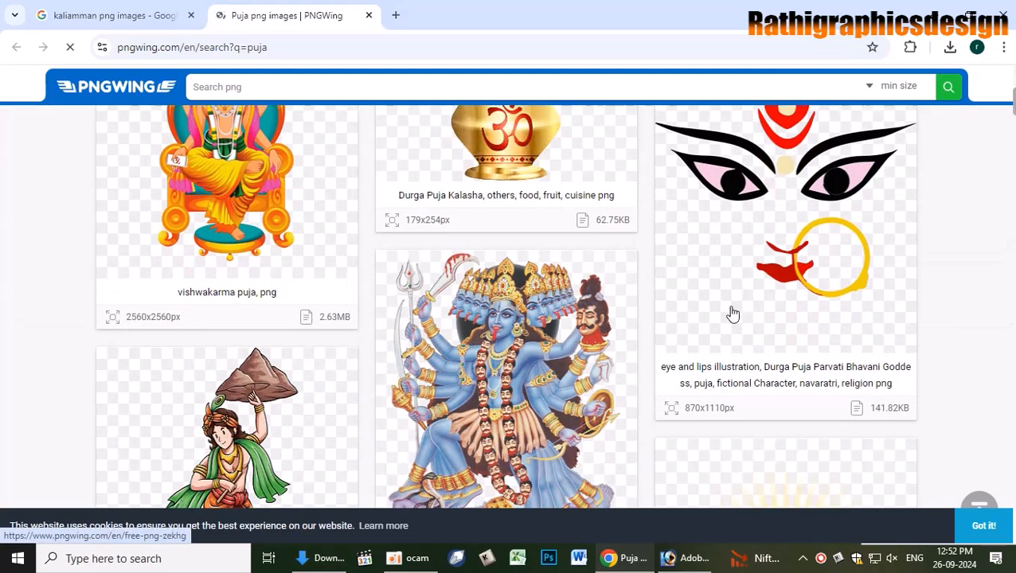
pyautogui.scroll(-3, 589, 390)
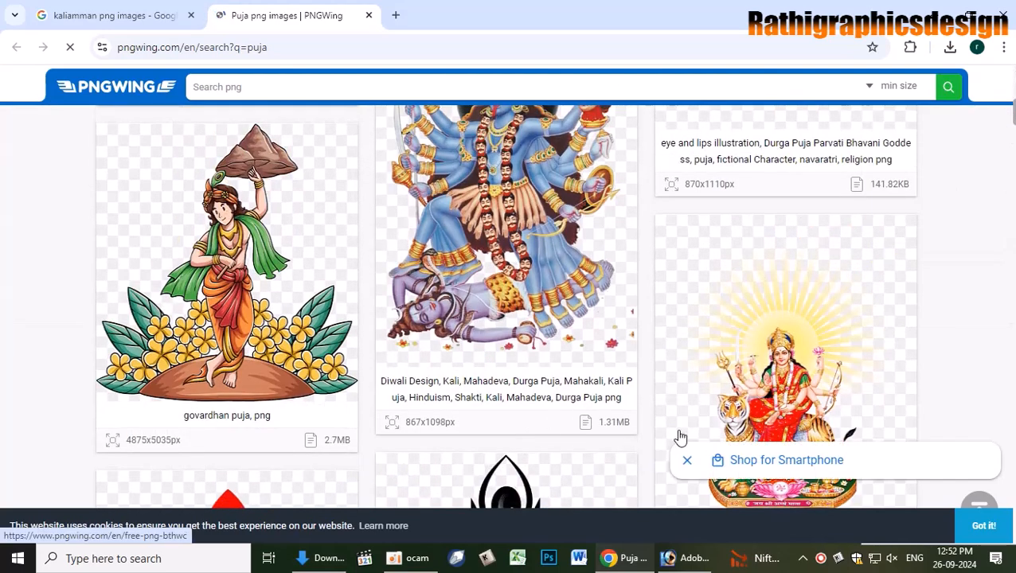
pyautogui.scroll(-1, 478, 360)
pyautogui.scroll(-2, 509, 350)
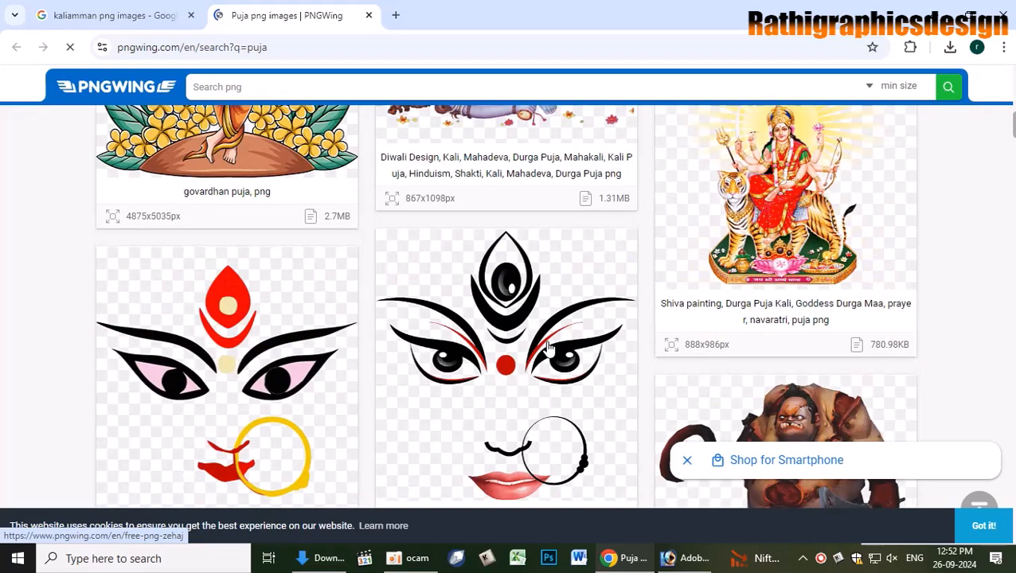
pyautogui.scroll(-3, 671, 322)
pyautogui.scroll(2, 673, 325)
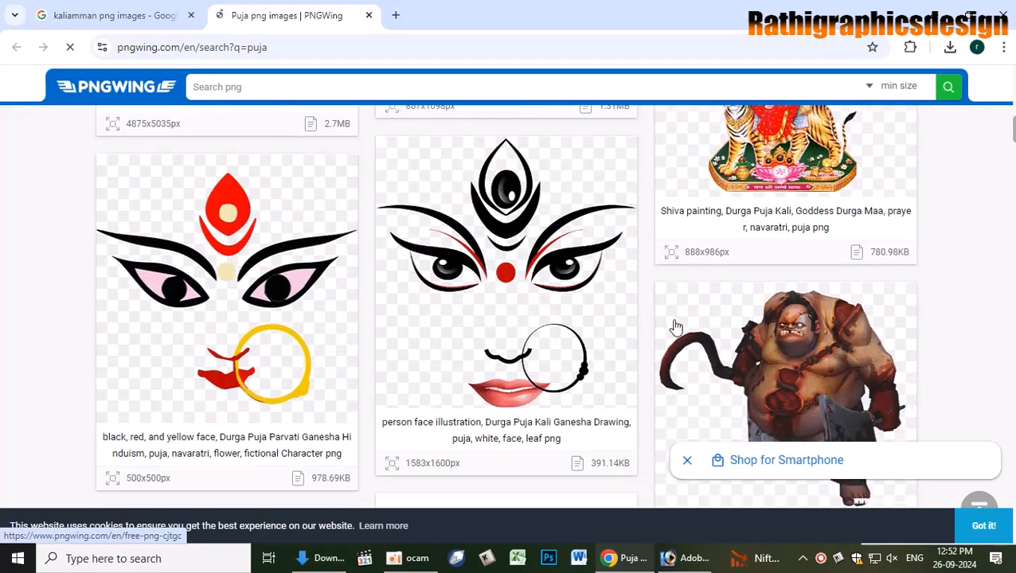
pyautogui.scroll(-5, 675, 328)
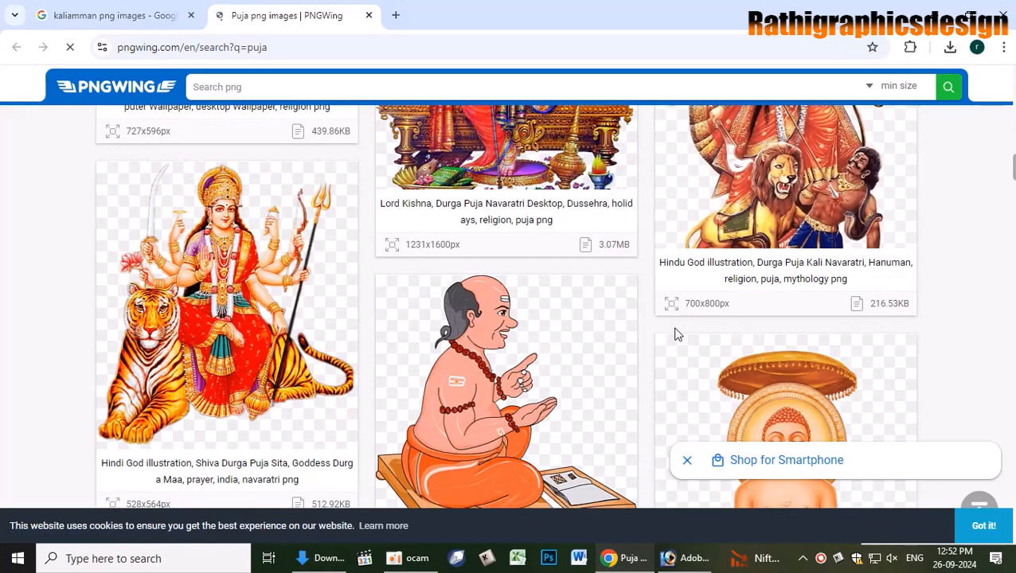
pyautogui.scroll(-3, 675, 335)
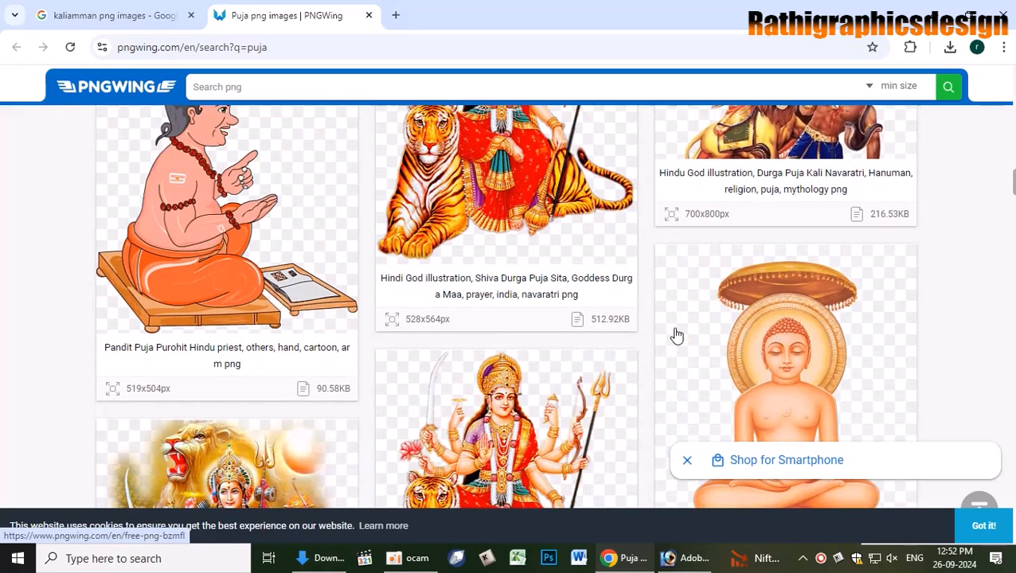
pyautogui.scroll(-2, 675, 336)
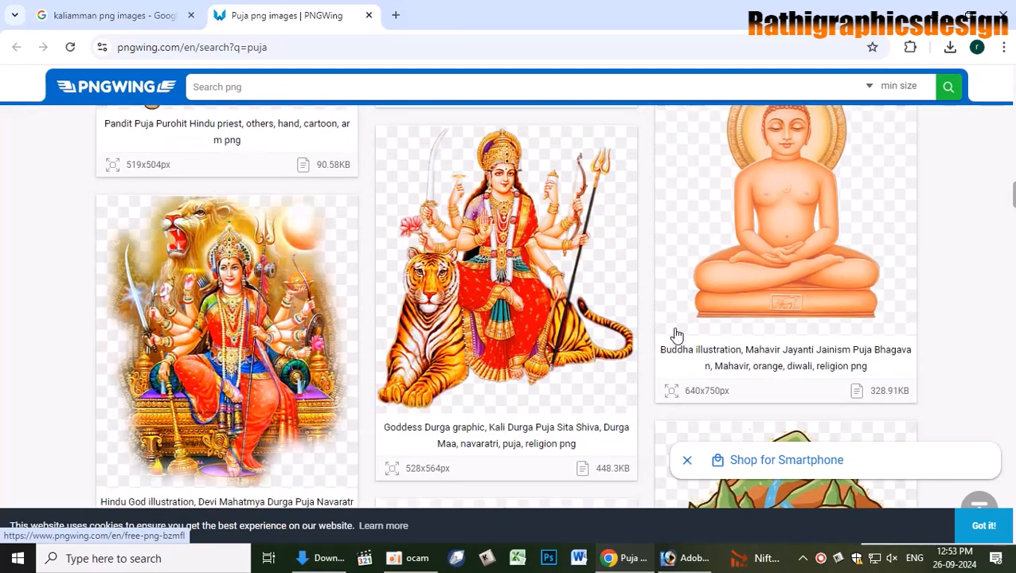
pyautogui.scroll(-2, 676, 336)
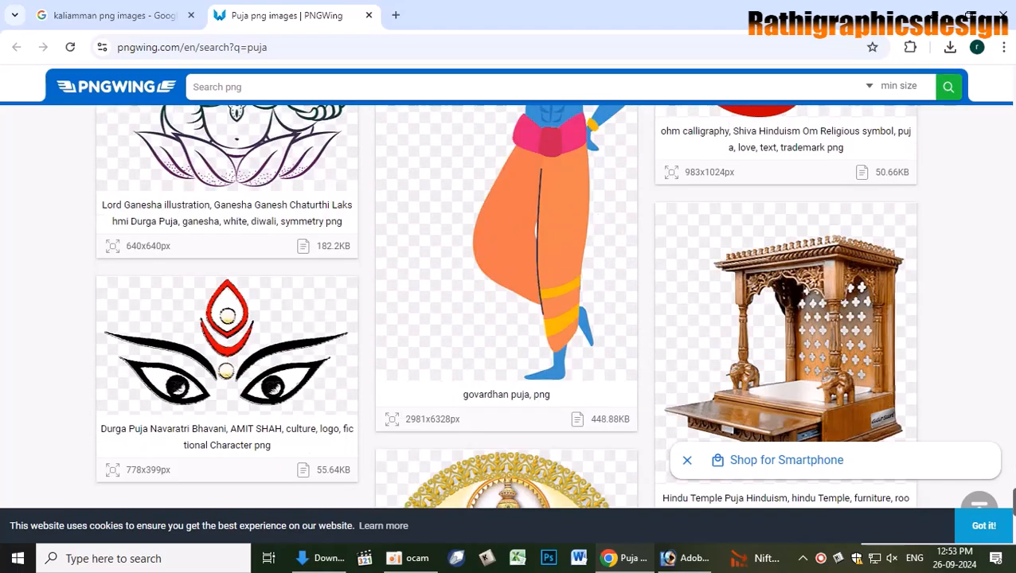
pyautogui.scroll(1, 507, 307)
pyautogui.moveTo(1013, 510); pyautogui.dragTo(965, 232)
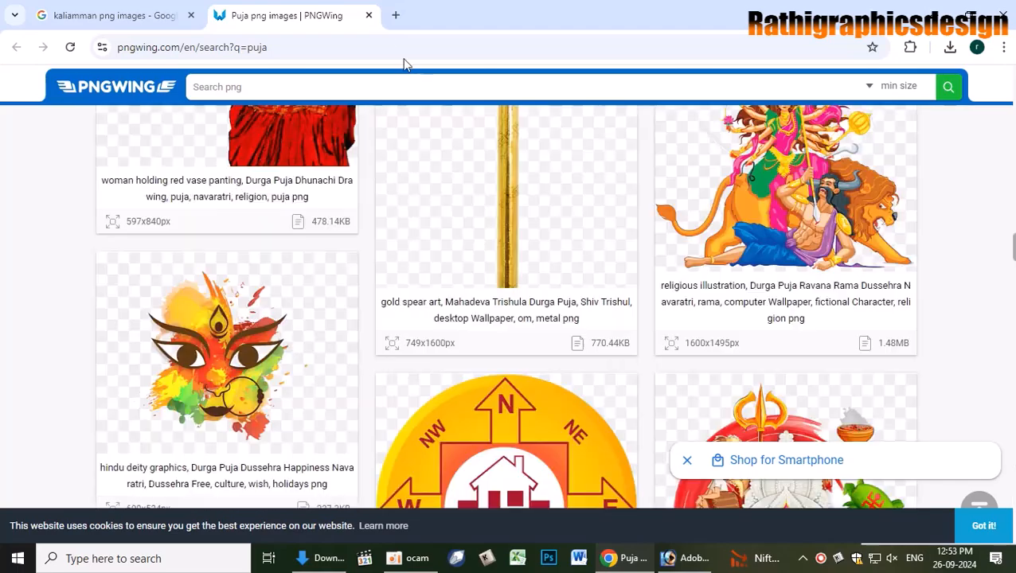
pyautogui.click(370, 15)
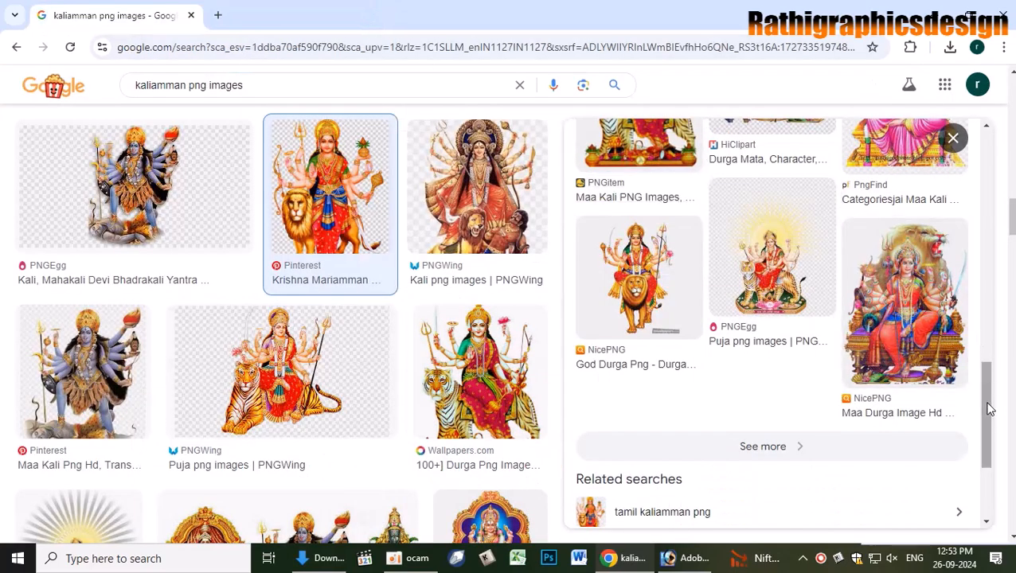
# - Preview the HiClipart goddess-on-lion image from the tamil kaliamman png results
pyautogui.moveTo(990, 409); pyautogui.dragTo(987, 432)
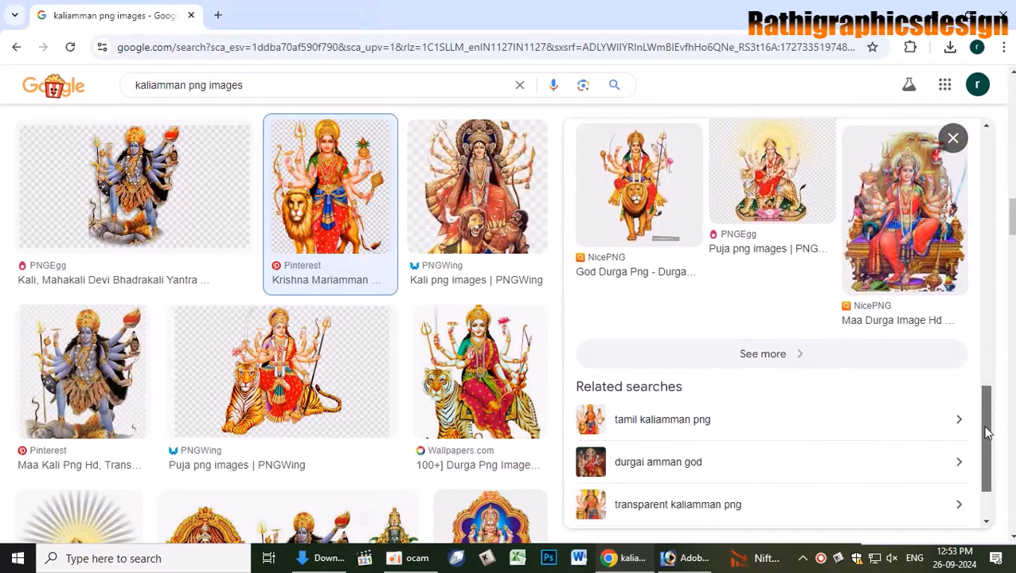
pyautogui.click(647, 422)
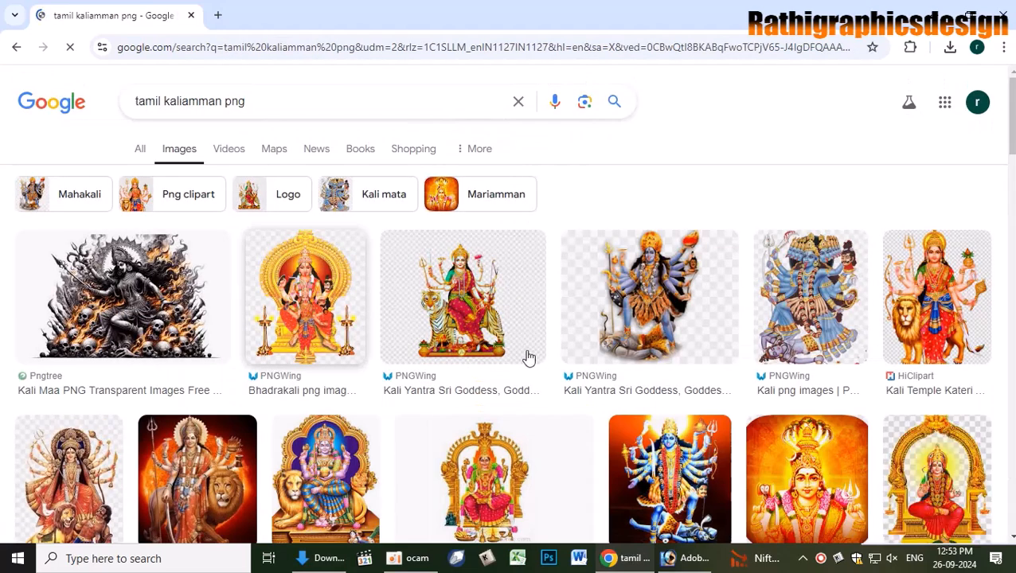
pyautogui.click(946, 330)
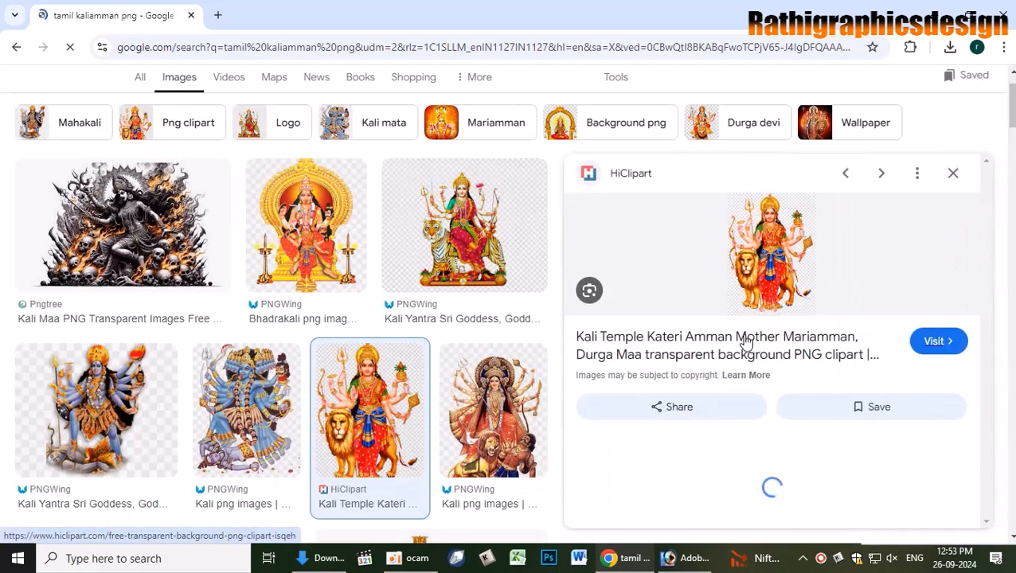
# - Try opening HiClipart's source page, closing the ad tabs it brings up instead
pyautogui.click(746, 342)
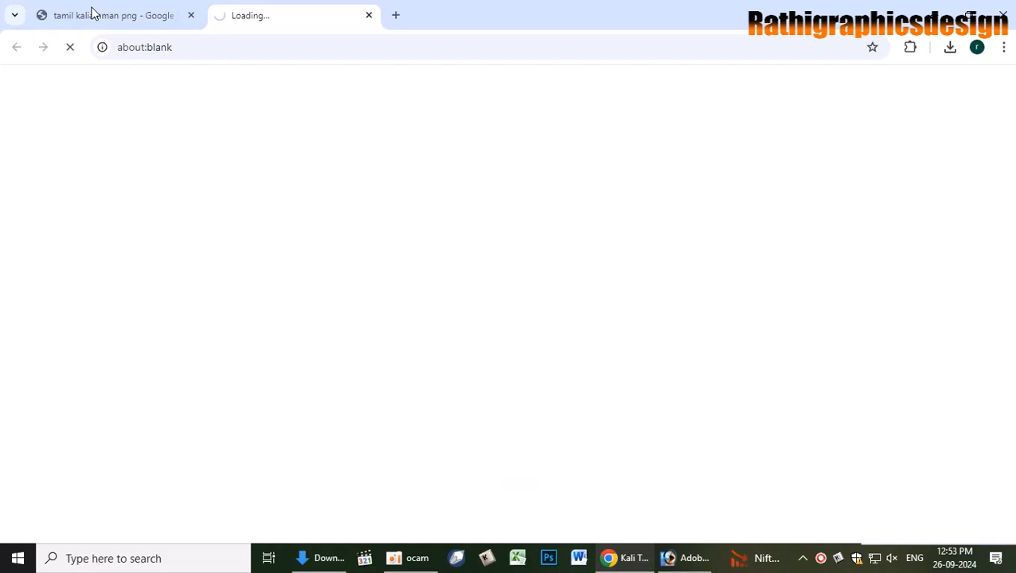
pyautogui.scroll(-1, 536, 348)
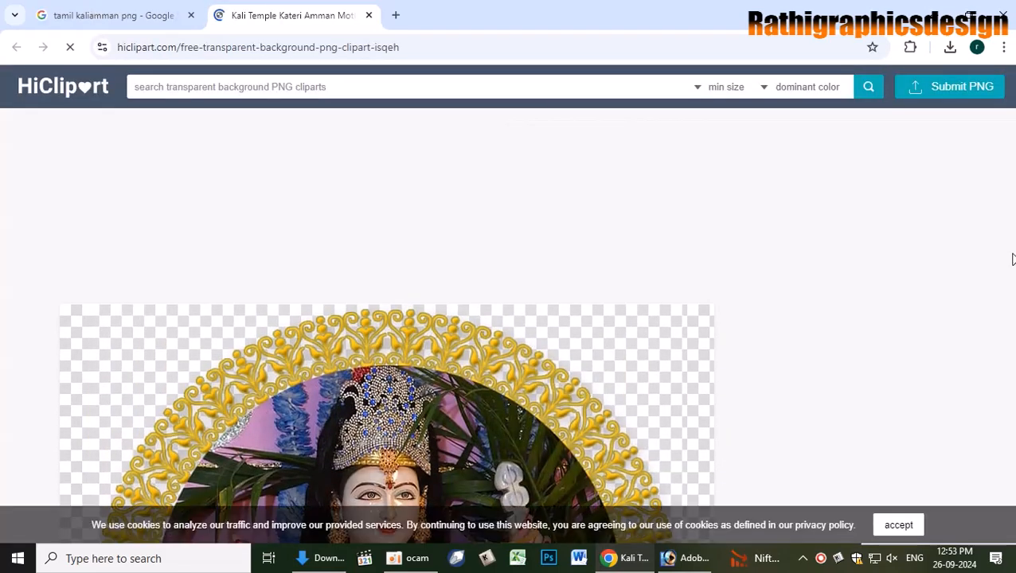
pyautogui.scroll(-2, 607, 332)
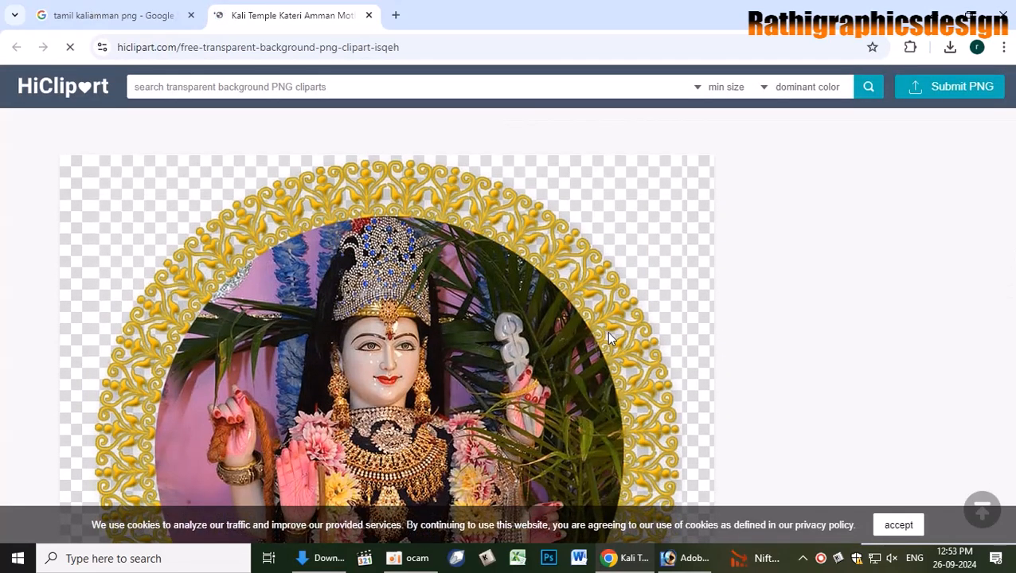
pyautogui.scroll(-5, 617, 339)
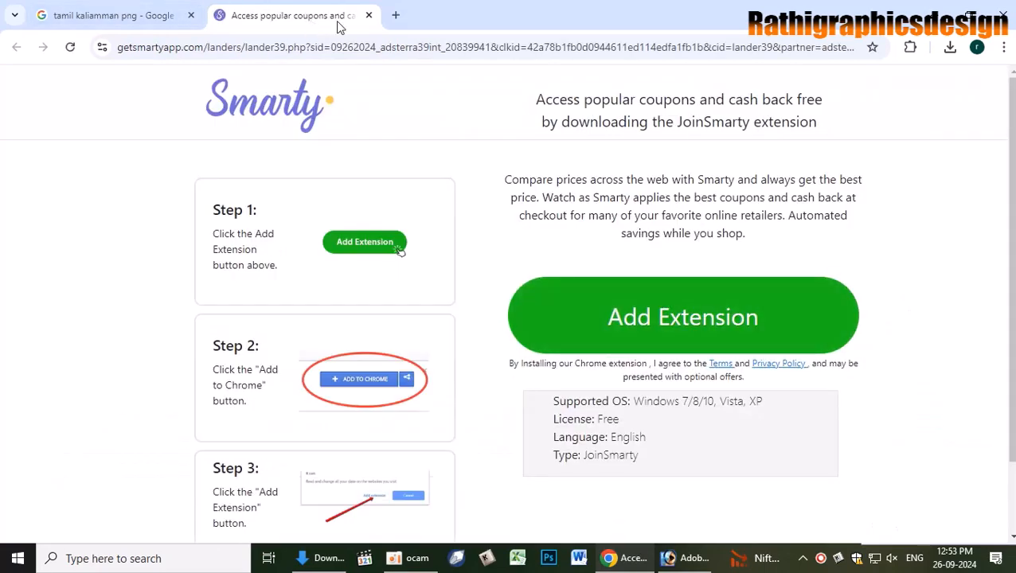
pyautogui.hotkey('ctrl', 'w')
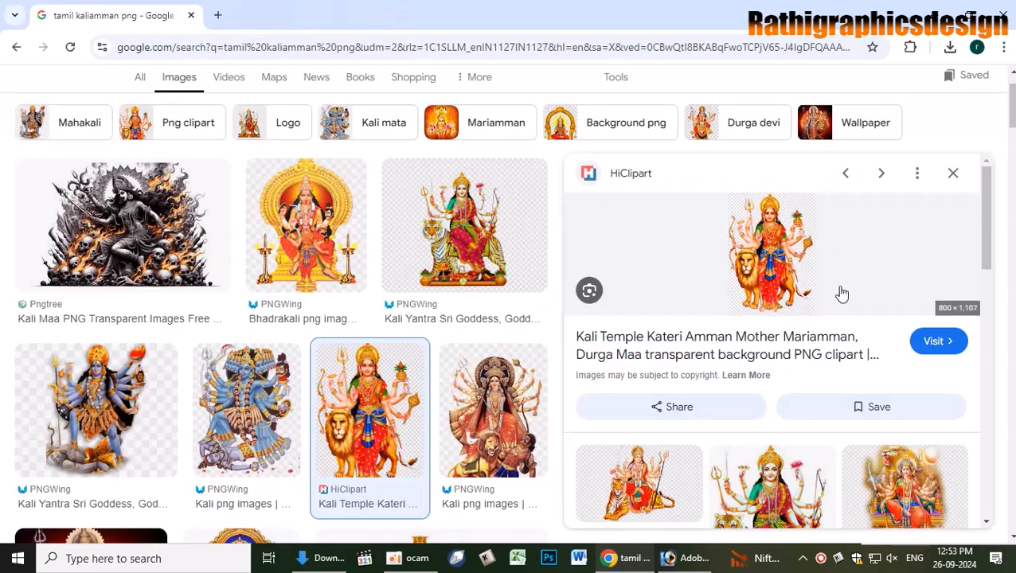
pyautogui.click(755, 341)
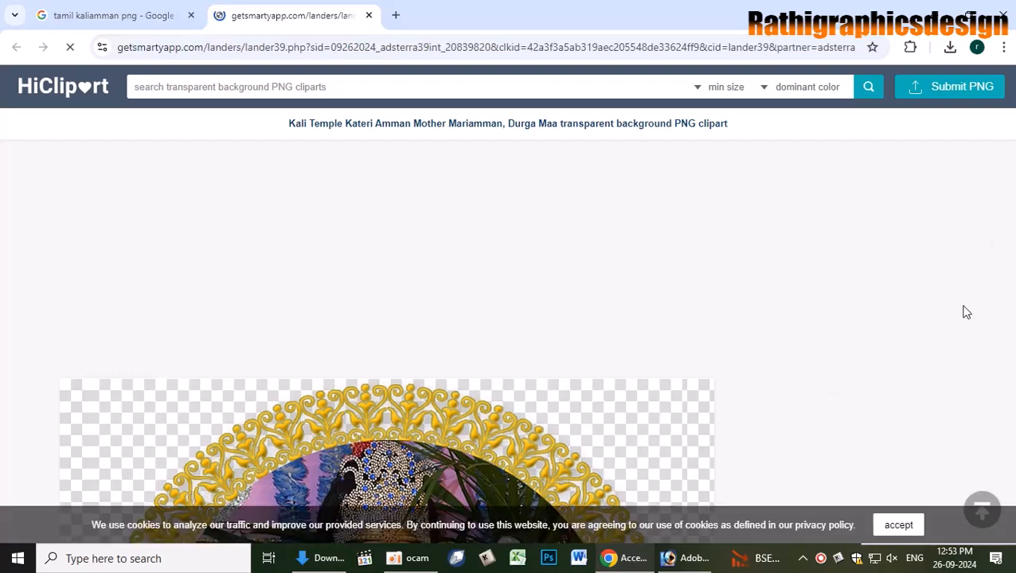
pyautogui.click(369, 15)
# - Open the full-size goddess-and-lion clipart in its own browser tab
pyautogui.rightClick(763, 250)
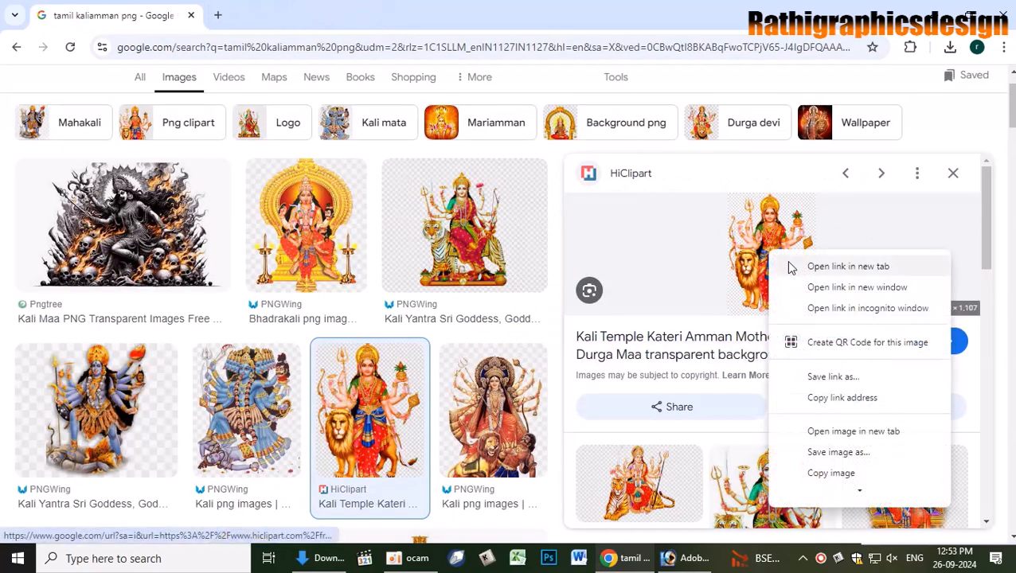
pyautogui.click(832, 451)
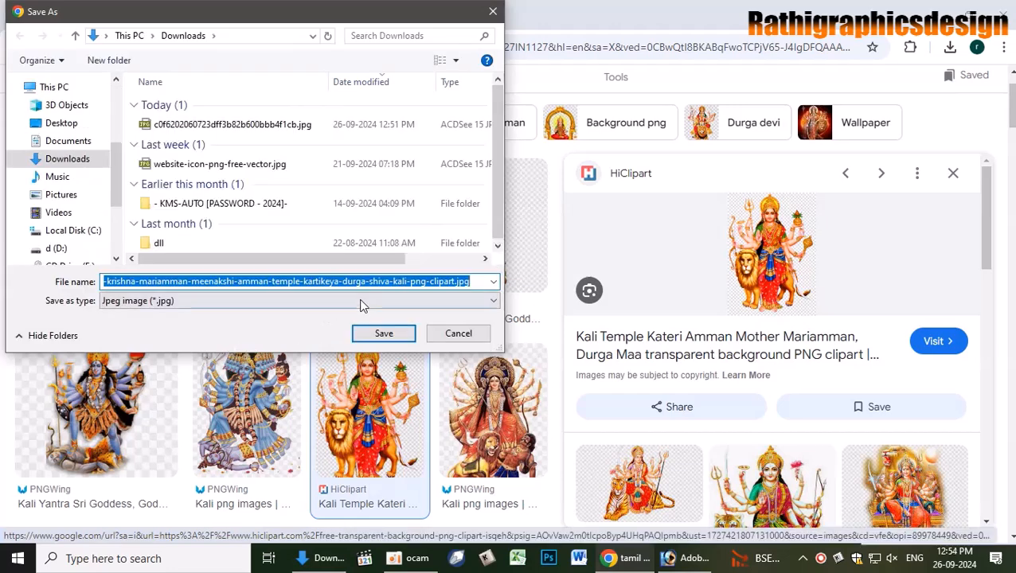
pyautogui.click(458, 333)
pyautogui.rightClick(773, 260)
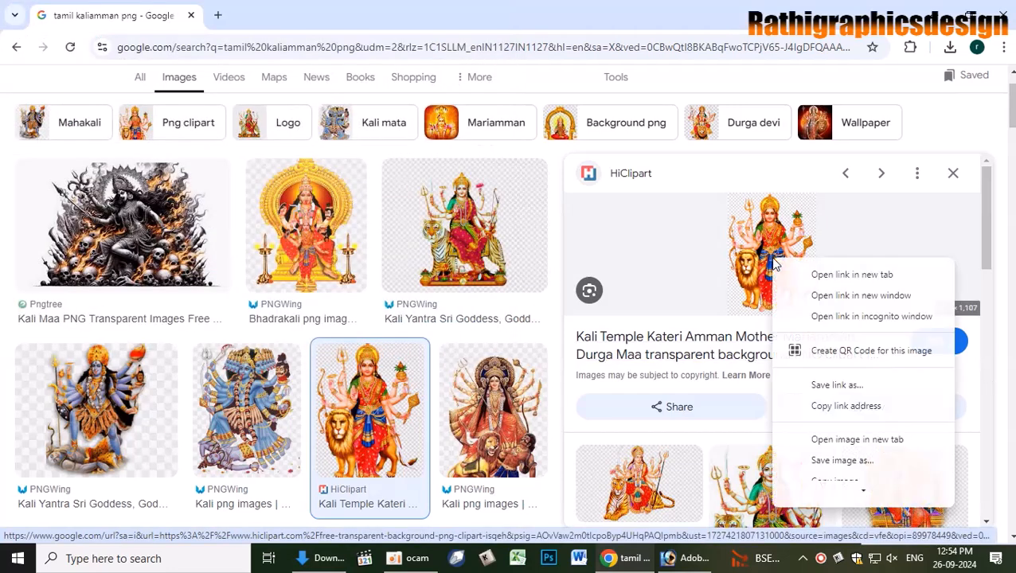
pyautogui.click(855, 440)
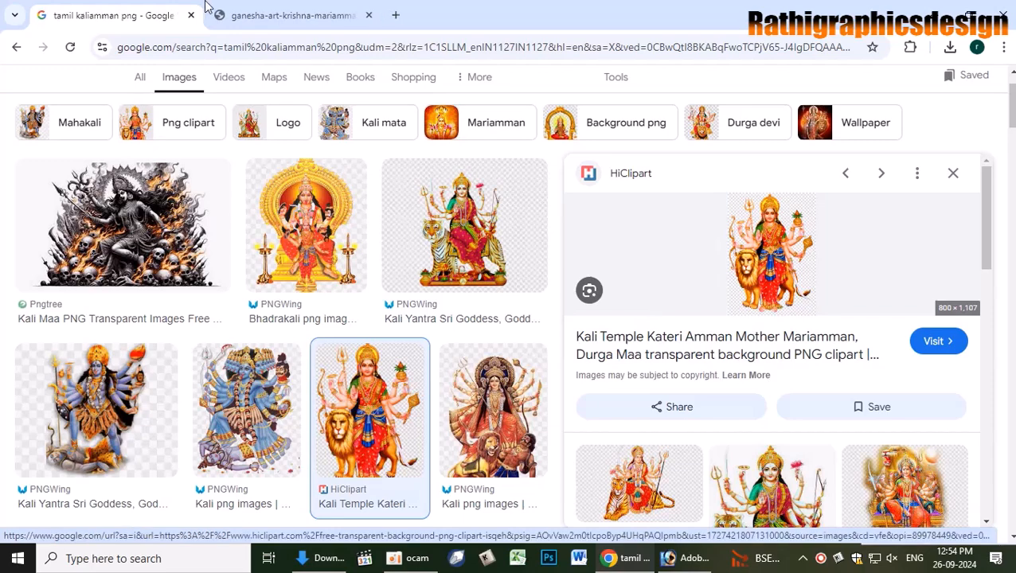
pyautogui.click(293, 16)
# - Save the full-size clipart jpg to Downloads and show it in its folder
pyautogui.rightClick(508, 323)
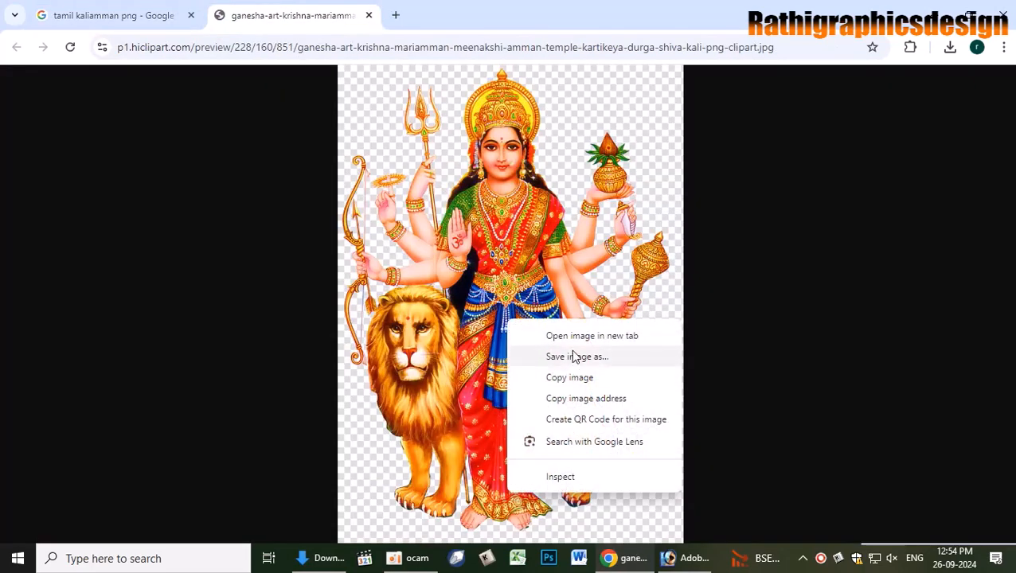
pyautogui.click(573, 356)
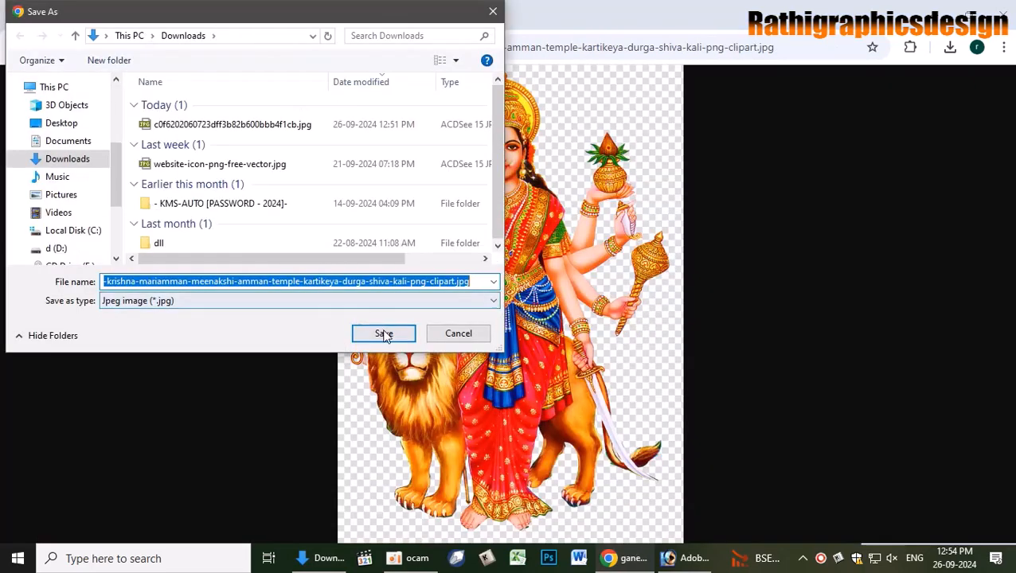
pyautogui.click(382, 334)
pyautogui.click(946, 50)
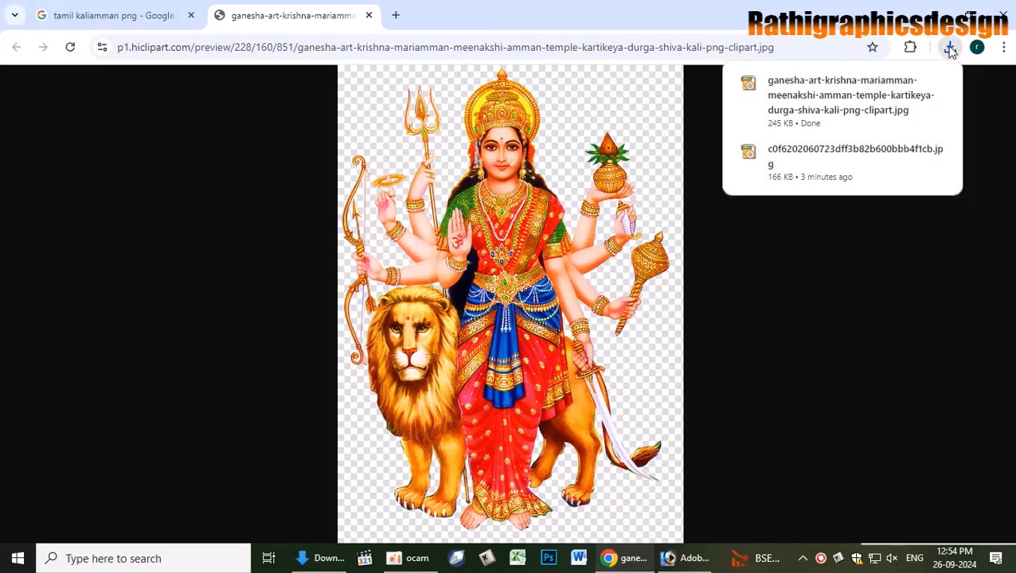
pyautogui.click(950, 51)
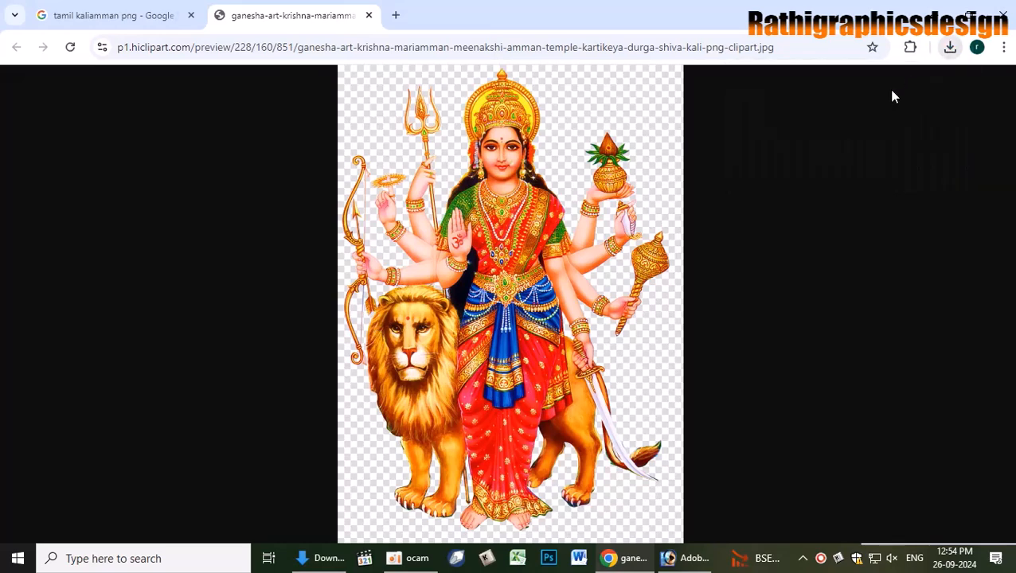
pyautogui.click(950, 49)
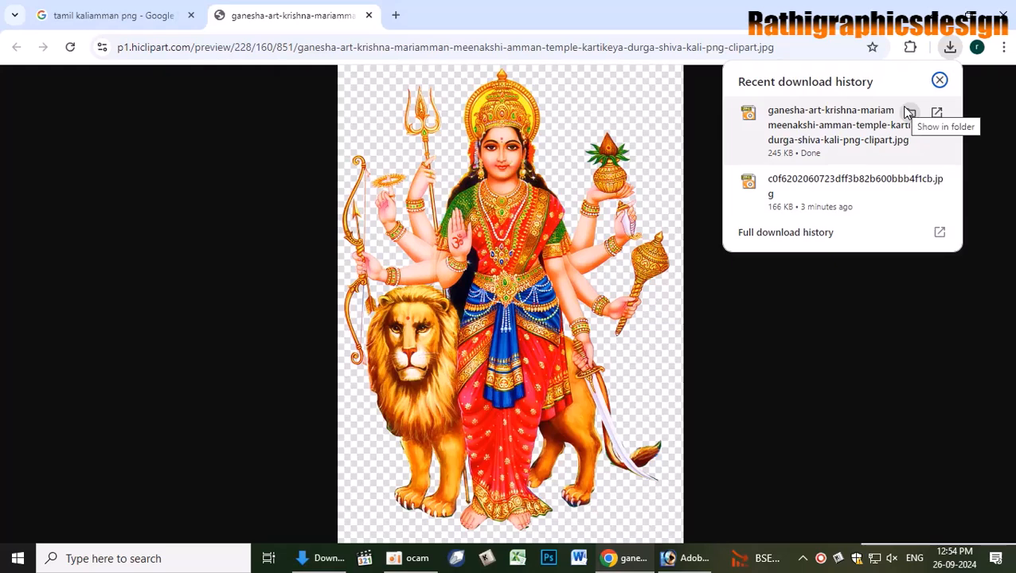
pyautogui.click(909, 113)
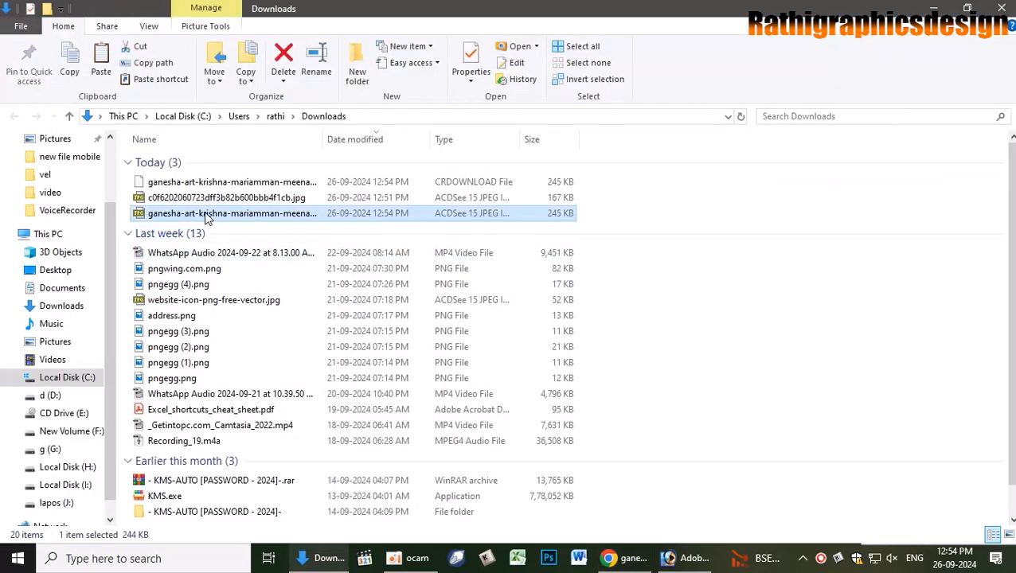
# - Drag the downloaded ganesha-art-krishna-mariamman jpg from Downloads into Photoshop to open it
pyautogui.moveTo(205, 219); pyautogui.dragTo(685, 562)
pyautogui.rightClick(684, 560)
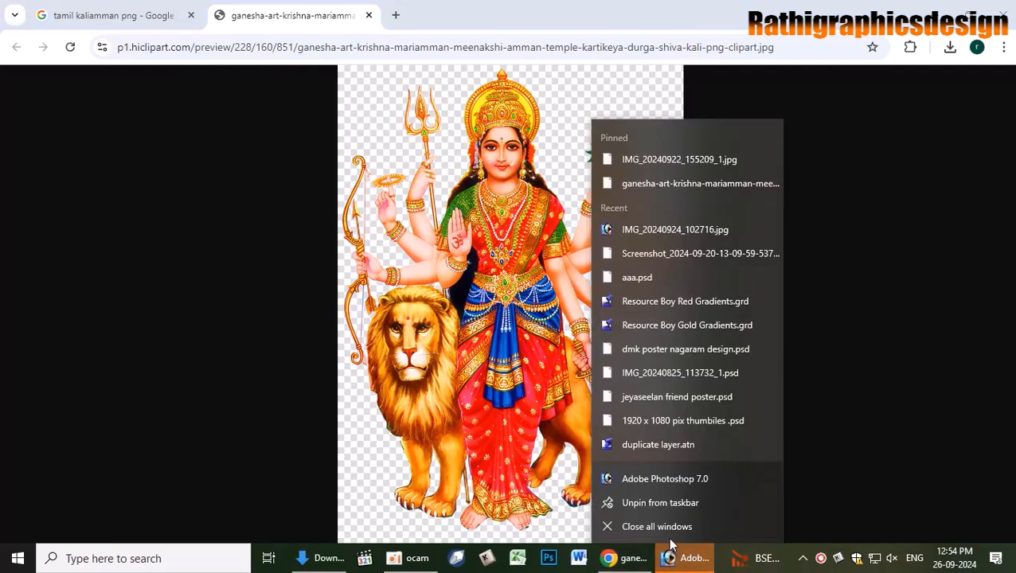
pyautogui.click(681, 561)
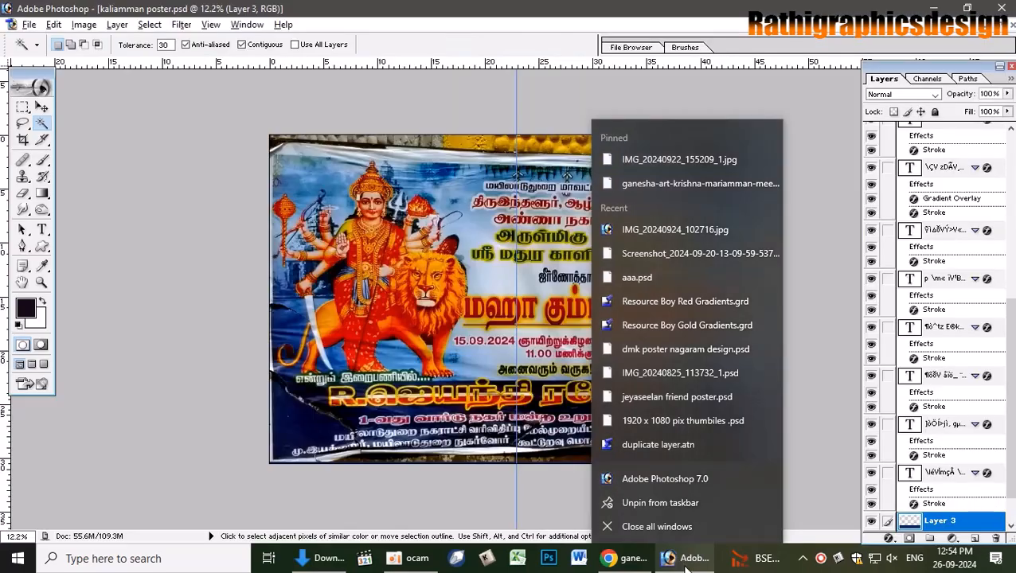
pyautogui.click(685, 565)
pyautogui.click(312, 558)
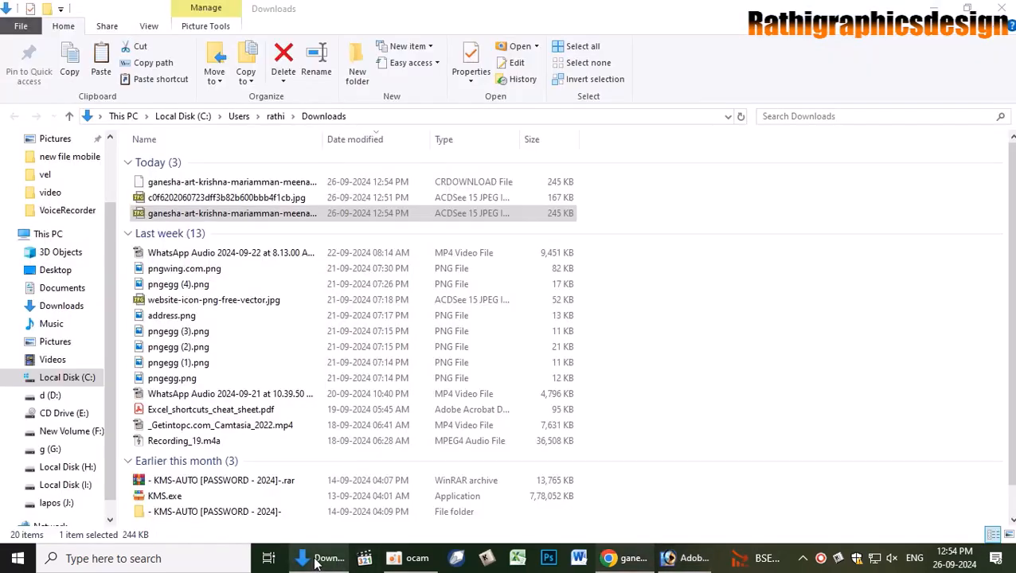
pyautogui.moveTo(280, 213); pyautogui.dragTo(510, 315)
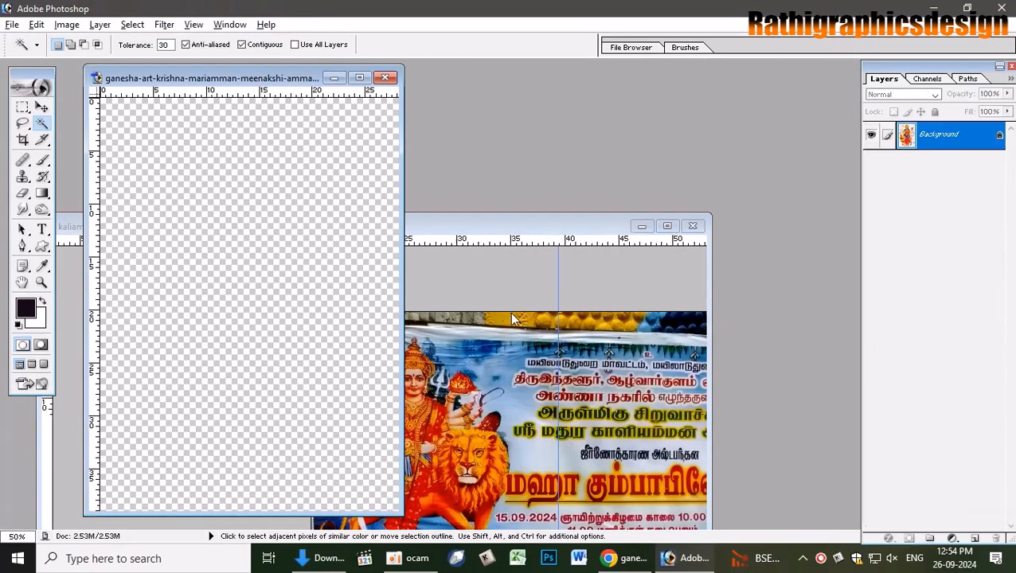
# - Magic-wand the clipart's background at Tolerance 50 and maximize the image window
pyautogui.click(306, 113)
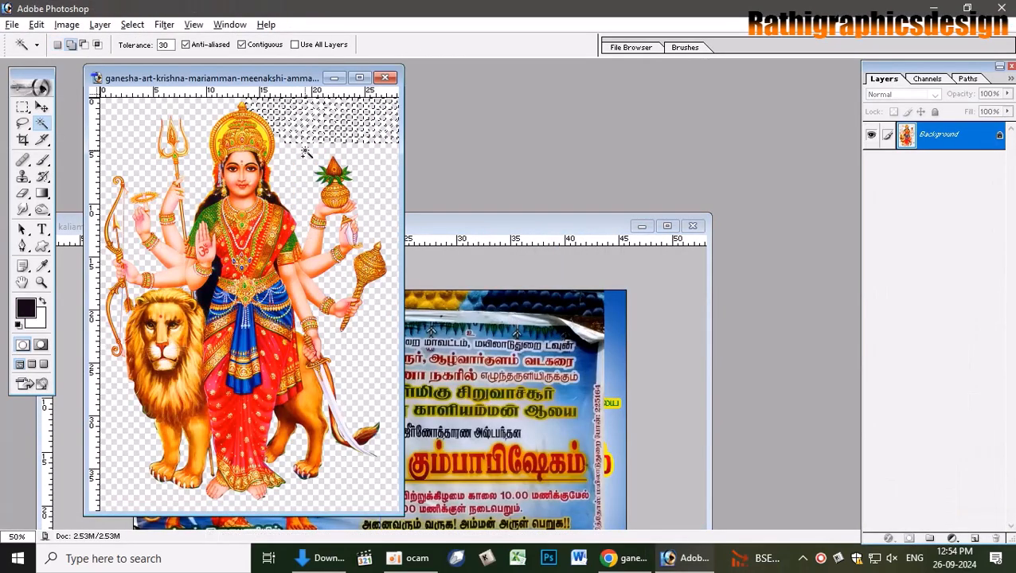
pyautogui.keyDown('shift'); pyautogui.click(298, 117); pyautogui.keyUp('shift')
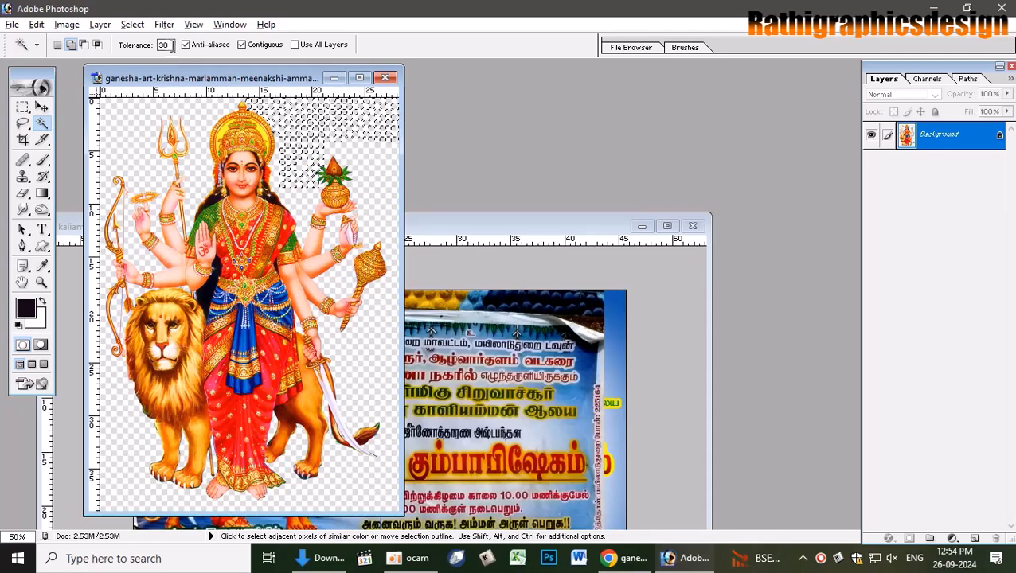
pyautogui.click(164, 45)
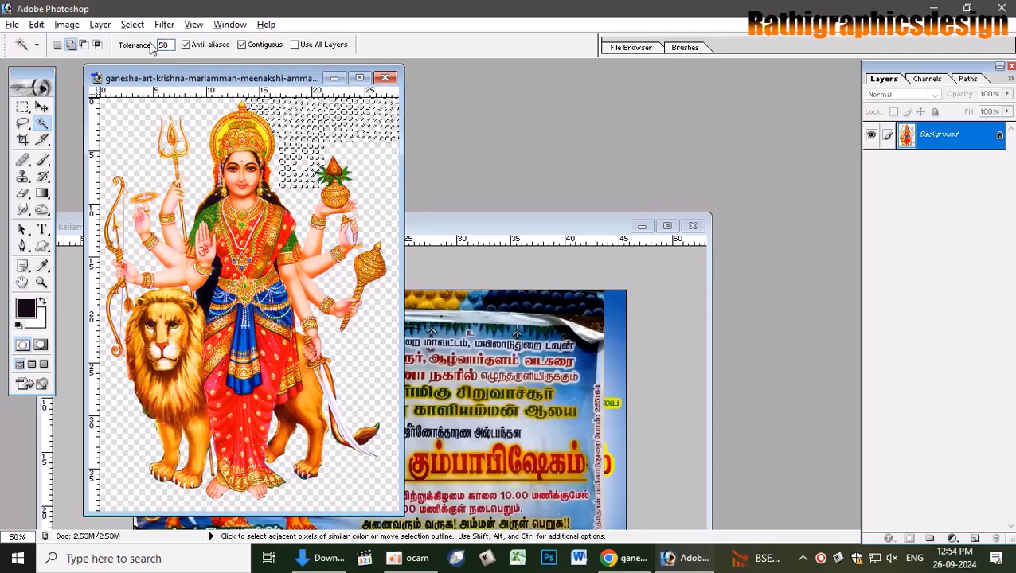
pyautogui.write('50')
pyautogui.click(303, 122)
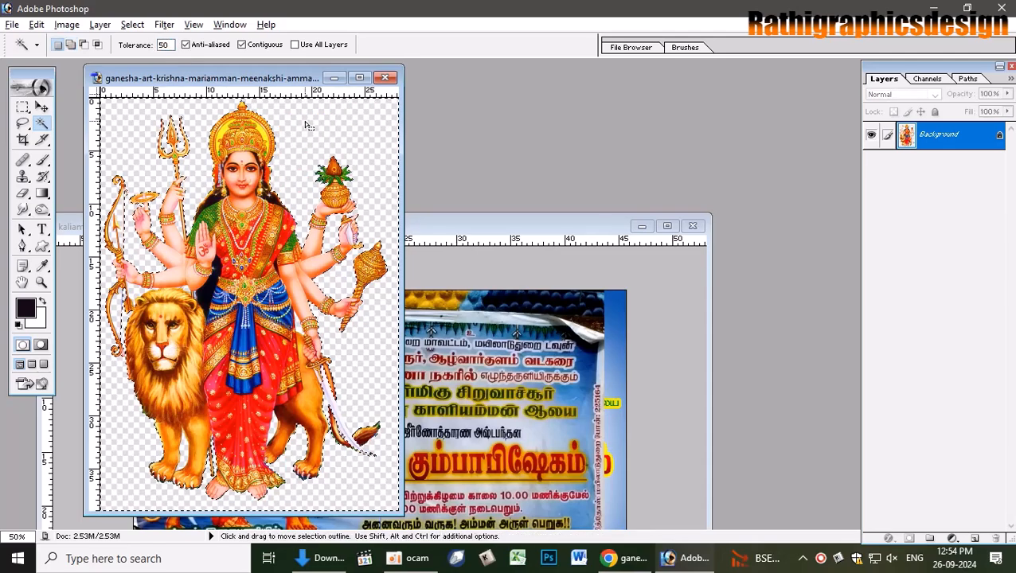
pyautogui.click(359, 77)
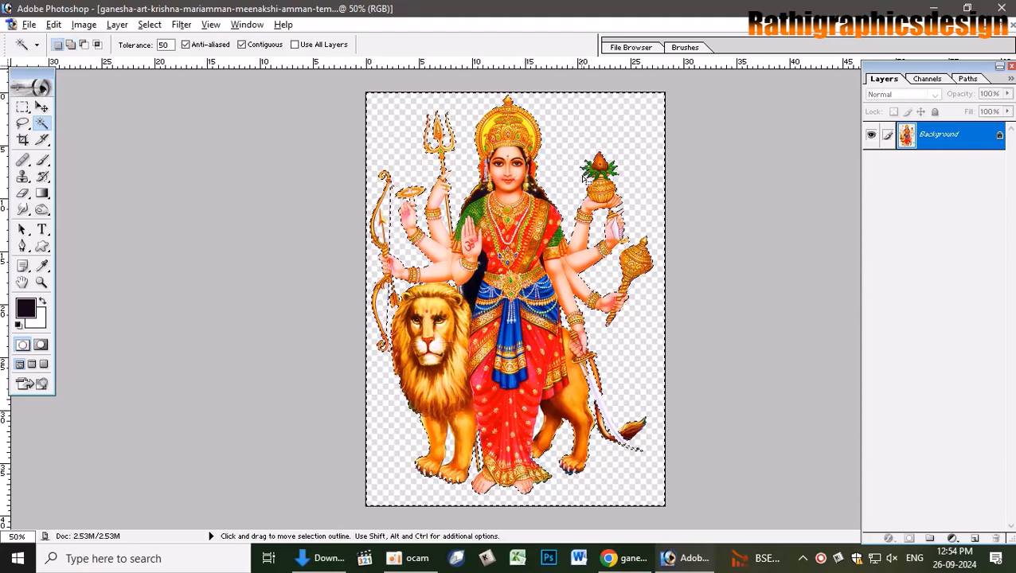
# - Feather the selection 0.5 px and unlock the Background into Layer 0
pyautogui.hotkey('ctrl', 'alt', 'd')
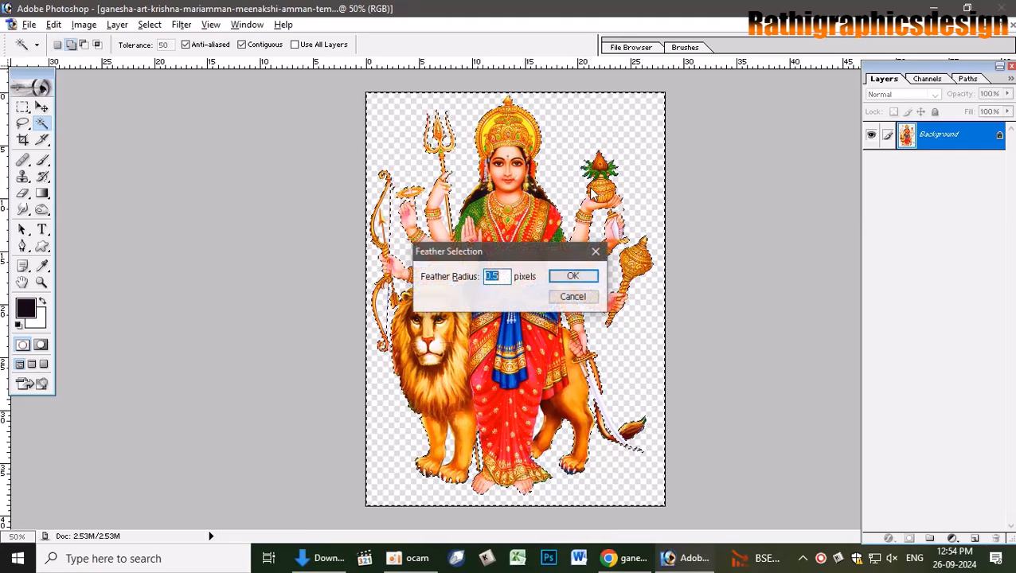
pyautogui.press('Return')
pyautogui.press('Delete')
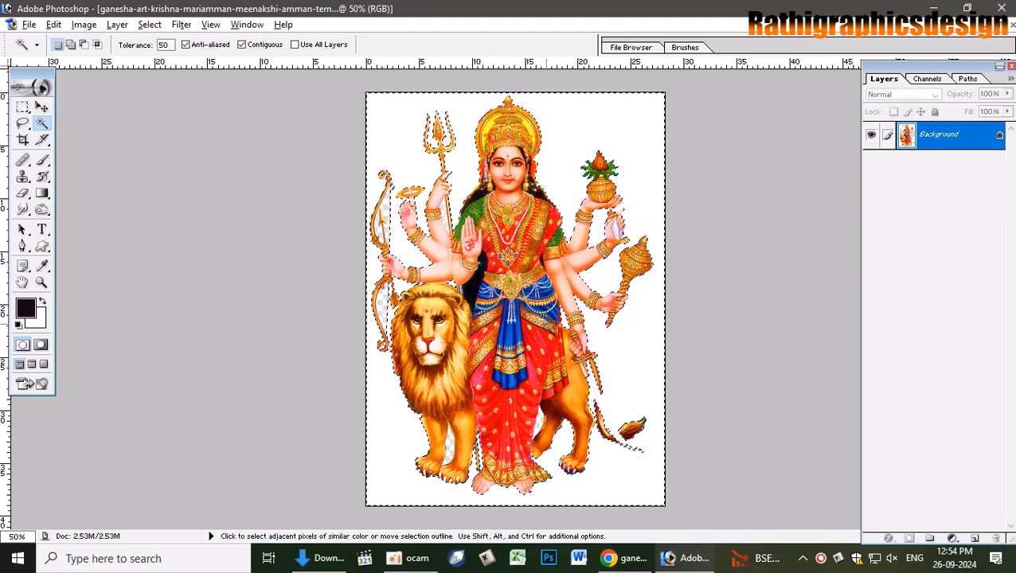
pyautogui.press('b')
pyautogui.hotkey('ctrl', 'd')
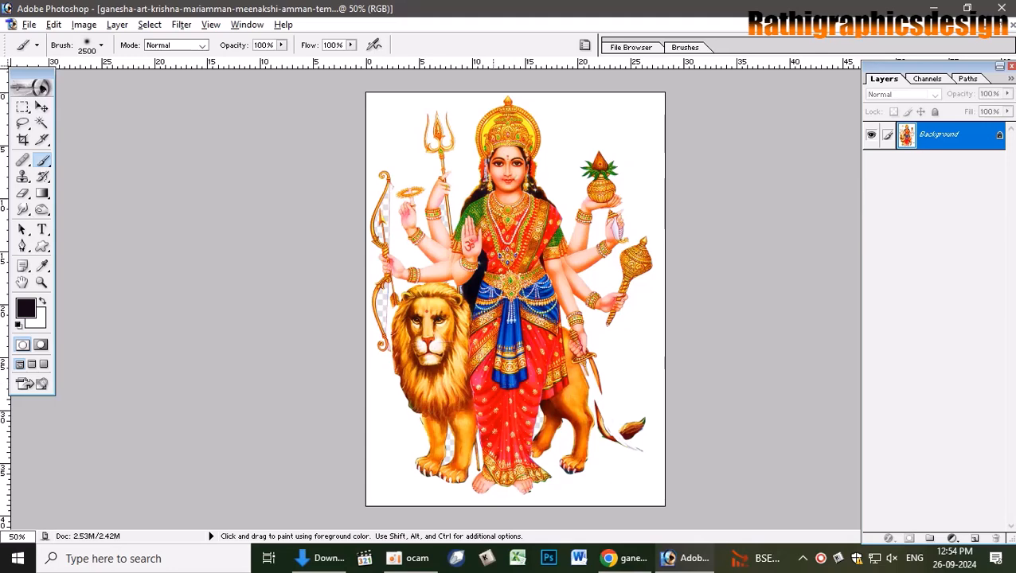
pyautogui.press('v')
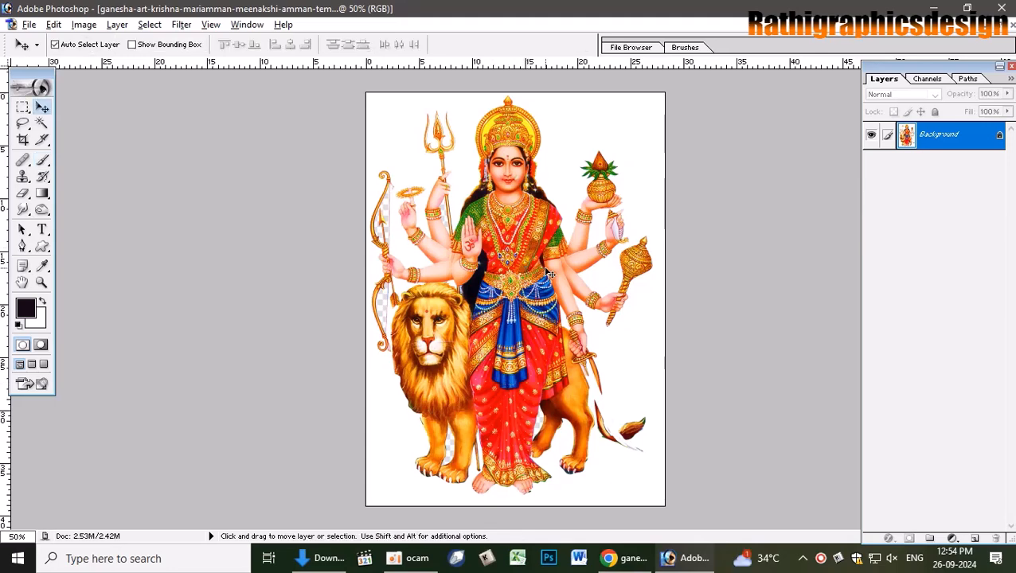
pyautogui.moveTo(556, 253); pyautogui.dragTo(516, 231)
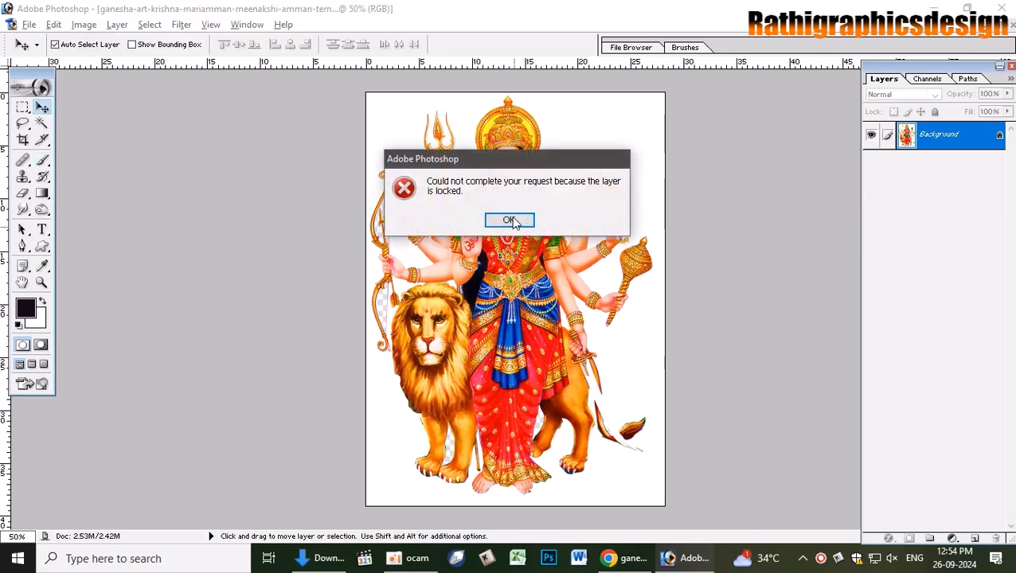
pyautogui.click(509, 221)
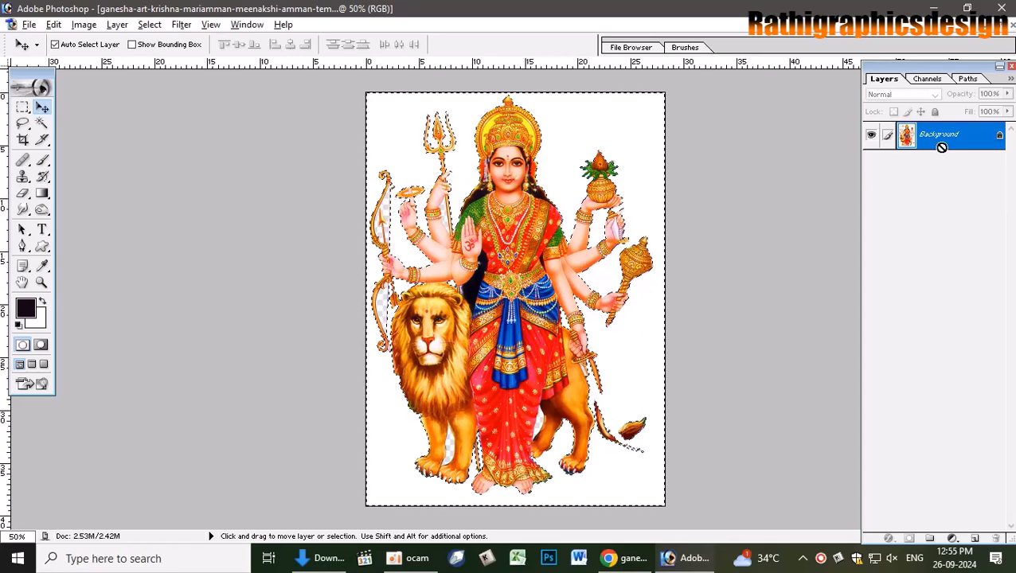
pyautogui.doubleClick(972, 137)
pyautogui.press('Return')
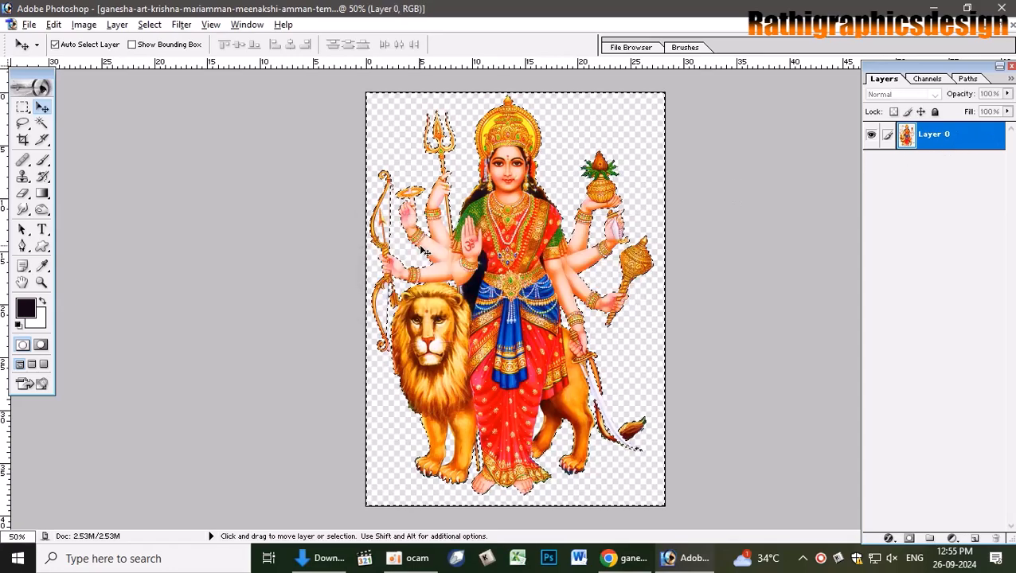
# - Delete the feathered background to transparency and drag the figure into the kaliamman poster
pyautogui.hotkey('ctrl', 'alt', 'd')
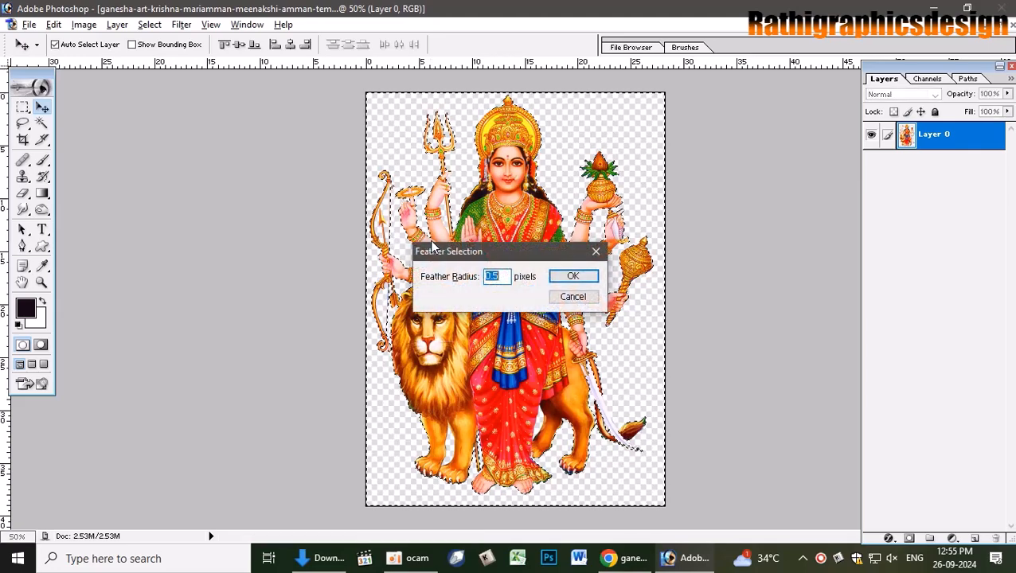
pyautogui.press('Return')
pyautogui.press('Delete')
pyautogui.hotkey('ctrl', 'd')
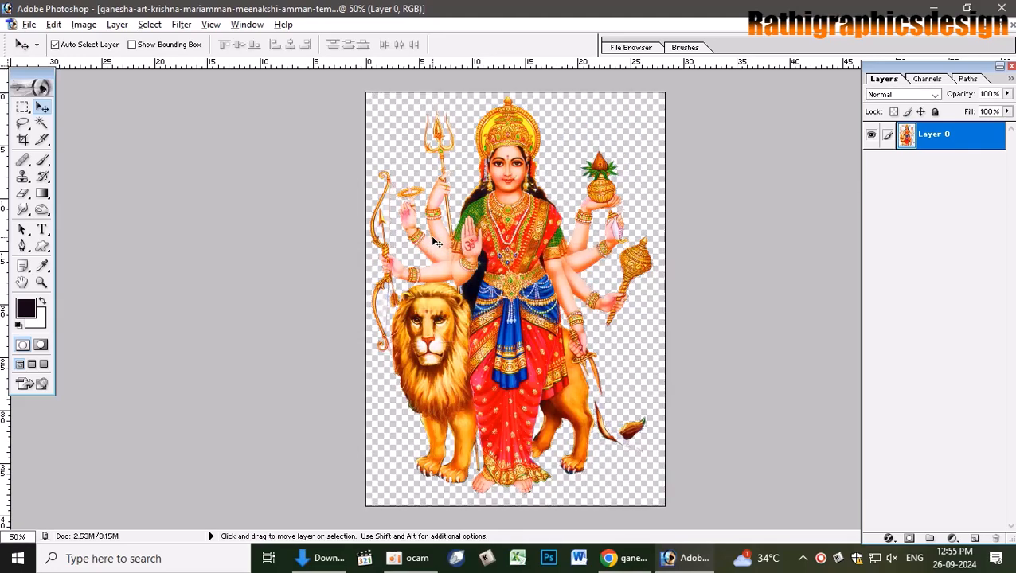
pyautogui.moveTo(487, 239); pyautogui.dragTo(550, 244)
pyautogui.hotkey('ctrl', 'z')
pyautogui.click(1000, 27)
pyautogui.moveTo(240, 303); pyautogui.dragTo(447, 421)
# - Scale the pasted Layer 6 figure up about threefold and move it to the poster's left
pyautogui.click(667, 226)
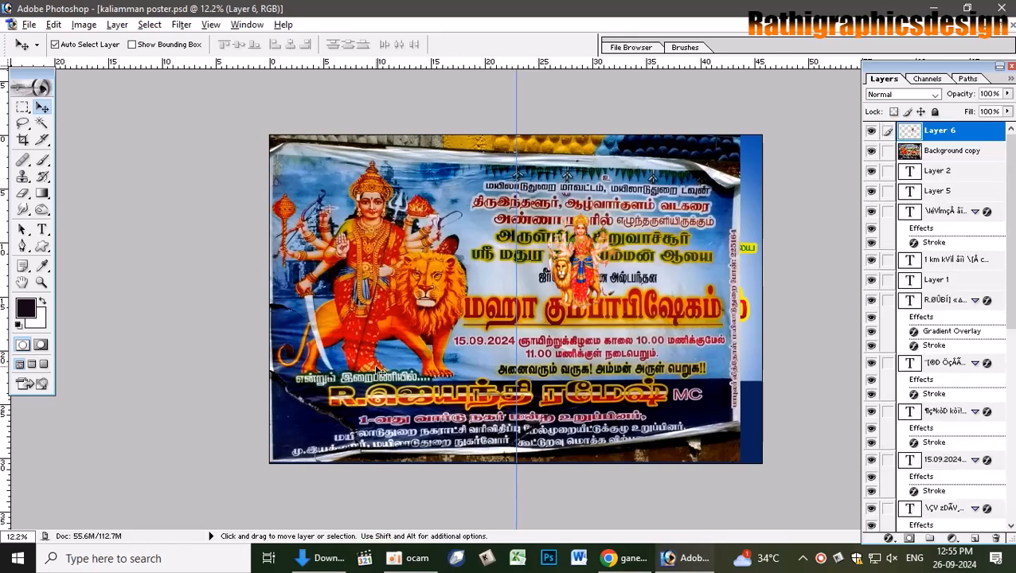
pyautogui.hotkey('ctrl', 't')
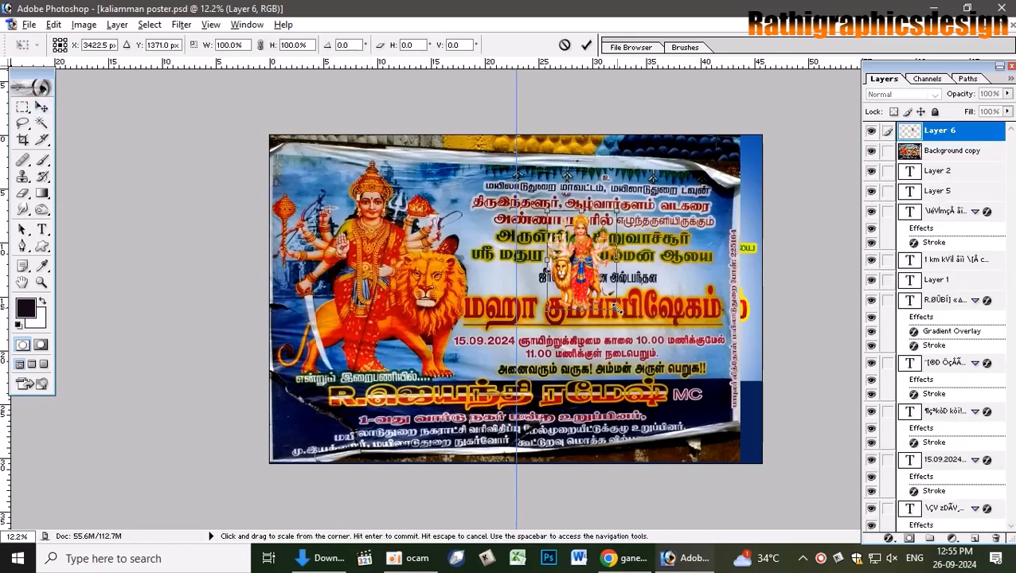
pyautogui.moveTo(616, 308); pyautogui.dragTo(679, 394)
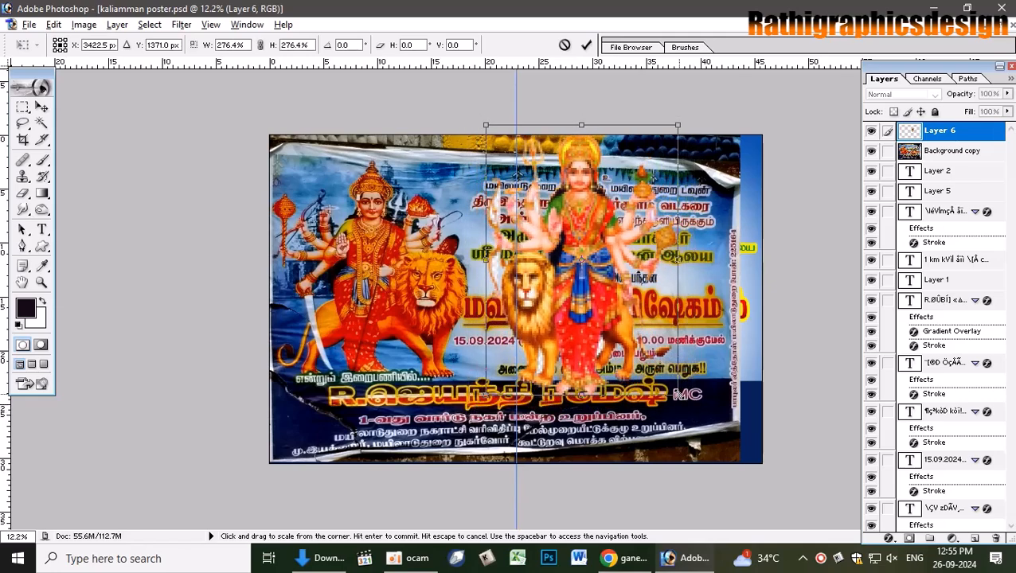
pyautogui.doubleClick(552, 336)
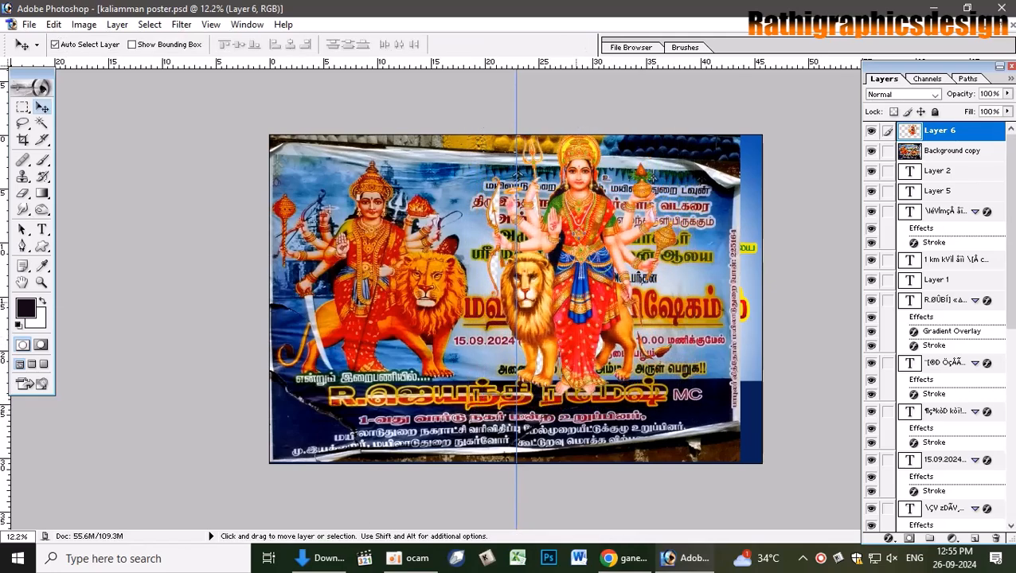
pyautogui.moveTo(590, 309); pyautogui.dragTo(392, 310)
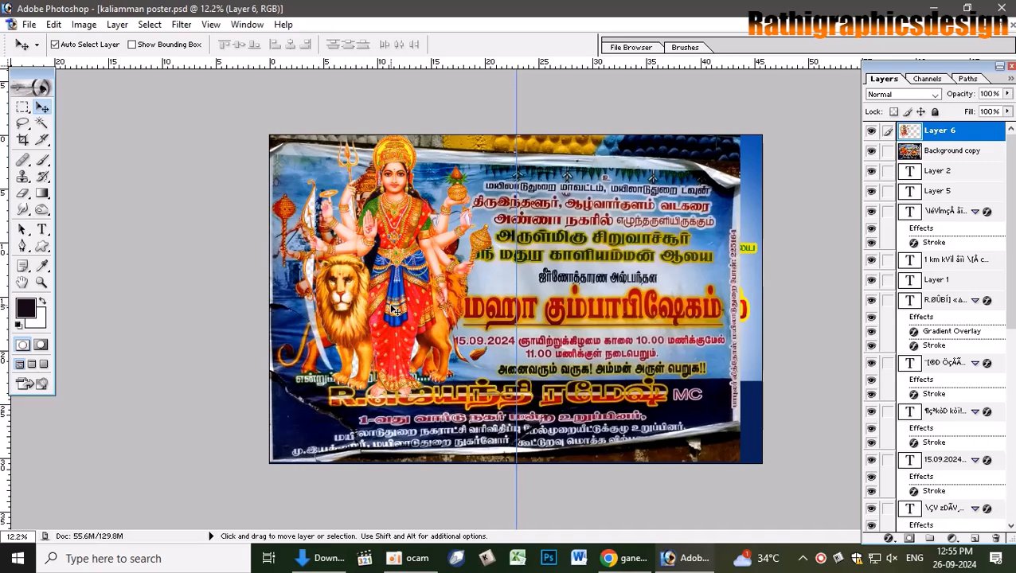
# - Flip the figure horizontally and position it over the original figure
pyautogui.hotkey('ctrl', 't')
pyautogui.rightClick(391, 305)
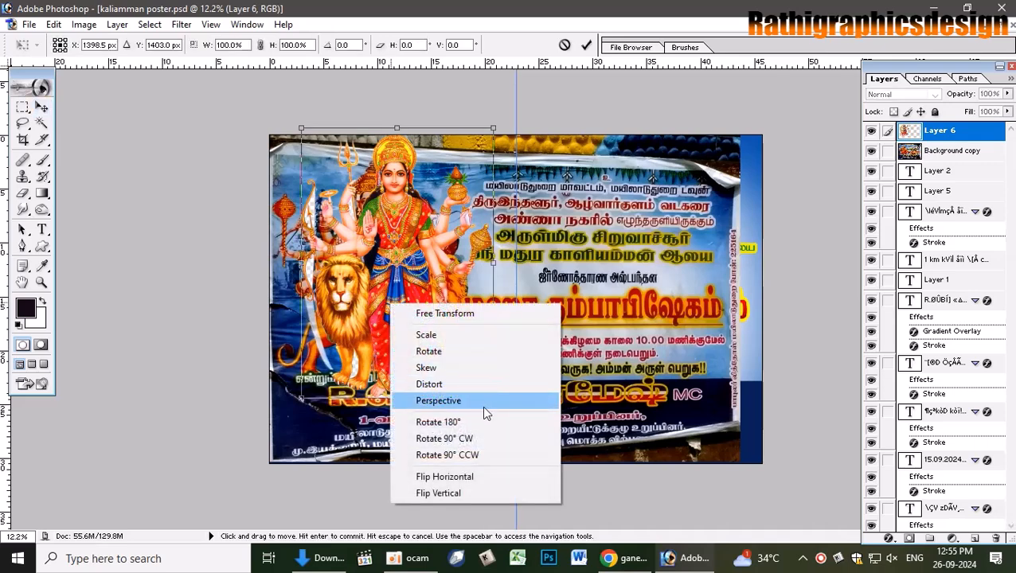
pyautogui.click(466, 481)
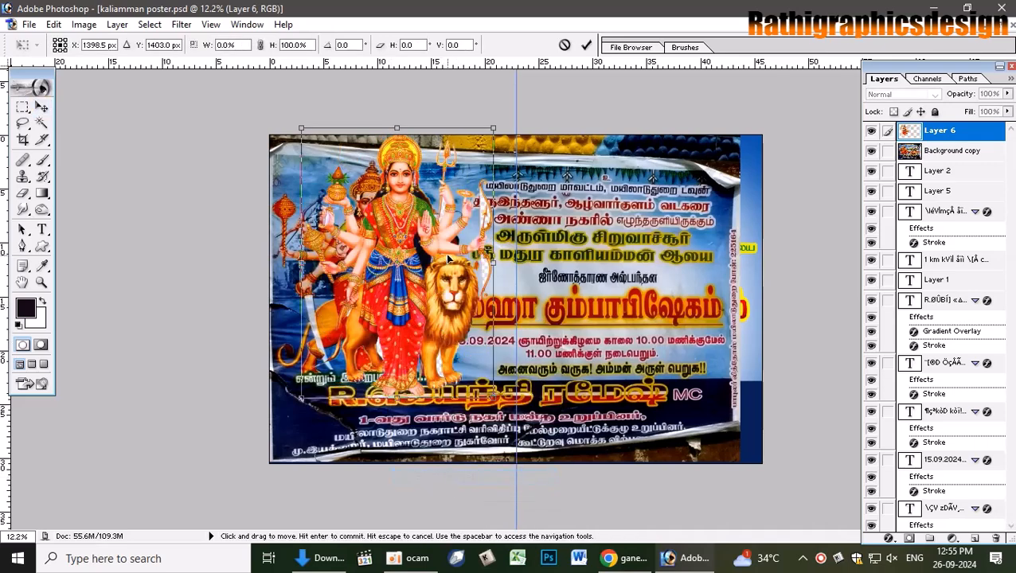
pyautogui.press('Return')
pyautogui.moveTo(396, 269); pyautogui.dragTo(371, 284)
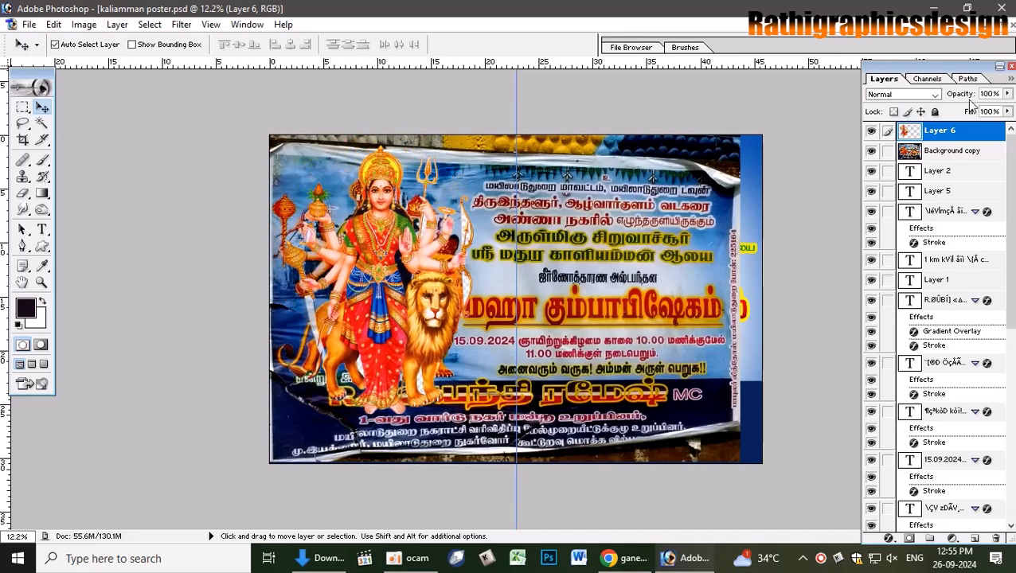
# - Bring the goddess clipart forward, restore its figure selection, and zoom to 100% on the sword
pyautogui.click(1001, 27)
pyautogui.click(274, 200)
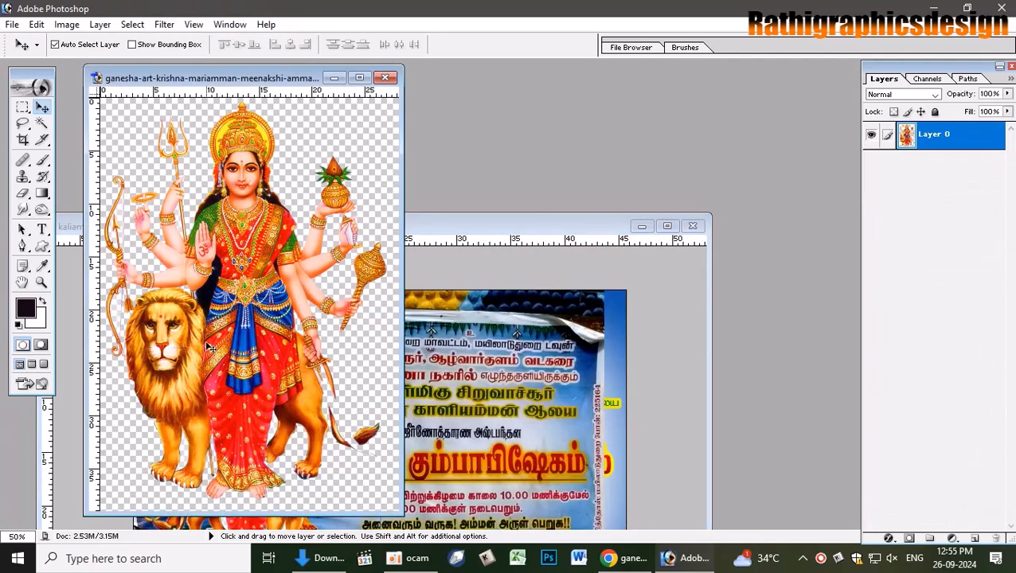
pyautogui.hotkey('ctrl', 'alt', 'z')
pyautogui.hotkey('ctrl', 'alt', 'z')
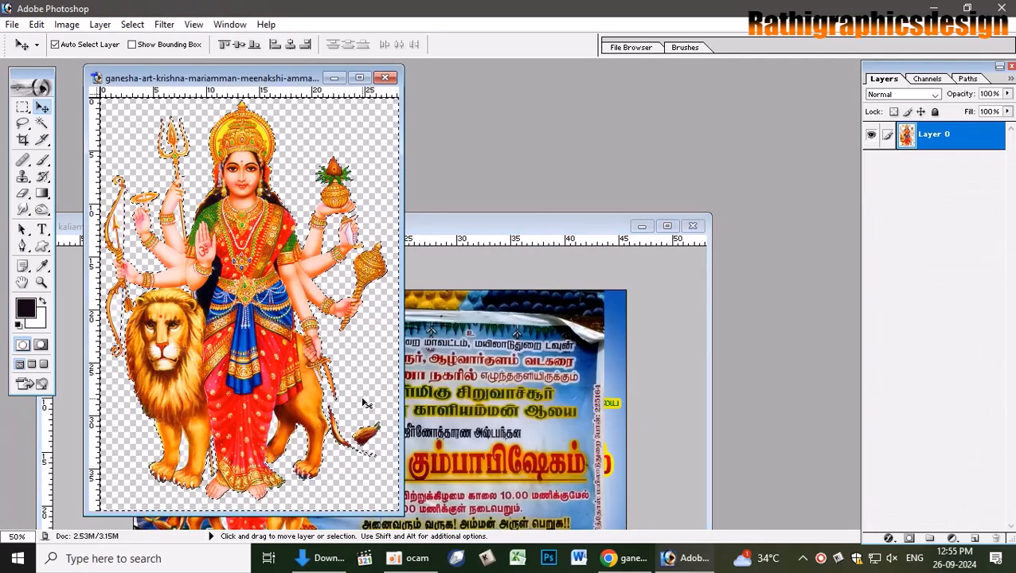
pyautogui.click(360, 77)
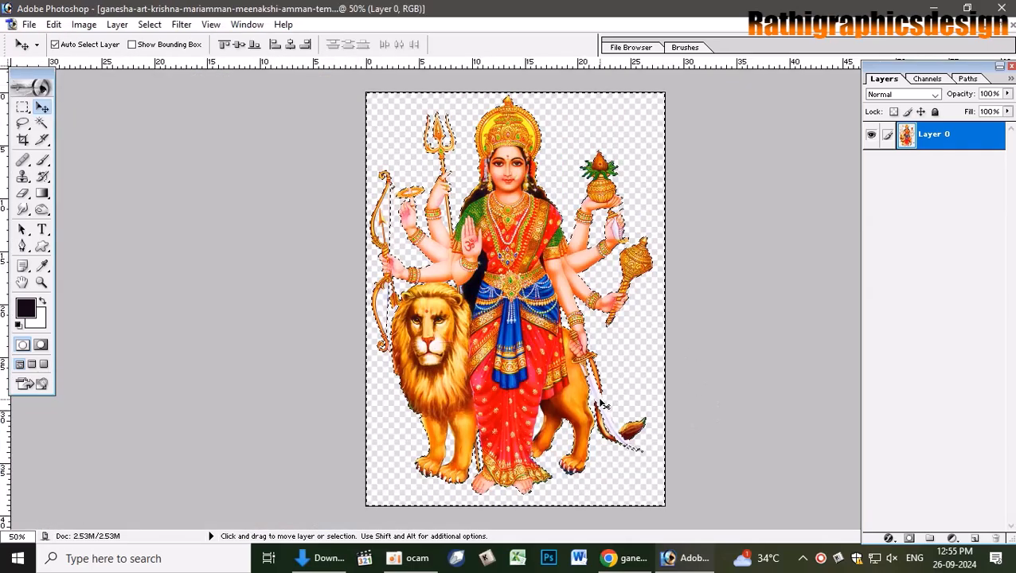
pyautogui.hotkey('ctrl', '+')
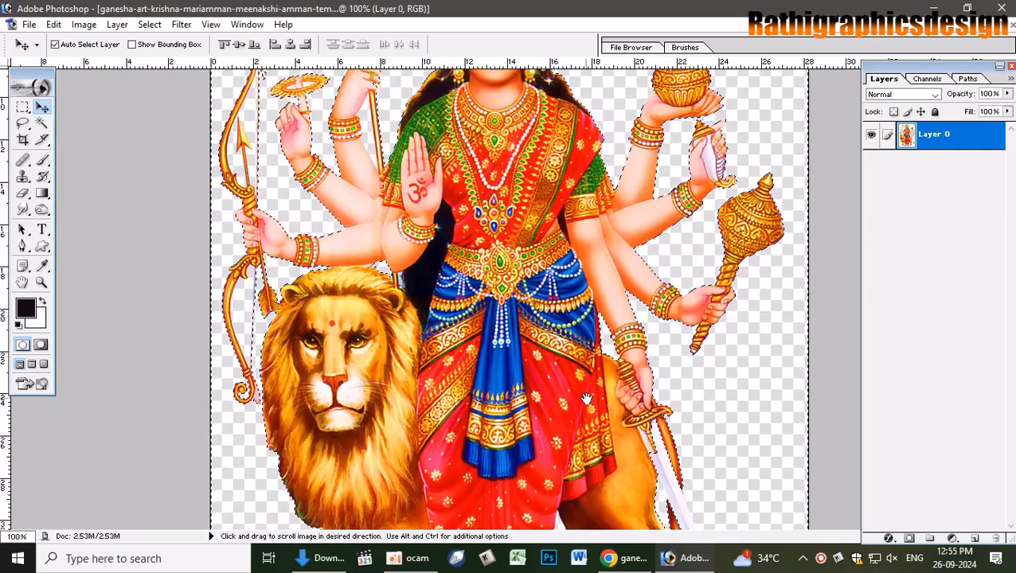
pyautogui.scroll(-4, 603, 405)
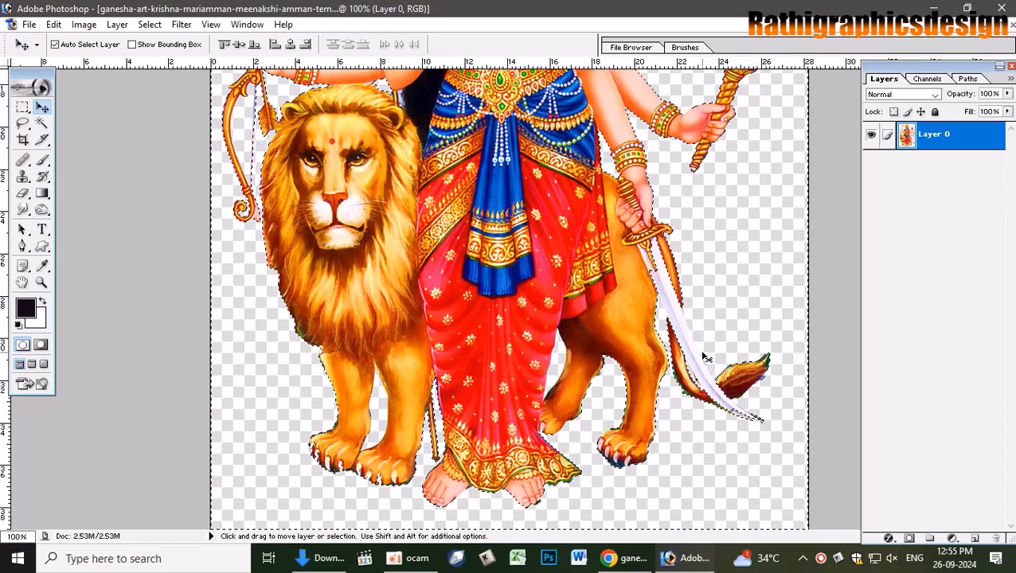
pyautogui.press('l')
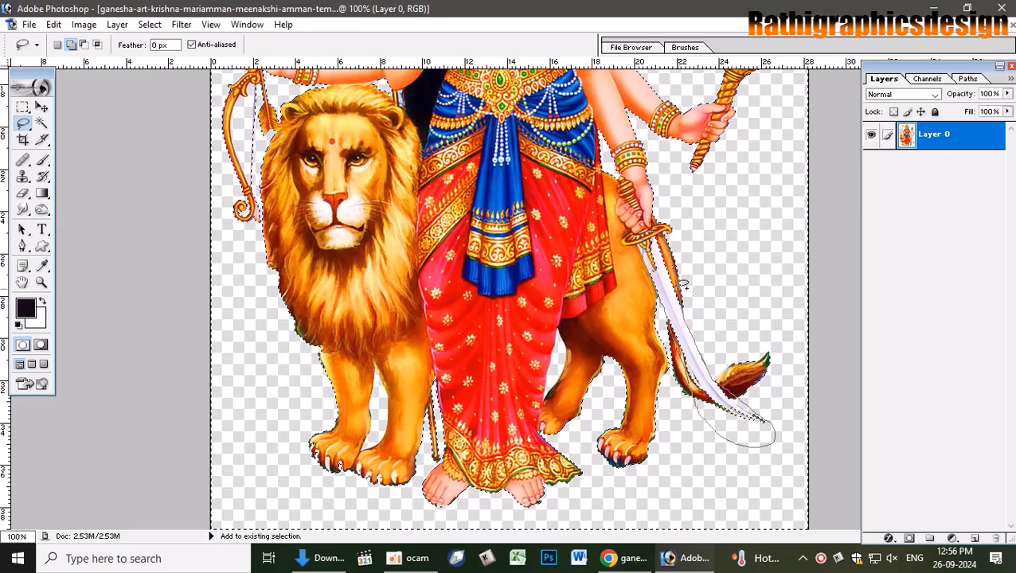
# - Lasso-add the white sword blade beside the lion's tail and trim excess near the sword tip
pyautogui.moveTo(679, 288); pyautogui.dragTo(675, 292)
pyautogui.hotkey('ctrl', 'z')
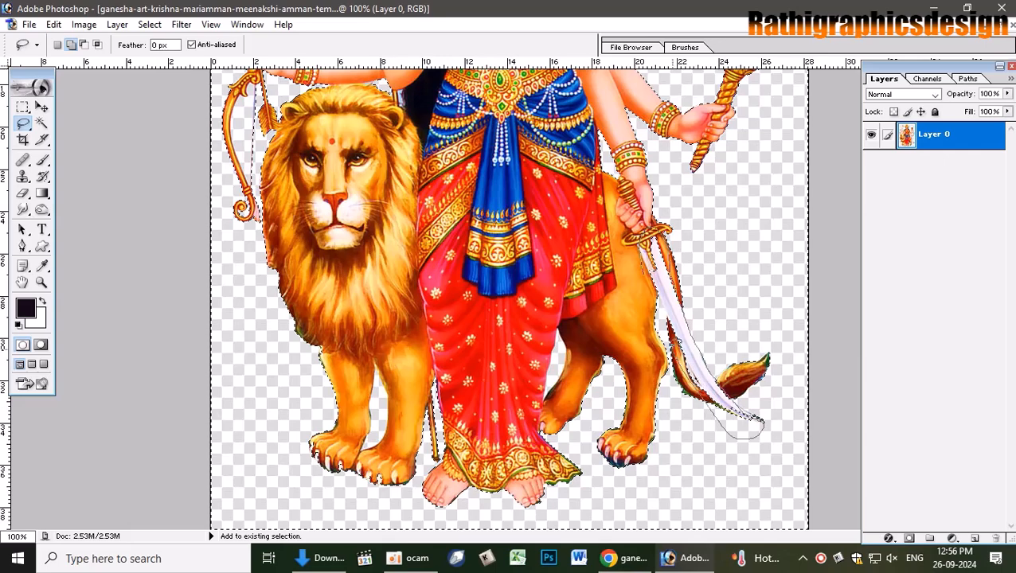
pyautogui.moveTo(658, 269); pyautogui.dragTo(644, 239)
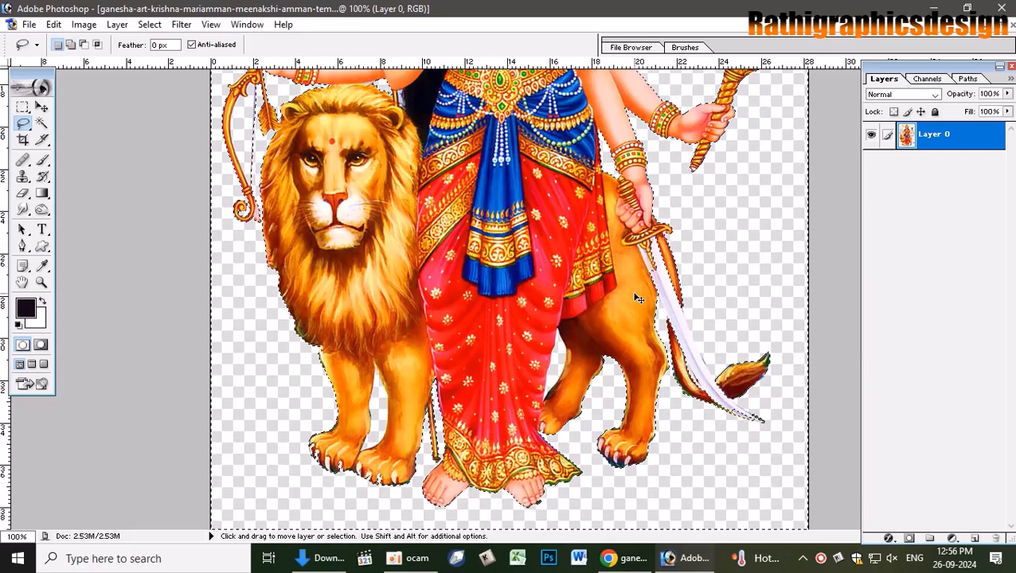
pyautogui.hotkey('ctrl', 'z')
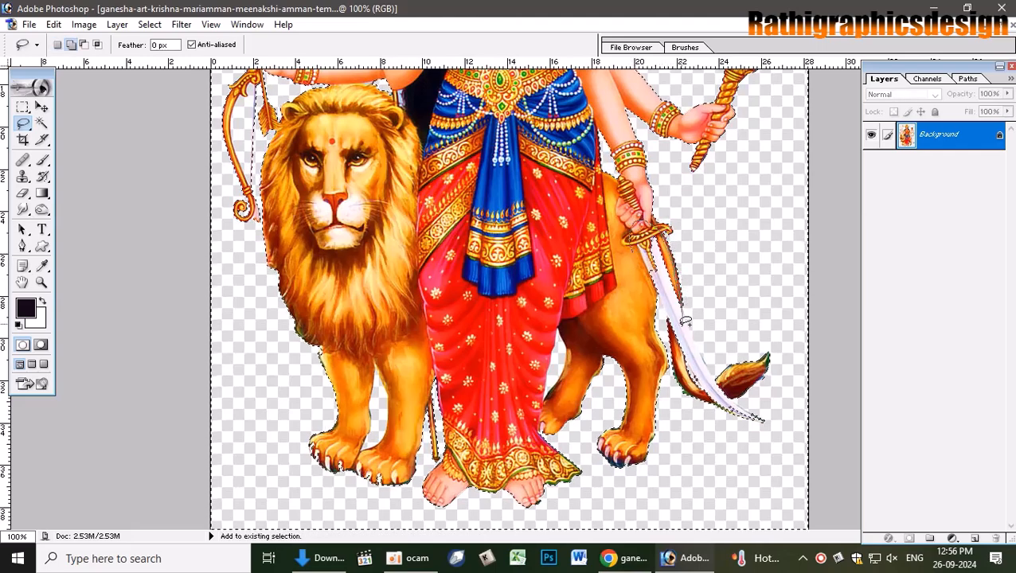
pyautogui.moveTo(640, 248); pyautogui.dragTo(658, 248)
pyautogui.hotkey('ctrl', 'z')
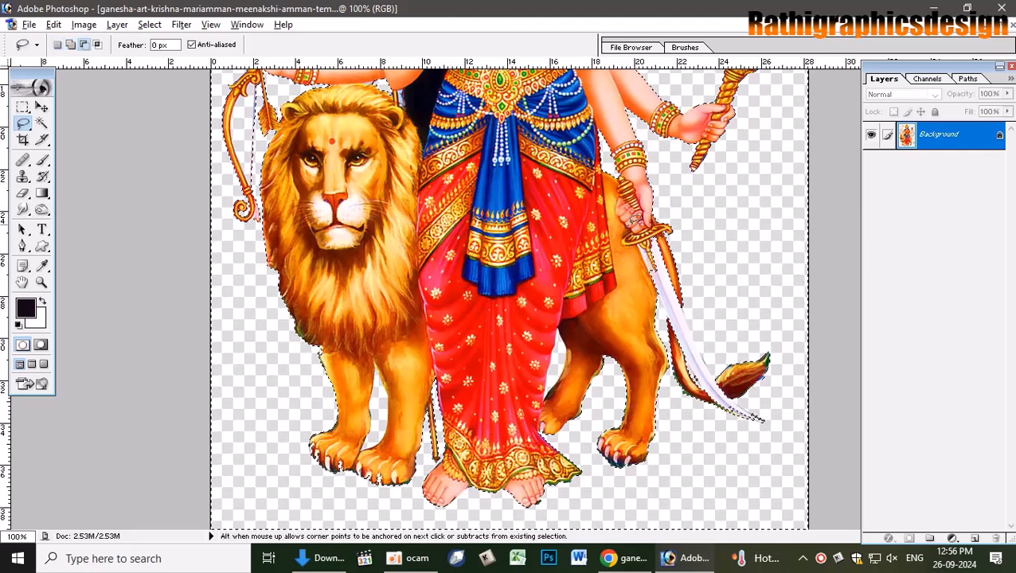
pyautogui.moveTo(655, 289); pyautogui.dragTo(667, 301)
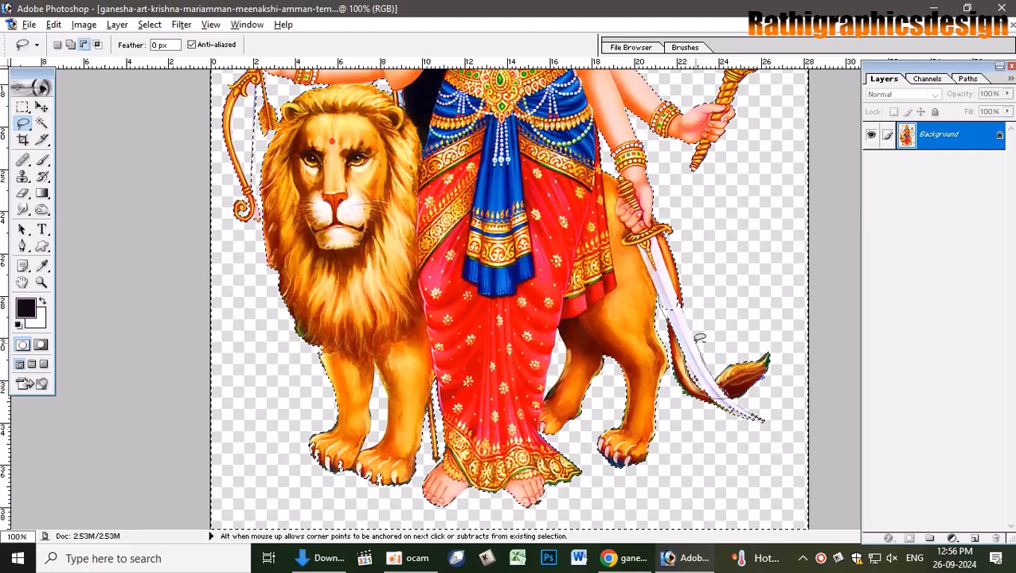
pyautogui.moveTo(666, 296); pyautogui.dragTo(674, 300)
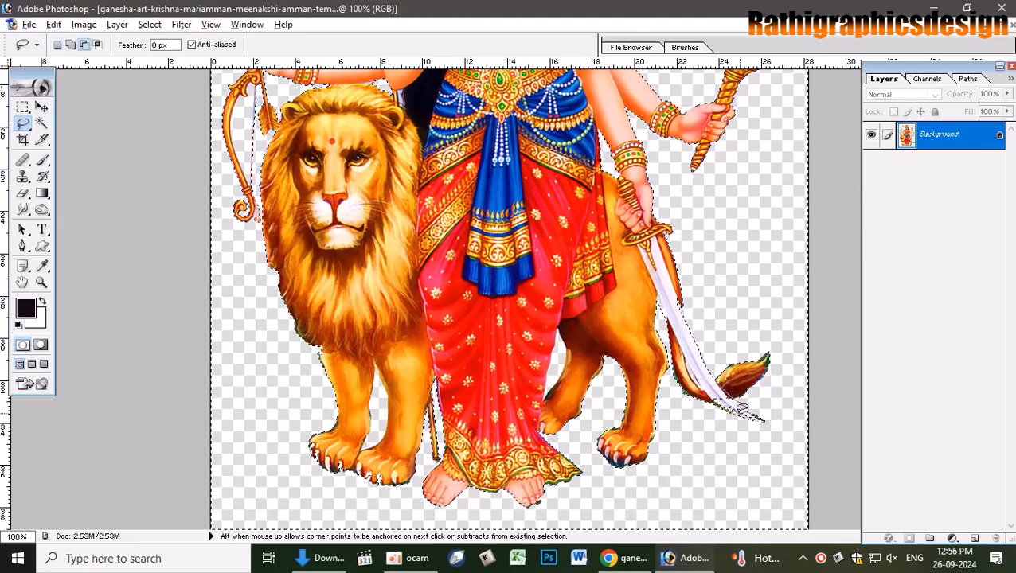
pyautogui.moveTo(696, 376); pyautogui.dragTo(748, 410)
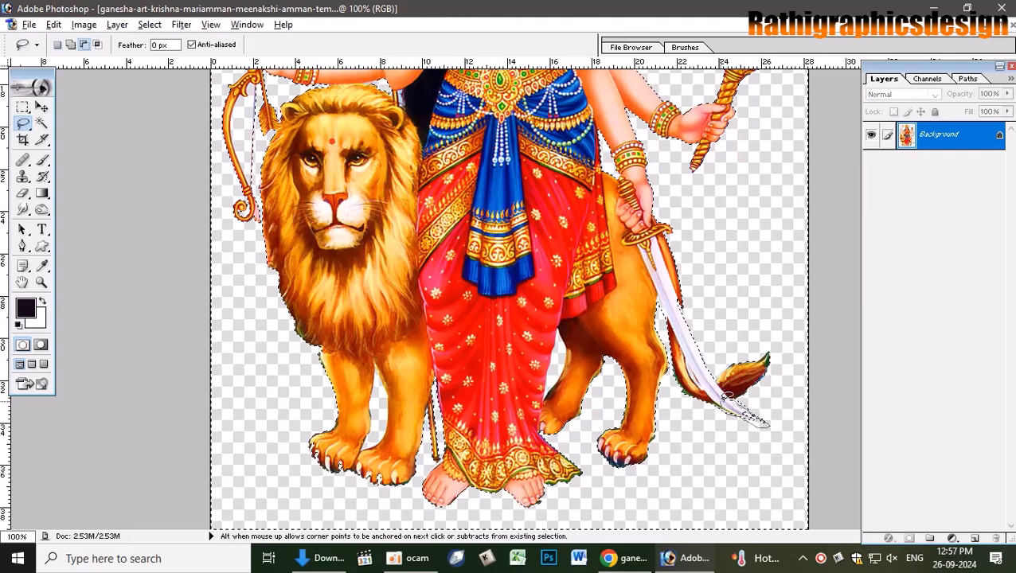
pyautogui.moveTo(725, 400); pyautogui.dragTo(721, 401)
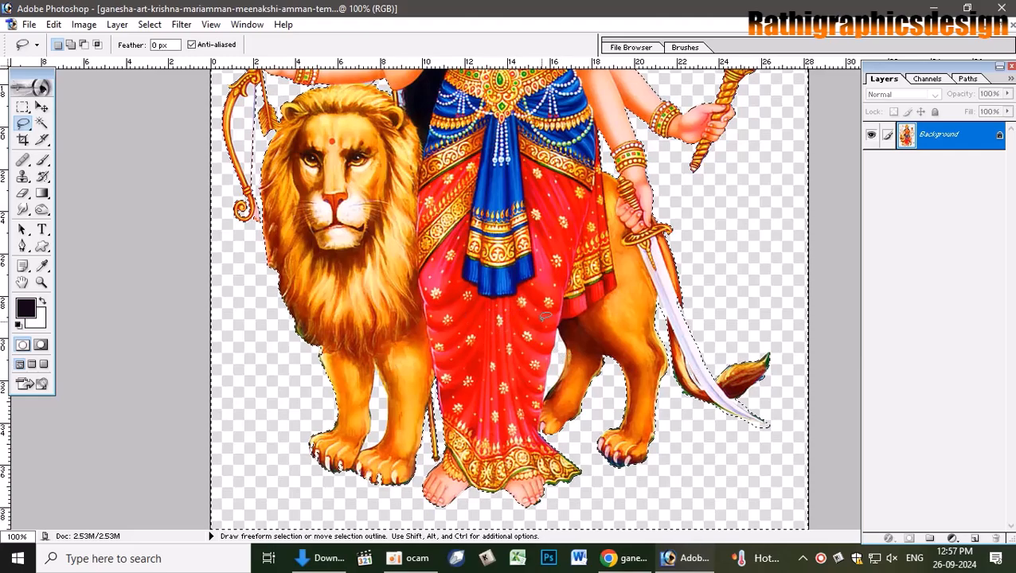
# - Feather the goddess selection and try clearing its surroundings, then undo the white fill
pyautogui.hotkey('ctrl', '-')
pyautogui.hotkey('ctrl', '-')
pyautogui.press('shift')
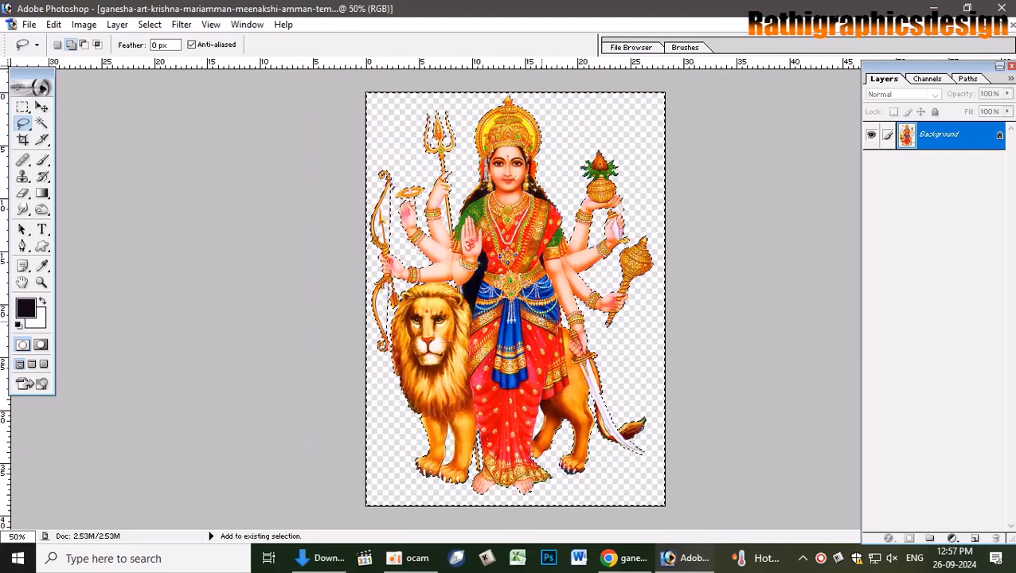
pyautogui.hotkey('ctrl', 'alt', 'd')
pyautogui.press('Return')
pyautogui.press('Delete')
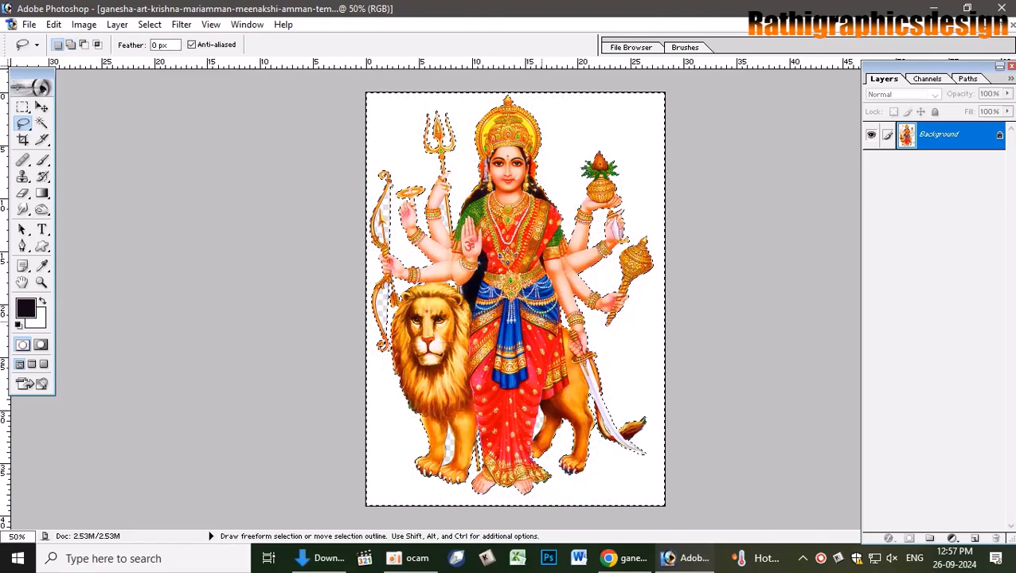
pyautogui.hotkey('ctrl', 'z')
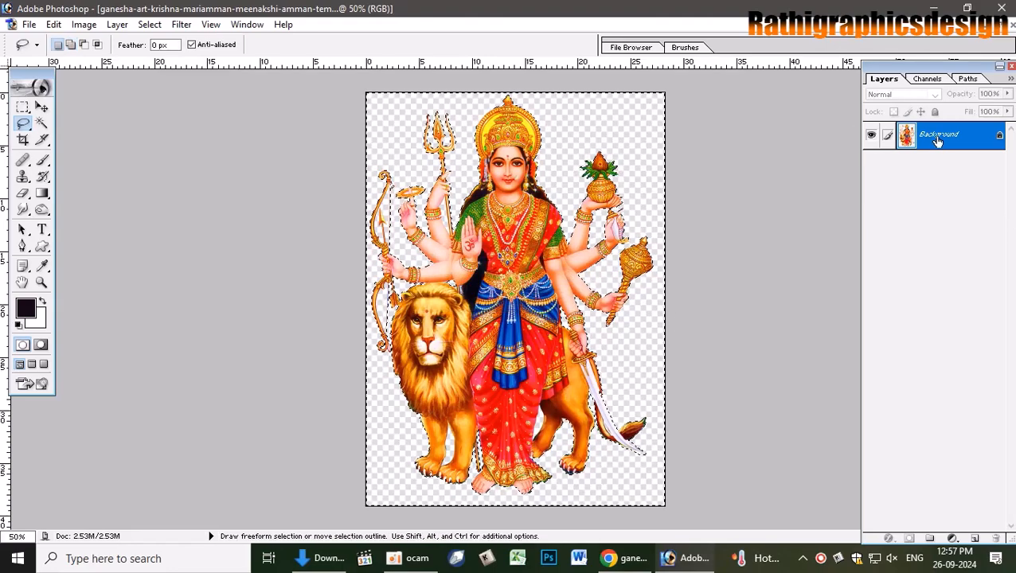
# - Convert the background to Layer 0, copy the goddess figure and drag it into the poster
pyautogui.doubleClick(938, 136)
pyautogui.press('Return')
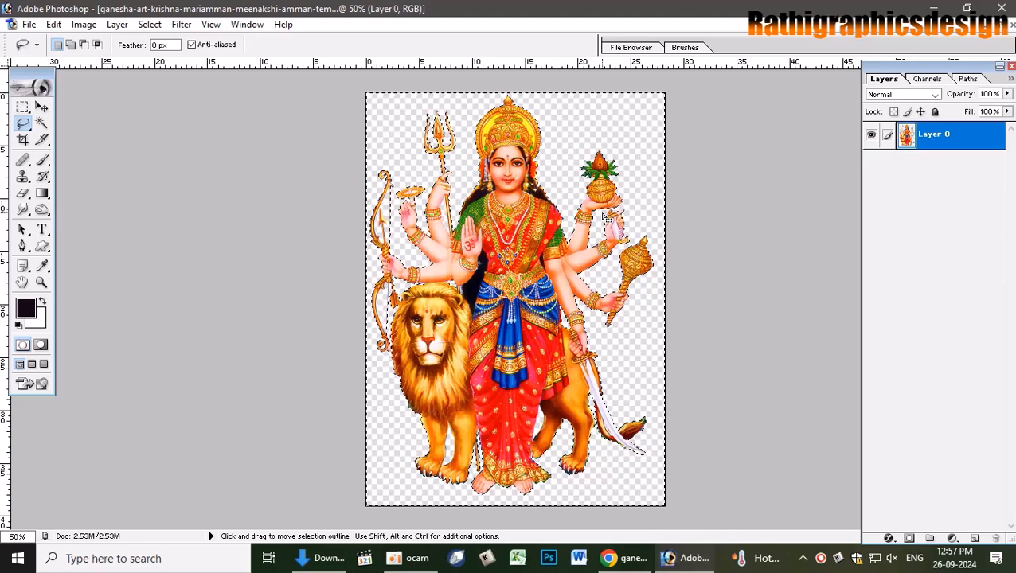
pyautogui.hotkey('ctrl', 'j')
pyautogui.press('v')
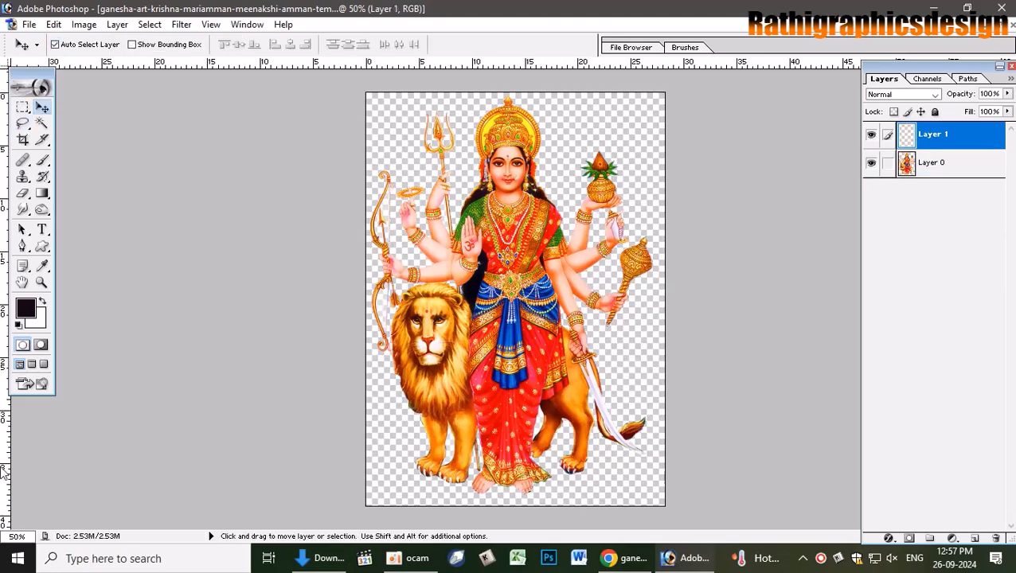
pyautogui.click(1000, 25)
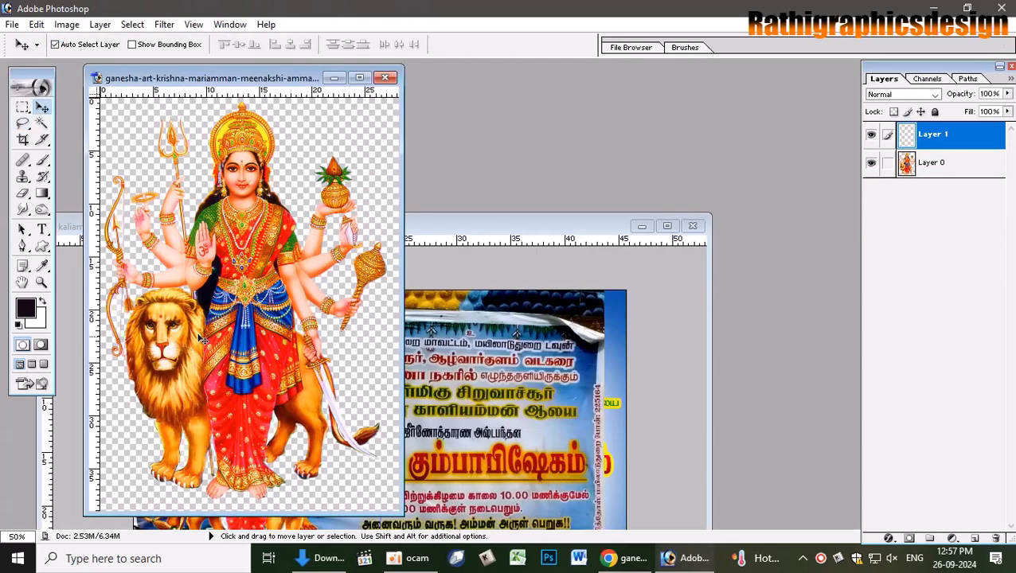
pyautogui.moveTo(203, 340); pyautogui.dragTo(557, 334)
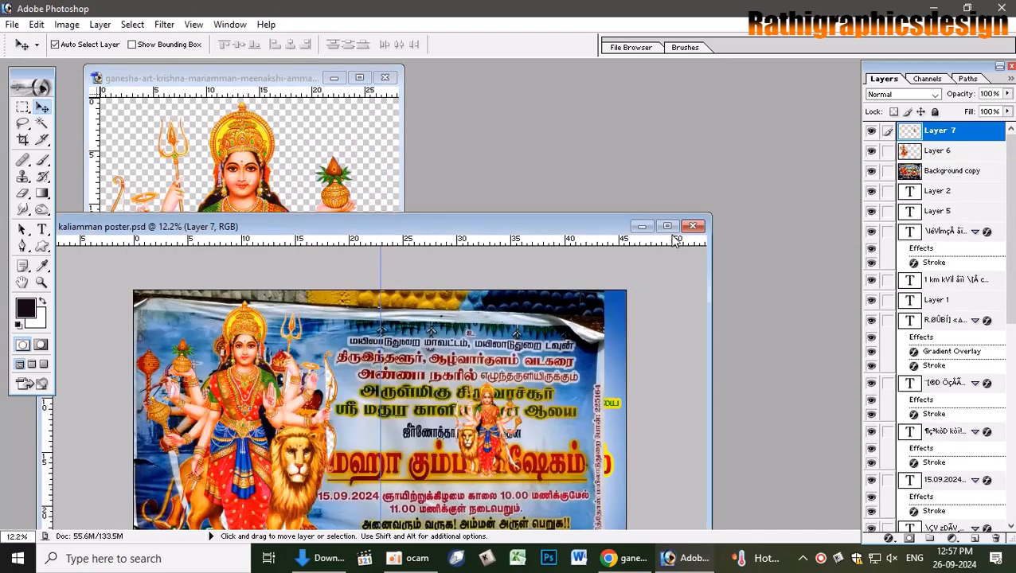
pyautogui.click(668, 226)
# - Delete the leftover Layer 6 photo layer
pyautogui.click(361, 208)
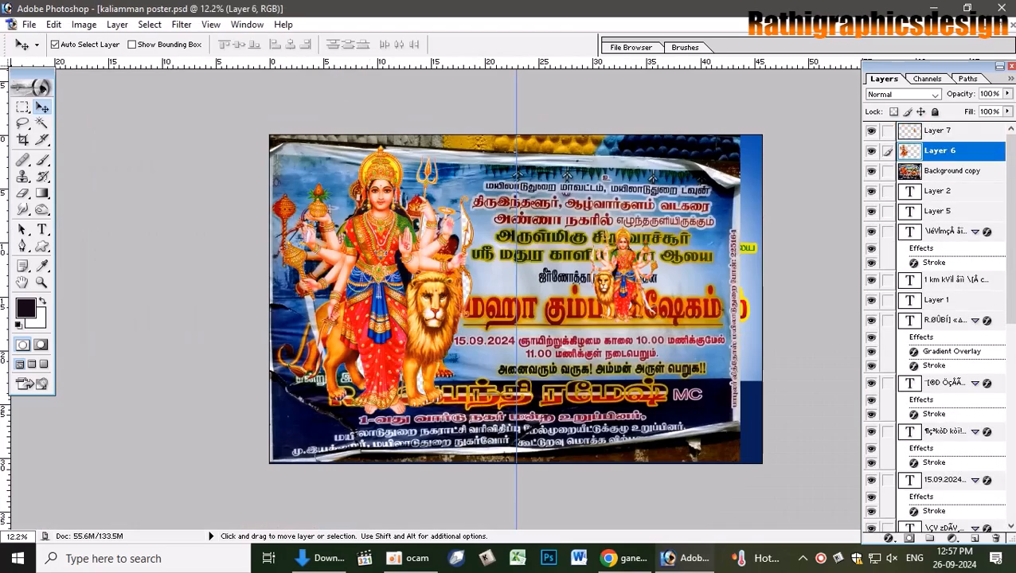
pyautogui.click(999, 539)
pyautogui.press('Return')
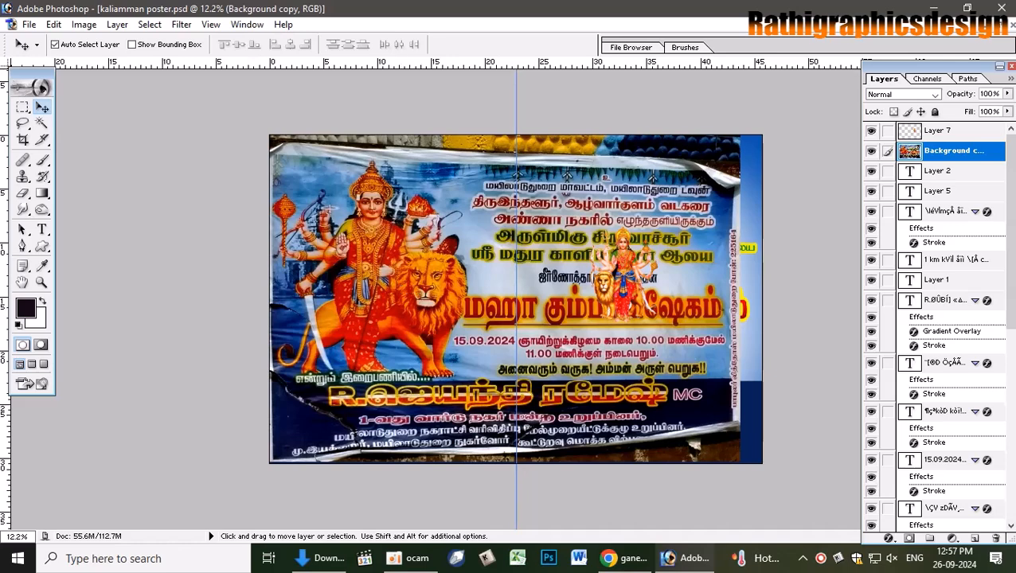
# - Move the new goddess layer to the upper left and scale it up to fill that area
pyautogui.moveTo(629, 283); pyautogui.dragTo(370, 189)
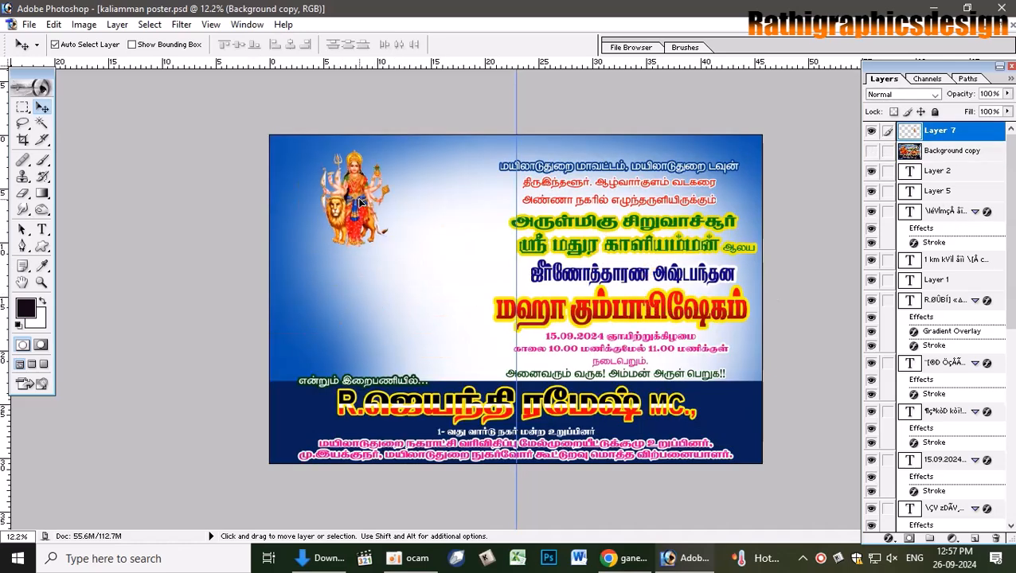
pyautogui.hotkey('ctrl', 't')
pyautogui.moveTo(390, 248); pyautogui.dragTo(466, 378)
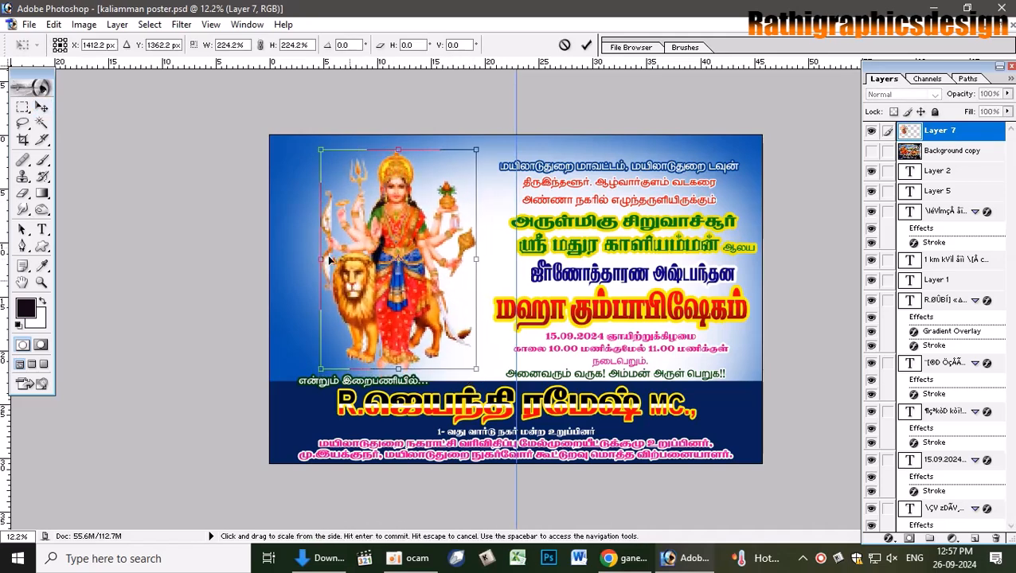
pyautogui.moveTo(320, 265); pyautogui.dragTo(309, 269)
pyautogui.press('Return')
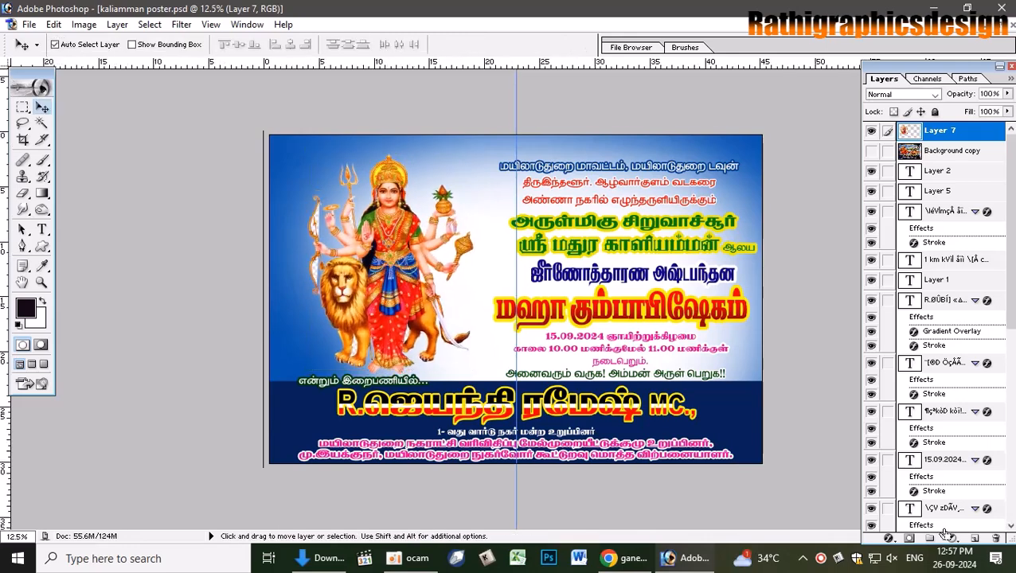
pyautogui.hotkey('ctrl', '+')
pyautogui.hotkey('ctrl', '+')
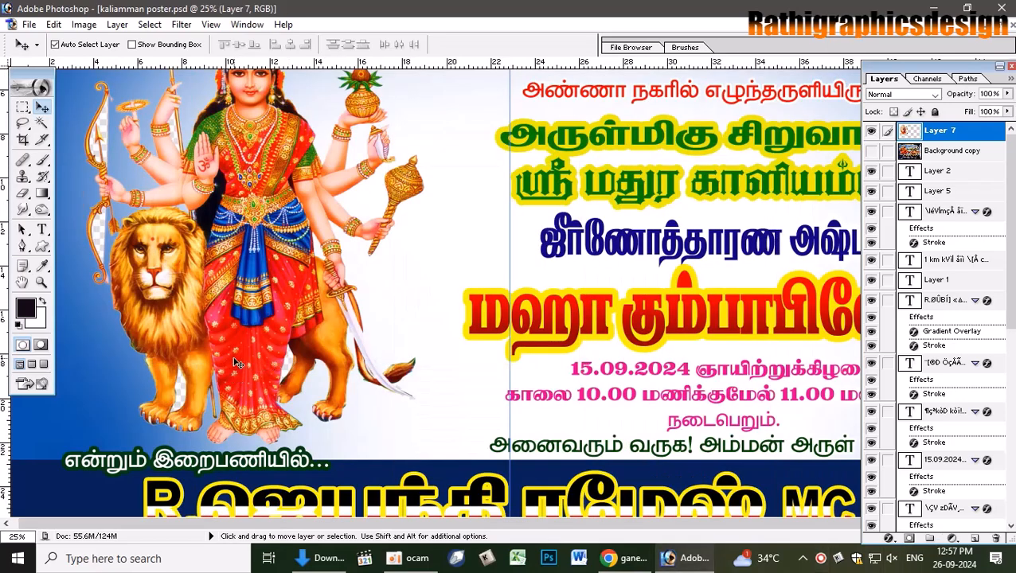
# - Try Magic Wand selections on the lion's leg gap and around the figure, then deselect
pyautogui.press('w')
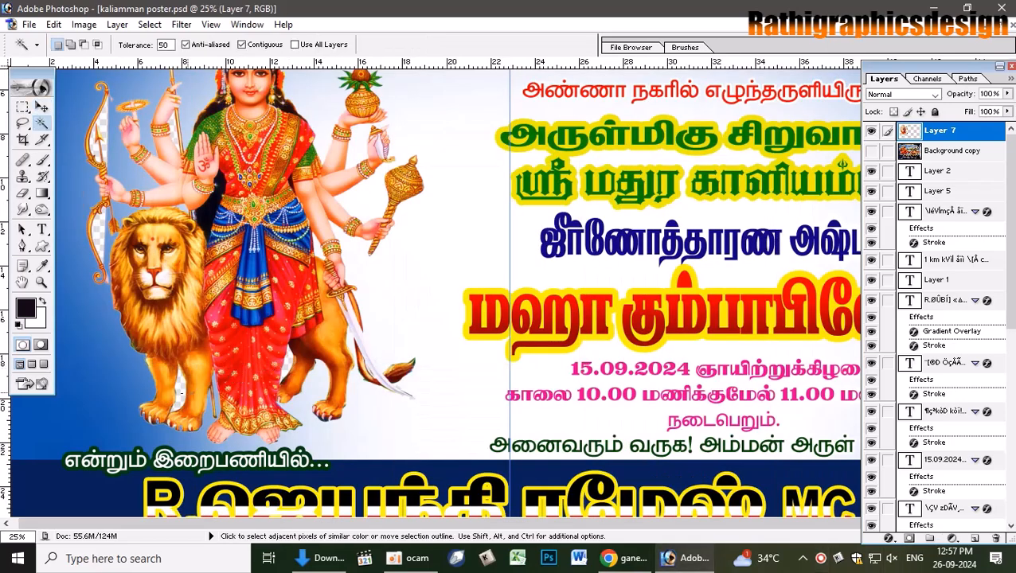
pyautogui.click(182, 392)
pyautogui.click(105, 140)
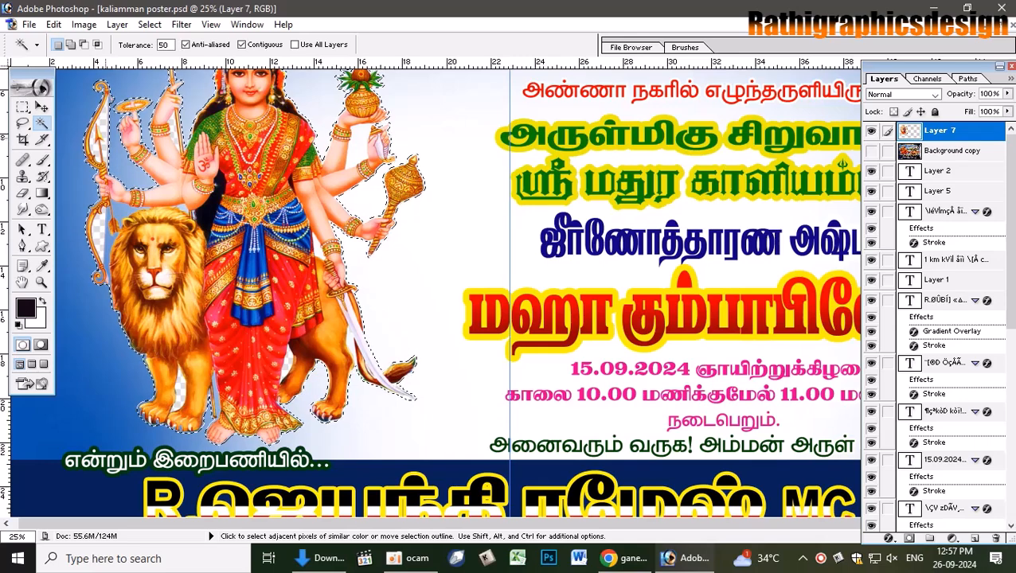
pyautogui.hotkey('ctrl', 'd')
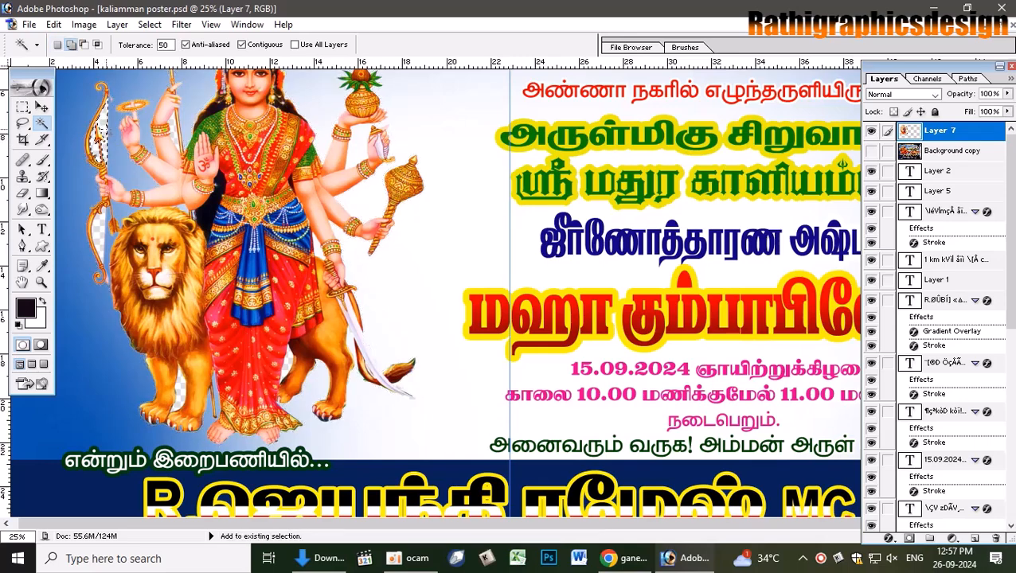
# - Select the white gaps beside the bow, between the arms and by the hind leg, and feather them
pyautogui.keyDown('shift'); pyautogui.click(98, 136); pyautogui.keyUp('shift')
pyautogui.press('shift')
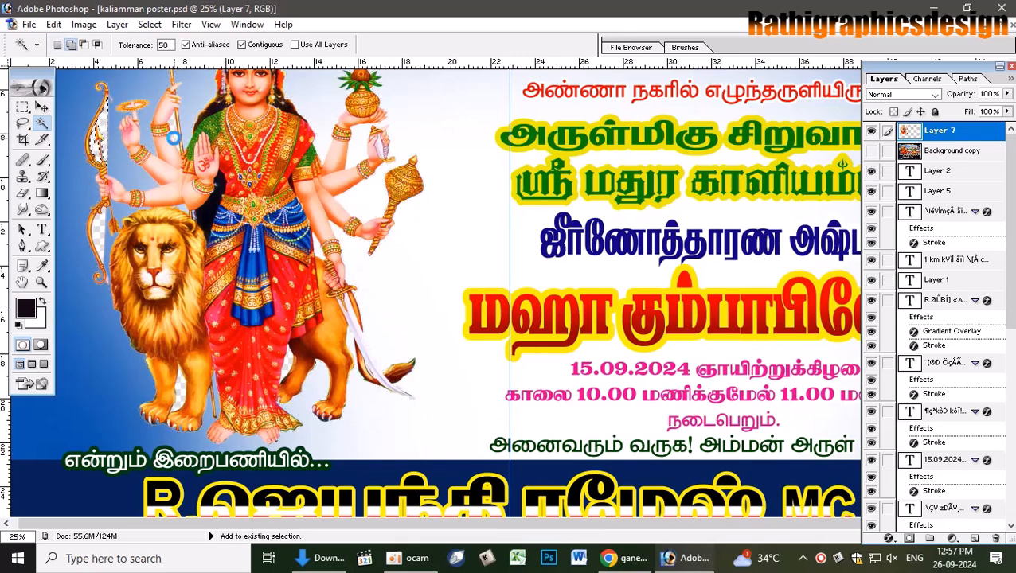
pyautogui.keyDown('shift'); pyautogui.click(174, 138); pyautogui.keyUp('shift')
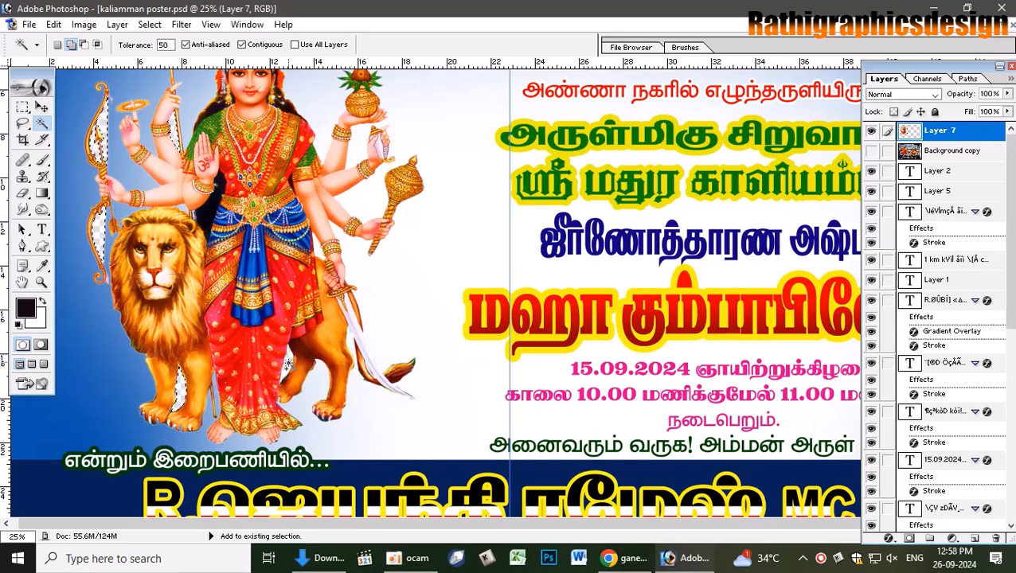
pyautogui.keyDown('shift'); pyautogui.click(287, 367); pyautogui.keyUp('shift')
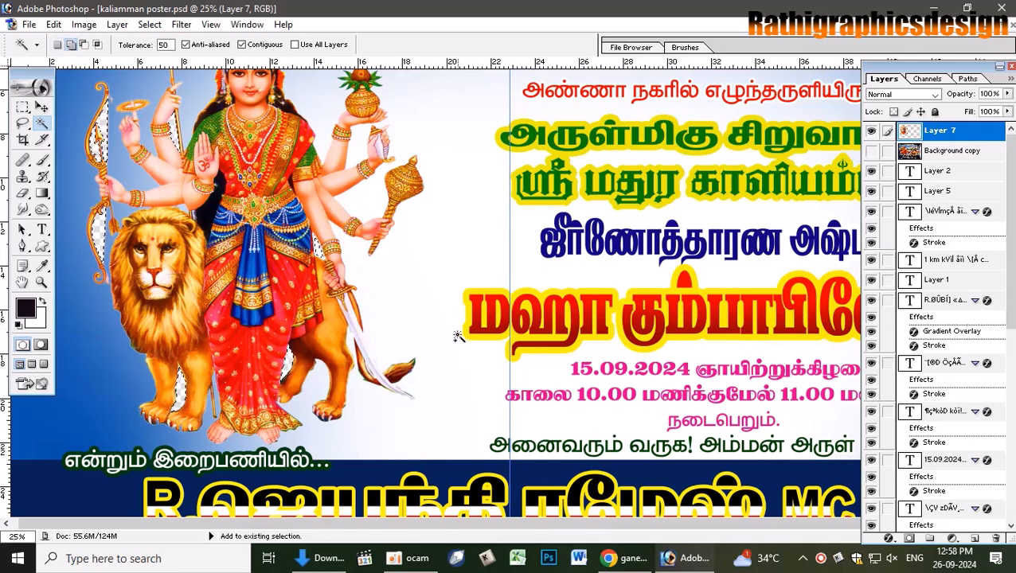
pyautogui.hotkey('ctrl', 'alt', 'd')
pyautogui.press('Return')
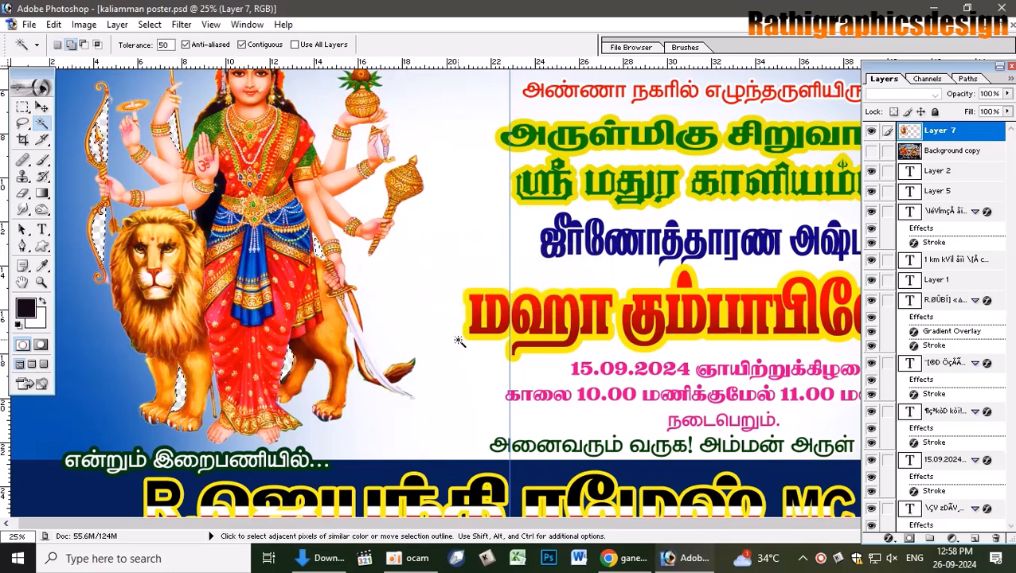
pyautogui.hotkey('ctrl', 'd')
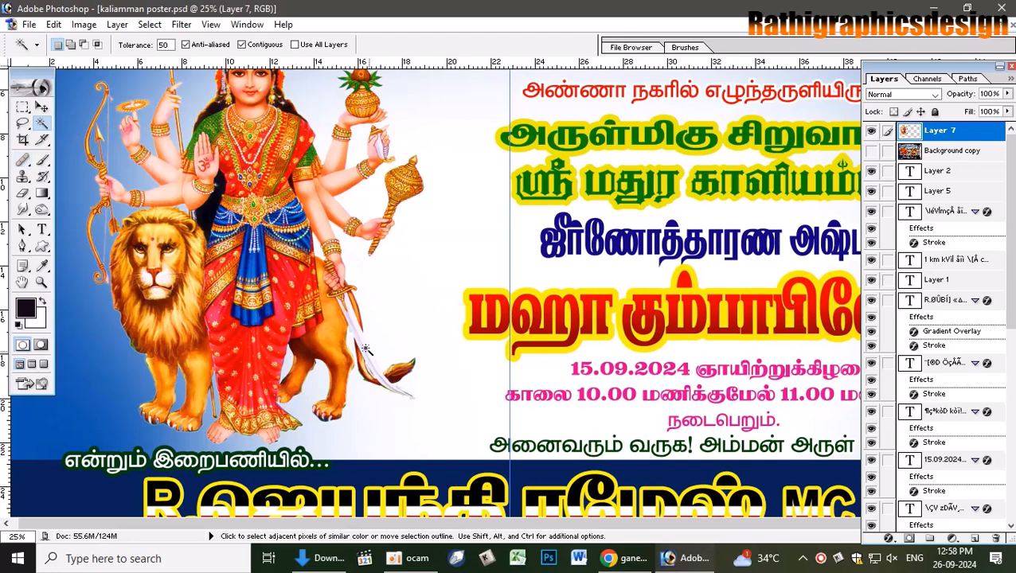
pyautogui.scroll(3, 344, 276)
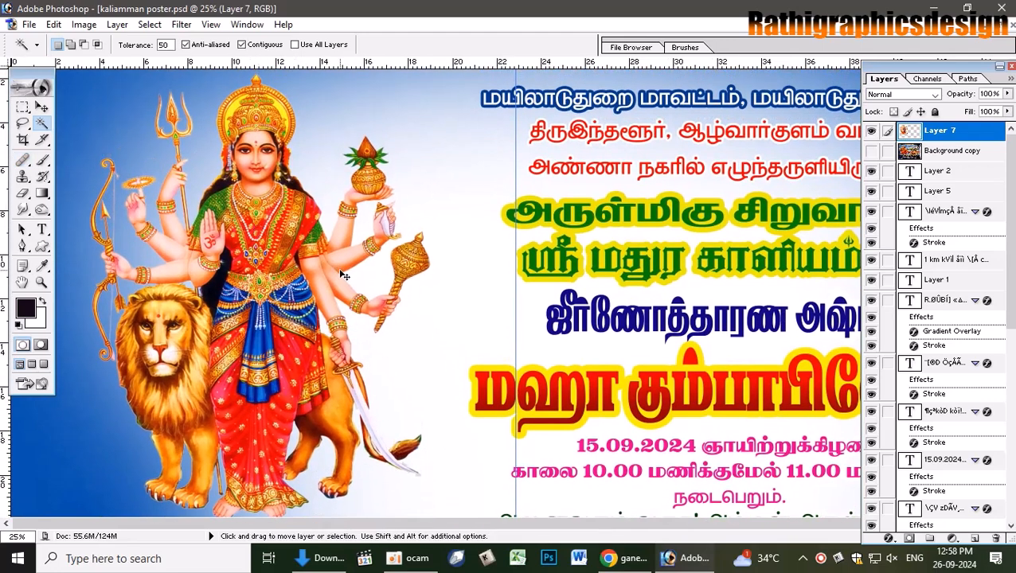
pyautogui.hotkey('ctrl', '-')
# - Enlarge the goddess figure slightly from its top-left corner
pyautogui.press('v')
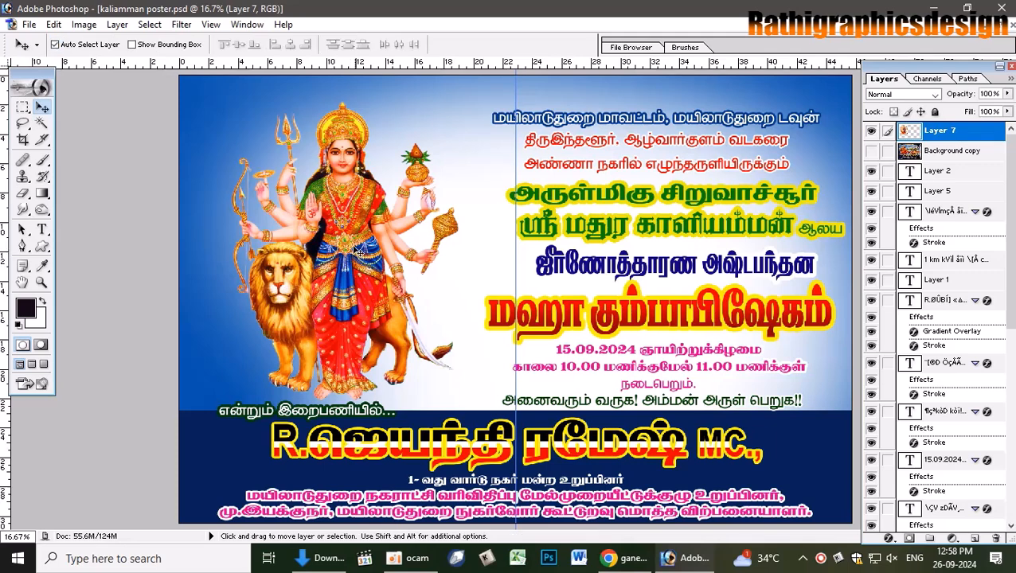
pyautogui.hotkey('ctrl', 't')
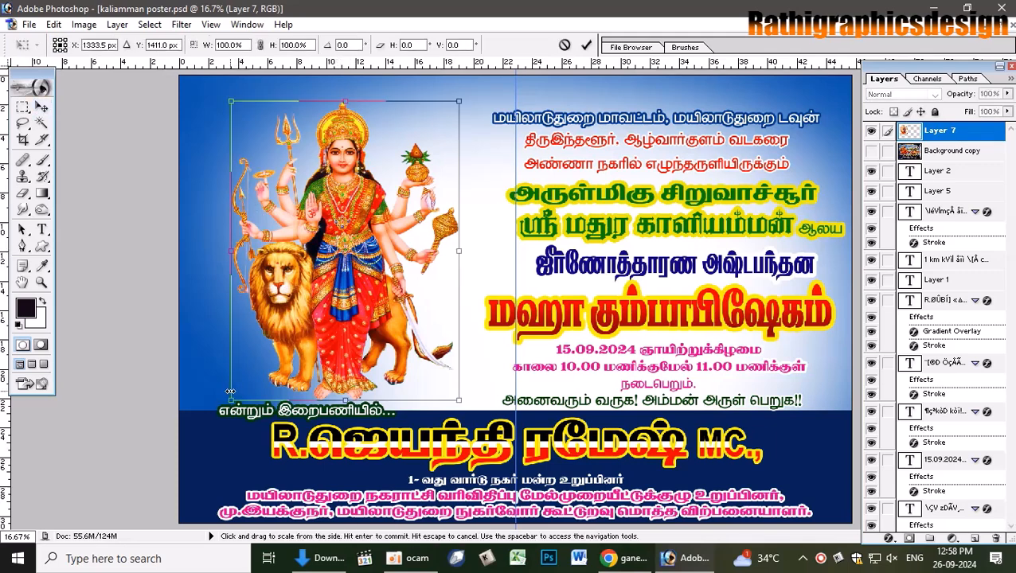
pyautogui.moveTo(231, 101); pyautogui.dragTo(226, 102)
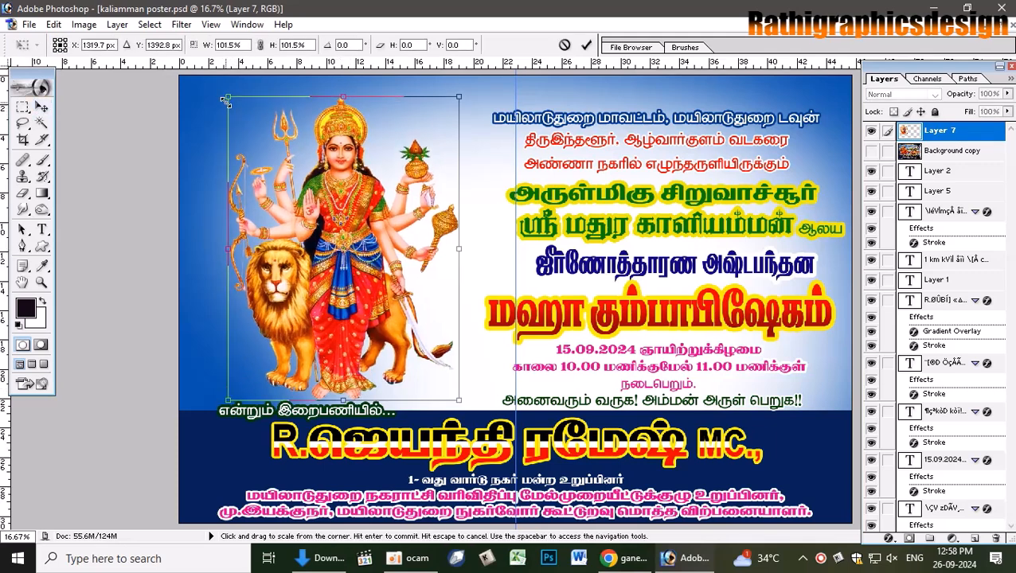
pyautogui.press('Return')
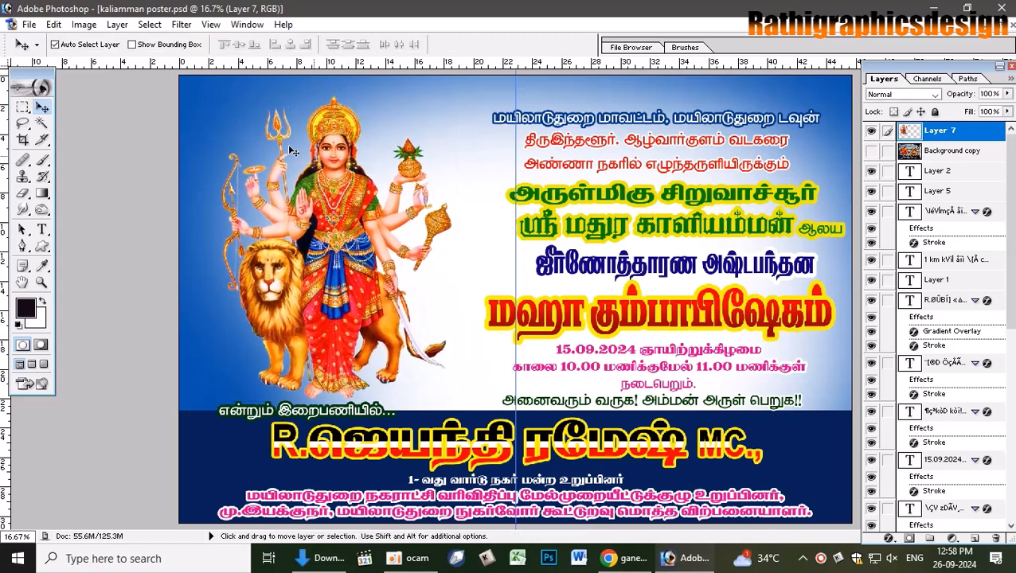
# - Boost the goddess figure's Hue/Saturation saturation to +24
pyautogui.hotkey('ctrl', 'u')
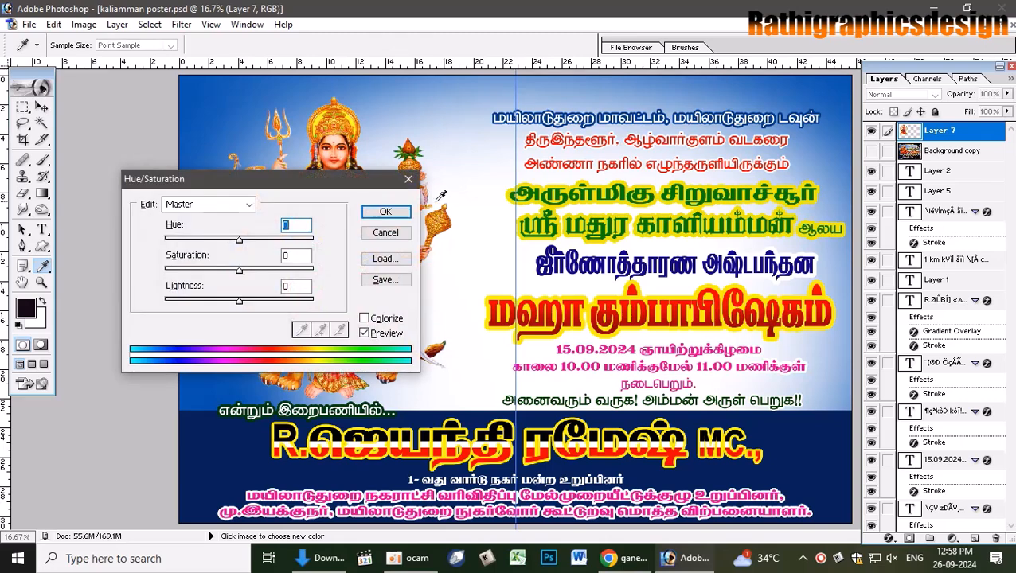
pyautogui.moveTo(304, 180); pyautogui.dragTo(774, 186)
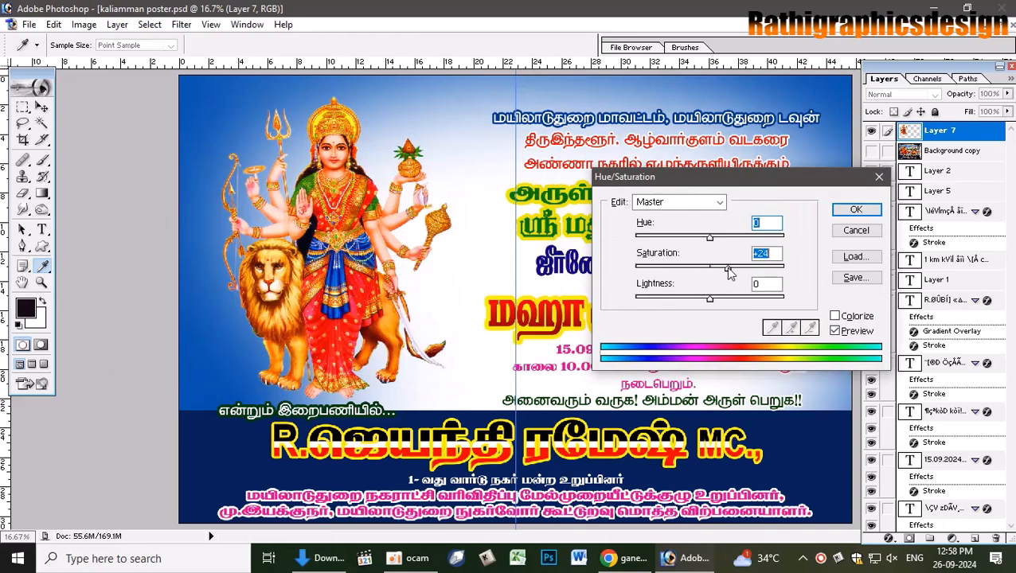
pyautogui.moveTo(711, 239)
pyautogui.mouseDown()
pyautogui.moveTo(722, 269)
pyautogui.moveTo(715, 246)
pyautogui.mouseUp()
pyautogui.click(856, 230)
# - Denoise the goddess figure with Topaz DeNoise 5's JPEG - light preset and slightly higher Overall Strength
pyautogui.press('v')
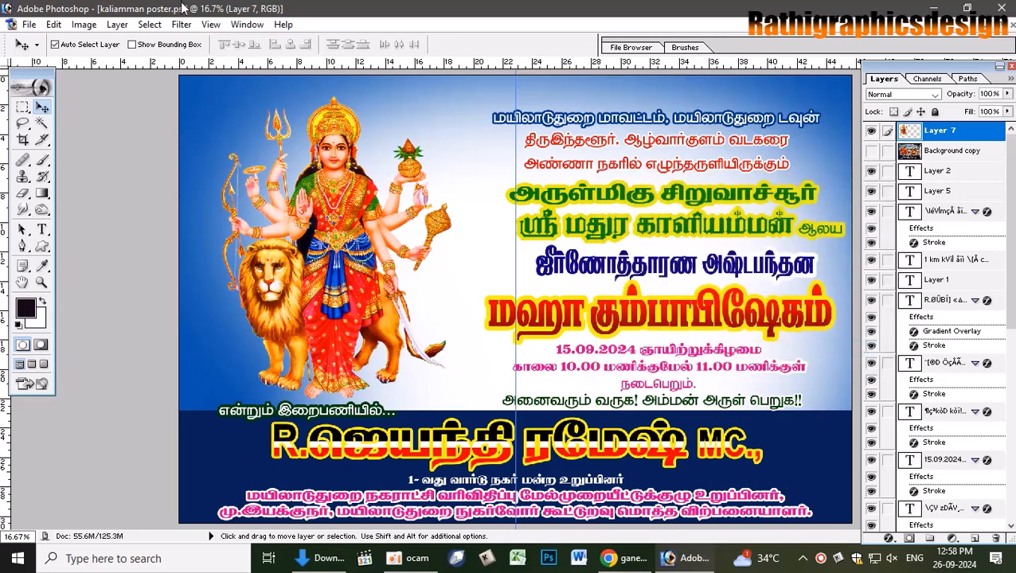
pyautogui.click(182, 24)
pyautogui.moveTo(269, 372)
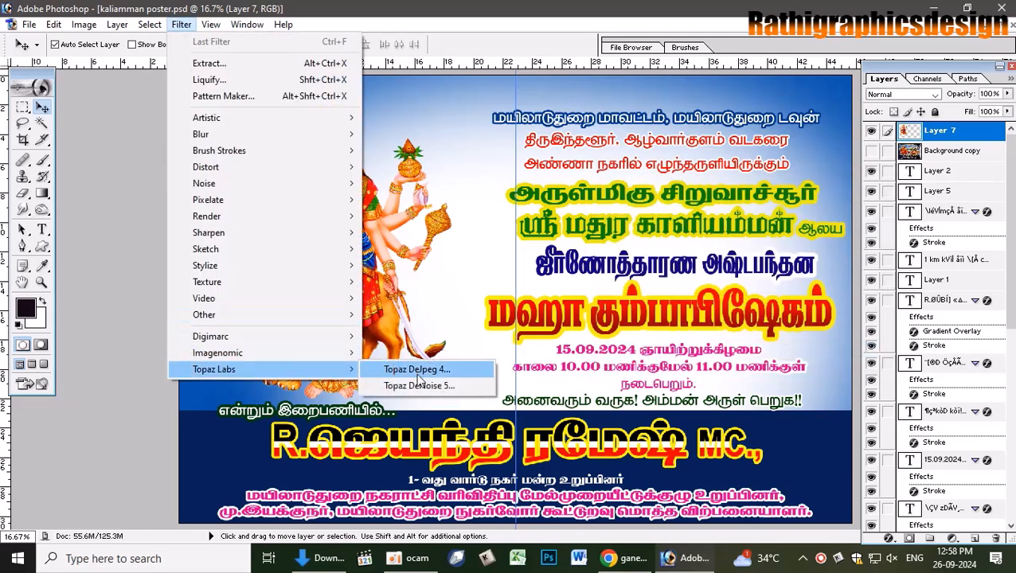
pyautogui.click(419, 385)
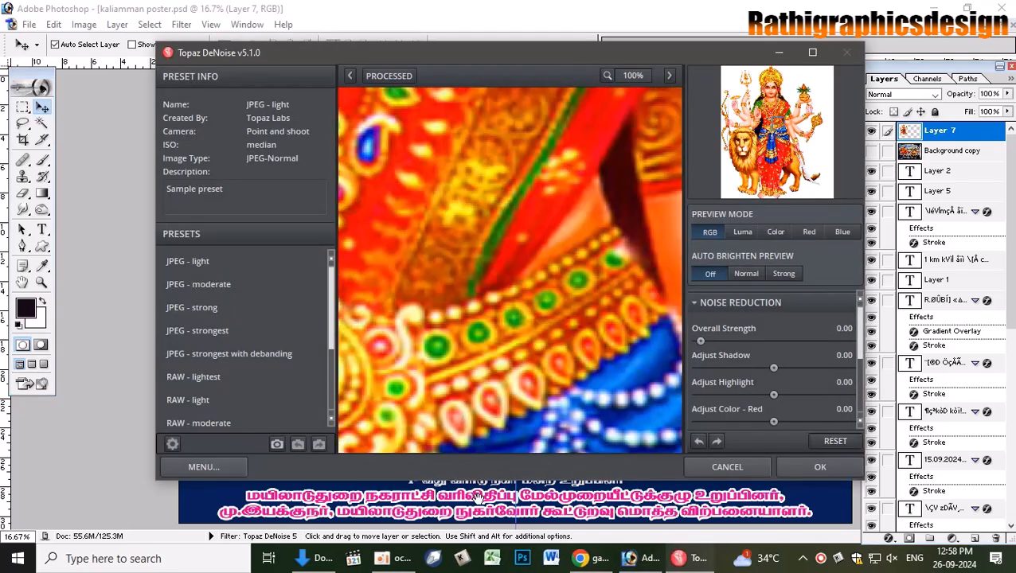
pyautogui.moveTo(517, 143); pyautogui.dragTo(572, 444)
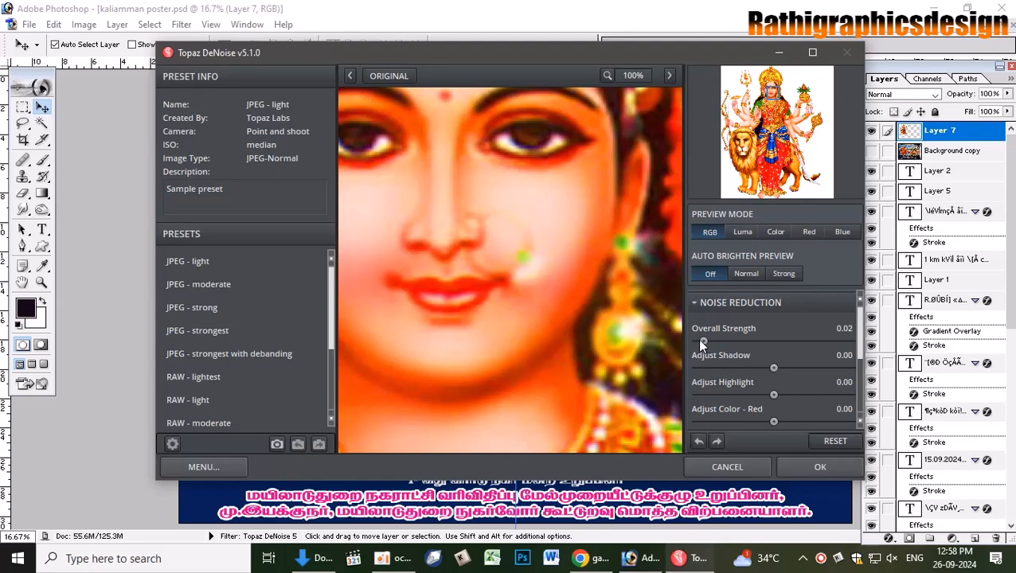
pyautogui.moveTo(715, 342); pyautogui.dragTo(719, 342)
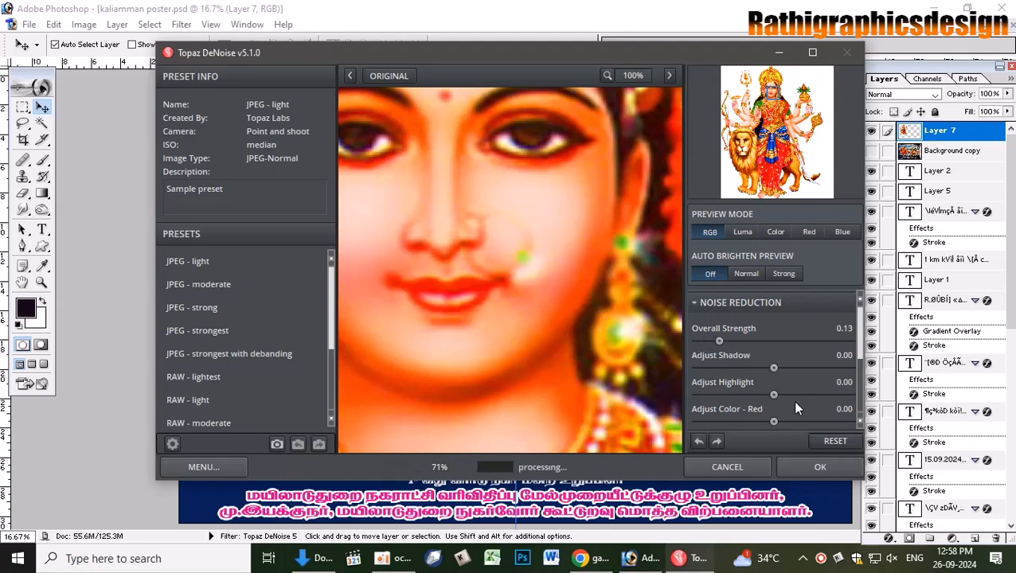
pyautogui.click(836, 468)
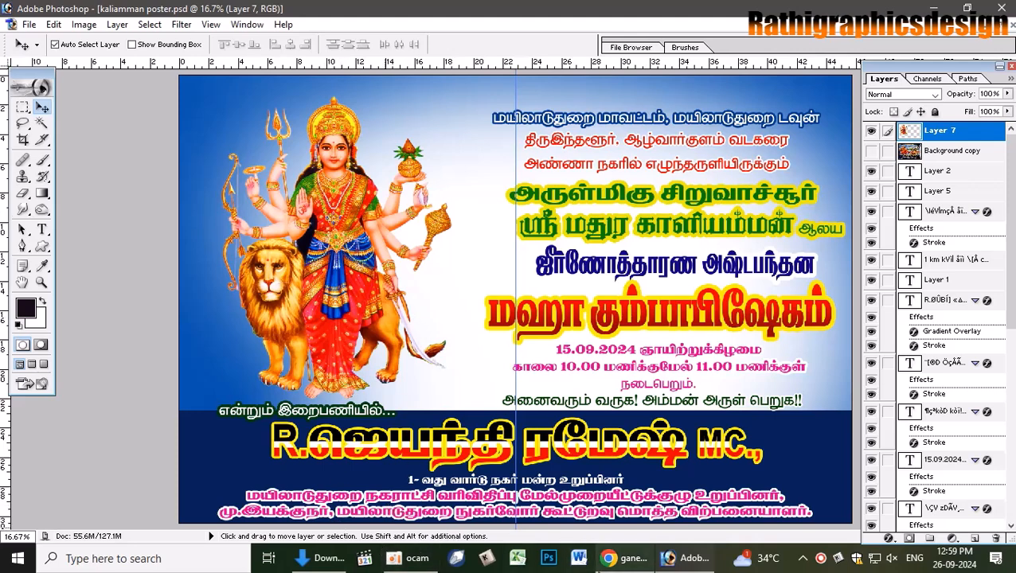
# - Search the web for 'kovil background' temple images
pyautogui.click(624, 559)
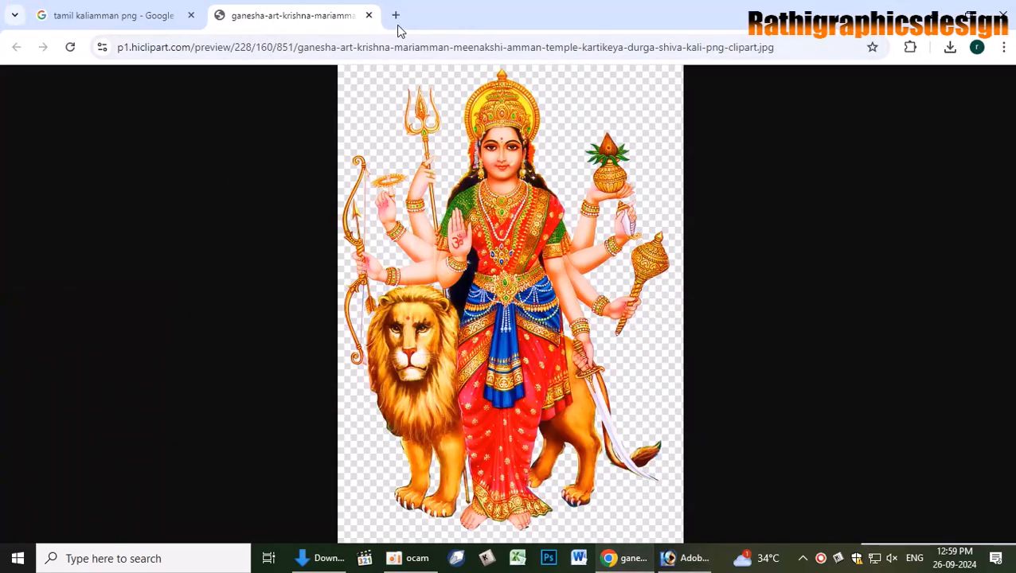
pyautogui.click(369, 15)
pyautogui.click(271, 50)
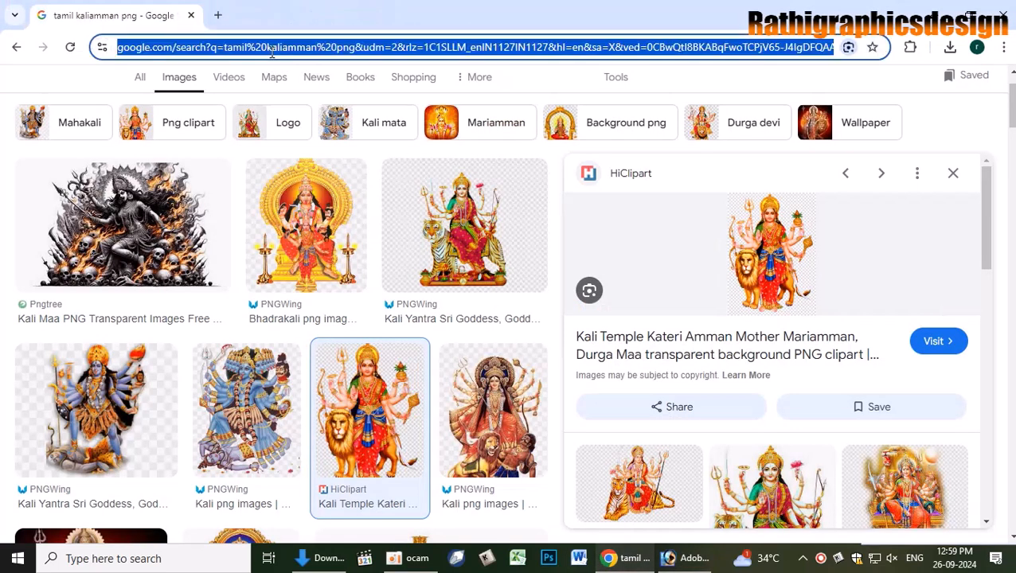
pyautogui.write('kovile')
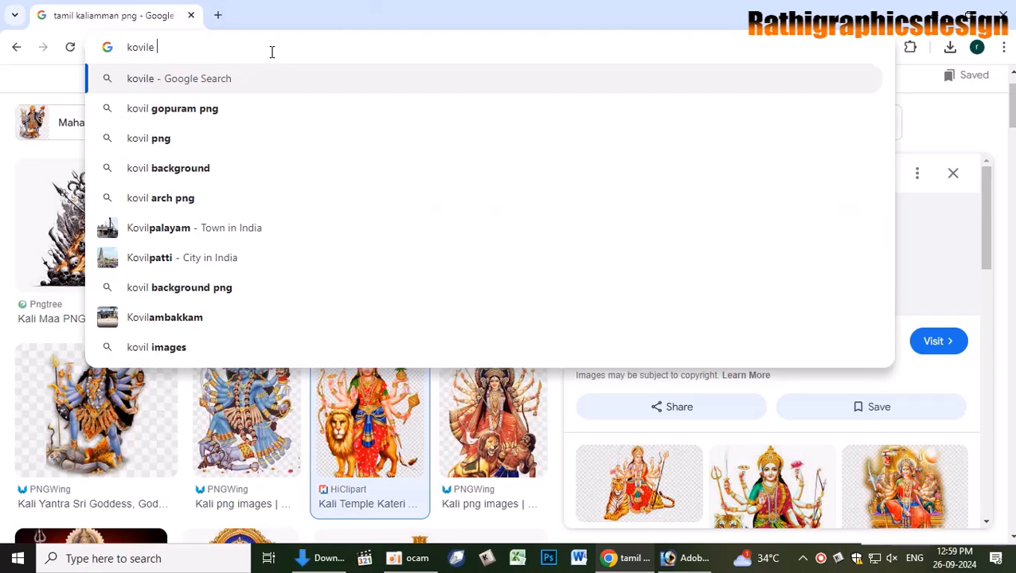
pyautogui.press('BackSpace')
pyautogui.write('back')
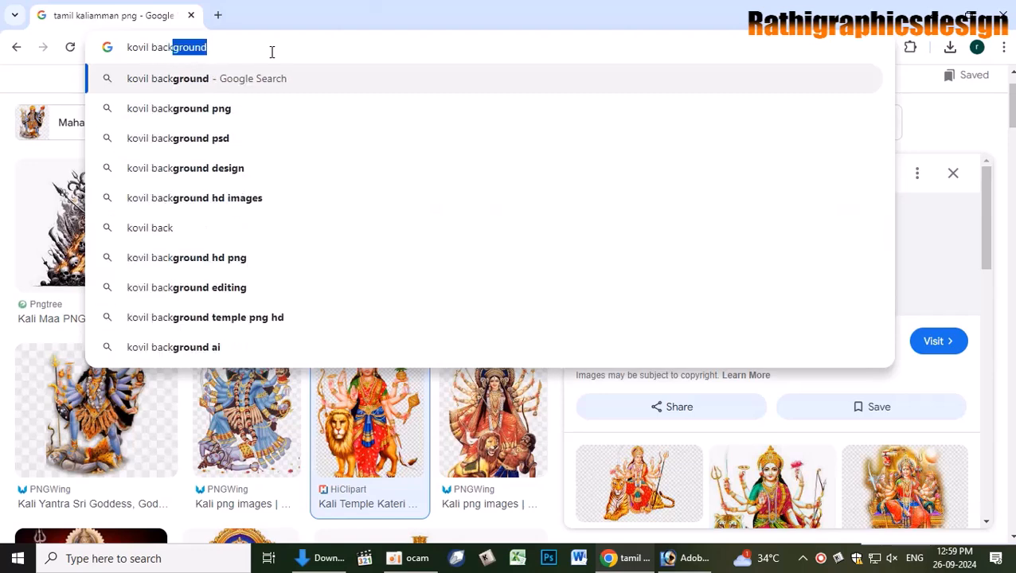
pyautogui.press('Return')
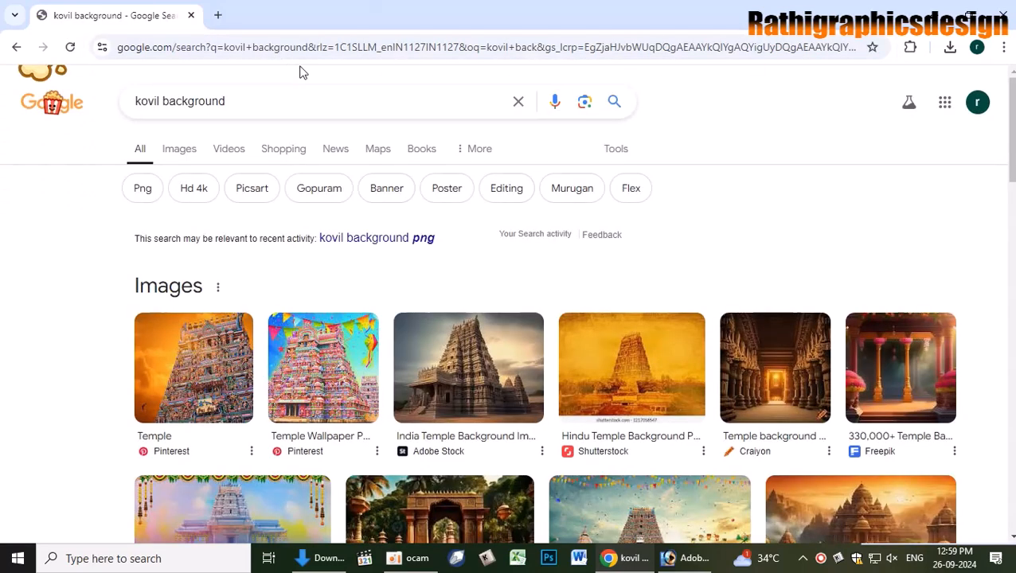
# - Browse the temple image previews until reaching the golden Pxfuel temple wallpaper
pyautogui.click(655, 380)
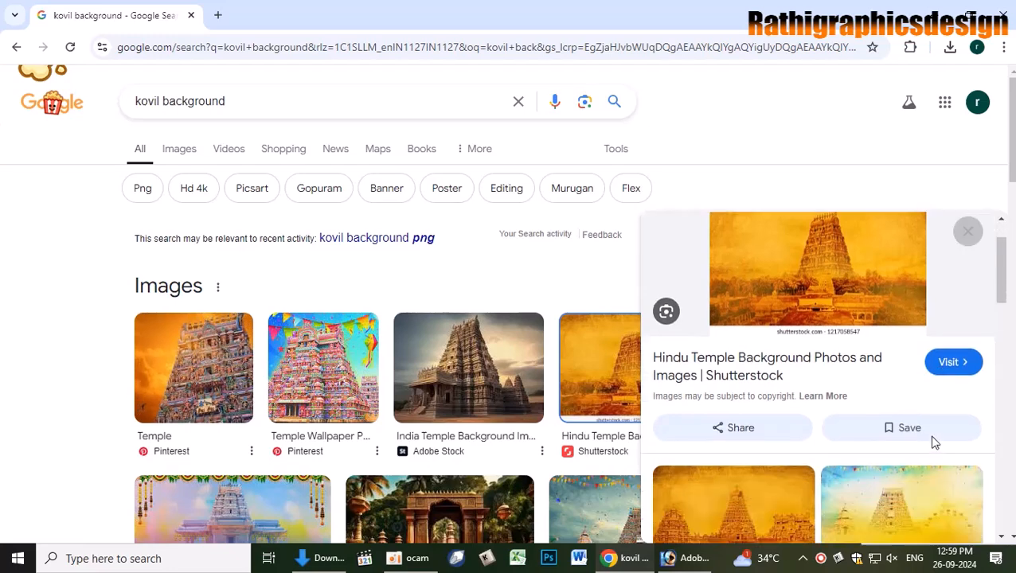
pyautogui.scroll(-1, 930, 442)
pyautogui.scroll(-3, 792, 460)
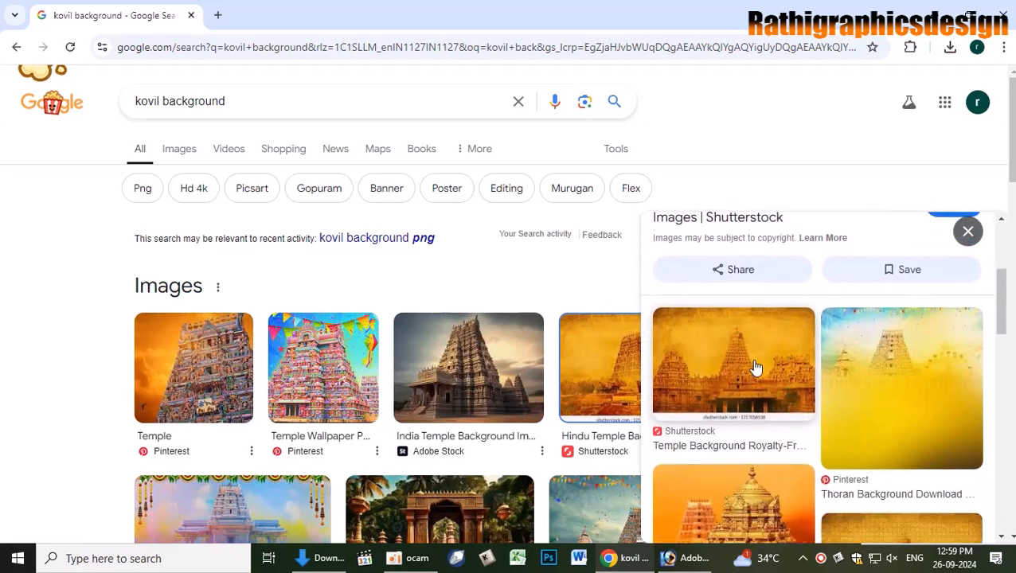
pyautogui.click(757, 370)
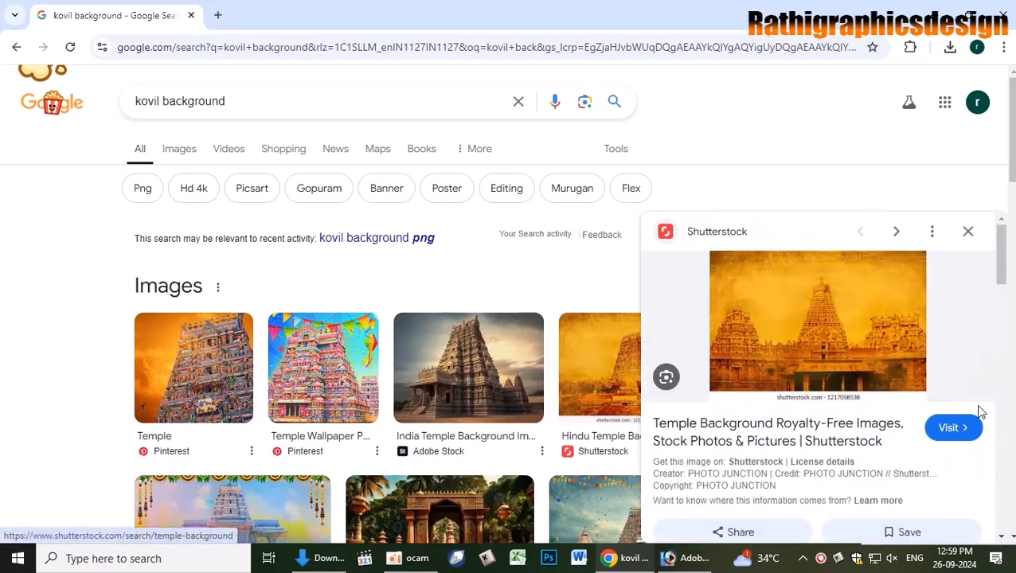
pyautogui.scroll(-3, 813, 455)
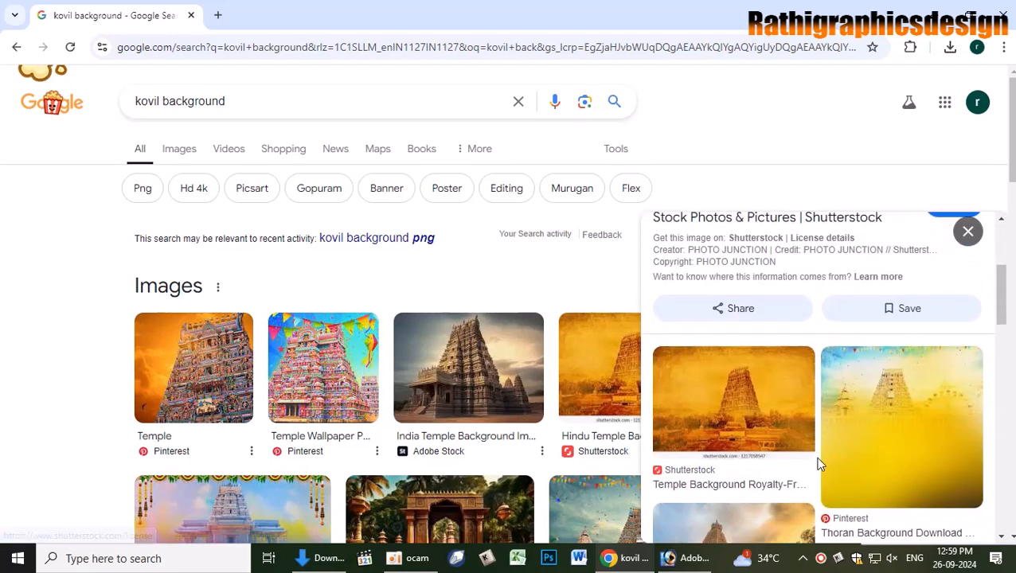
pyautogui.click(759, 419)
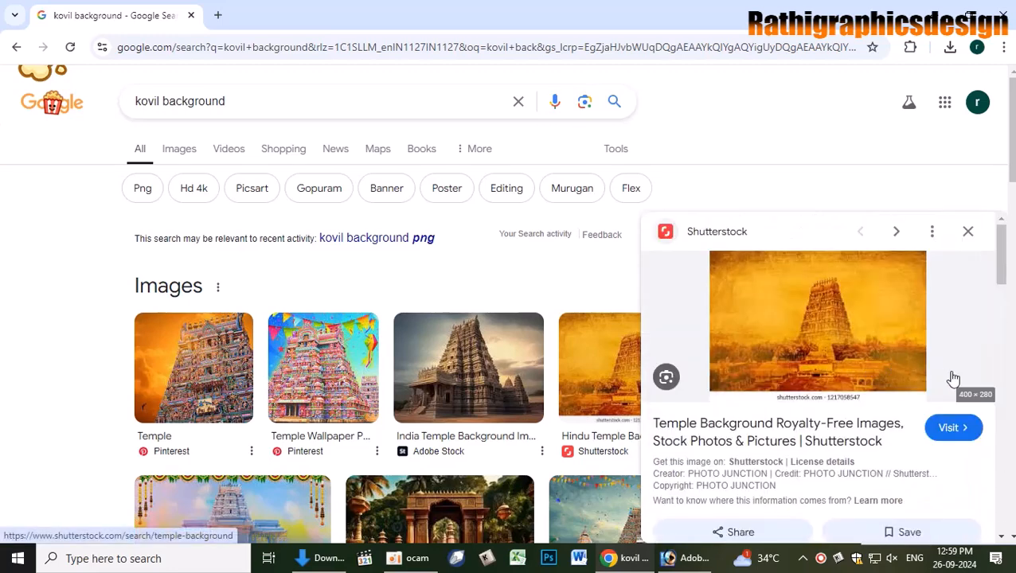
pyautogui.scroll(-4, 760, 351)
pyautogui.click(745, 356)
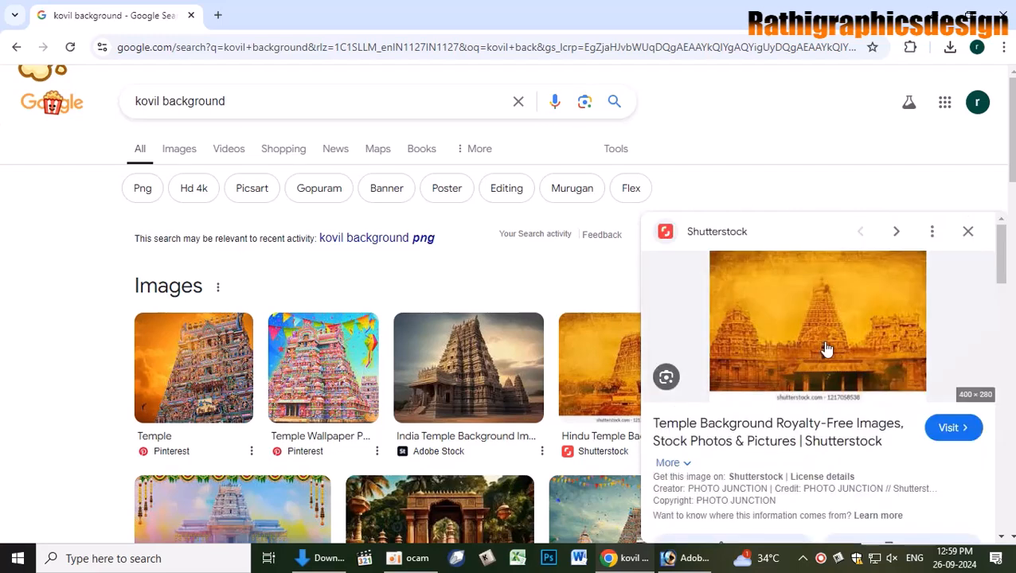
pyautogui.scroll(-6, 852, 344)
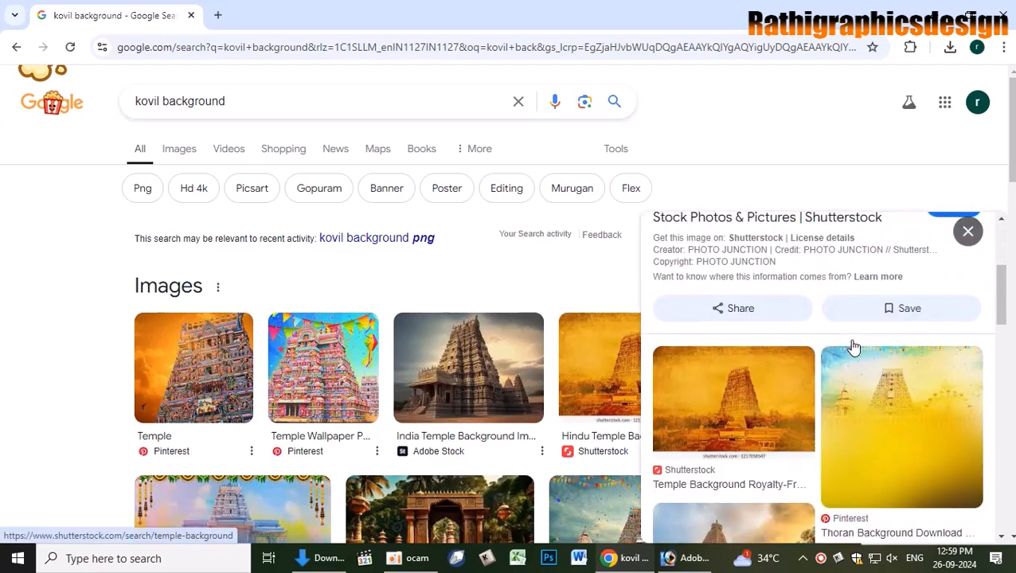
pyautogui.scroll(-1, 862, 393)
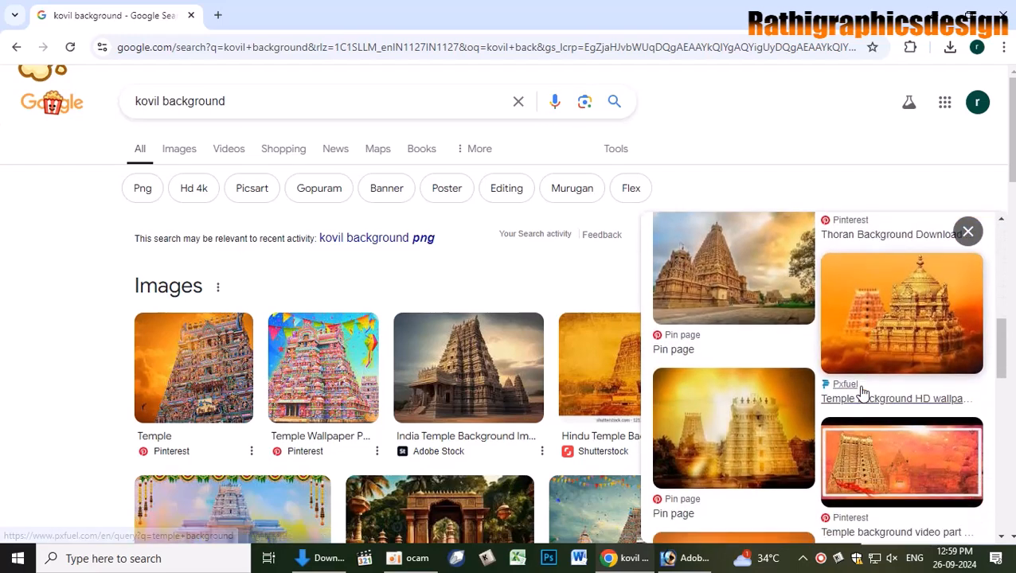
pyautogui.click(918, 346)
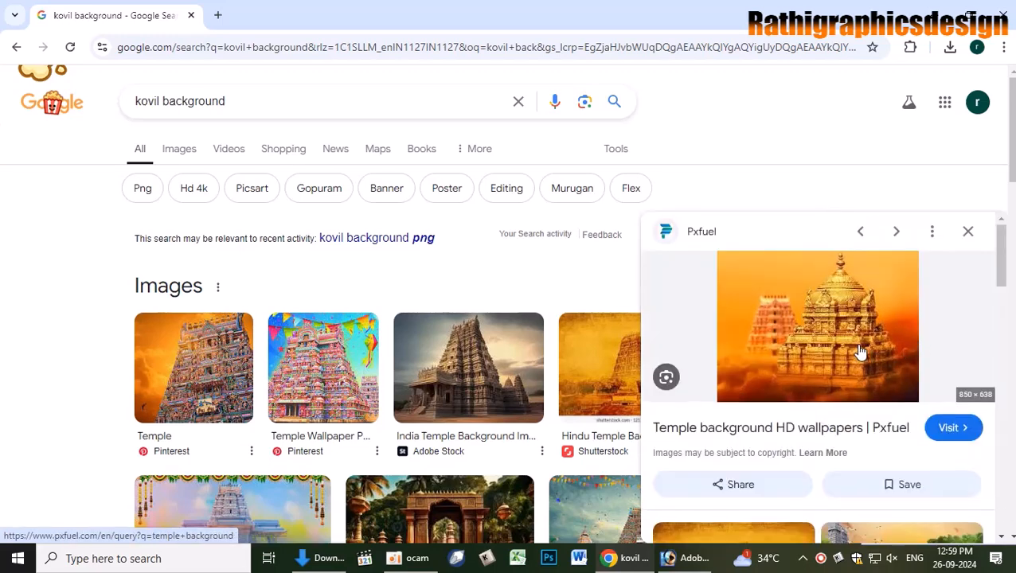
pyautogui.scroll(-3, 845, 408)
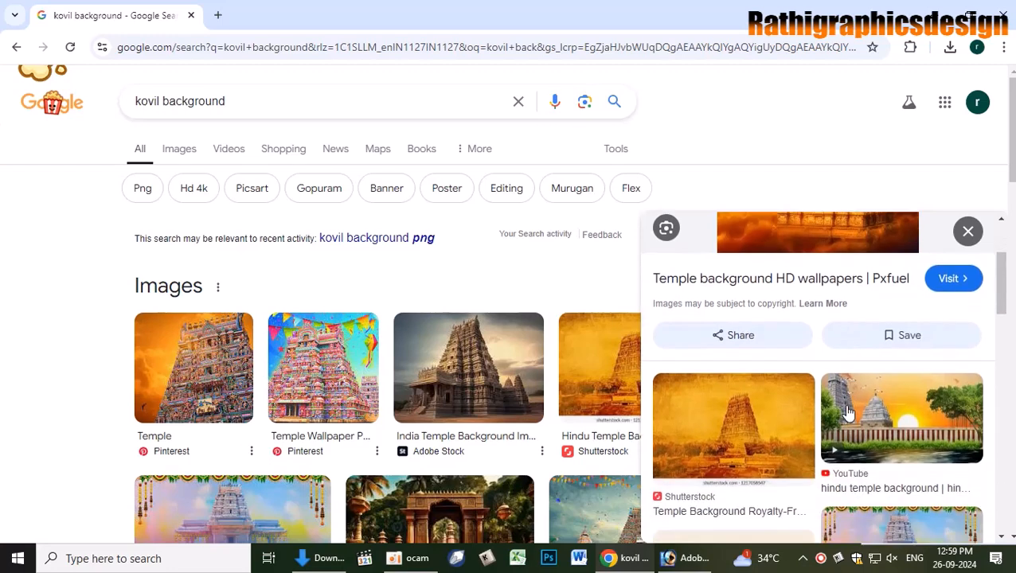
pyautogui.scroll(2, 773, 271)
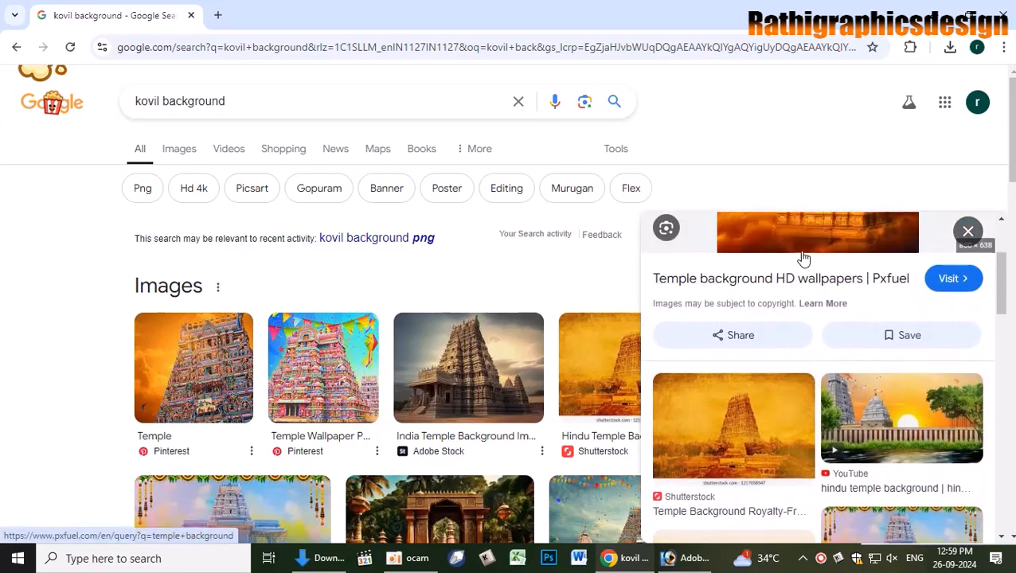
# - Save the Pxfuel temple wallpaper to Downloads and drag the file into Photoshop
pyautogui.rightClick(821, 231)
pyautogui.click(884, 431)
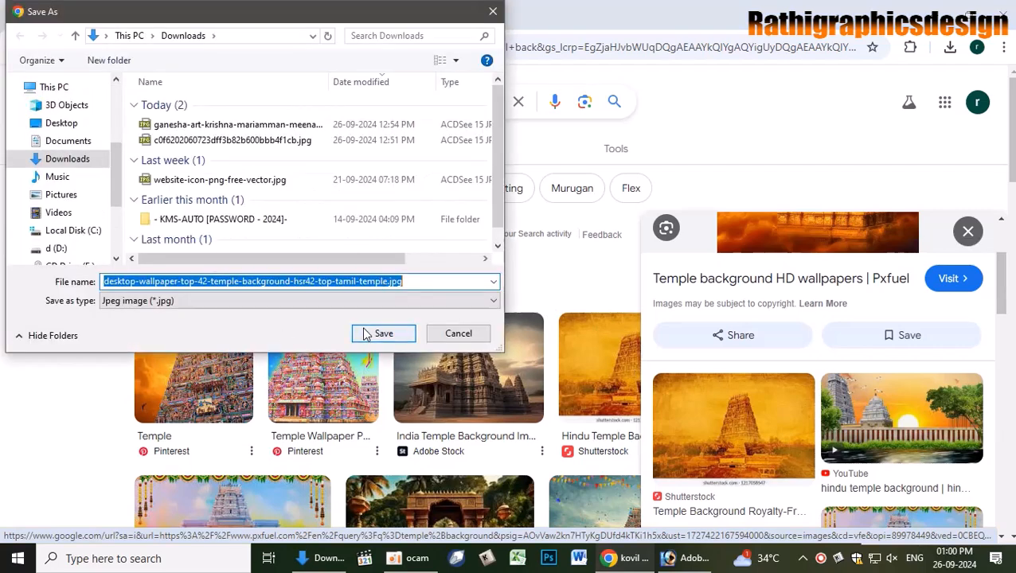
pyautogui.click(379, 334)
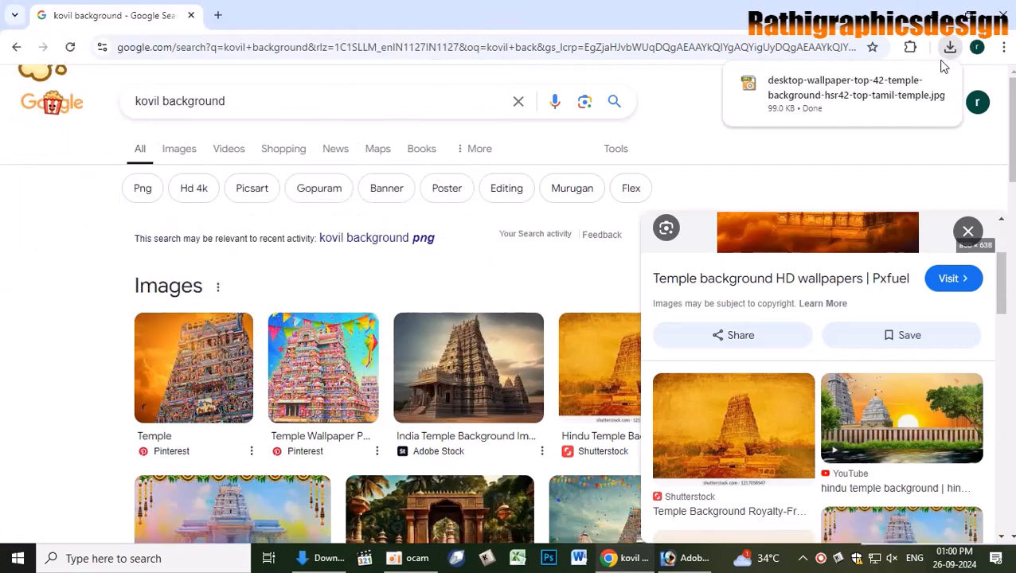
pyautogui.click(950, 47)
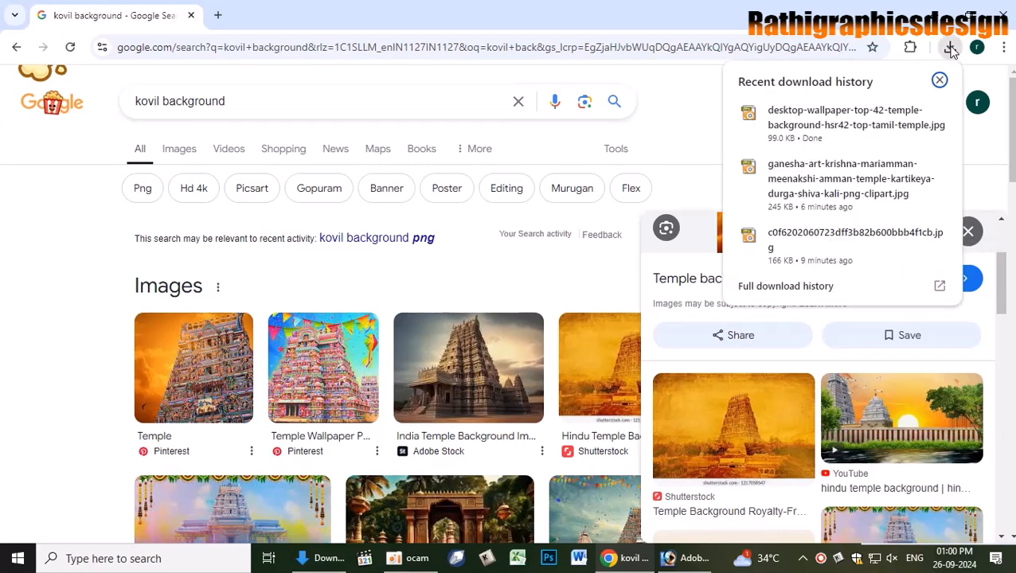
pyautogui.click(910, 116)
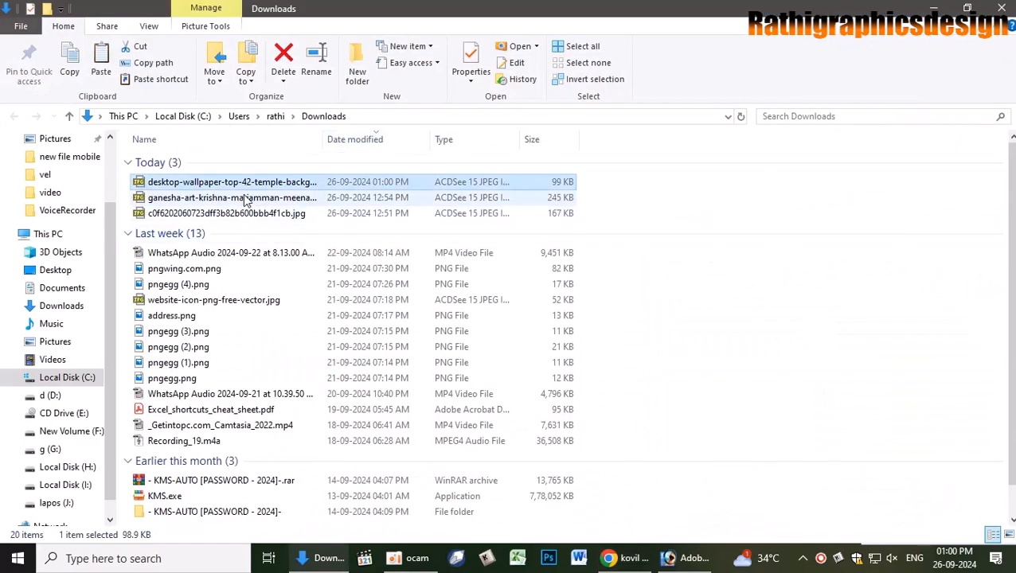
pyautogui.moveTo(247, 182); pyautogui.dragTo(360, 210)
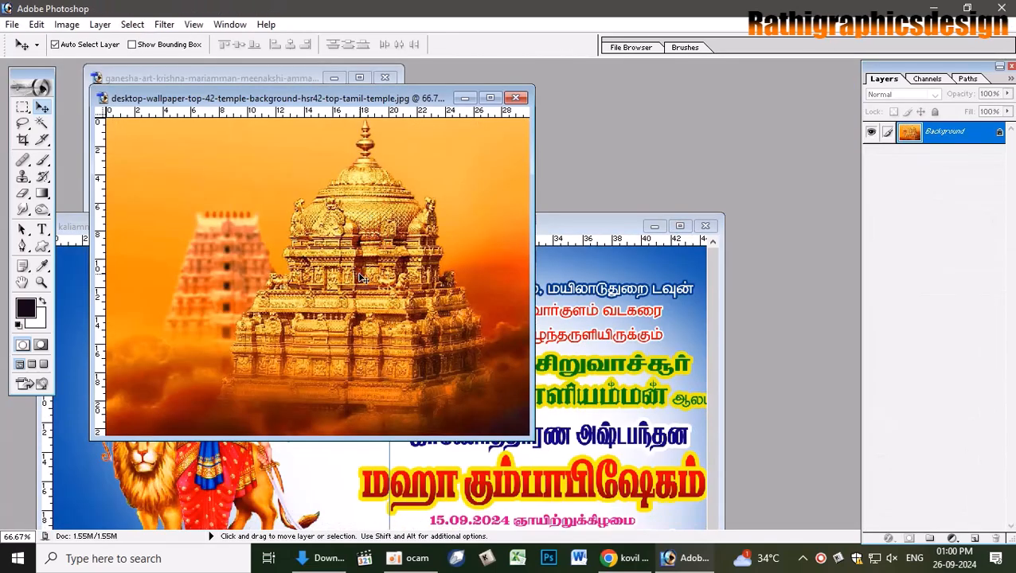
# - Drag the temple image into the kaliamman poster as a new layer
pyautogui.moveTo(213, 386); pyautogui.dragTo(339, 118)
pyautogui.click(680, 228)
pyautogui.click(870, 171)
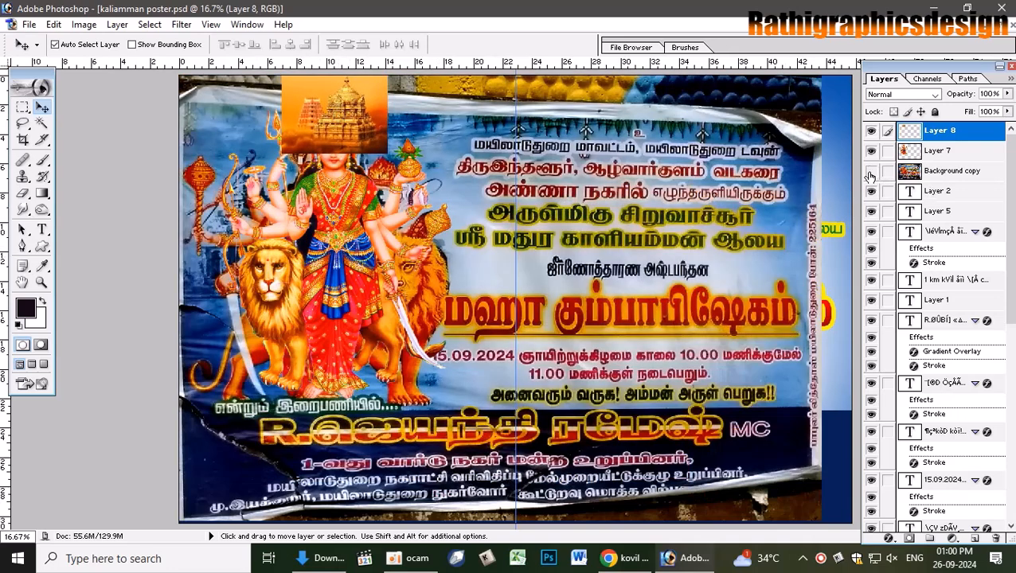
pyautogui.click(870, 171)
# - Scale the temple image to about 344%, nudge it right and send it to the bottom
pyautogui.hotkey('ctrl', 't')
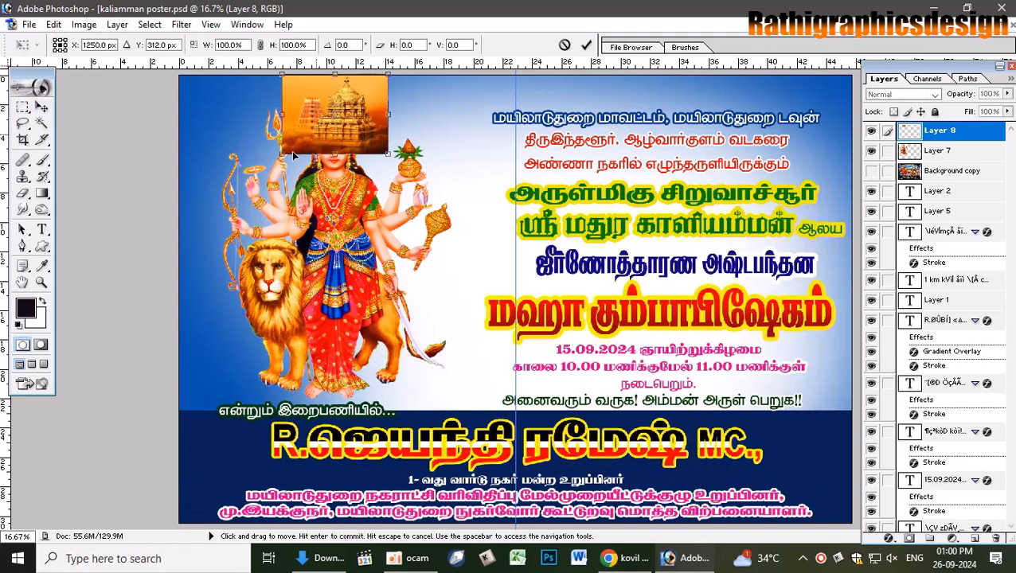
pyautogui.moveTo(283, 153); pyautogui.dragTo(114, 280)
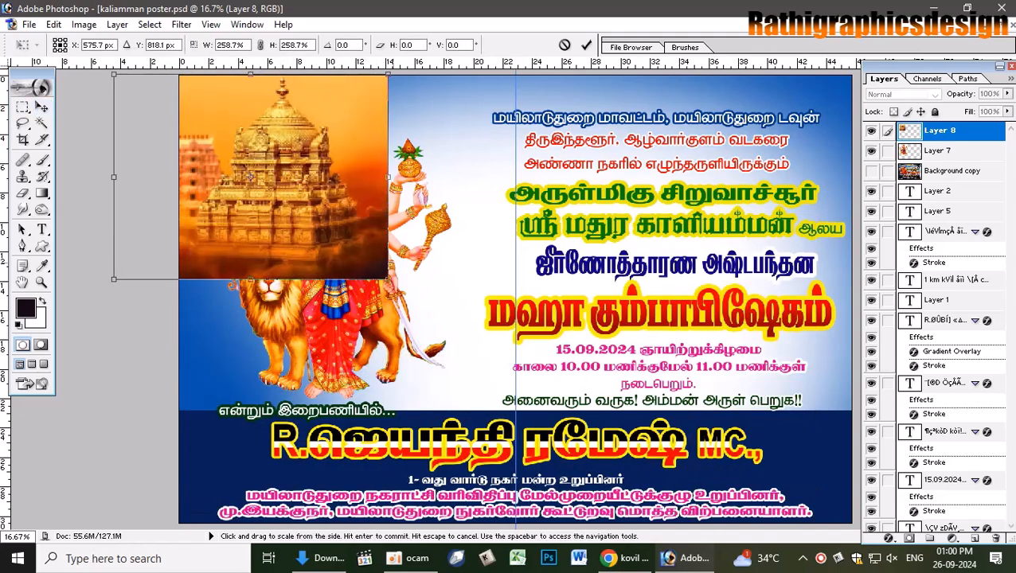
pyautogui.moveTo(388, 177); pyautogui.dragTo(478, 211)
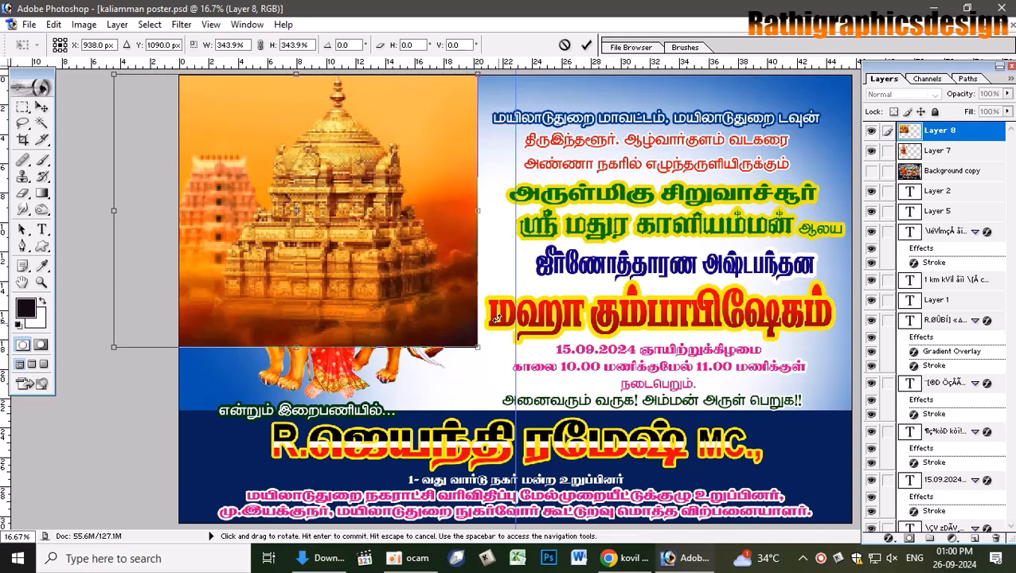
pyautogui.press('Return')
pyautogui.moveTo(391, 236); pyautogui.dragTo(405, 234)
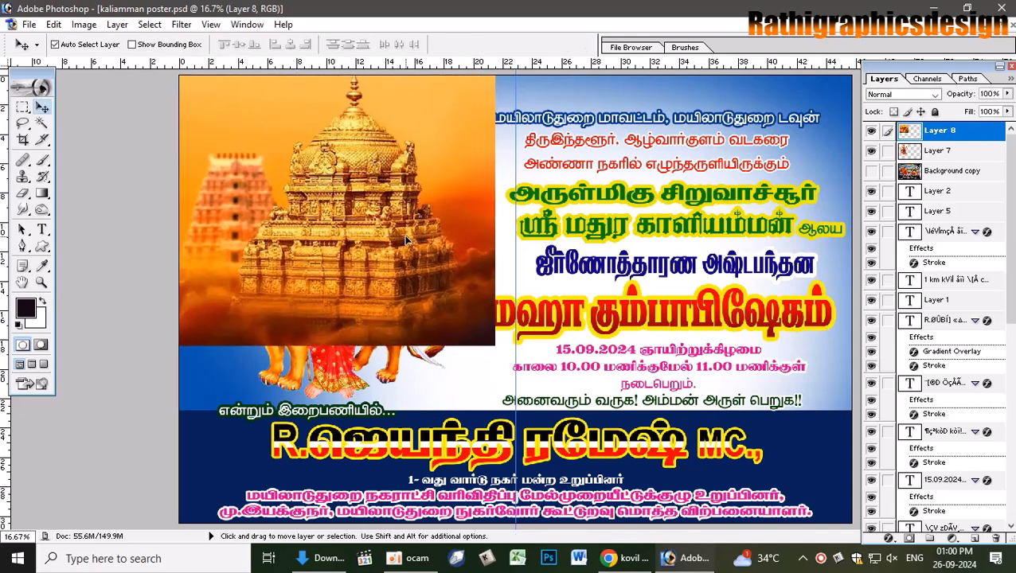
pyautogui.hotkey('ctrl', 'shift', '[')
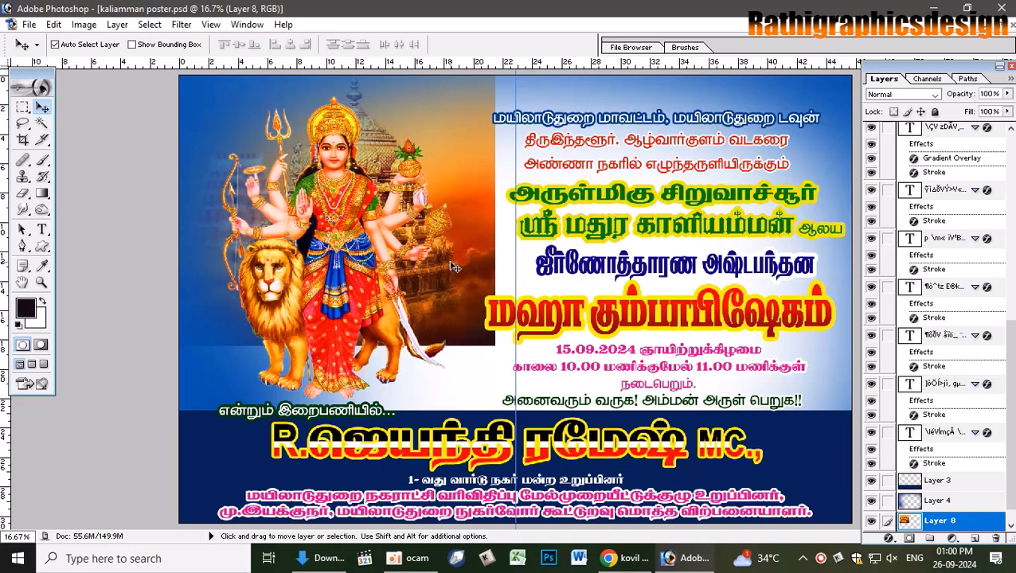
# - Raise the temple layer above Layer 4, set it to Luminosity blending and shift it left
pyautogui.hotkey('ctrl', ']')
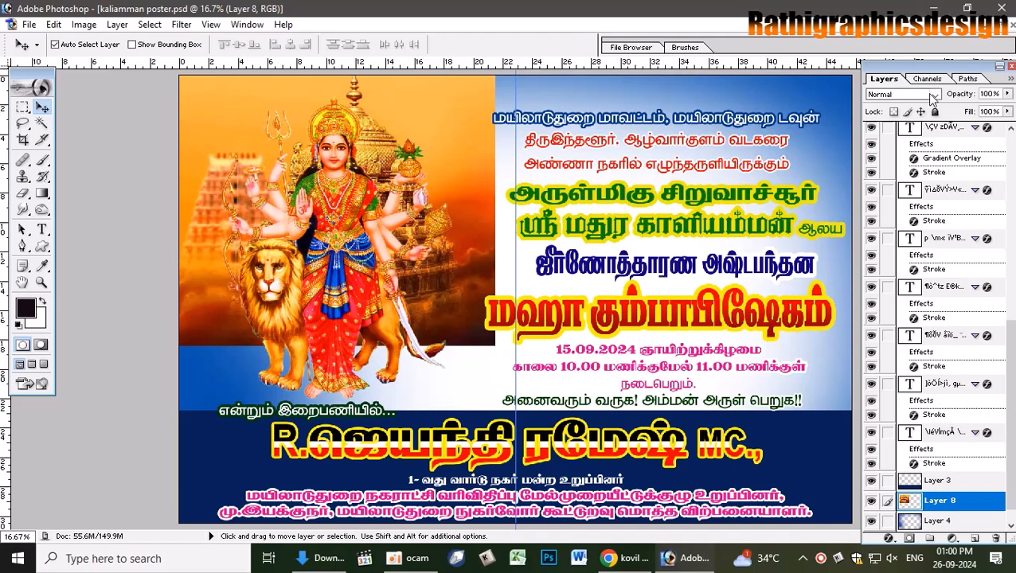
pyautogui.click(903, 93)
pyautogui.click(898, 338)
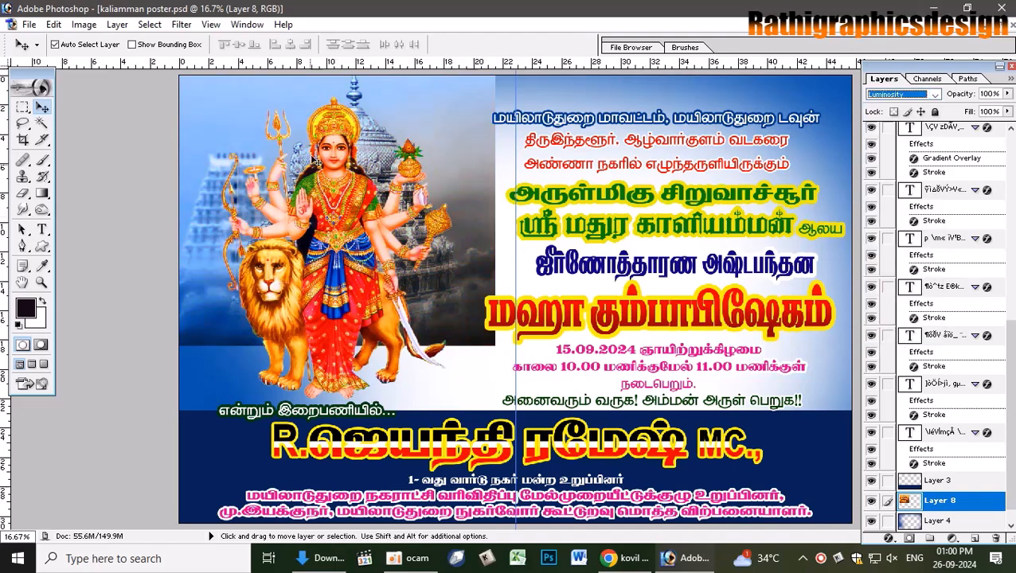
pyautogui.moveTo(380, 119)
pyautogui.mouseDown()
pyautogui.moveTo(367, 118)
pyautogui.moveTo(378, 114)
pyautogui.mouseUp()
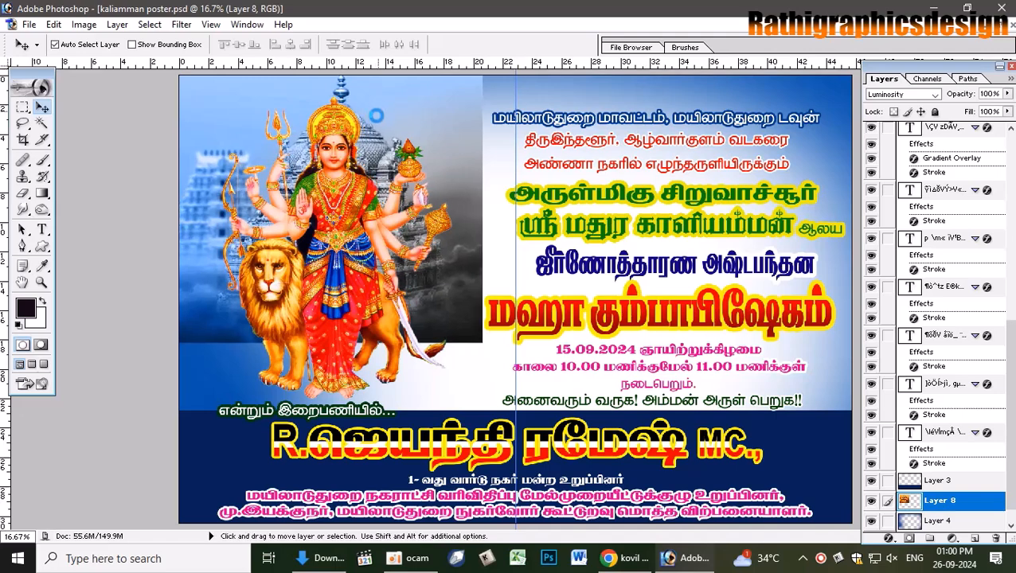
# - Erase the temple's hard grey right edge beside the goddess with a large Eraser
pyautogui.click(23, 192)
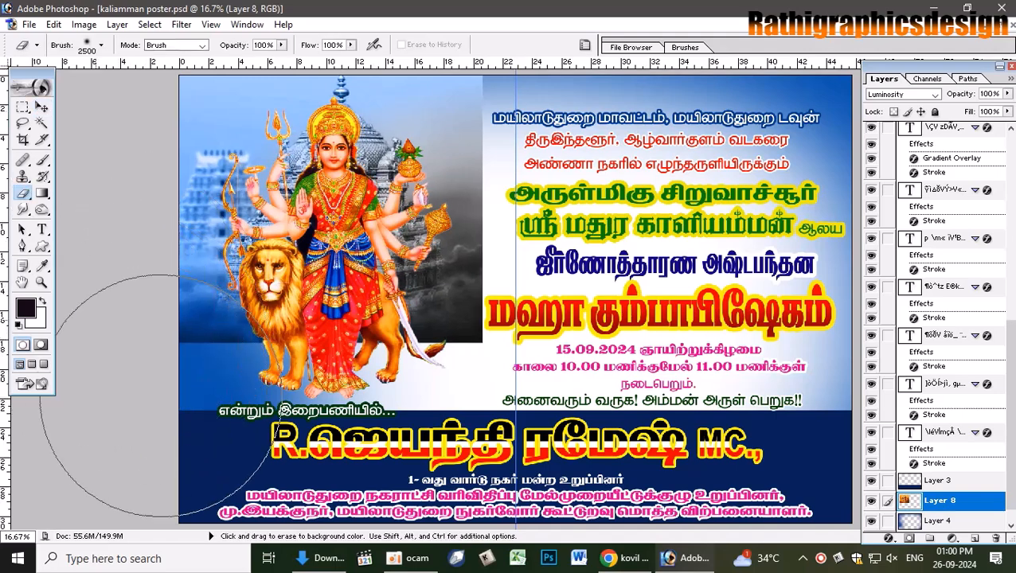
pyautogui.click(509, 350)
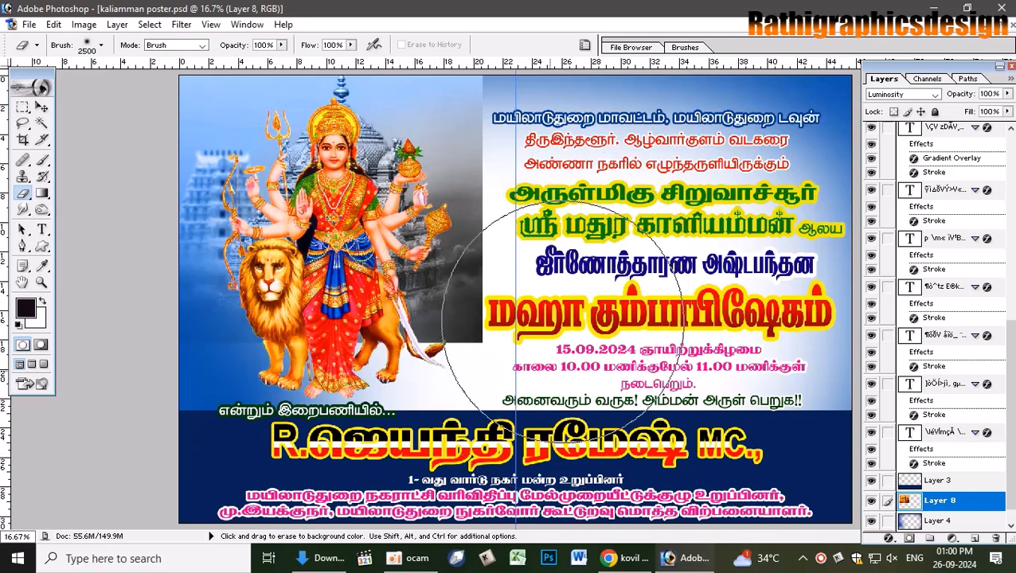
pyautogui.moveTo(541, 80); pyautogui.dragTo(446, 263)
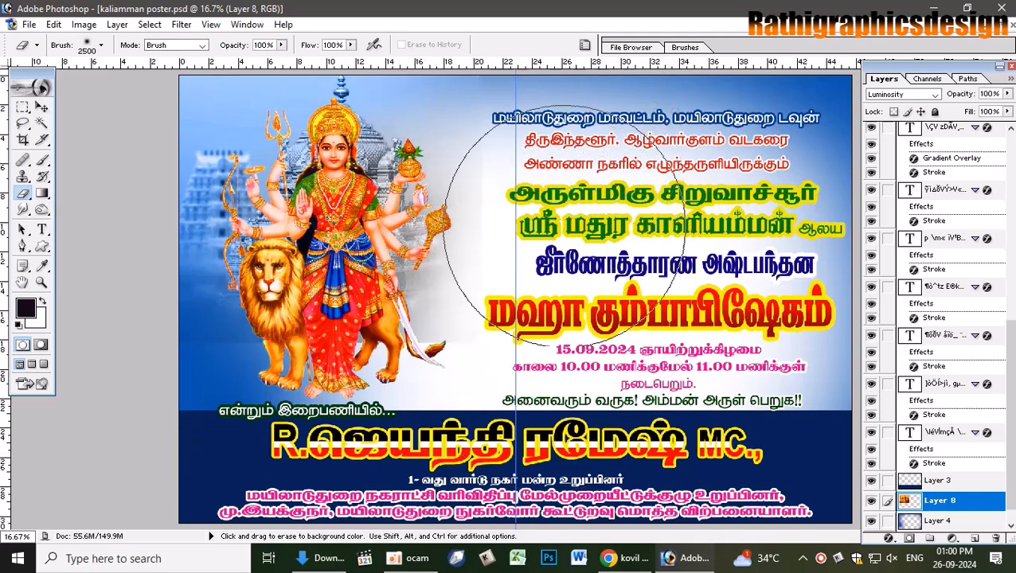
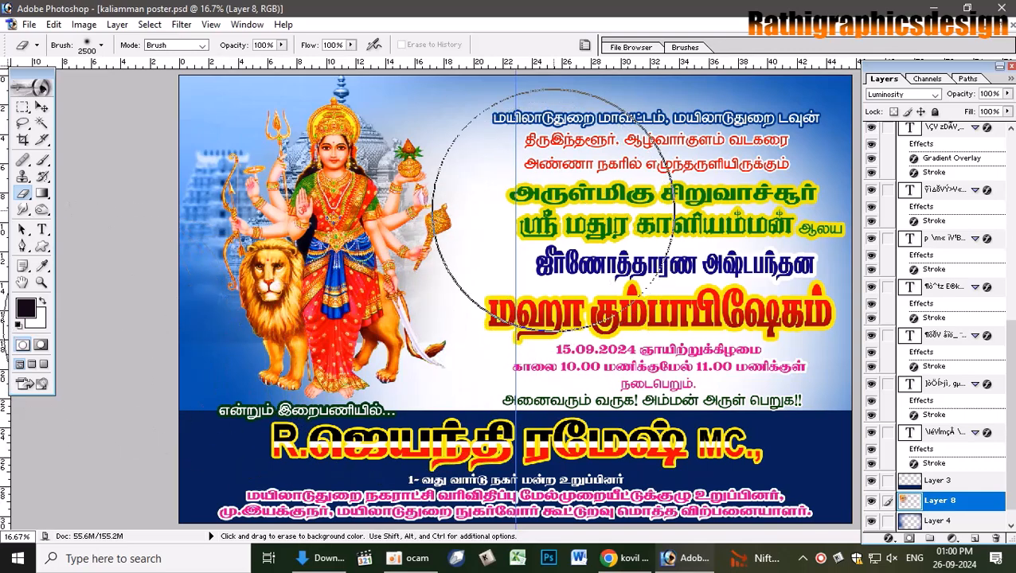
# - Undo the stray erase, shrink the eraser brush, and briefly transform Layer 4
pyautogui.hotkey('ctrl', 'z')
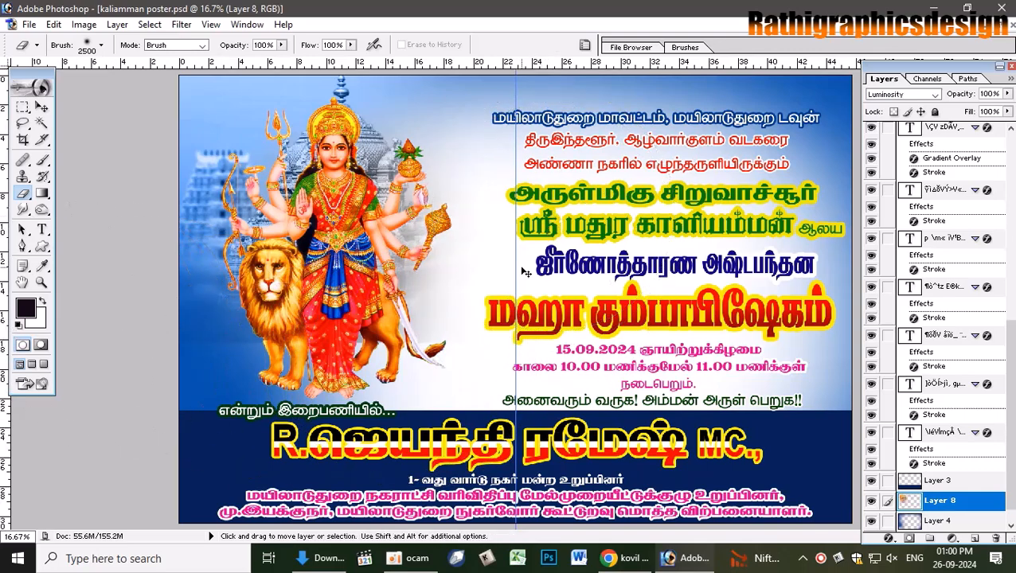
pyautogui.press('[')
pyautogui.press('[')
pyautogui.press('[')
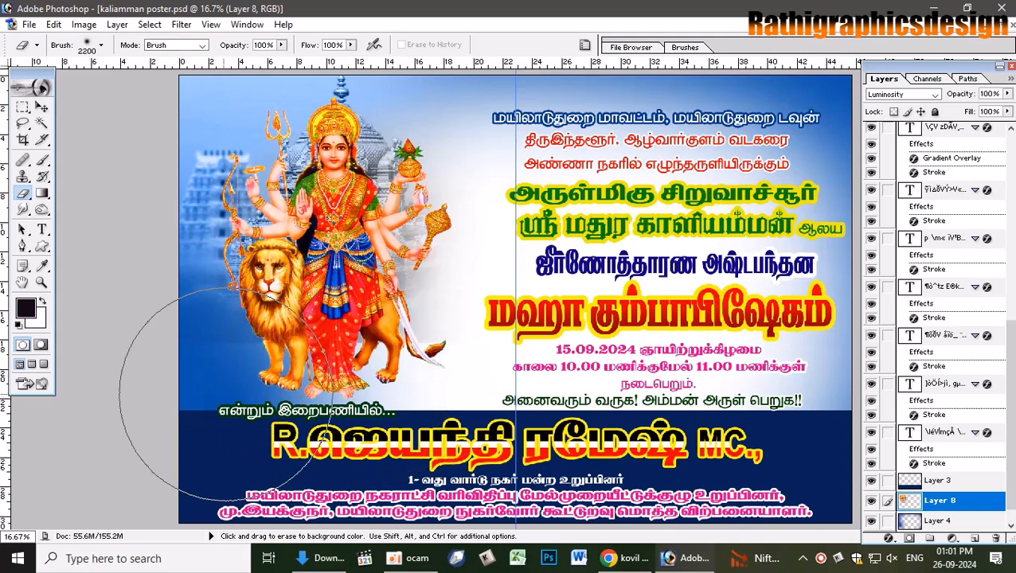
pyautogui.press('[')
pyautogui.press('[')
pyautogui.press('[')
pyautogui.press('[')
pyautogui.press('[')
pyautogui.press('[')
pyautogui.press('[')
pyautogui.press('[')
pyautogui.press('[')
pyautogui.press('[')
pyautogui.click(42, 108)
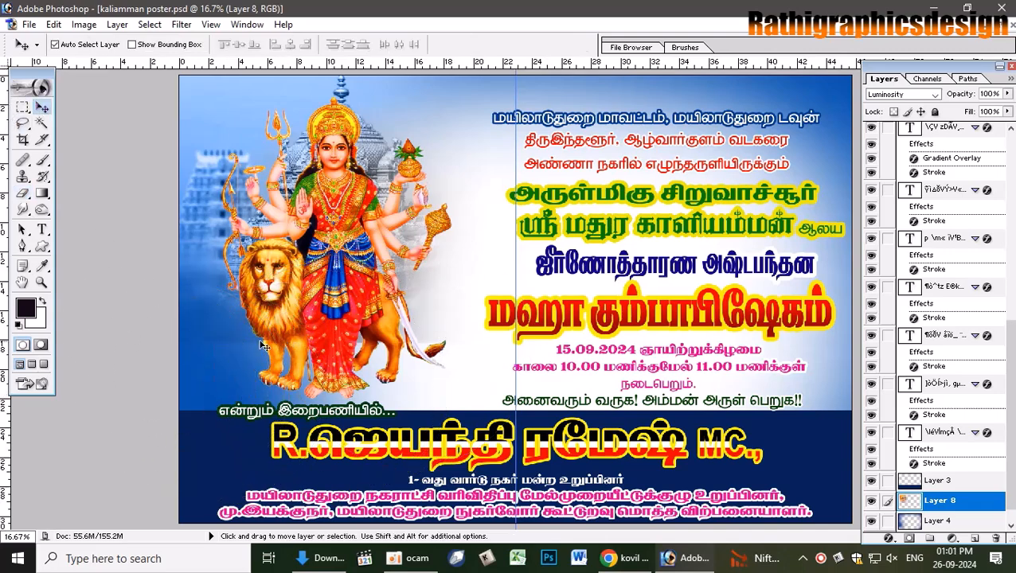
pyautogui.click(236, 343)
pyautogui.hotkey('ctrl', 't')
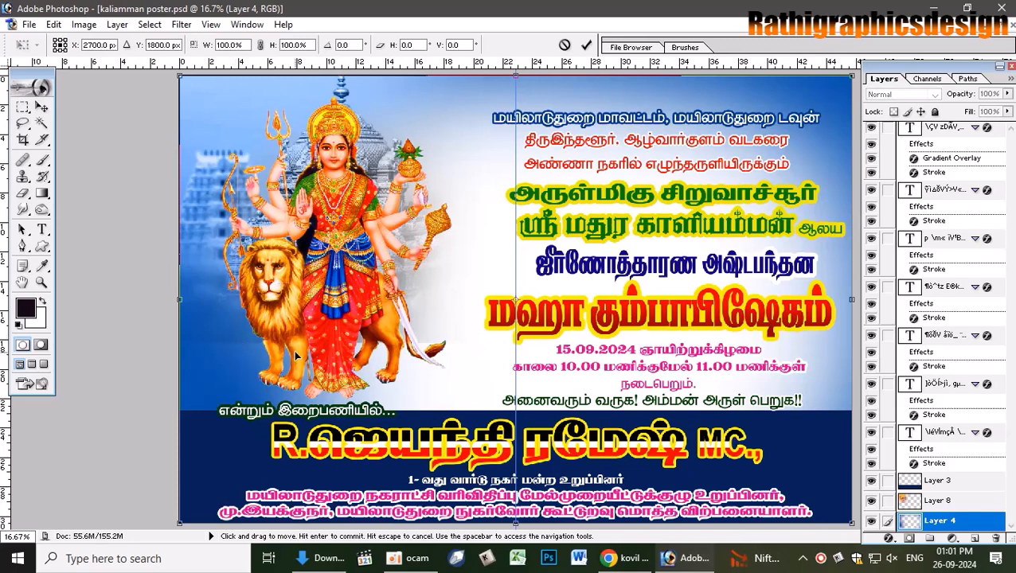
pyautogui.click(586, 45)
# - Stretch the temple layer (Layer 8) down to about 126.5% height toward the banner
pyautogui.click(933, 501)
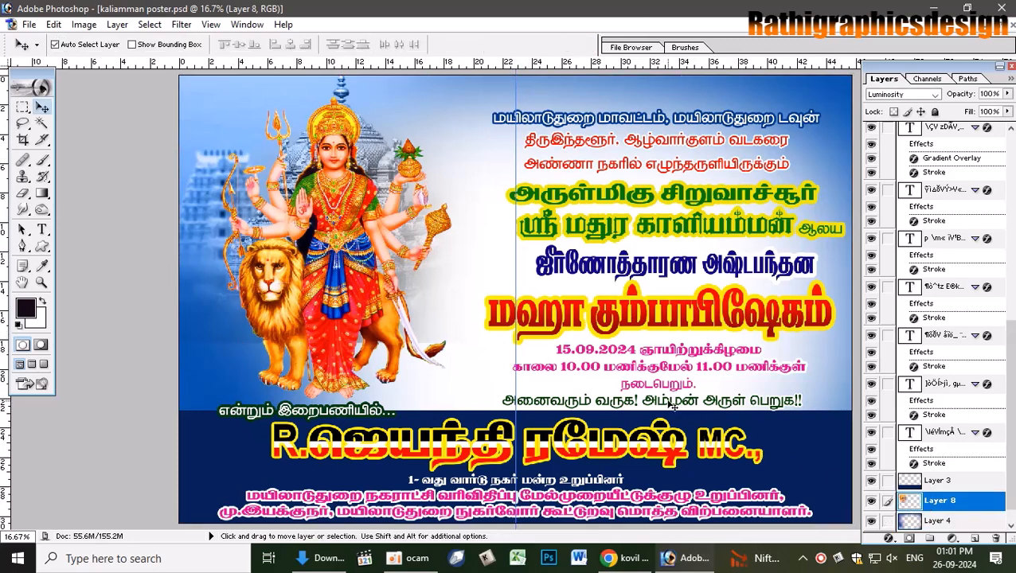
pyautogui.hotkey('ctrl', 't')
pyautogui.moveTo(296, 344); pyautogui.dragTo(308, 415)
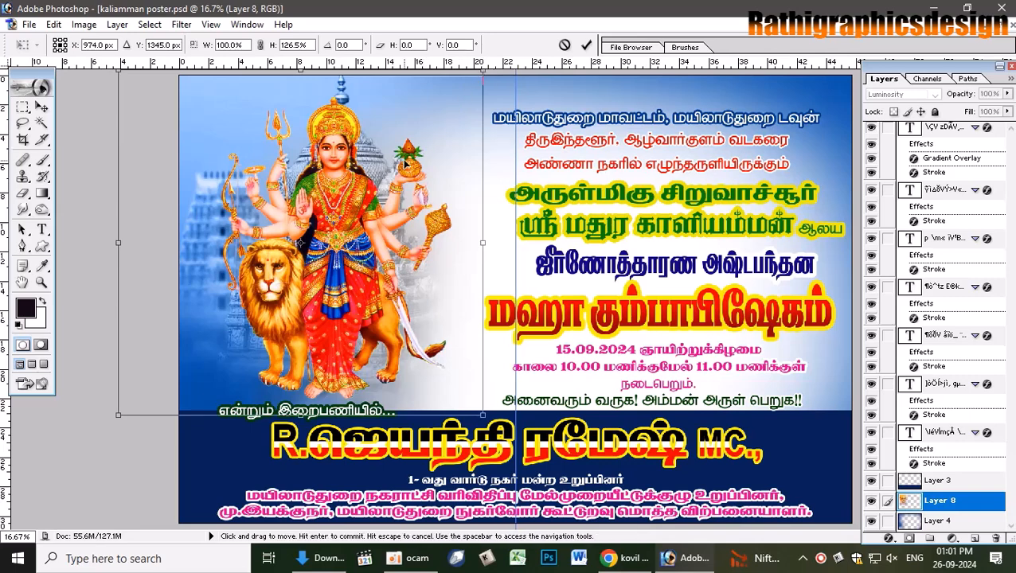
pyautogui.press('Return')
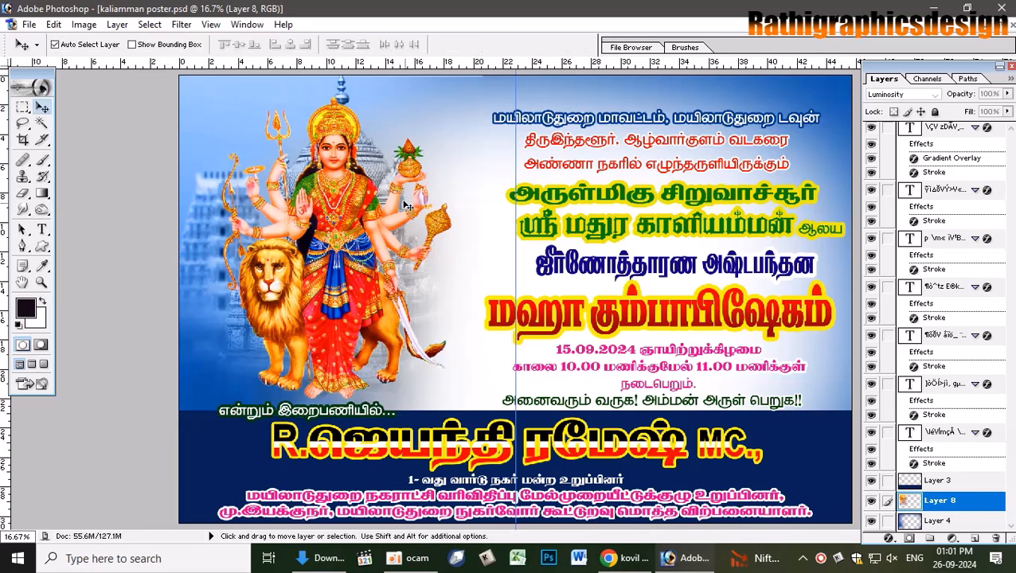
# - Preview several blend modes on the temple layer, then return it to Normal
pyautogui.click(926, 99)
pyautogui.press('Up')
pyautogui.press('Return')
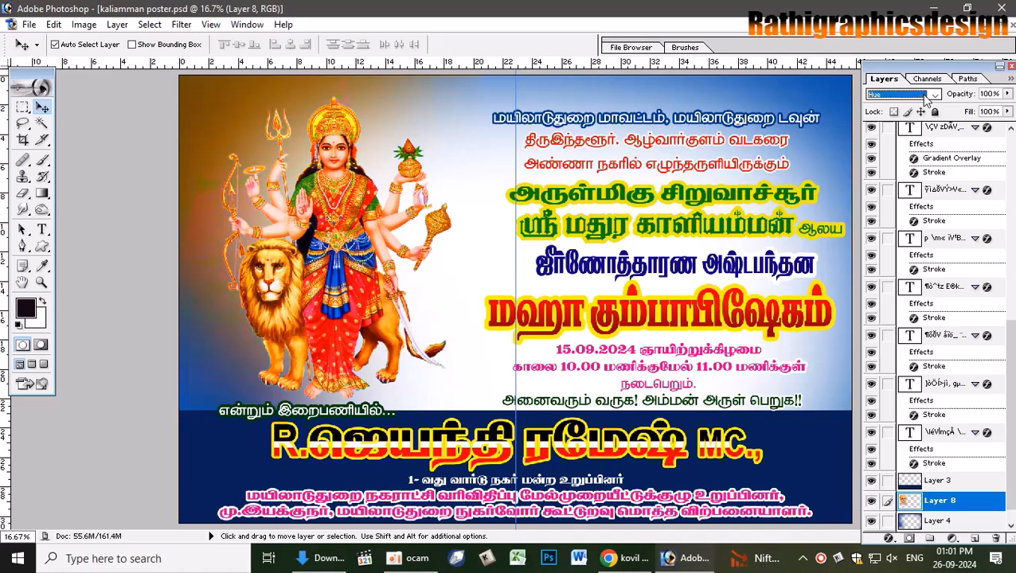
pyautogui.press('Up')
pyautogui.press('Up')
pyautogui.press('Up')
pyautogui.press('Up')
pyautogui.press('Up')
pyautogui.press('Up')
pyautogui.press('Up')
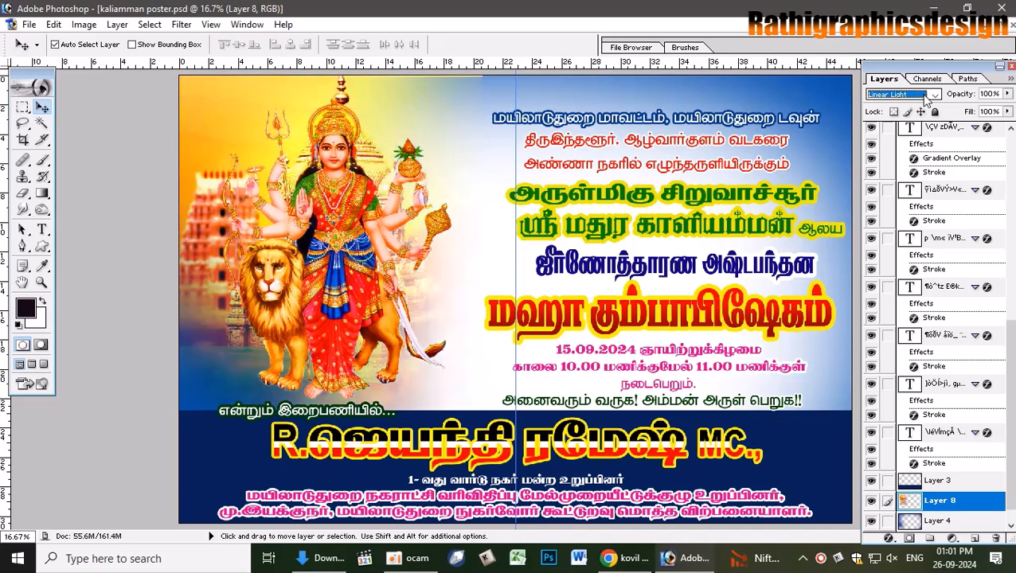
pyautogui.press('Up')
pyautogui.press('Up')
pyautogui.press('Up')
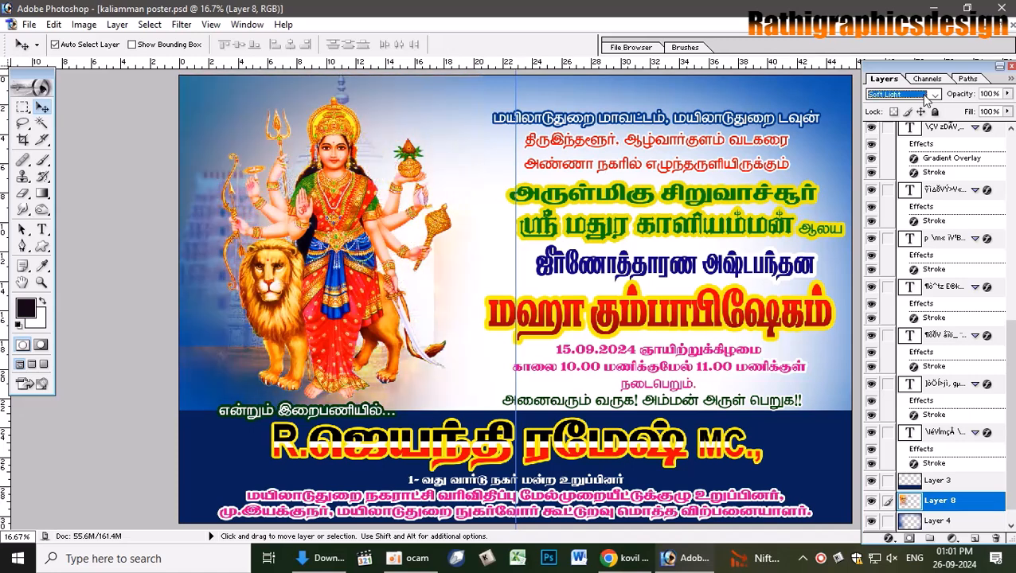
pyautogui.click(938, 95)
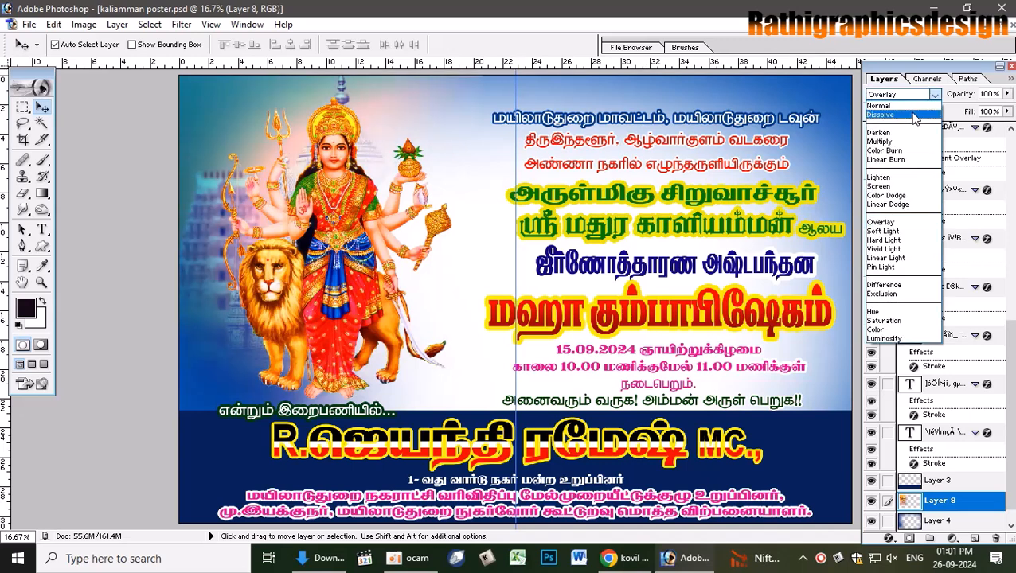
pyautogui.click(888, 106)
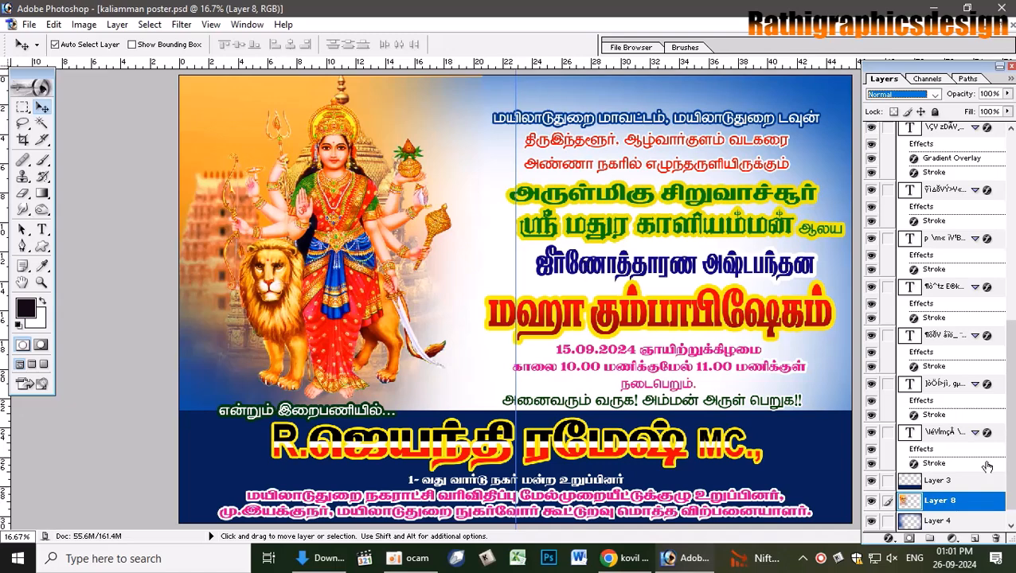
# - Add a dark blue #023E87 Color Overlay in Color mode to the temple layer and show Background copy
pyautogui.doubleClick(969, 497)
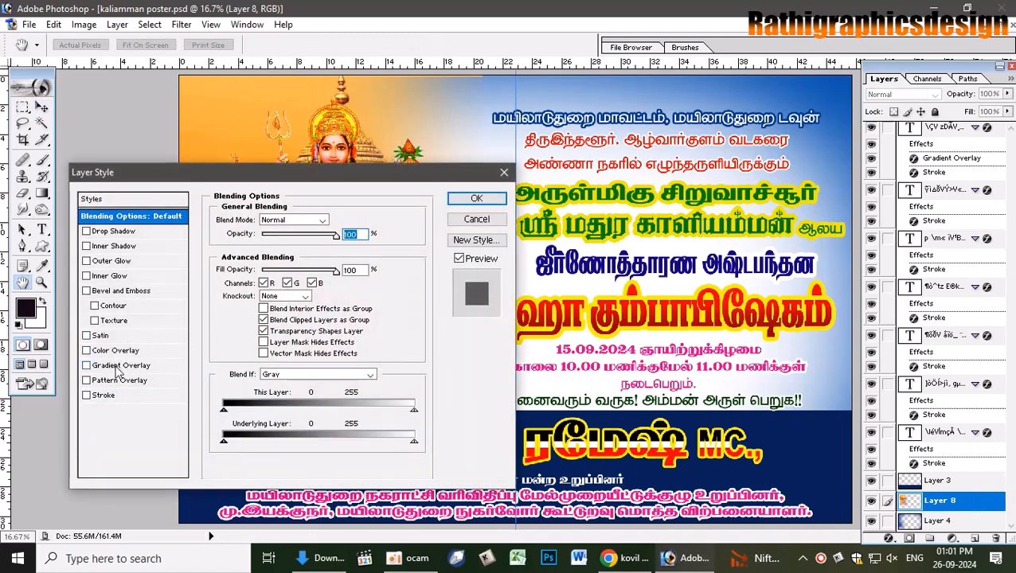
pyautogui.click(118, 350)
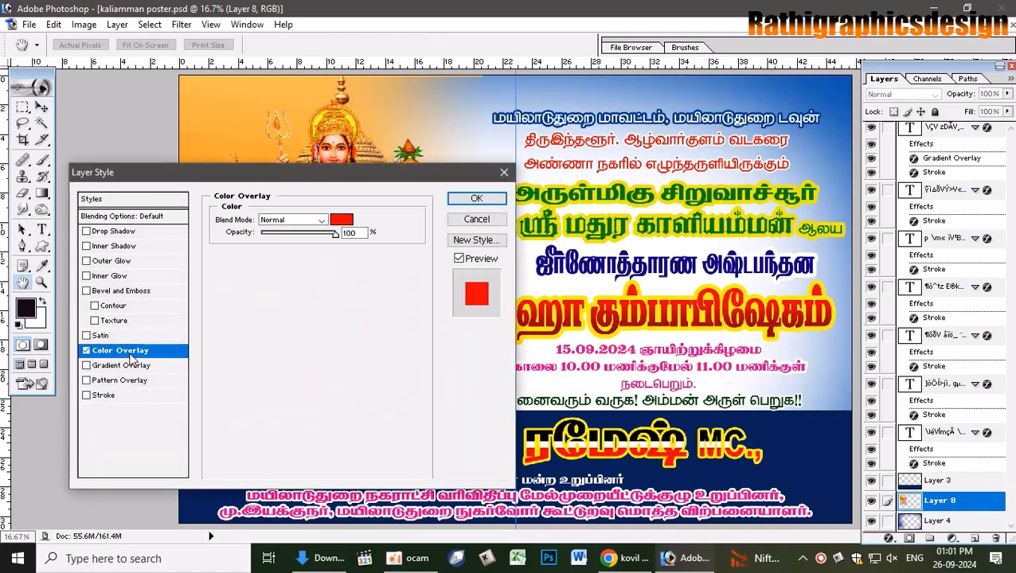
pyautogui.click(342, 219)
pyautogui.click(835, 84)
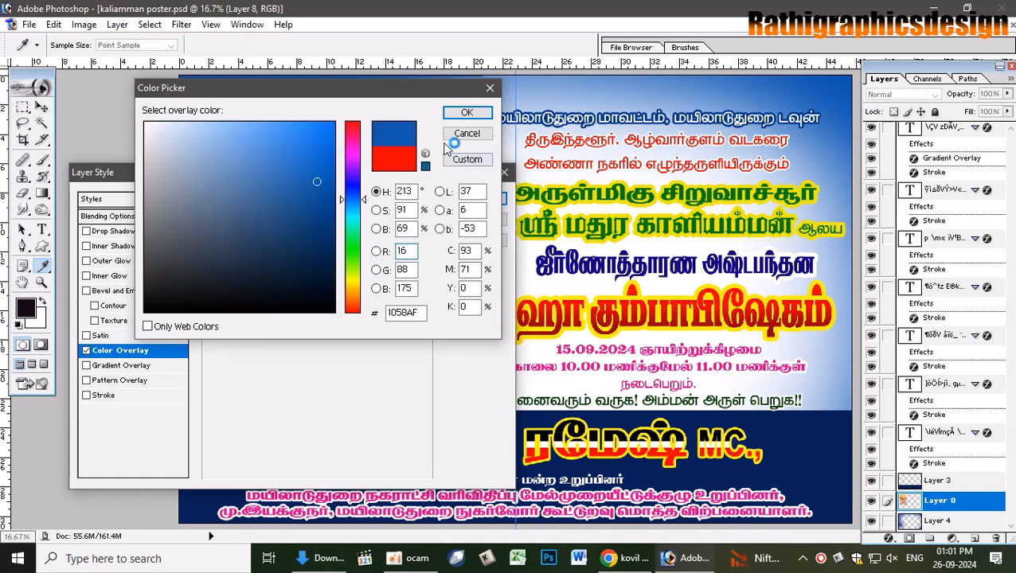
pyautogui.click(331, 211)
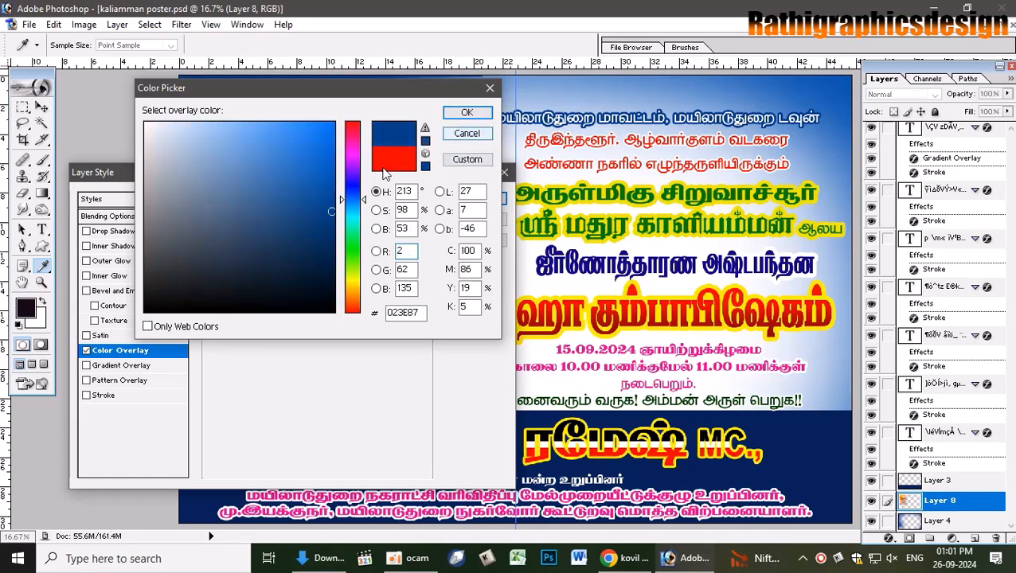
pyautogui.click(467, 112)
pyautogui.click(303, 220)
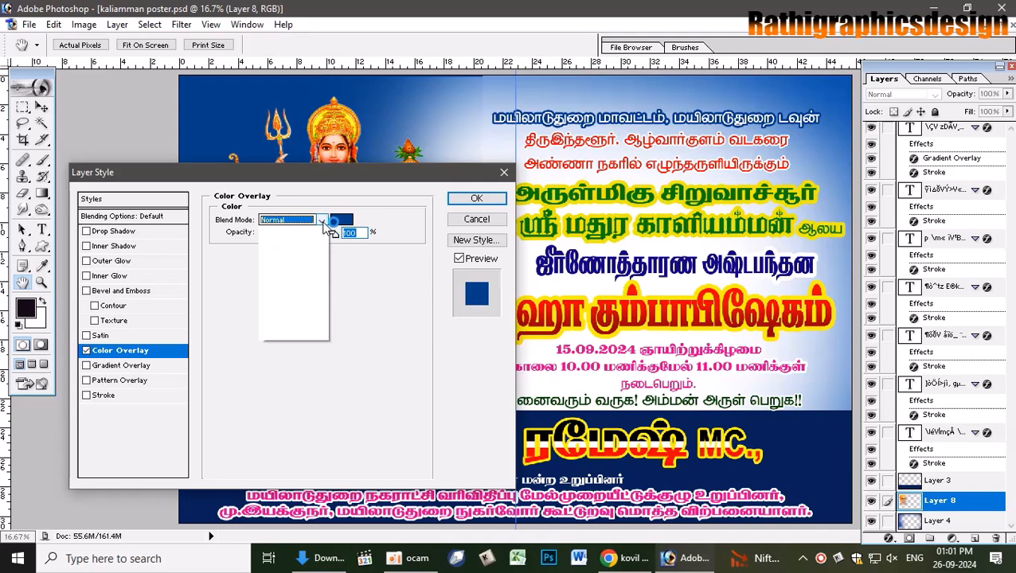
pyautogui.click(275, 455)
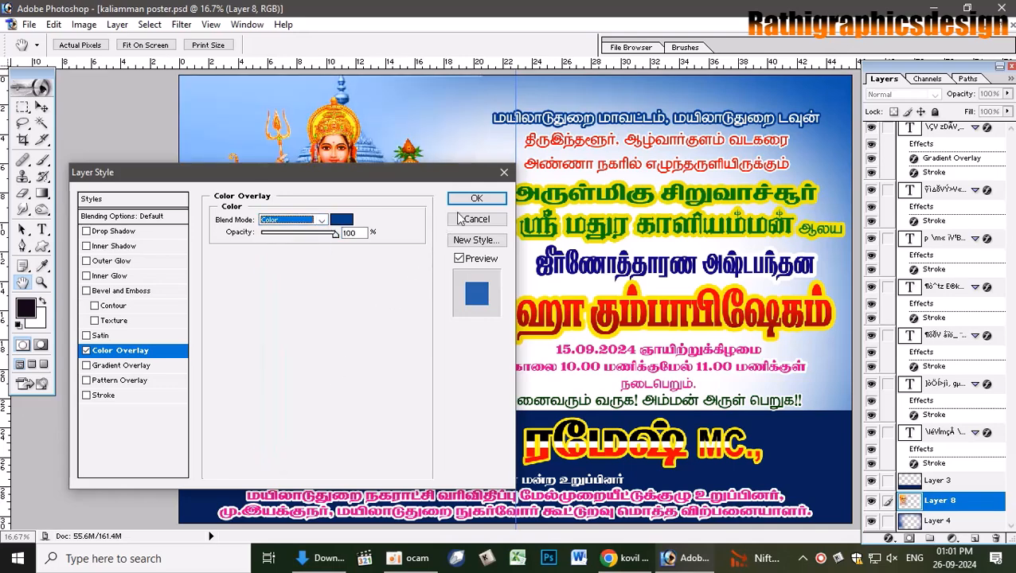
pyautogui.click(477, 198)
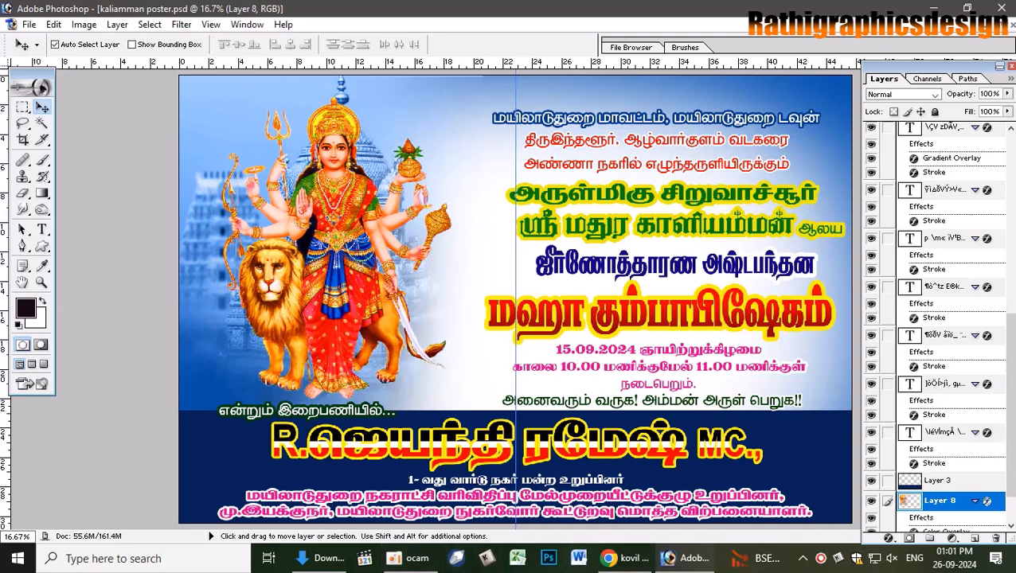
pyautogui.scroll(10, 1005, 303)
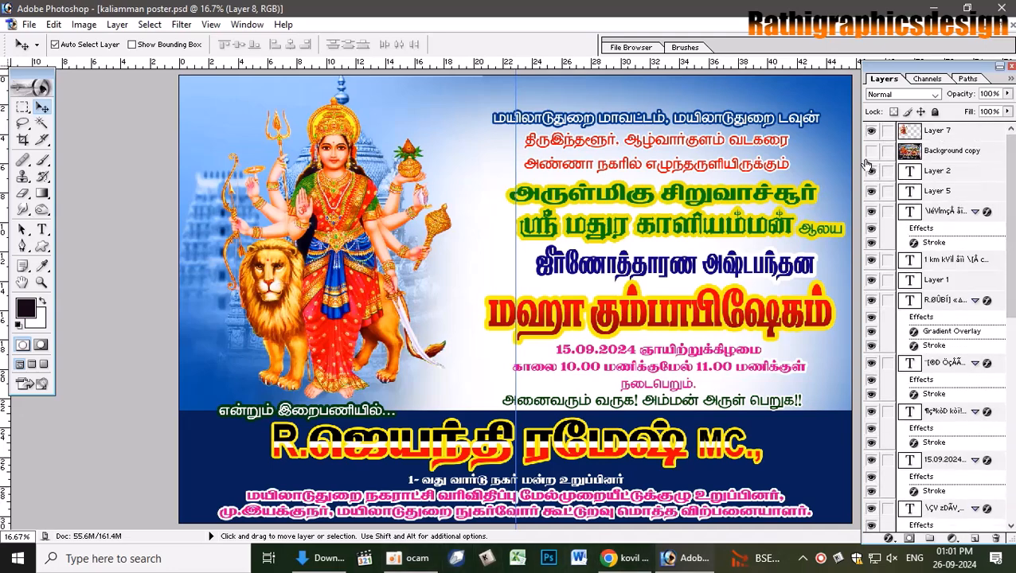
pyautogui.click(871, 151)
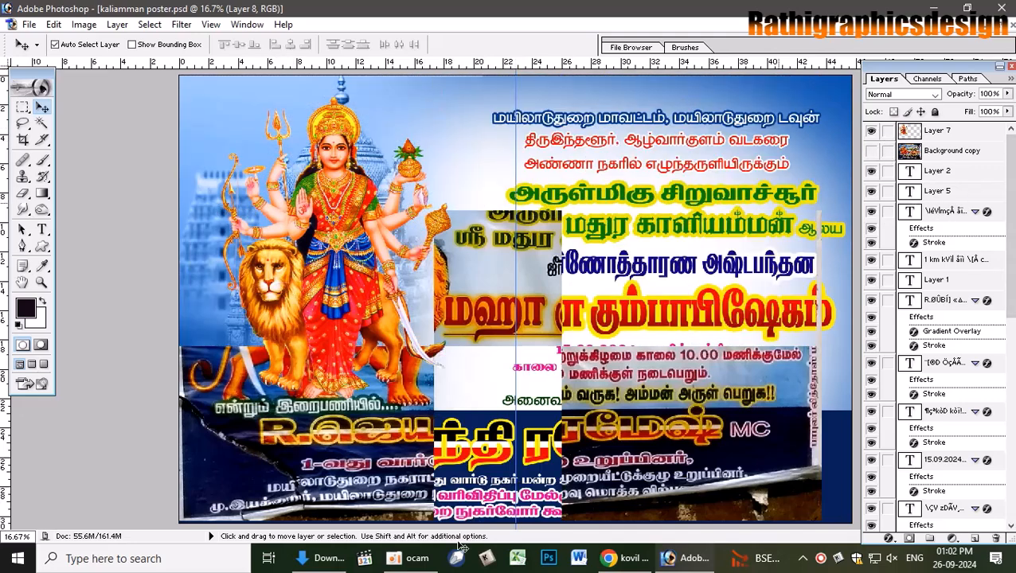
# - Search Google Images for 'pavizhai thoranam', then for 'ma elai thoranam'
pyautogui.click(625, 558)
pyautogui.moveTo(240, 95); pyautogui.dragTo(4, 74)
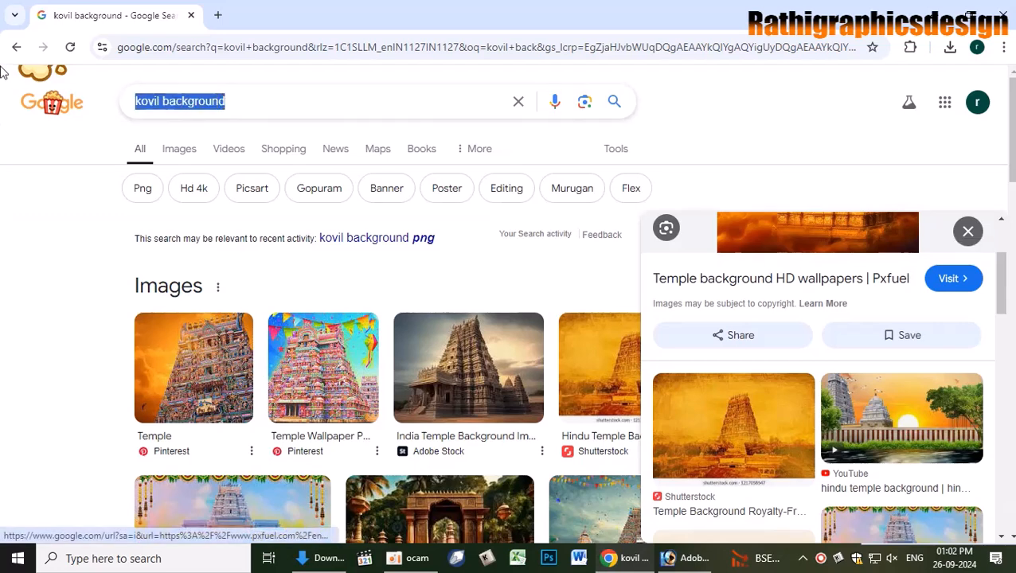
pyautogui.write('pav')
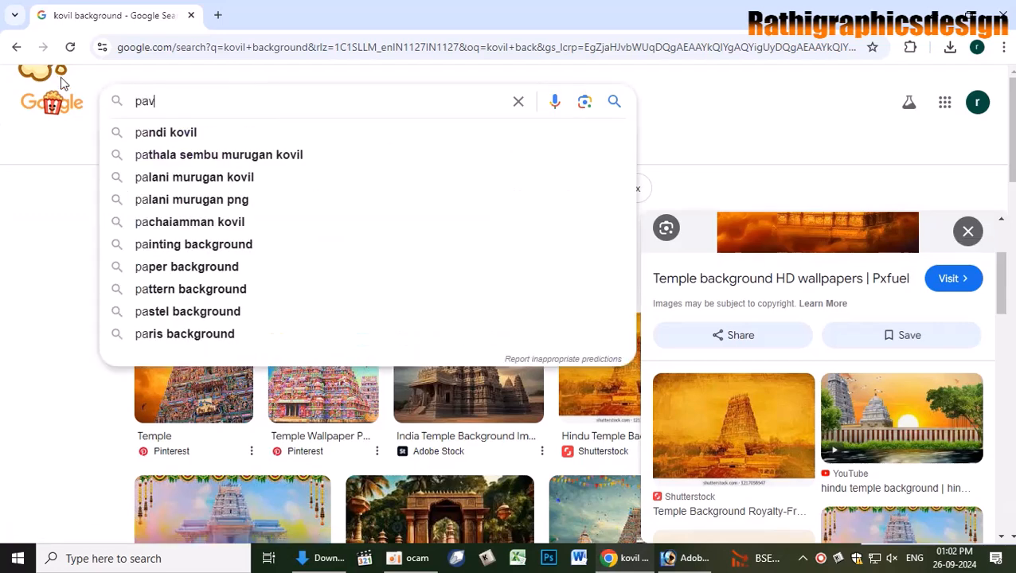
pyautogui.write('i')
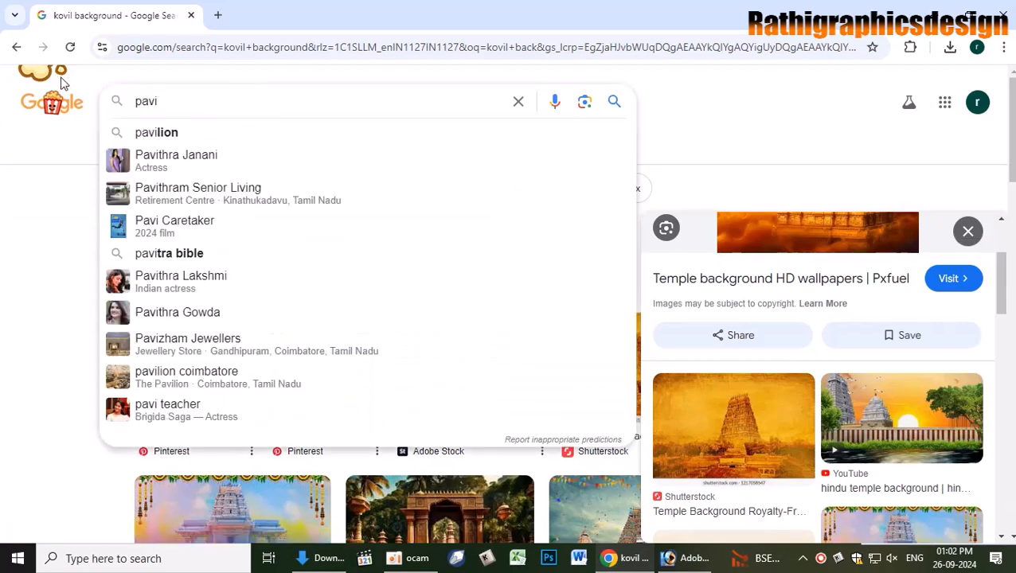
pyautogui.write('zhai tho')
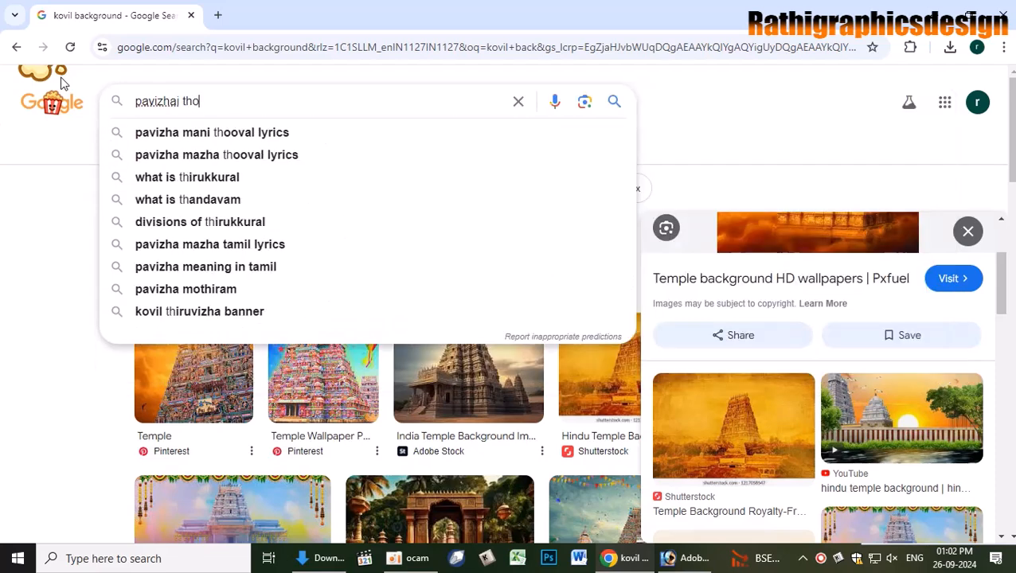
pyautogui.write('ran')
pyautogui.press('BackSpace')
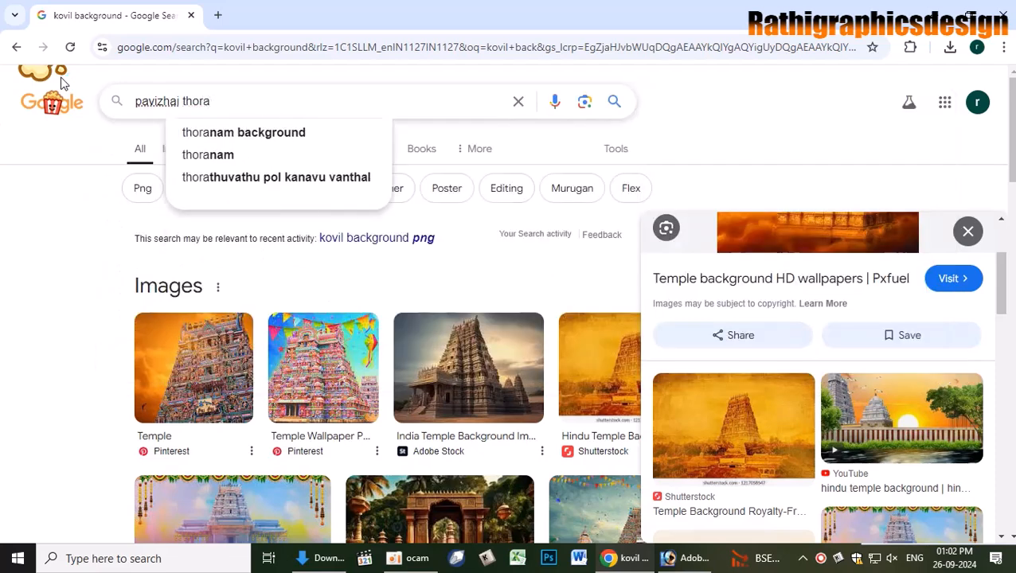
pyautogui.write('nam')
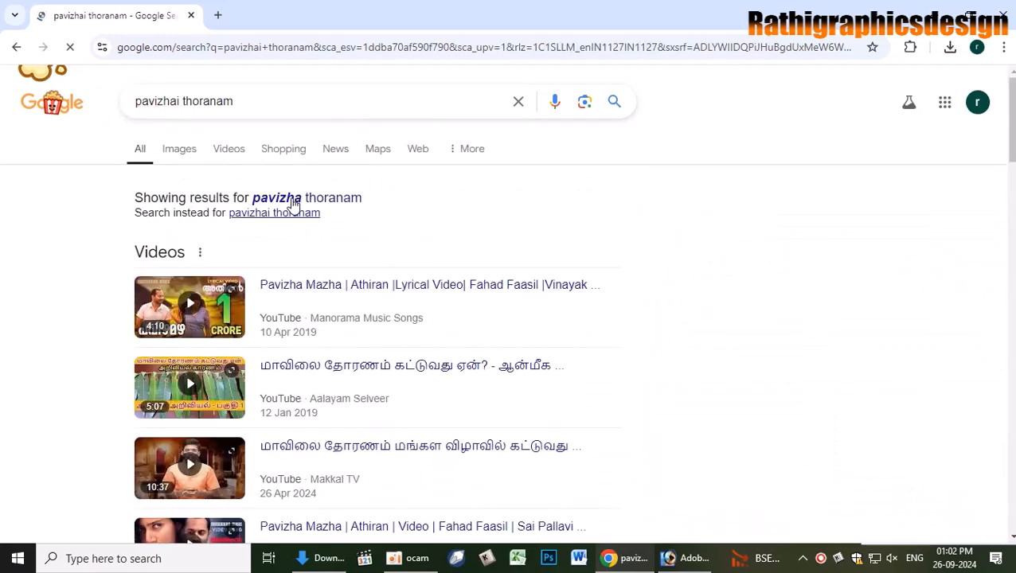
pyautogui.click(178, 153)
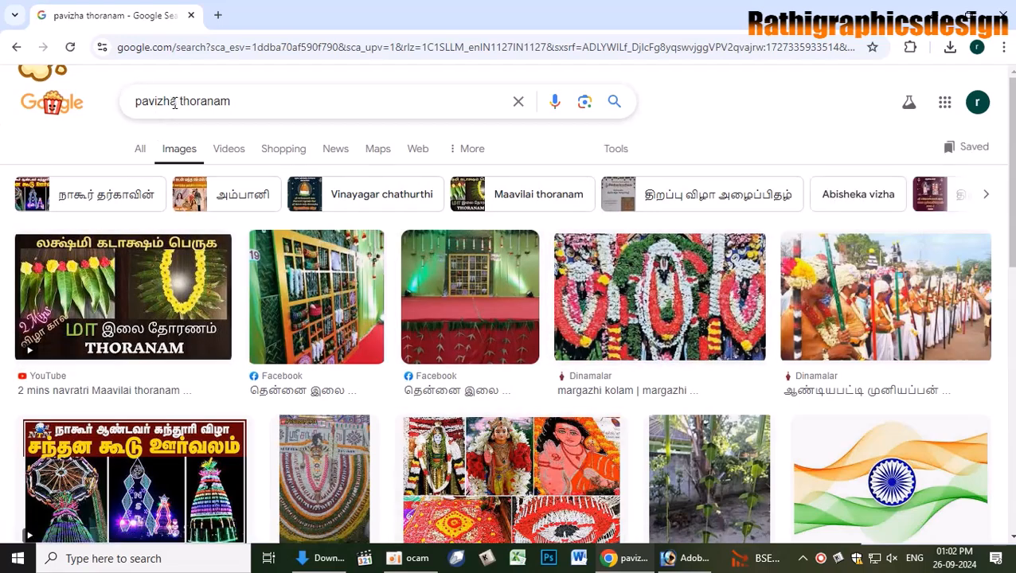
pyautogui.write('ma')
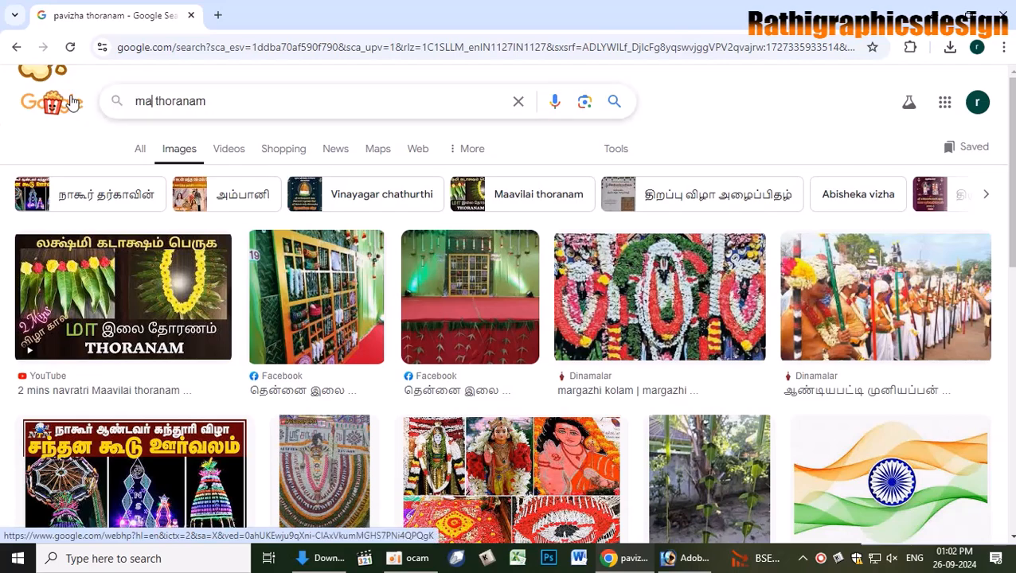
pyautogui.write(' ela')
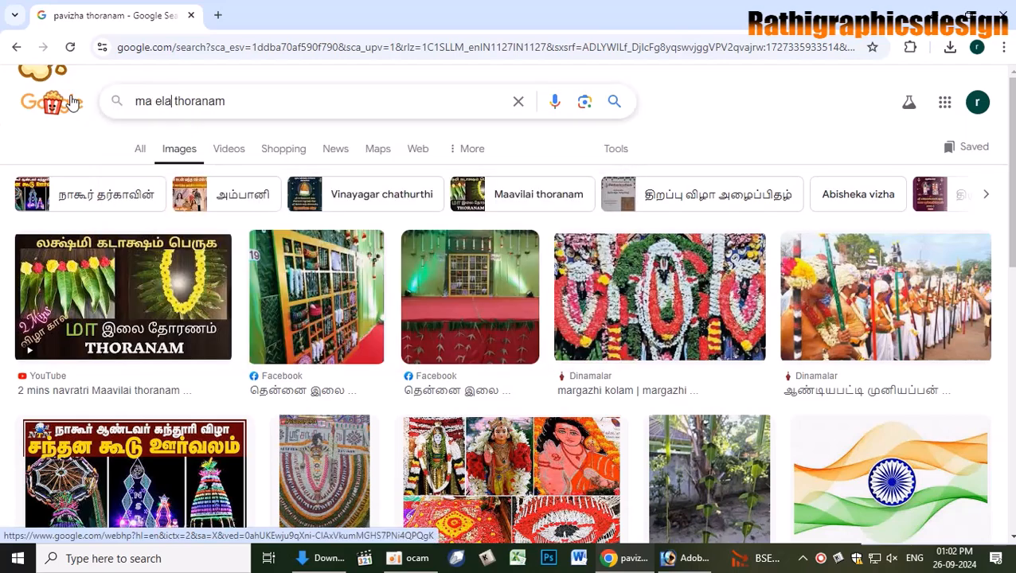
pyautogui.write('i')
pyautogui.press('Return')
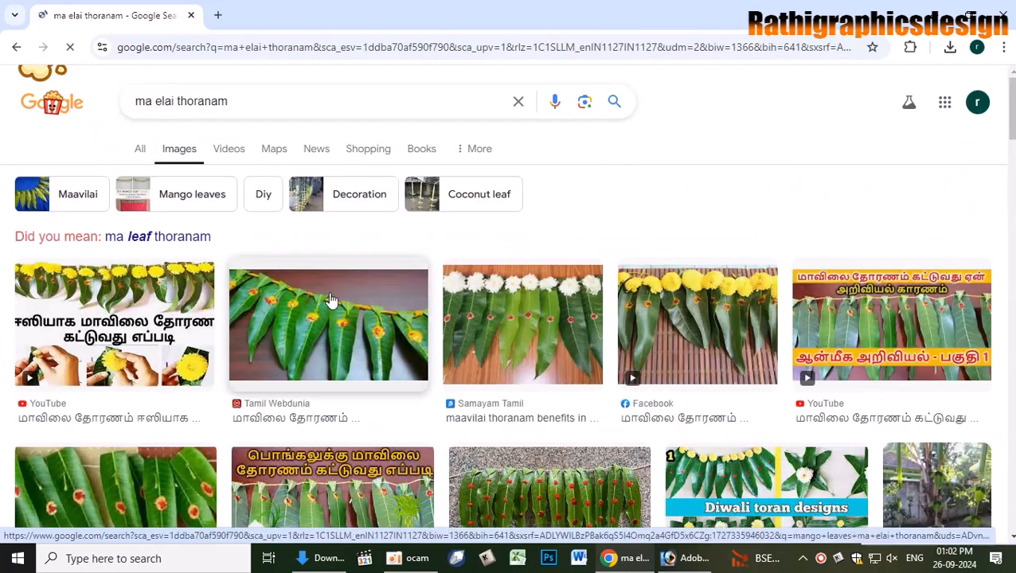
# - Browse the ma elai thoranam results and preview the DIY Mango Leaf Toran image
pyautogui.scroll(-1, 446, 388)
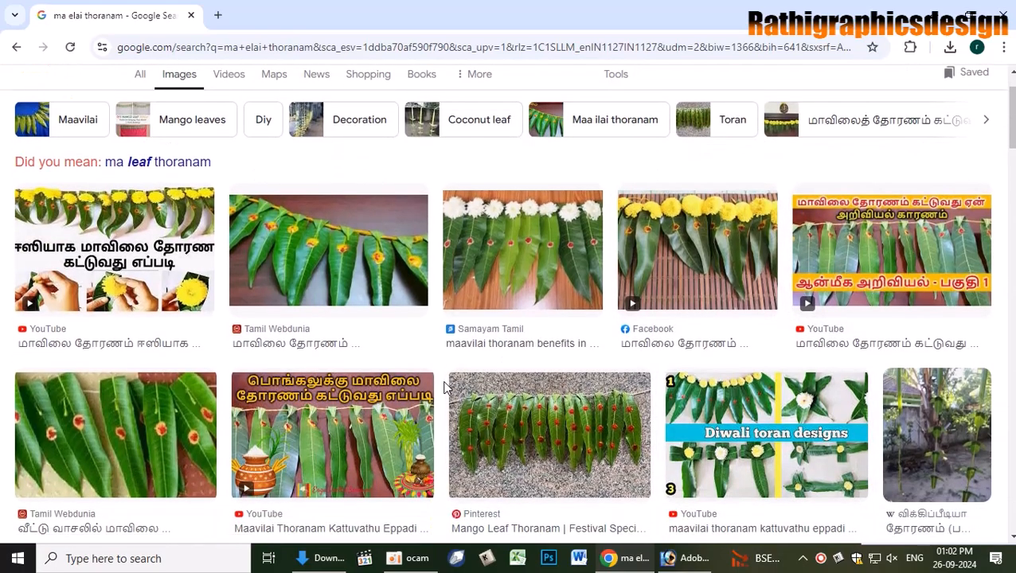
pyautogui.scroll(-5, 446, 388)
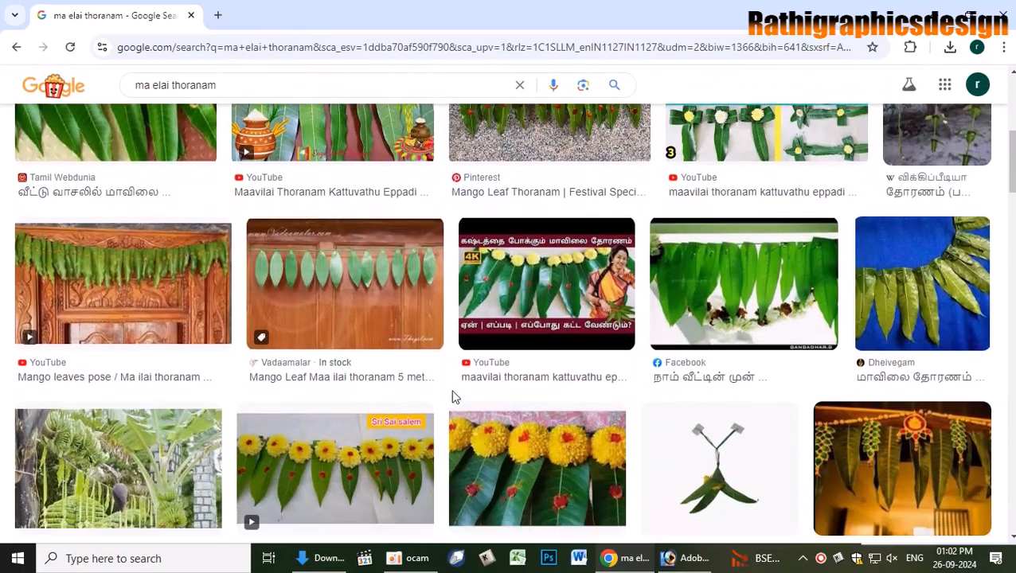
pyautogui.scroll(-2, 454, 400)
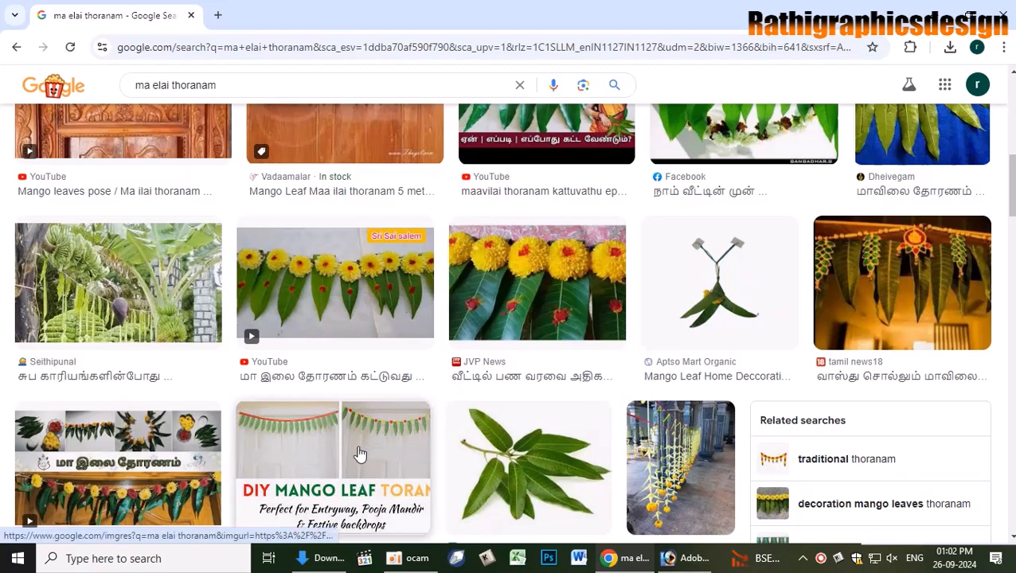
pyautogui.click(430, 422)
pyautogui.scroll(-3, 748, 431)
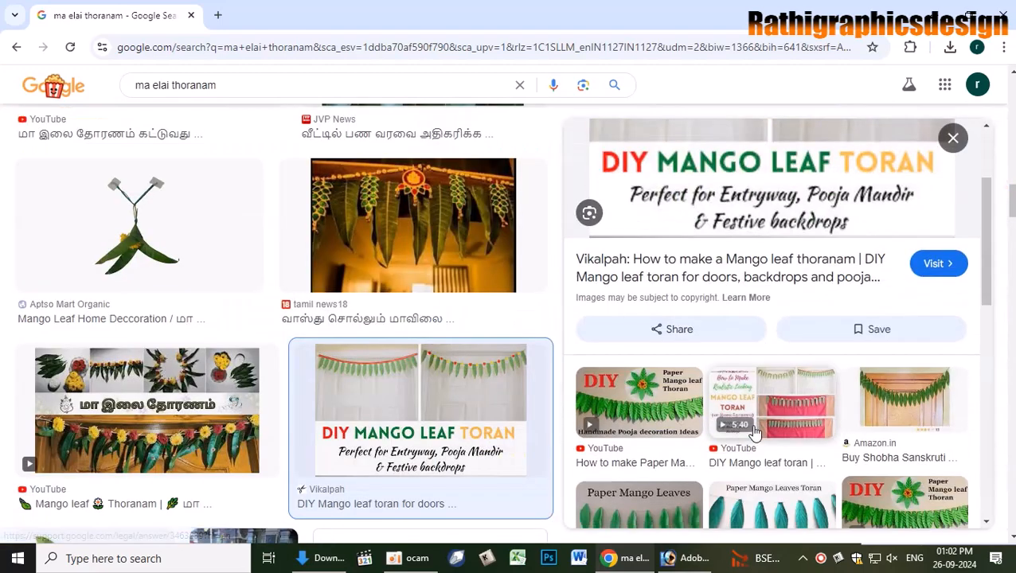
pyautogui.scroll(-7, 755, 432)
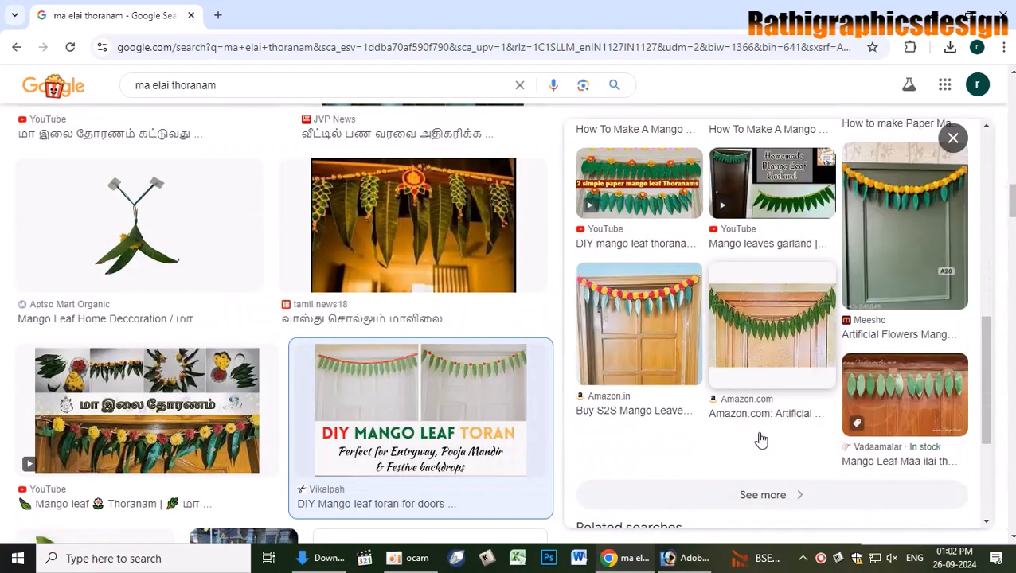
pyautogui.scroll(-3, 761, 438)
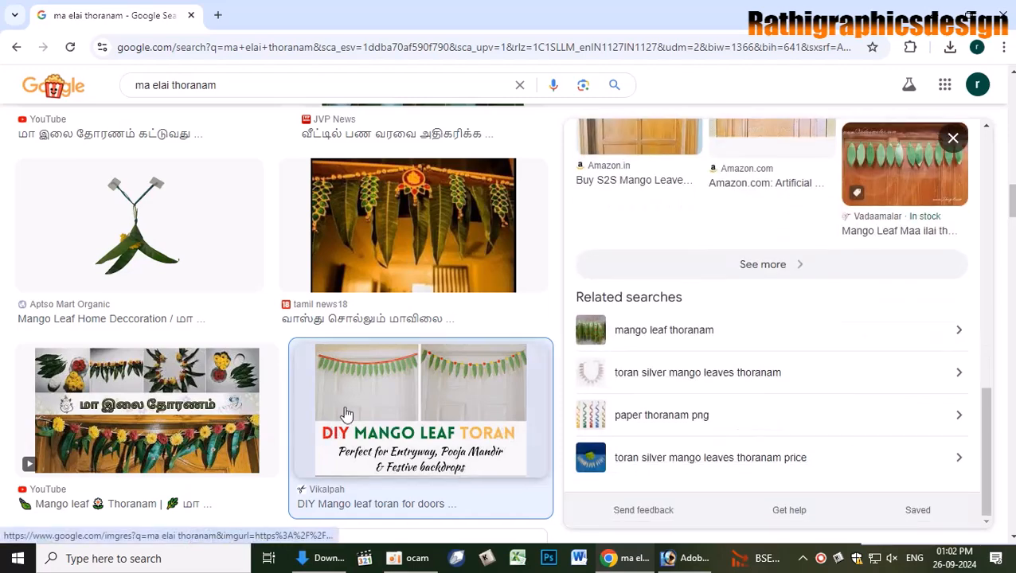
pyautogui.scroll(-4, 346, 414)
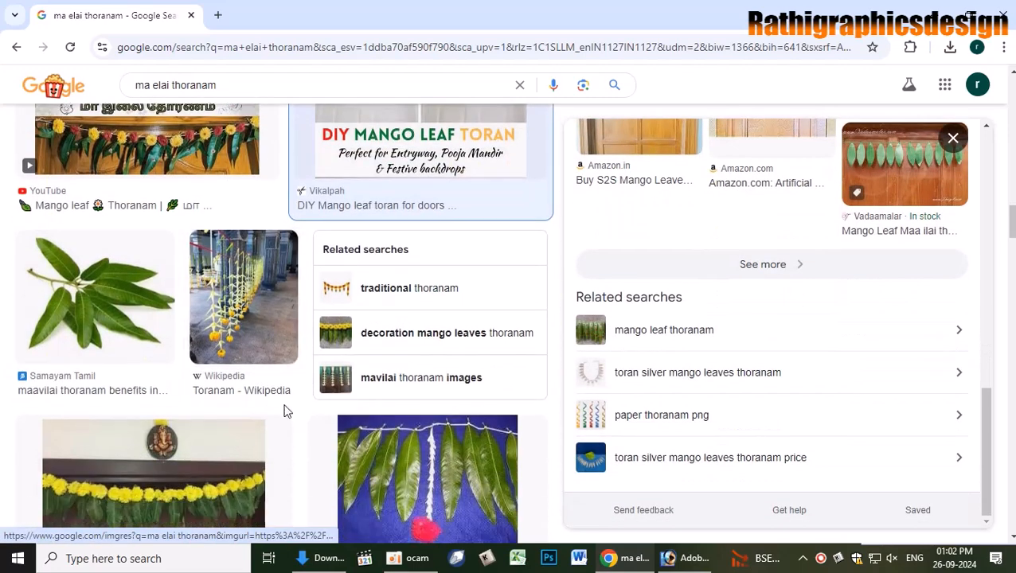
# - Switch to 'traditional thoranam' results and copy the orange-flower mango-leaf garland image
pyautogui.click(398, 292)
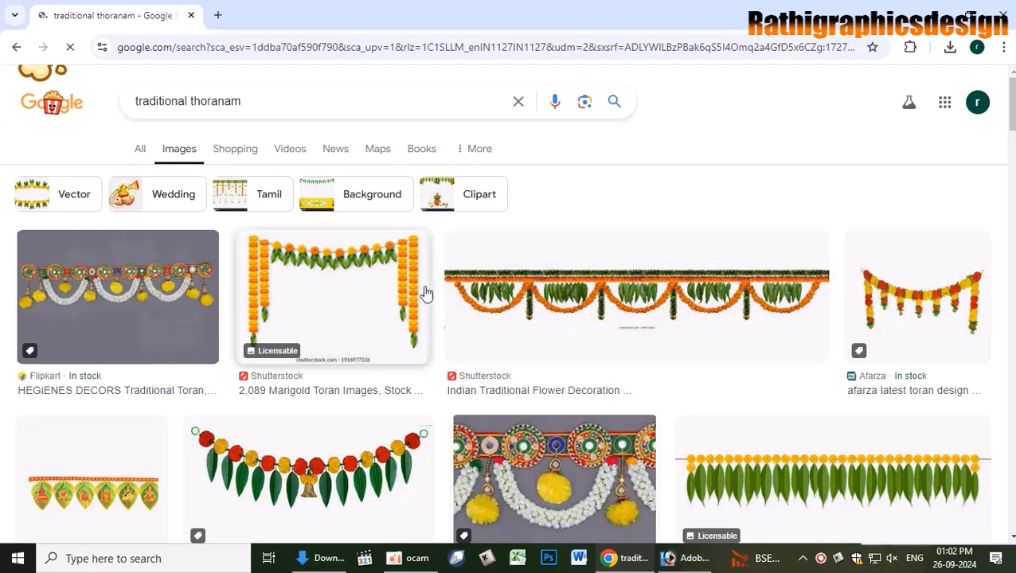
pyautogui.scroll(-1, 638, 322)
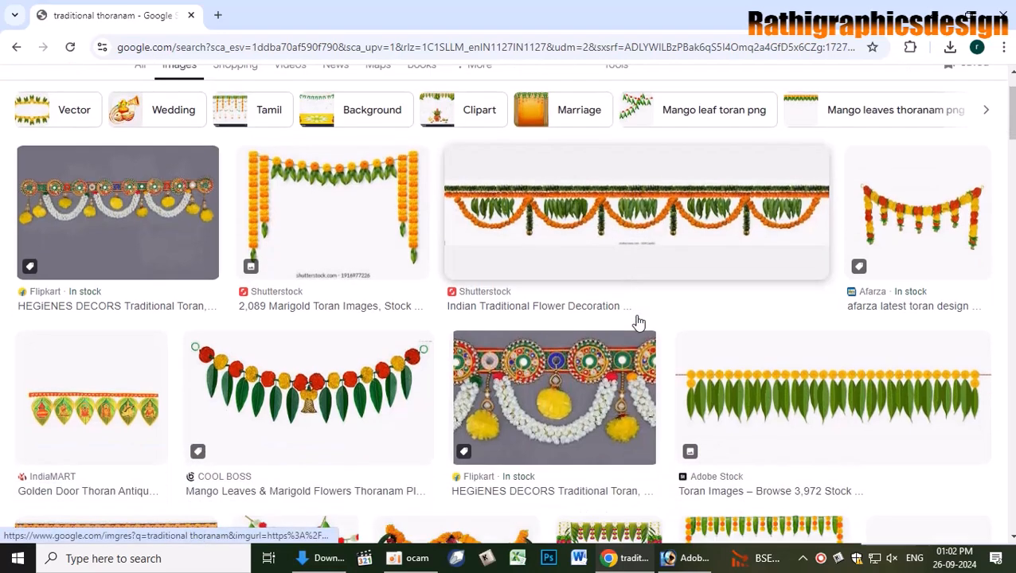
pyautogui.scroll(-1, 638, 322)
pyautogui.scroll(-2, 638, 321)
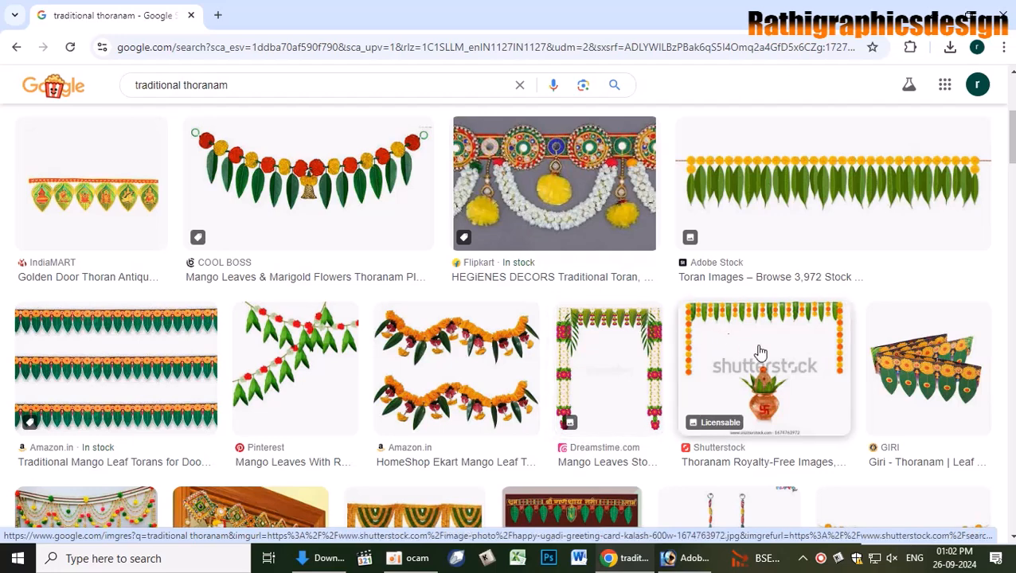
pyautogui.scroll(-2, 762, 351)
pyautogui.scroll(-1, 924, 343)
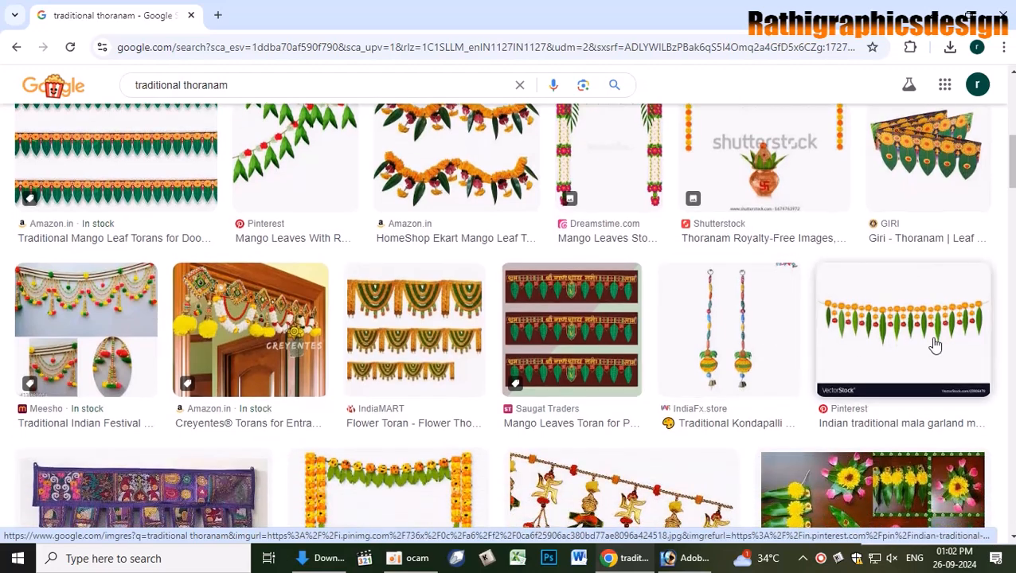
pyautogui.click(920, 341)
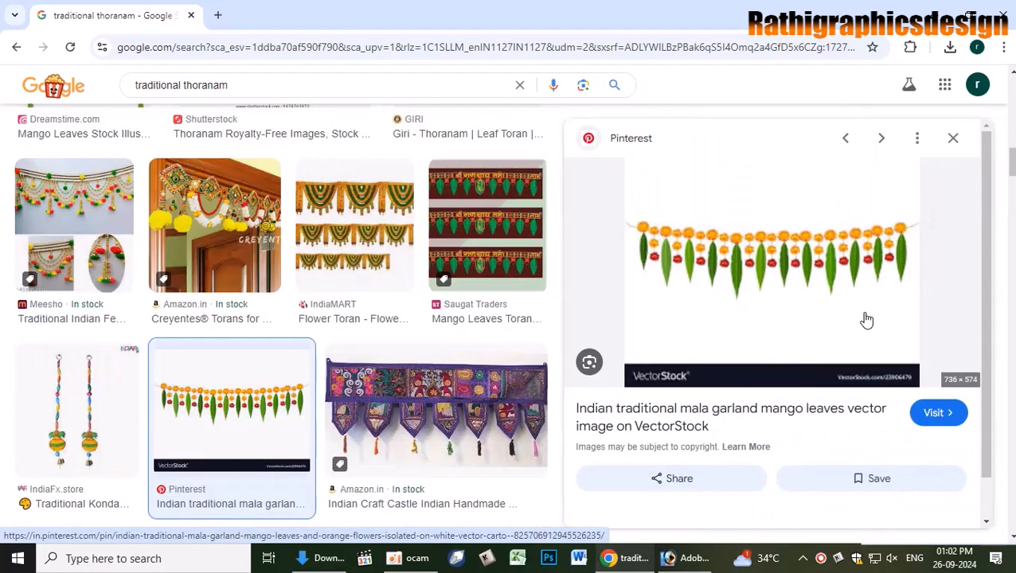
pyautogui.rightClick(786, 237)
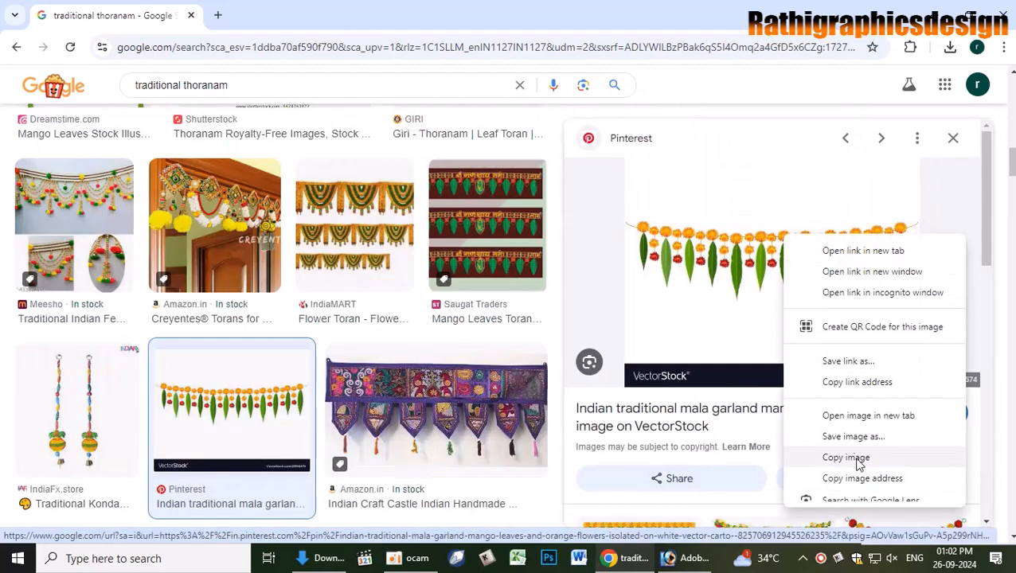
pyautogui.click(850, 457)
# - Paste the garland into the poster, enlarge it to about 206%, and bring it to the top
pyautogui.hotkey('alt', 'Tab')
pyautogui.hotkey('ctrl', 'v')
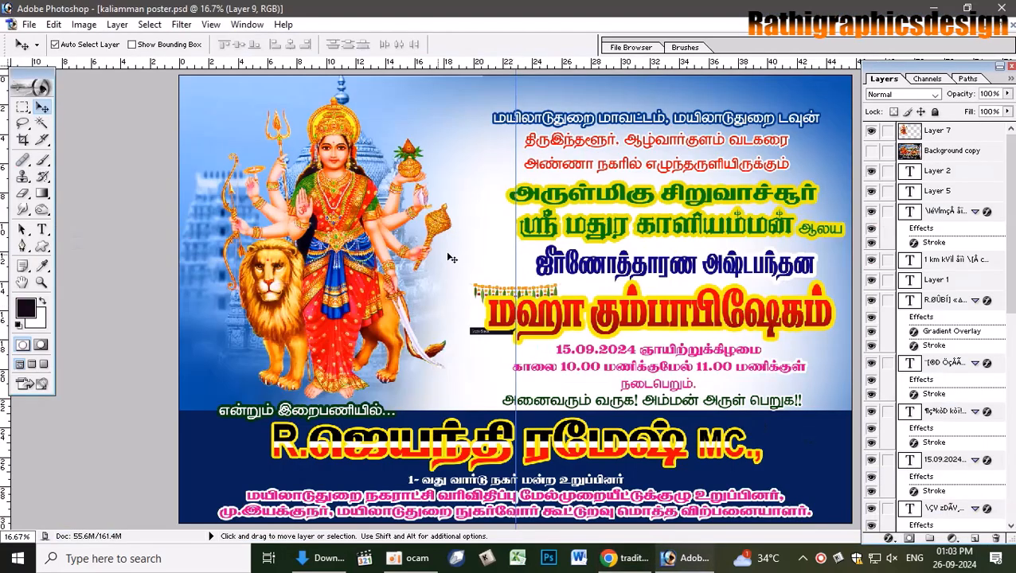
pyautogui.hotkey('ctrl', 't')
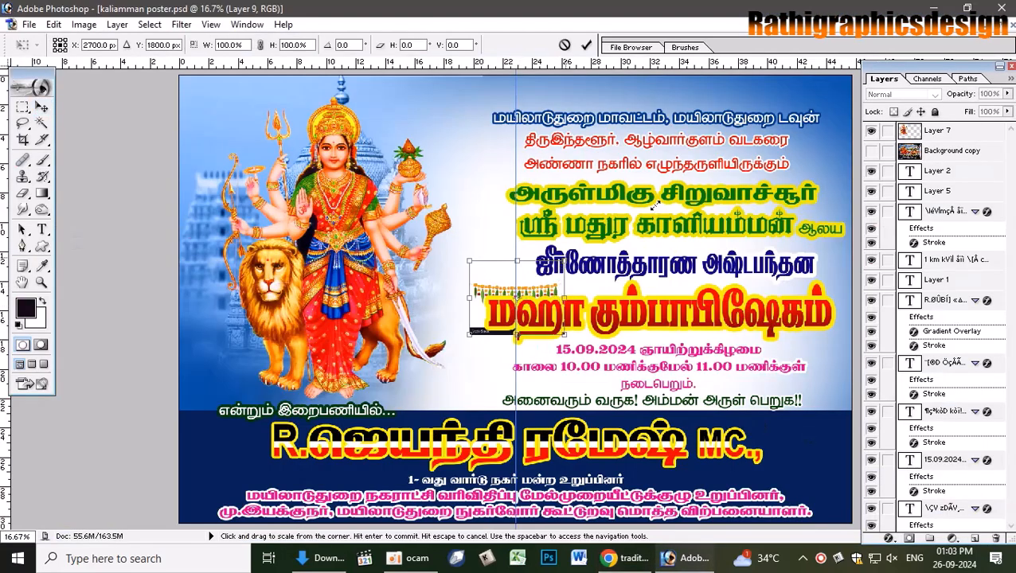
pyautogui.moveTo(669, 195); pyautogui.dragTo(668, 203)
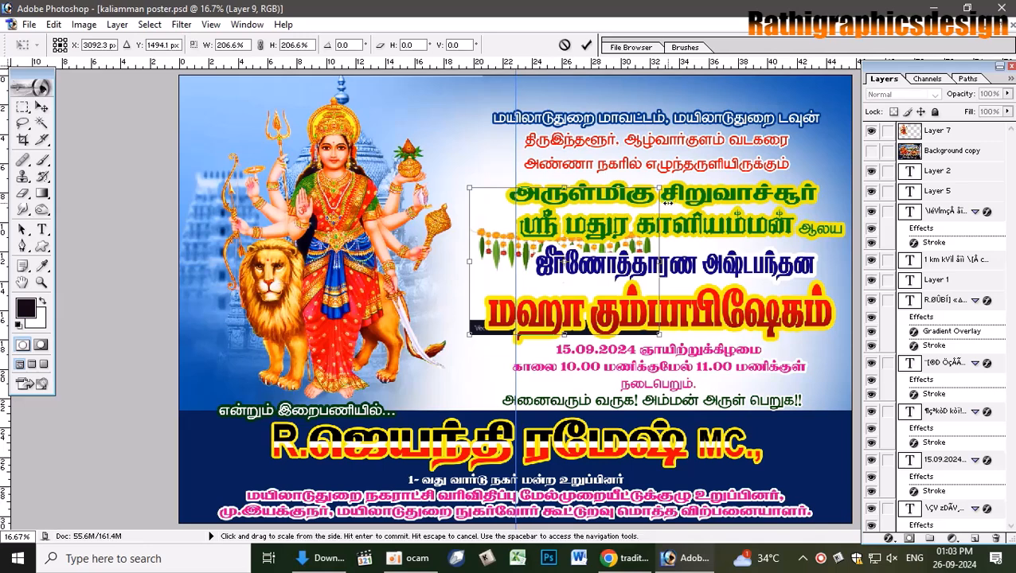
pyautogui.press('Return')
pyautogui.moveTo(481, 237); pyautogui.dragTo(516, 123)
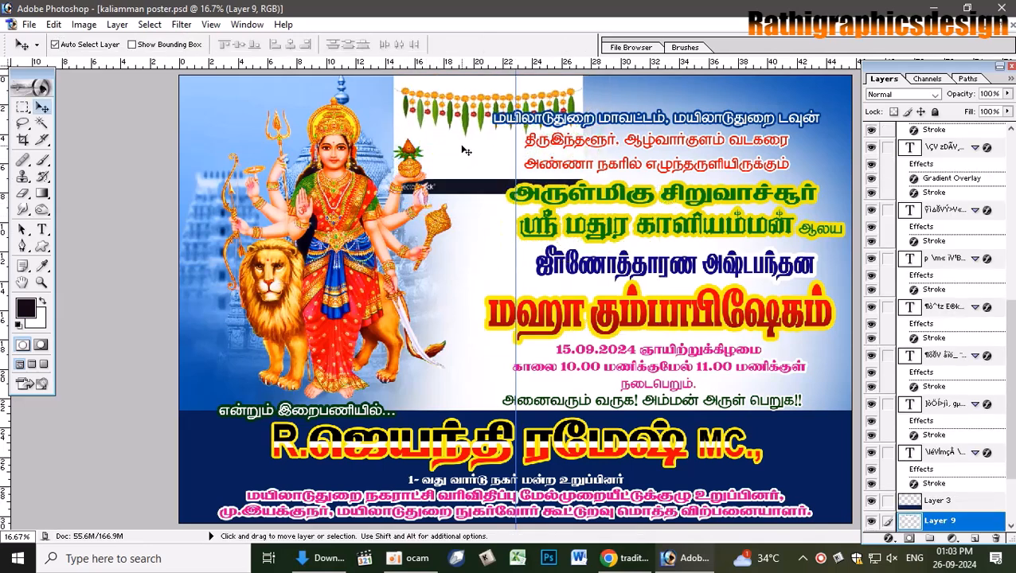
pyautogui.hotkey('ctrl', 'shift', ']')
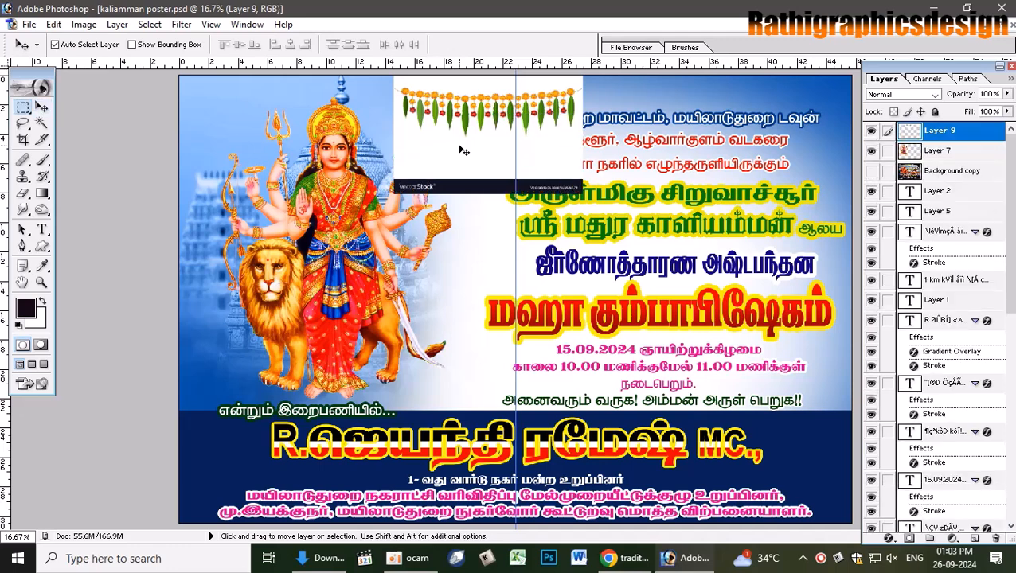
# - Delete the watermark strip beneath the garland and nudge it slightly left and down
pyautogui.press('m')
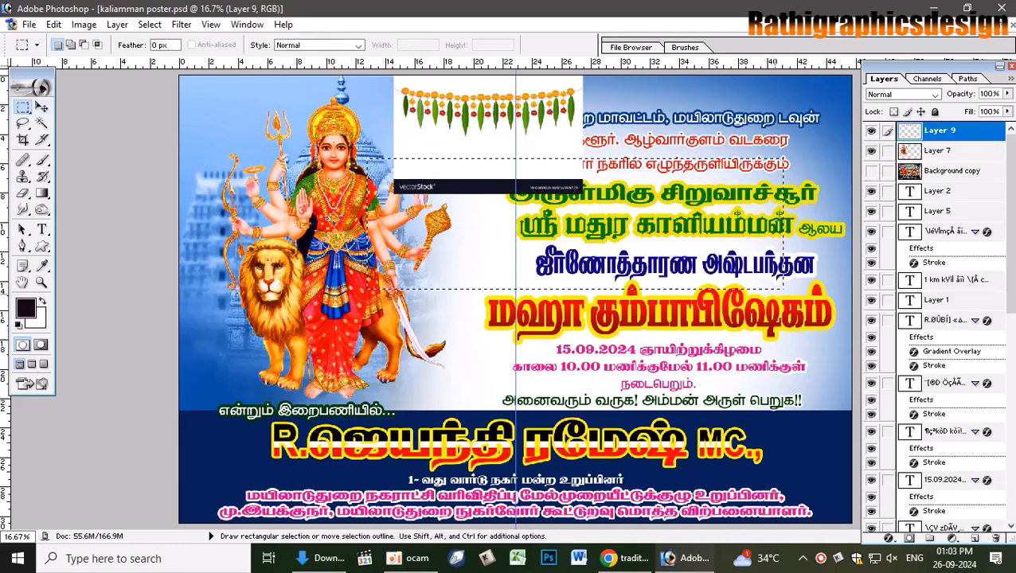
pyautogui.press('Delete')
pyautogui.hotkey('ctrl', 'd')
pyautogui.press('v')
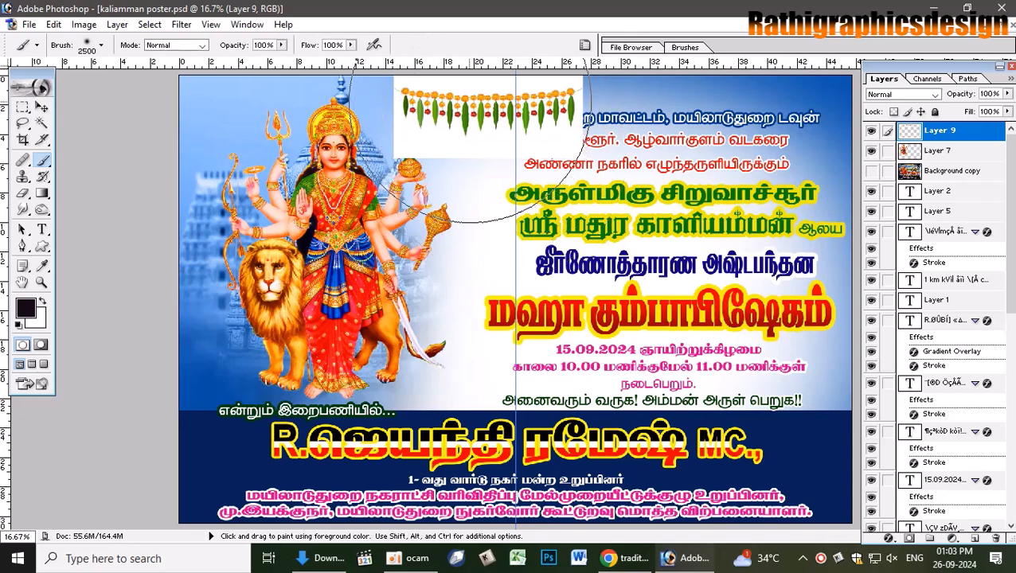
pyautogui.moveTo(462, 96); pyautogui.dragTo(451, 132)
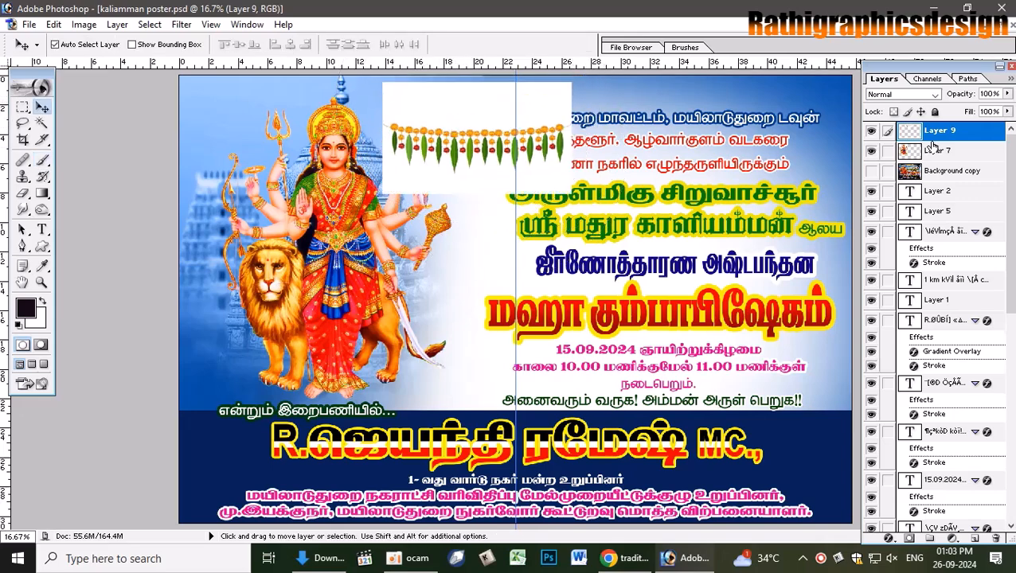
# - Try Multiply and Linear Burn on the garland, then reset it to Normal
pyautogui.click(935, 95)
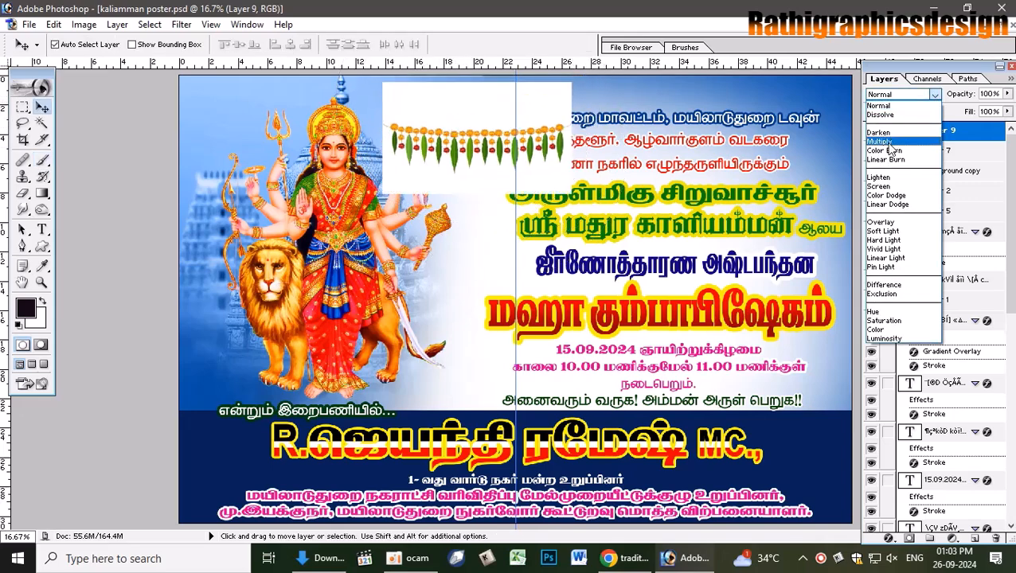
pyautogui.click(881, 141)
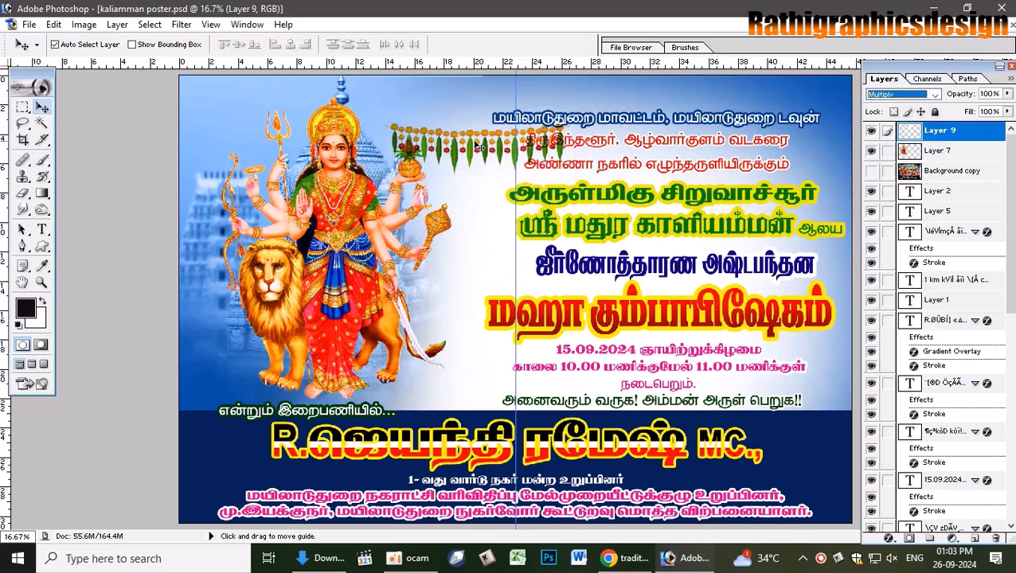
pyautogui.press('Down')
pyautogui.press('Down')
pyautogui.press('Down')
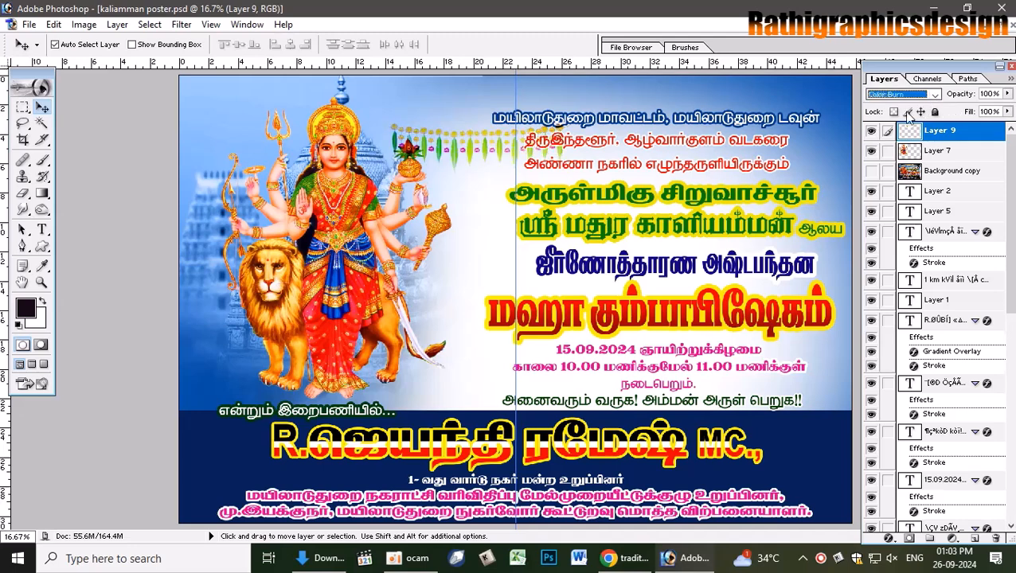
pyautogui.press('Up')
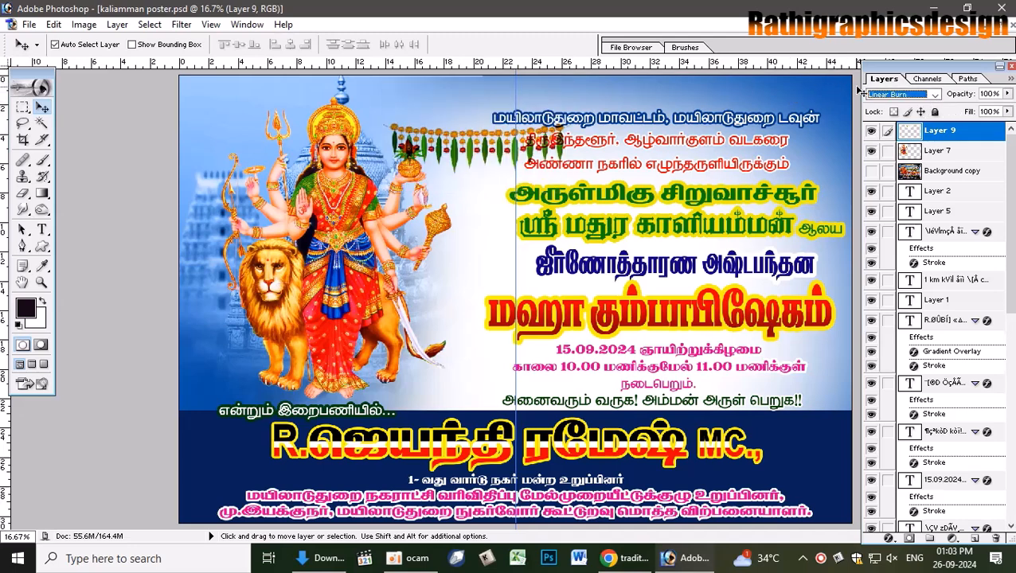
pyautogui.press('Up')
pyautogui.press('Up')
pyautogui.press('Up')
pyautogui.press('Up')
pyautogui.press('Up')
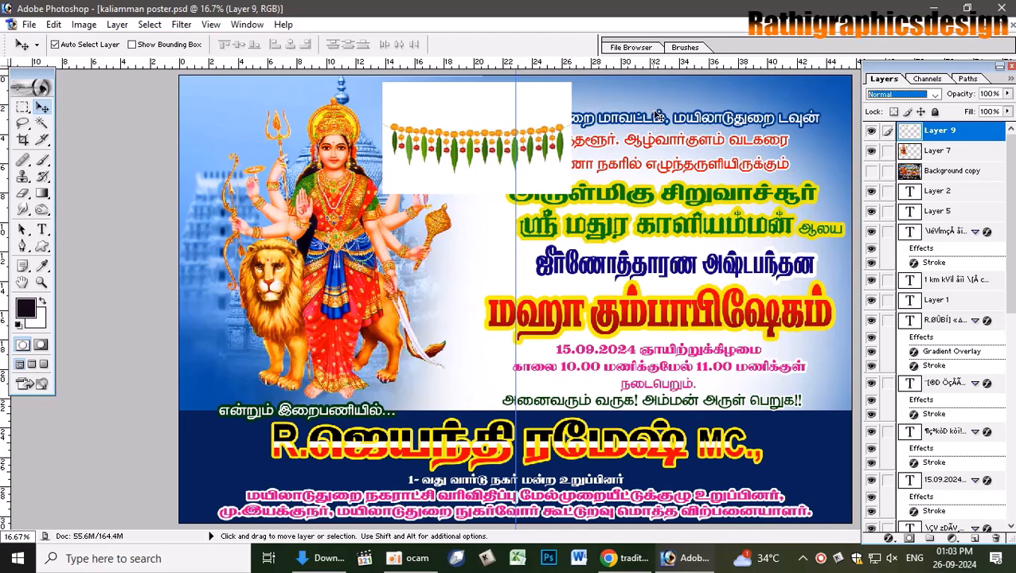
# - Magic Wand the garland's white background, delete it, and feather the selection
pyautogui.press('e')
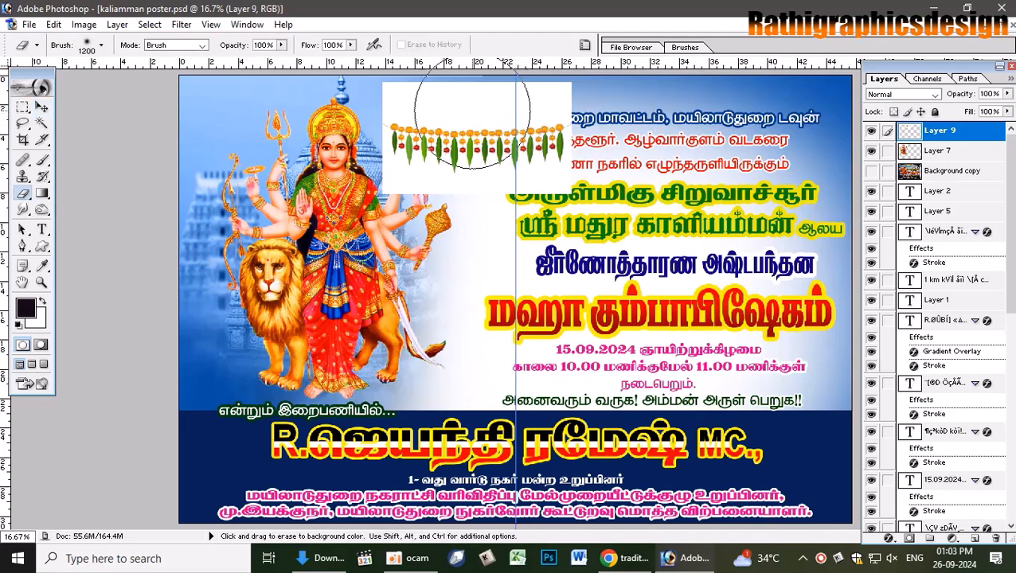
pyautogui.press('w')
pyautogui.click(465, 107)
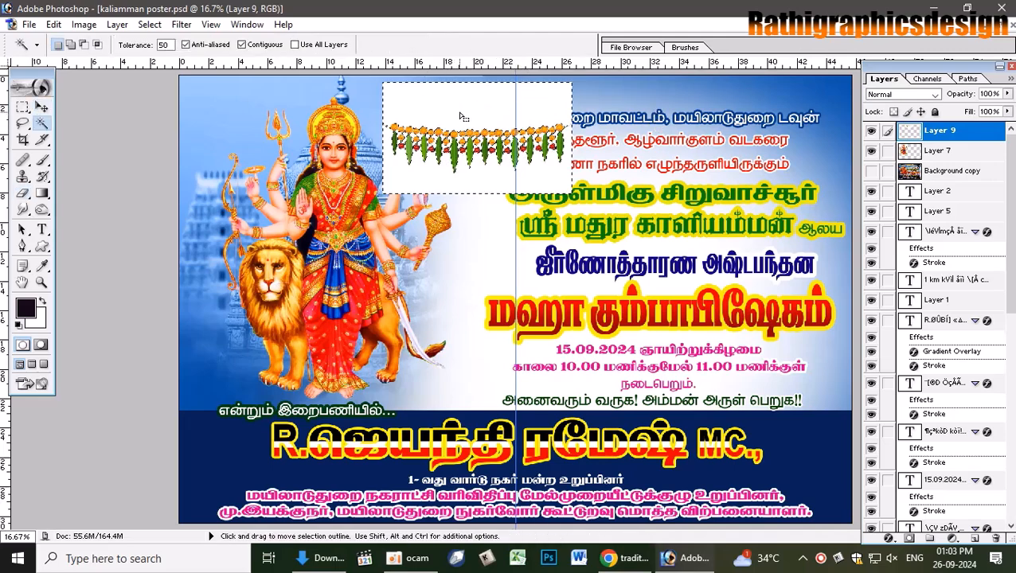
pyautogui.keyDown('shift'); pyautogui.click(640, 126); pyautogui.keyUp('shift')
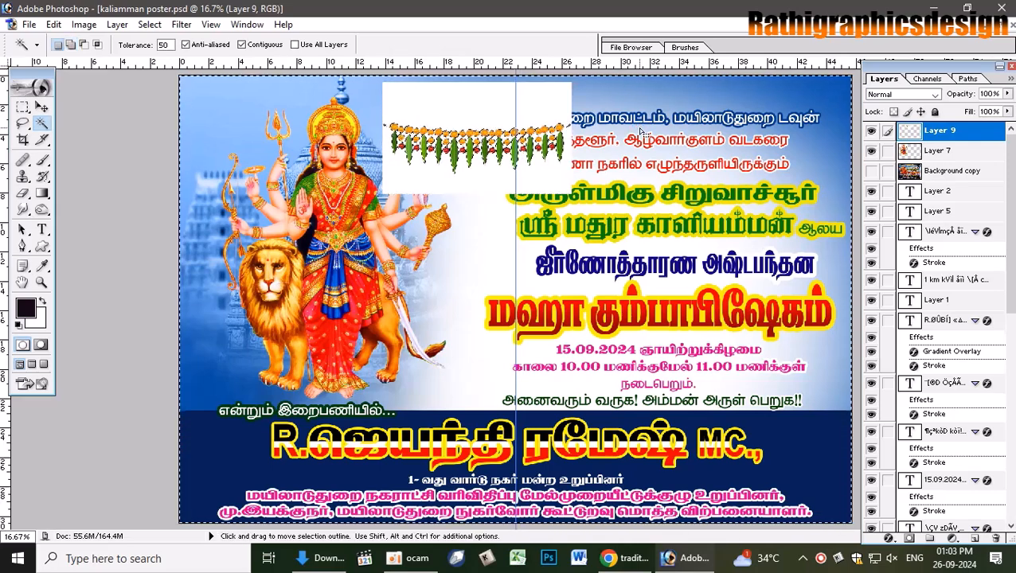
pyautogui.press('Delete')
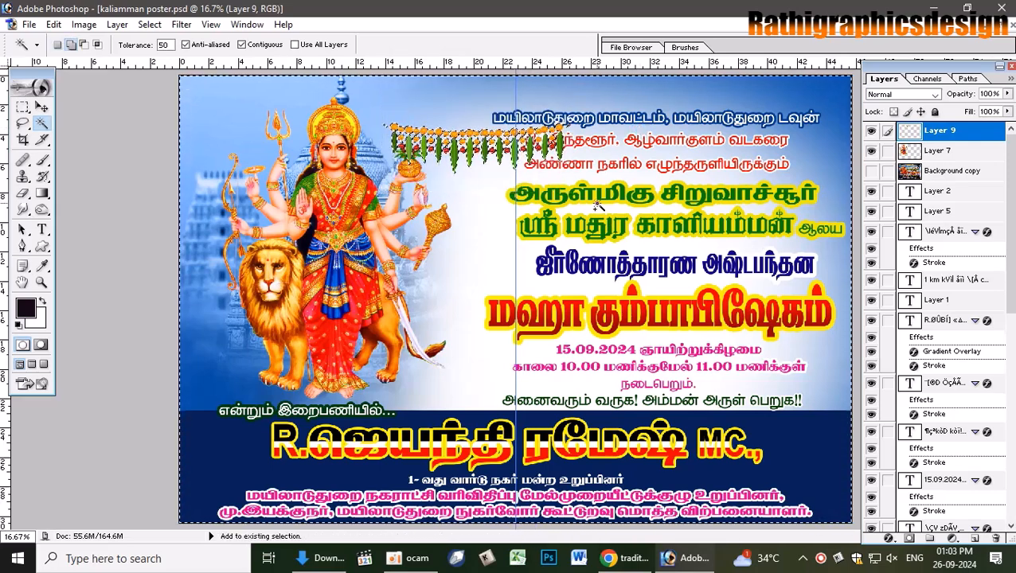
pyautogui.hotkey('ctrl', 'alt', 'd')
pyautogui.press('Return')
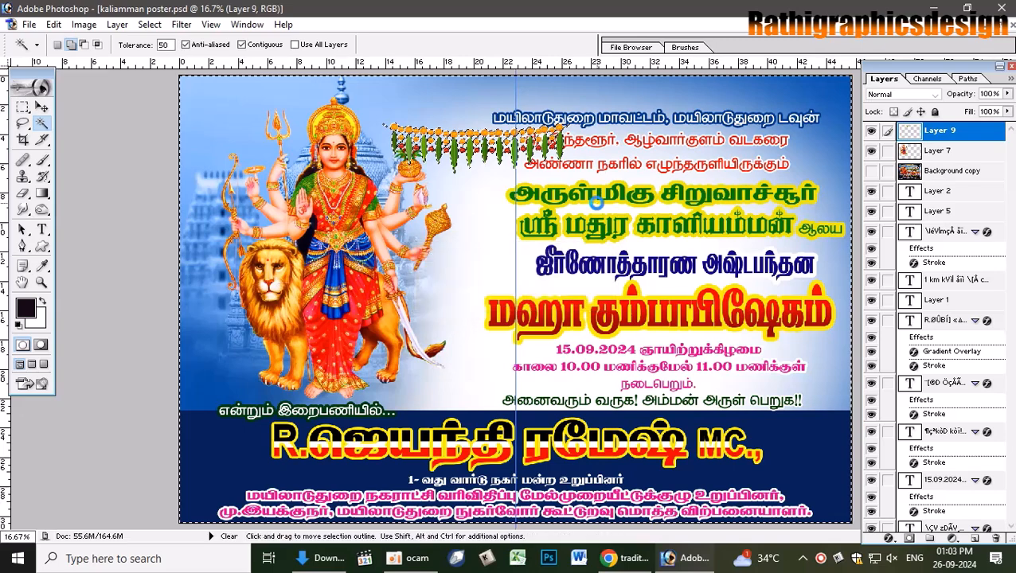
pyautogui.hotkey('ctrl', 'd')
# - Position the garland copies along the poster's full top edge
pyautogui.press('v')
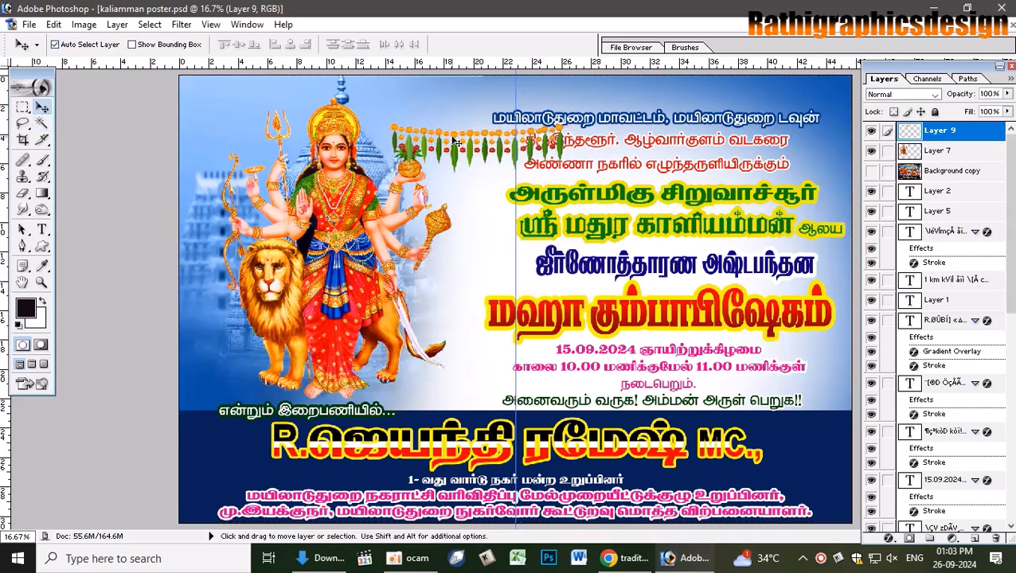
pyautogui.moveTo(453, 141); pyautogui.dragTo(690, 99)
pyautogui.moveTo(769, 102); pyautogui.dragTo(860, 97)
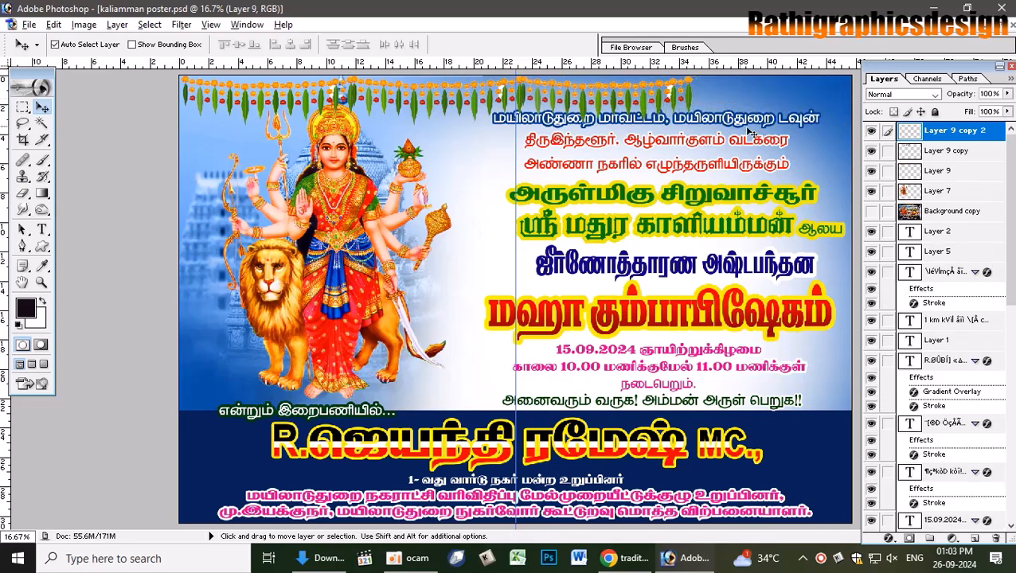
pyautogui.moveTo(692, 99)
pyautogui.mouseDown()
pyautogui.moveTo(858, 94)
pyautogui.moveTo(689, 102)
pyautogui.mouseUp()
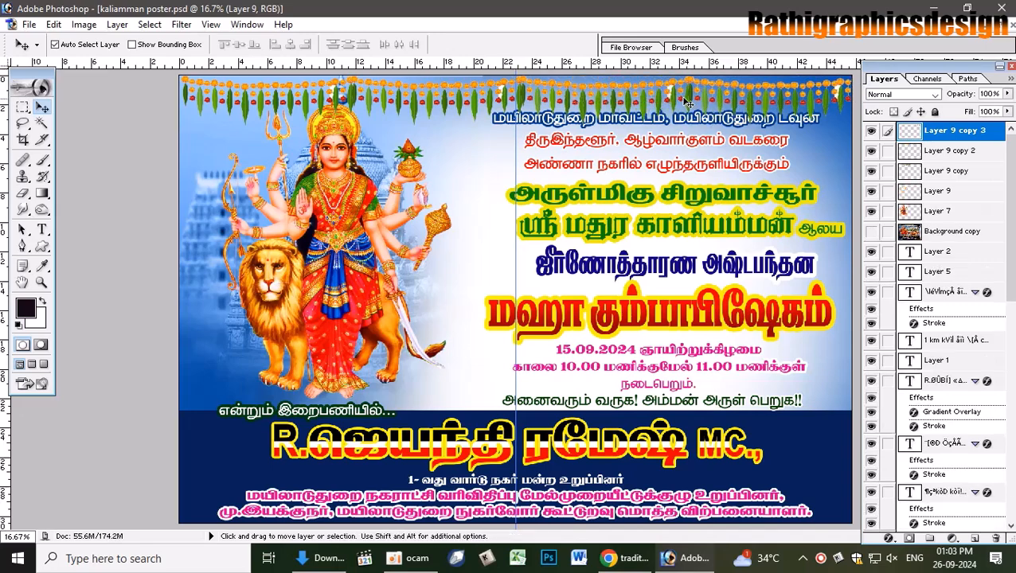
# - Pick the garland layers, including Layer 9 copy, from the layer list at points along the top
pyautogui.rightClick(647, 90)
pyautogui.click(660, 96)
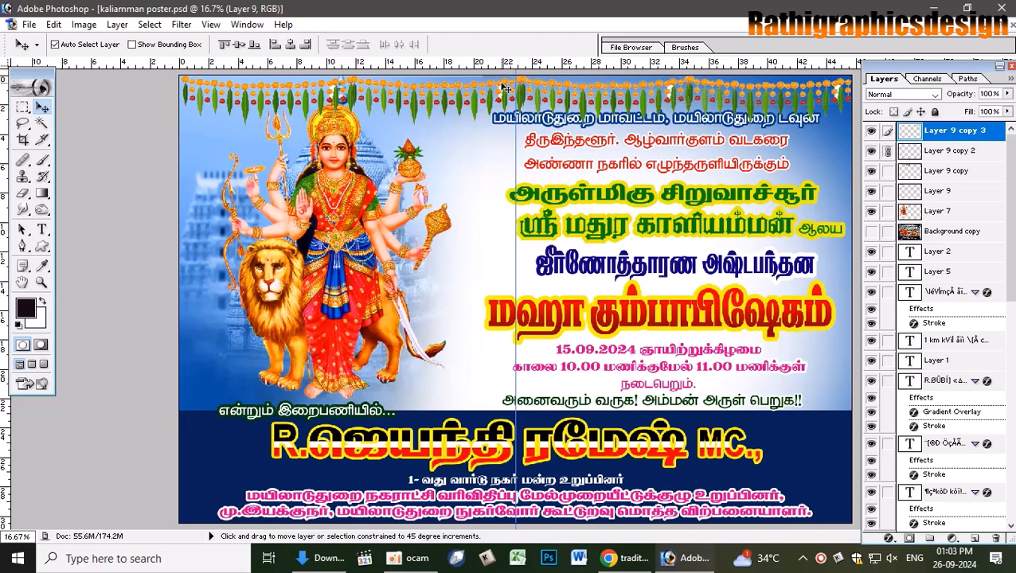
pyautogui.rightClick(502, 84)
pyautogui.click(527, 95)
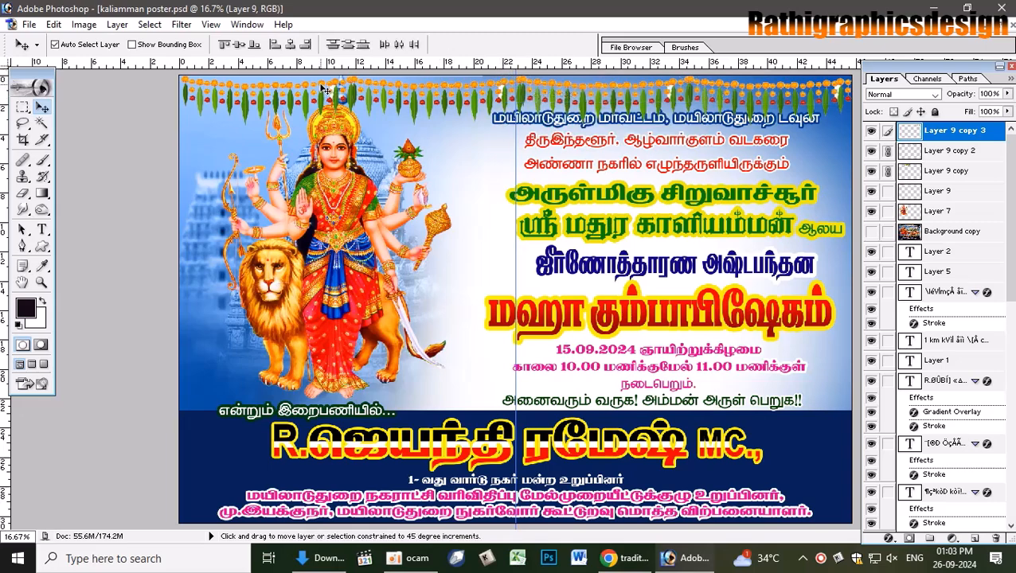
pyautogui.rightClick(325, 89)
pyautogui.click(350, 93)
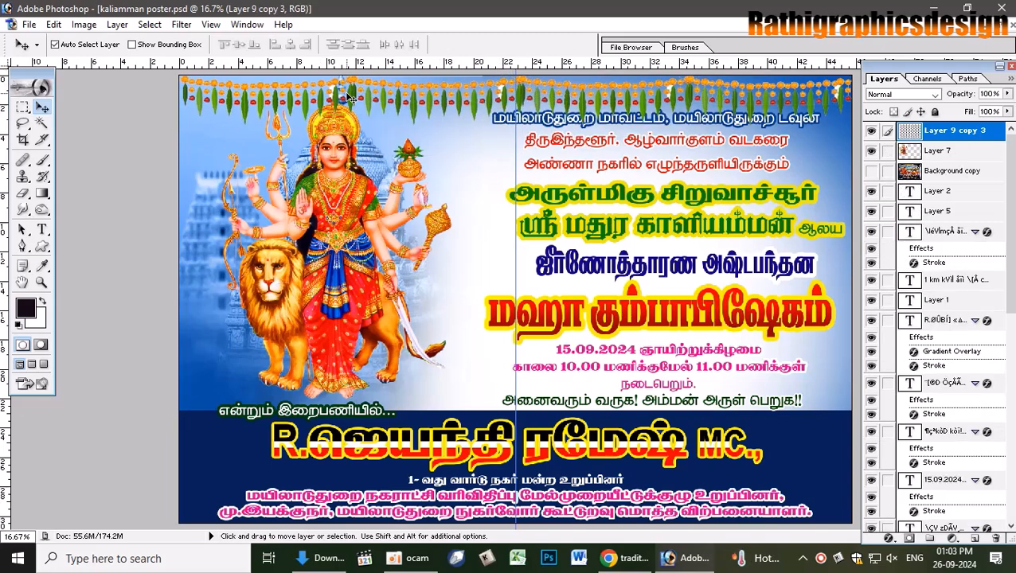
# - Restack the garland and goddess layers, leaving Layer 9 copy 3 selected above the goddess
pyautogui.hotkey('ctrl', 'shift', '[')
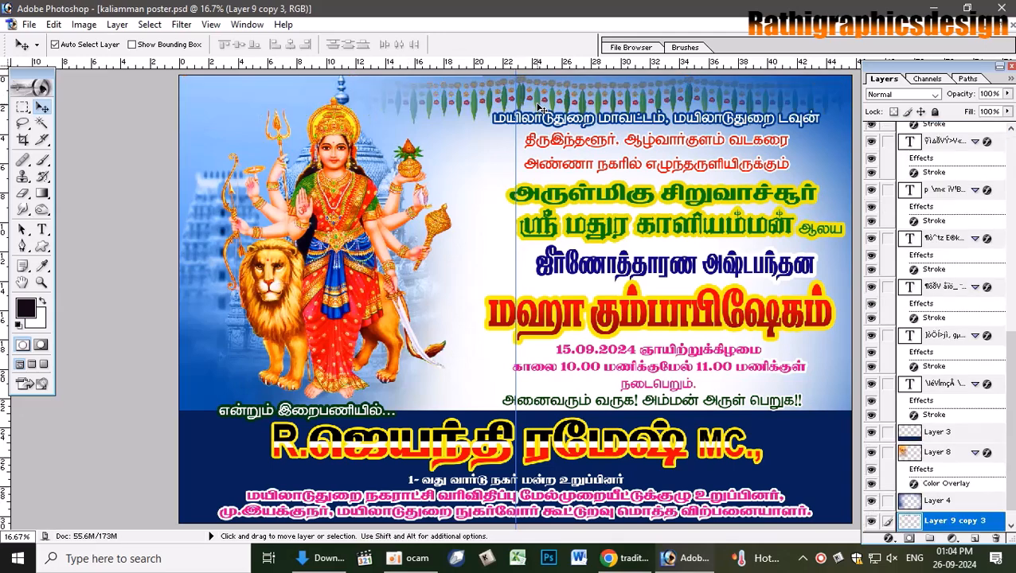
pyautogui.hotkey('ctrl', ']')
pyautogui.hotkey('ctrl', ']')
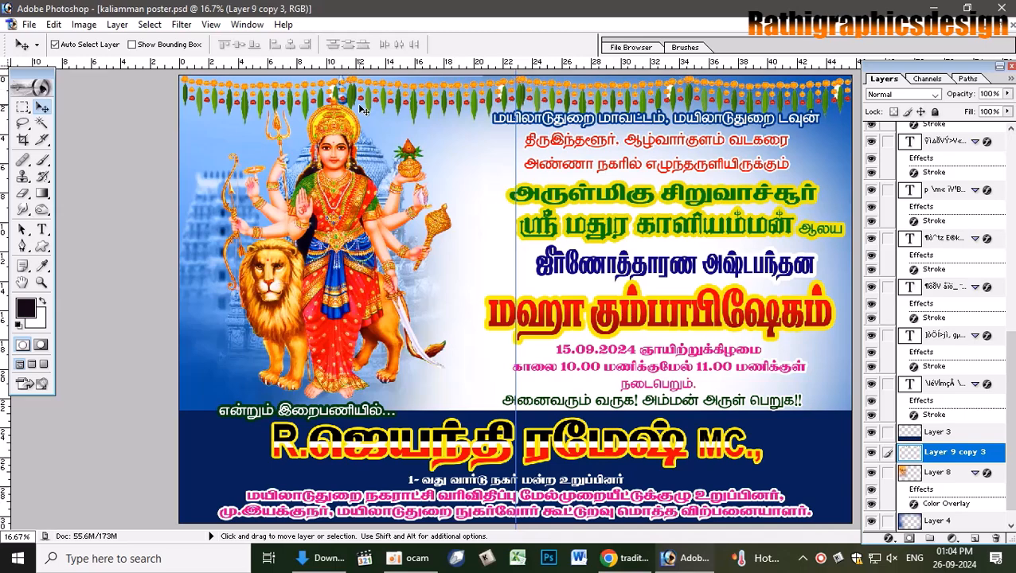
pyautogui.click(382, 162)
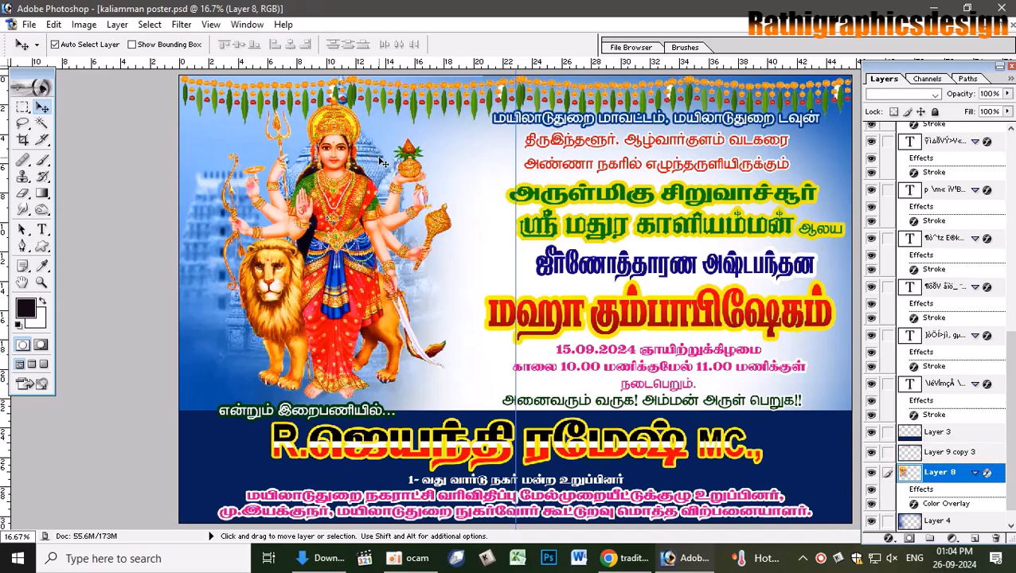
pyautogui.hotkey('ctrl', ']')
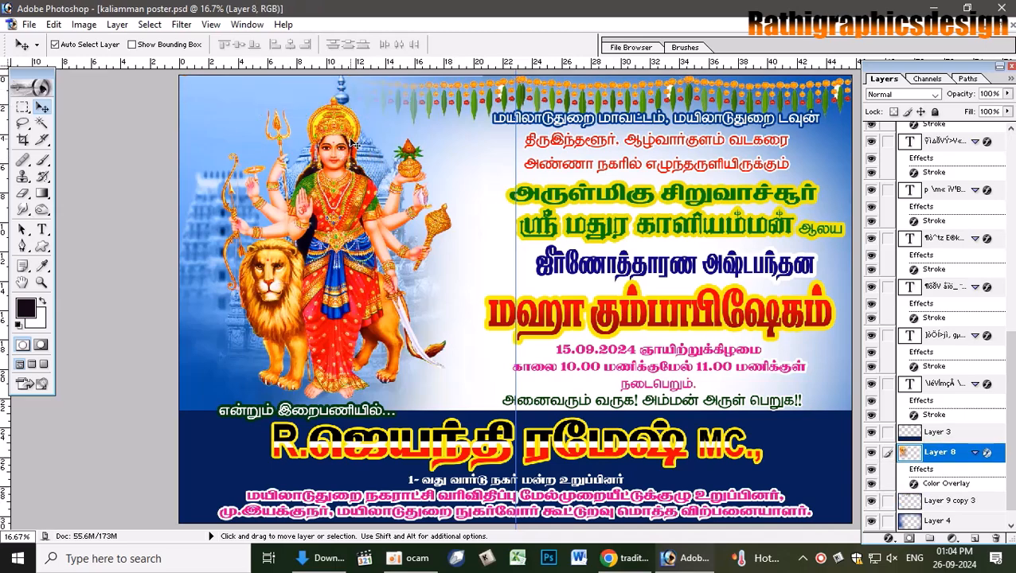
pyautogui.hotkey('ctrl', '[')
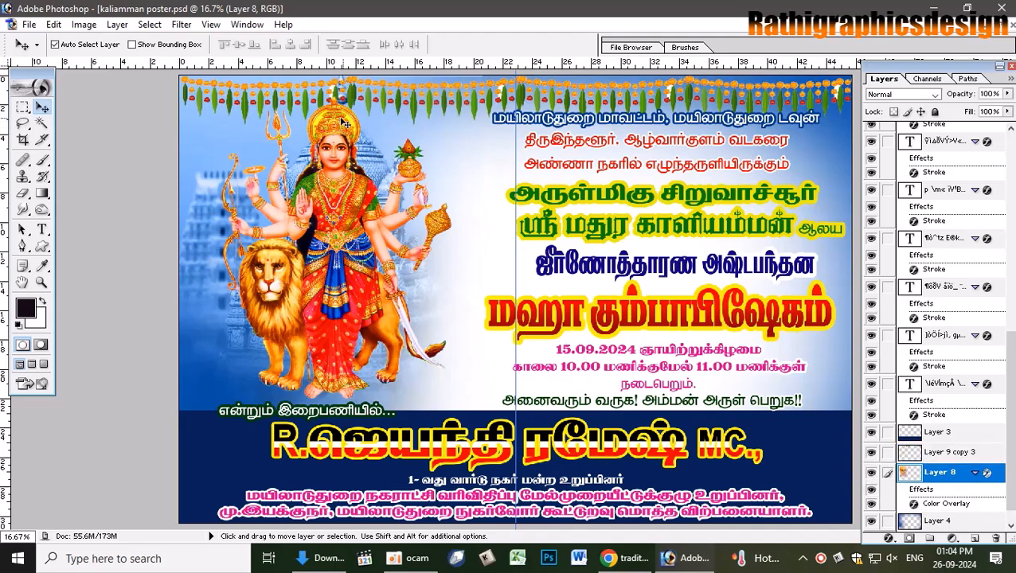
pyautogui.click(908, 95)
pyautogui.click(908, 95)
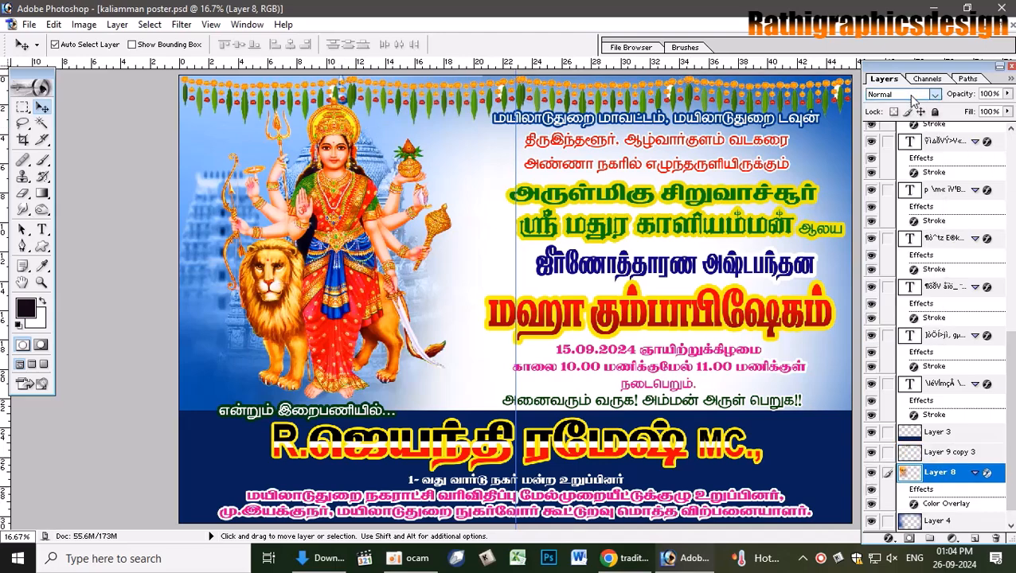
pyautogui.click(574, 102)
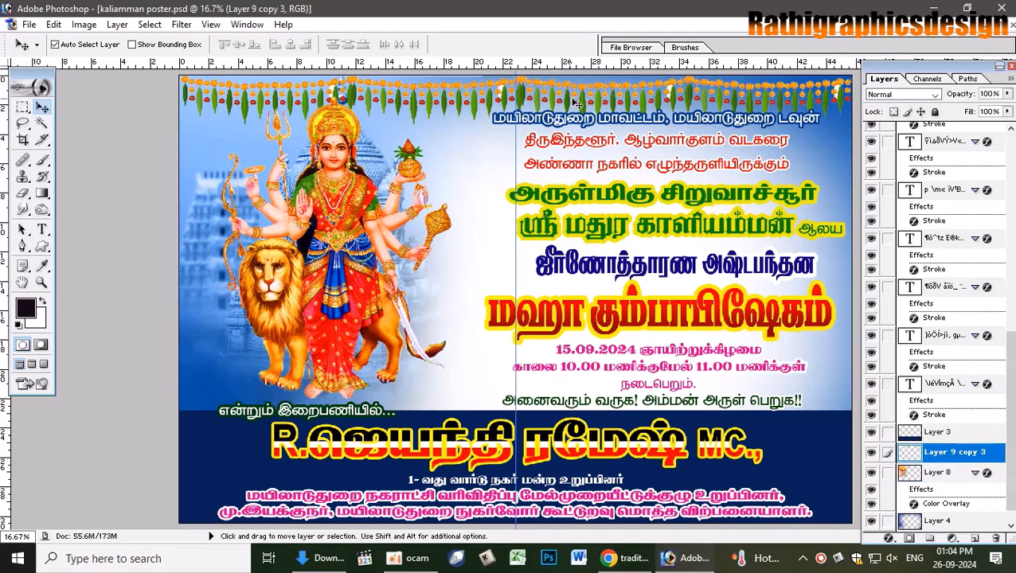
# - Step through blend modes on the garland and settle on Linear Light
pyautogui.click(920, 94)
pyautogui.click(920, 94)
pyautogui.press('Down')
pyautogui.press('Down')
pyautogui.press('Down')
pyautogui.press('Down')
pyautogui.press('Down')
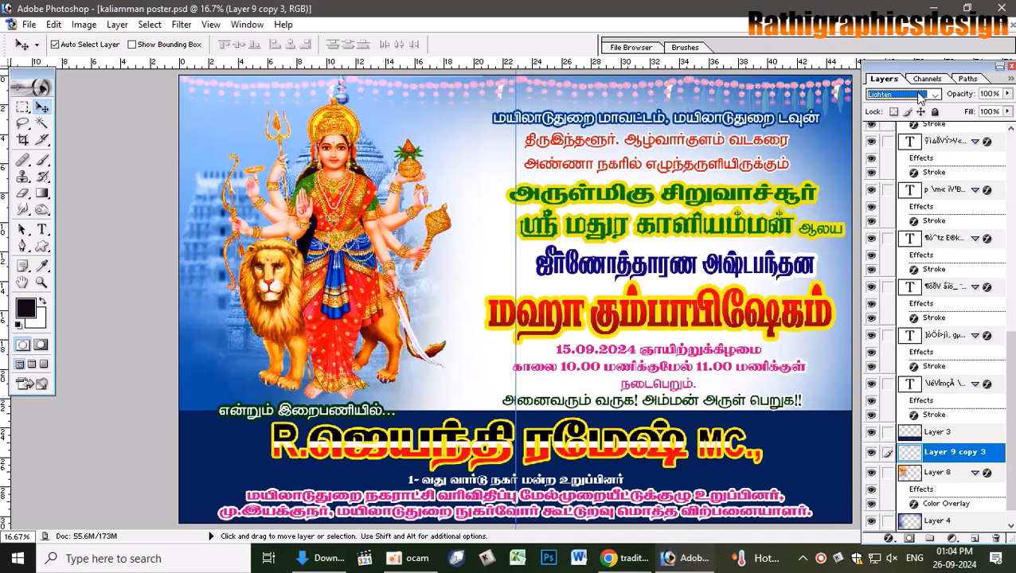
pyautogui.press('Down')
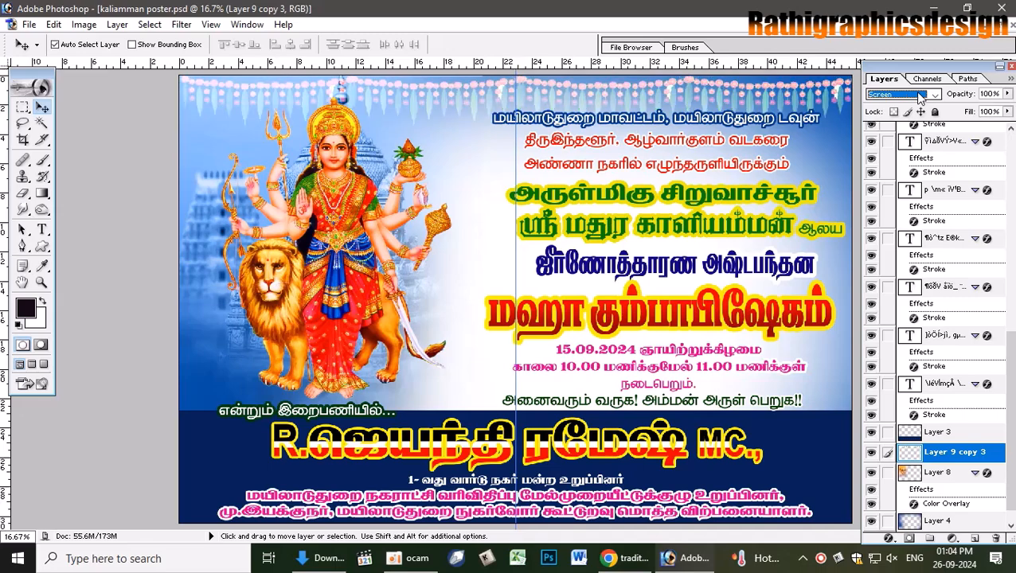
pyautogui.press('Down')
pyautogui.press('Down')
pyautogui.press('Down')
pyautogui.press('Down')
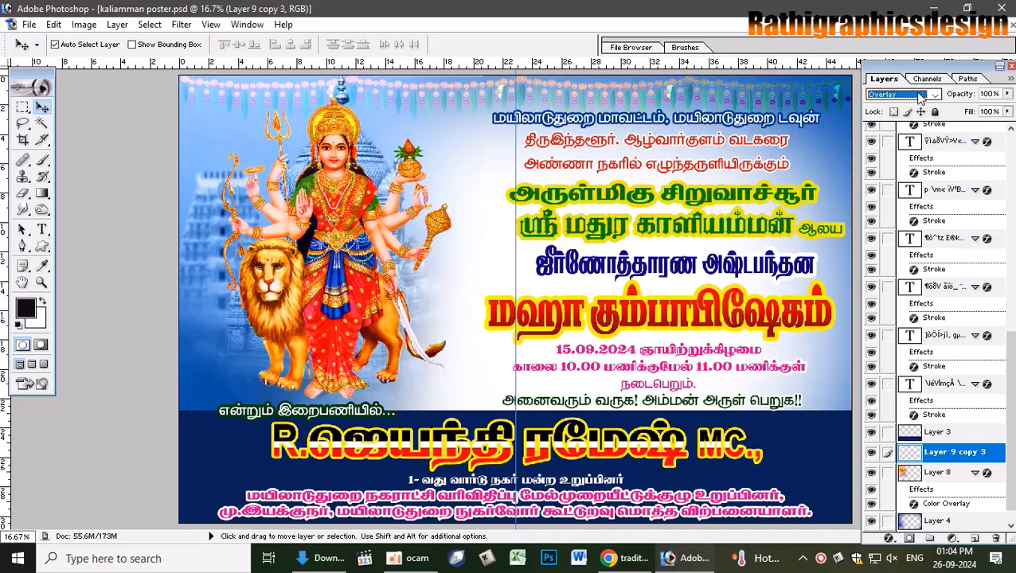
pyautogui.press('Down')
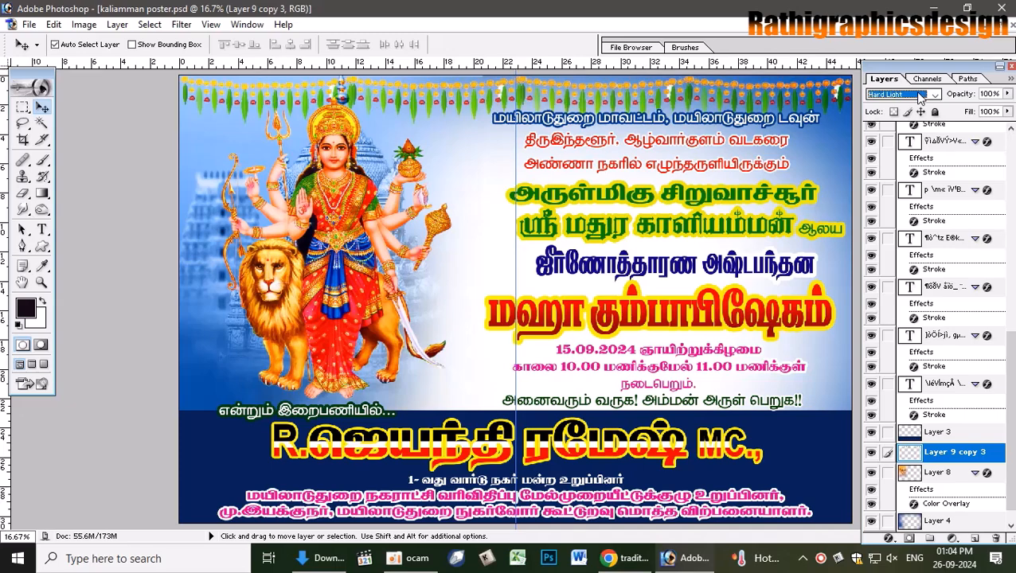
pyautogui.press('Down')
pyautogui.press('Down')
pyautogui.press('Down')
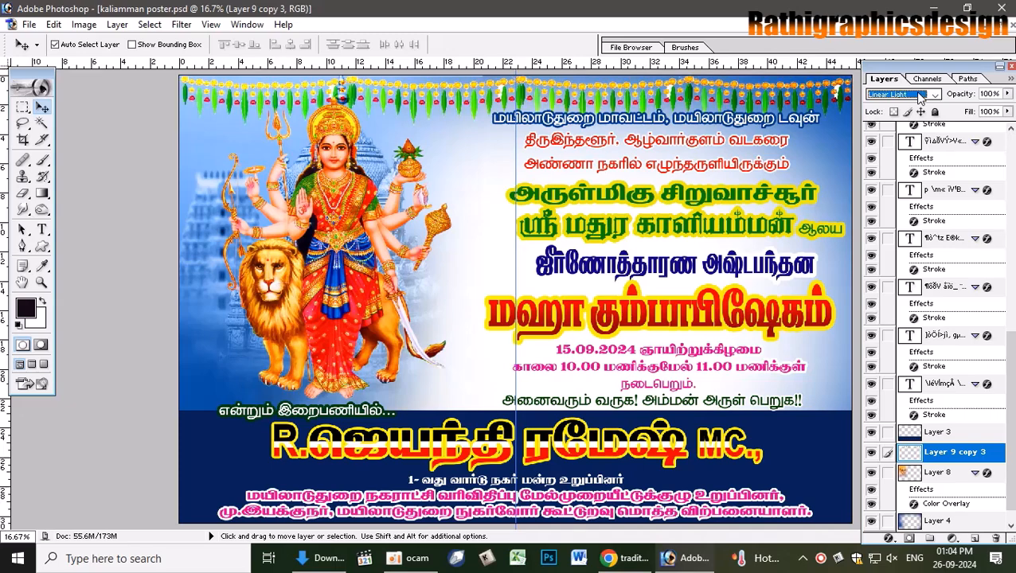
pyautogui.press('Up')
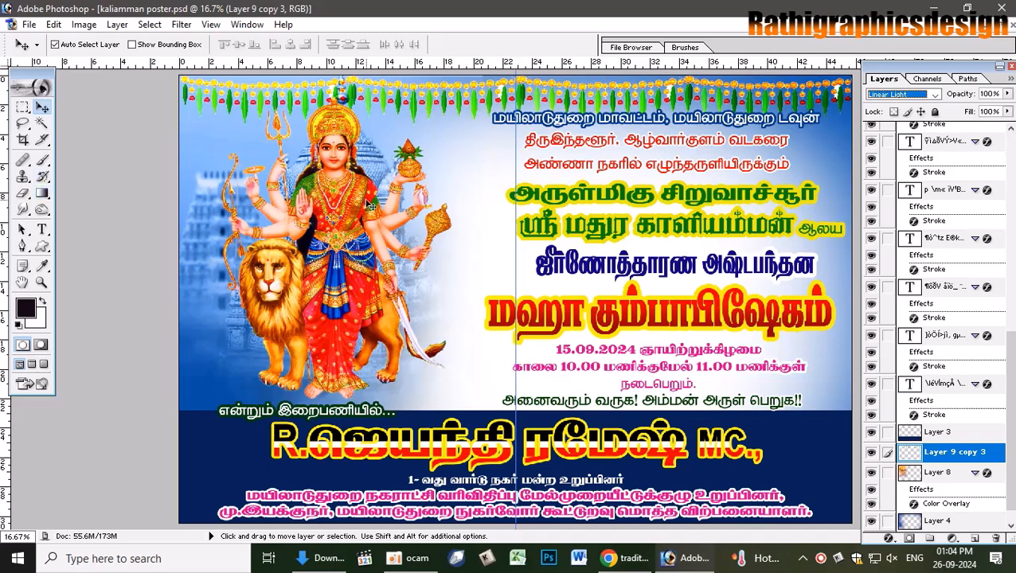
# - Erase the garland on both sides of the goddess's head and over the poster's centre
pyautogui.click(404, 191)
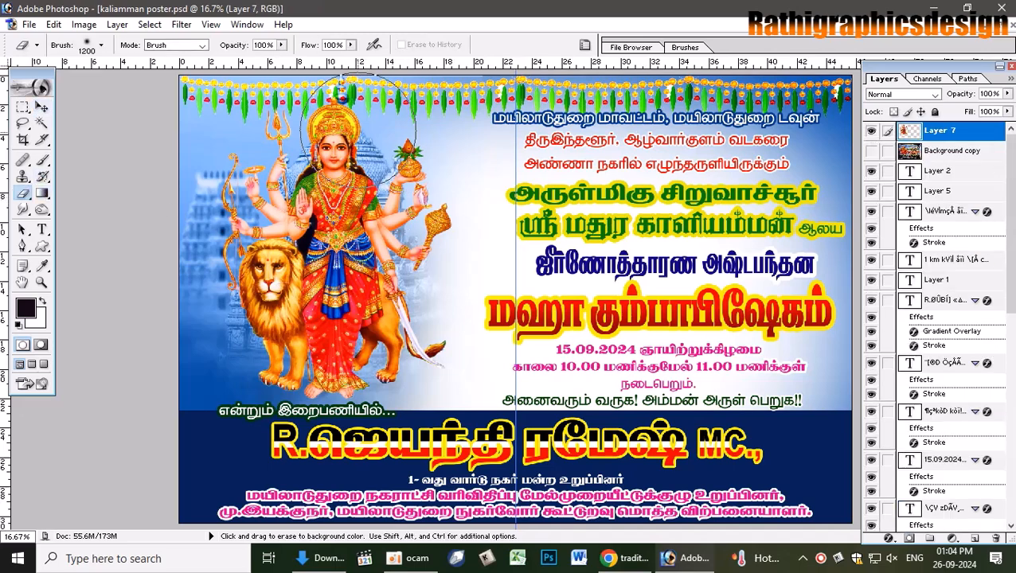
pyautogui.click(372, 108)
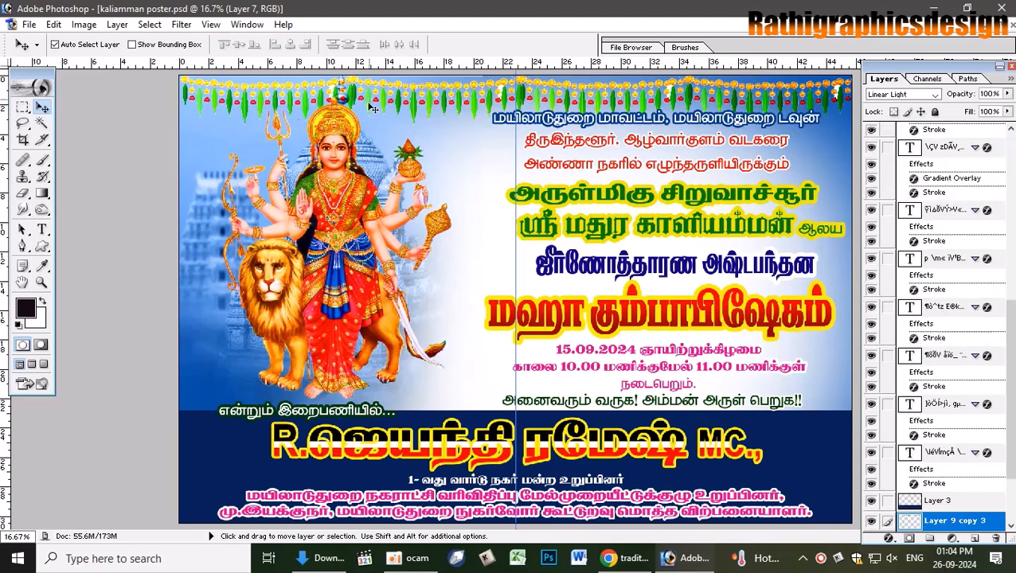
pyautogui.press('e')
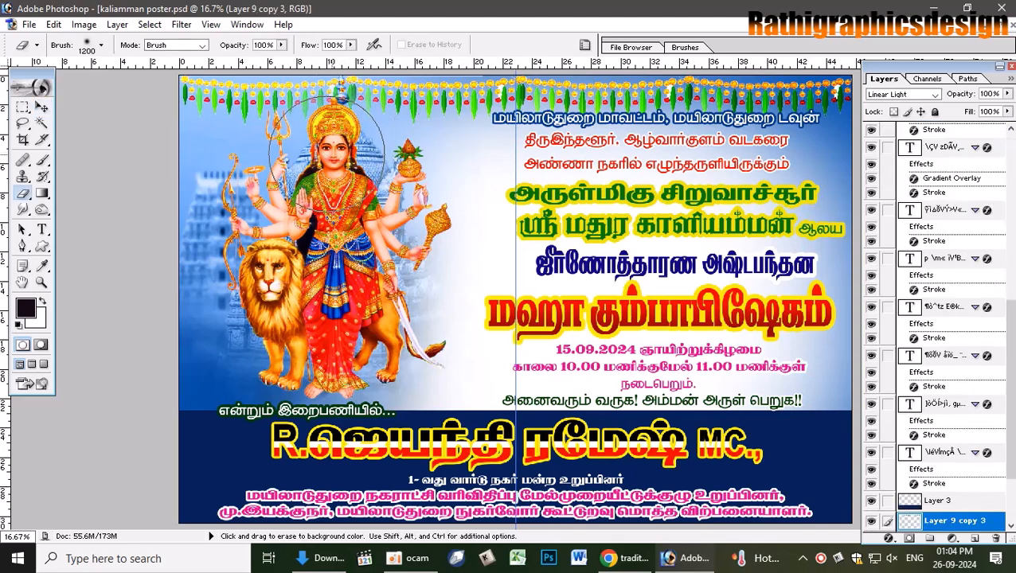
pyautogui.click(325, 140)
pyautogui.click(307, 146)
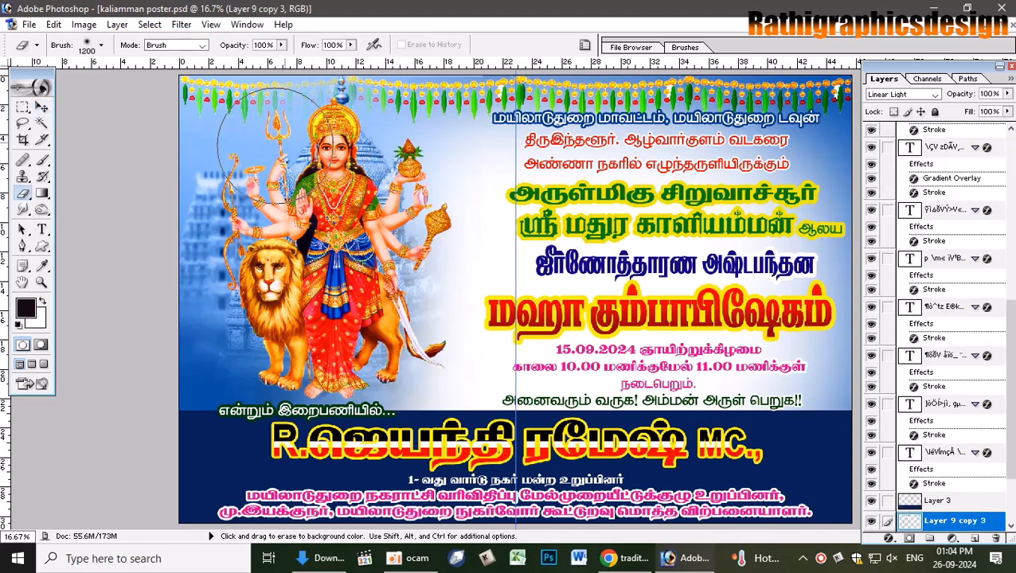
pyautogui.click(274, 145)
pyautogui.click(431, 159)
pyautogui.click(505, 155)
pyautogui.click(551, 145)
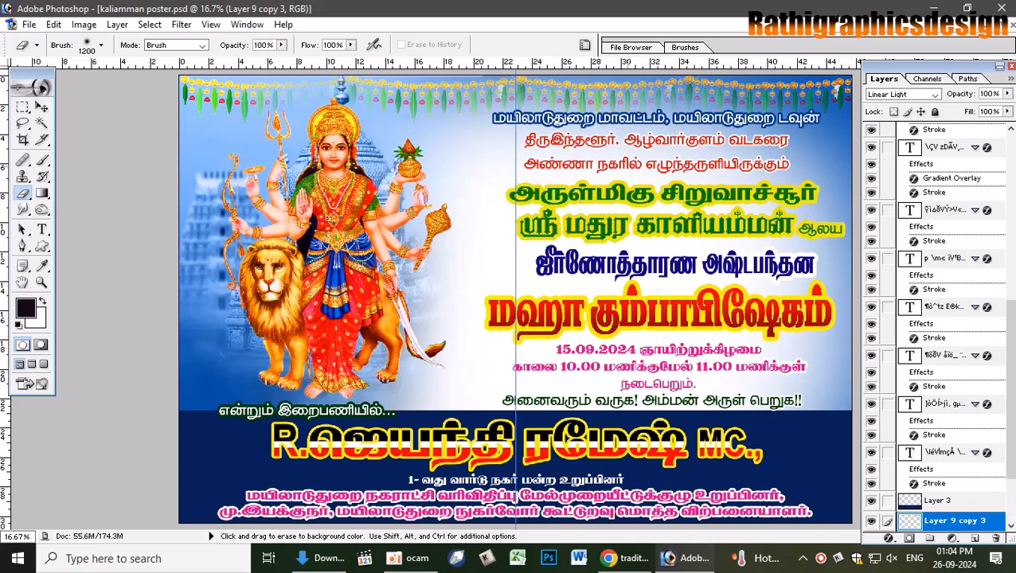
pyautogui.click(216, 160)
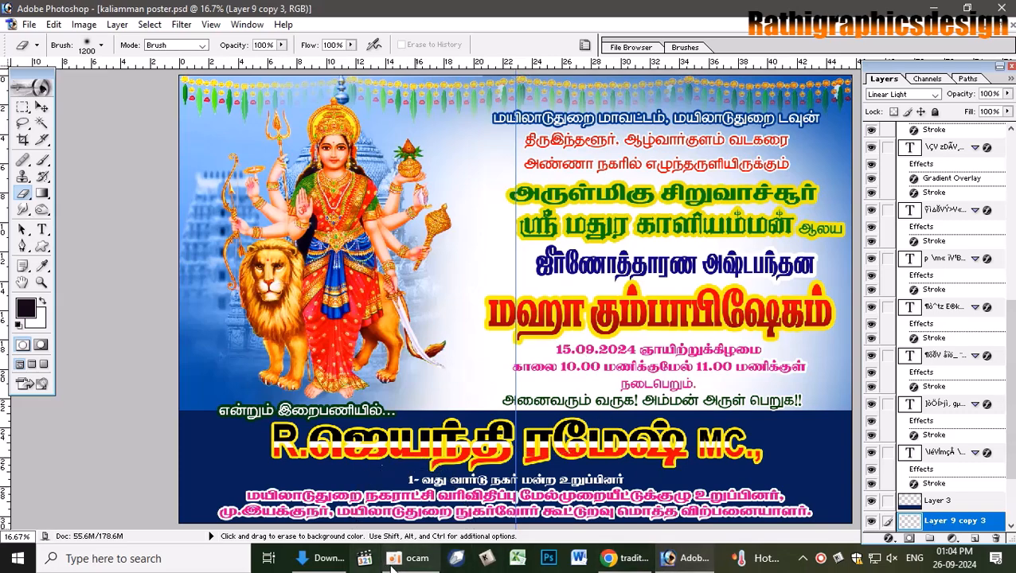
pyautogui.click(634, 562)
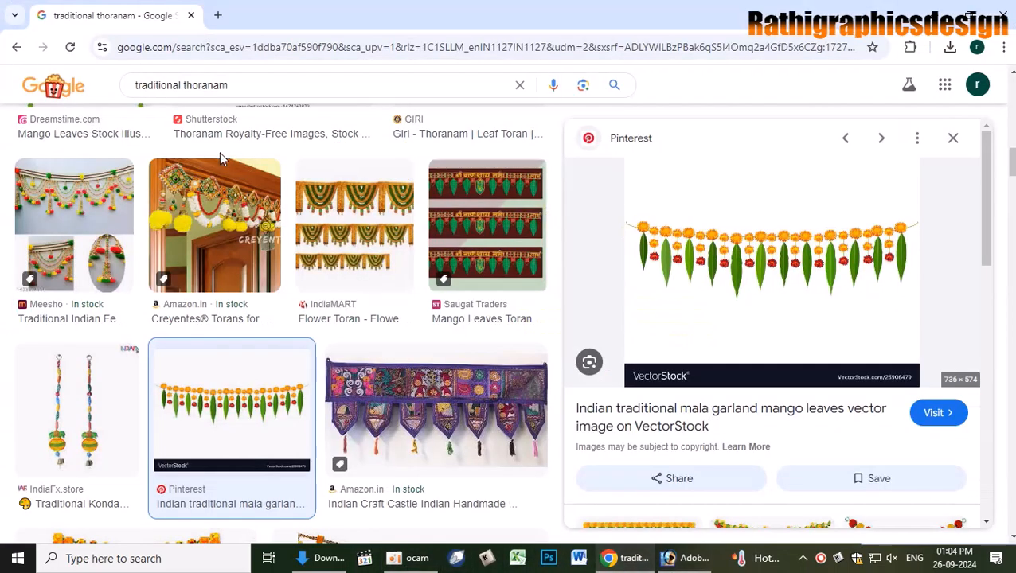
# - Go back in Google and search for 'kovil pillar png'
pyautogui.click(15, 48)
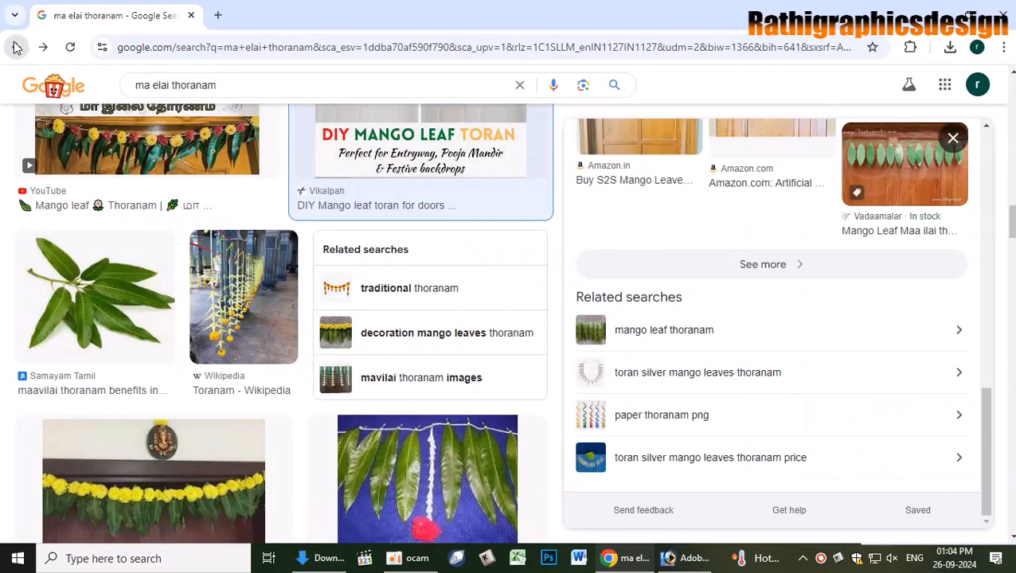
pyautogui.click(14, 47)
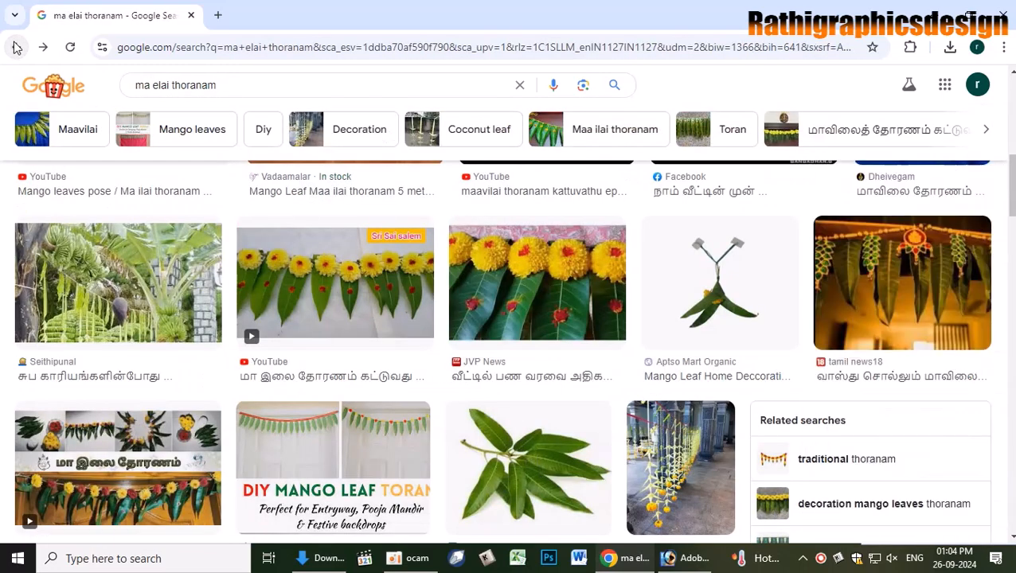
pyautogui.click(14, 48)
pyautogui.moveTo(234, 101); pyautogui.dragTo(134, 101)
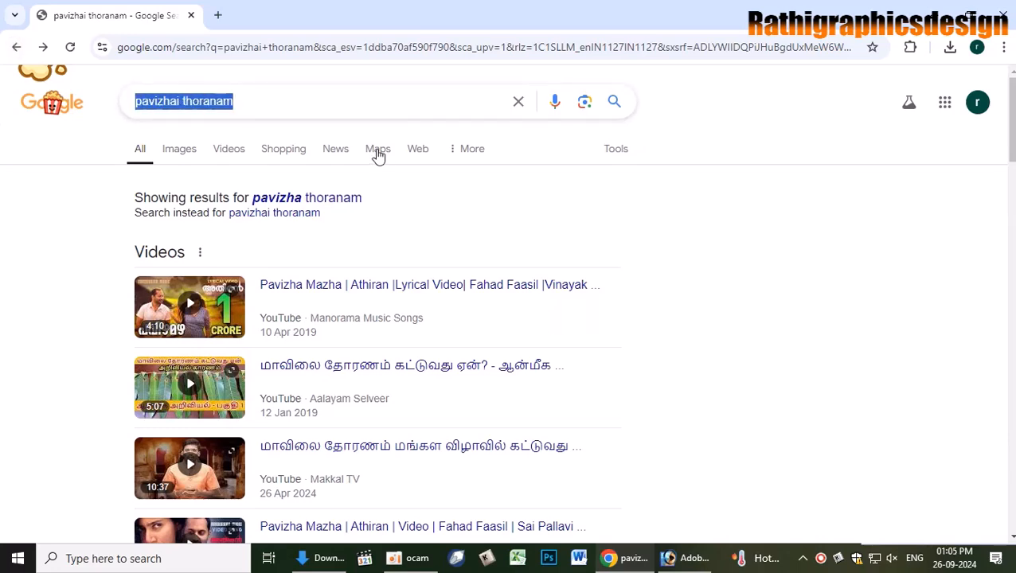
pyautogui.write('kovil ')
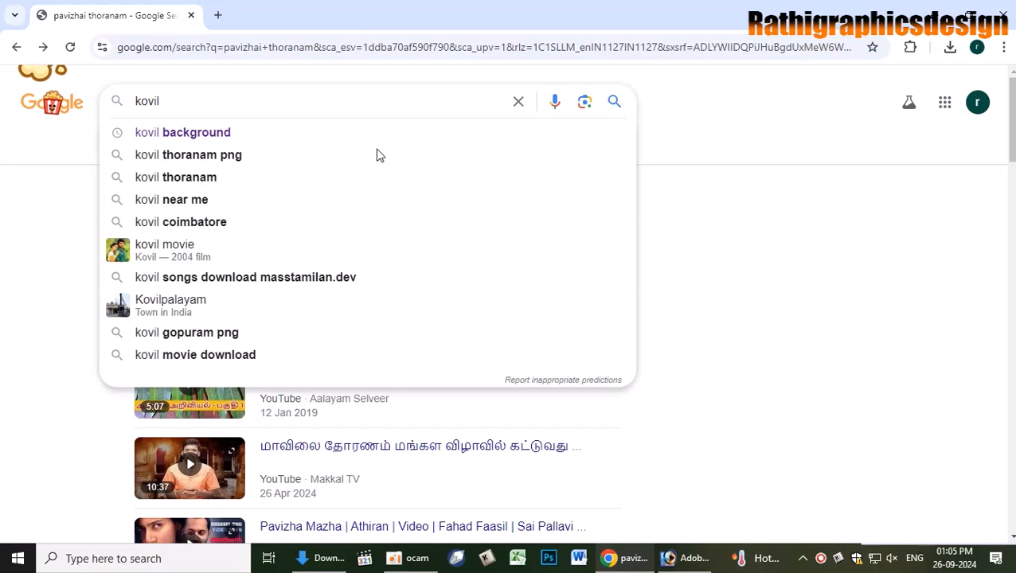
pyautogui.write('pillai')
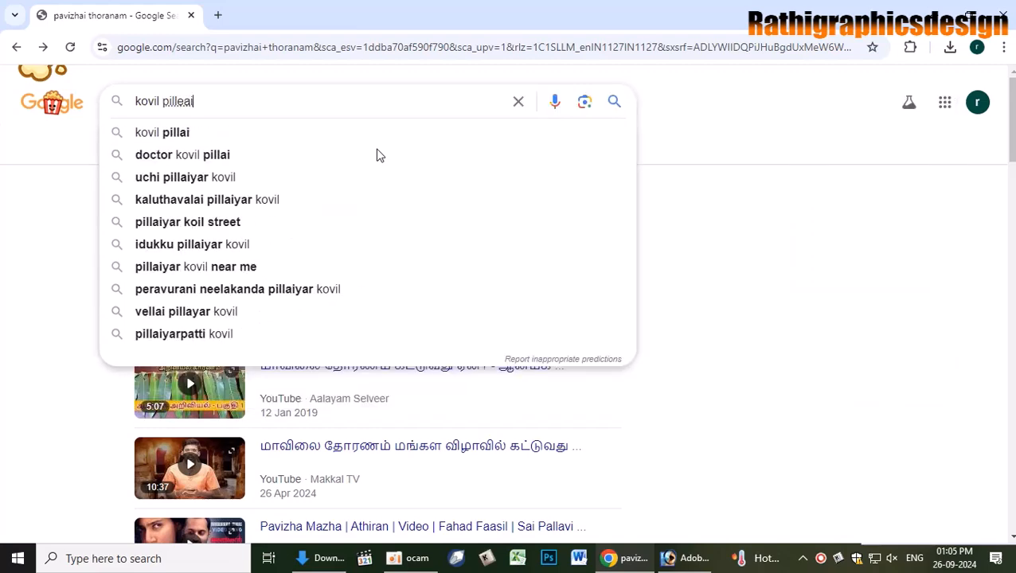
pyautogui.press('BackSpace')
pyautogui.press('BackSpace')
pyautogui.write('e')
pyautogui.press('BackSpace')
pyautogui.press('BackSpace')
pyautogui.write('ar png')
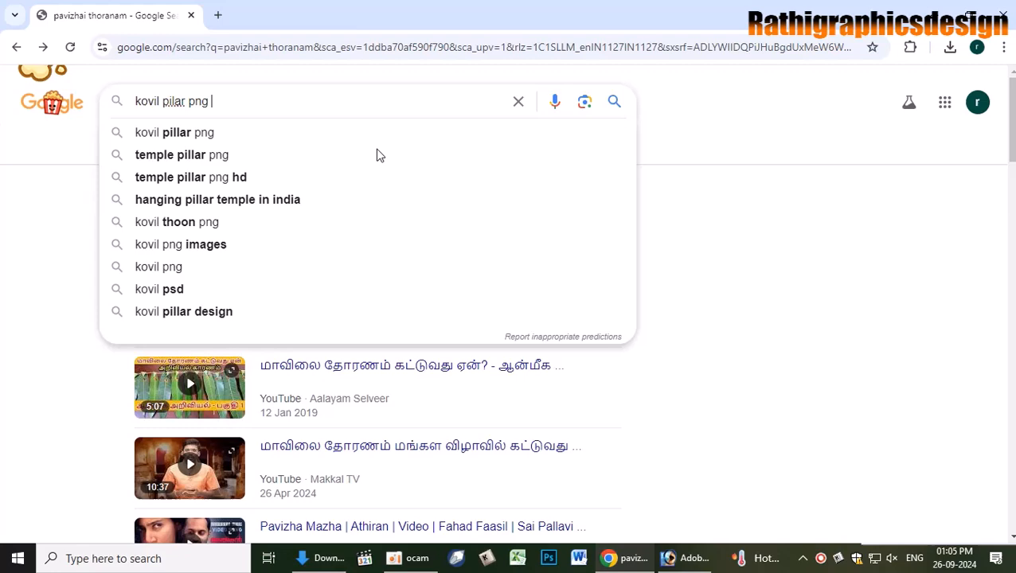
pyautogui.press('Return')
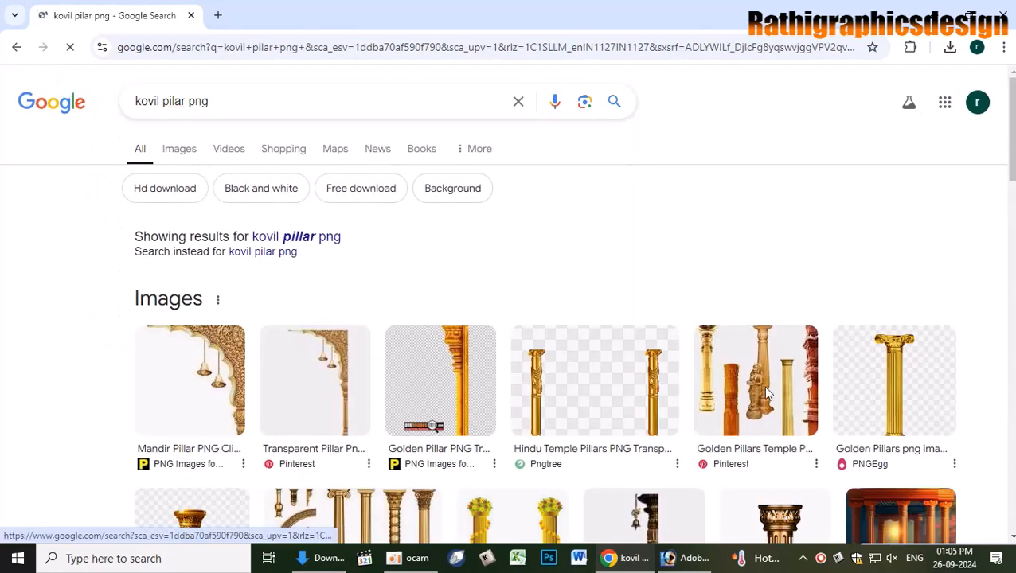
# - Add a misspelled 'background' to the pillar query and rerun the search
pyautogui.scroll(-1, 797, 420)
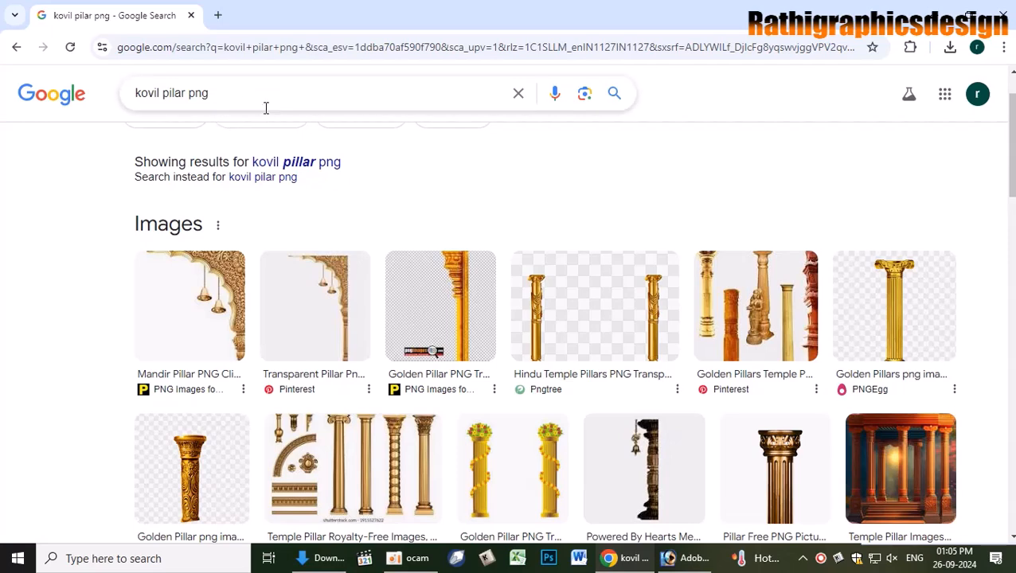
pyautogui.click(160, 94)
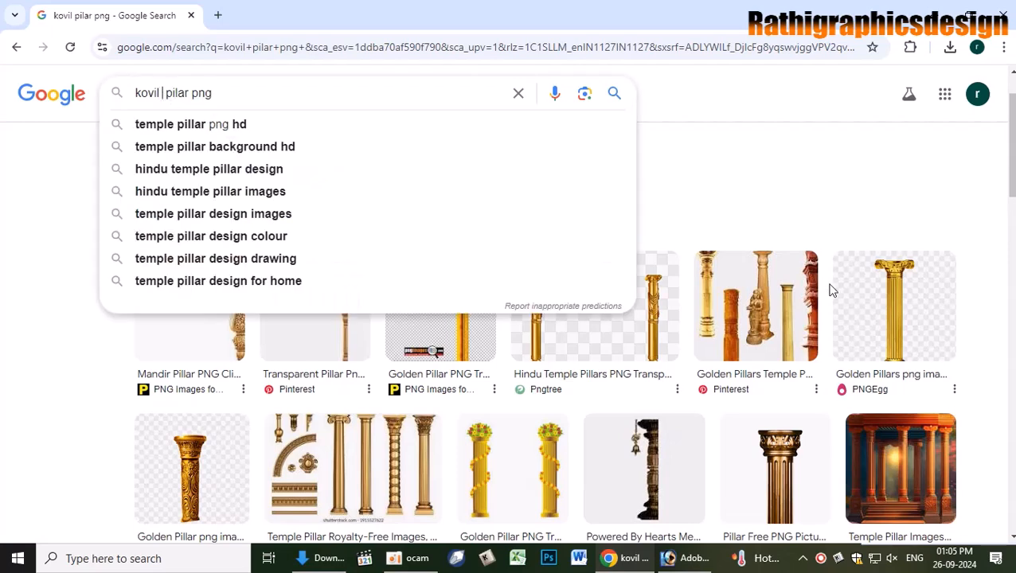
pyautogui.write('backgr')
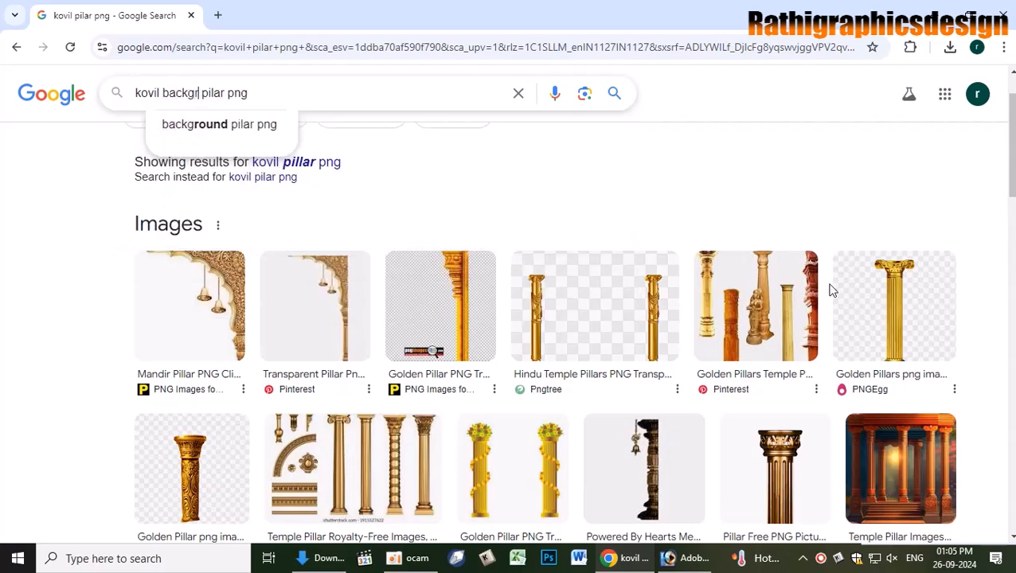
pyautogui.write('asdo')
pyautogui.press('BackSpace')
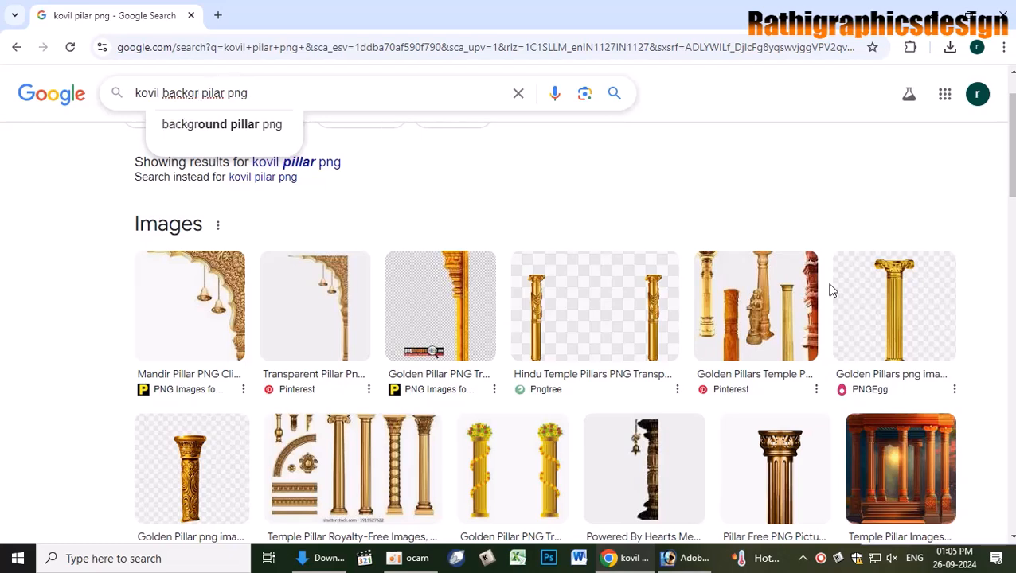
pyautogui.write('oung')
pyautogui.press('Return')
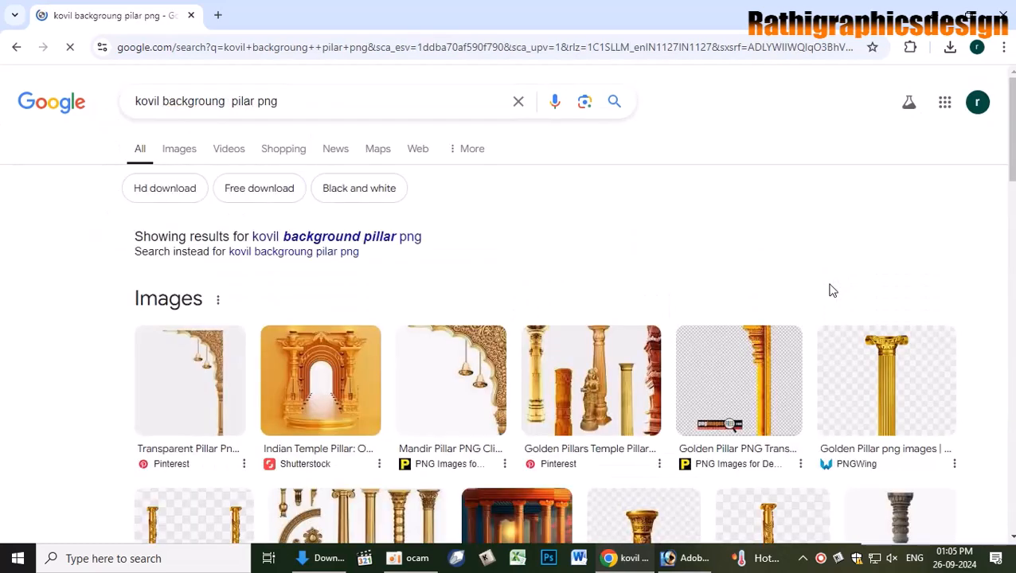
# - Accept the corrected 'kovil background pillar png' search and browse its results
pyautogui.click(355, 242)
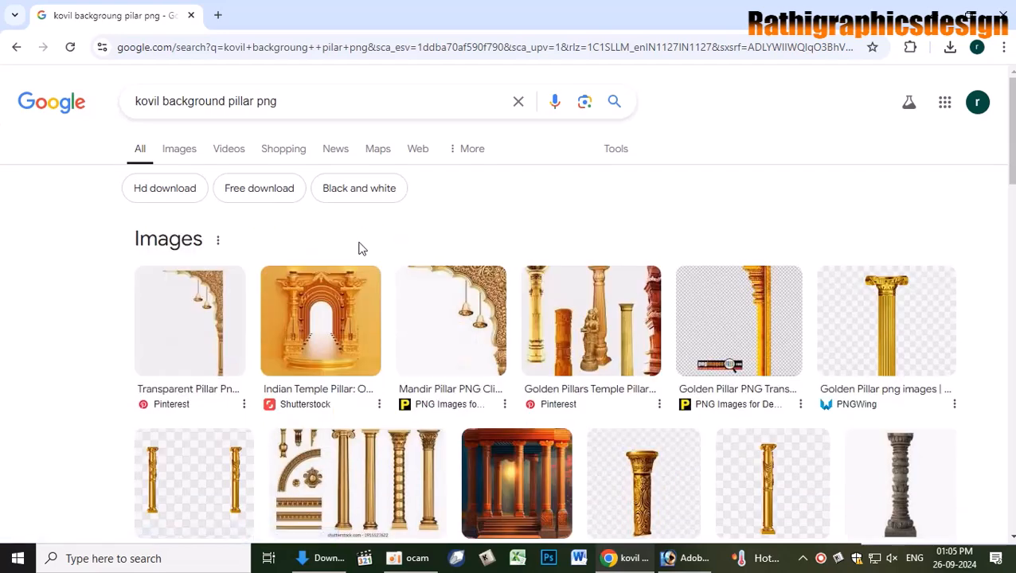
pyautogui.scroll(-3, 545, 404)
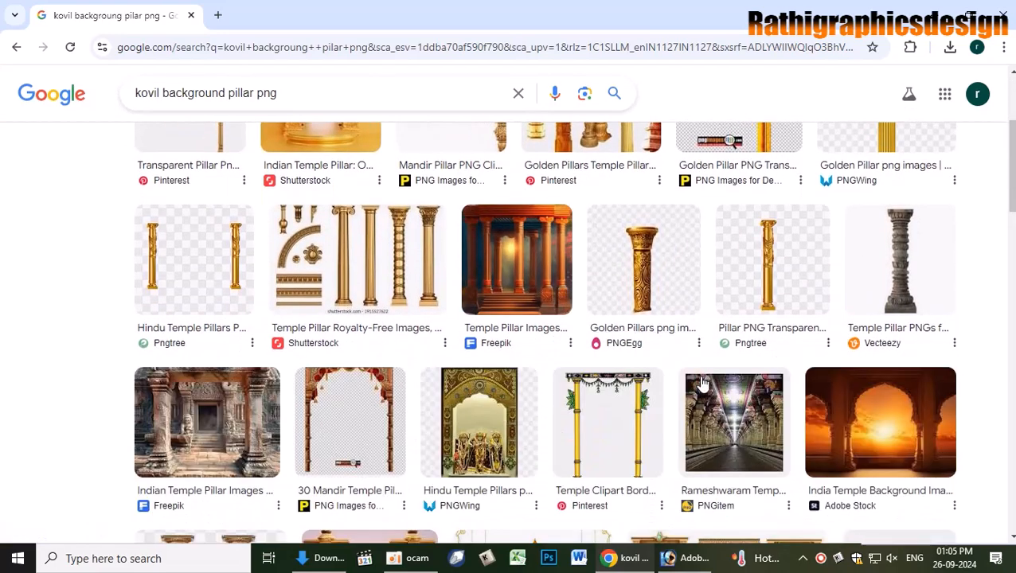
pyautogui.scroll(-4, 704, 388)
pyautogui.scroll(-2, 704, 389)
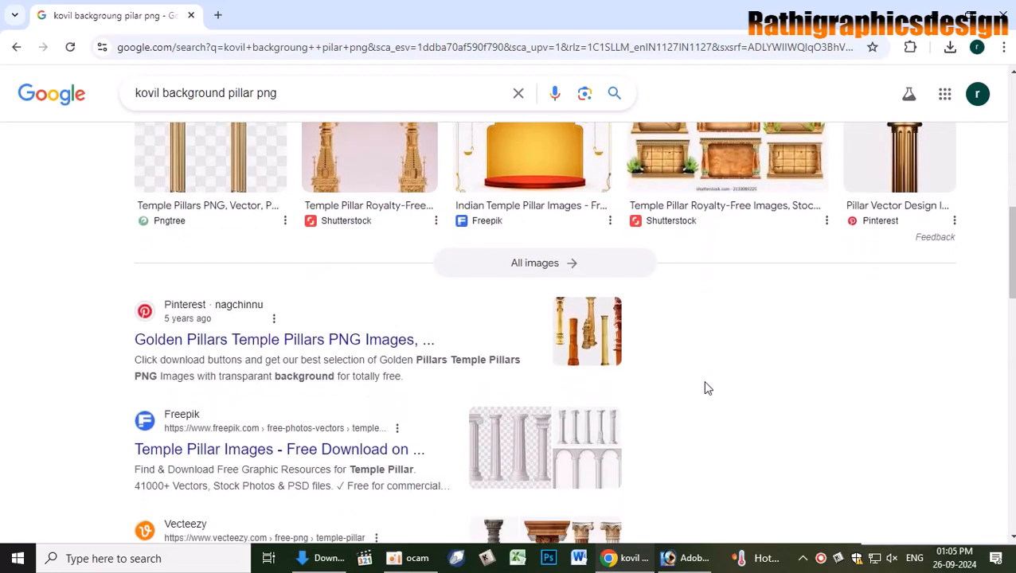
pyautogui.scroll(3, 705, 387)
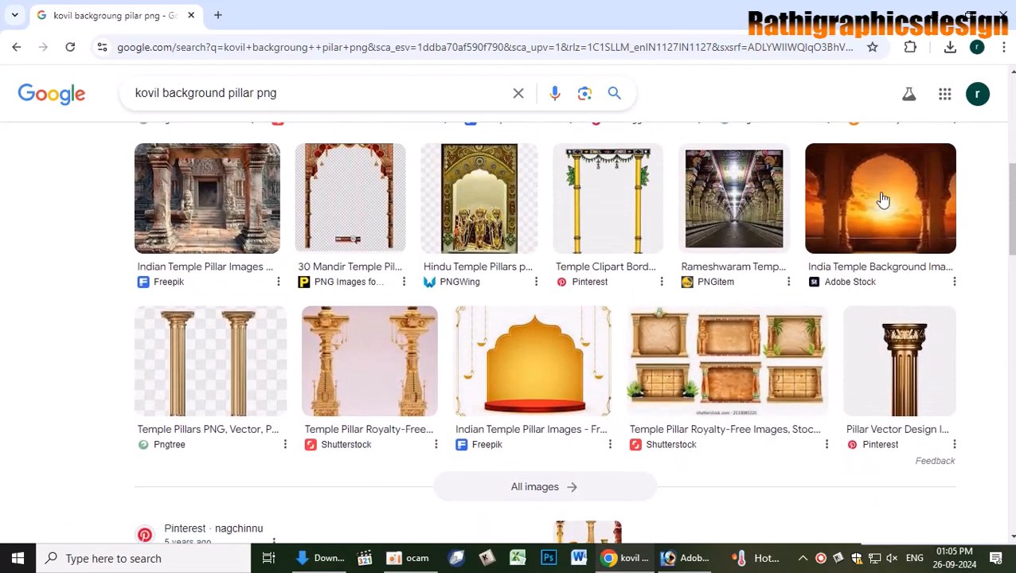
# - Open the full image results and bring up options for the Freepik temple pillar photo
pyautogui.click(537, 488)
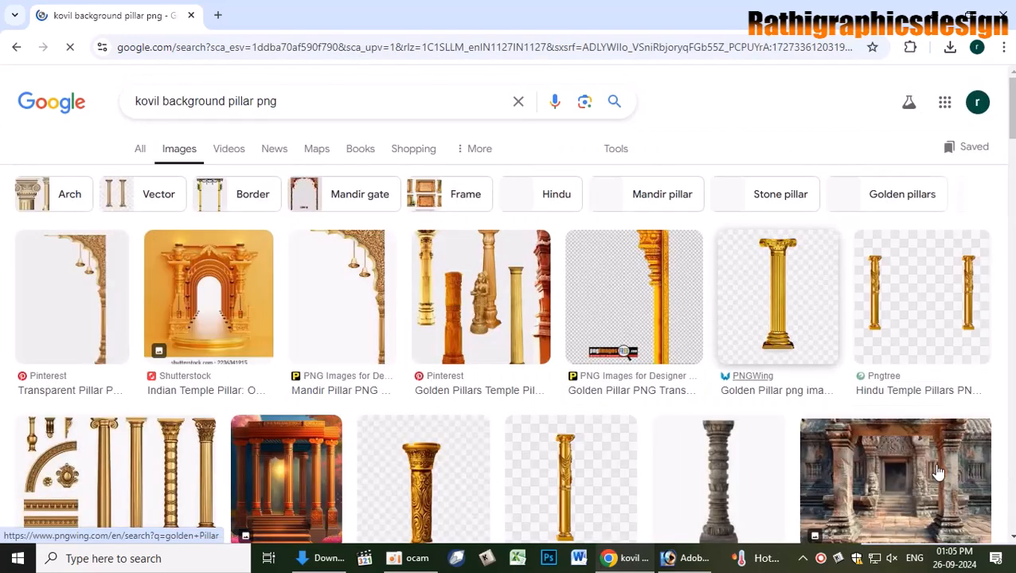
pyautogui.scroll(-4, 923, 453)
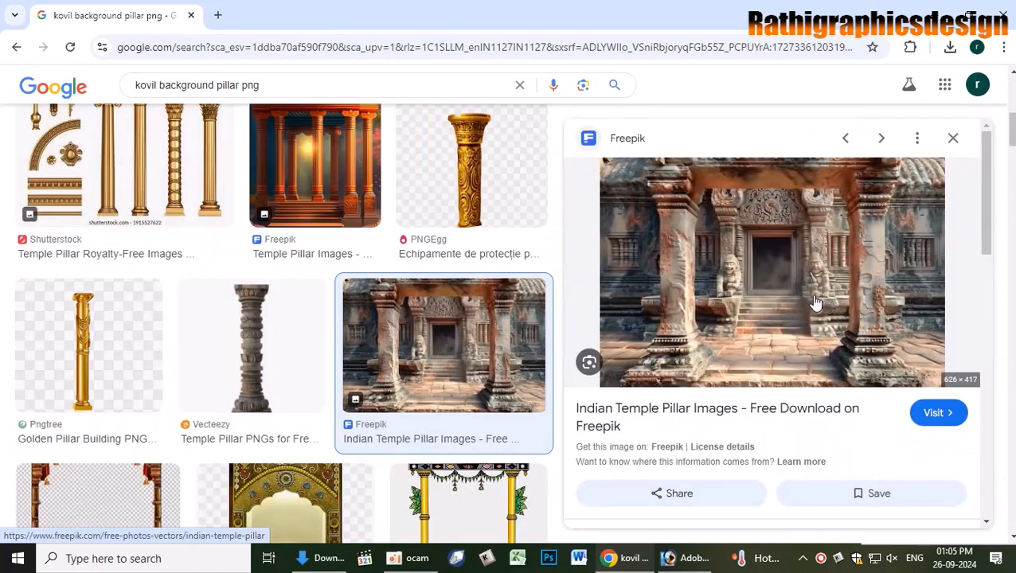
pyautogui.rightClick(788, 277)
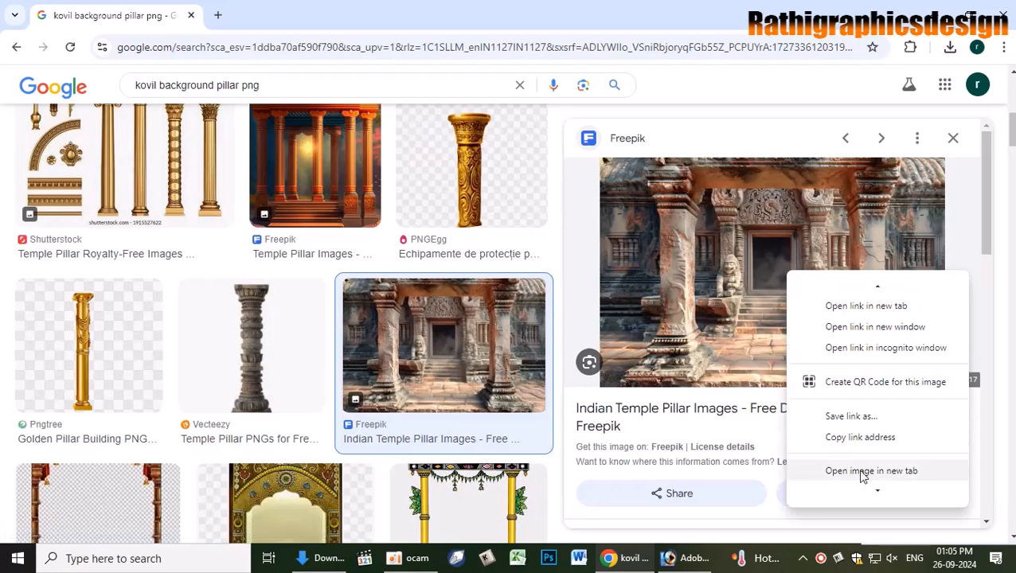
pyautogui.scroll(-4, 862, 445)
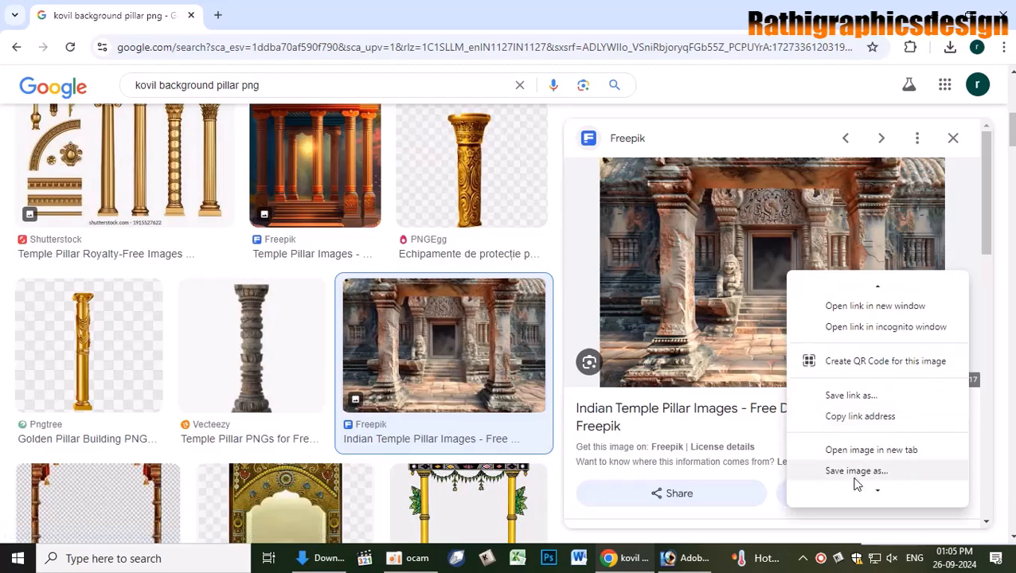
# - Paste the temple pillar photo into the poster and enlarge it about five times
pyautogui.click(861, 426)
pyautogui.hotkey('alt', 'Tab')
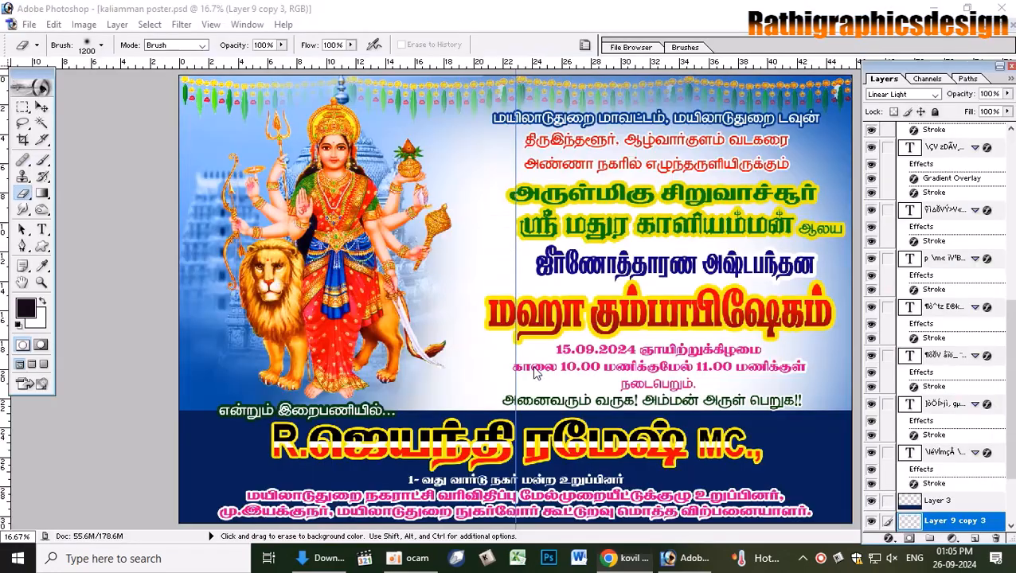
pyautogui.hotkey('ctrl', 'v')
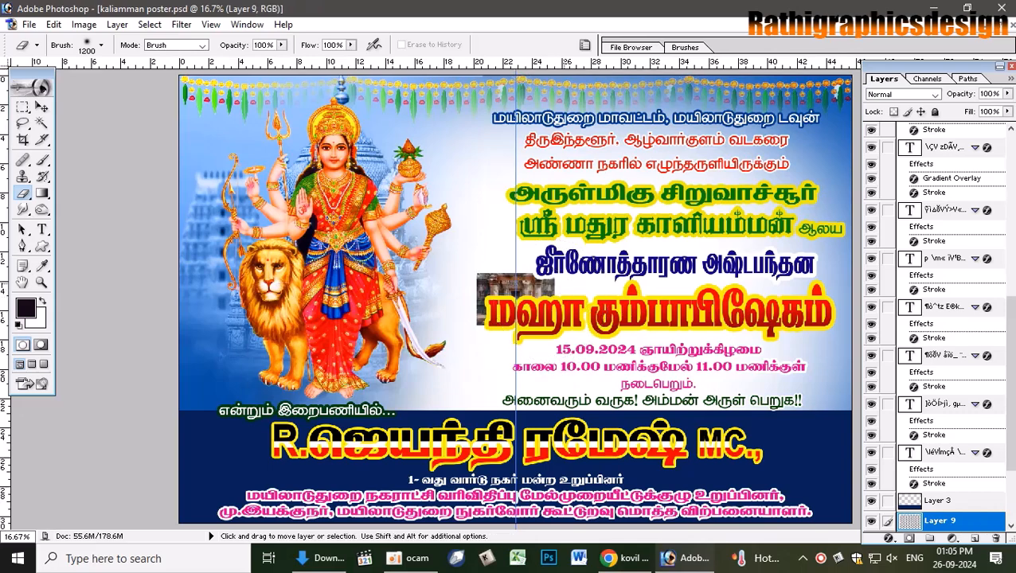
pyautogui.hotkey('ctrl', 't')
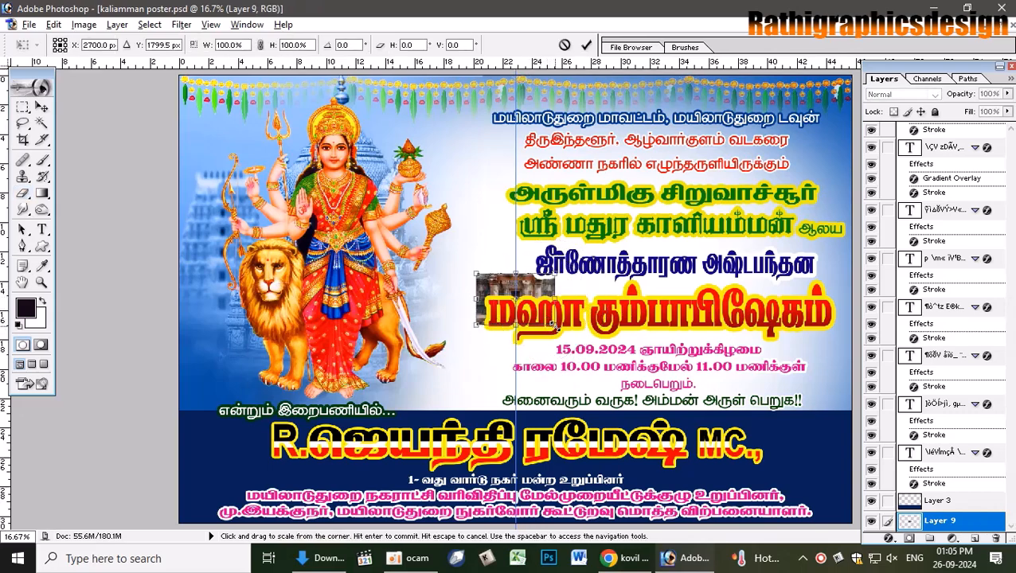
pyautogui.moveTo(557, 328); pyautogui.dragTo(675, 476)
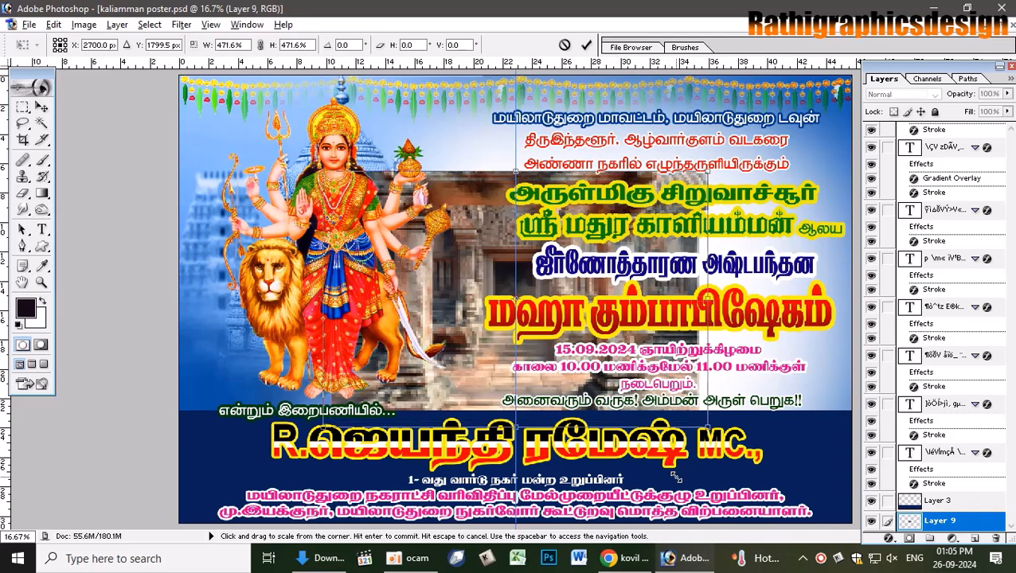
pyautogui.press('Return')
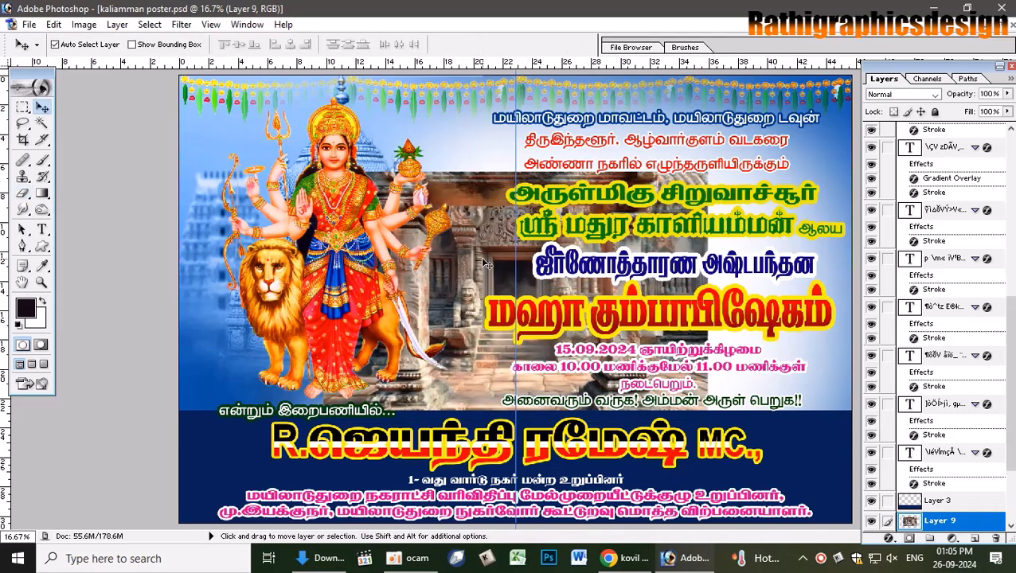
# - Position the temple photo at the poster's top right and send it below the garland
pyautogui.moveTo(483, 267); pyautogui.dragTo(566, 207)
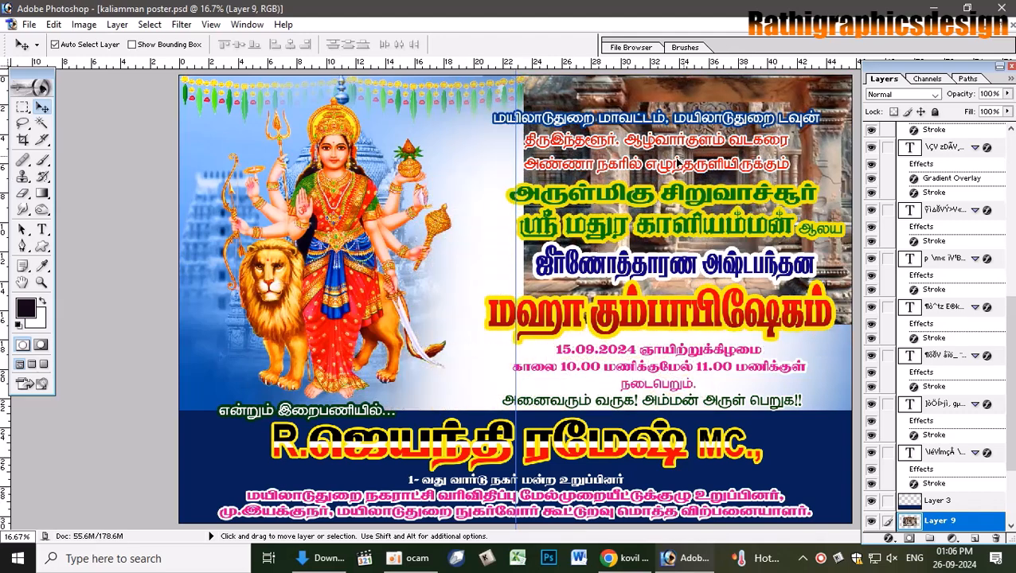
pyautogui.hotkey('ctrl', '-')
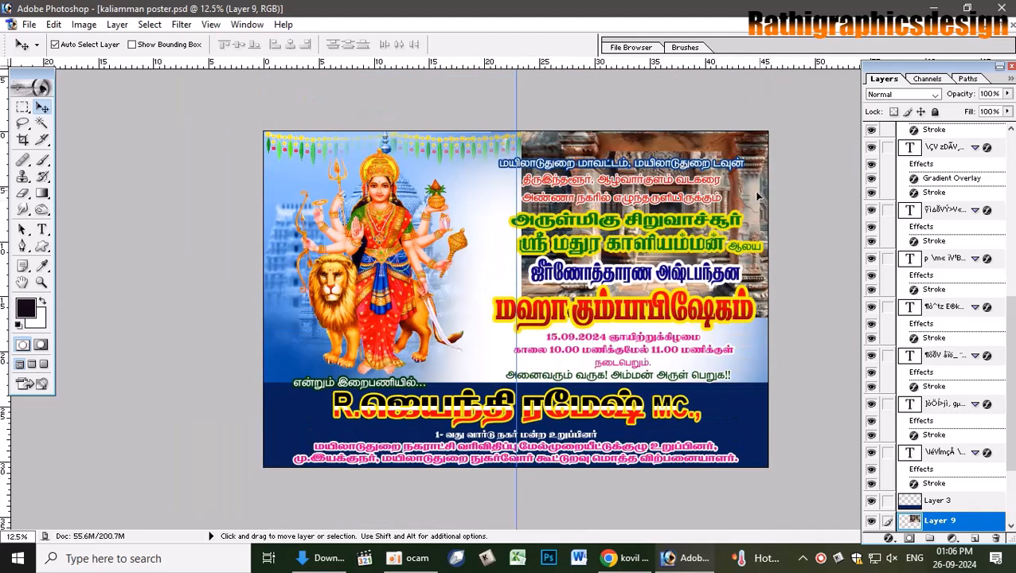
pyautogui.moveTo(757, 195)
pyautogui.mouseDown()
pyautogui.moveTo(730, 203)
pyautogui.moveTo(750, 199)
pyautogui.mouseUp()
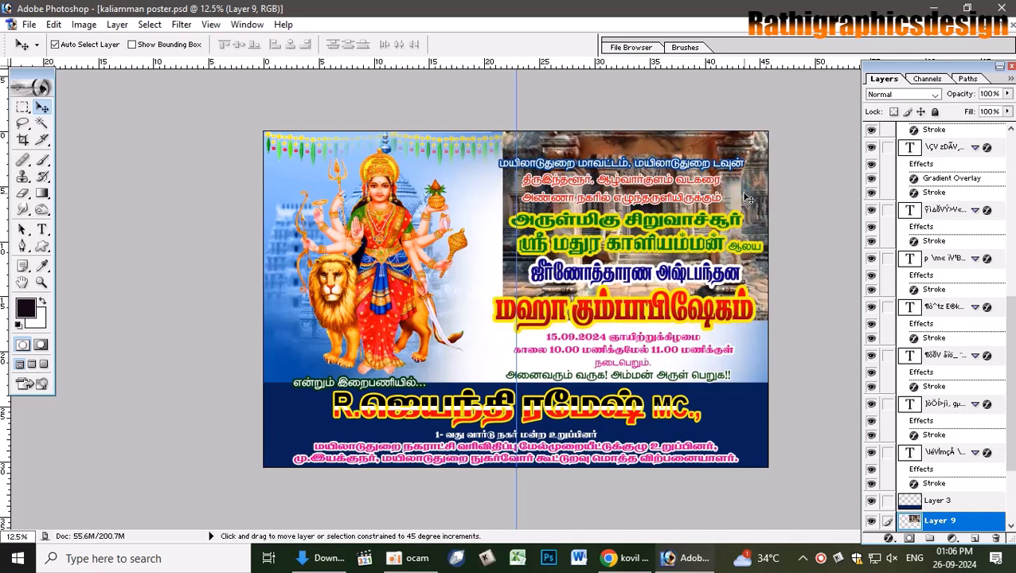
pyautogui.hotkey('ctrl', '[')
pyautogui.hotkey('ctrl', '[')
pyautogui.hotkey('ctrl', '[')
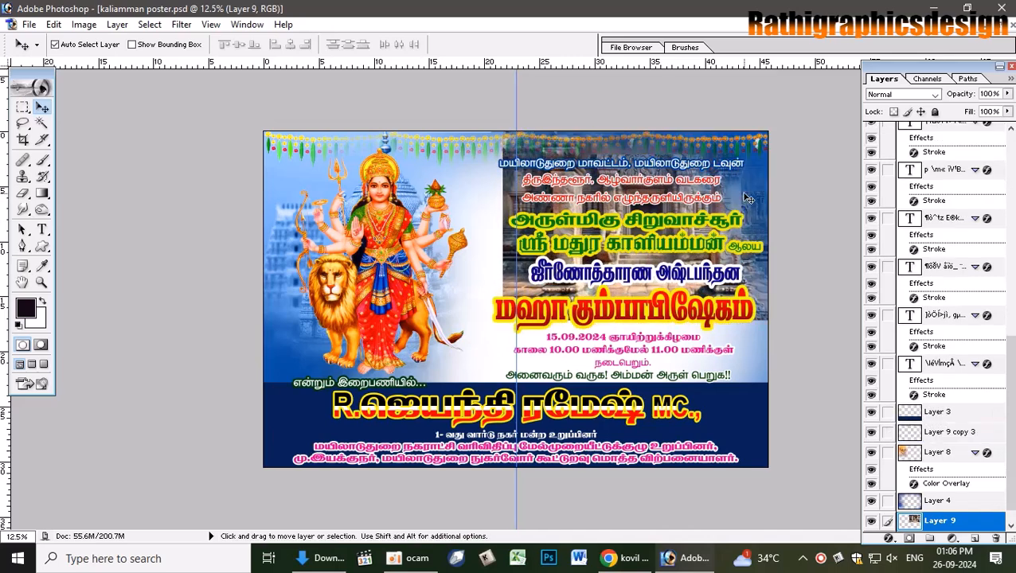
# - Try Hue and Color blending on the temple layer, then settle on Exclusion below the garland
pyautogui.hotkey('ctrl', ']')
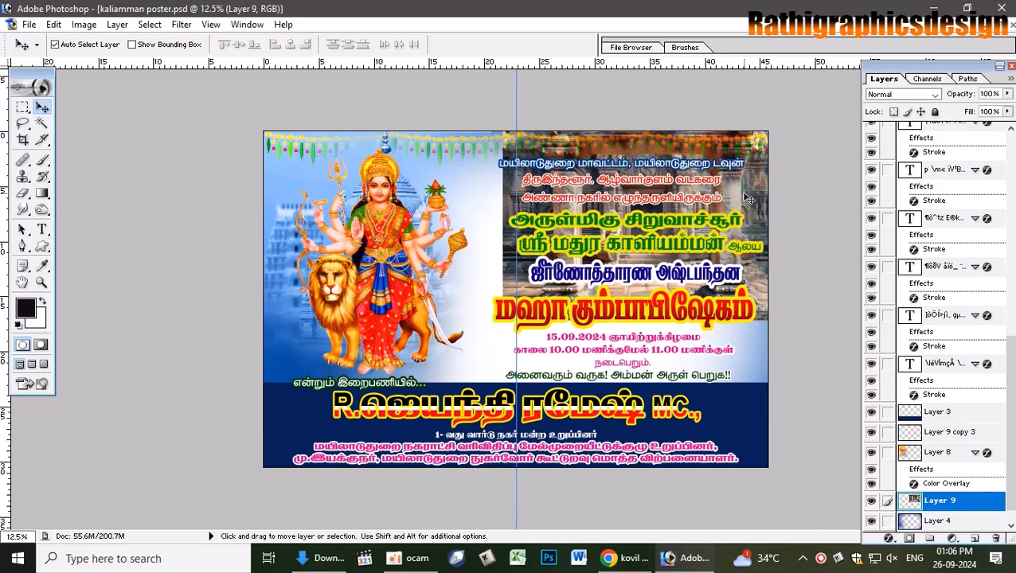
pyautogui.click(928, 95)
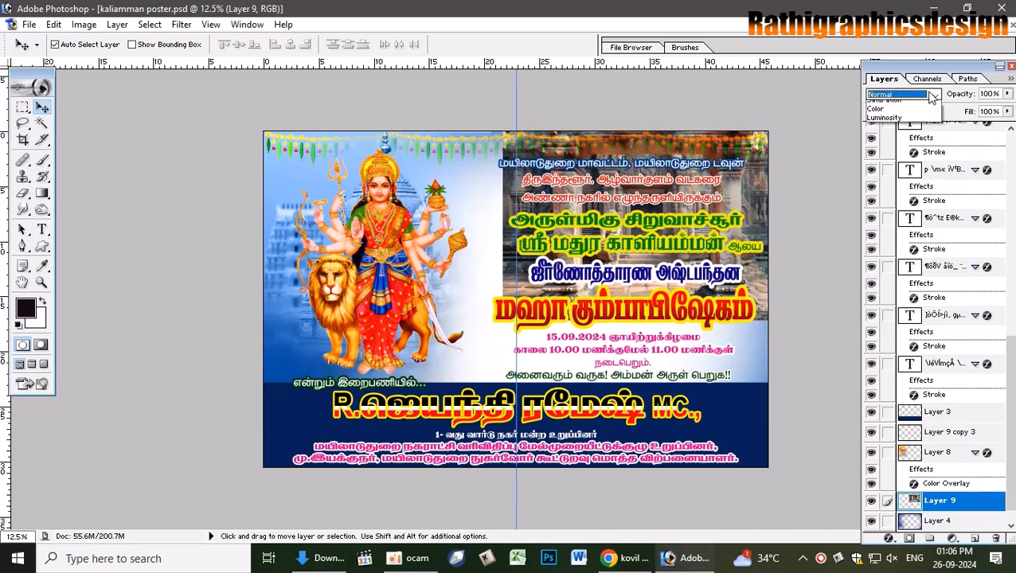
pyautogui.click(930, 95)
pyautogui.hotkey('ctrl', '[')
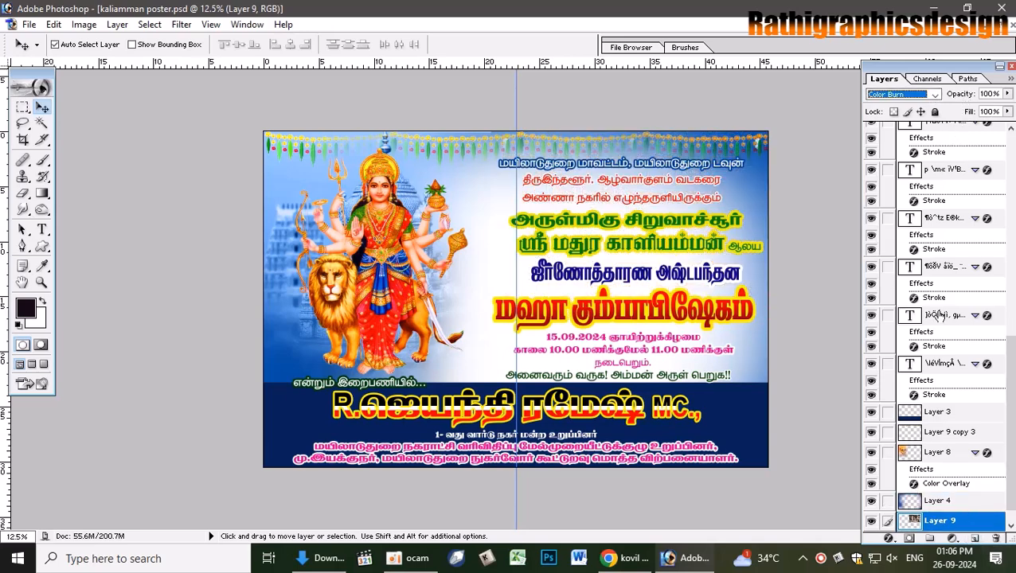
pyautogui.press('Down')
pyautogui.press('Down')
pyautogui.press('Down')
pyautogui.press('Down')
pyautogui.press('Down')
pyautogui.press('Down')
pyautogui.press('Down')
pyautogui.press('Down')
pyautogui.press('Down')
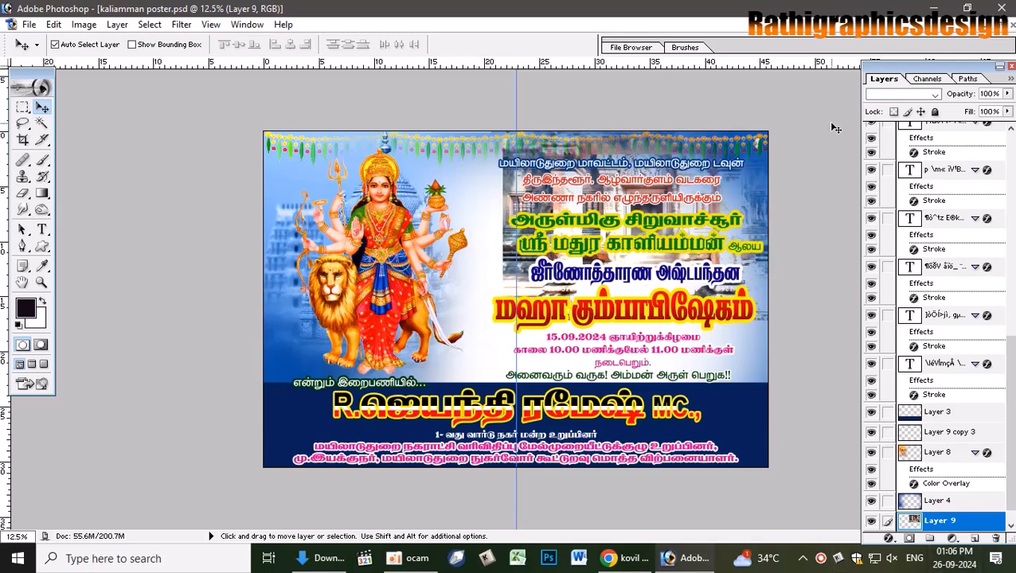
pyautogui.press('Down')
pyautogui.press('Down')
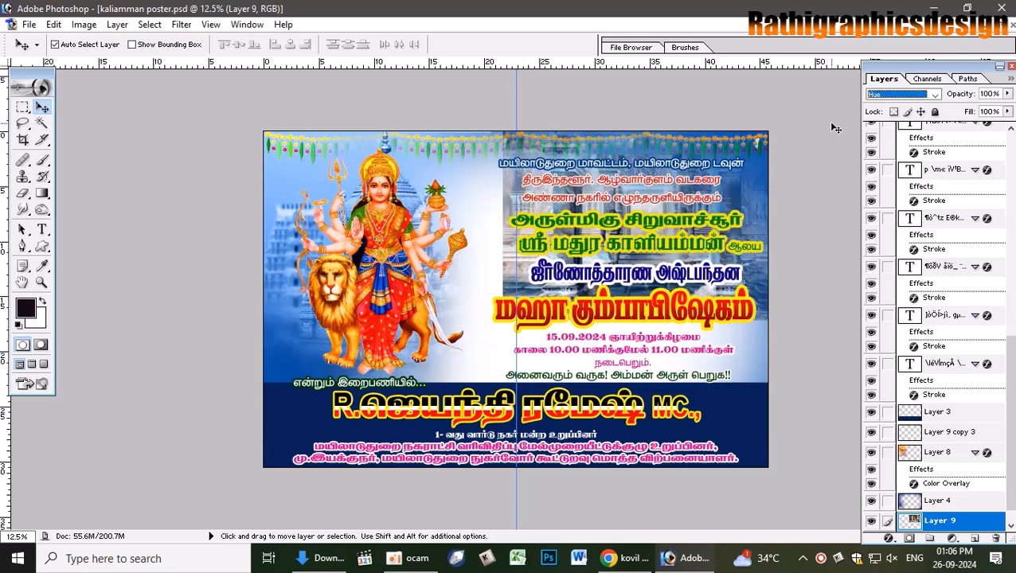
pyautogui.press('Down')
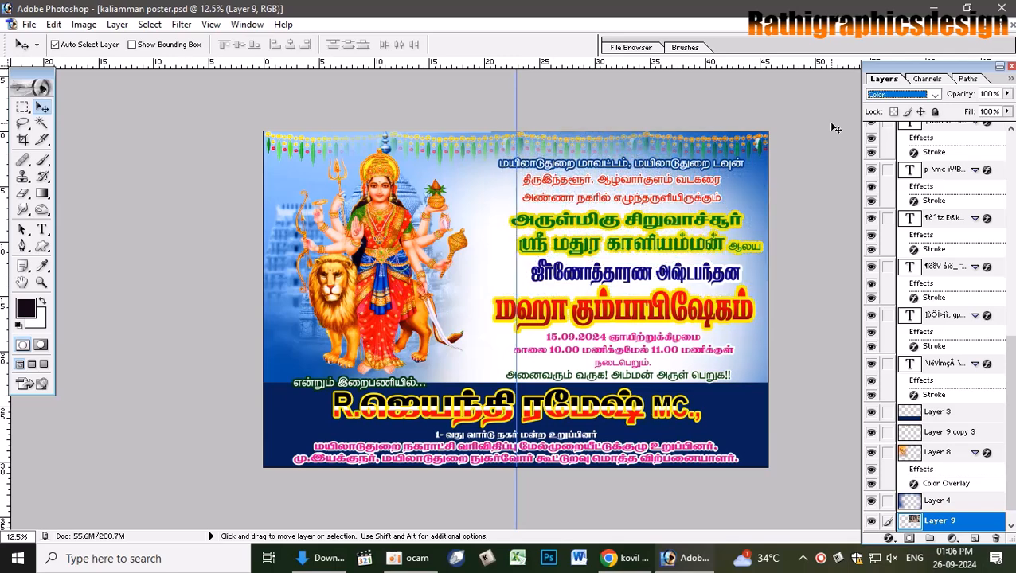
pyautogui.press('Down')
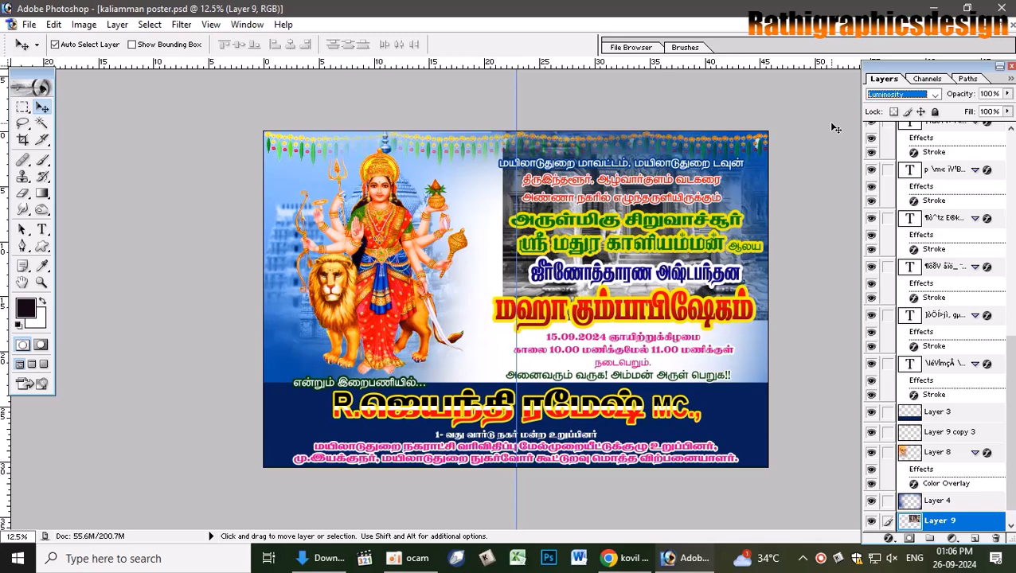
pyautogui.press('Up')
pyautogui.press('Up')
pyautogui.press('Up')
pyautogui.press('Up')
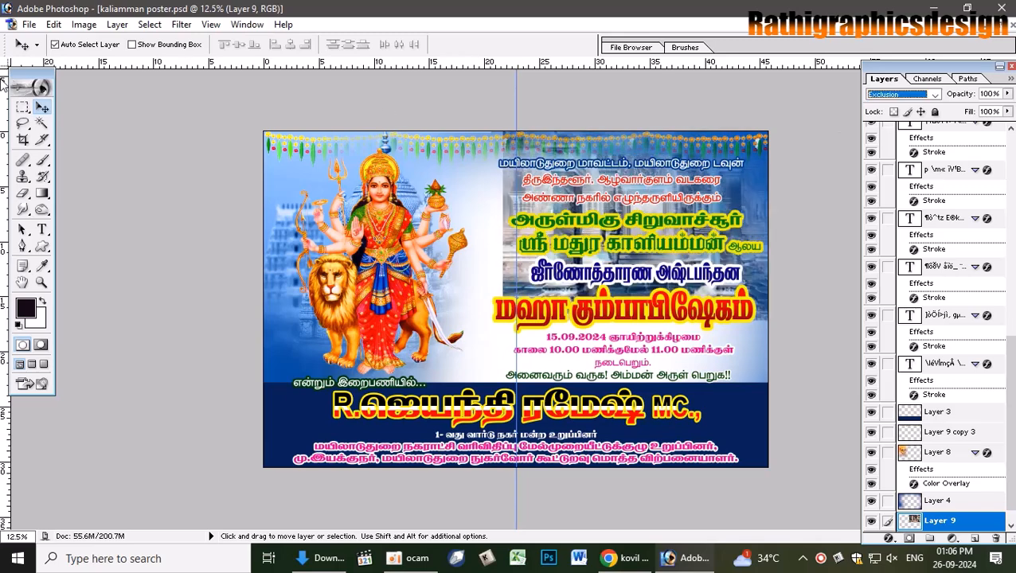
# - Erase parts of the temple photo with a much larger eraser brush
pyautogui.click(23, 193)
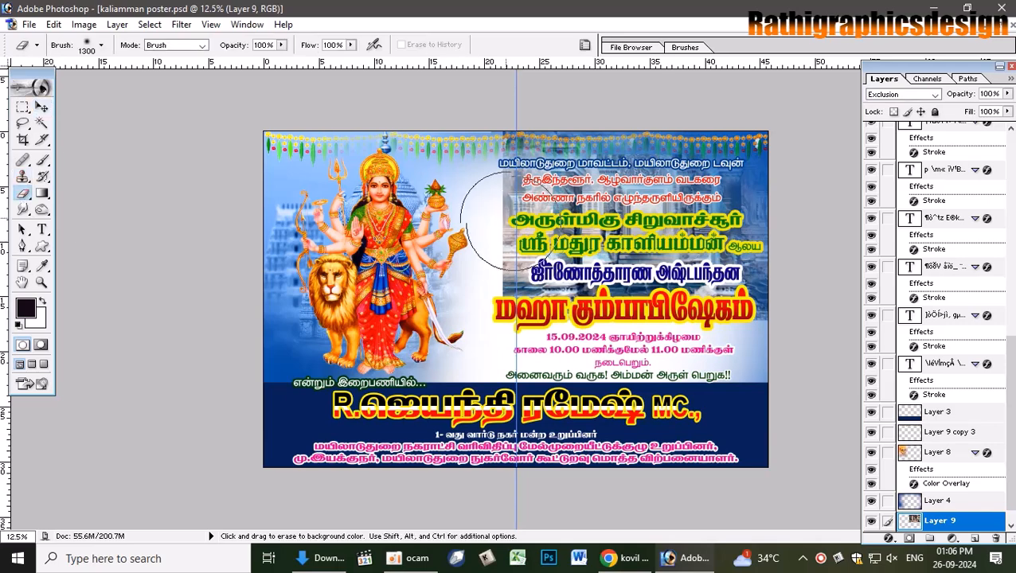
pyautogui.press(']')
pyautogui.press(']')
pyautogui.press(']')
pyautogui.press(']')
pyautogui.press(']')
pyautogui.press(']')
pyautogui.press(']')
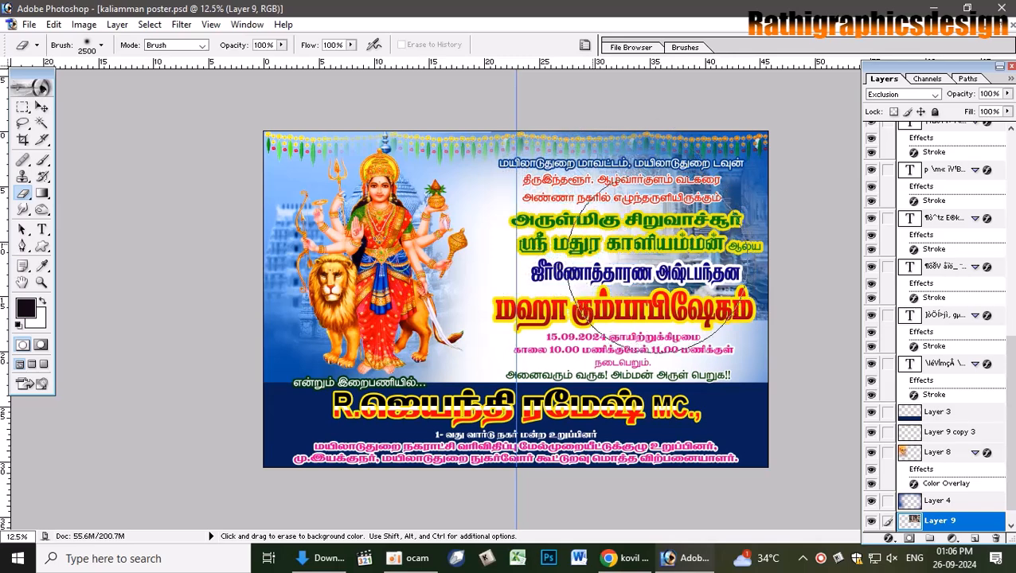
pyautogui.moveTo(705, 367); pyautogui.dragTo(624, 456)
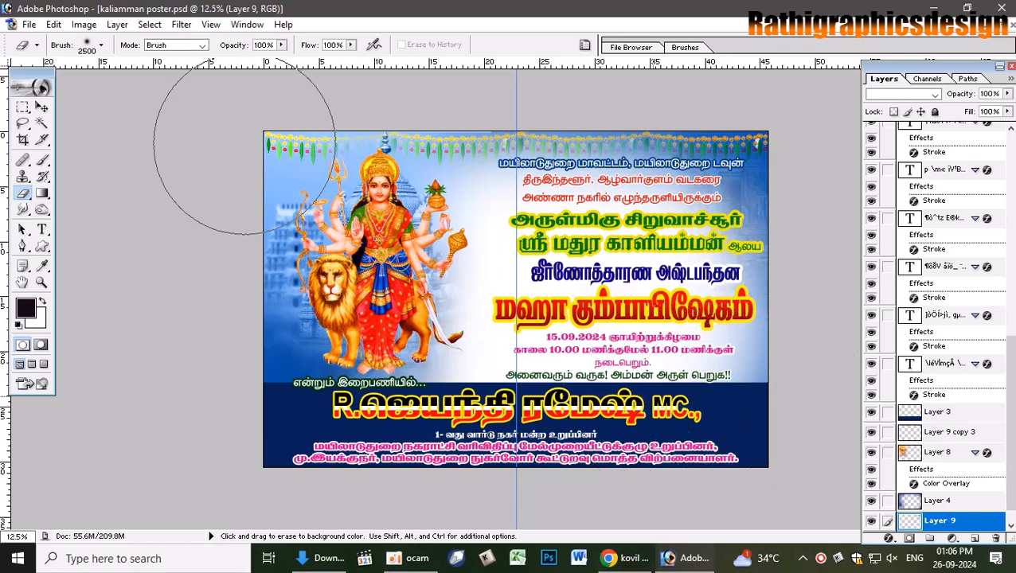
# - Select the Layer 8 artwork and check its blending mode
pyautogui.press('v')
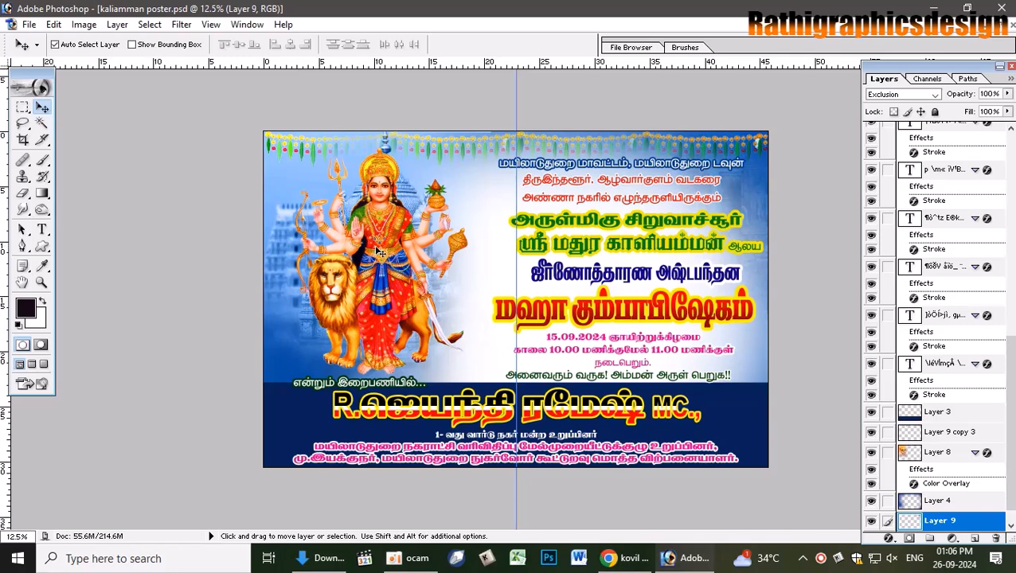
pyautogui.click(404, 285)
pyautogui.click(404, 199)
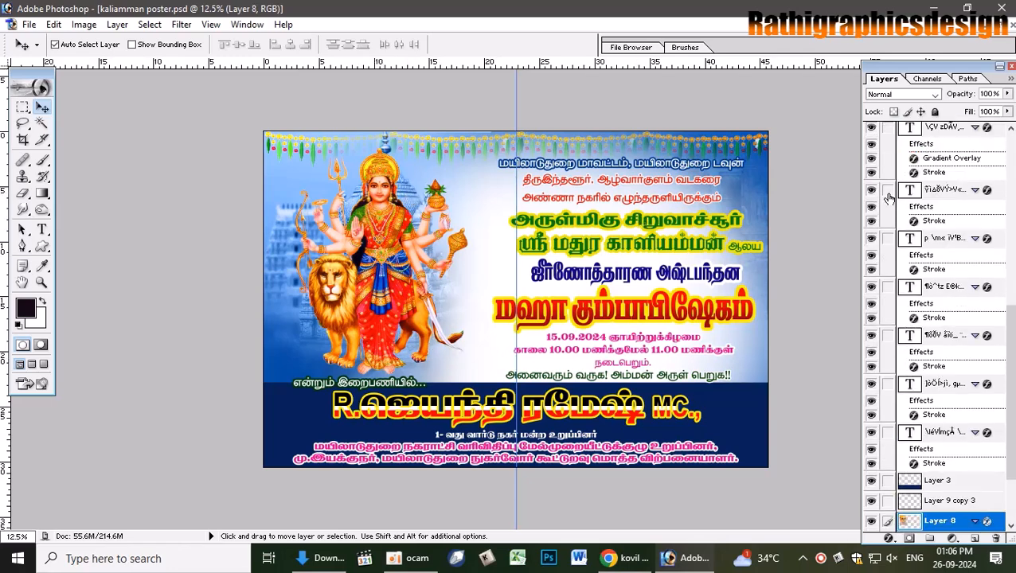
pyautogui.click(908, 95)
# - Keep Layer 8 at Normal blending and shift its hue to -65 with Hue/Saturation
pyautogui.click(915, 95)
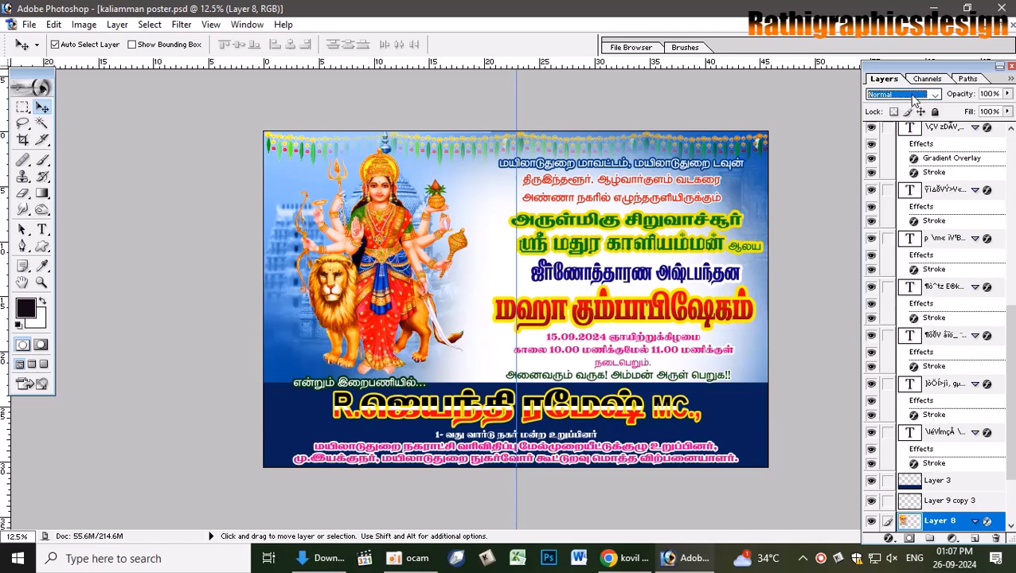
pyautogui.hotkey('ctrl', 'u')
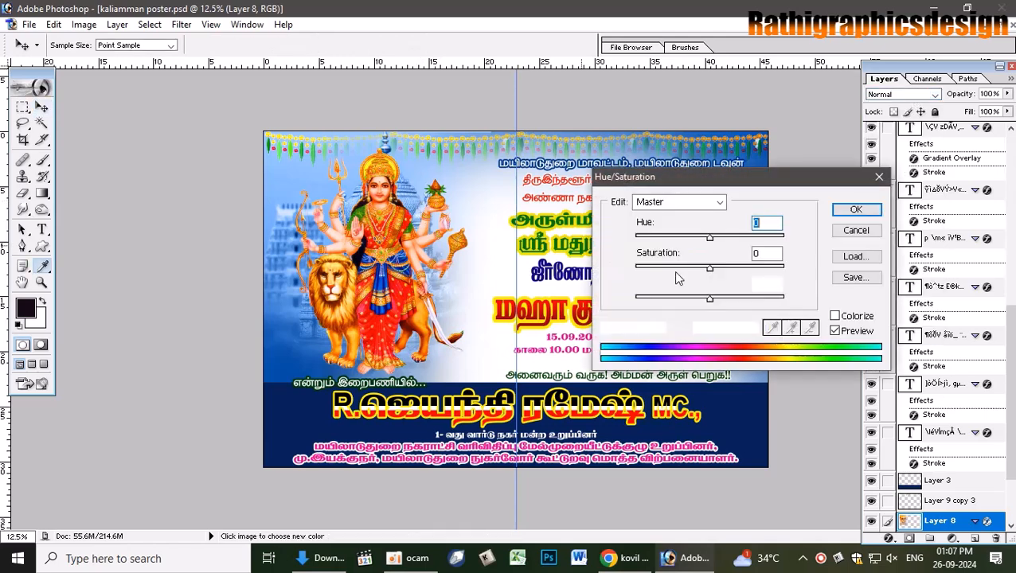
pyautogui.moveTo(711, 241); pyautogui.dragTo(672, 243)
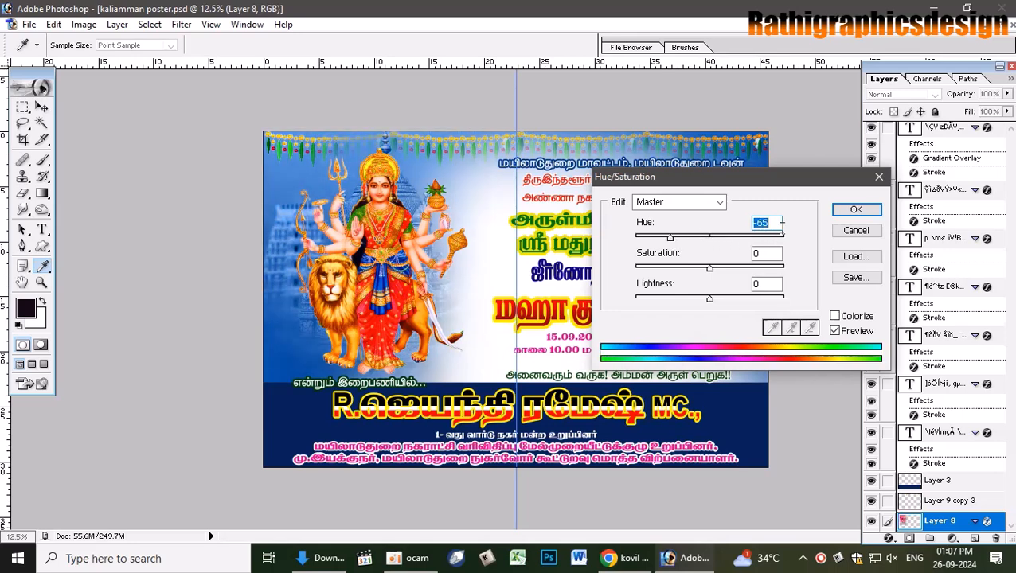
pyautogui.press('v')
pyautogui.click(853, 209)
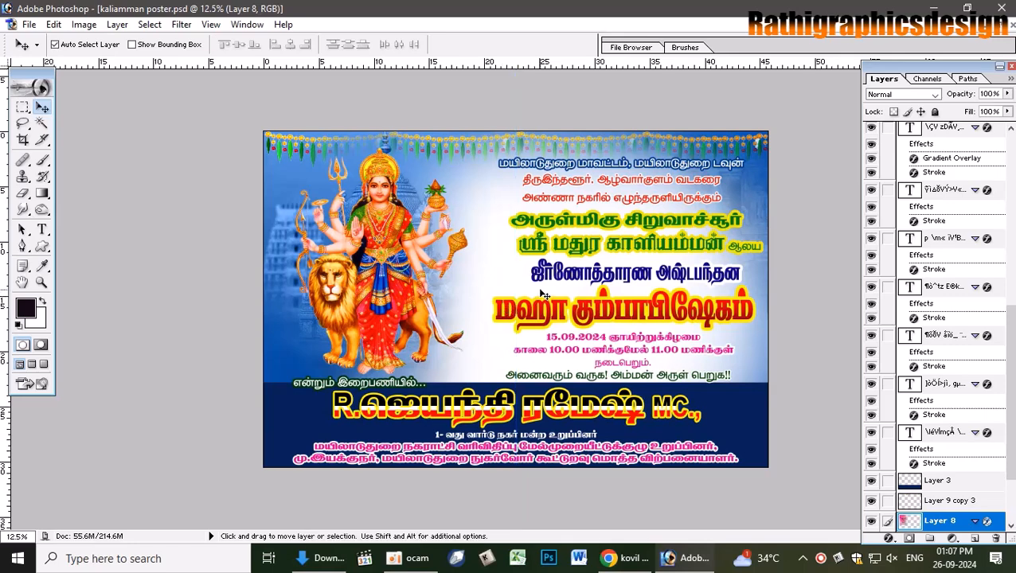
pyautogui.click(385, 274)
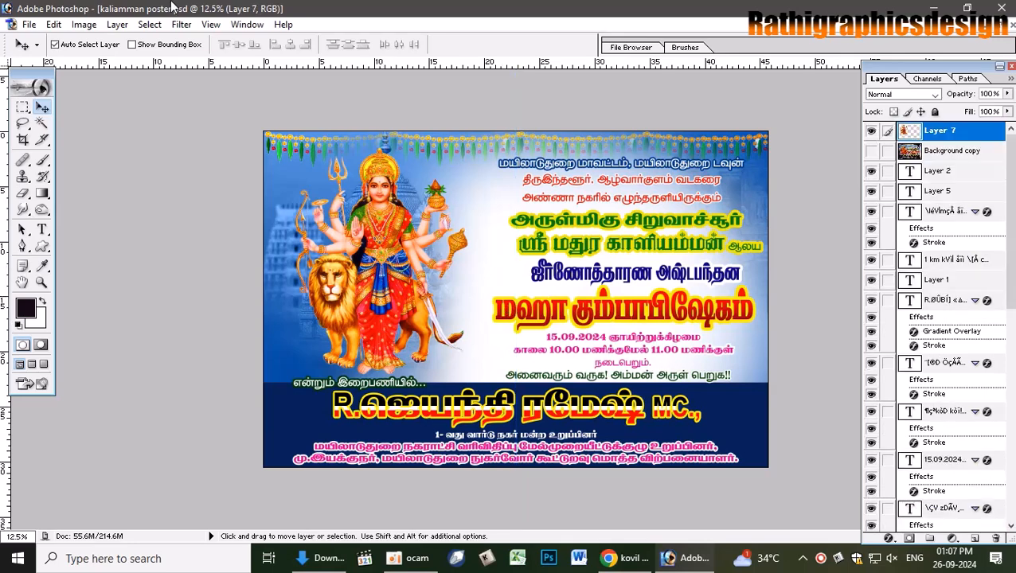
# - Apply Levels 0 / 0.84 / 246 to the goddess layer and toggle the reference photo to compare
pyautogui.hotkey('ctrl', 'l')
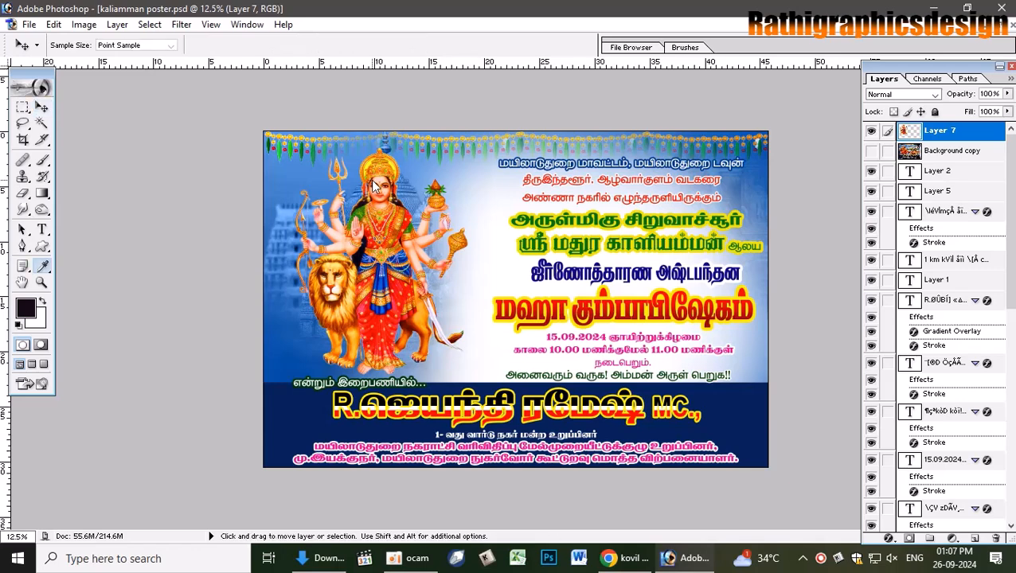
pyautogui.moveTo(318, 207); pyautogui.dragTo(891, 227)
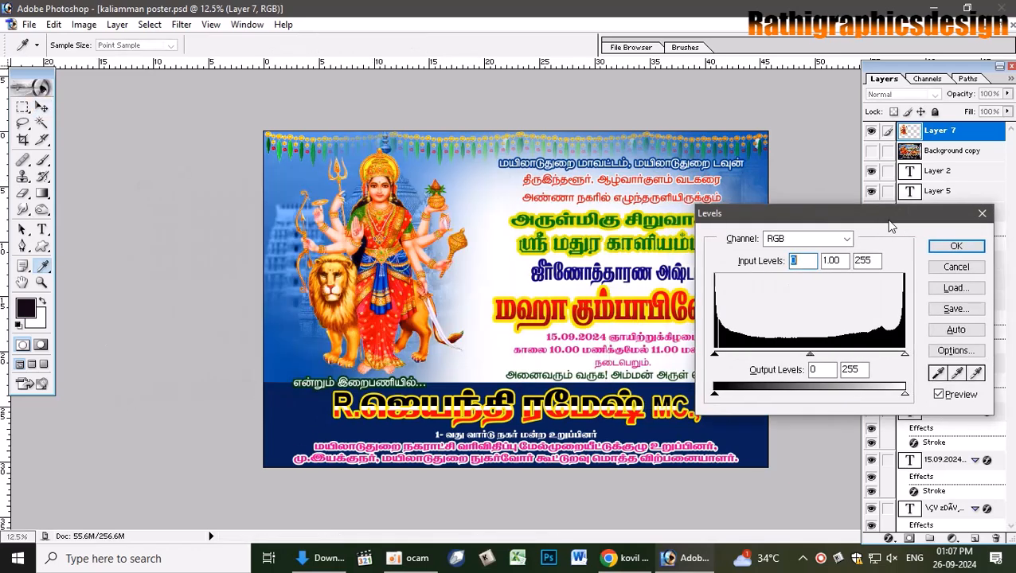
pyautogui.moveTo(812, 356); pyautogui.dragTo(832, 356)
pyautogui.moveTo(905, 356)
pyautogui.mouseDown()
pyautogui.moveTo(890, 356)
pyautogui.moveTo(898, 356)
pyautogui.mouseUp()
pyautogui.moveTo(716, 356); pyautogui.dragTo(730, 356)
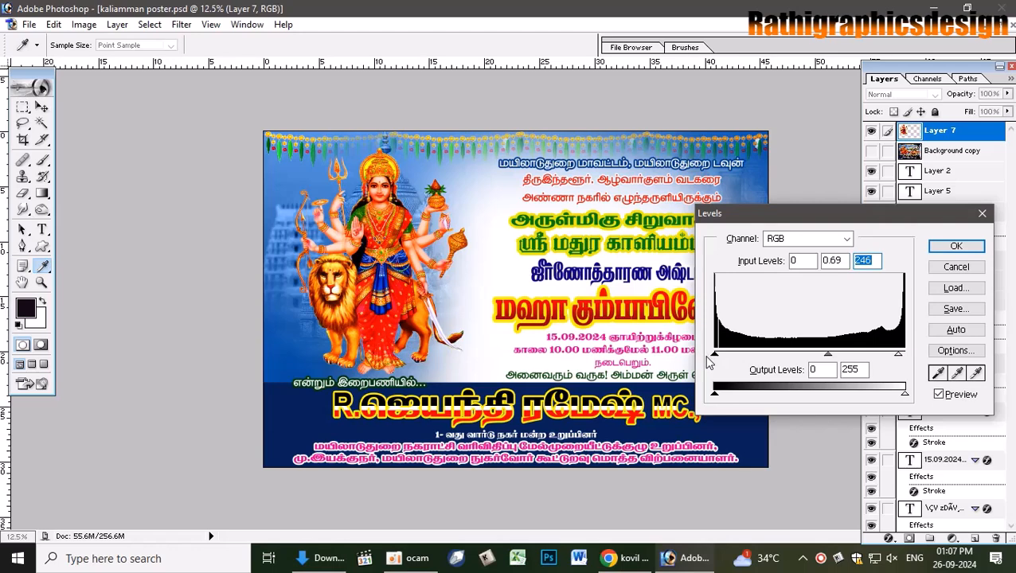
pyautogui.click(709, 357)
pyautogui.moveTo(828, 356); pyautogui.dragTo(816, 356)
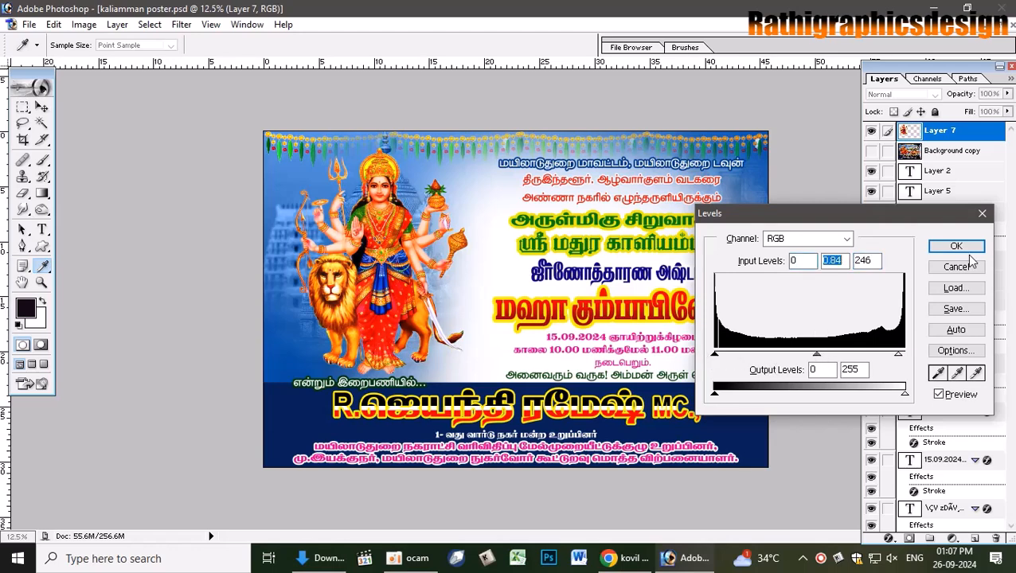
pyautogui.click(956, 246)
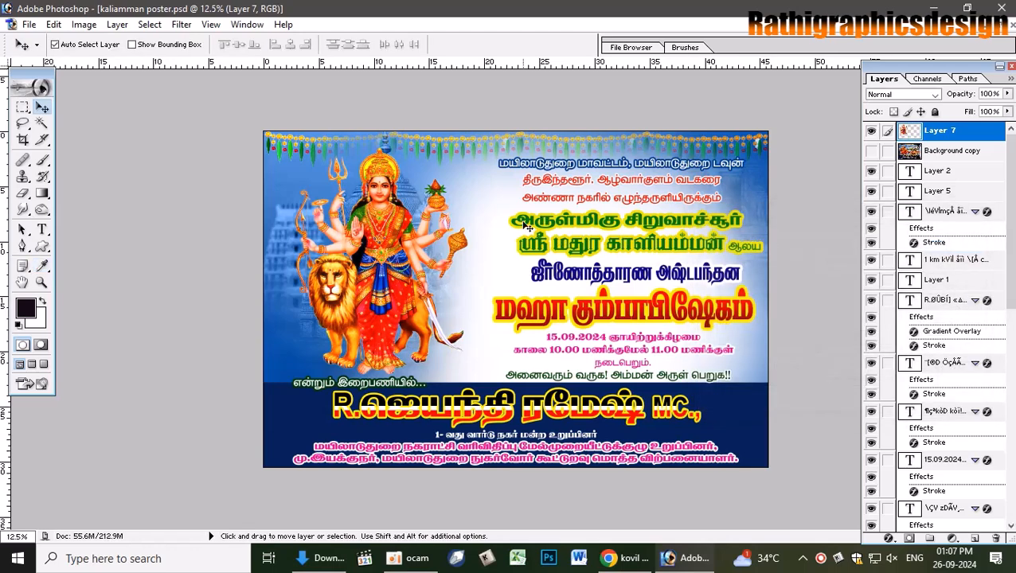
pyautogui.click(871, 152)
pyautogui.click(871, 151)
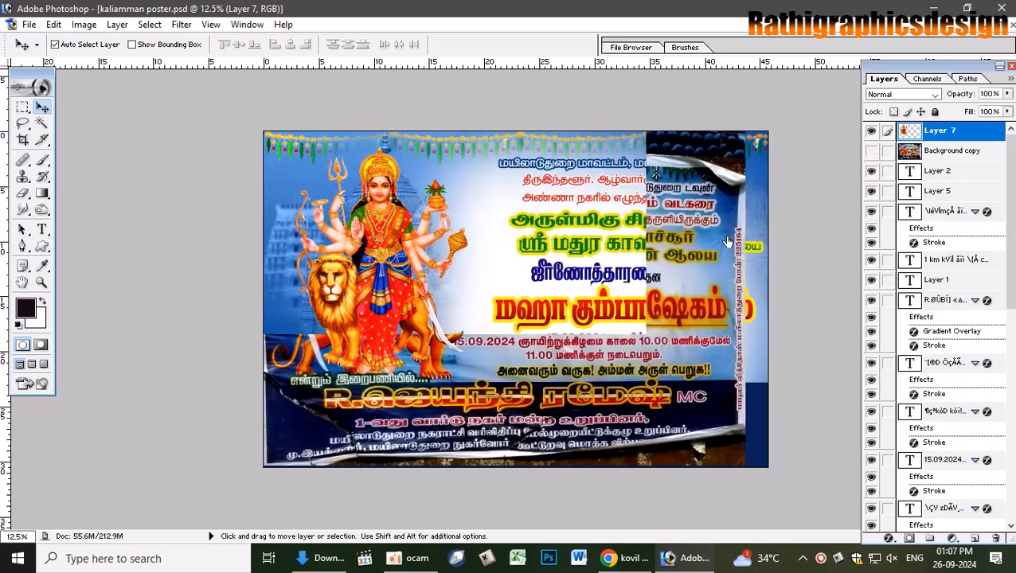
# - Stretch the main title and the ஜீர்ணோத்தாரண அஷ்டபந்தன line wider to the left
pyautogui.click(501, 311)
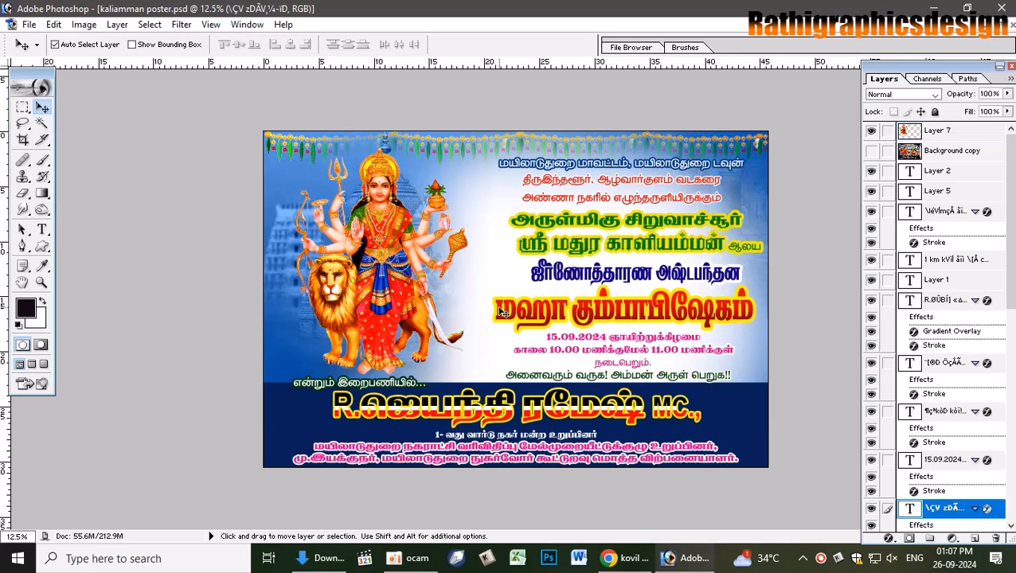
pyautogui.hotkey('ctrl', 't')
pyautogui.moveTo(494, 304); pyautogui.dragTo(455, 302)
pyautogui.press('Return')
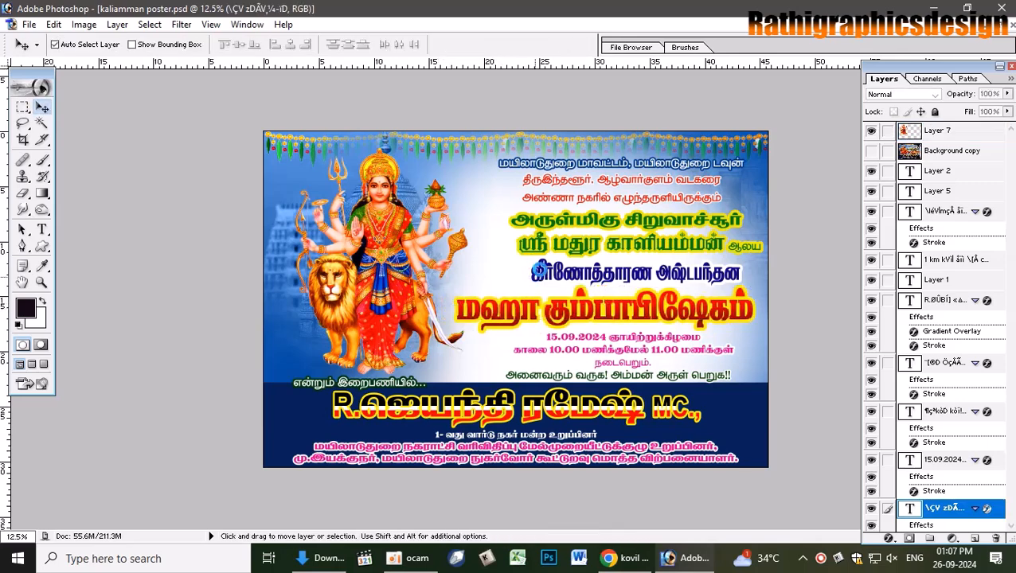
pyautogui.click(545, 271)
pyautogui.hotkey('ctrl', 't')
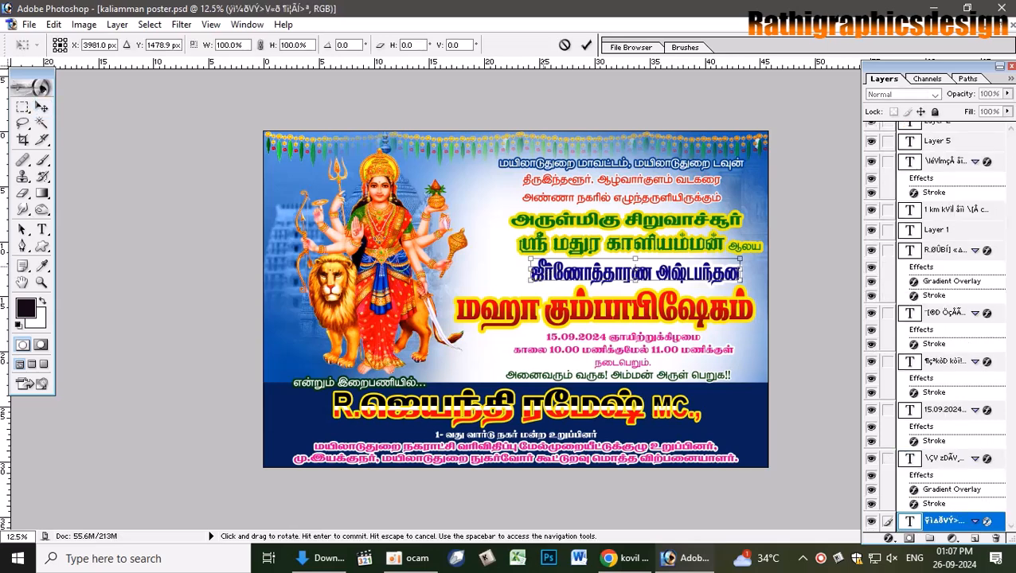
pyautogui.moveTo(531, 273); pyautogui.dragTo(473, 274)
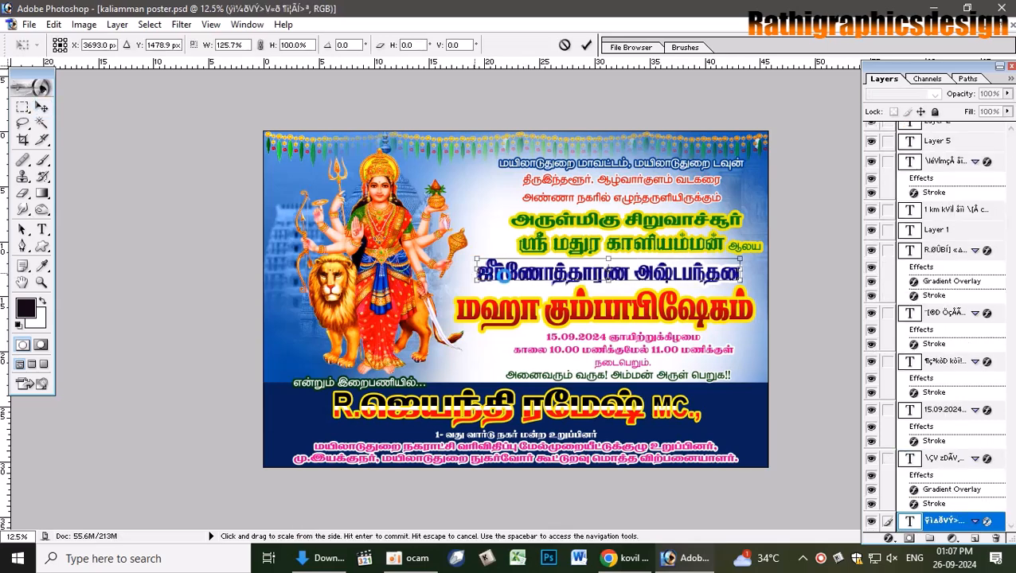
pyautogui.press('Return')
# - Stretch the அருள்மிகு சிறுவாச்சூர் temple name lines wider
pyautogui.click(545, 222)
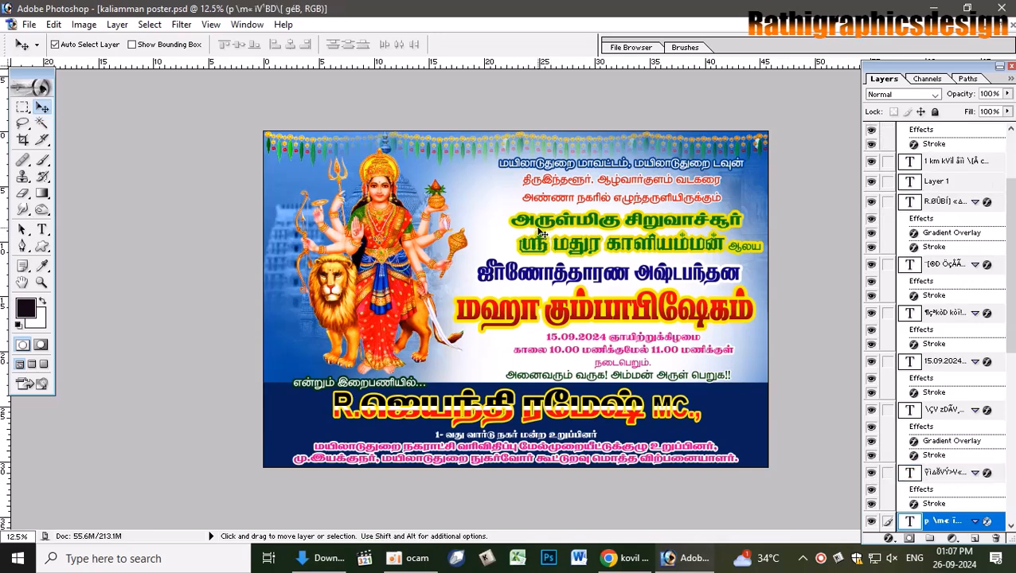
pyautogui.click(550, 223)
pyautogui.click(549, 222)
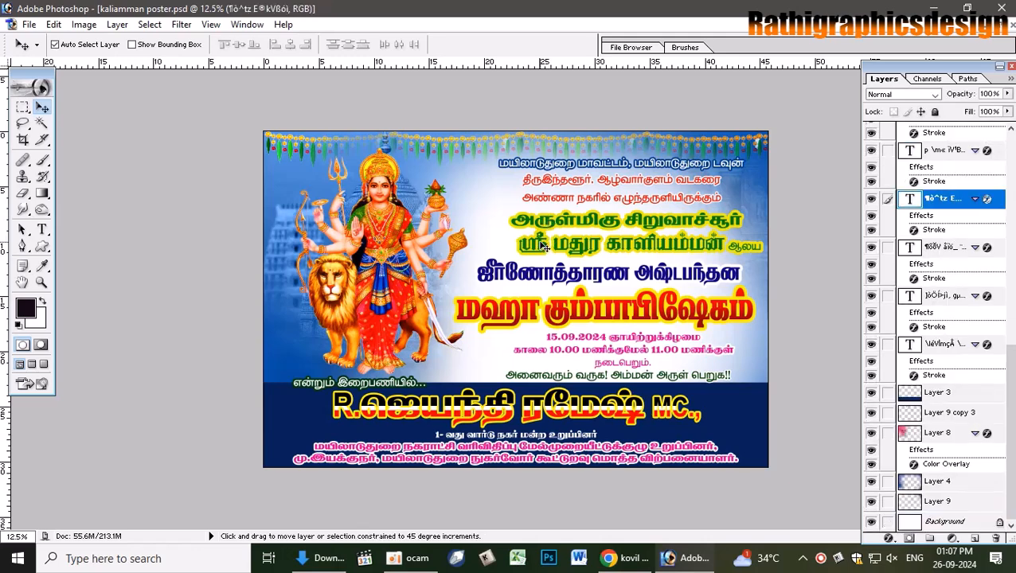
pyautogui.rightClick(544, 247)
pyautogui.click(561, 251)
pyautogui.hotkey('ctrl', 't')
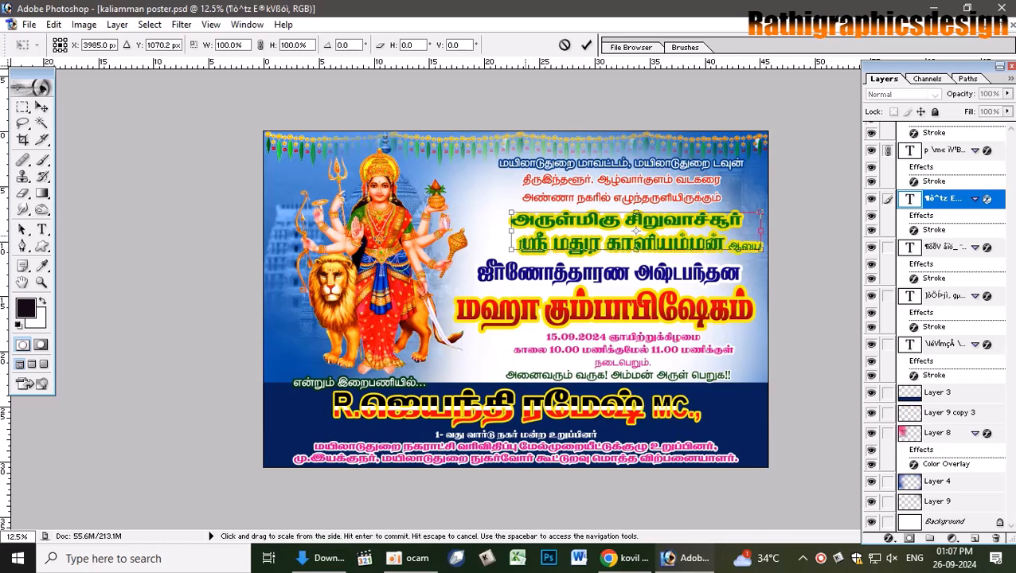
pyautogui.moveTo(511, 232); pyautogui.dragTo(478, 236)
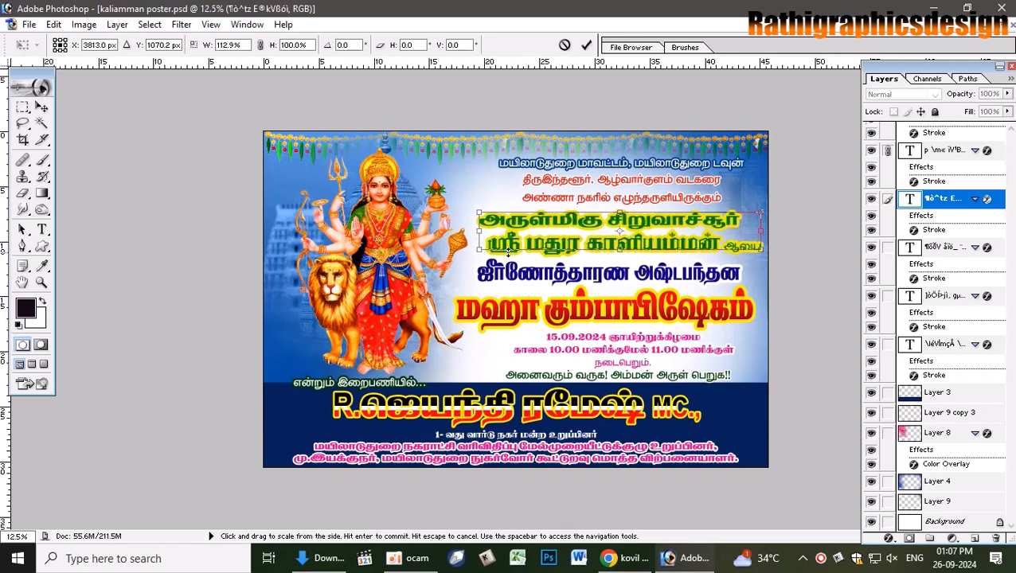
pyautogui.press('Return')
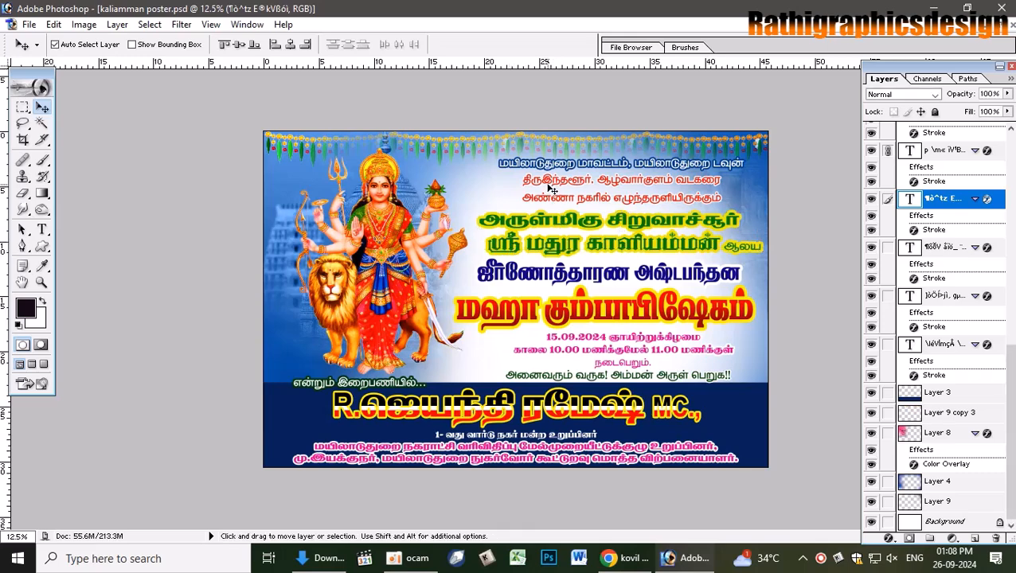
# - Widen the second text line from the top to about 116%
pyautogui.click(547, 179)
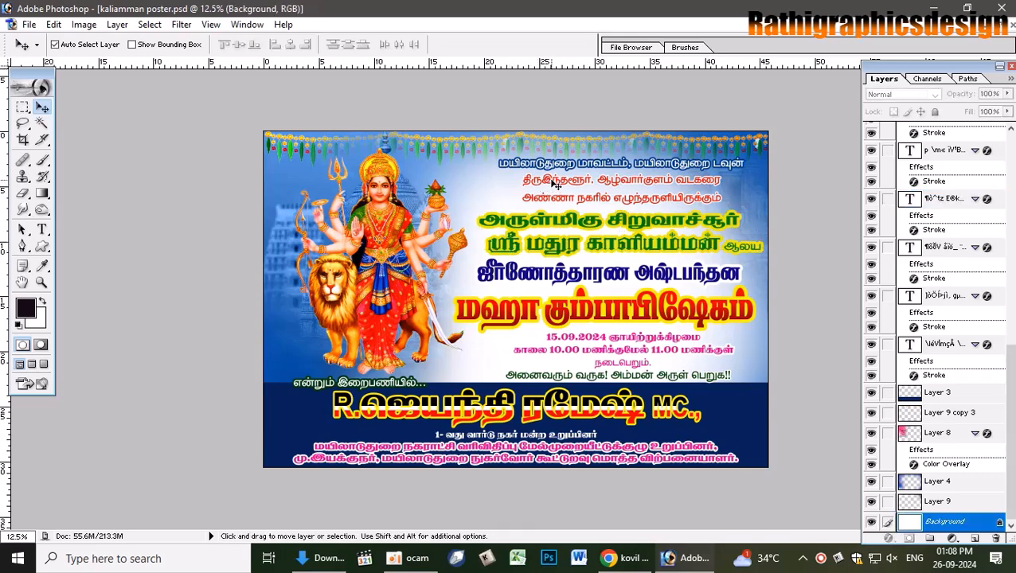
pyautogui.click(548, 180)
pyautogui.click(546, 180)
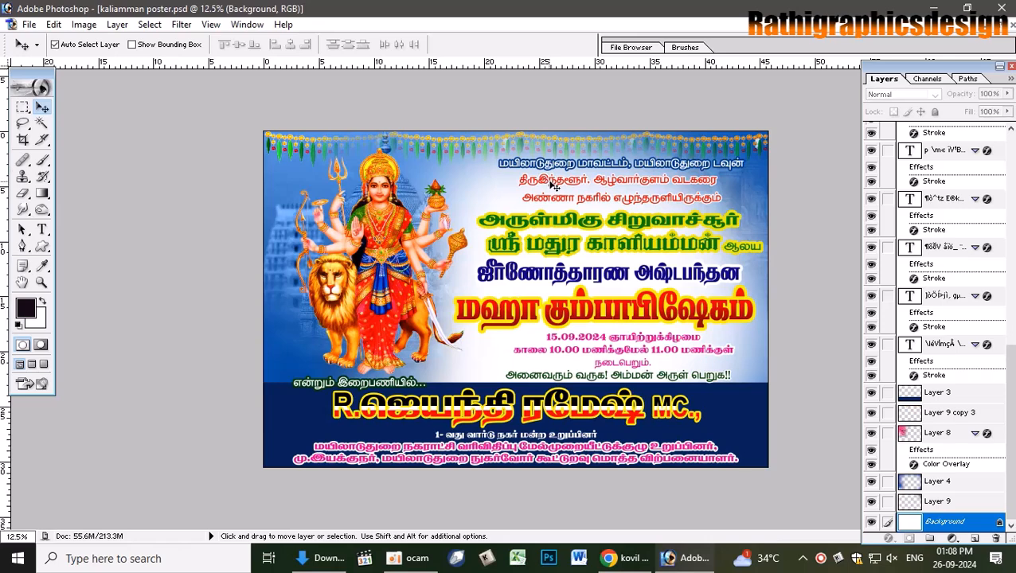
pyautogui.click(544, 181)
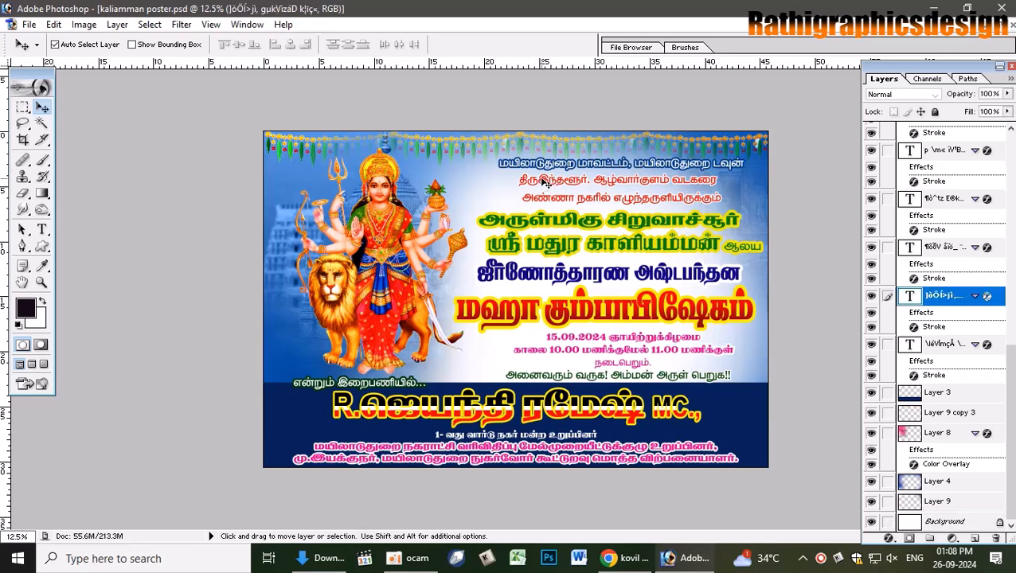
pyautogui.hotkey('ctrl', 't')
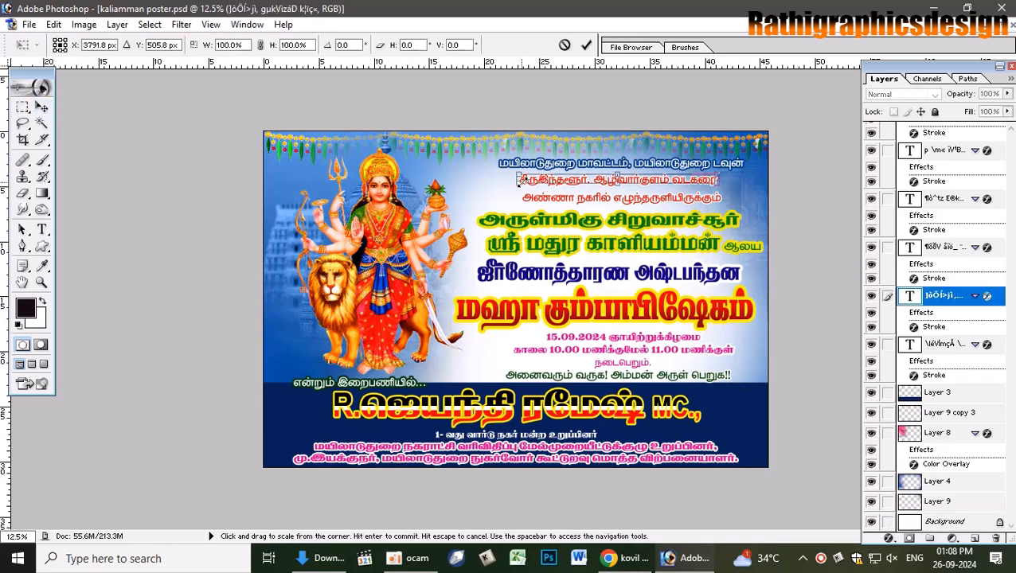
pyautogui.moveTo(507, 180); pyautogui.dragTo(486, 180)
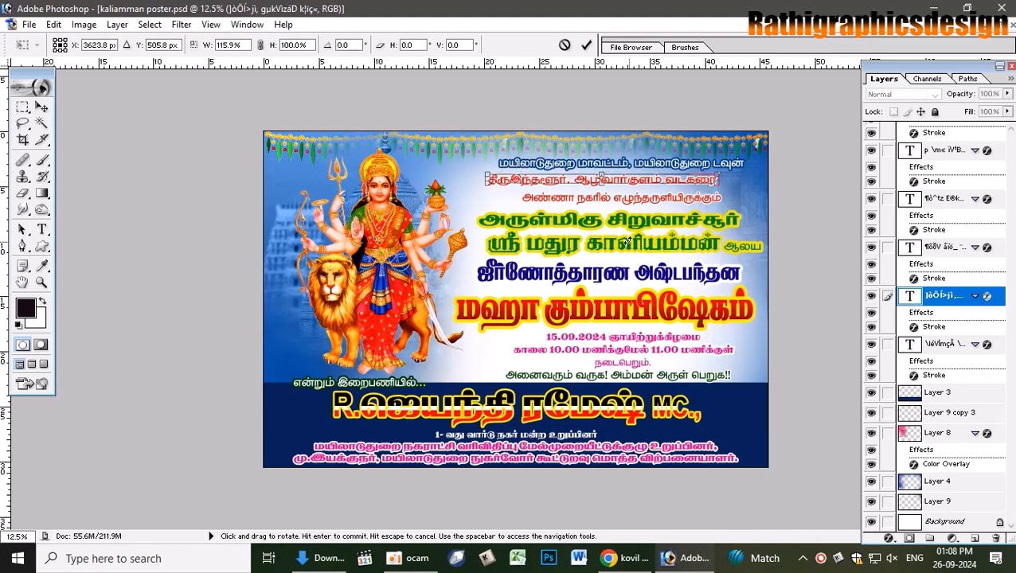
pyautogui.press('Return')
# - Widen the third text line to about 114% and the top line slightly
pyautogui.rightClick(590, 204)
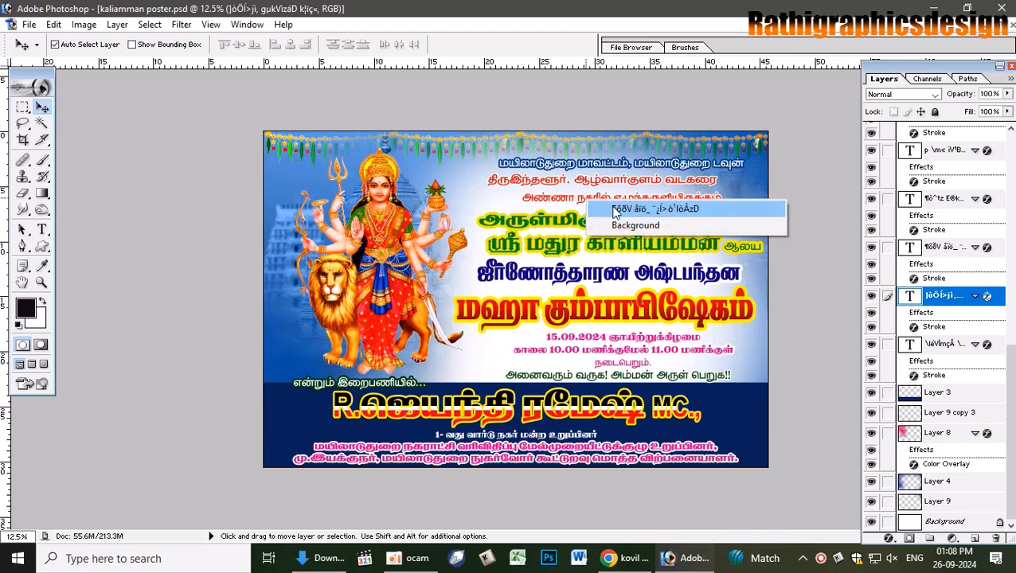
pyautogui.click(605, 205)
pyautogui.hotkey('ctrl', 't')
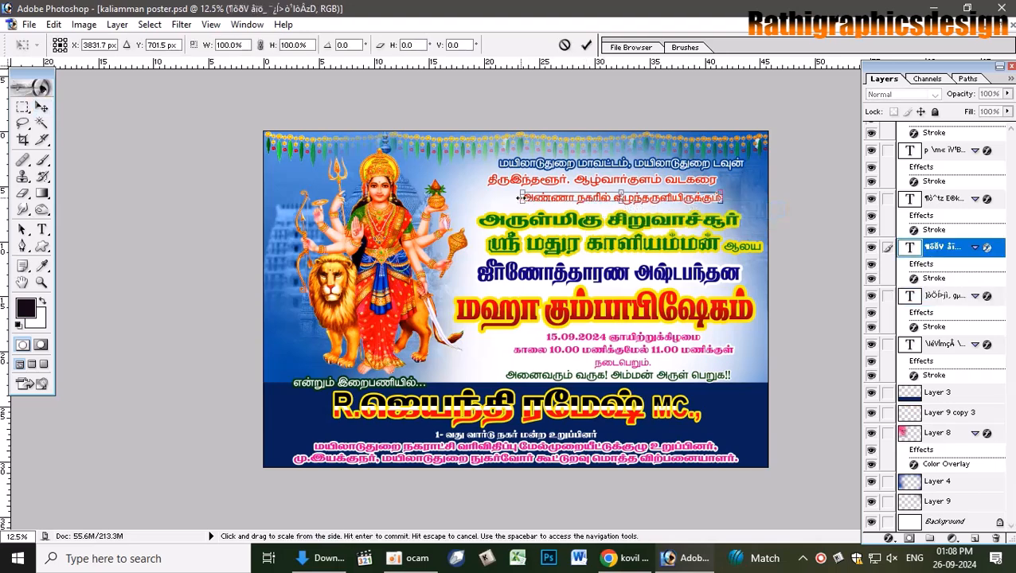
pyautogui.moveTo(521, 198); pyautogui.dragTo(495, 194)
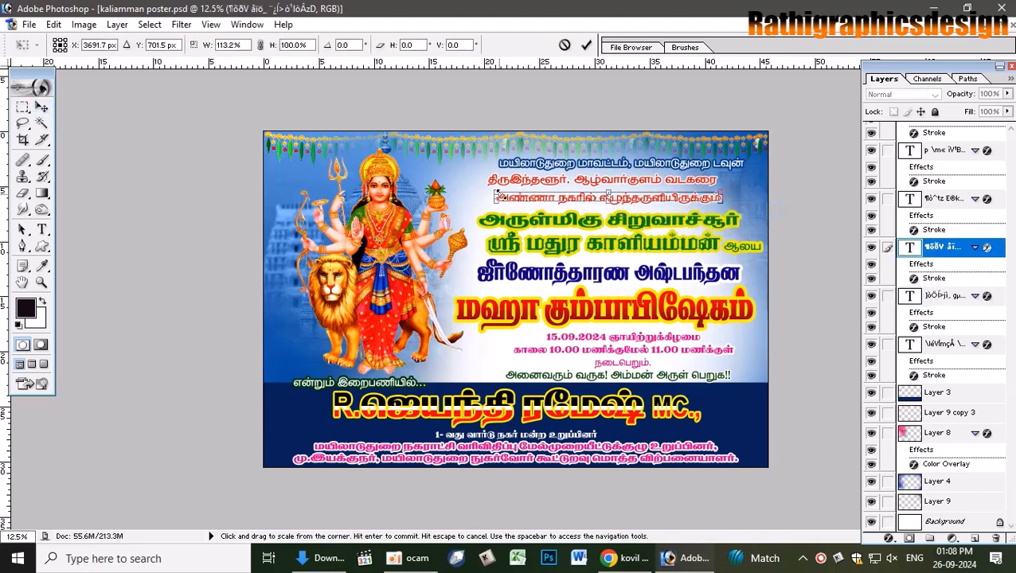
pyautogui.press('Return')
pyautogui.click(532, 162)
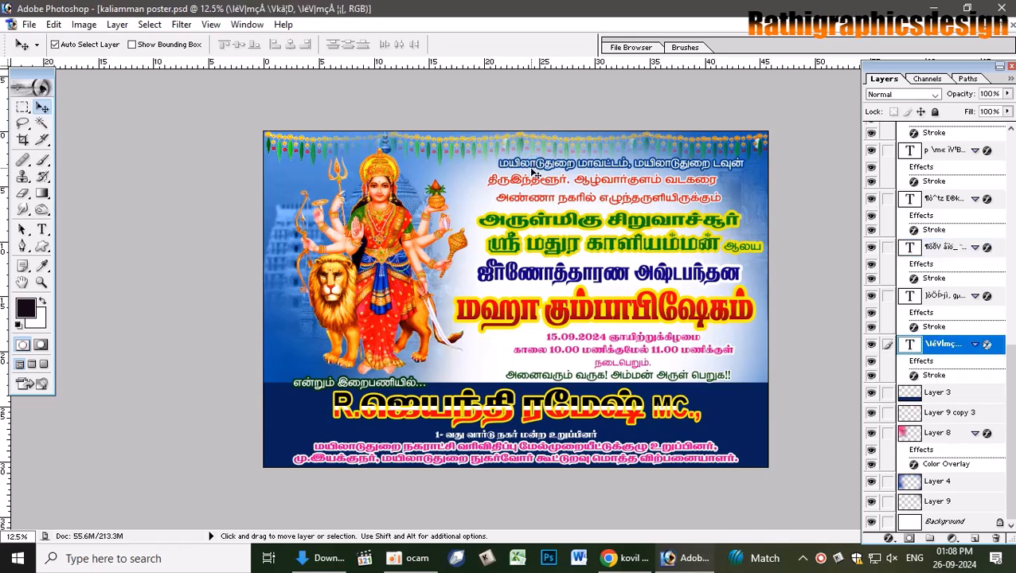
pyautogui.hotkey('ctrl', 't')
pyautogui.moveTo(469, 165); pyautogui.dragTo(465, 165)
pyautogui.press('Return')
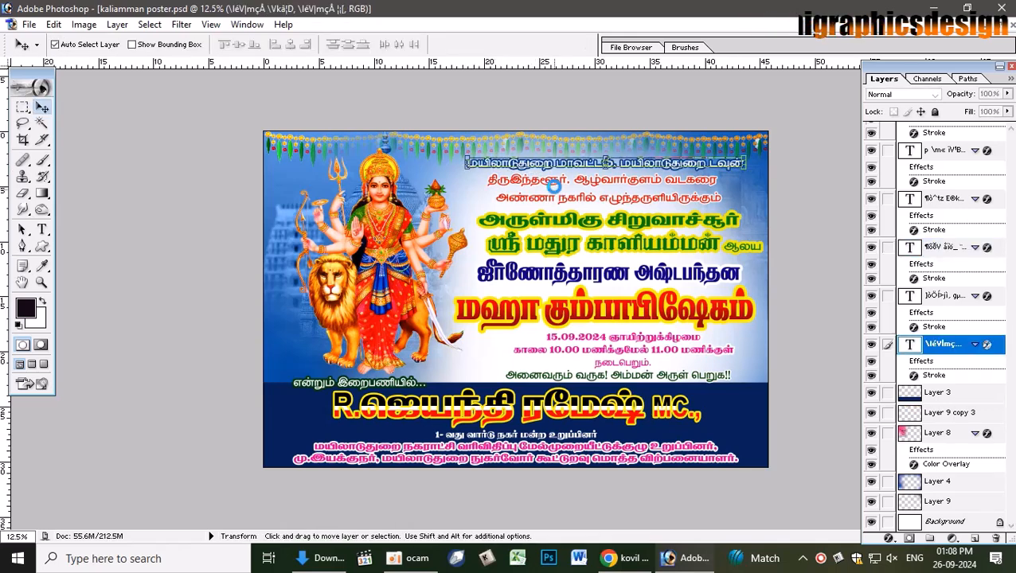